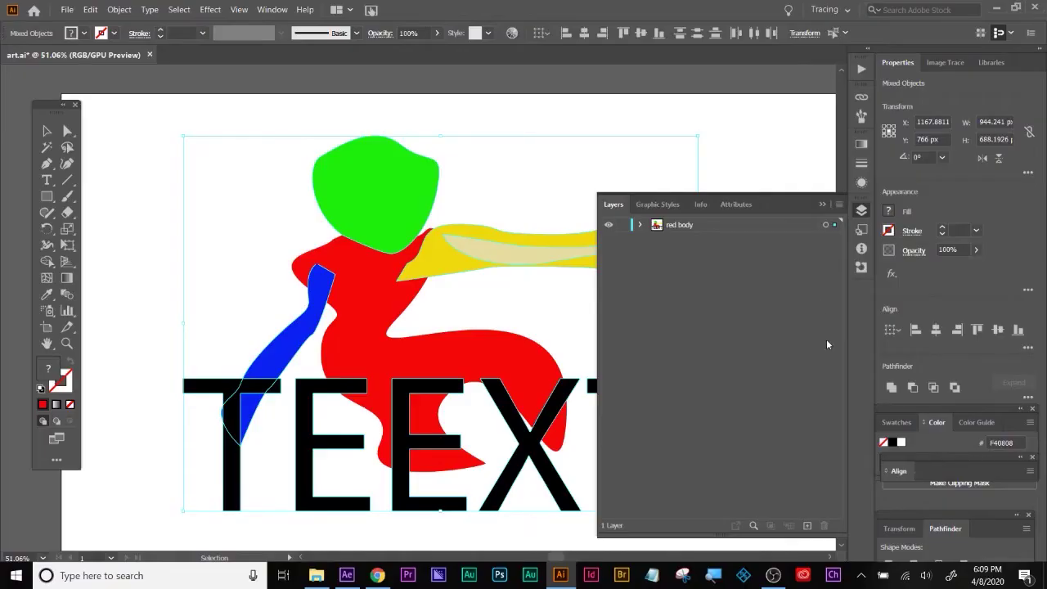
Release the red body layer's artwork into sequential layers, Layer 2 to Layer 7
click(674, 226)
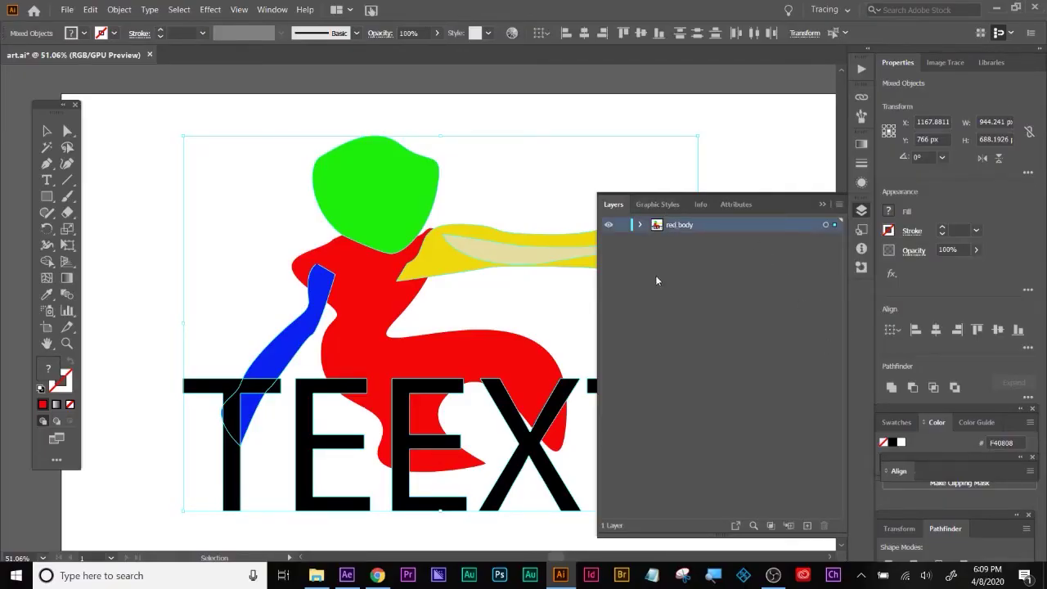
click(641, 225)
click(668, 336)
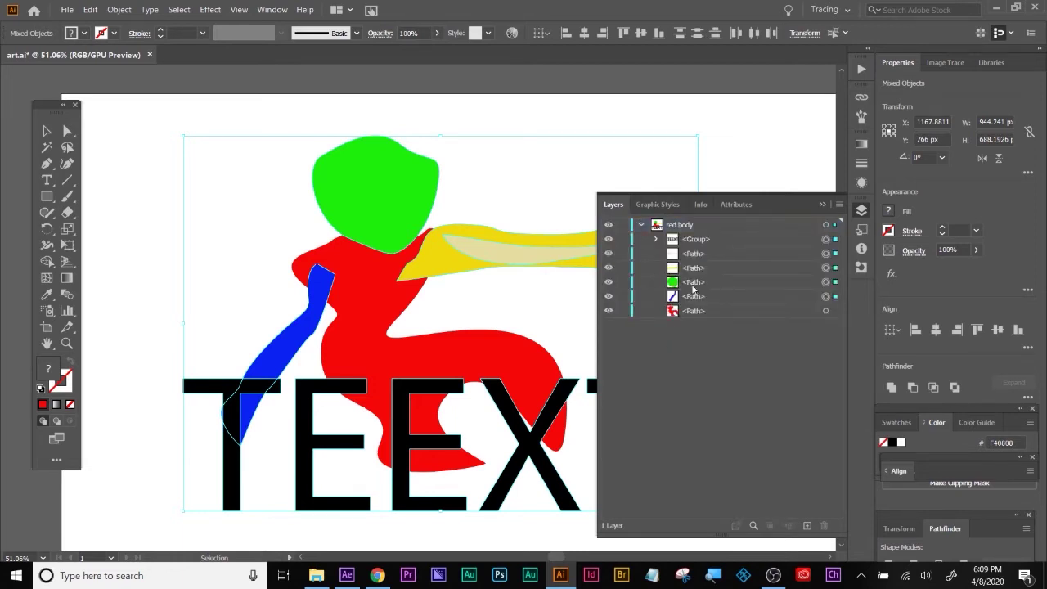
click(640, 224)
click(702, 224)
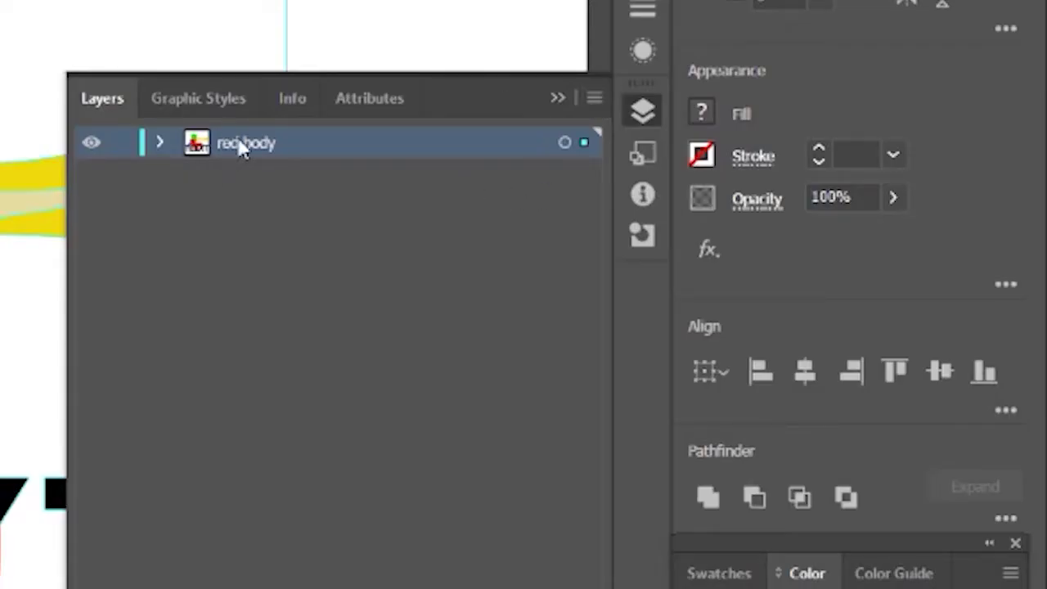
click(595, 97)
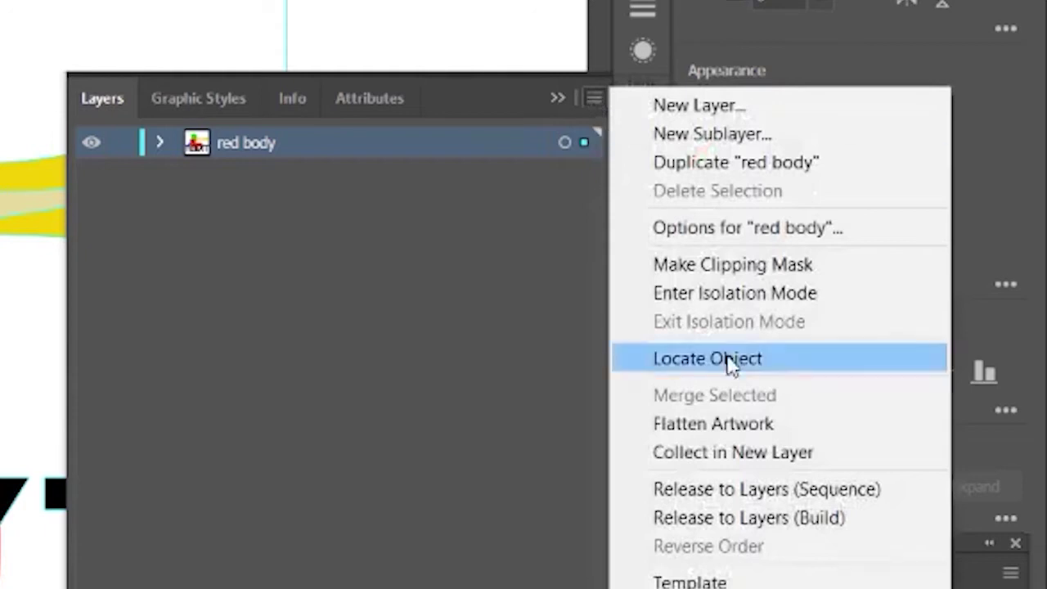
click(912, 492)
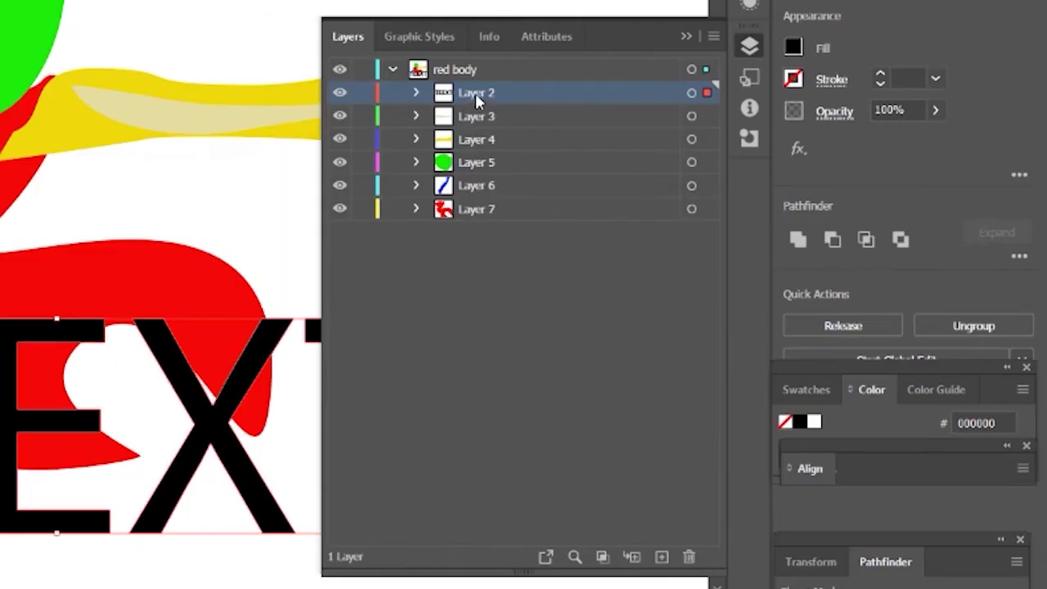
Move Layer 2–7 above red body and delete the empty red body layer
shift+click(458, 210)
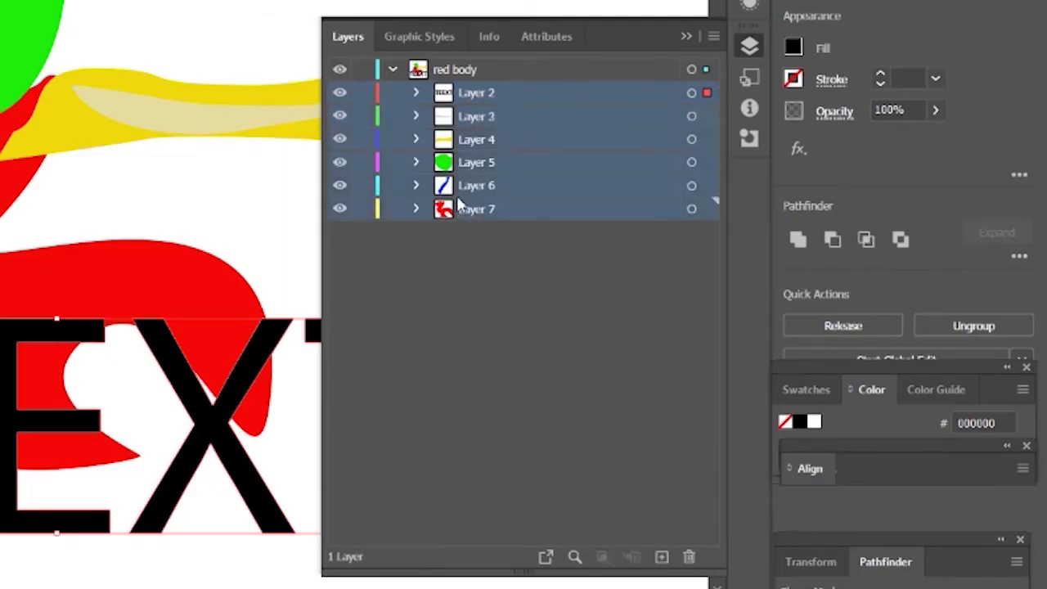
drag(467, 104, 478, 68)
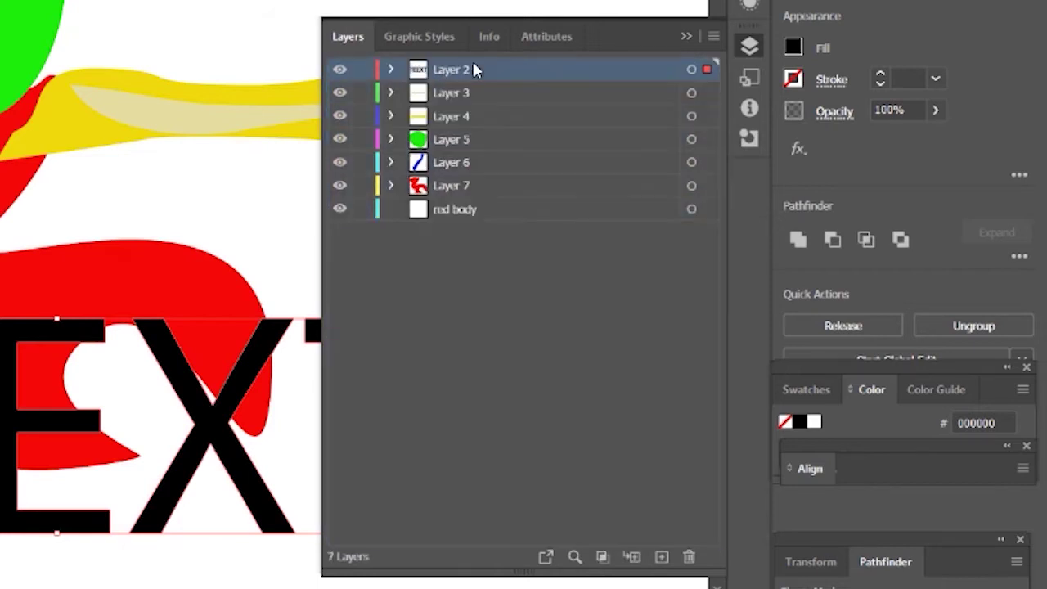
click(449, 211)
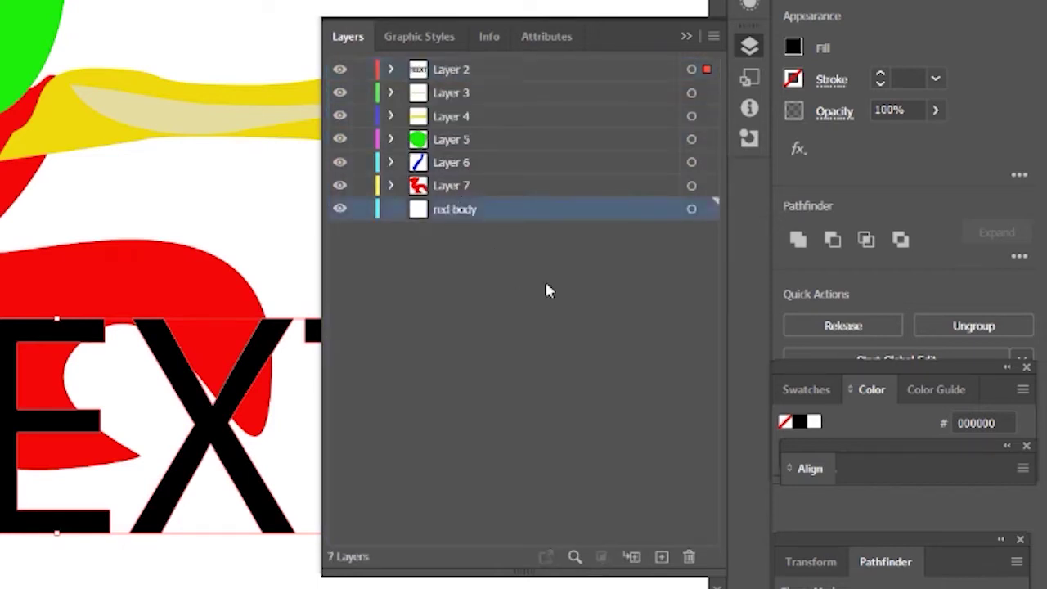
click(688, 558)
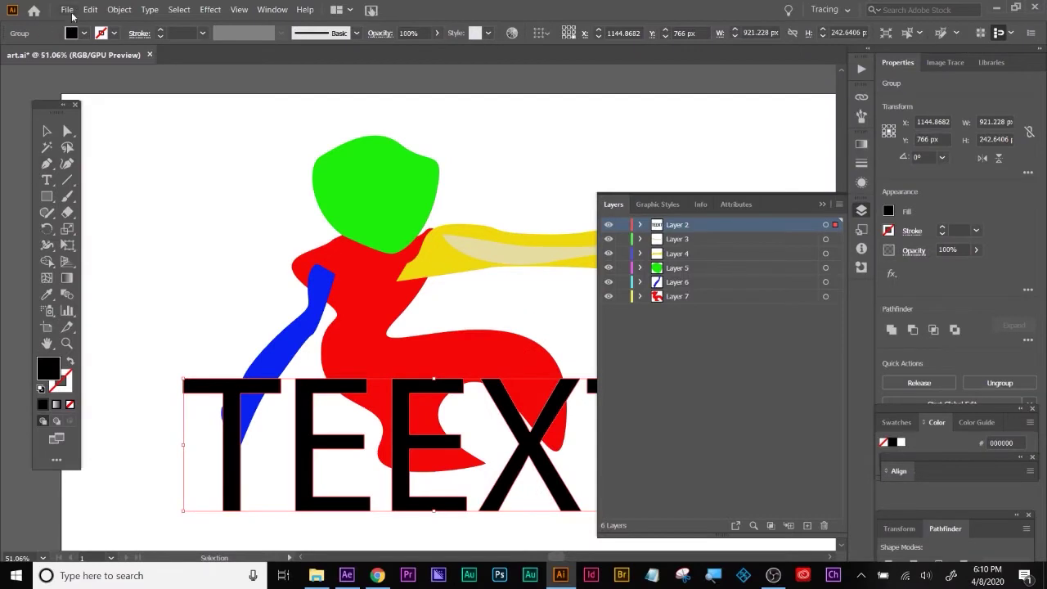
click(67, 9)
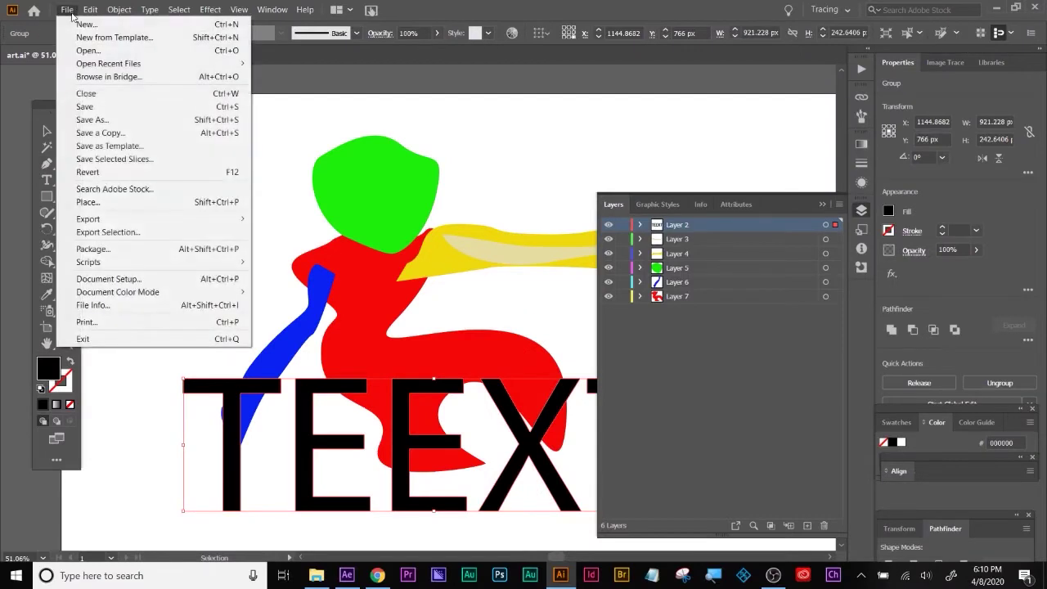
Save the artwork as art_seq.ai with the default Illustrator options, then close the document
click(92, 121)
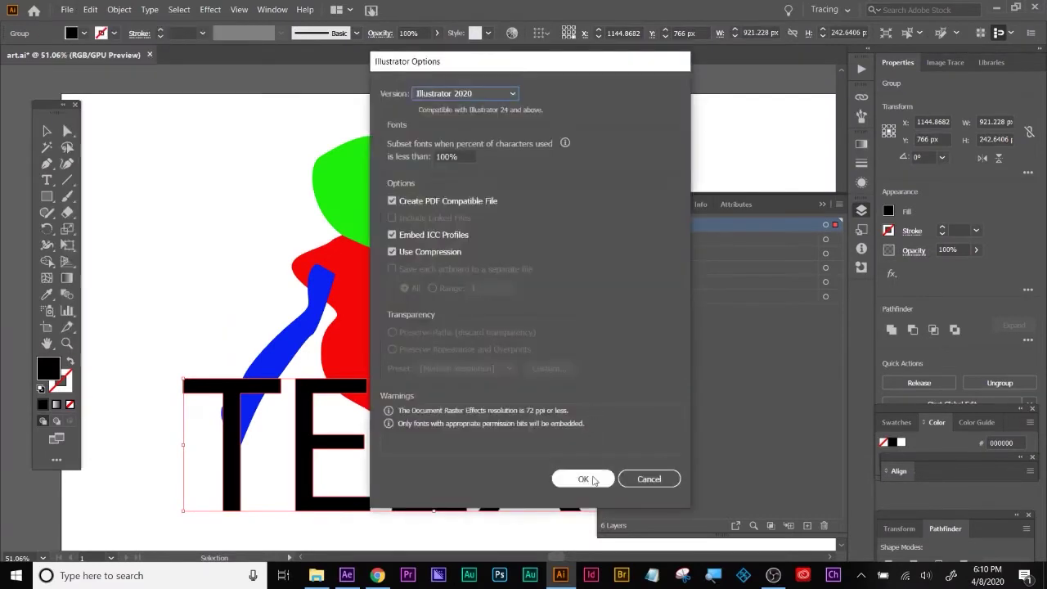
click(596, 480)
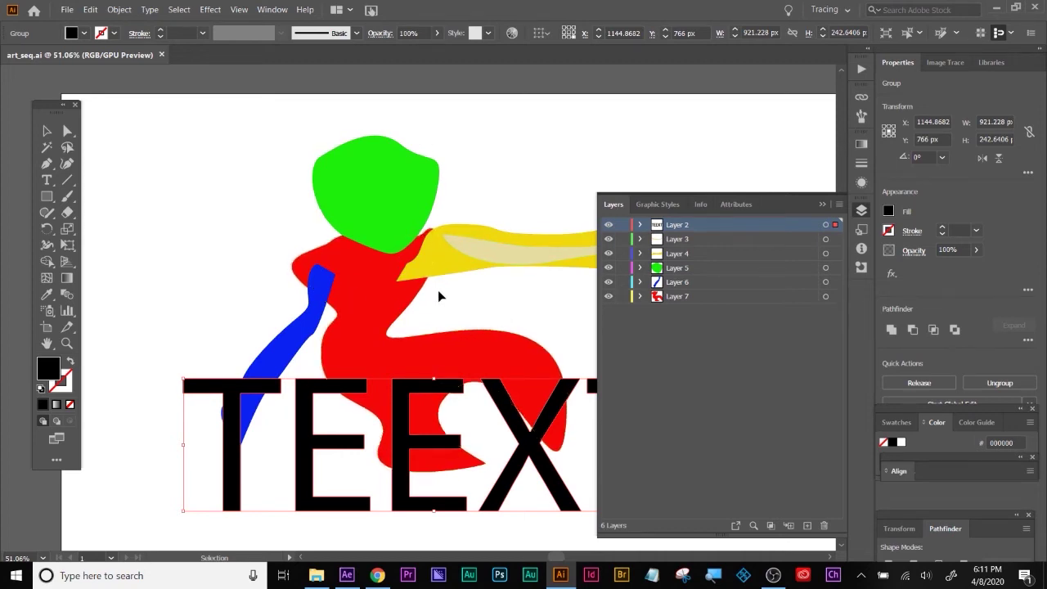
click(33, 10)
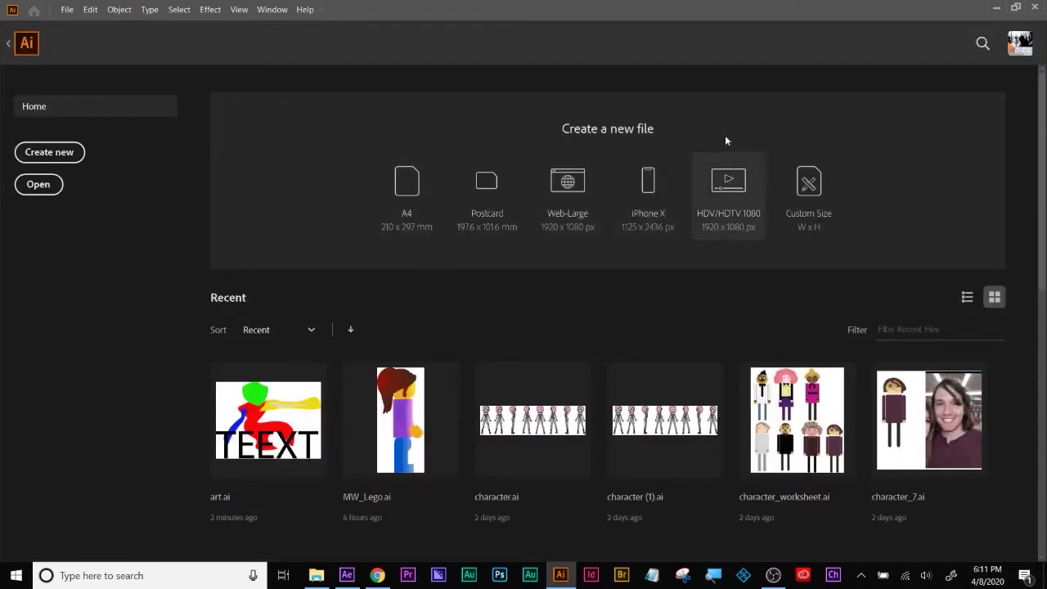
Quit Illustrator, collapse the old and 2 folders in After Effects, and reach File > Import
click(1037, 7)
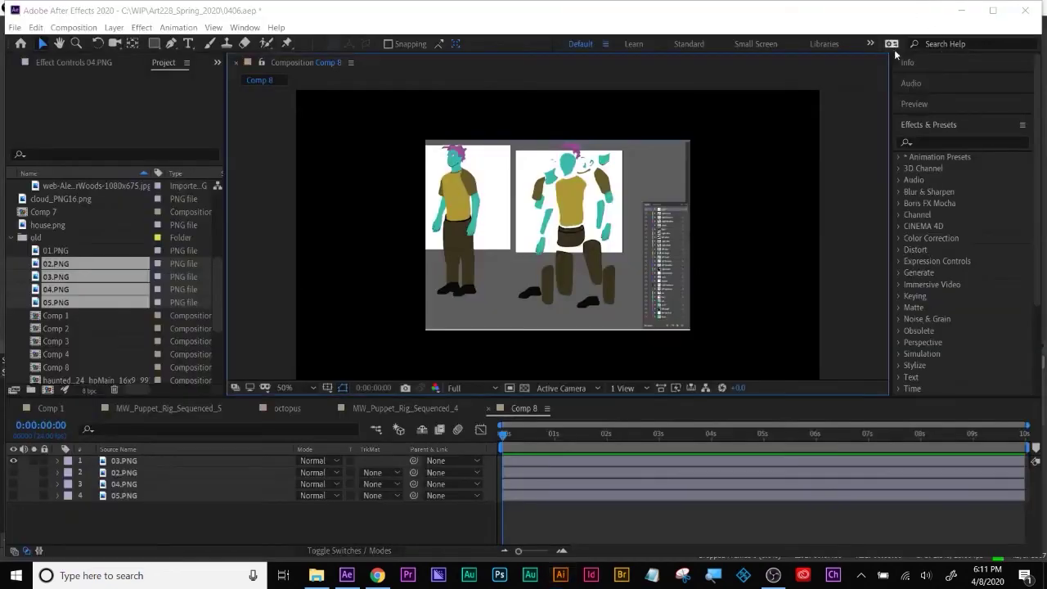
click(92, 507)
click(14, 238)
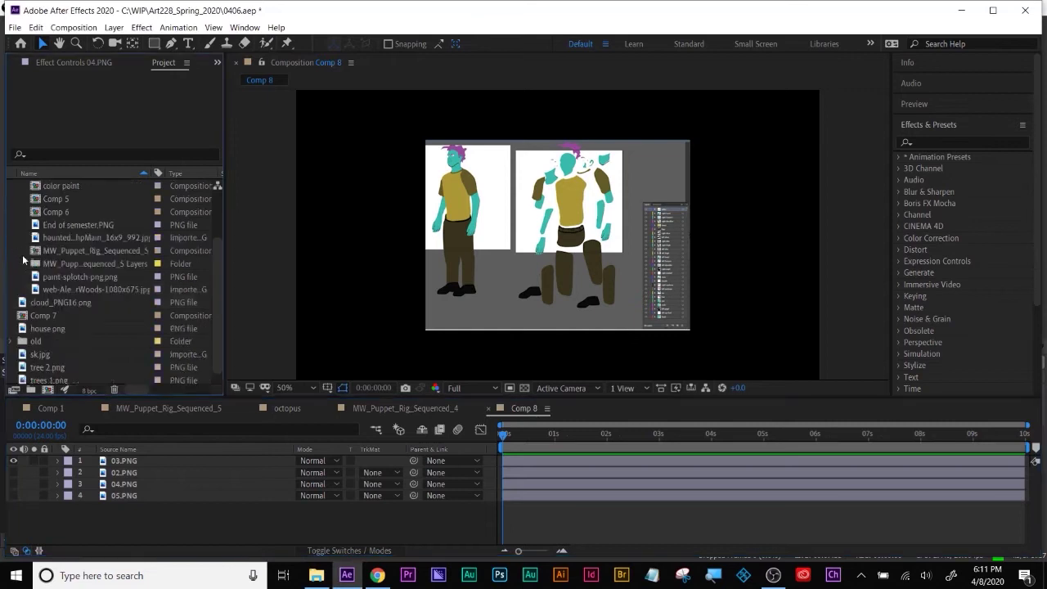
scroll(39, 294, up, 3)
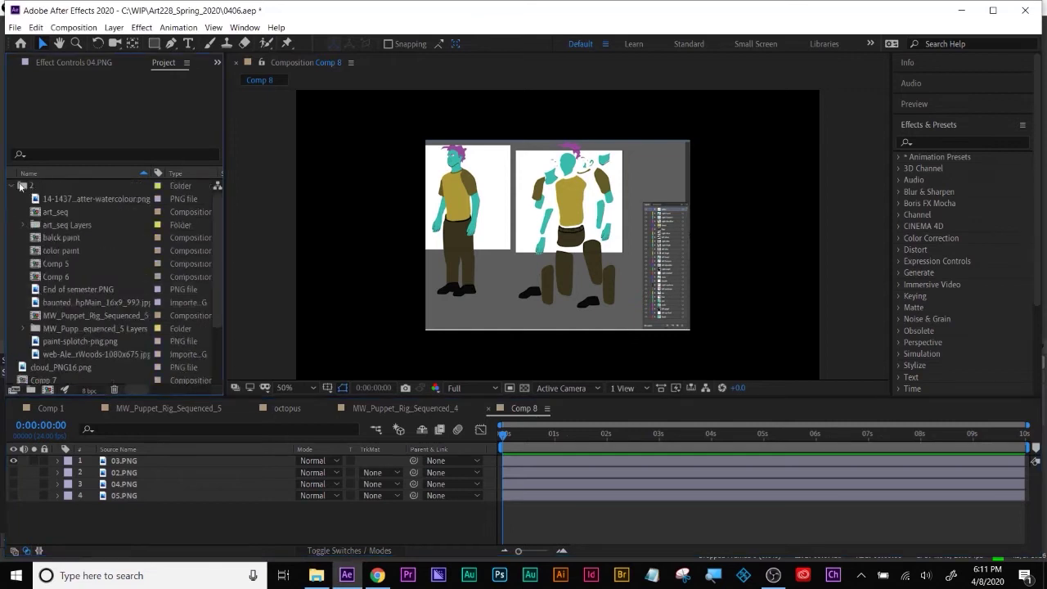
click(13, 186)
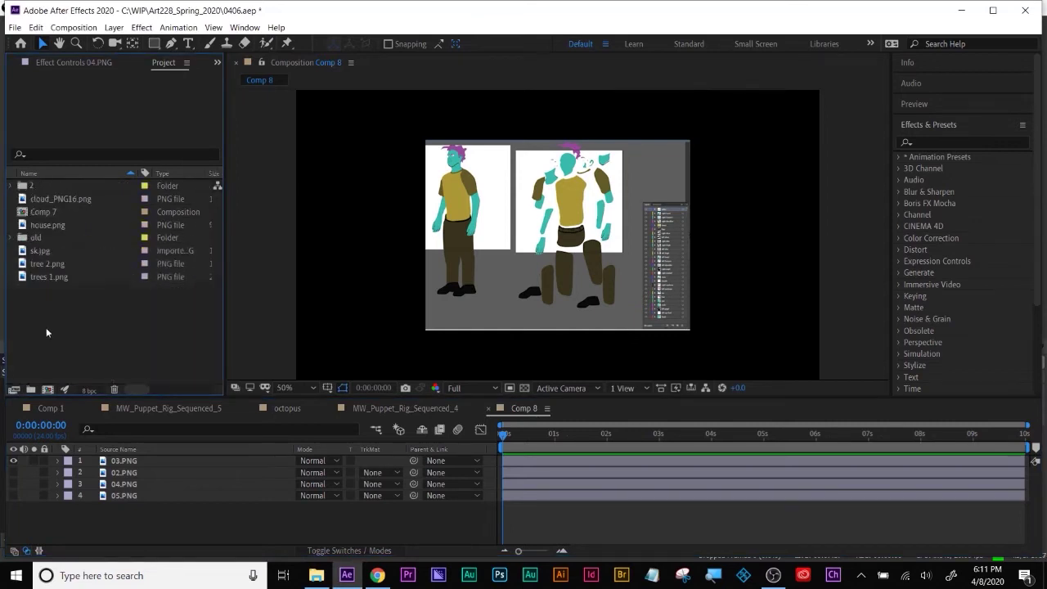
click(14, 29)
mouse_move(163, 199)
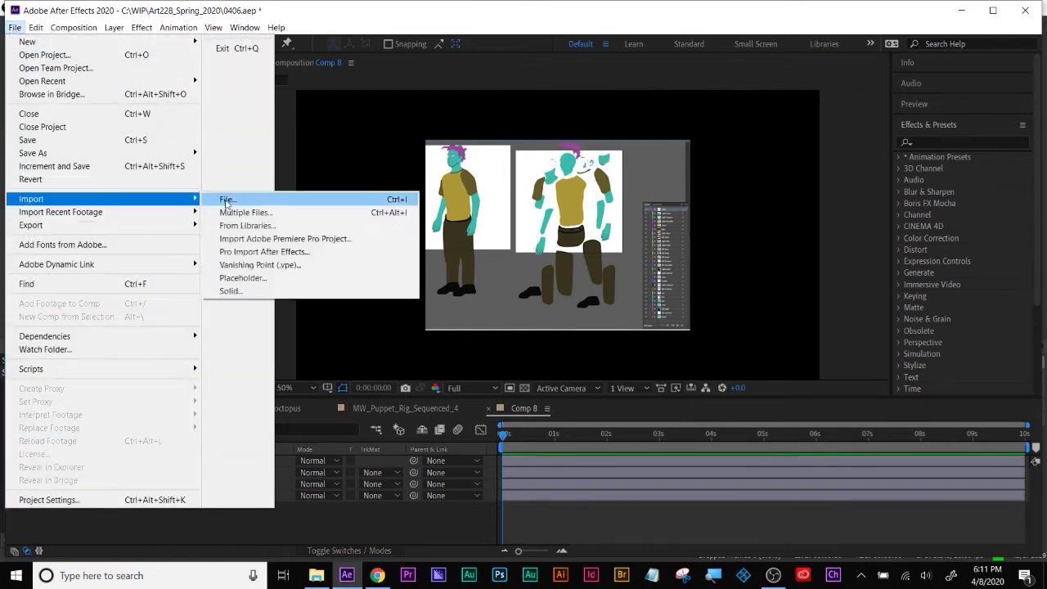
Import art_seq.ai as Composition - Retain Layer Sizes, creating the art_seq 2 composition
click(278, 202)
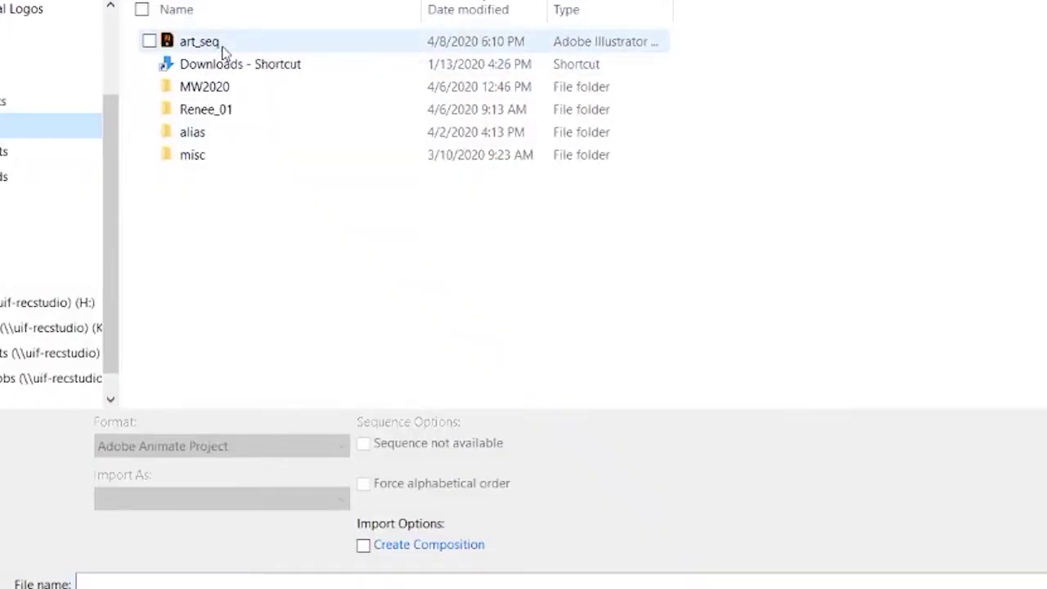
click(221, 45)
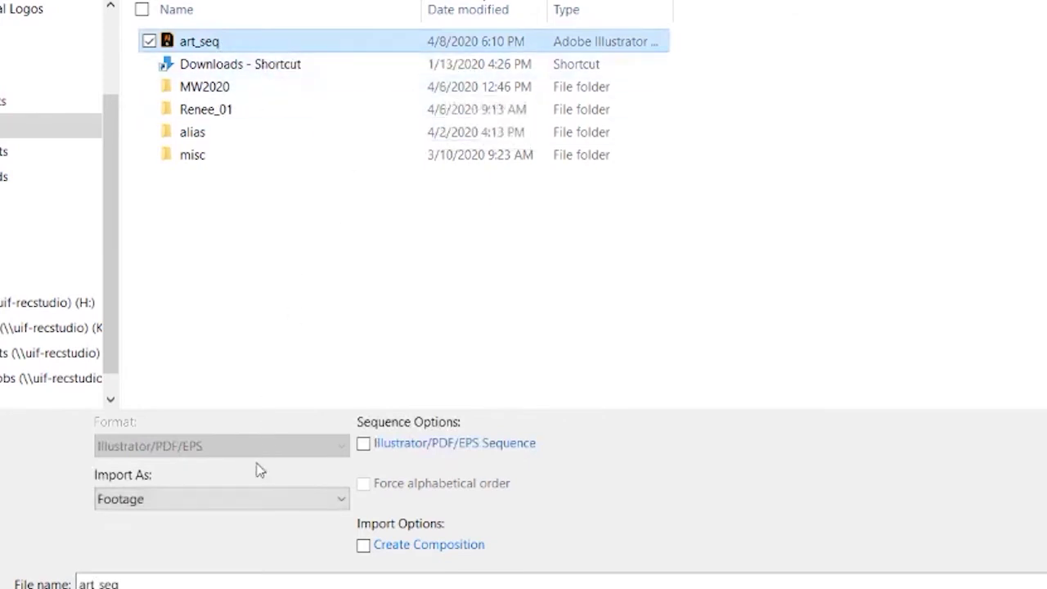
click(274, 507)
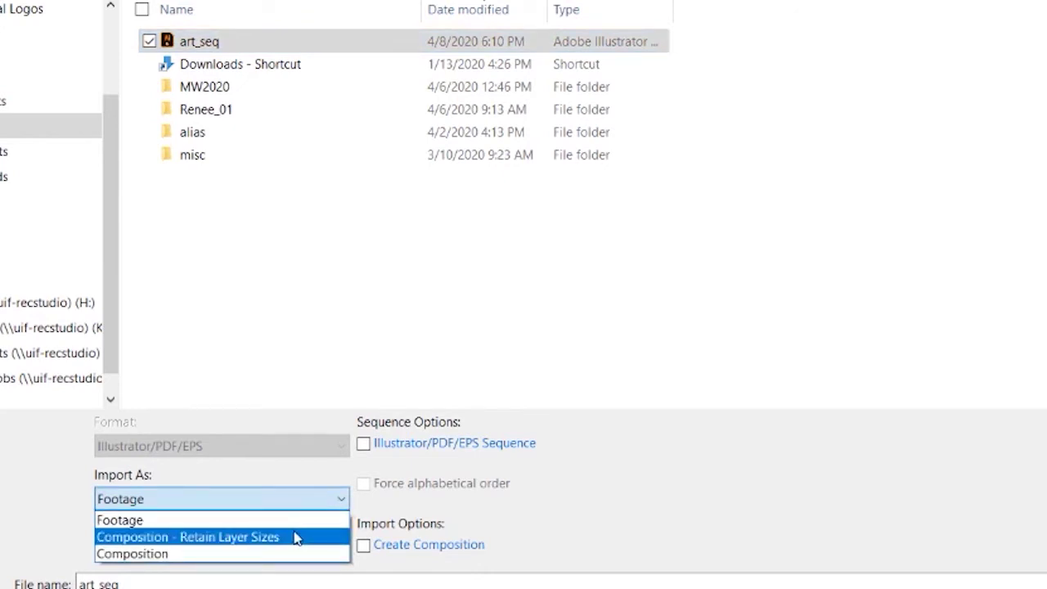
click(296, 537)
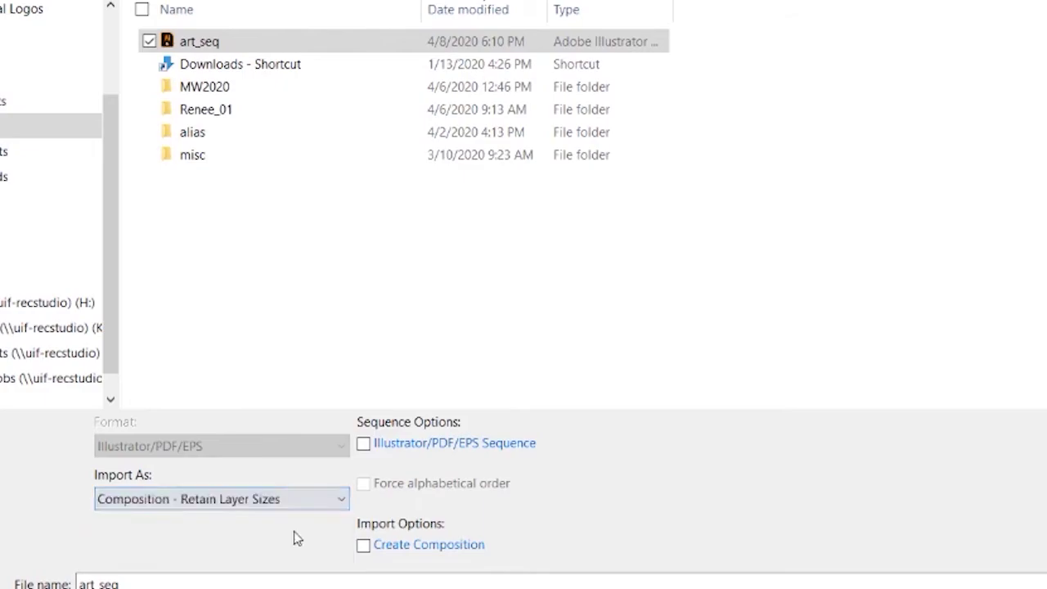
click(918, 504)
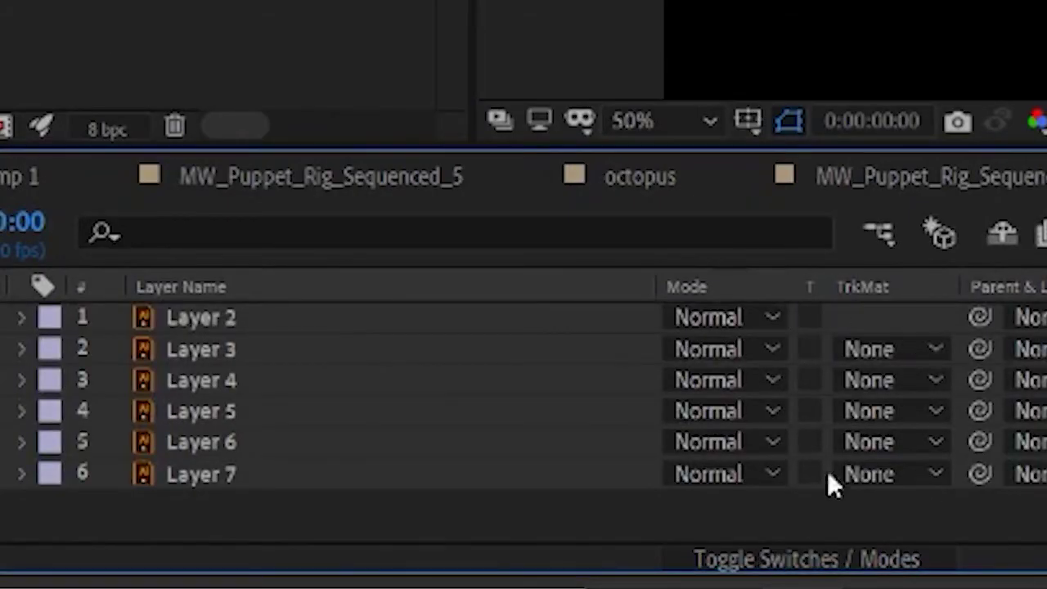
Enable Continuously Rasterize on the six art_seq 2 layers, then close the art_seq 2 tab
click(824, 553)
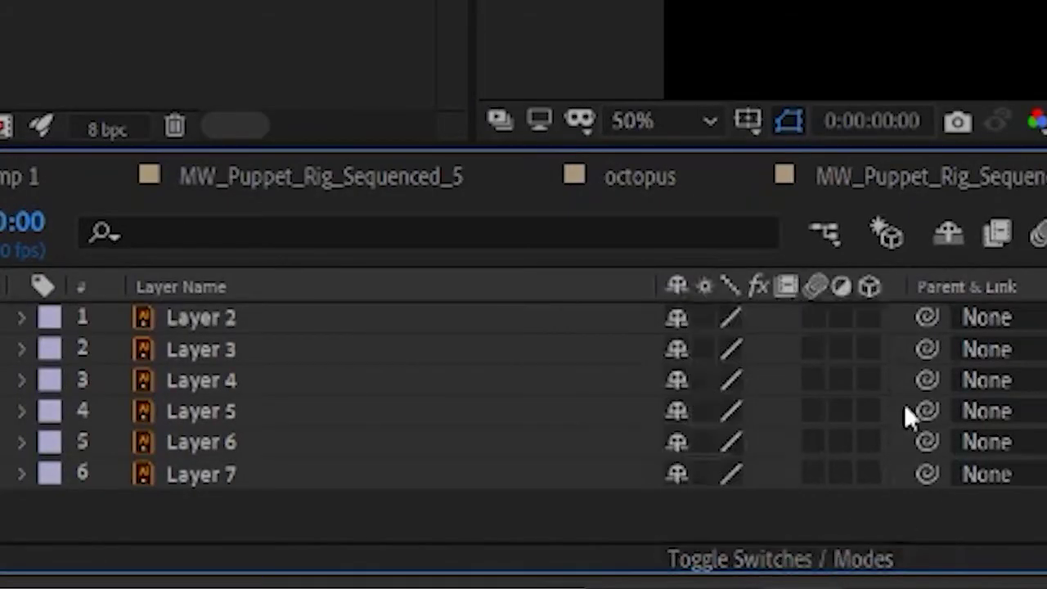
drag(711, 316, 731, 533)
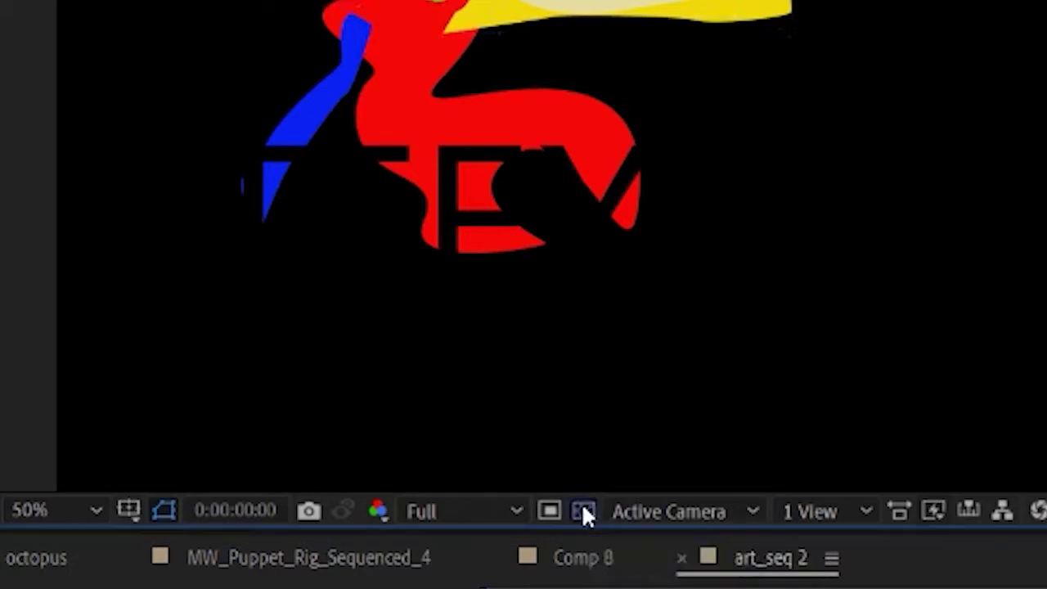
click(583, 511)
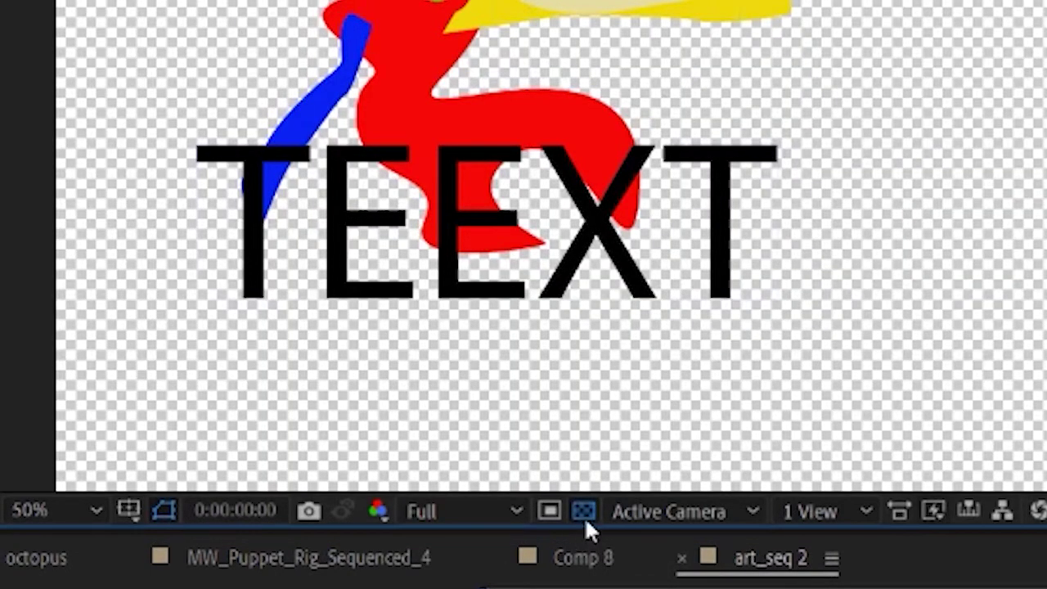
click(583, 513)
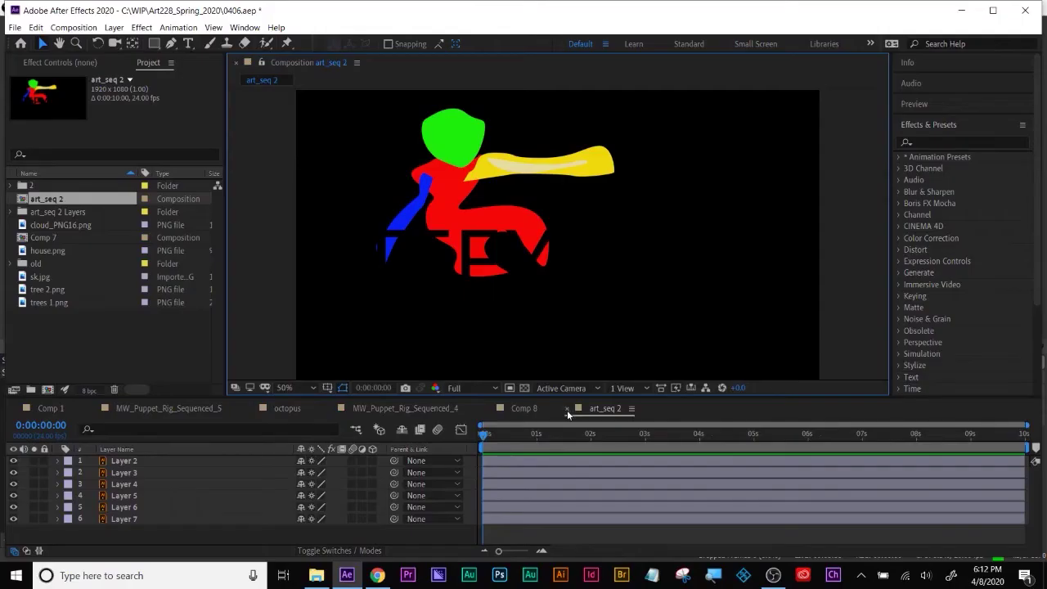
click(681, 558)
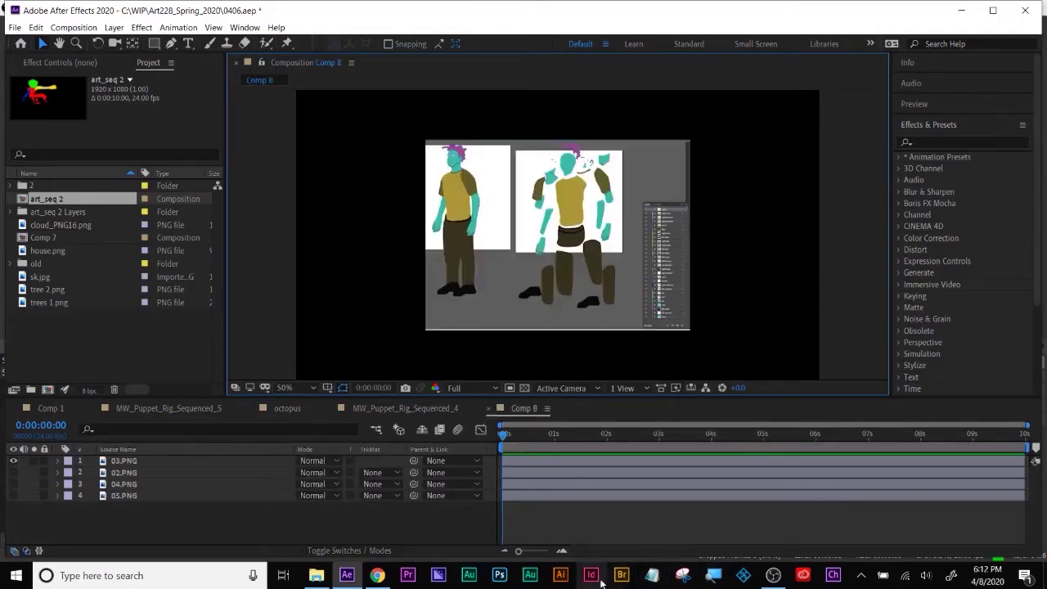
Reset the view to 100%, close the Magnifier, and switch to MW_Puppet_Rig_Sequenced_4
click(652, 575)
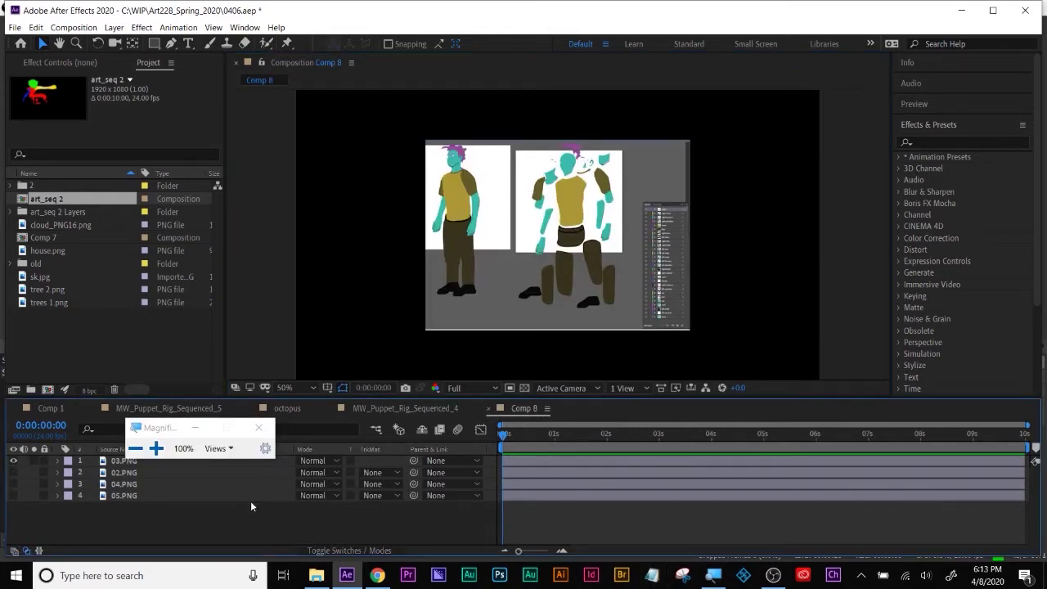
scroll(637, 237, up, 4)
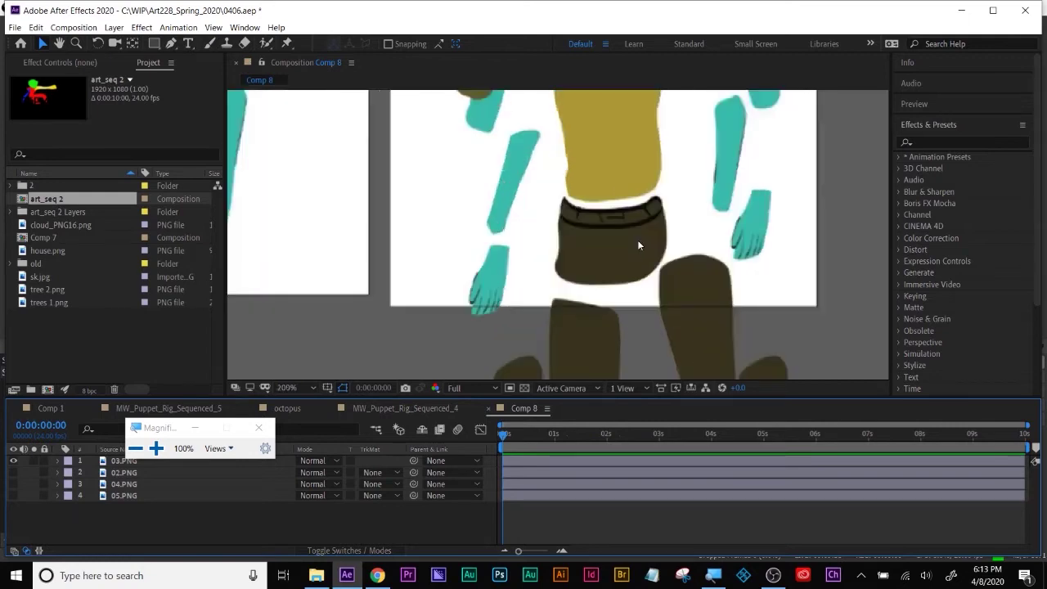
scroll(636, 239, down, 2)
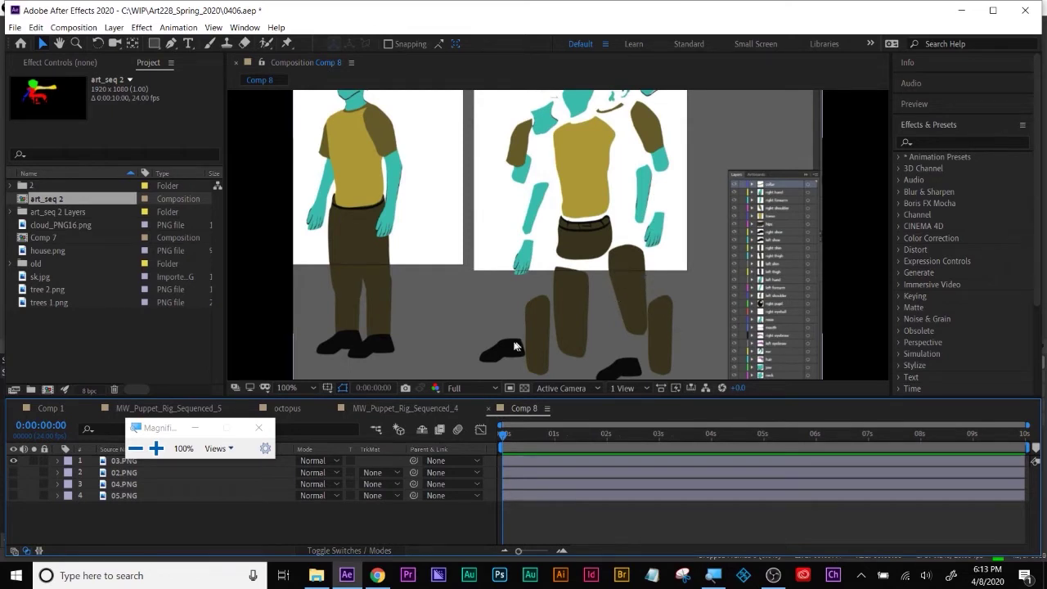
scroll(597, 231, up, 2)
scroll(597, 230, down, 4)
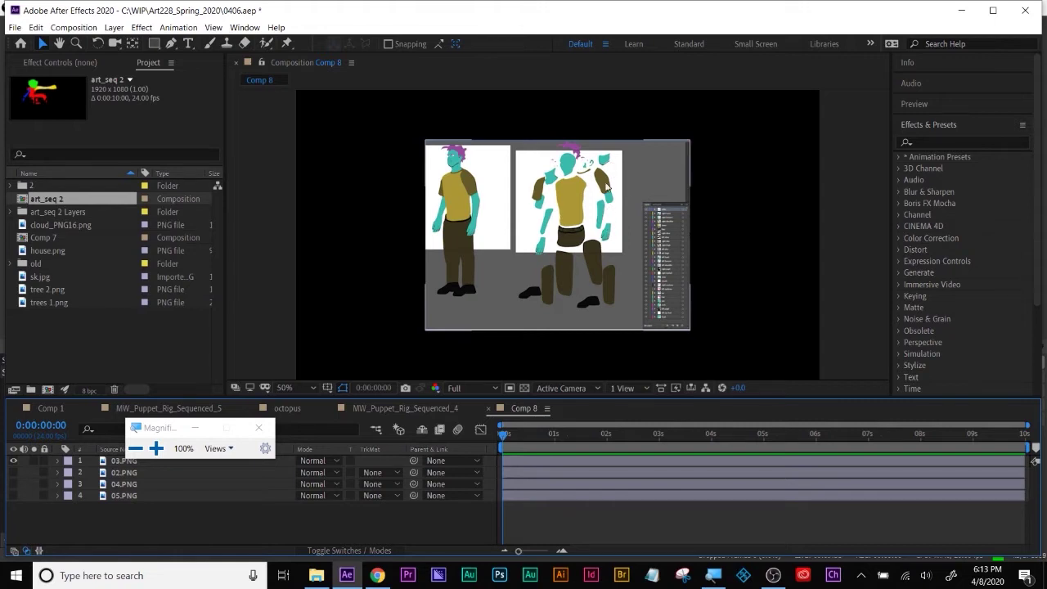
key(slash)
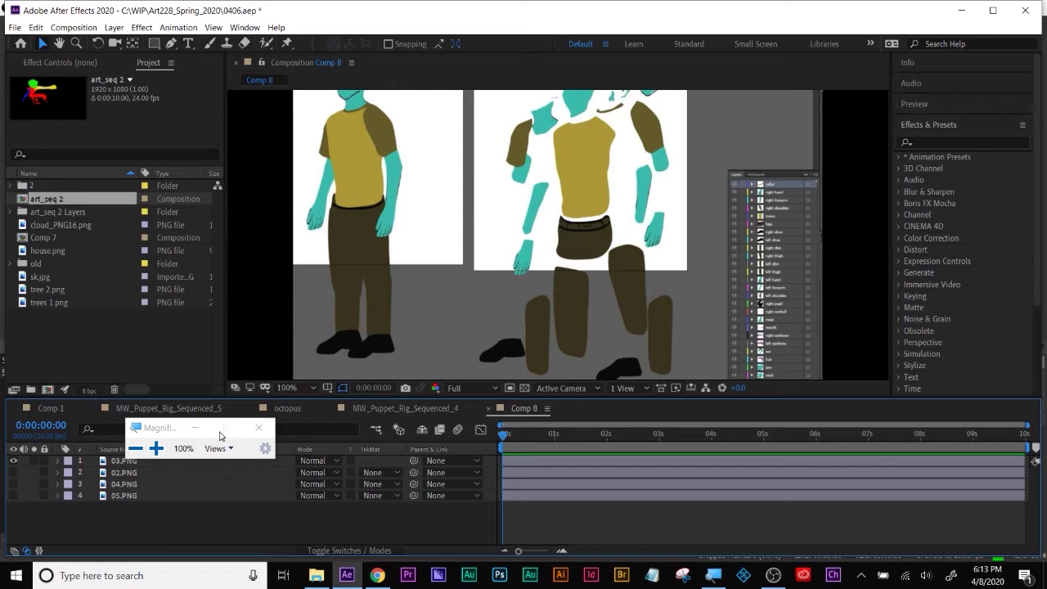
click(258, 428)
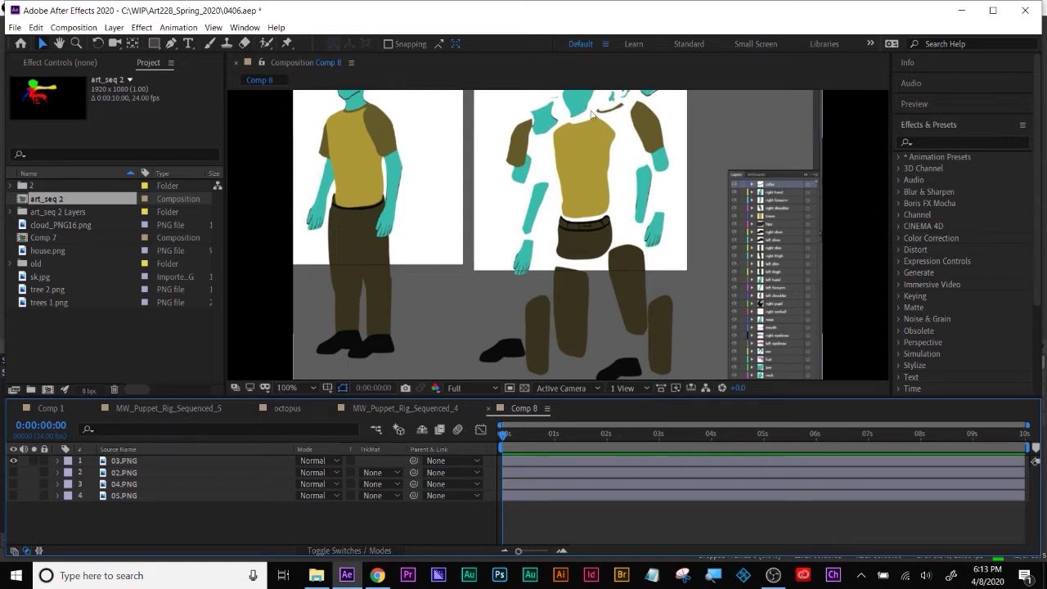
click(405, 411)
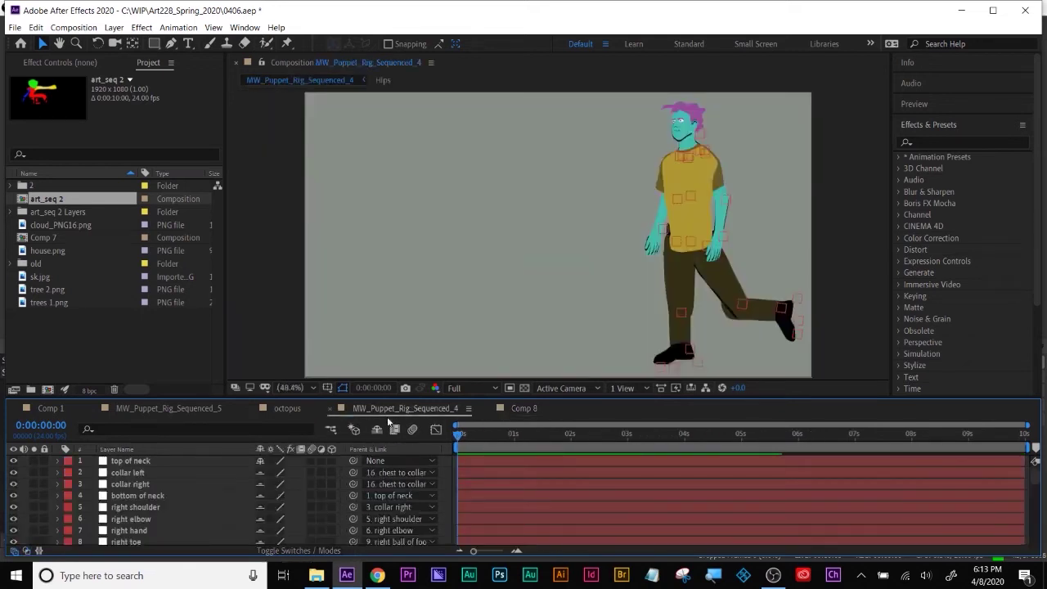
Look through the octopus and MW_Puppet_Rig_Sequenced_5 comps, close _5, and return to _4
click(286, 408)
click(178, 410)
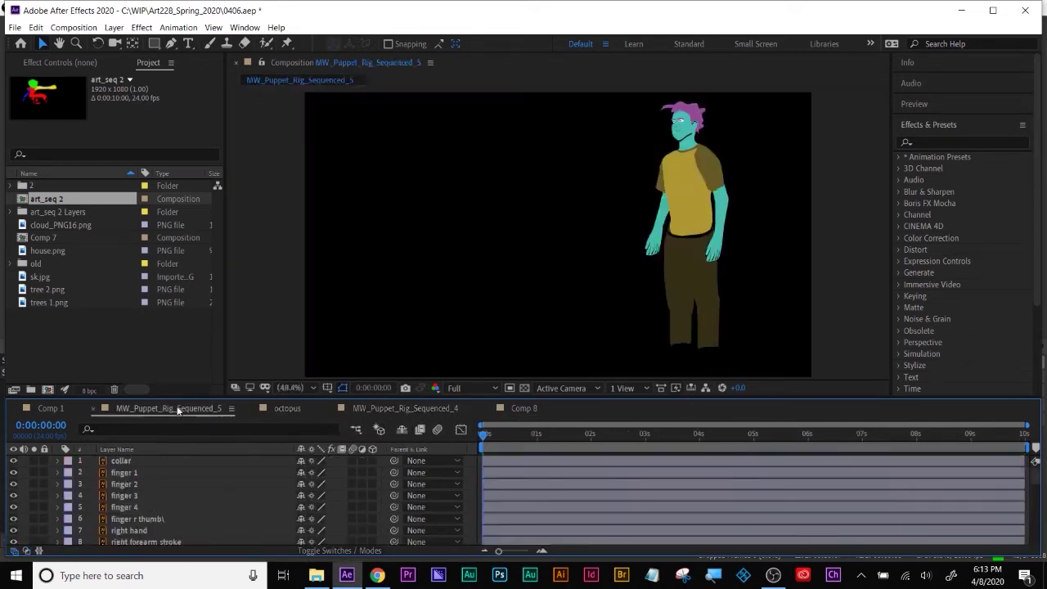
scroll(181, 502, down, 13)
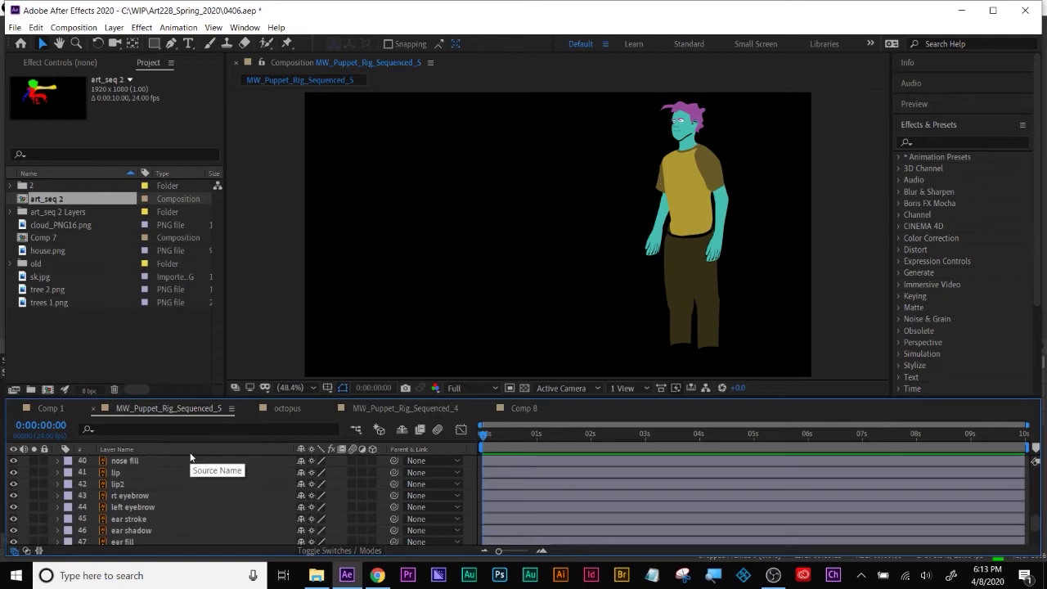
click(93, 409)
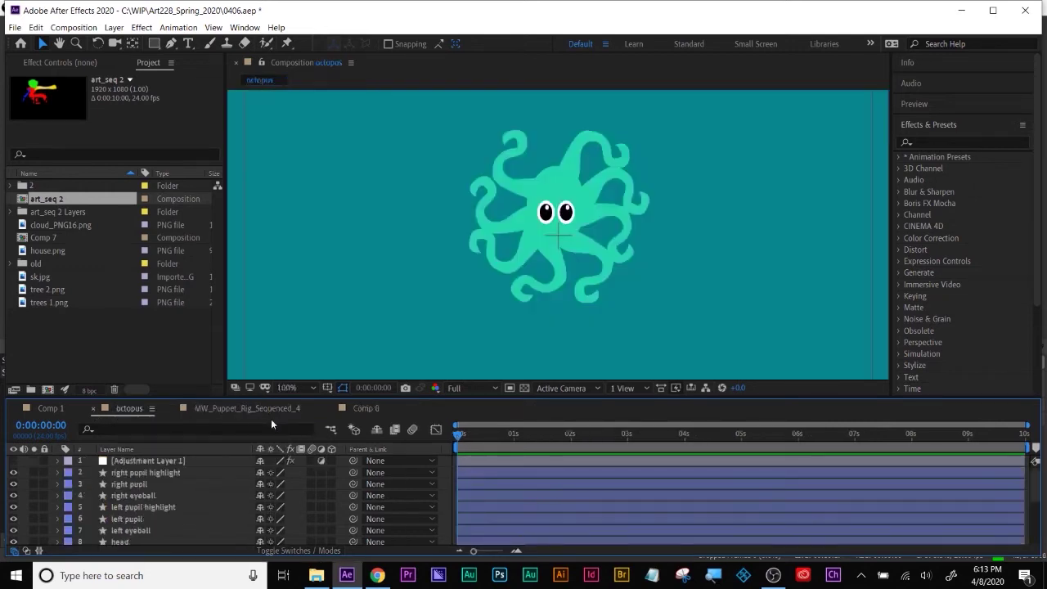
click(361, 409)
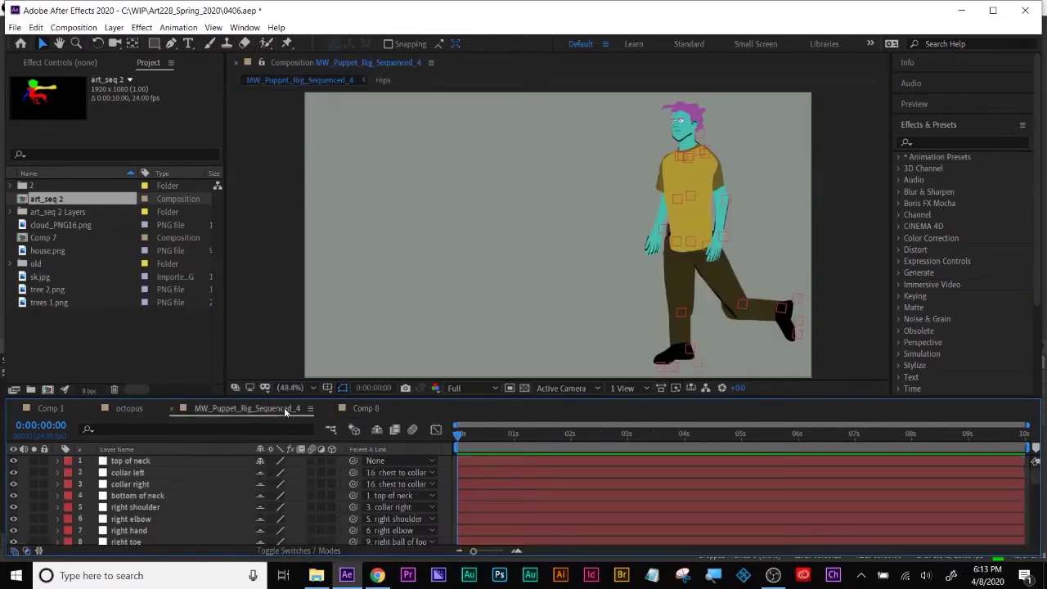
Resize the timeline panel, collapse the right knee rotation property, and switch to Comp 8
drag(368, 397, 359, 230)
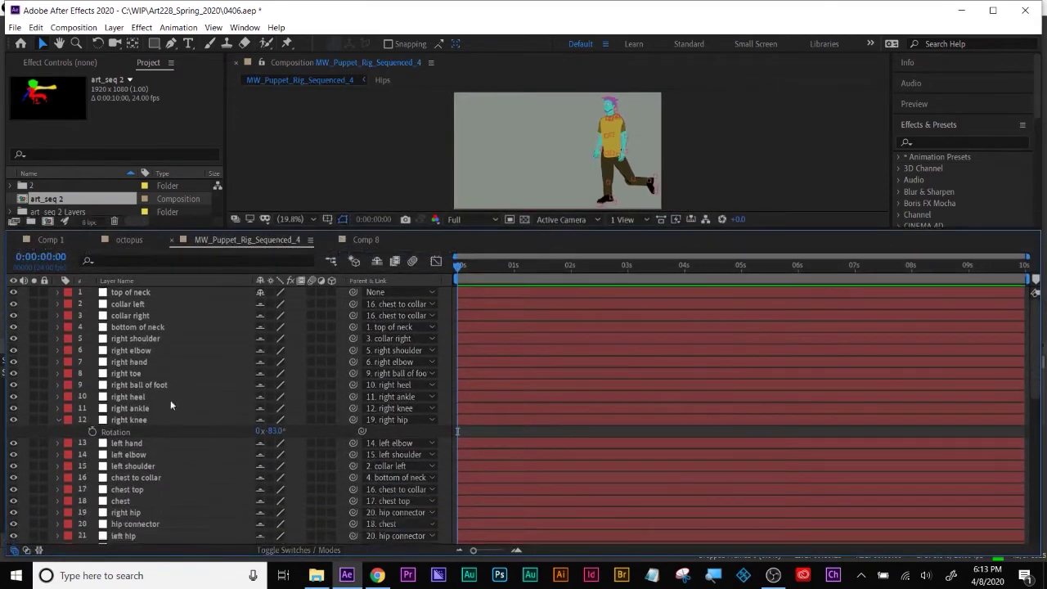
click(59, 421)
drag(566, 229, 563, 395)
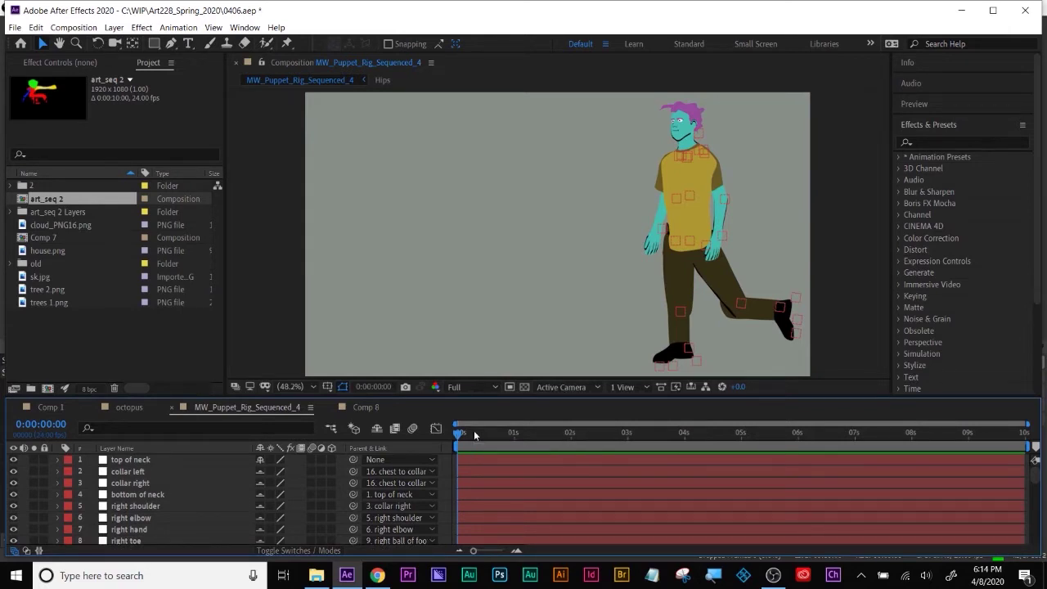
click(366, 407)
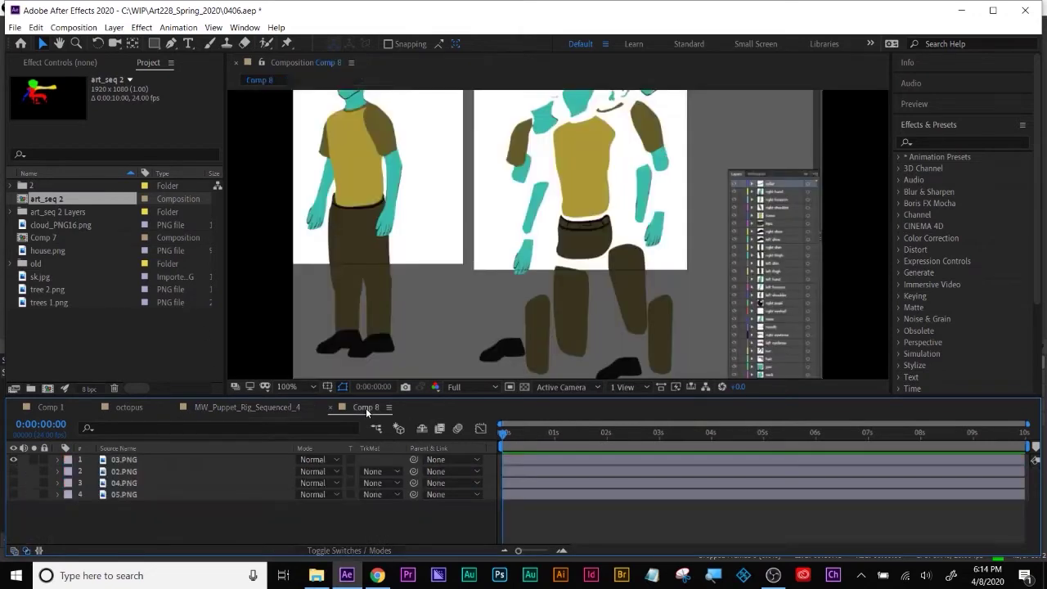
Hide the 03.PNG and 02.PNG layers and turn on the 04.PNG puppet-rigging layer
click(13, 458)
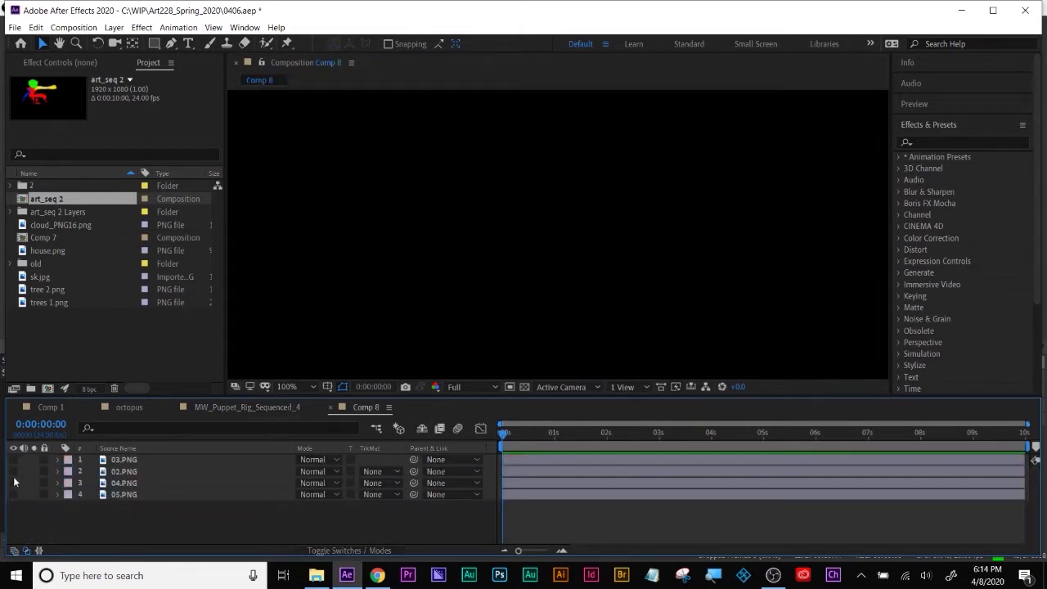
click(13, 471)
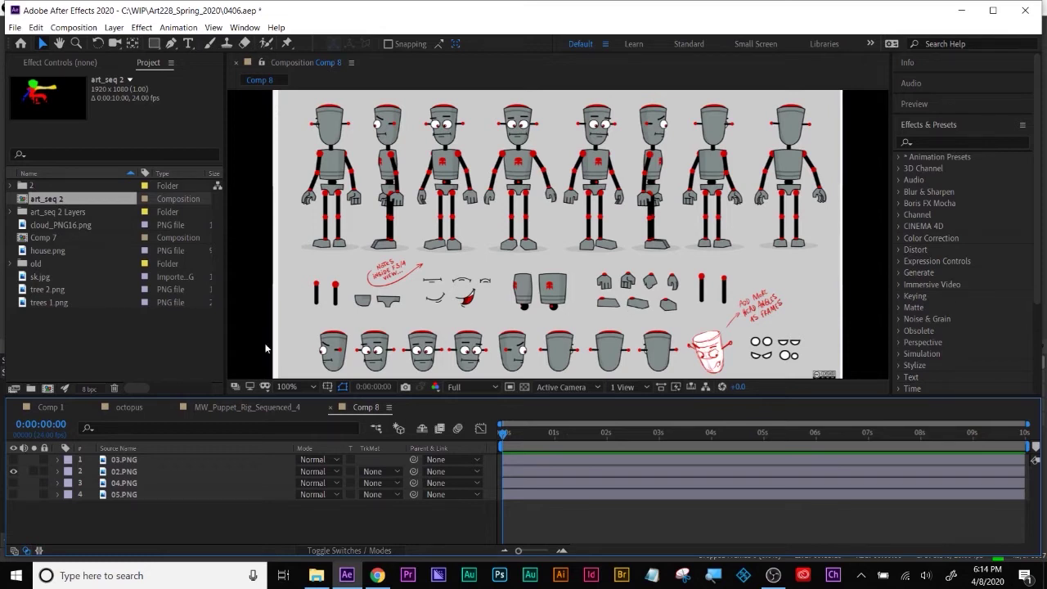
click(14, 472)
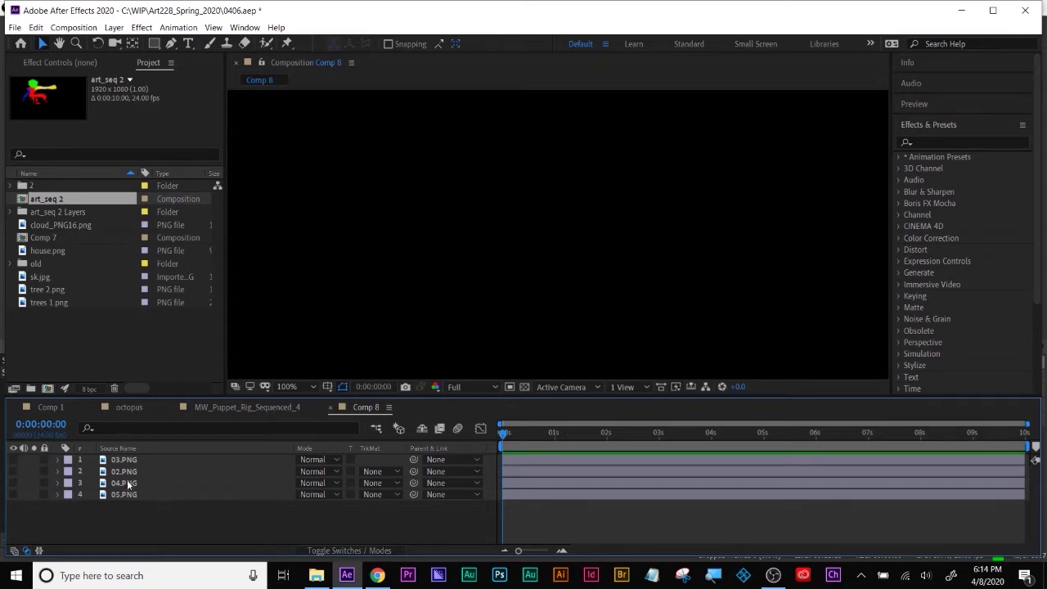
click(131, 484)
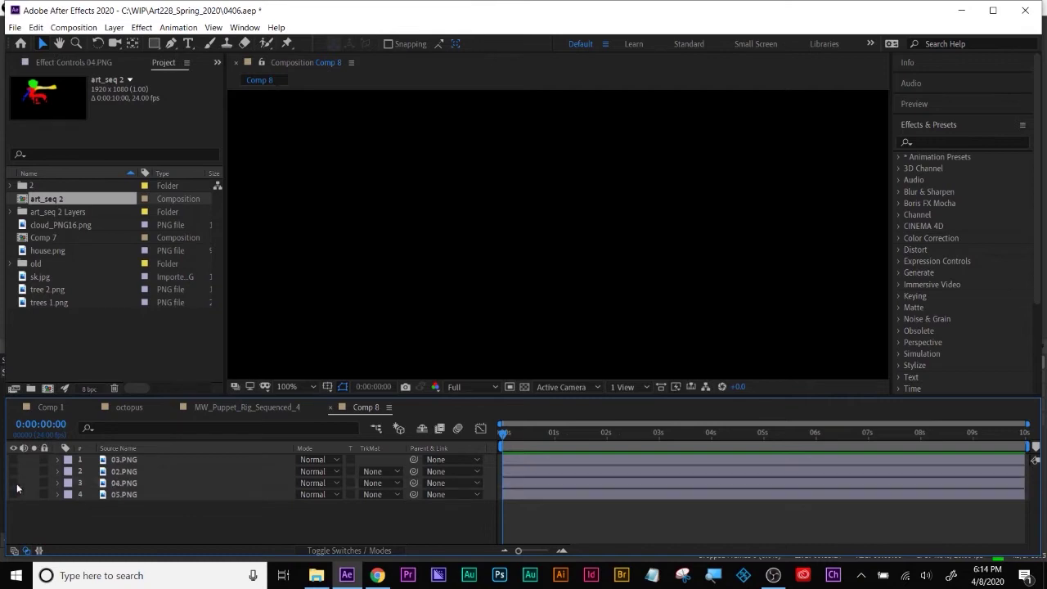
click(13, 482)
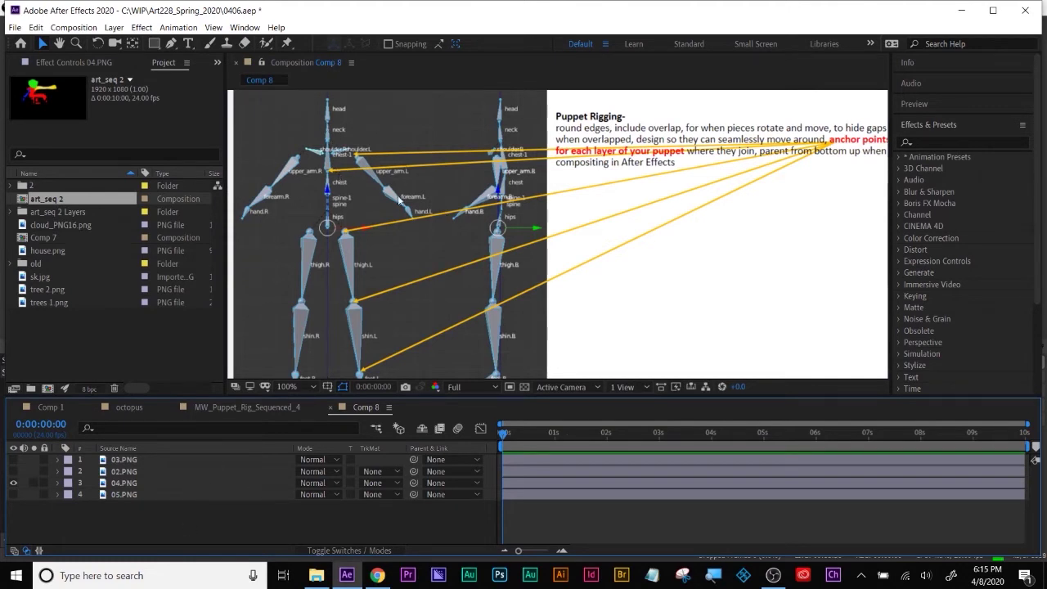
key(period)
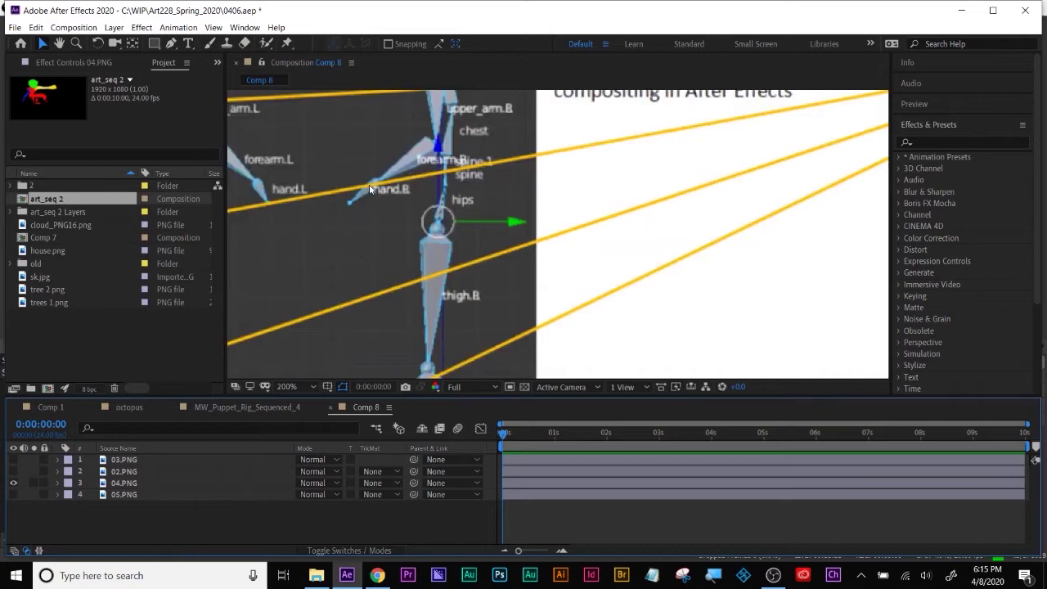
drag(374, 158, 736, 301)
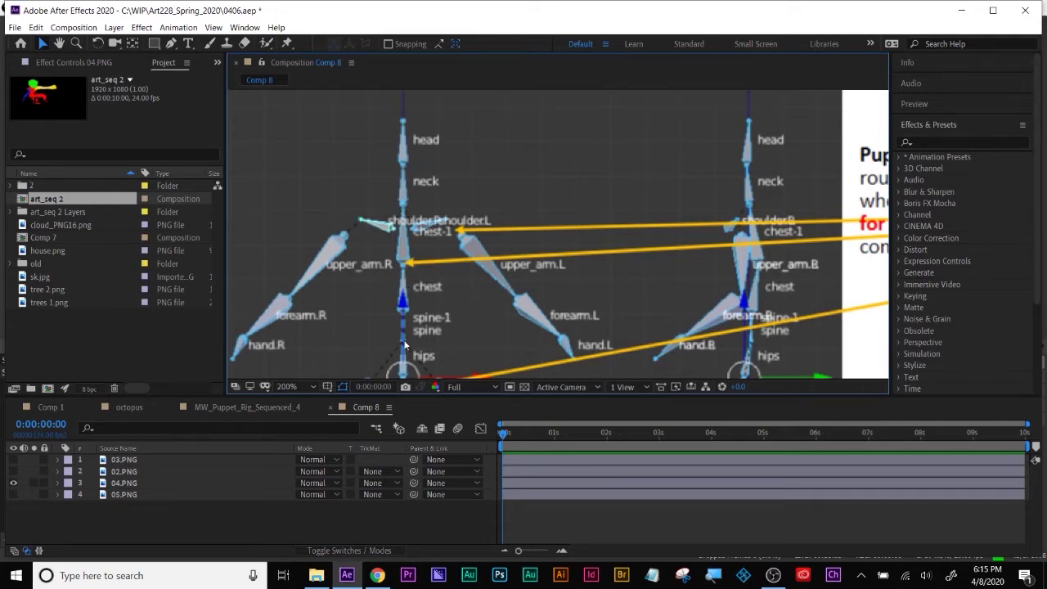
drag(414, 304, 497, 138)
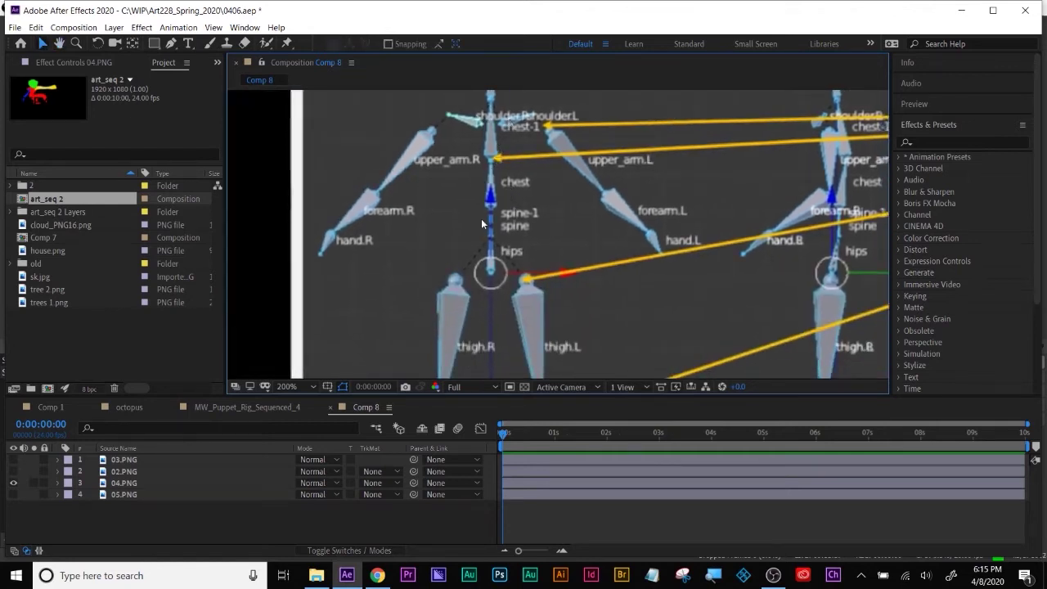
click(490, 274)
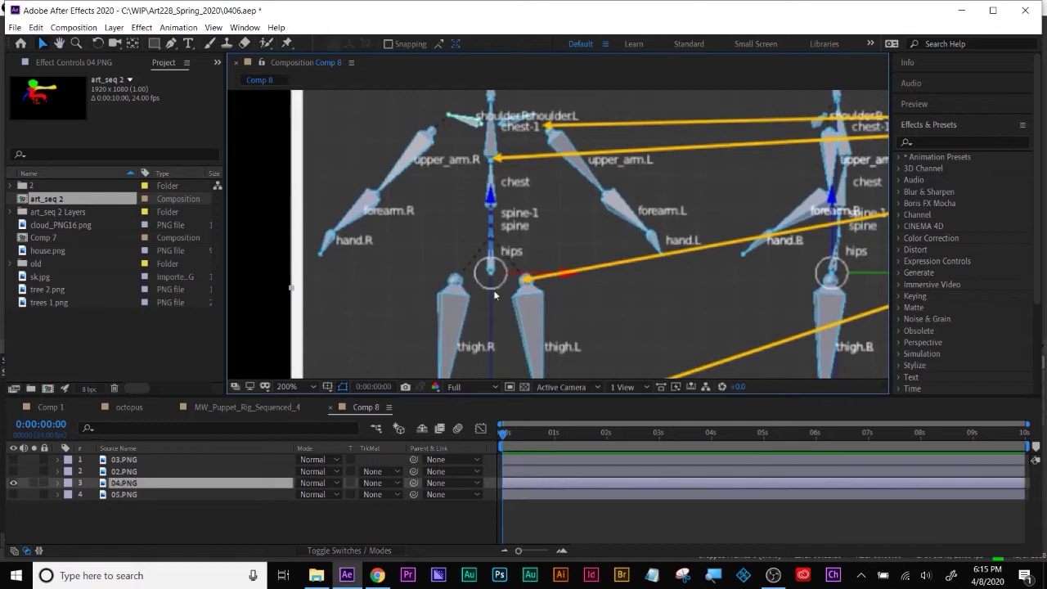
drag(451, 327, 464, 314)
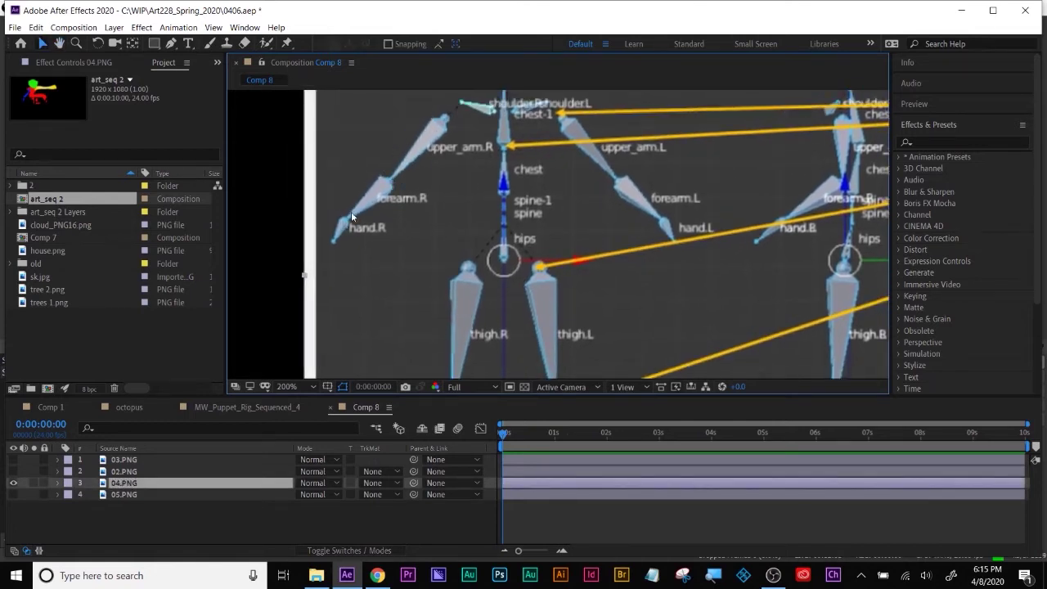
scroll(355, 242, down, 5)
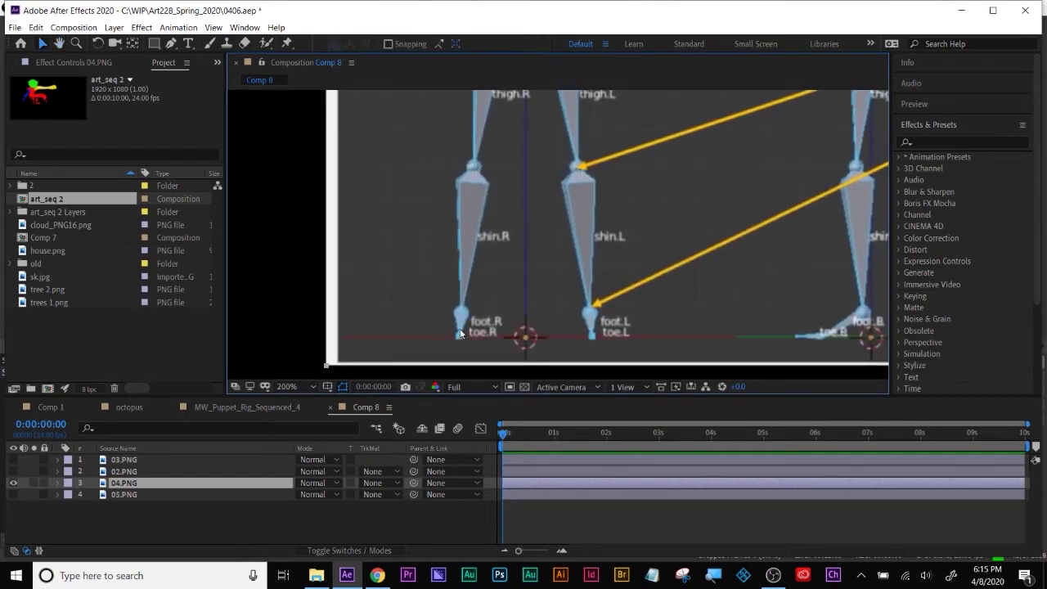
key(comma)
key(comma)
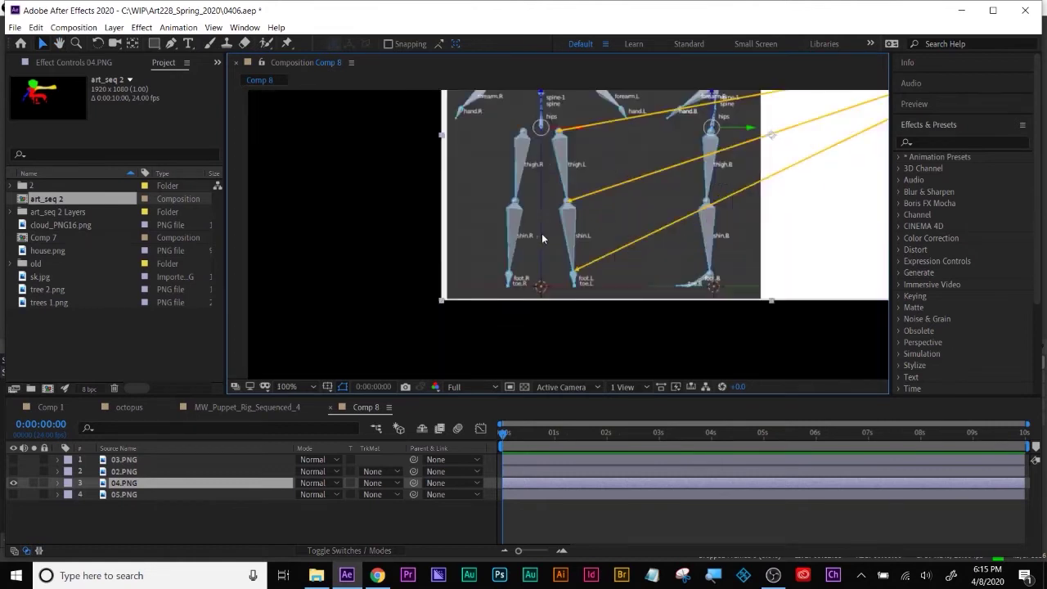
key(period)
drag(629, 224, 627, 238)
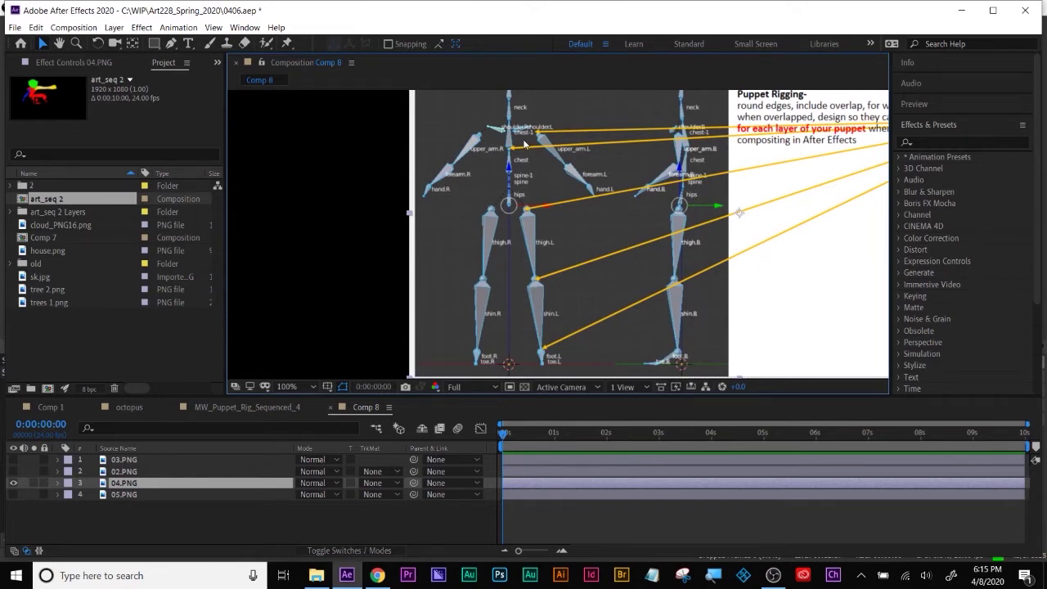
Look through the octopus, MW_Puppet_Rig_Sequenced_4 and Comp 1 comps, then begin a new HDTV 1080 24 composition
click(125, 407)
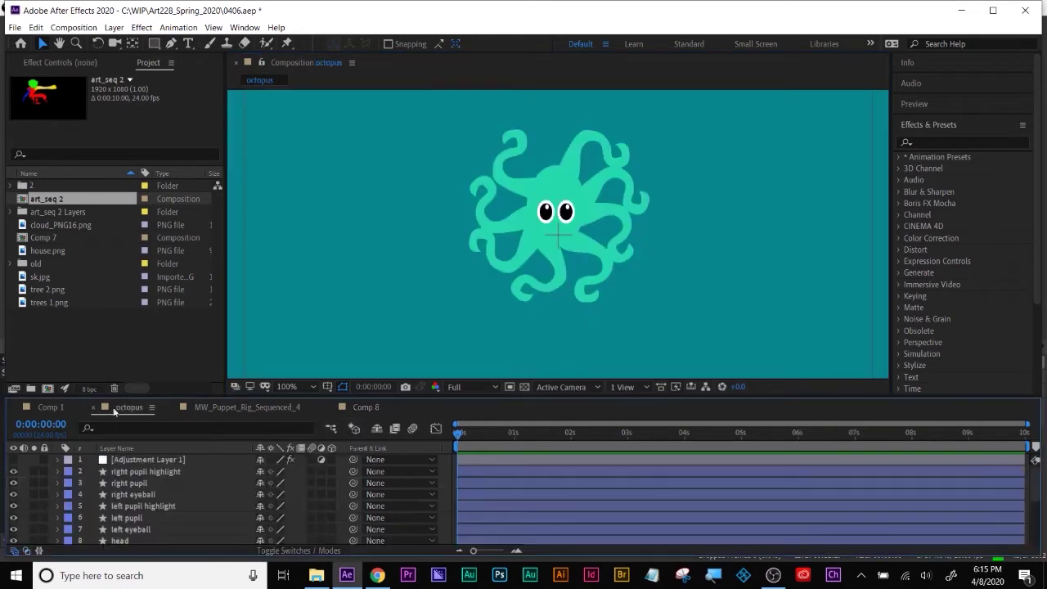
click(253, 406)
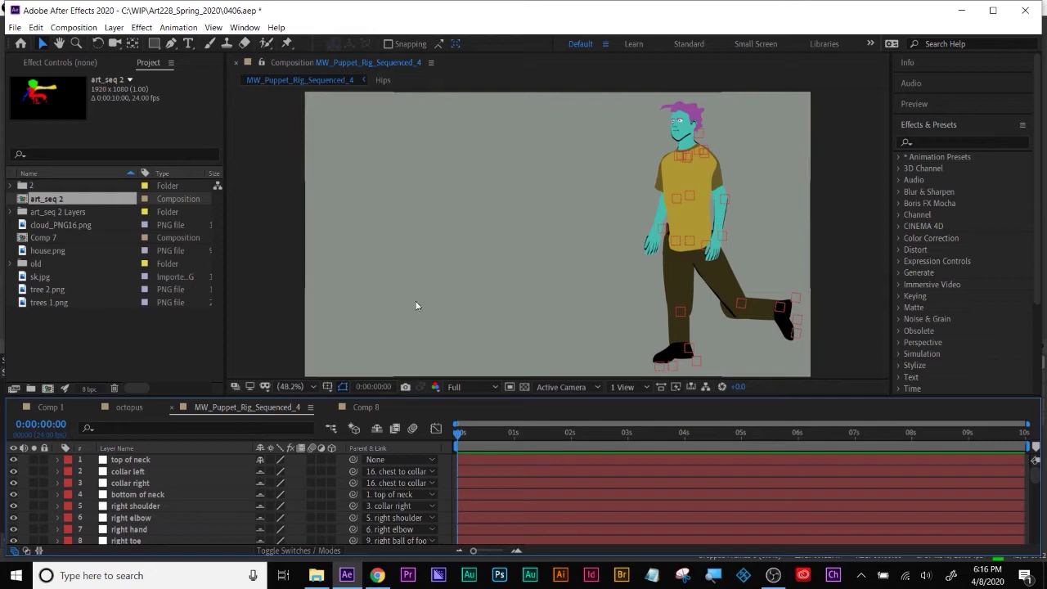
click(113, 346)
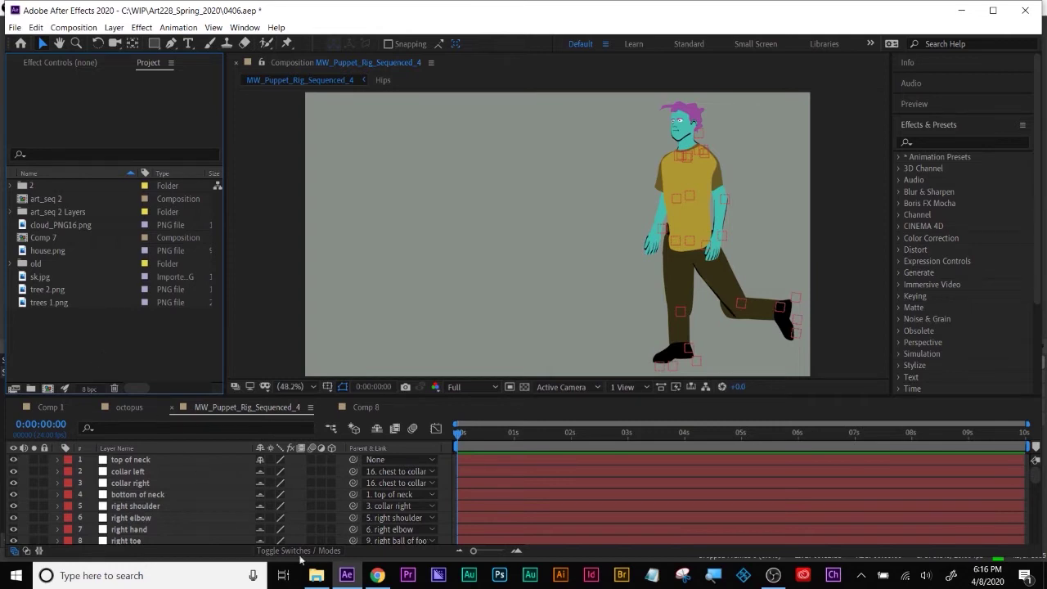
drag(245, 399, 191, 374)
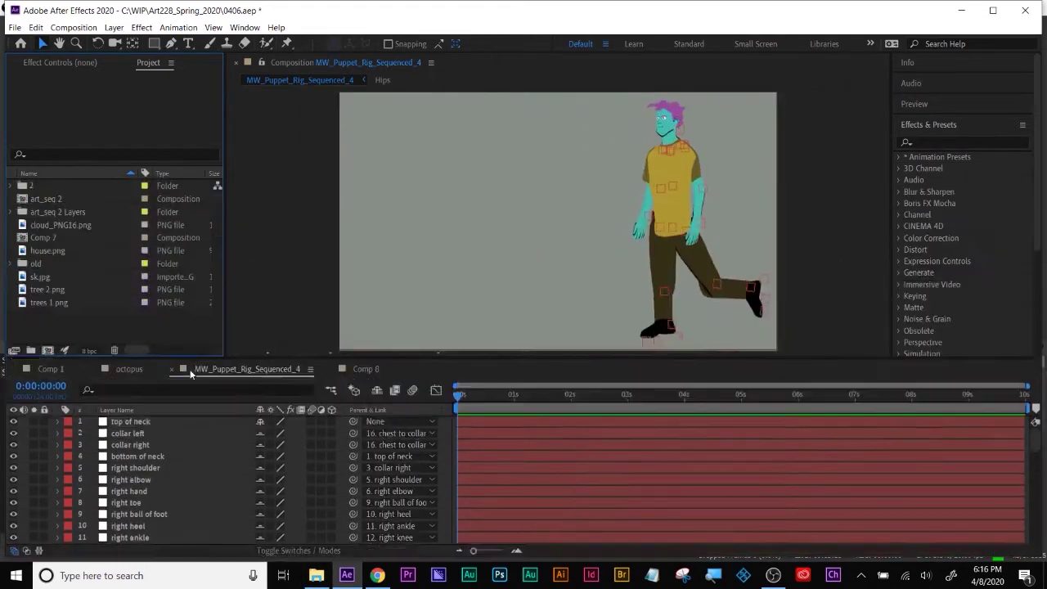
click(49, 381)
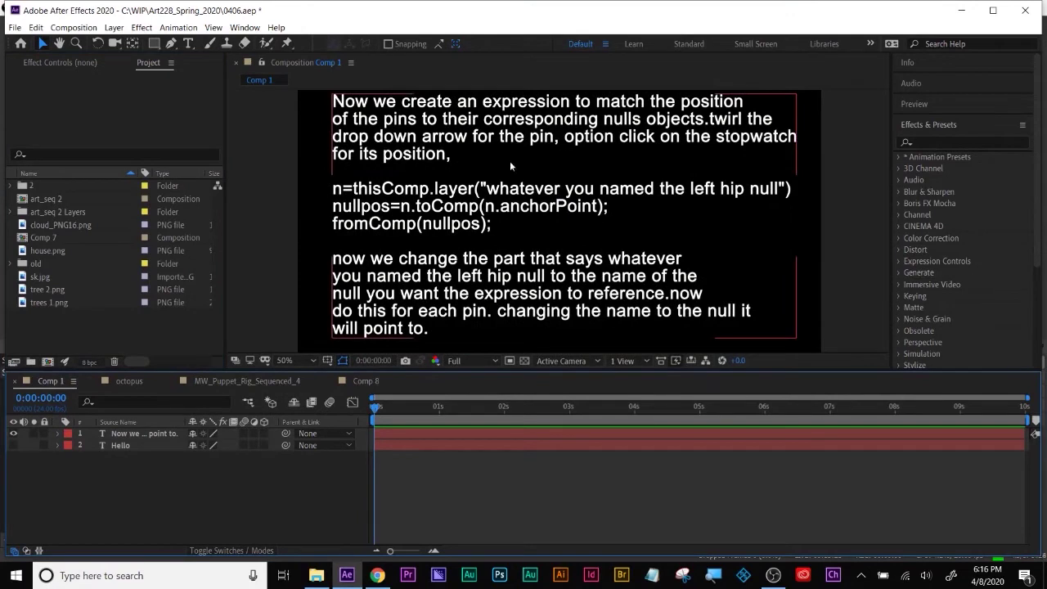
click(423, 151)
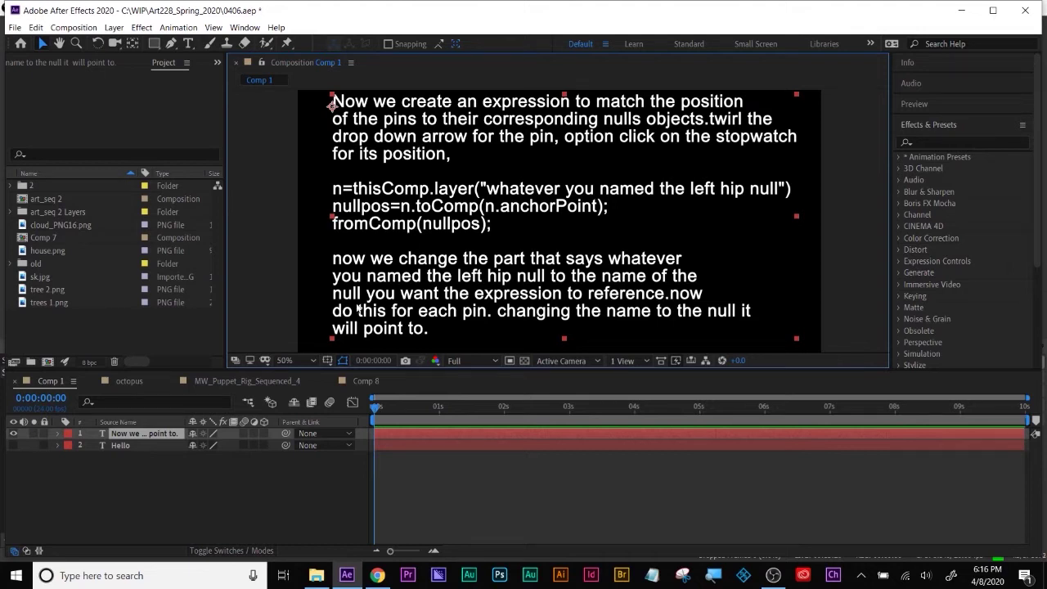
click(48, 362)
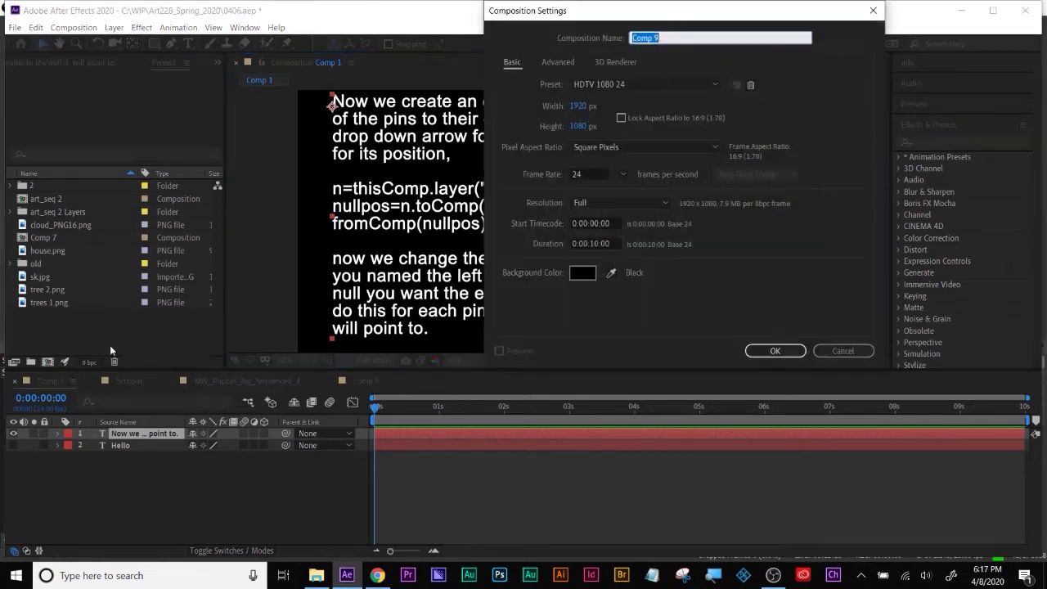
Create Comp 9 and set the Pen tool to no fill and a solid-colour stroke
click(773, 350)
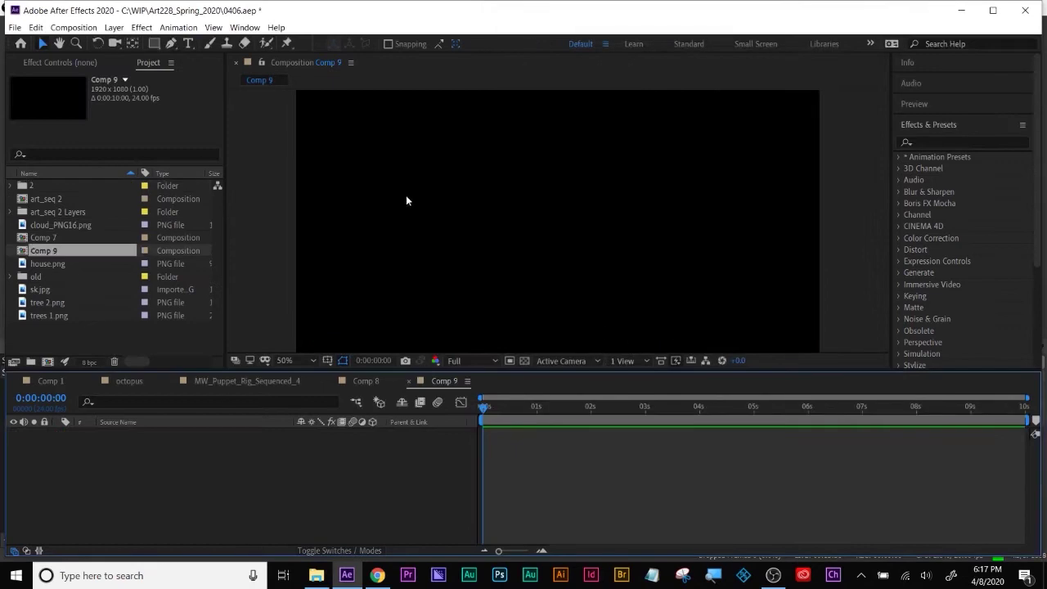
click(171, 43)
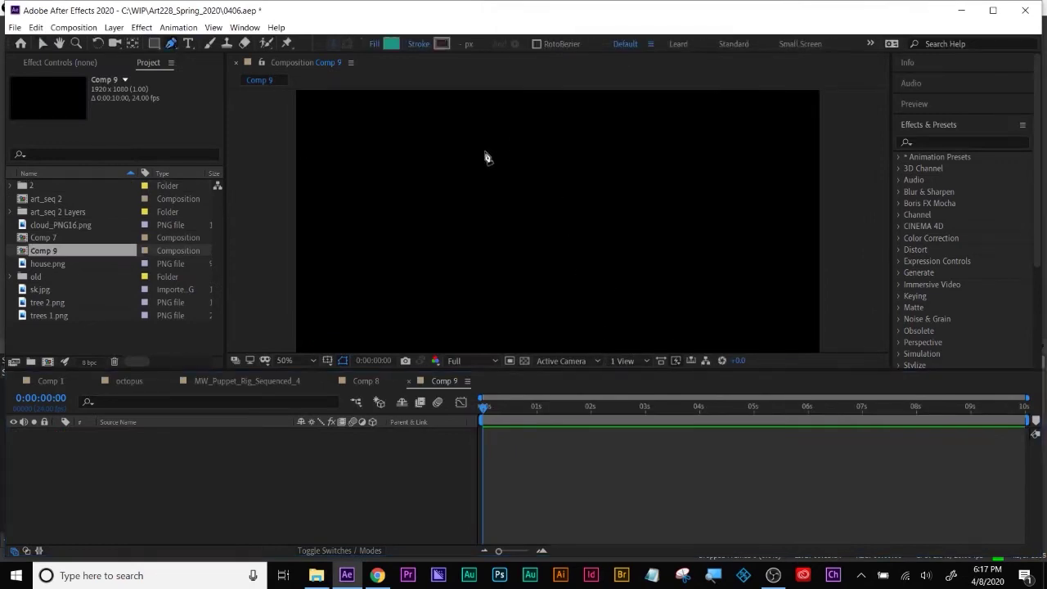
click(376, 50)
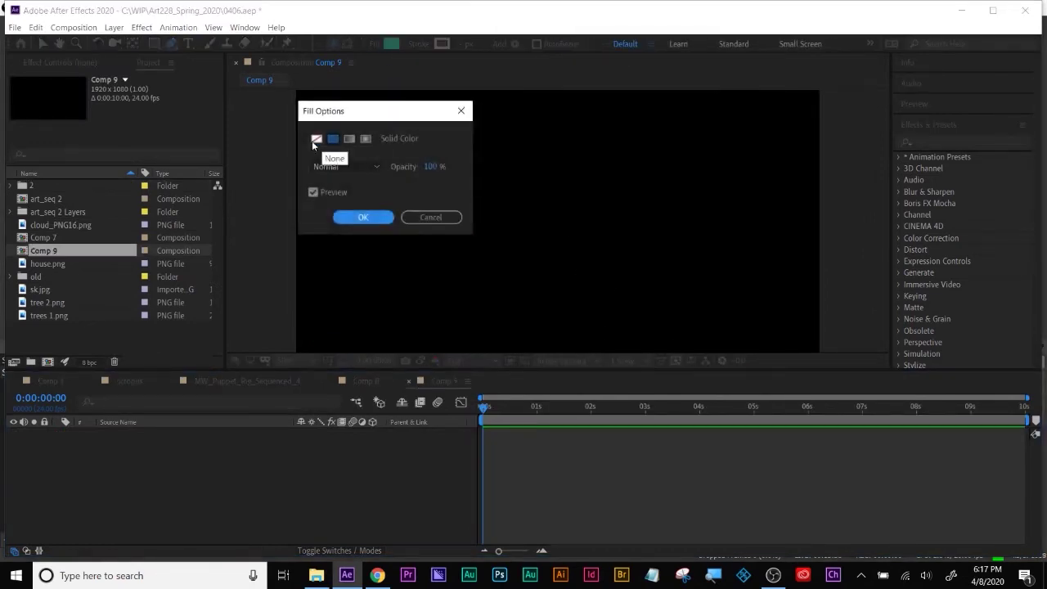
click(313, 140)
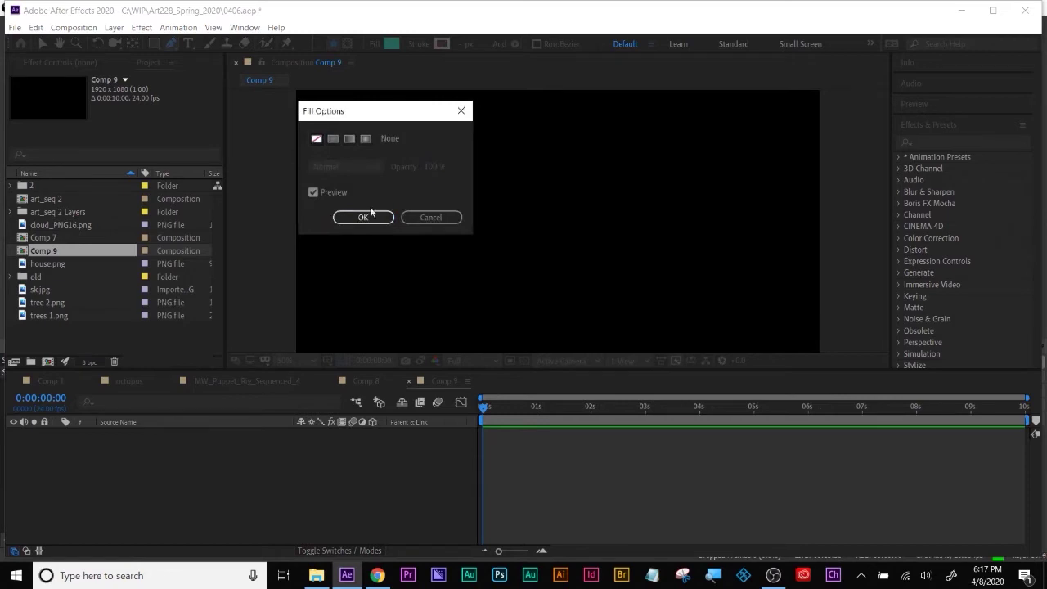
click(360, 216)
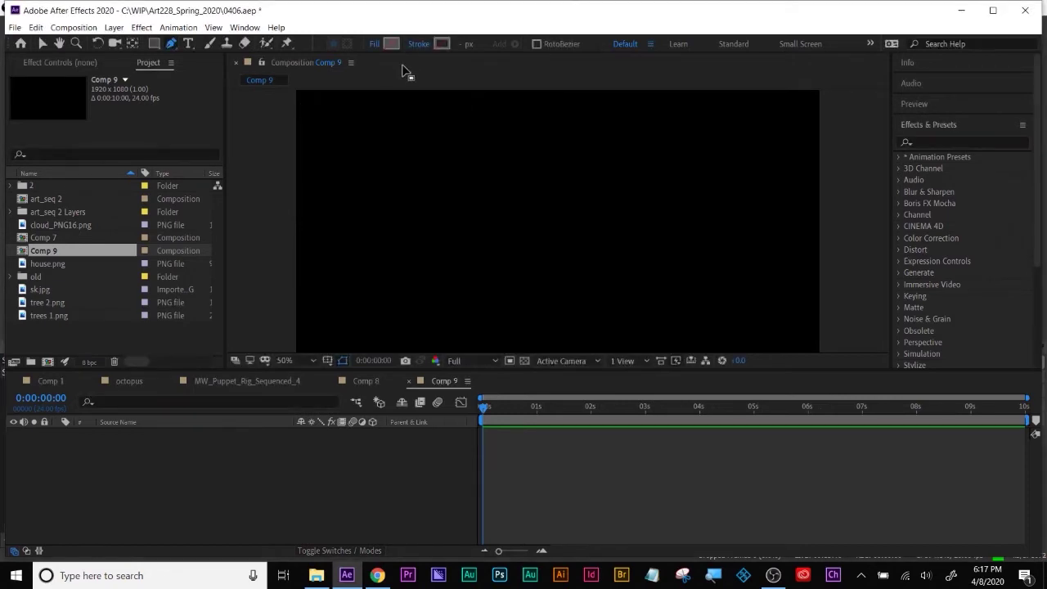
click(420, 43)
click(332, 138)
click(354, 217)
Draw a three-point chevron and select its Path 1 property under Contents > Shape 1
click(434, 133)
click(534, 206)
click(458, 282)
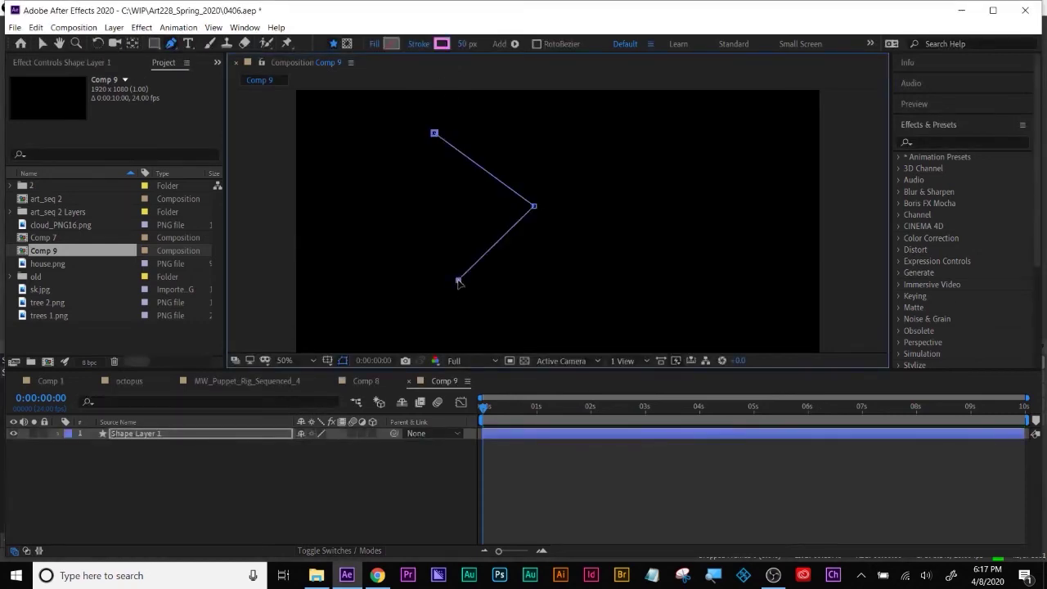
click(55, 435)
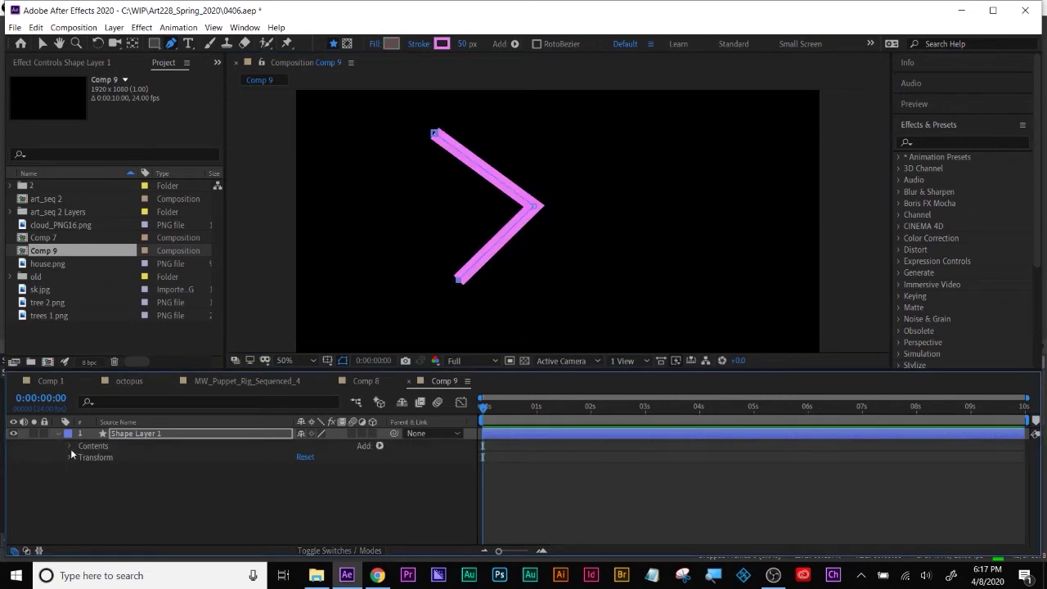
click(68, 447)
click(82, 458)
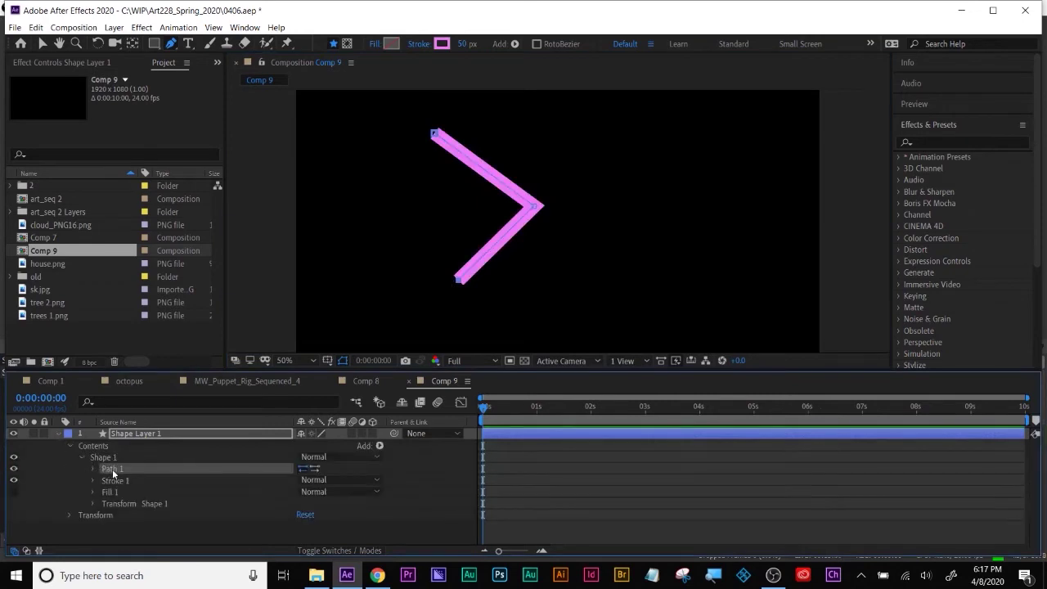
click(93, 470)
click(125, 482)
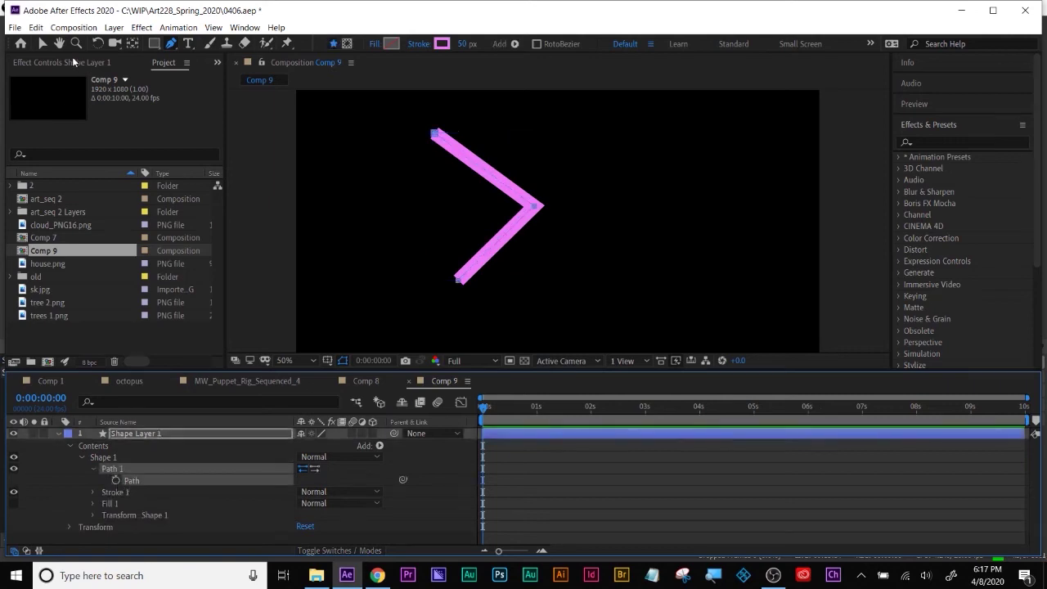
click(45, 46)
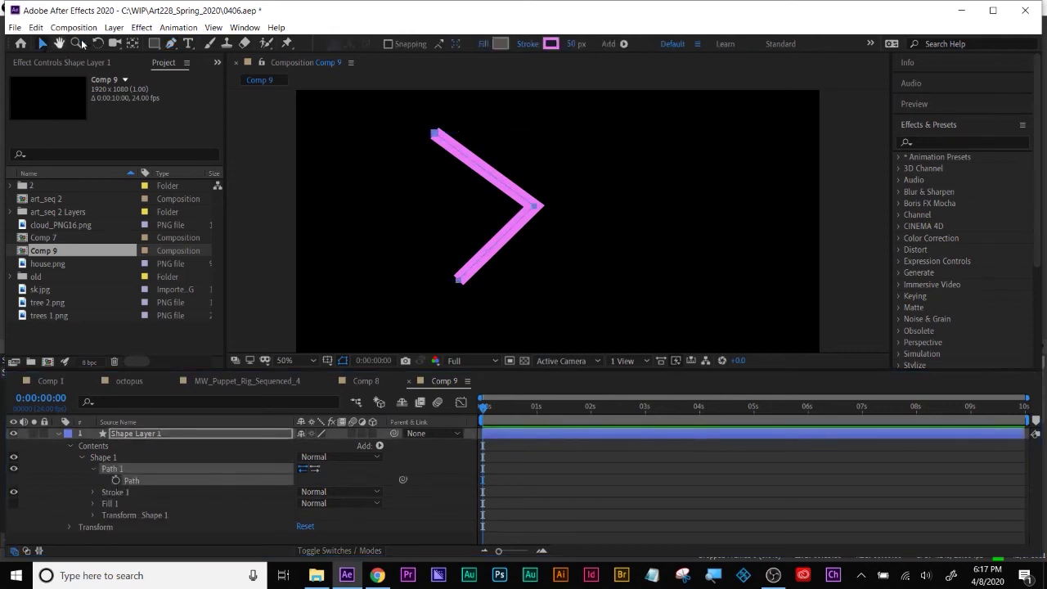
Run Create Nulls From Paths with Points Follow Nulls so Null 13, 14 and 15 drive the chevron's points
click(243, 28)
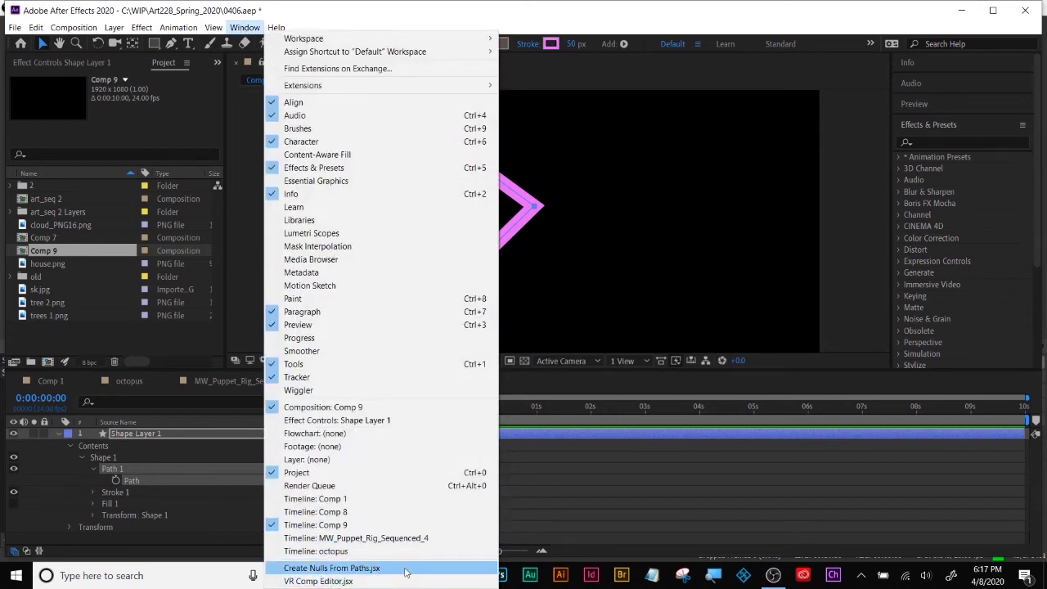
click(406, 571)
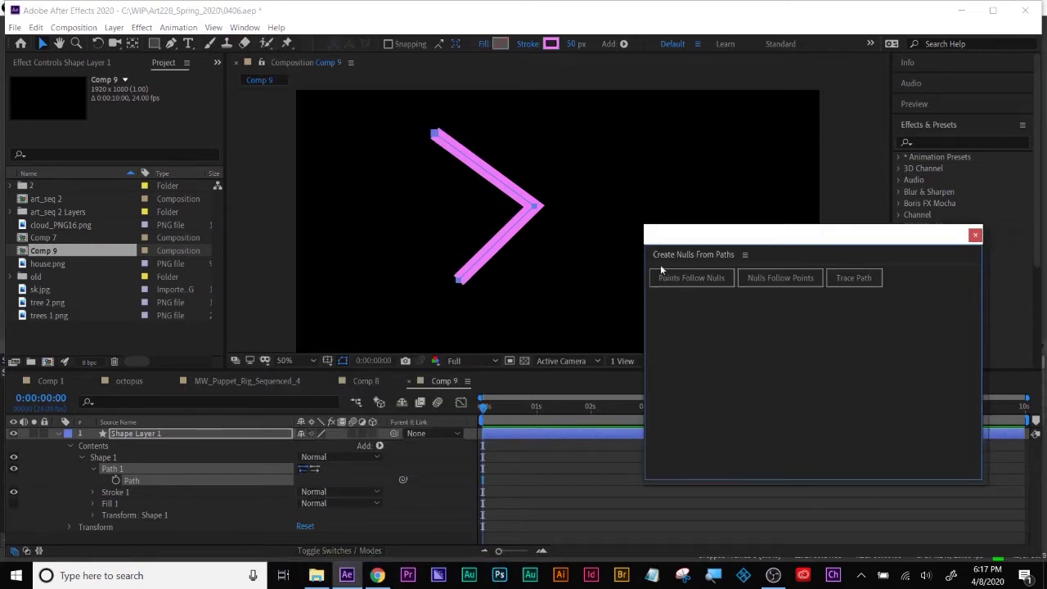
click(695, 278)
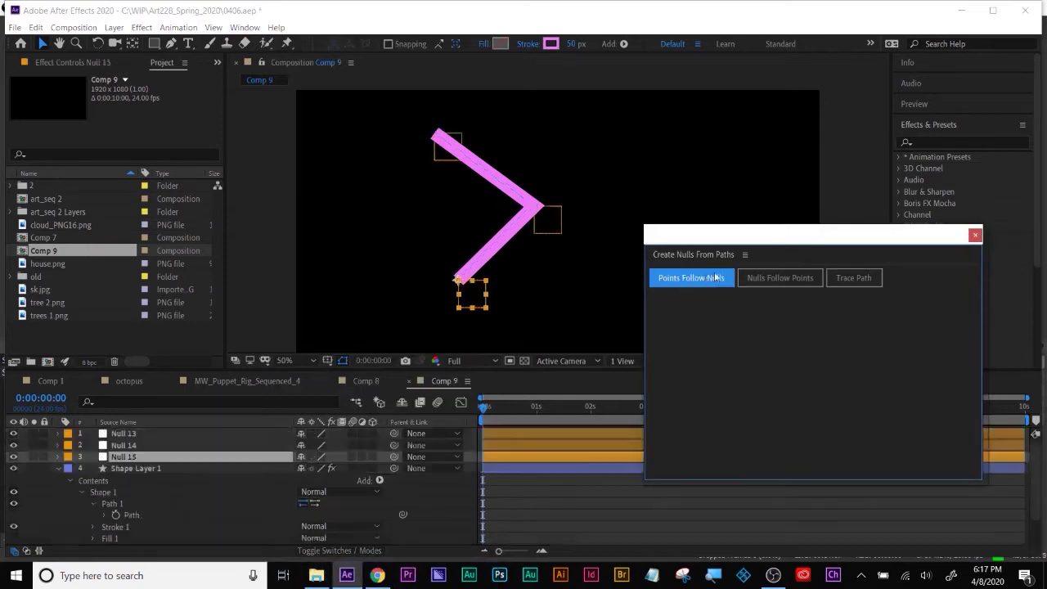
click(976, 238)
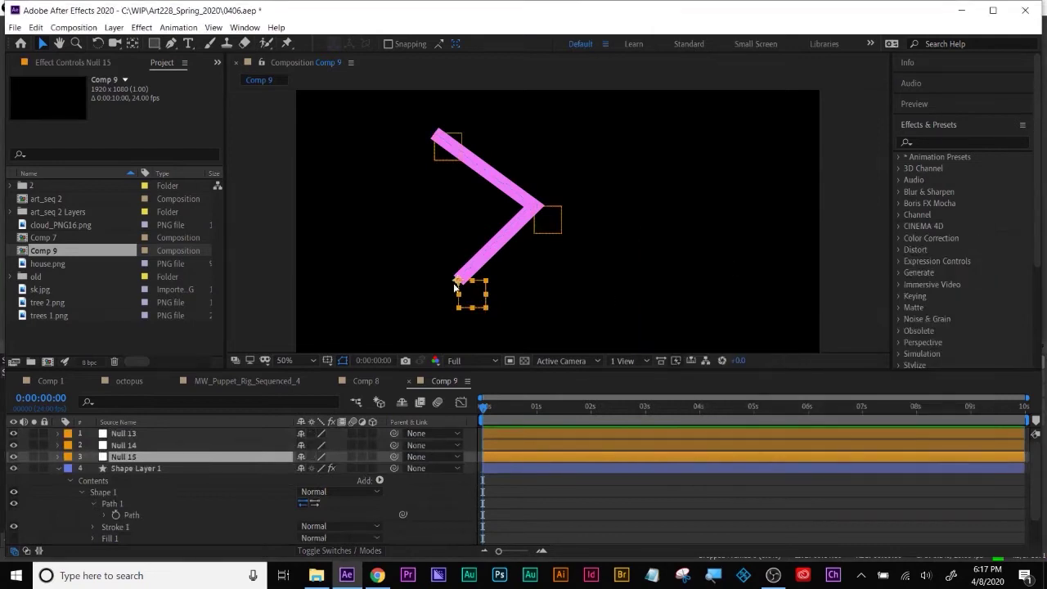
Drag the chevron's corner null to the right and swing its end null up to the upper right
drag(457, 282, 406, 292)
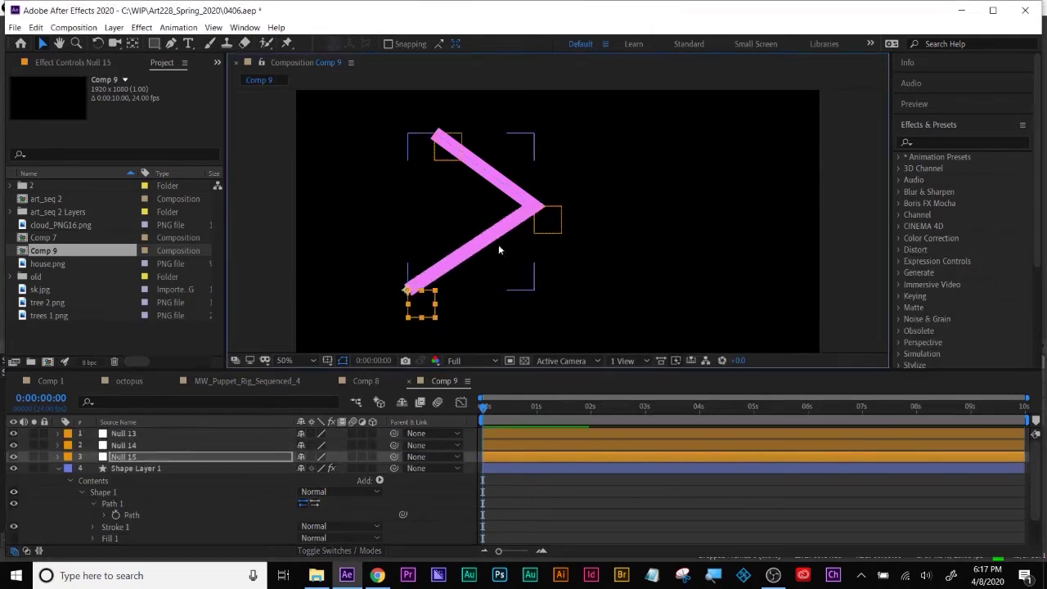
key(ctrl+shift+a)
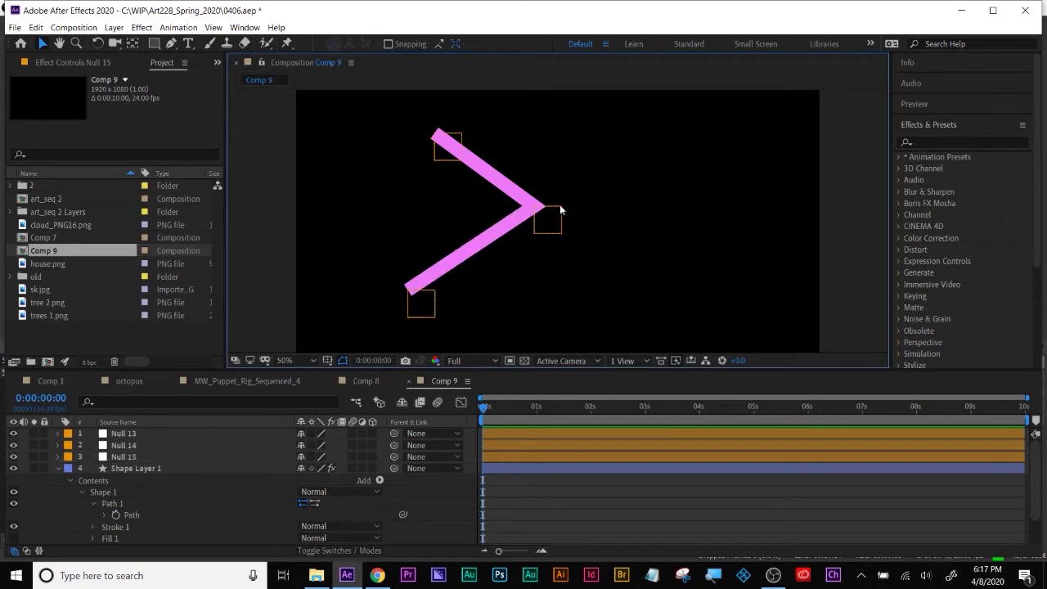
drag(541, 232, 627, 240)
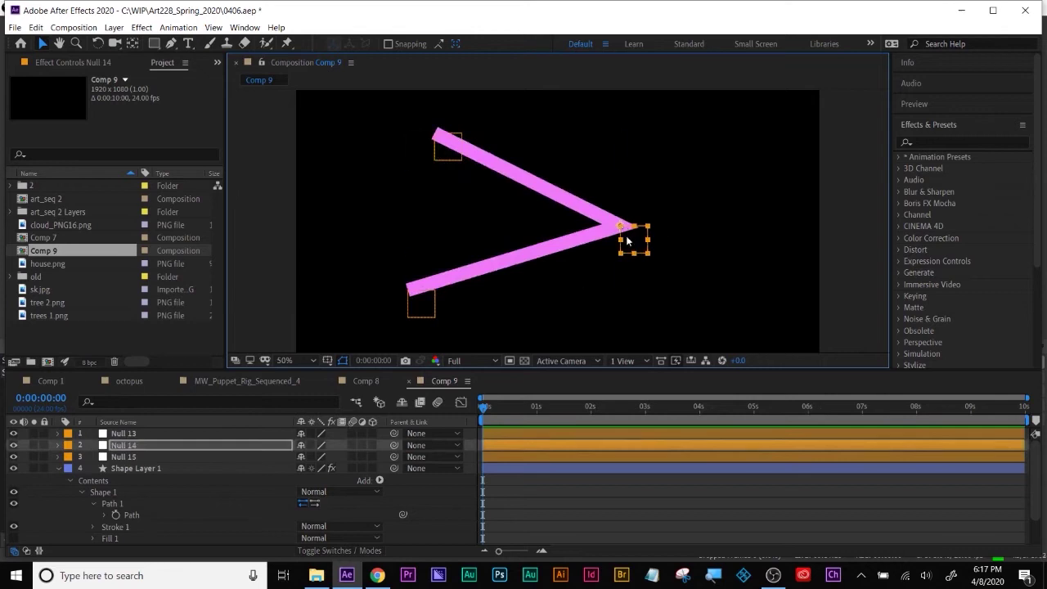
click(408, 301)
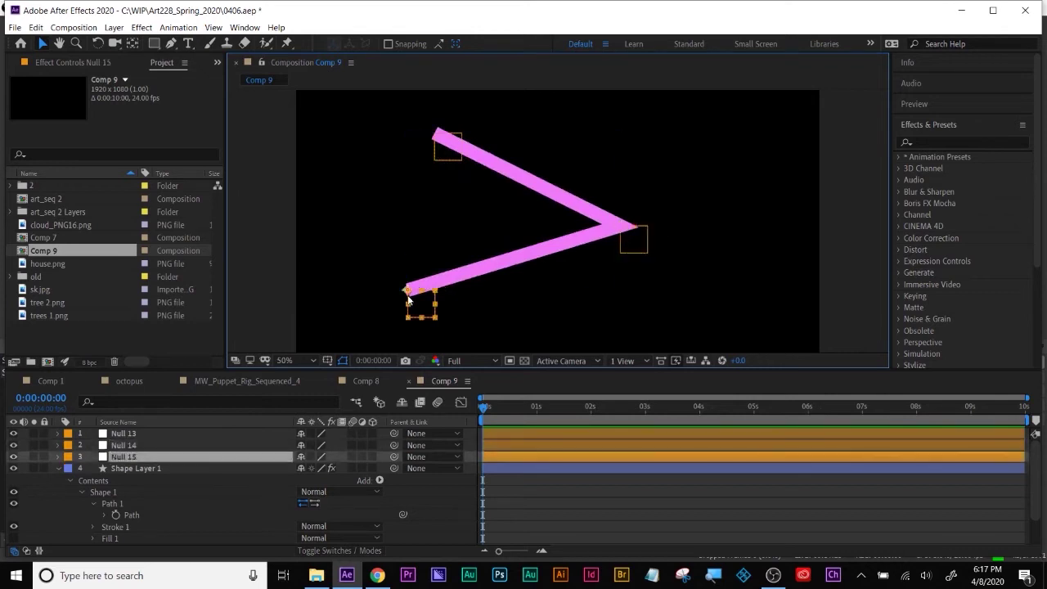
drag(417, 294, 752, 157)
Move the corner left, shorten and angle the right arm upward, then collapse Shape Layer 1
click(623, 245)
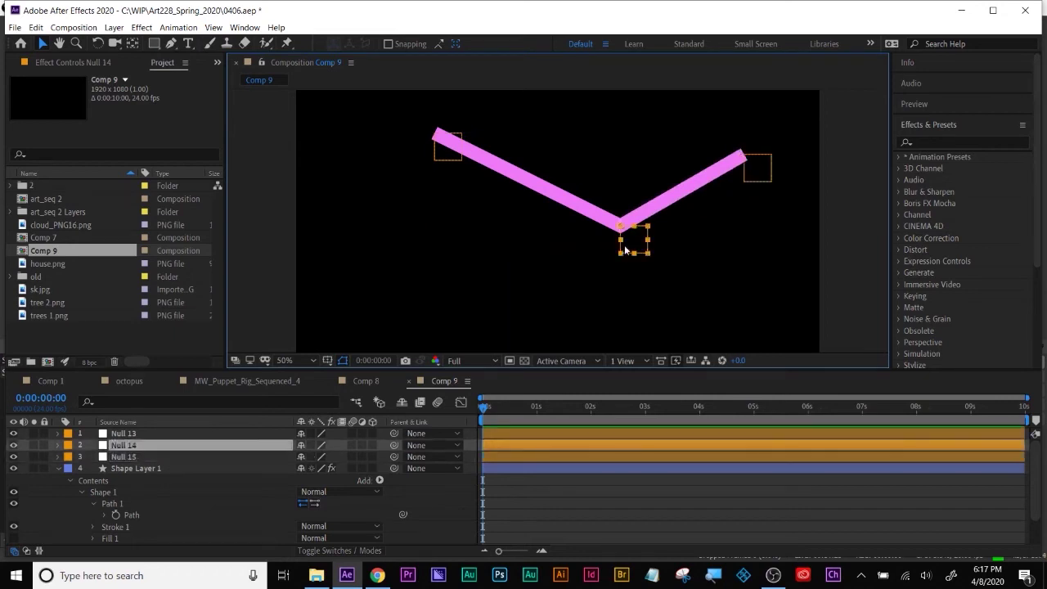
drag(622, 233, 517, 244)
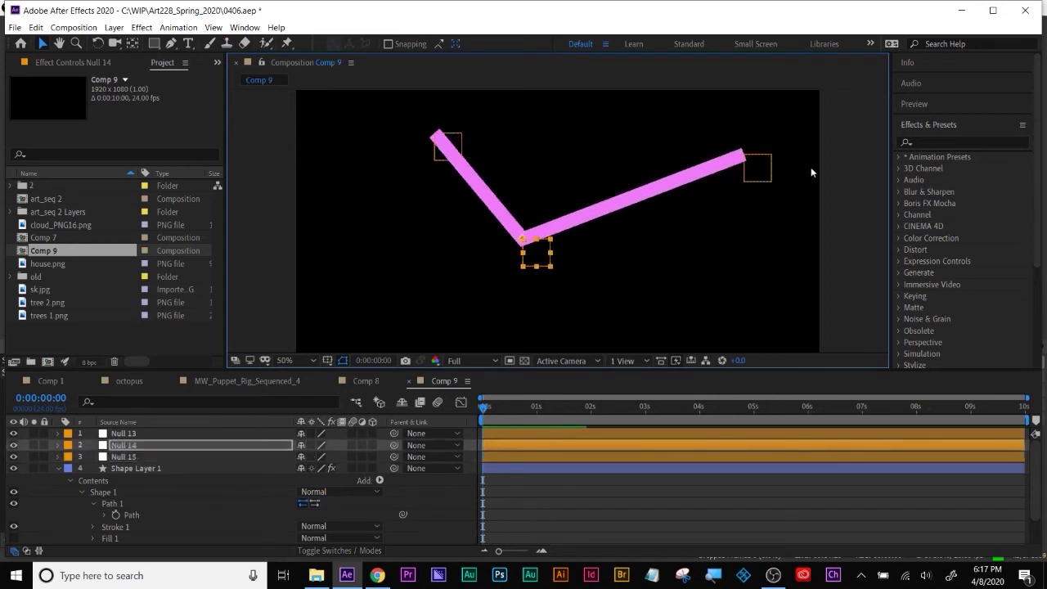
click(754, 161)
drag(747, 157, 670, 199)
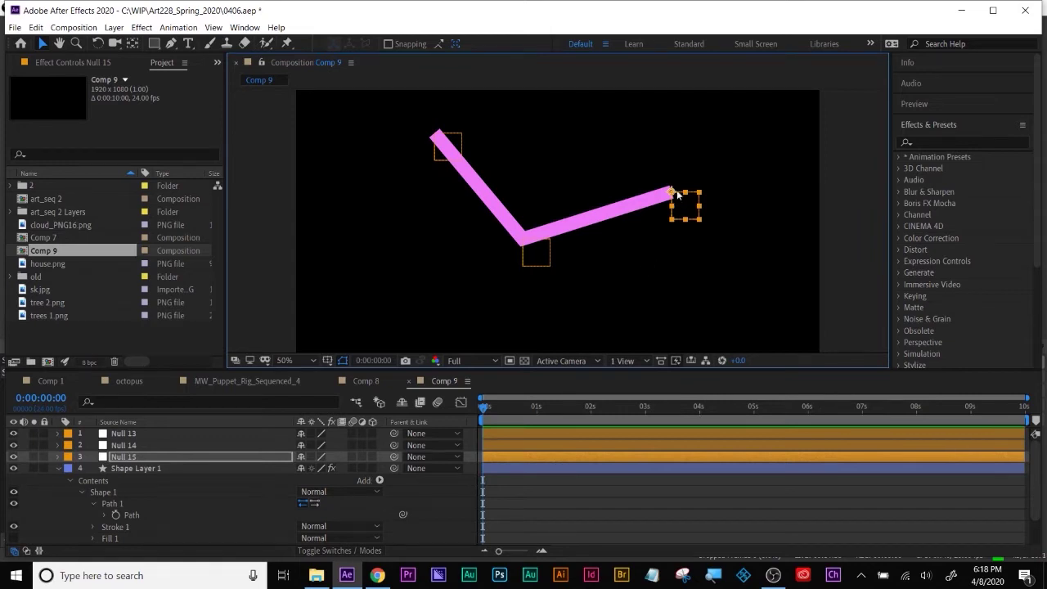
mouse_move(670, 190)
mouse_down()
mouse_move(668, 297)
mouse_move(661, 175)
mouse_up()
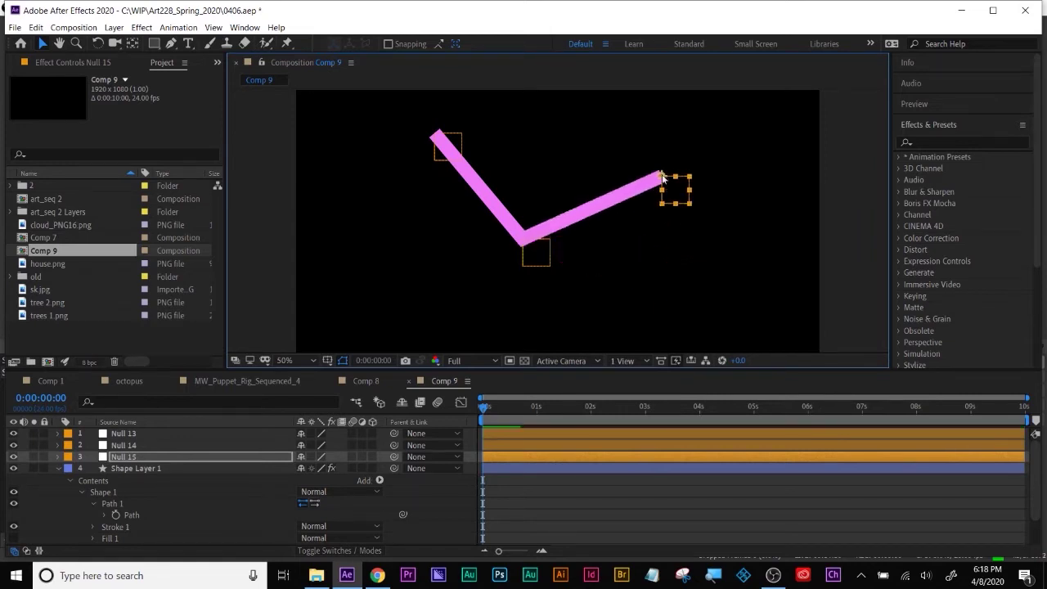
click(570, 527)
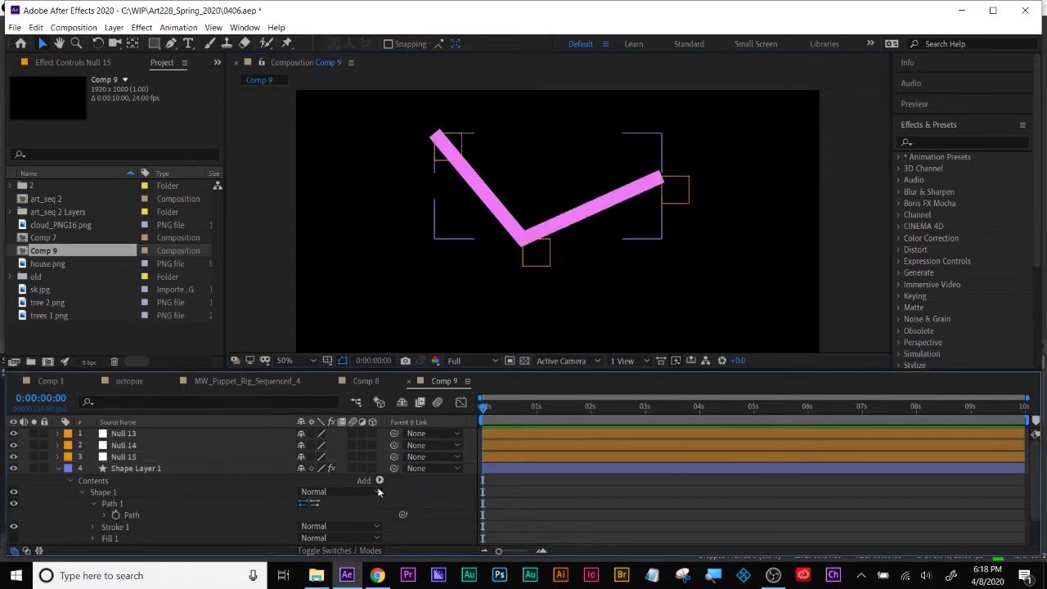
click(60, 469)
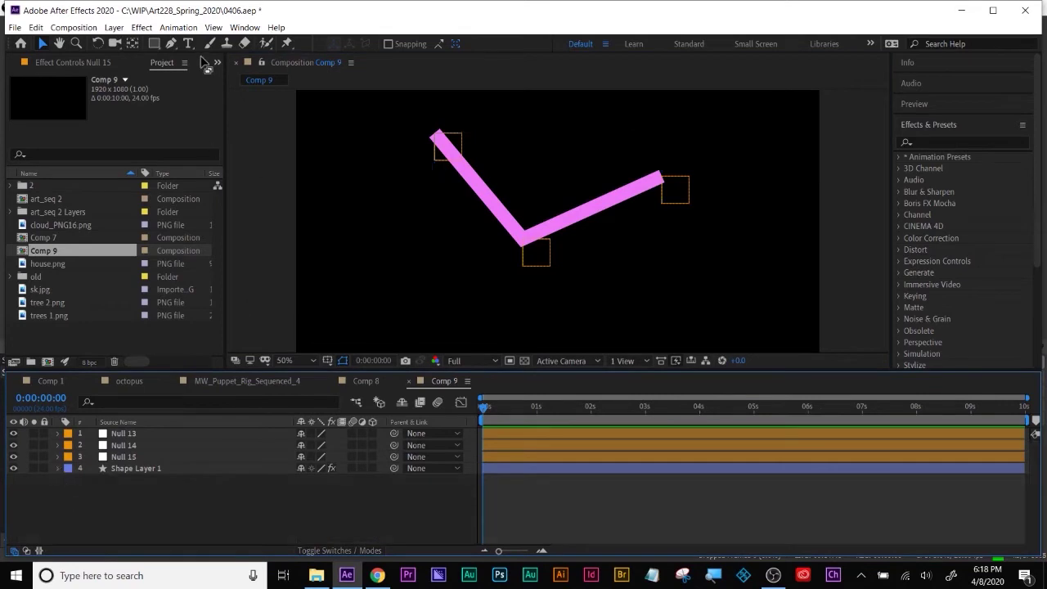
Draw a closed curved loop shape near the chevron's upper-right end
click(172, 44)
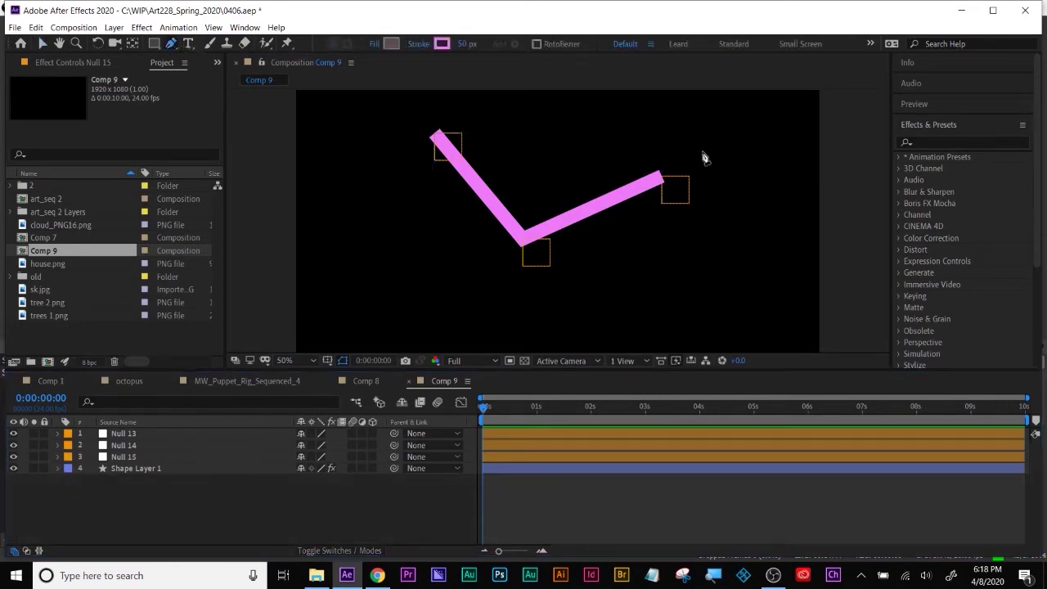
mouse_move(658, 121)
mouse_down()
mouse_move(677, 117)
mouse_move(692, 133)
mouse_move(783, 152)
mouse_move(787, 176)
mouse_up()
click(690, 183)
drag(658, 123, 620, 193)
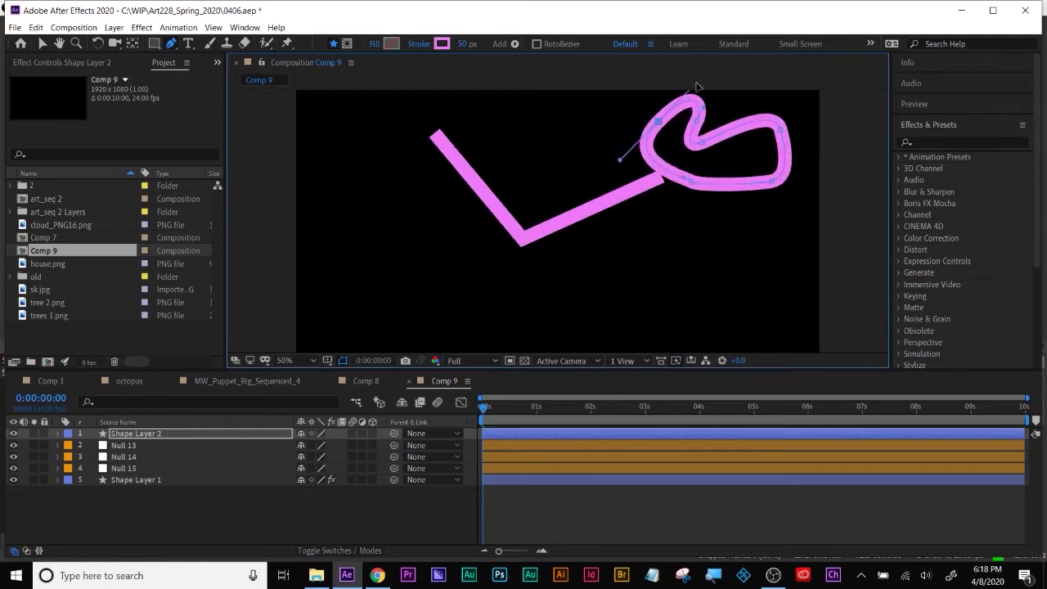
Remove the loop's stroke and give it a solid teal fill
click(423, 52)
click(316, 138)
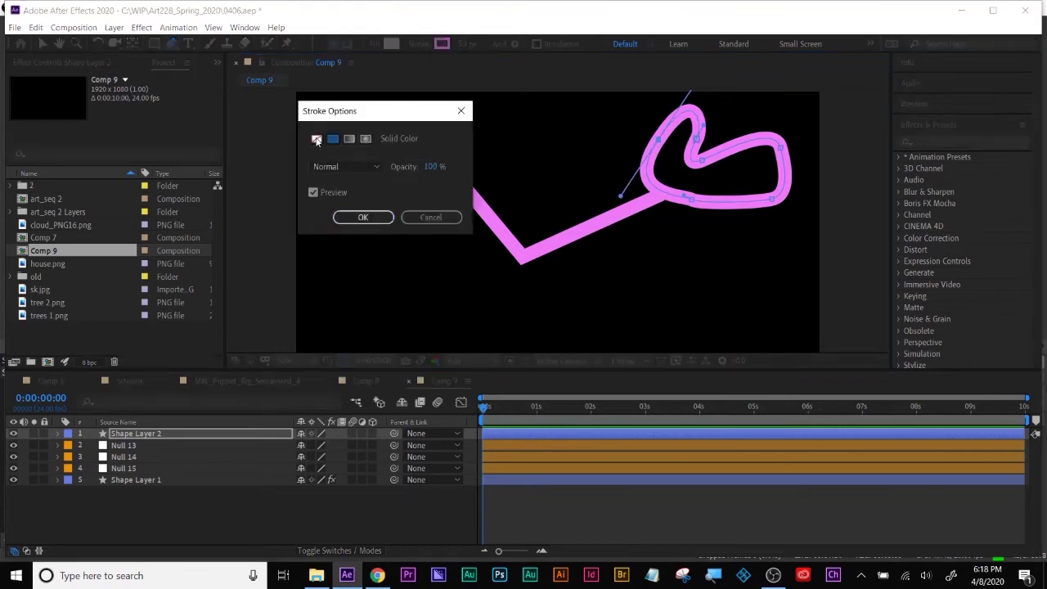
click(363, 217)
click(376, 43)
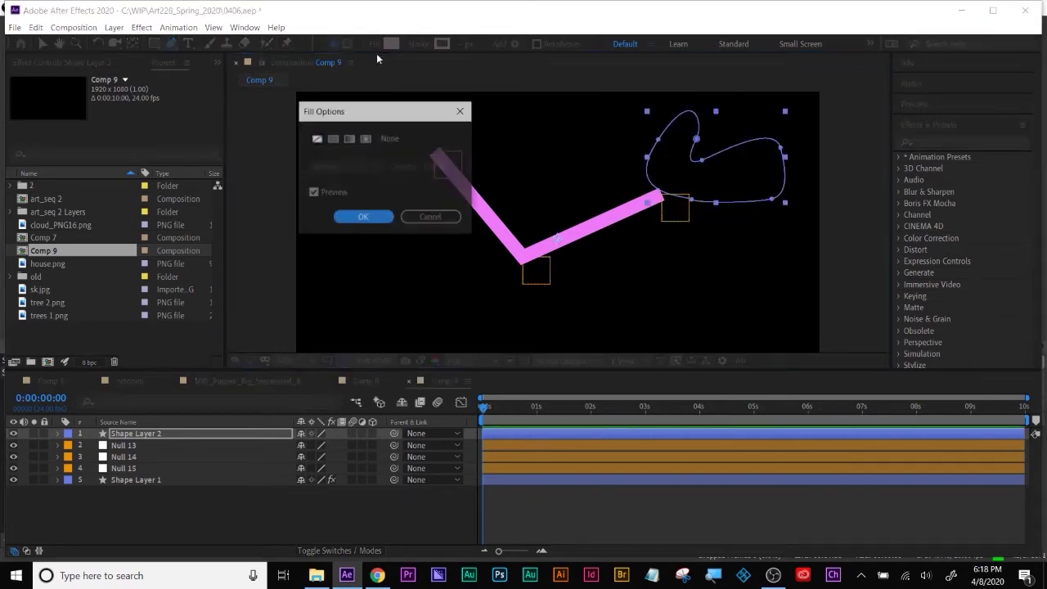
click(333, 138)
click(363, 216)
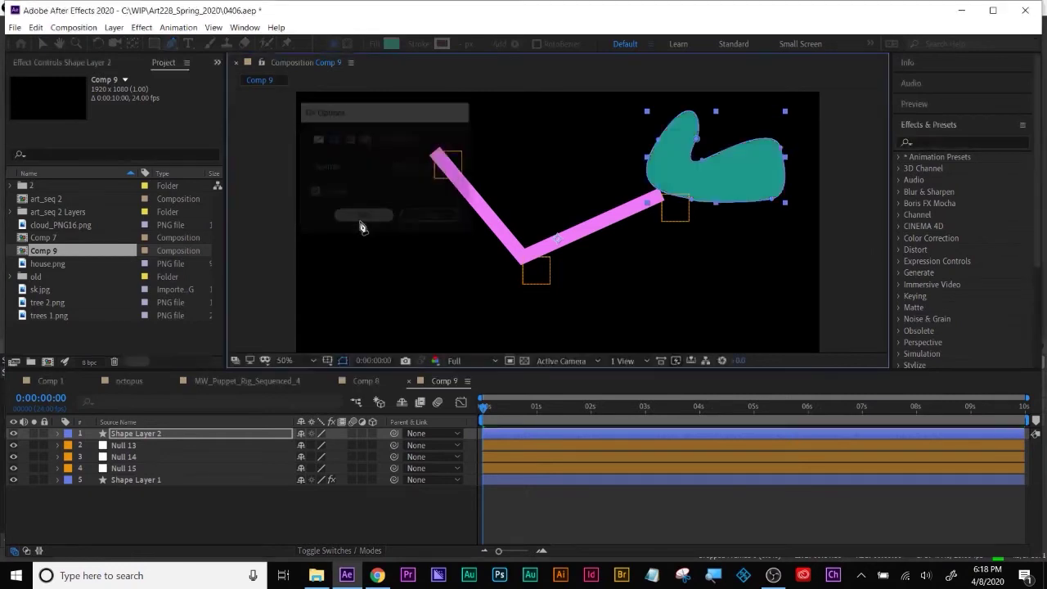
Move the teal blob onto the end of the pink arm and select its layer
click(43, 44)
drag(680, 163, 684, 180)
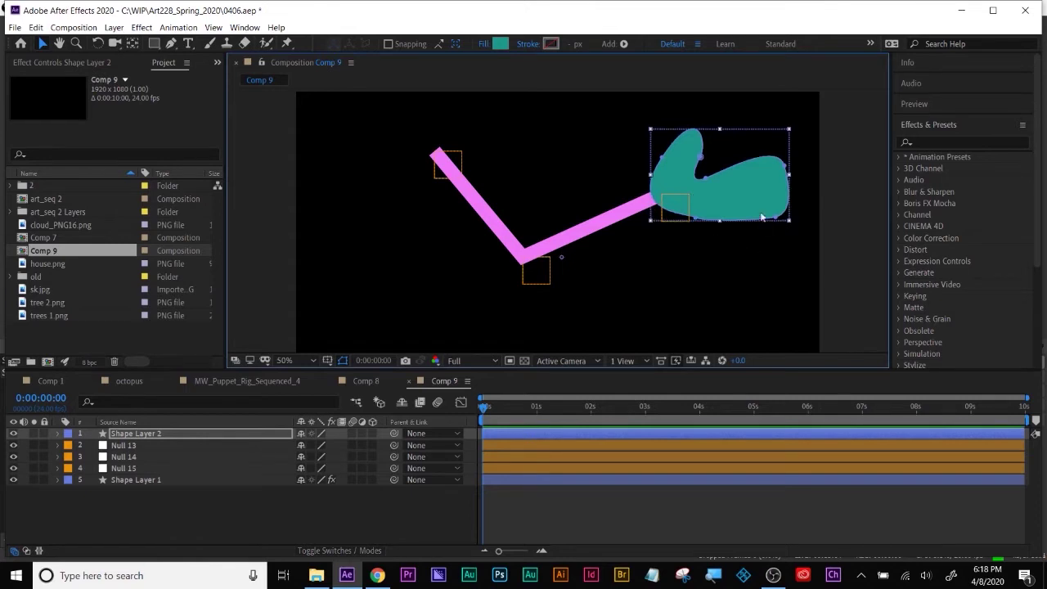
mouse_move(754, 193)
mouse_down()
mouse_move(779, 184)
mouse_move(761, 202)
mouse_up()
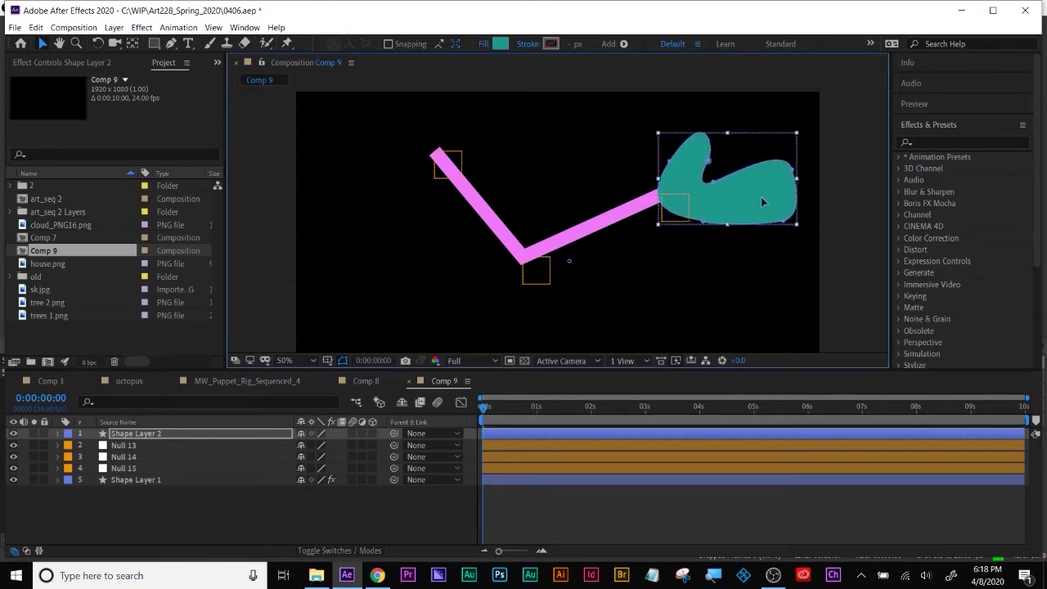
click(145, 439)
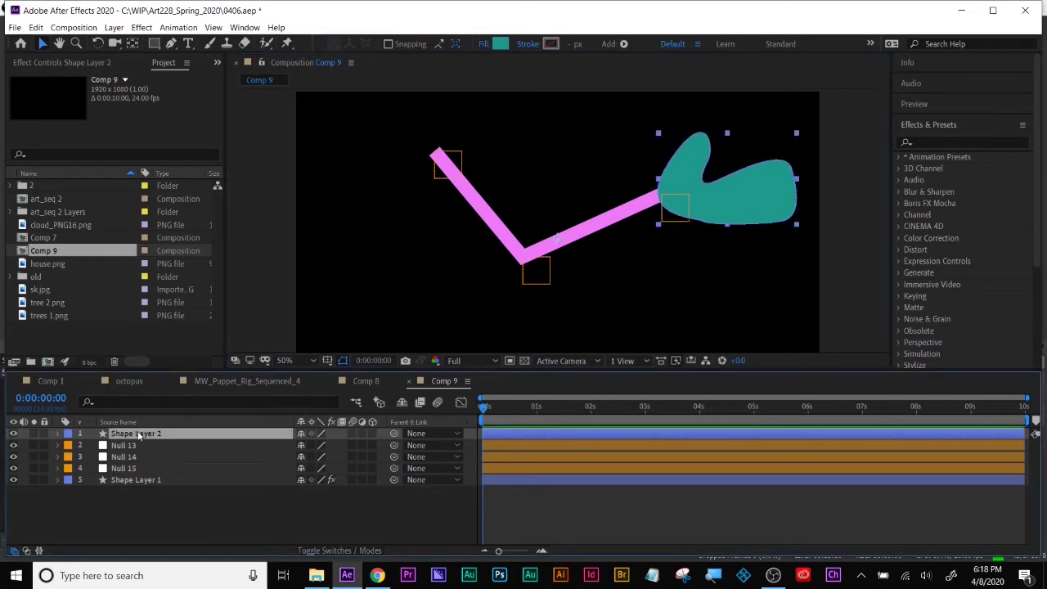
Rename the teal shape layer to hand and the arm's upper-end null to shoulder
key(Return)
text(hand)
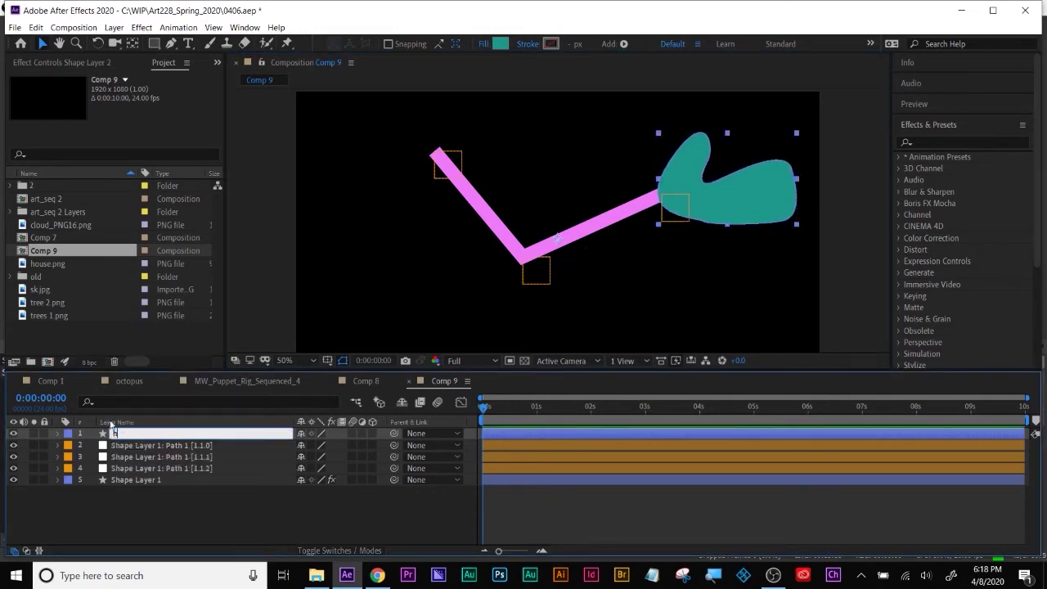
key(Return)
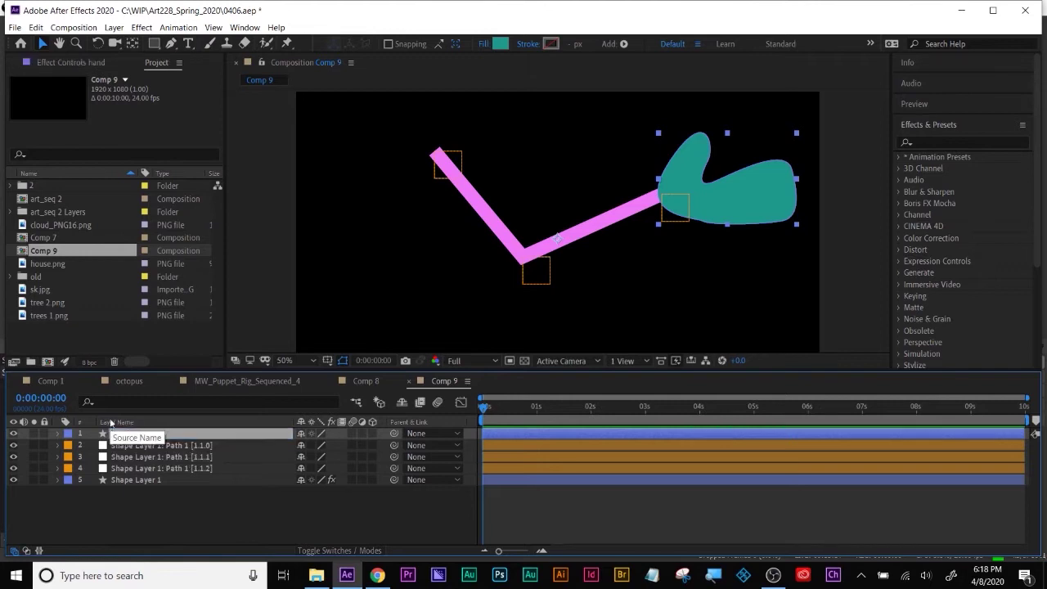
click(172, 445)
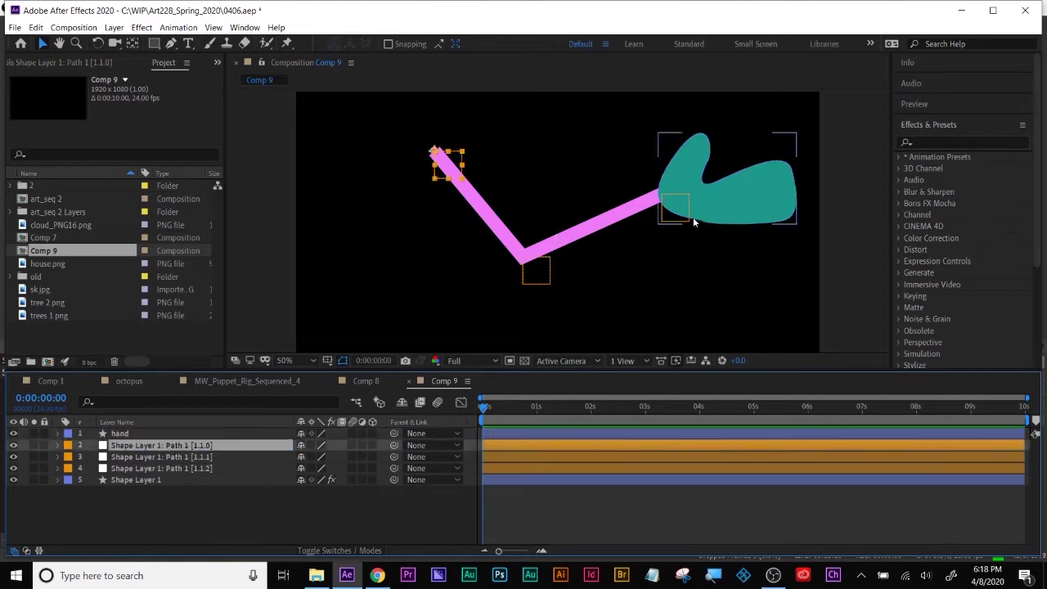
click(664, 226)
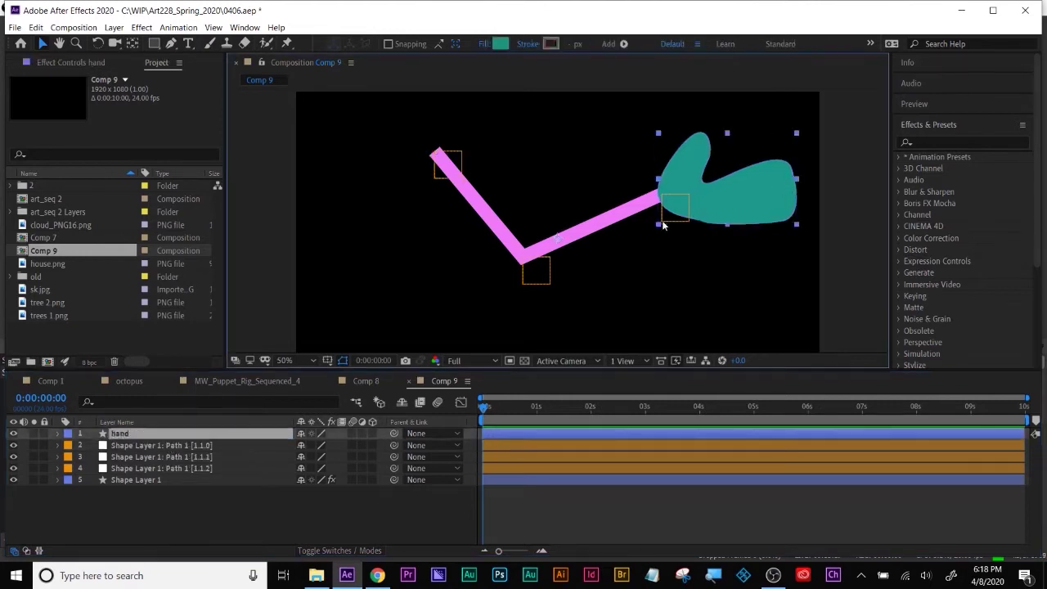
click(175, 445)
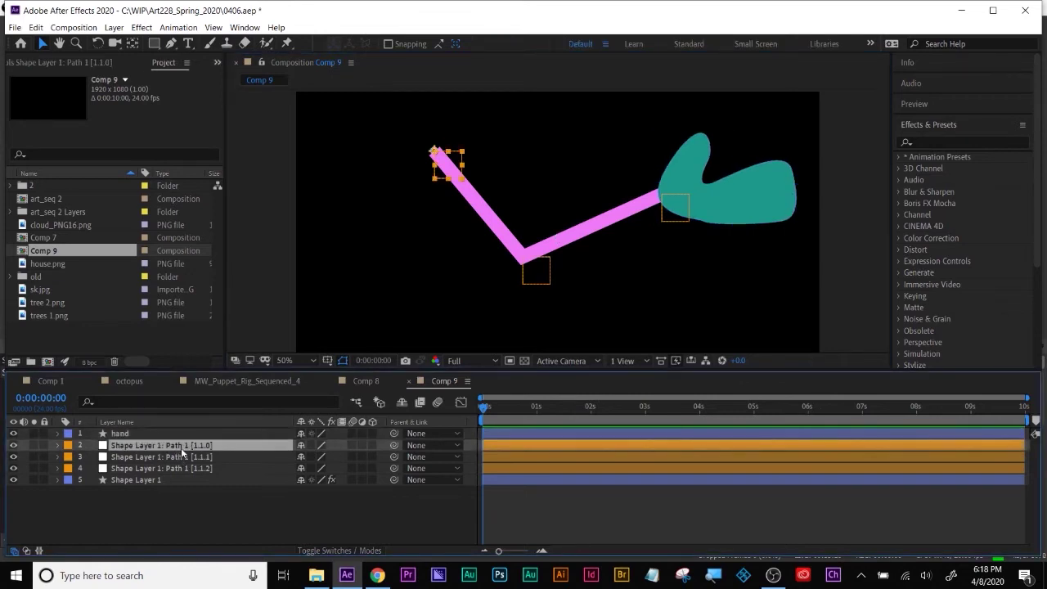
key(Return)
text(sho)
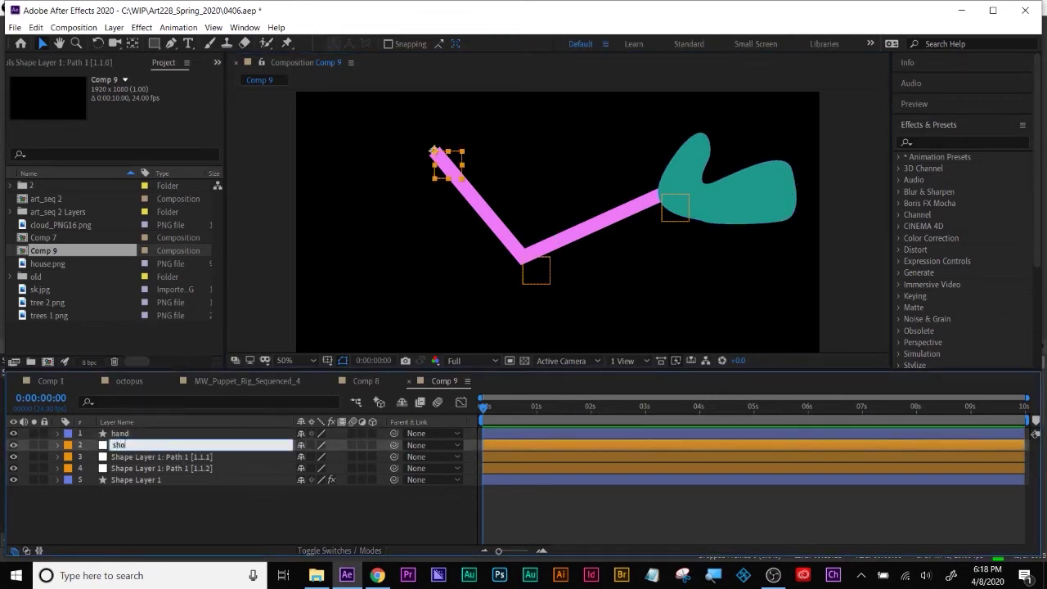
key(Return)
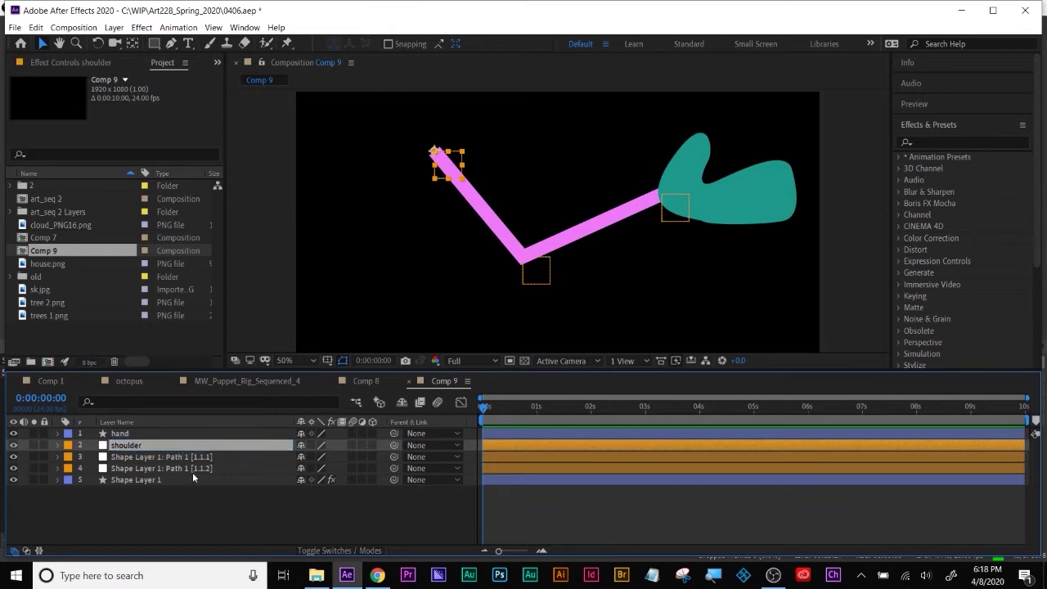
Rename the bend null to elbow and the hand-end null to wrist
click(190, 458)
key(Return)
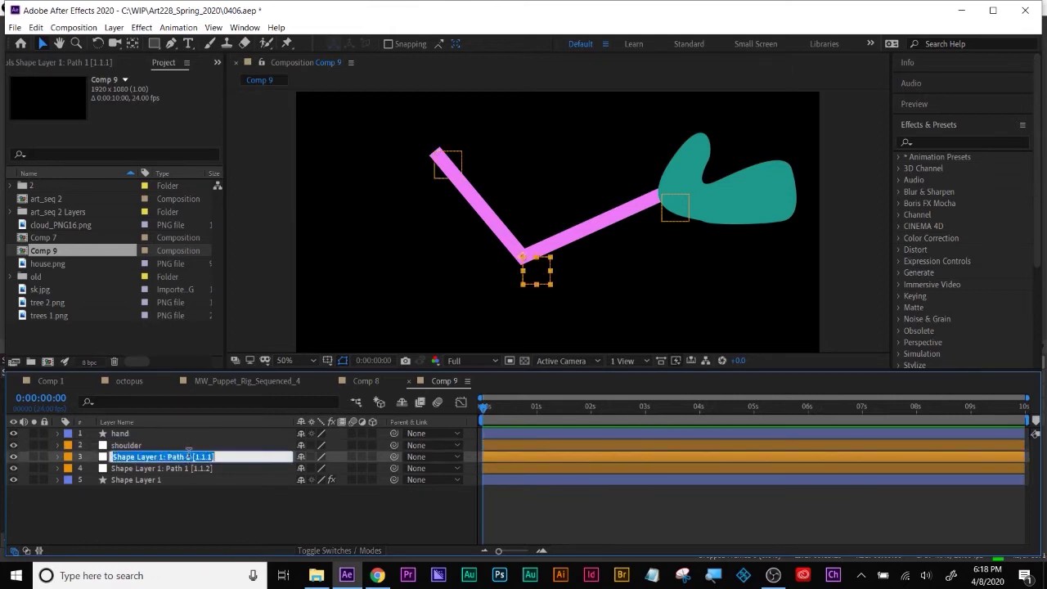
text(elbo)
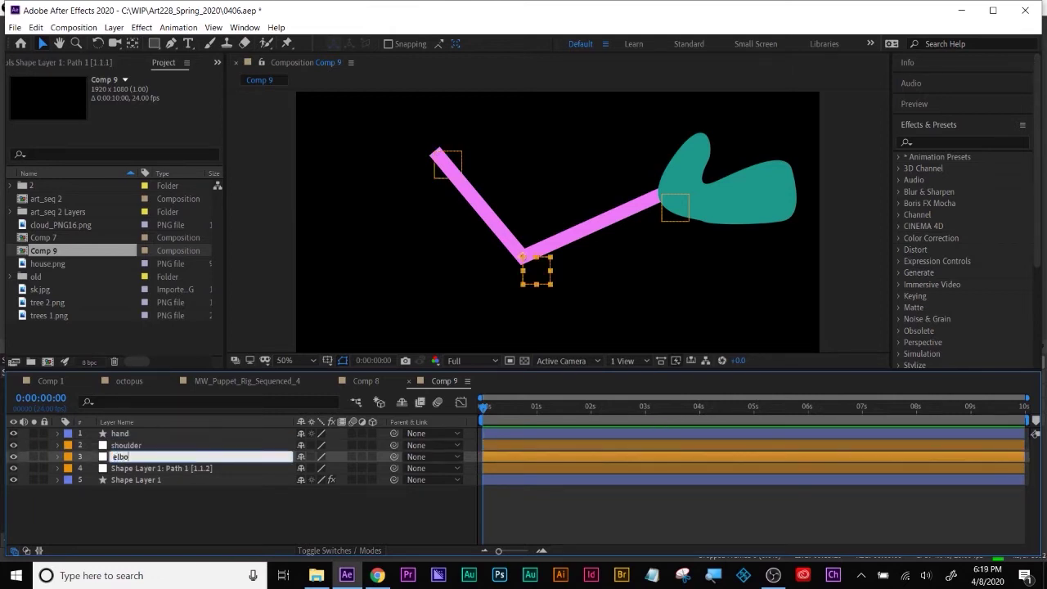
text(w)
key(Return)
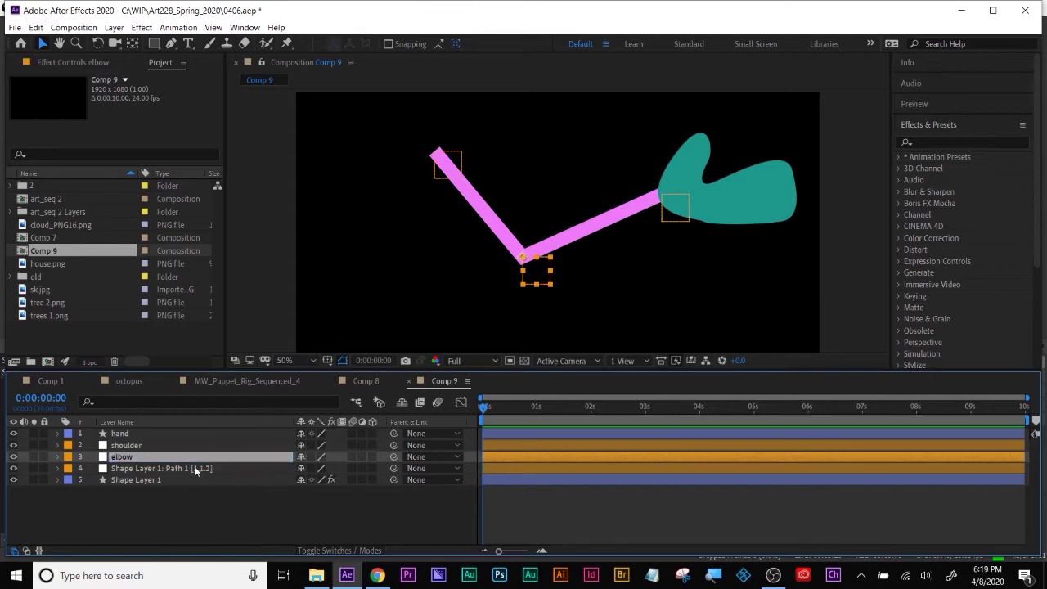
click(194, 470)
key(Return)
text(wrist)
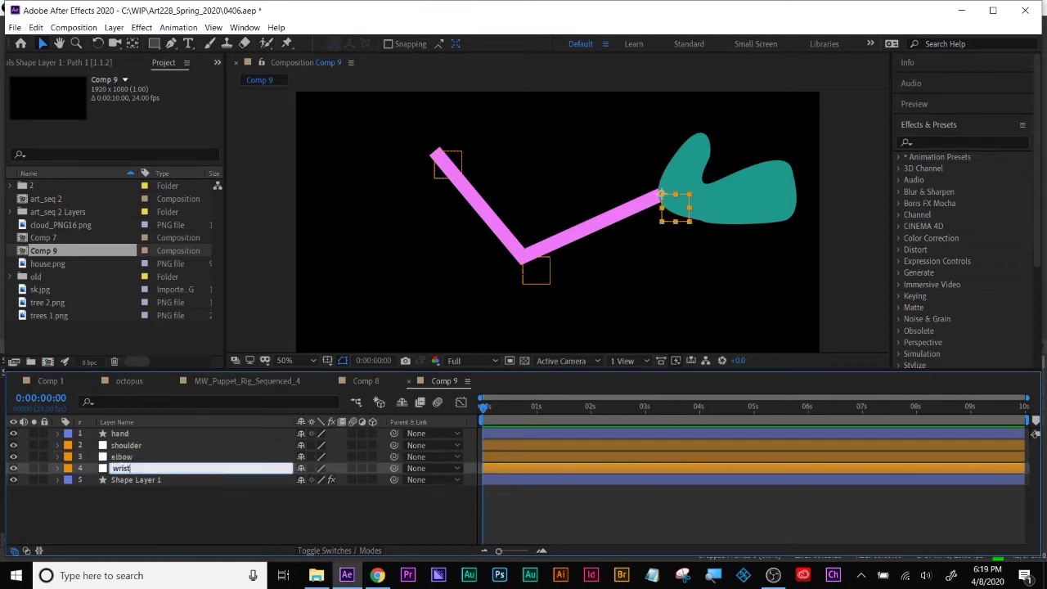
key(Return)
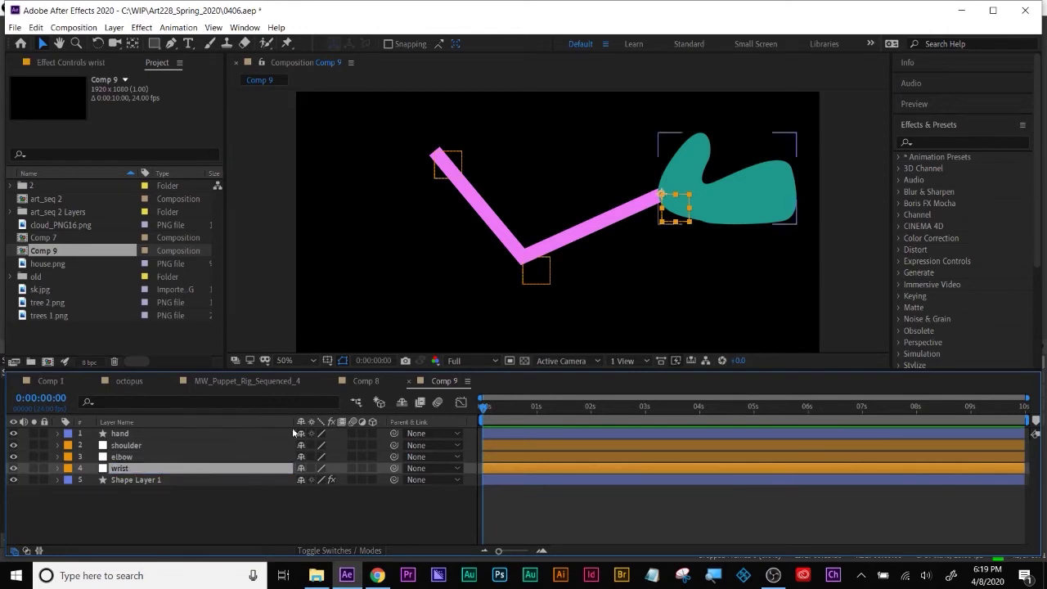
click(138, 433)
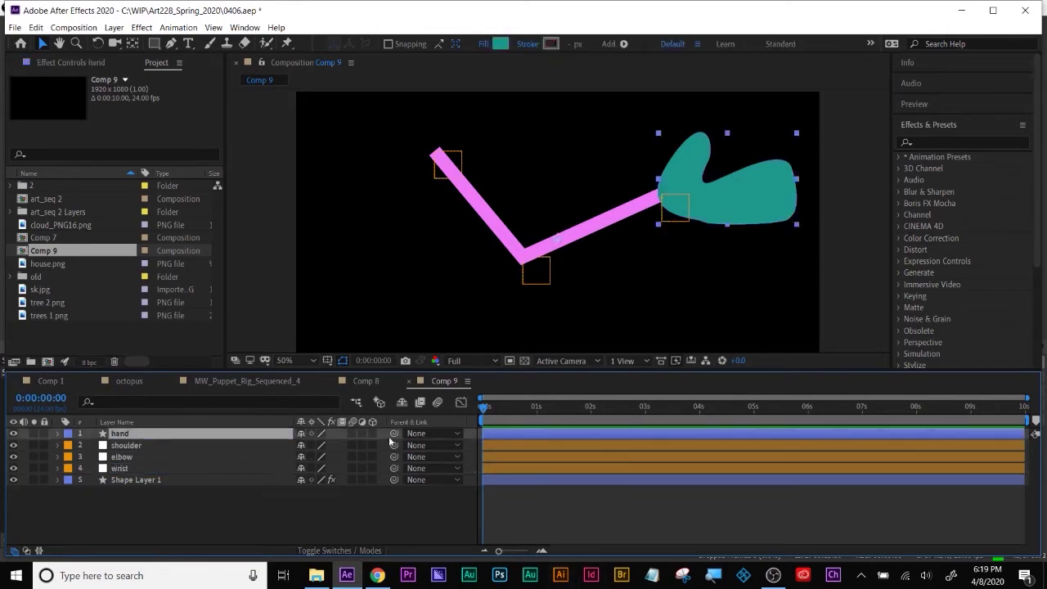
Parent the hand layer to the wrist null and reposition the wrist
drag(393, 432, 310, 442)
click(122, 468)
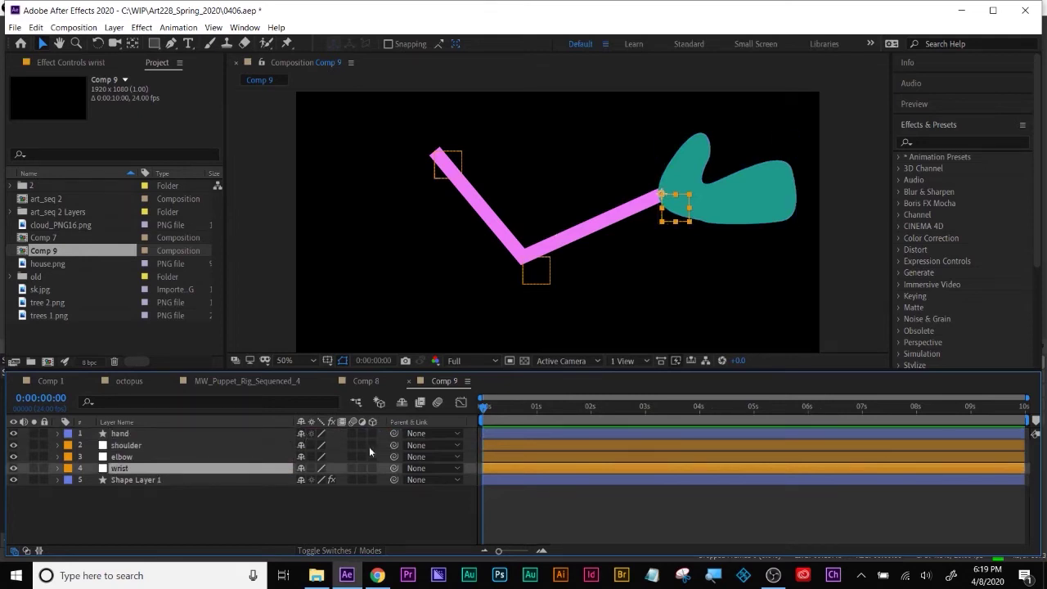
drag(393, 434, 123, 468)
key(p)
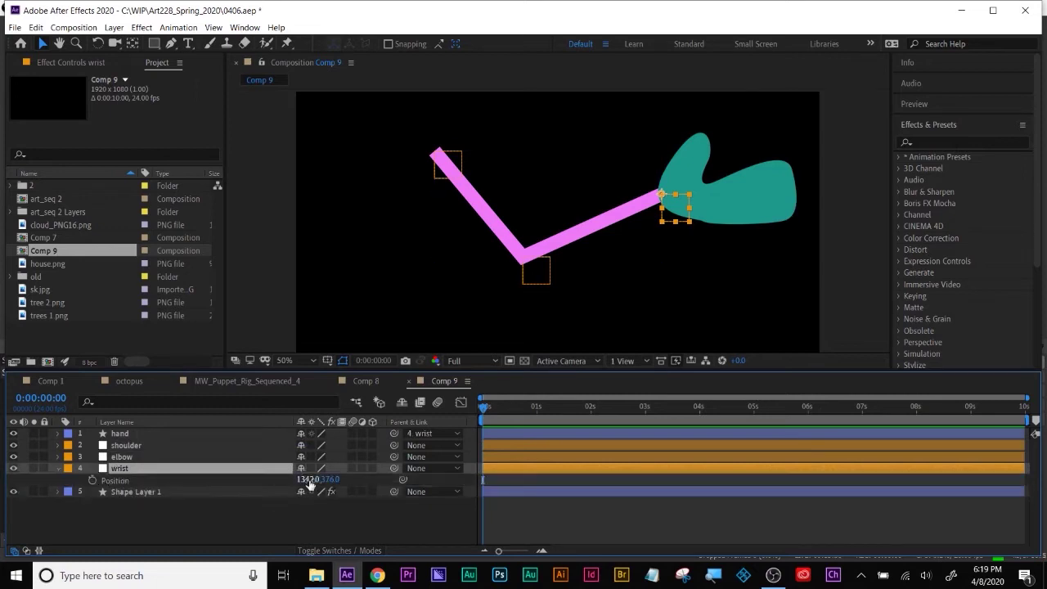
drag(307, 480, 376, 547)
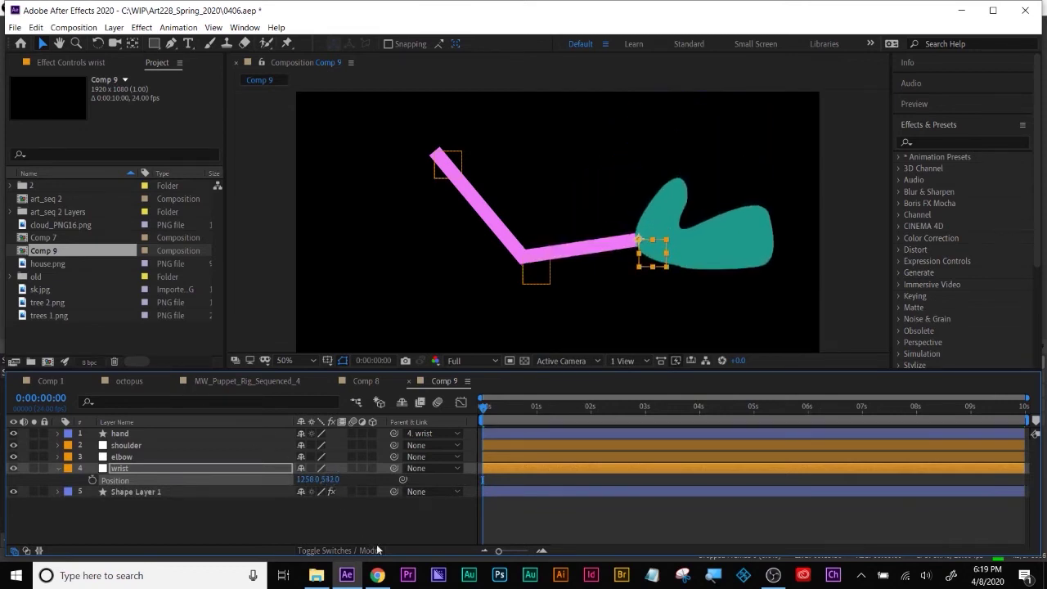
Try an elbow rotation and undo it, then rotate the wrist to swing the hand
click(123, 456)
key(r)
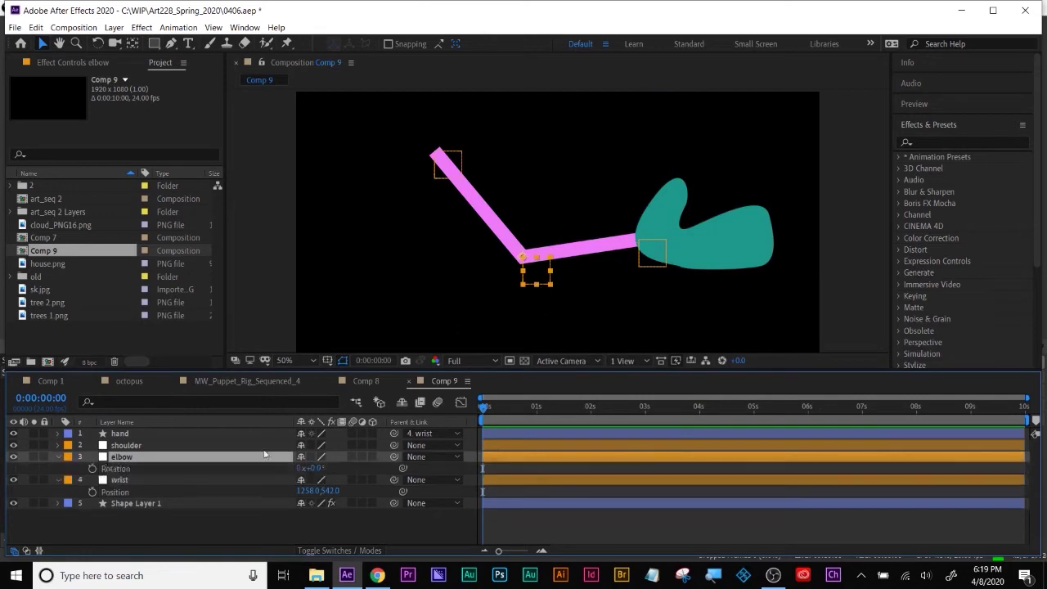
drag(311, 470, 336, 472)
key(ctrl+z)
click(136, 434)
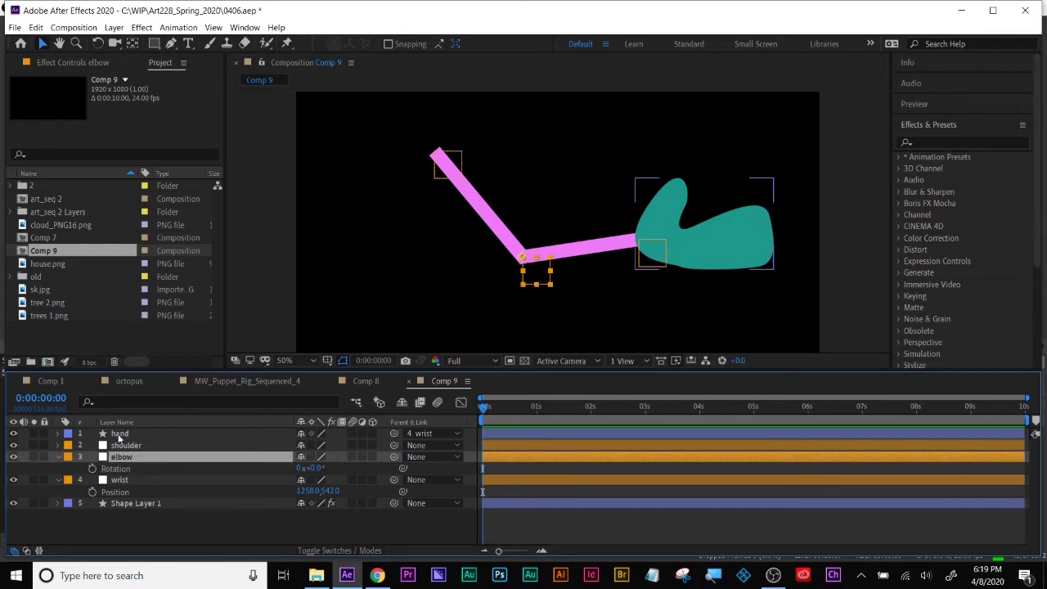
click(123, 480)
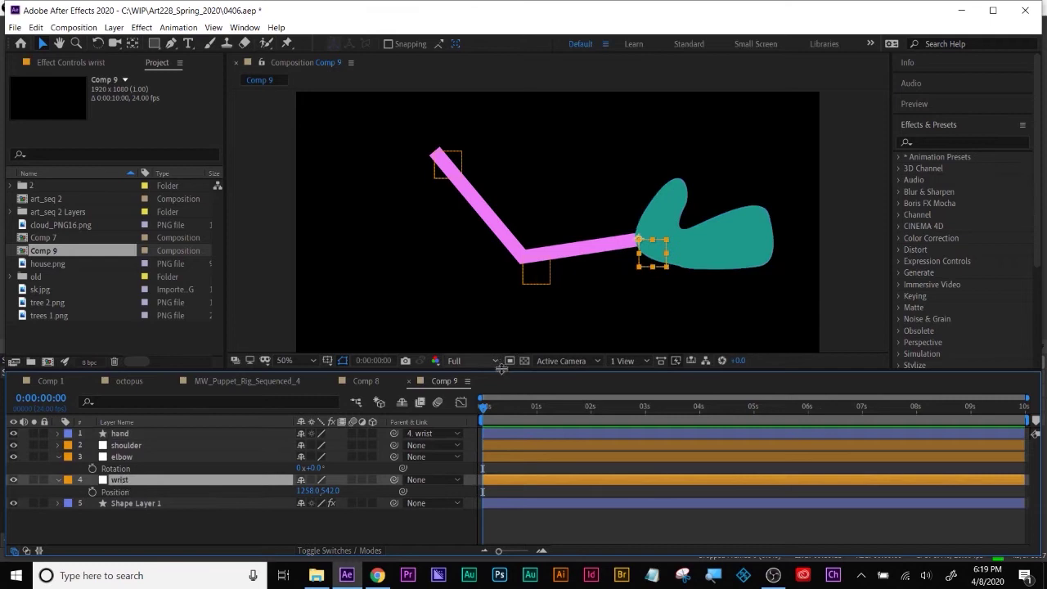
key(r)
drag(314, 491, 267, 482)
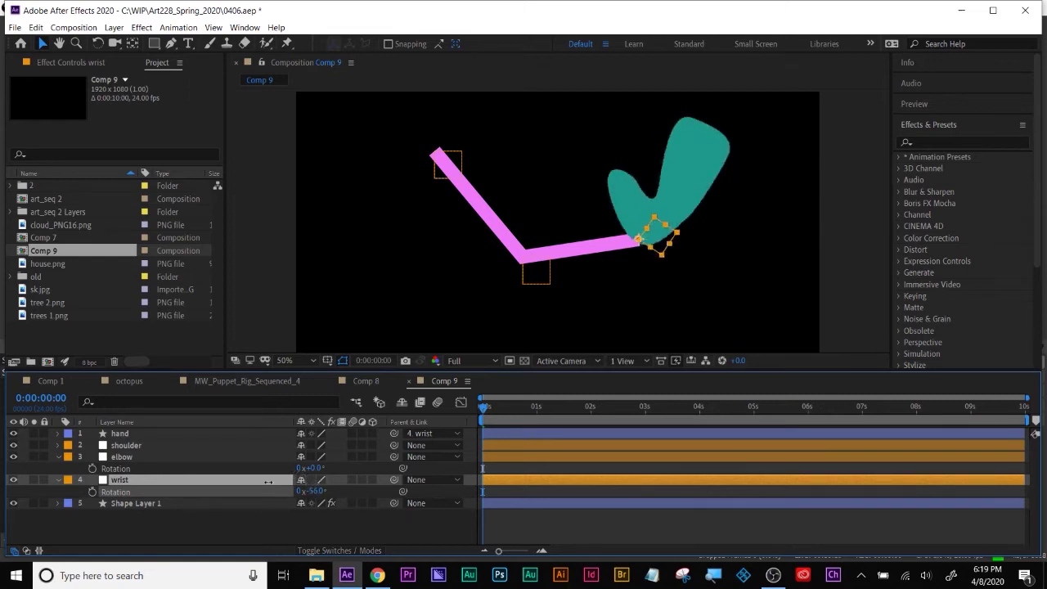
Fine-tune the wrist's position and rotation so the hand tilts upward, then view the octopus composition
key(p)
drag(327, 490, 353, 477)
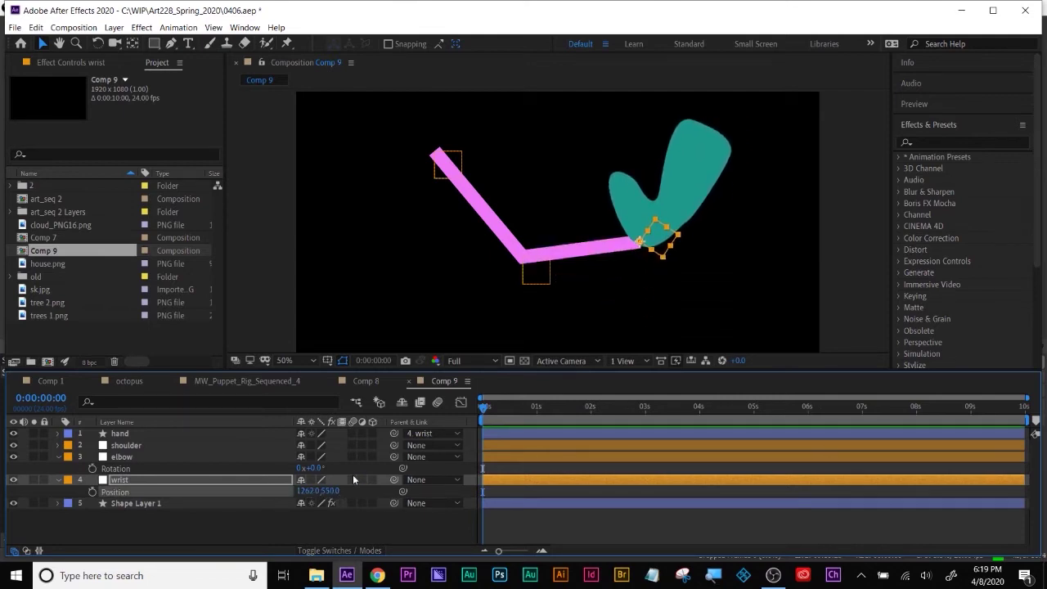
key(shift+r)
mouse_move(315, 502)
mouse_down()
mouse_move(354, 505)
mouse_move(335, 507)
mouse_up()
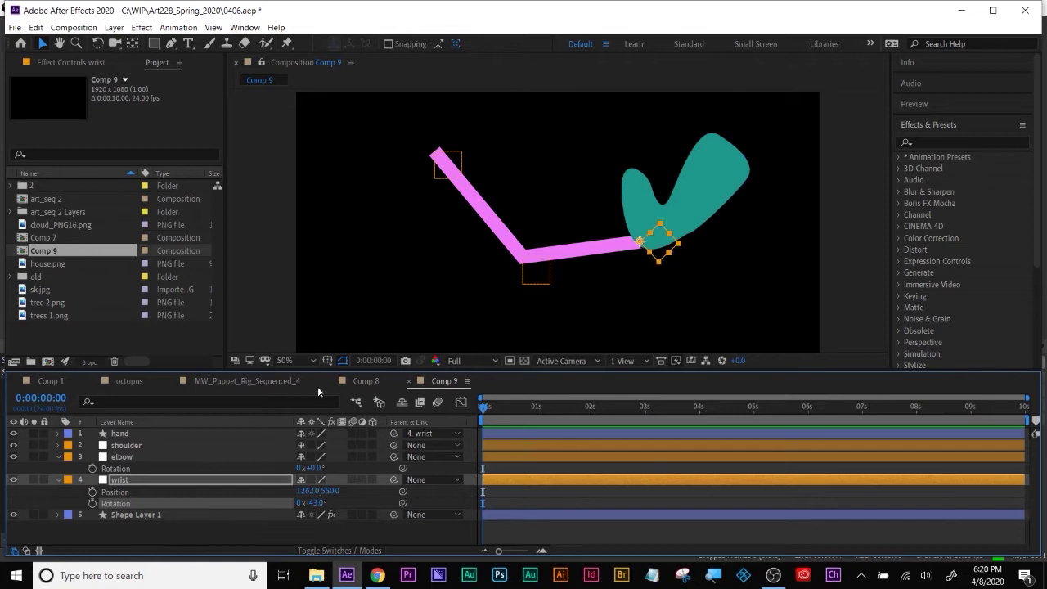
click(128, 381)
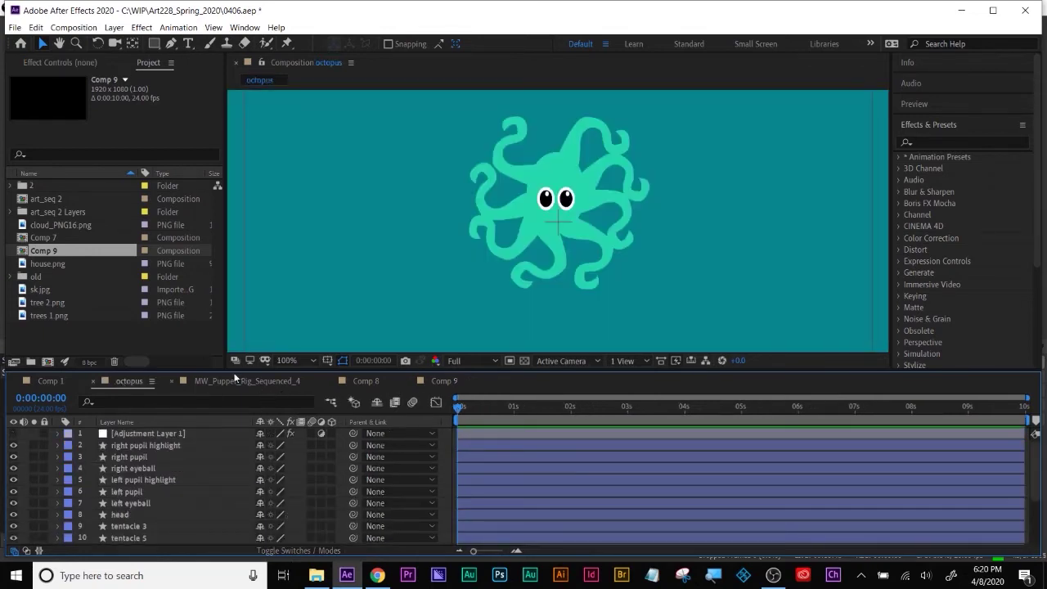
Inspect the Right Hand precomp's finger 1 at 100% zoom and 0:00:02:01, then close it
click(236, 380)
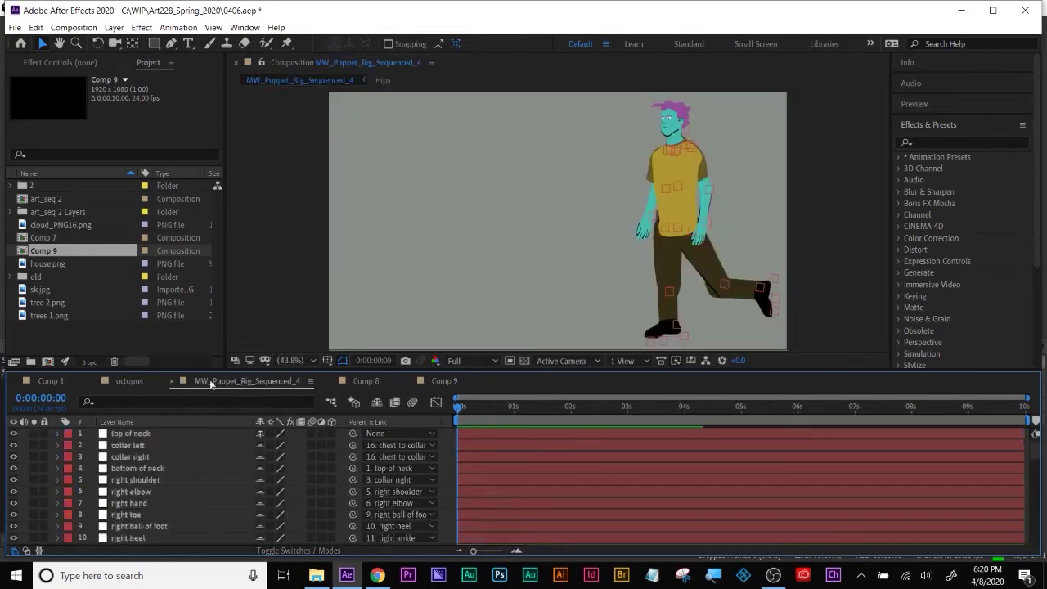
drag(218, 373, 219, 245)
scroll(197, 480, down, 10)
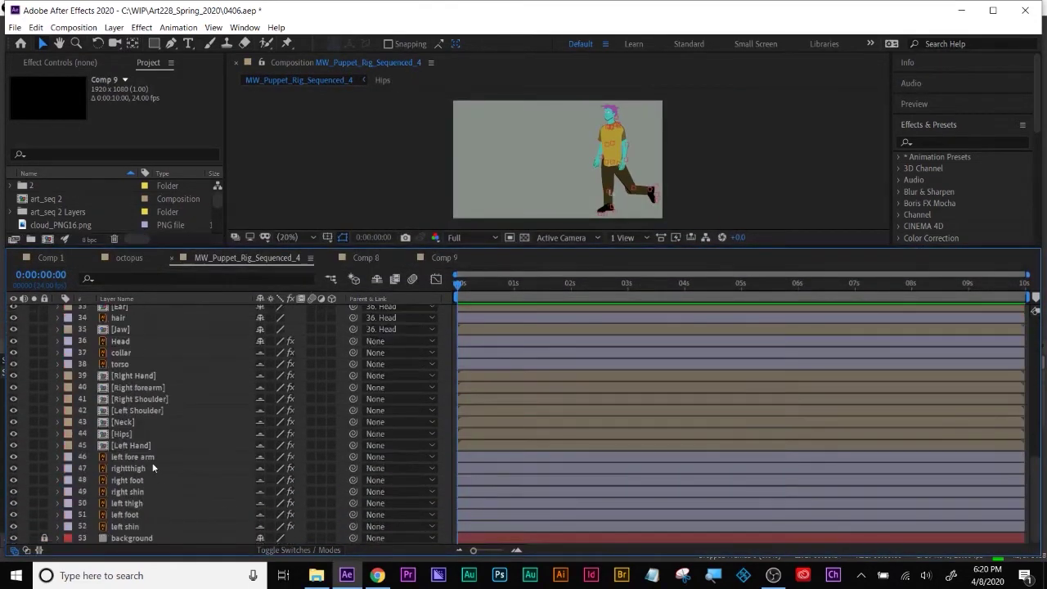
double_click(133, 377)
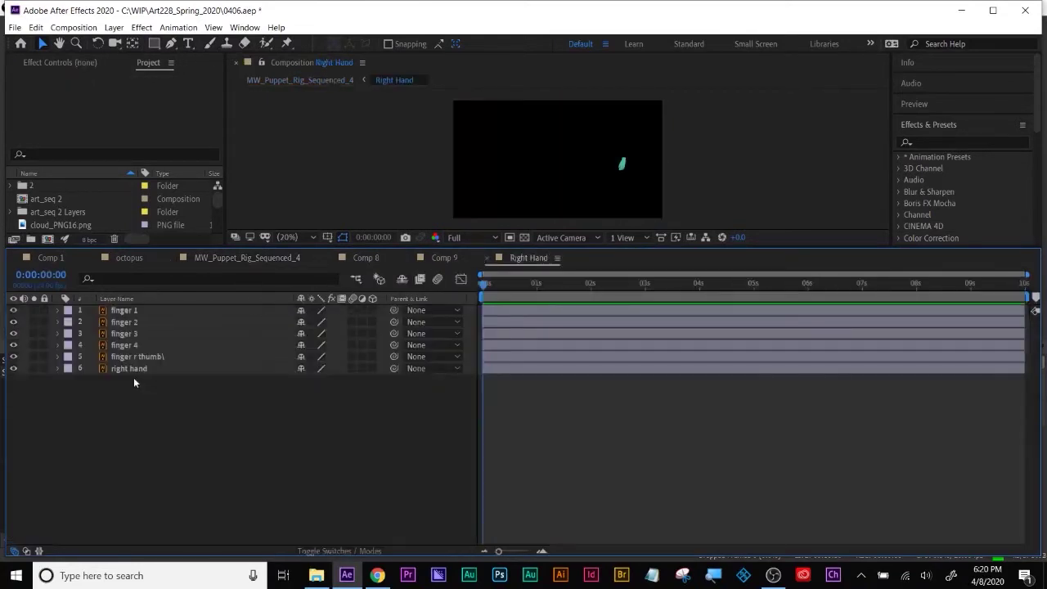
click(129, 314)
key(period)
key(period)
key(period)
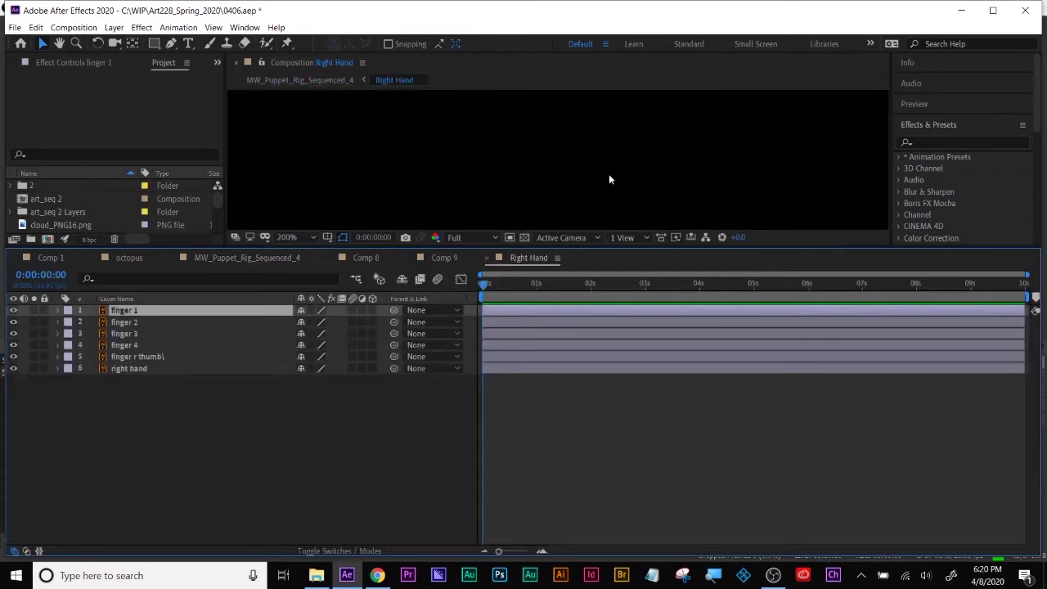
key(period)
key(period)
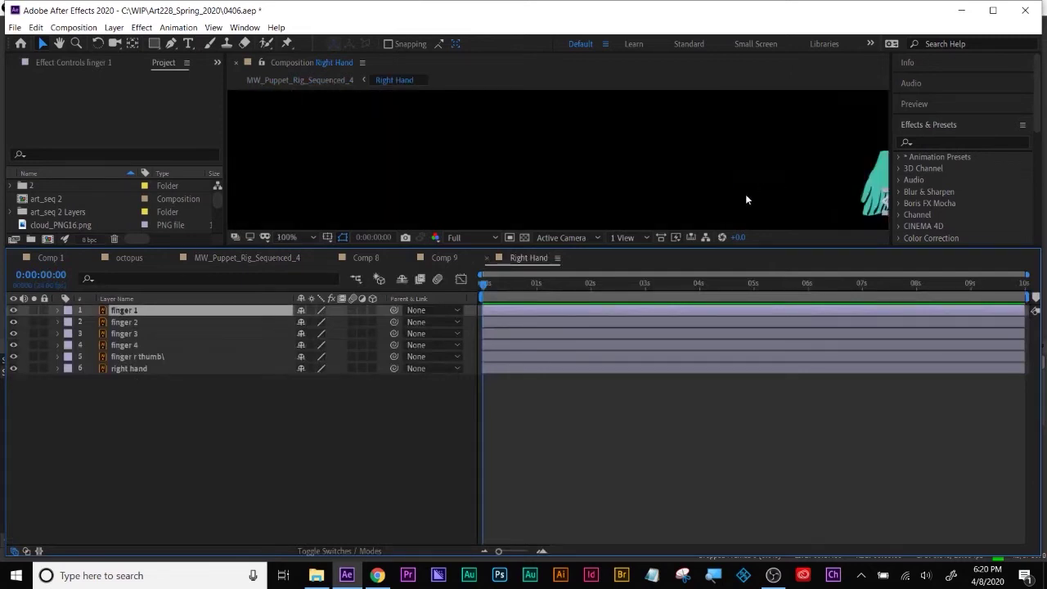
drag(523, 283, 592, 285)
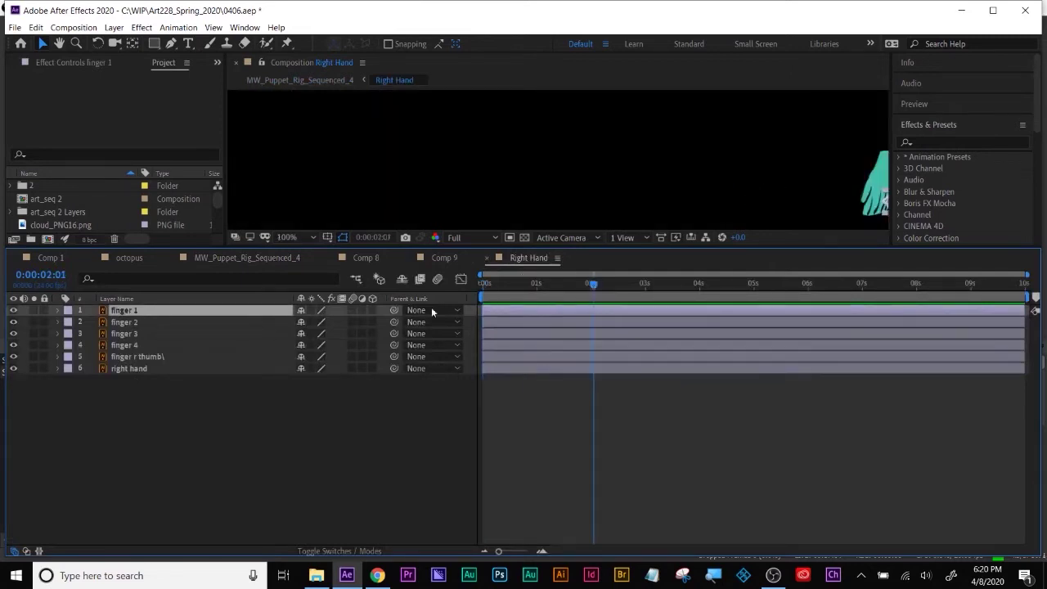
click(489, 258)
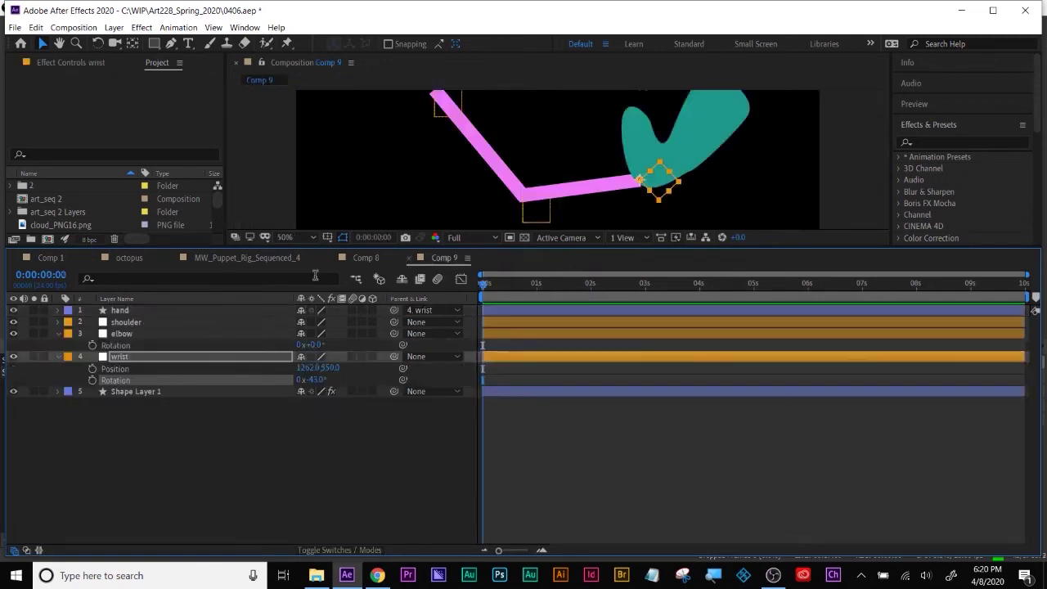
Close Comp 9 and briefly inspect the Neck precomp from the main MW_Puppet_Rig_Sequenced_4 composition
click(409, 258)
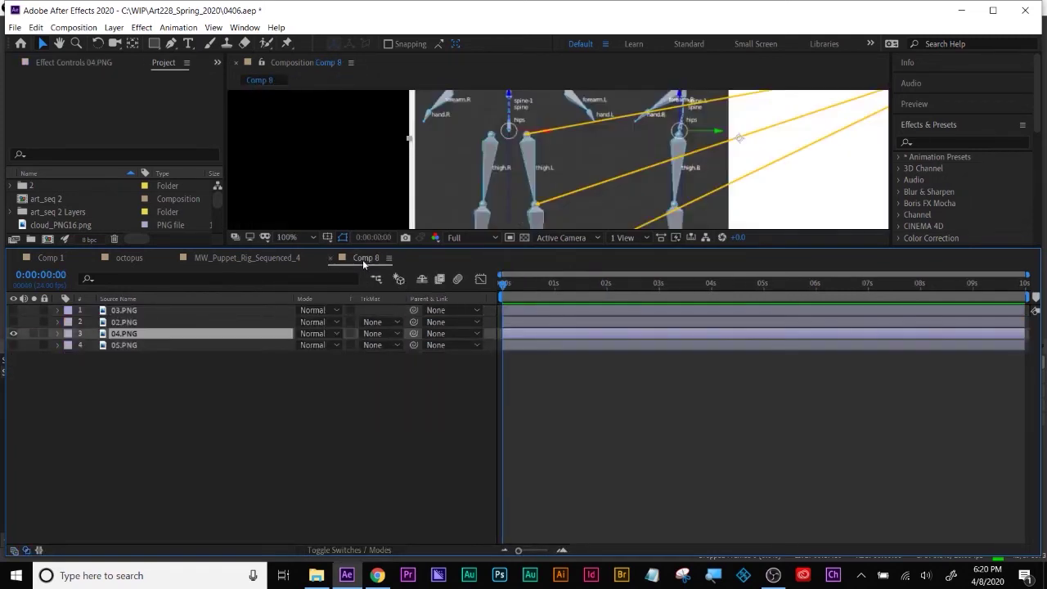
click(252, 258)
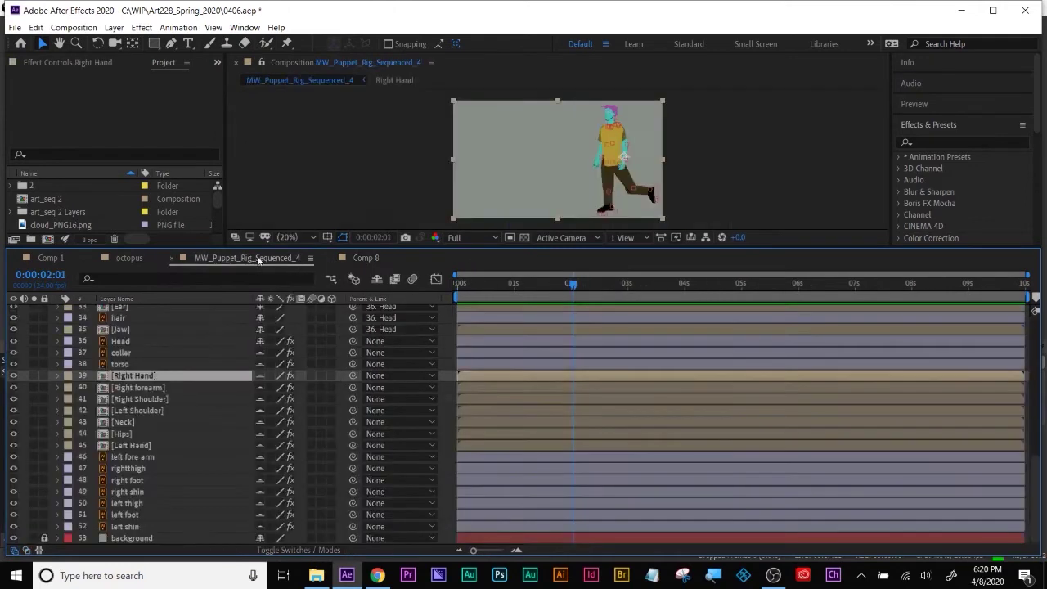
click(149, 388)
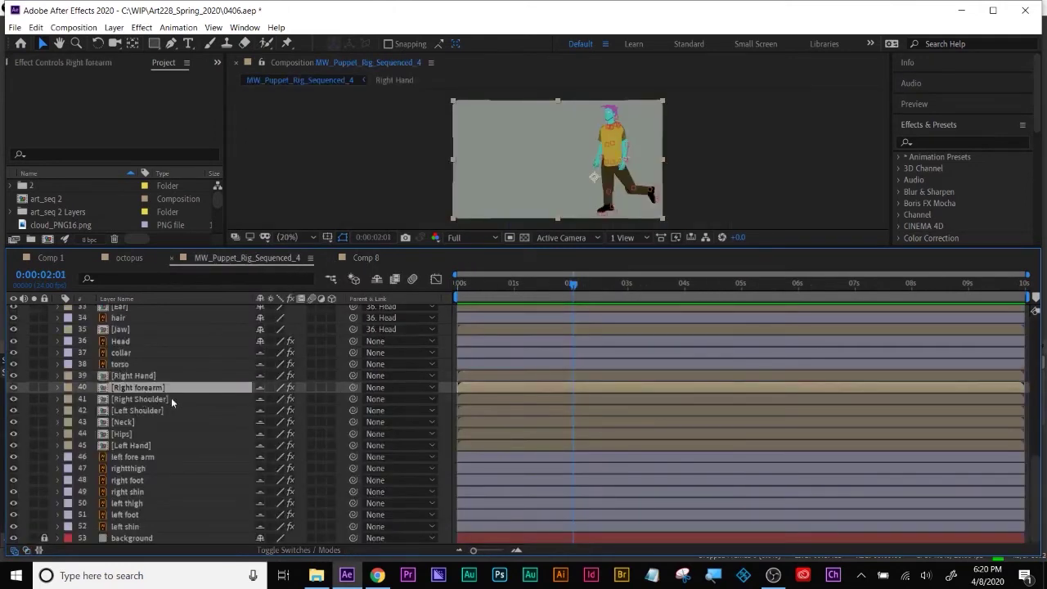
double_click(121, 422)
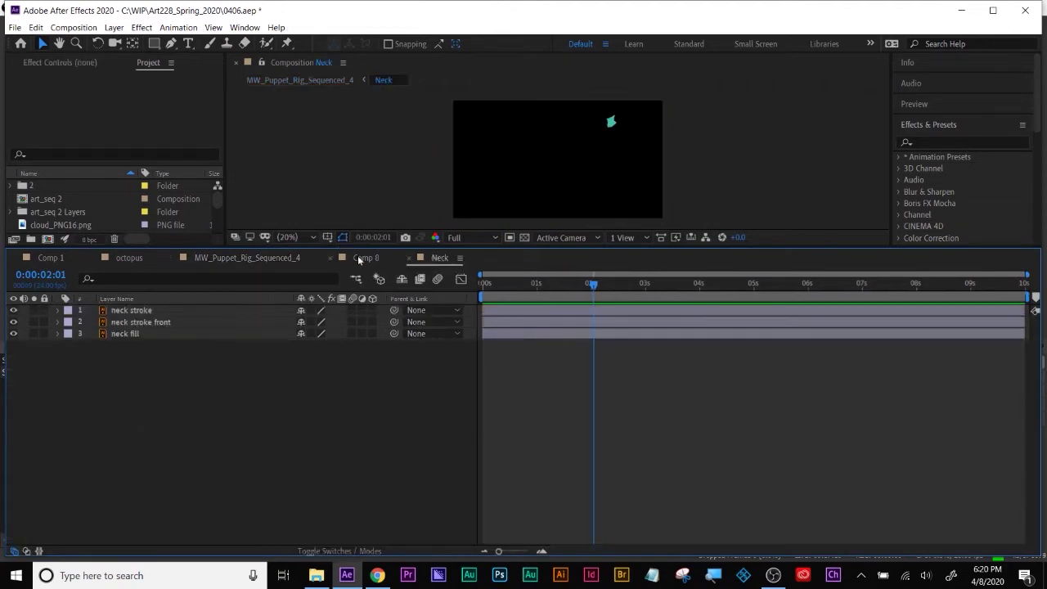
click(409, 258)
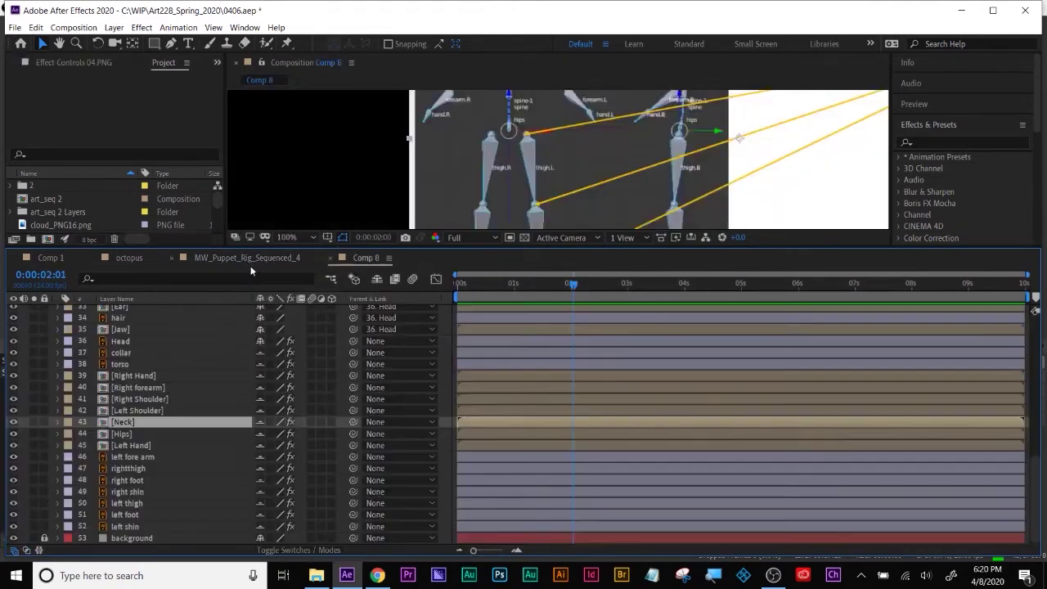
click(248, 259)
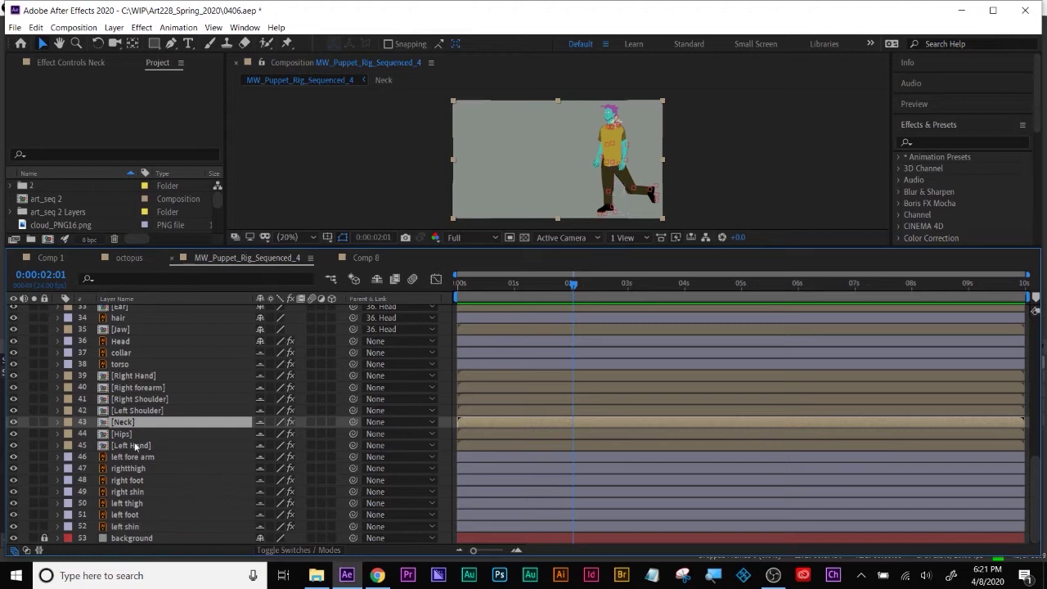
Create Comp 10 with the default 1920×1080, 24 fps, 10-second settings
click(135, 445)
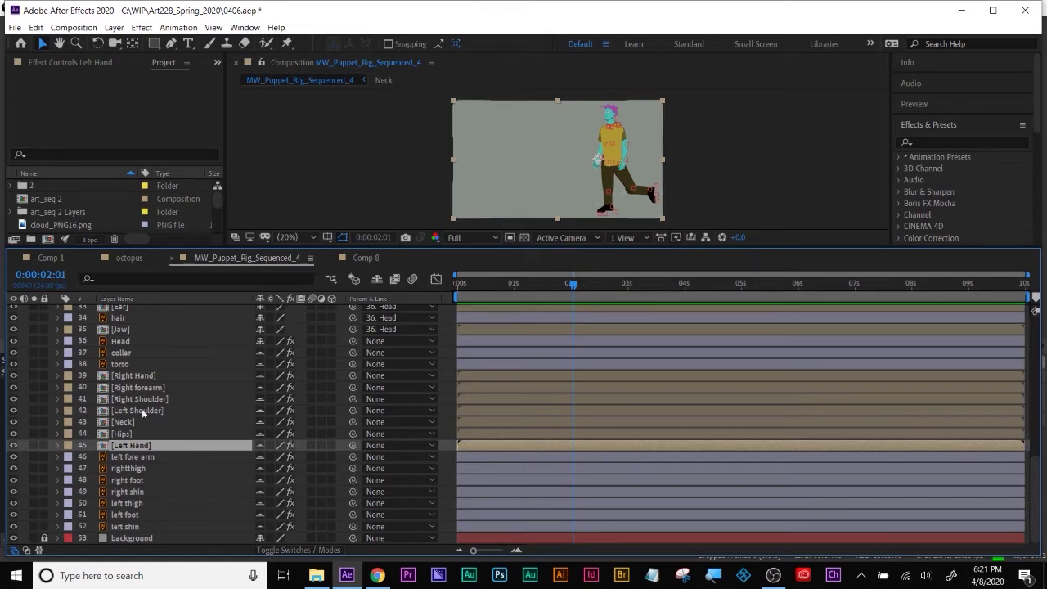
scroll(191, 480, up, 5)
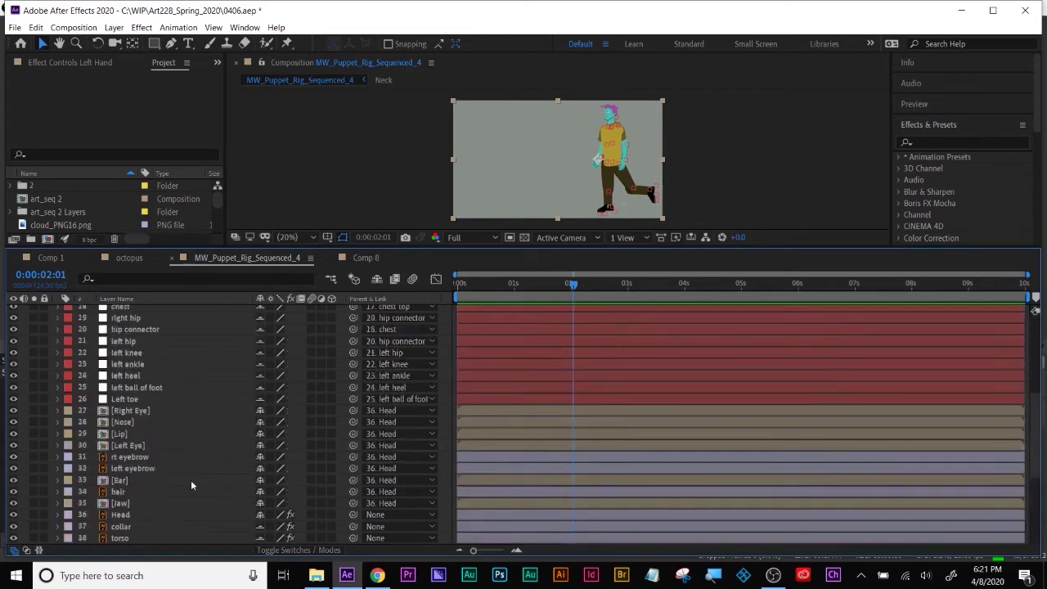
scroll(229, 362, up, 4)
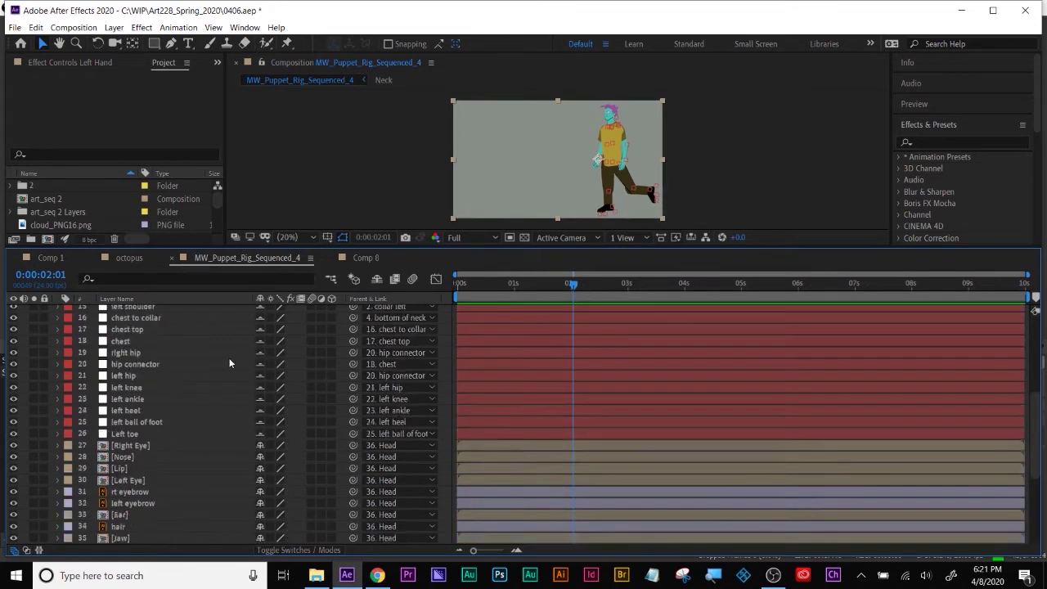
click(363, 258)
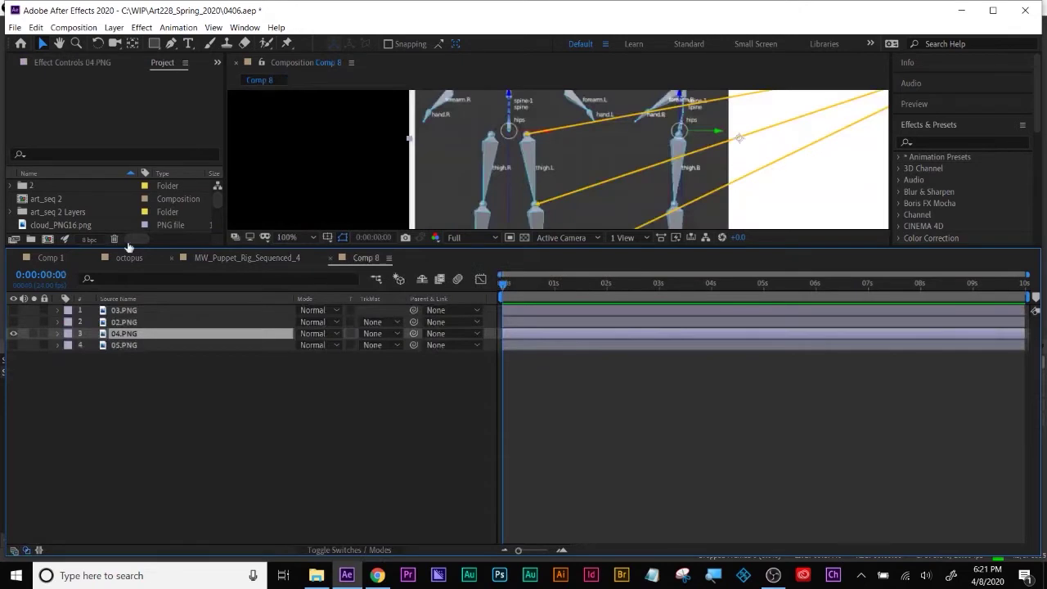
click(49, 239)
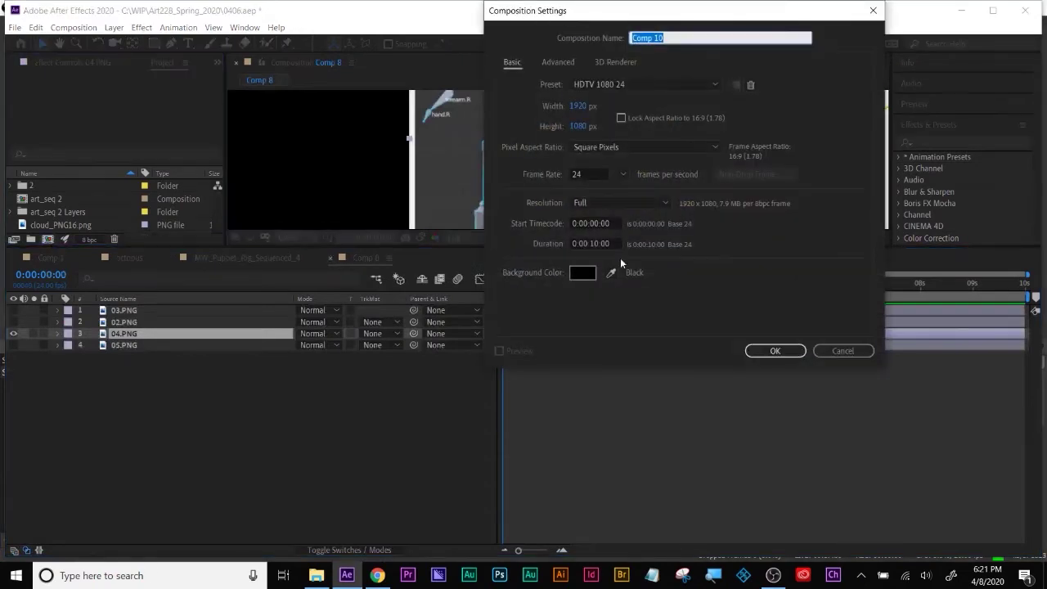
click(780, 353)
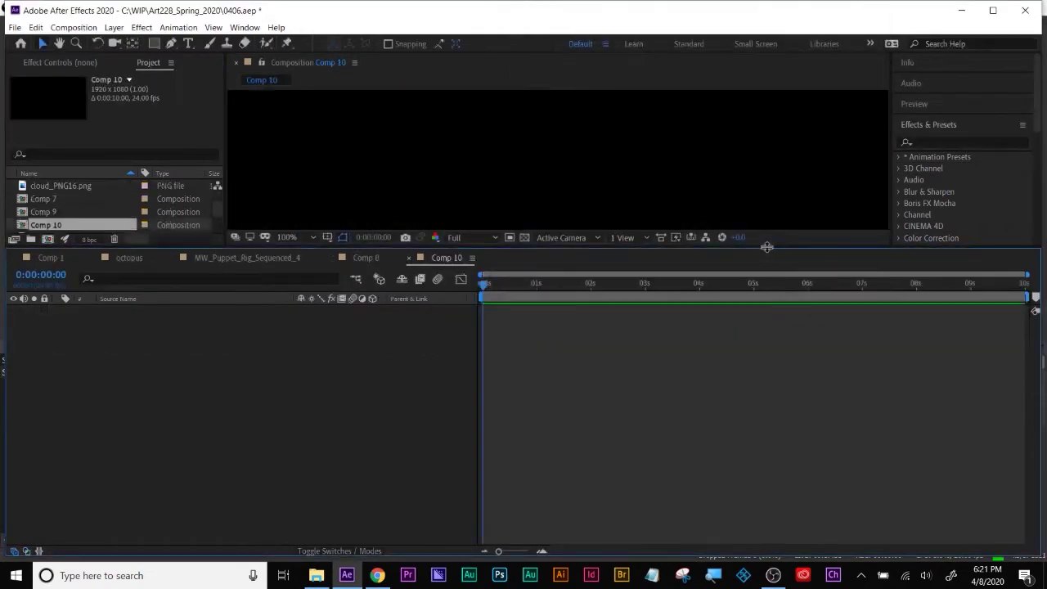
Import about-top.png from the Desktop and drag it into the Comp 10 timeline as a layer
drag(766, 247, 704, 412)
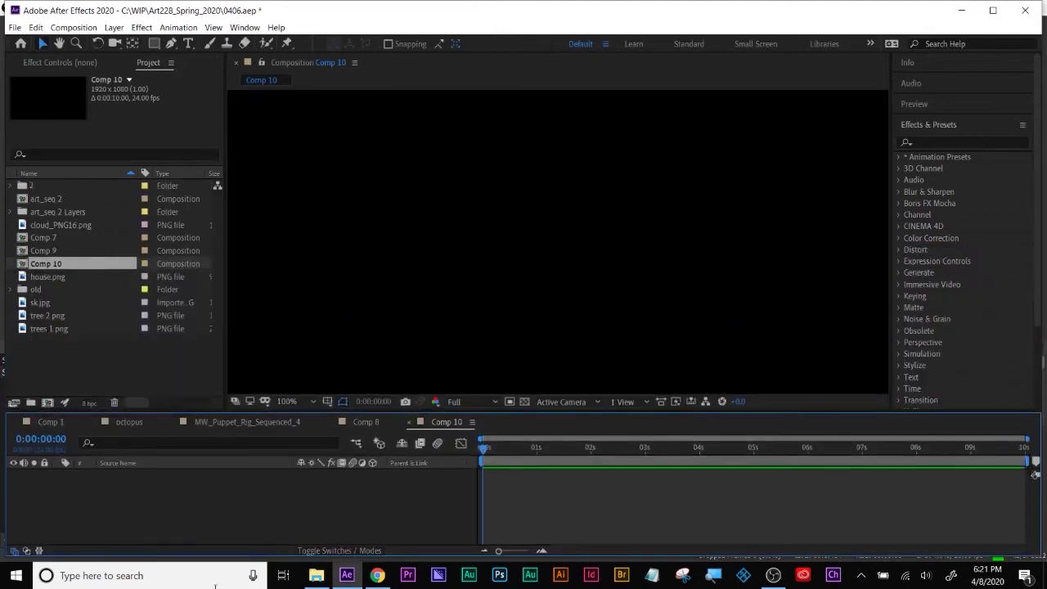
click(377, 574)
double_click(67, 370)
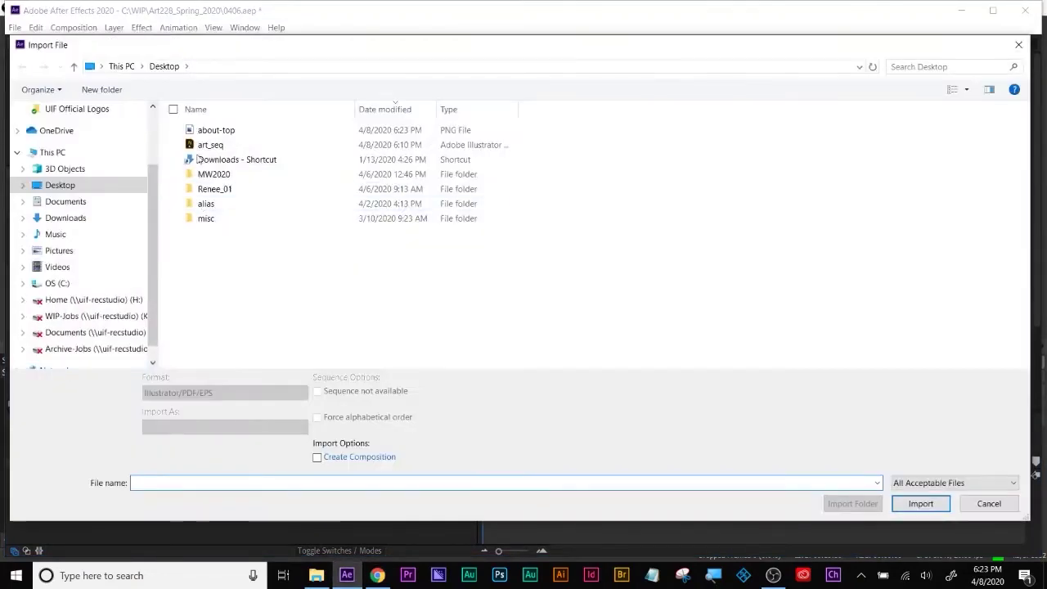
click(238, 132)
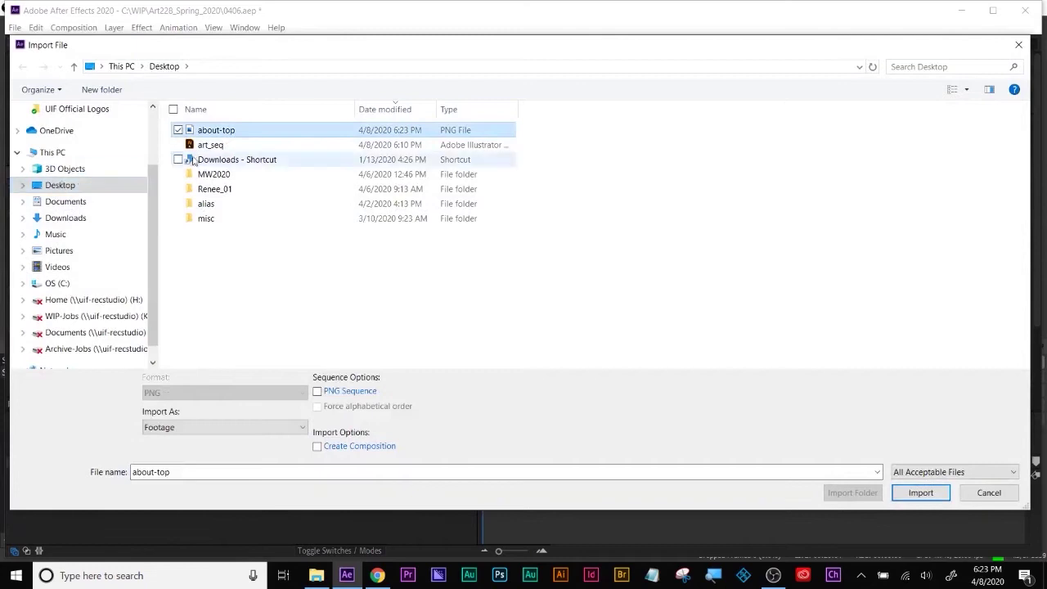
double_click(218, 134)
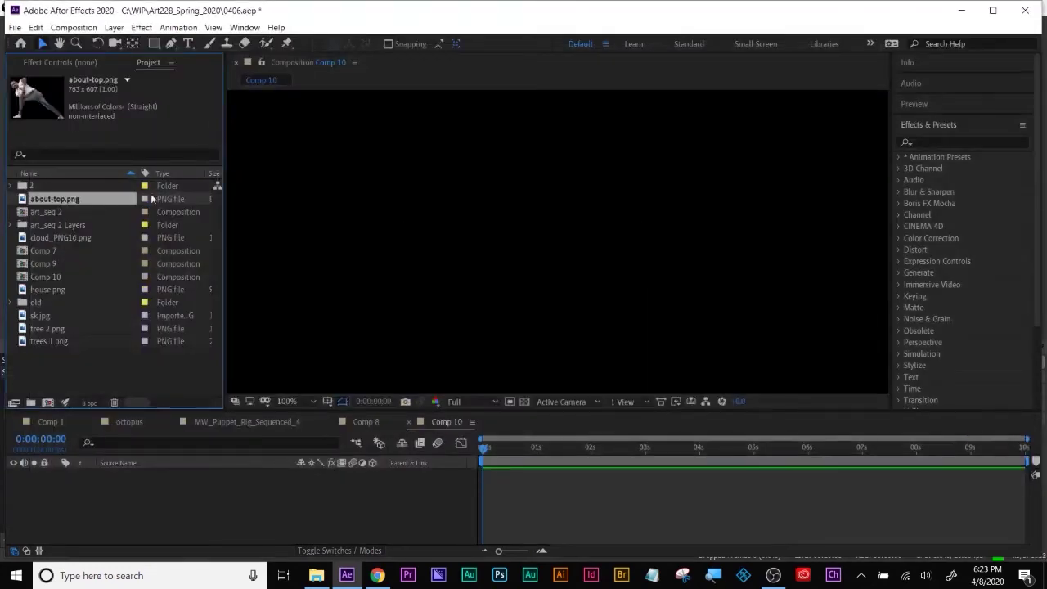
drag(70, 207, 188, 494)
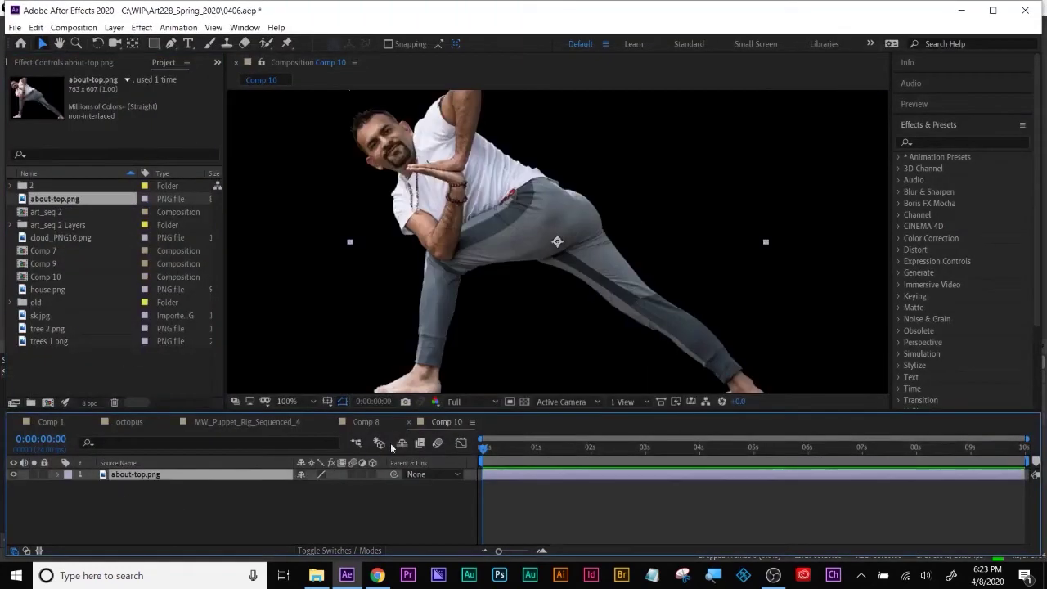
Add a new null object to Comp 10 and place it over the figure's hip
scroll(680, 255, up, 2)
right_click(120, 505)
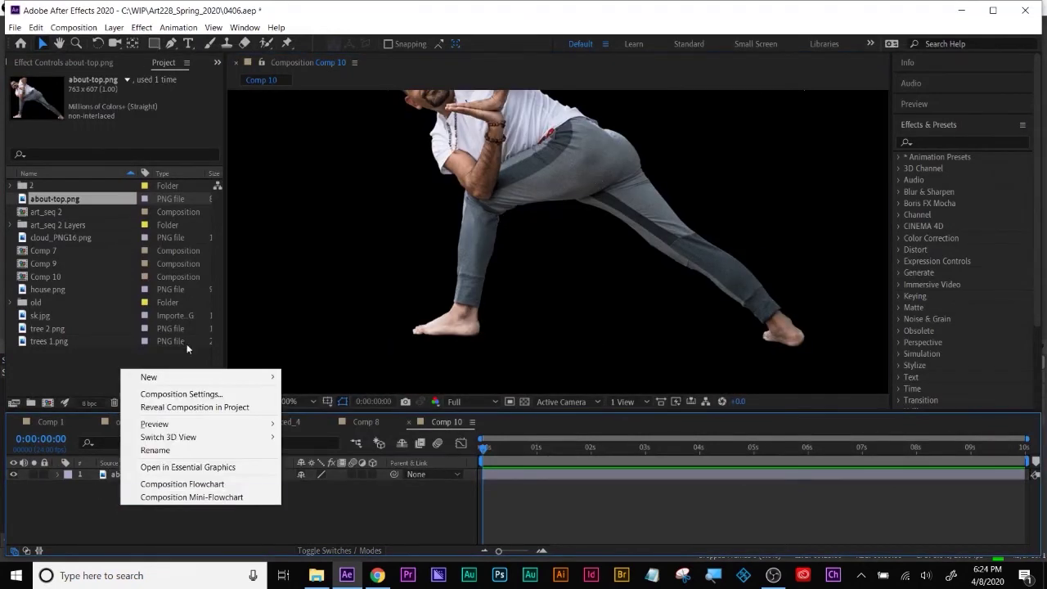
mouse_move(175, 377)
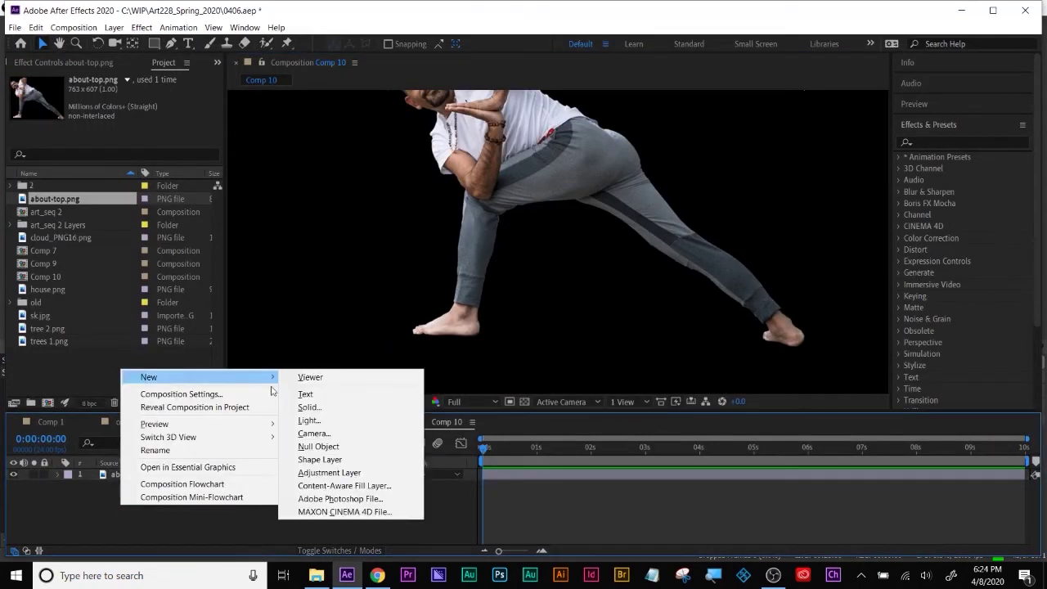
click(323, 446)
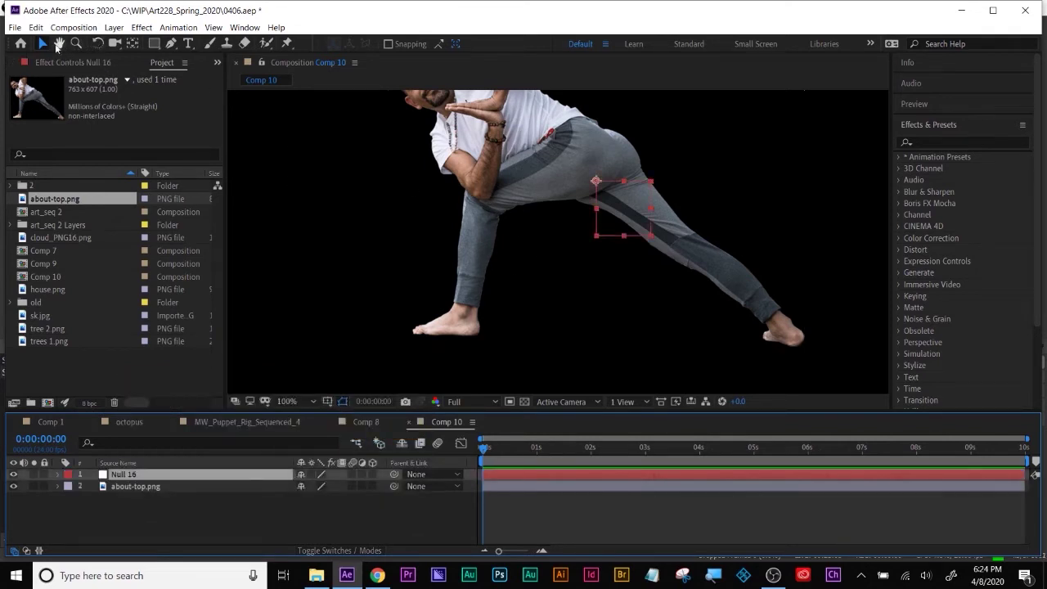
drag(595, 180, 418, 150)
key(ctrl+z)
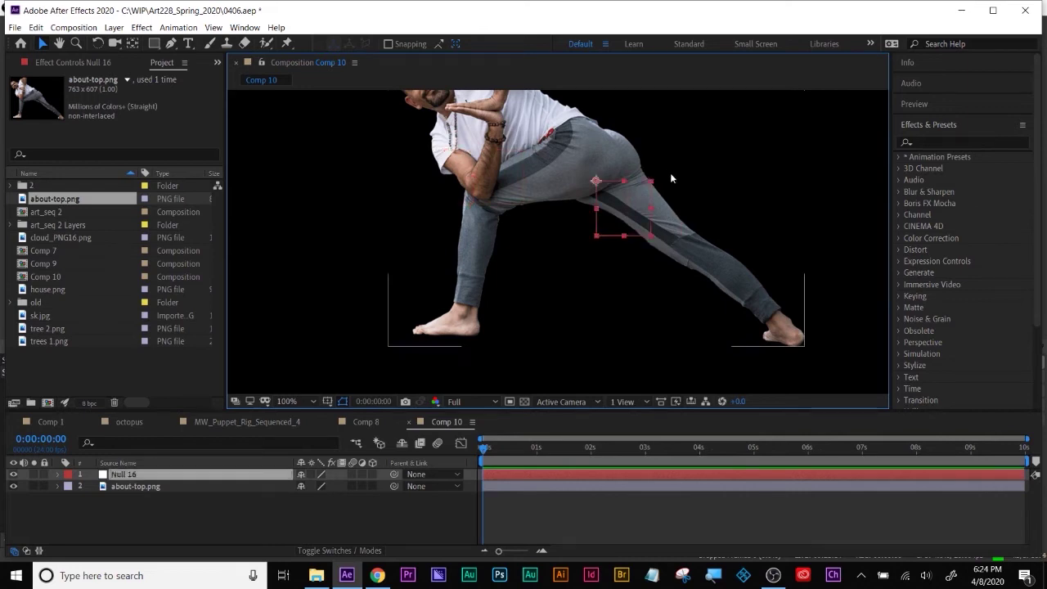
drag(605, 180, 621, 144)
Rename the null layer to hip
click(120, 475)
key(Return)
text(h)
key(Return)
click(129, 522)
Add a second null object and name it knee
right_click(128, 522)
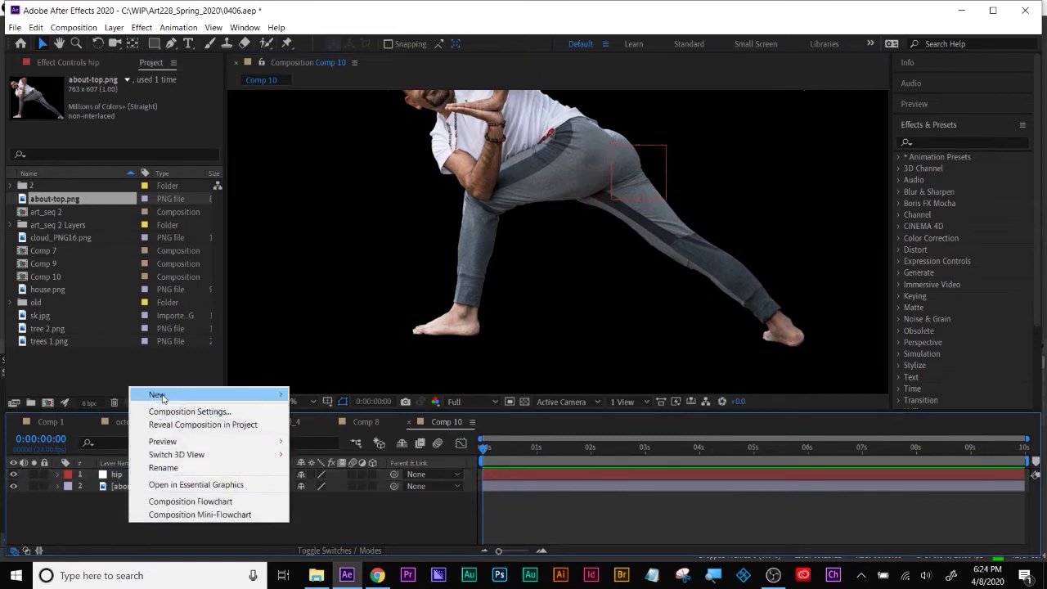
mouse_move(162, 398)
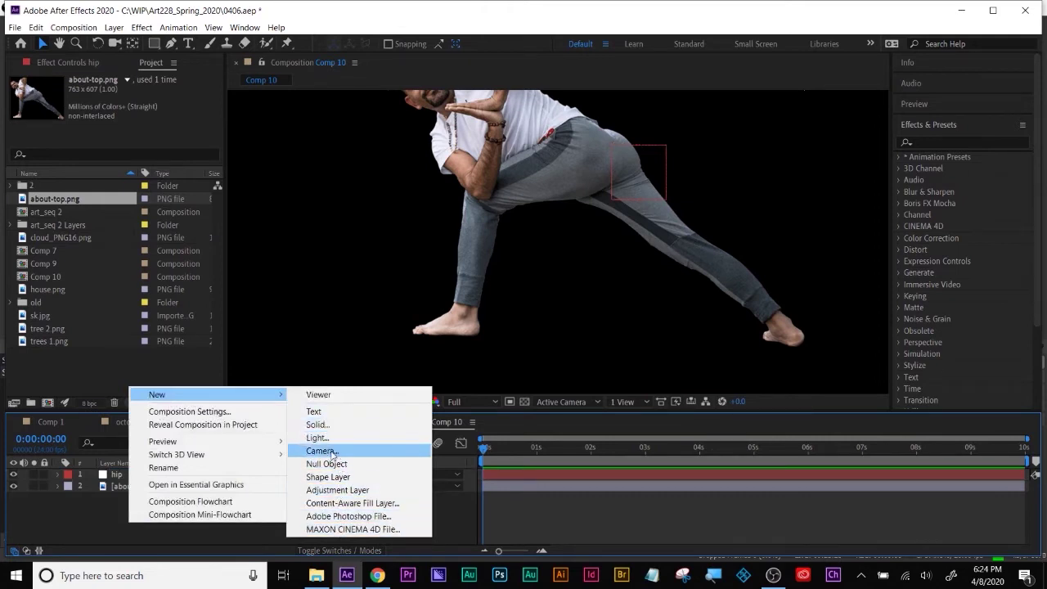
click(231, 558)
right_click(234, 532)
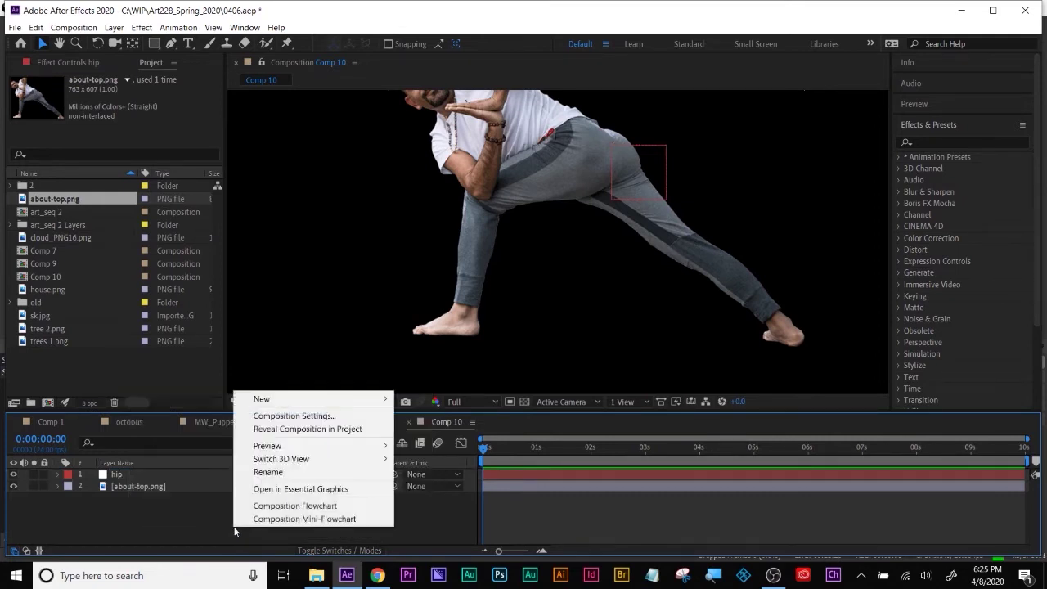
mouse_move(383, 398)
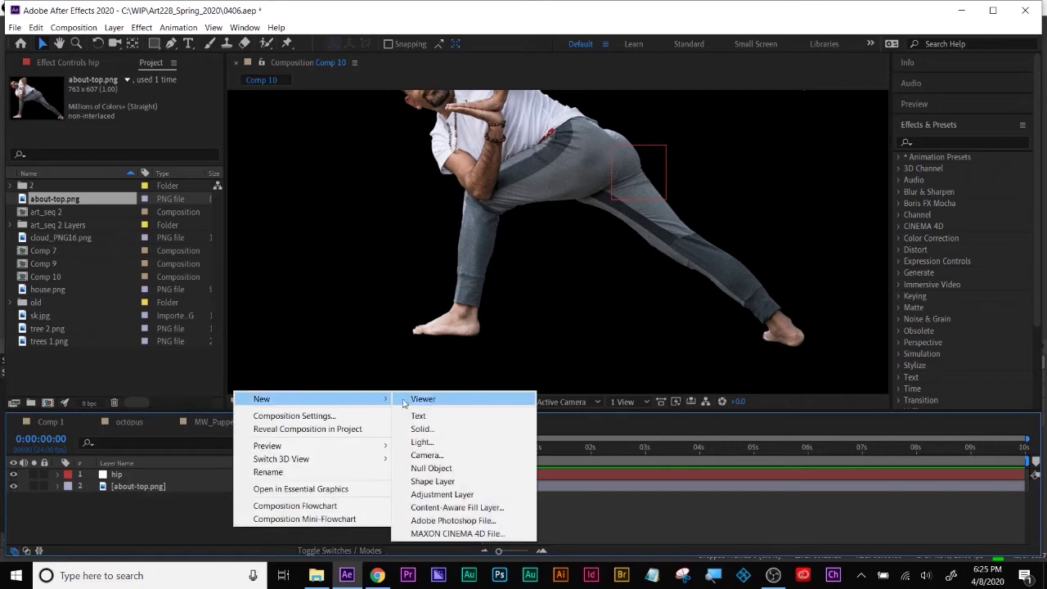
click(462, 468)
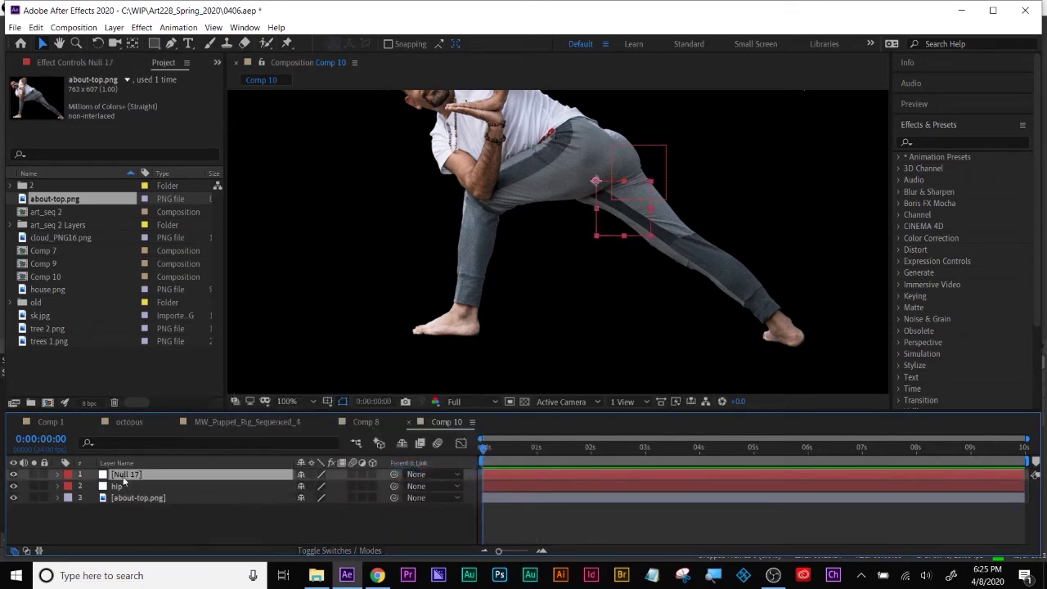
key(Return)
text(k)
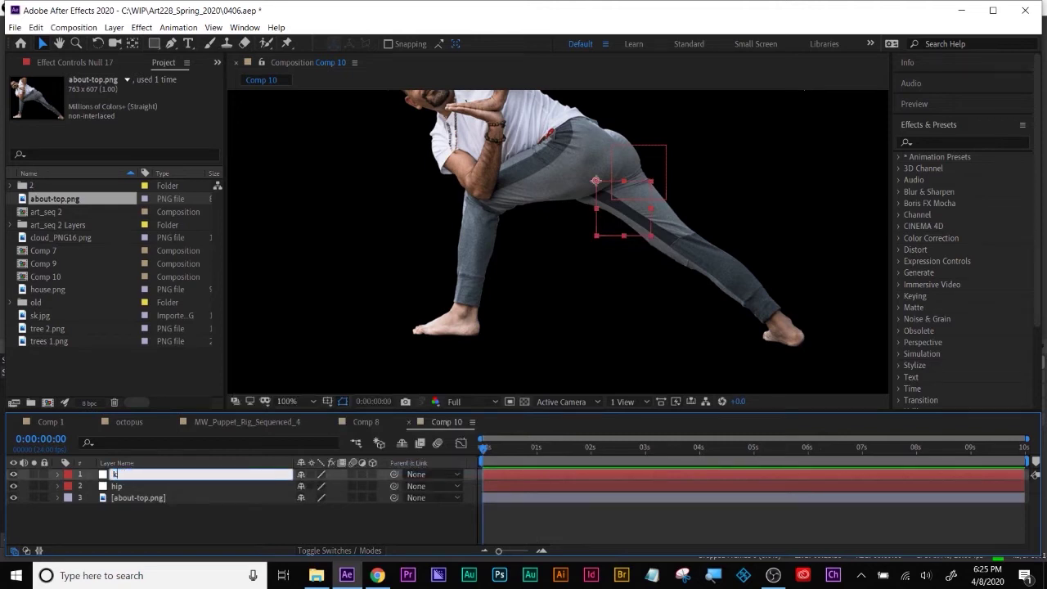
text(nee)
key(Return)
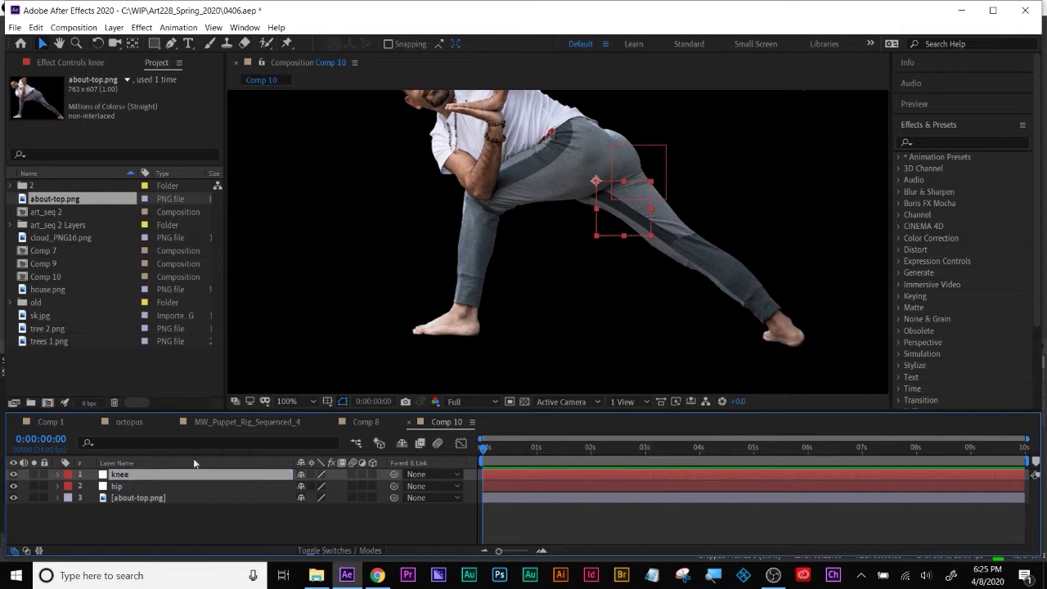
Position the knee null over the model's knee
key(p)
drag(311, 485, 368, 485)
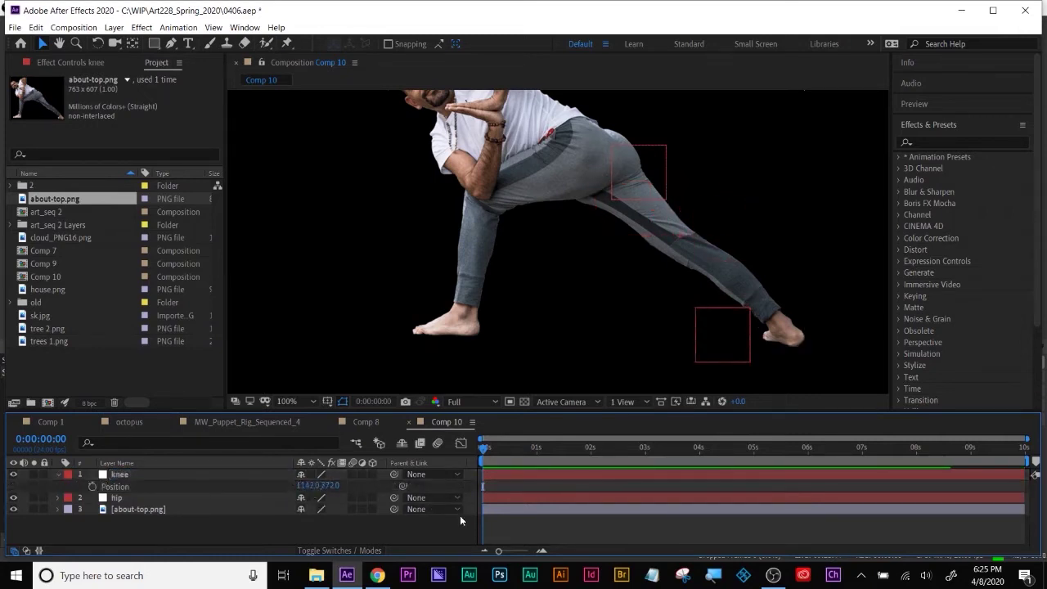
click(704, 314)
drag(693, 307, 672, 239)
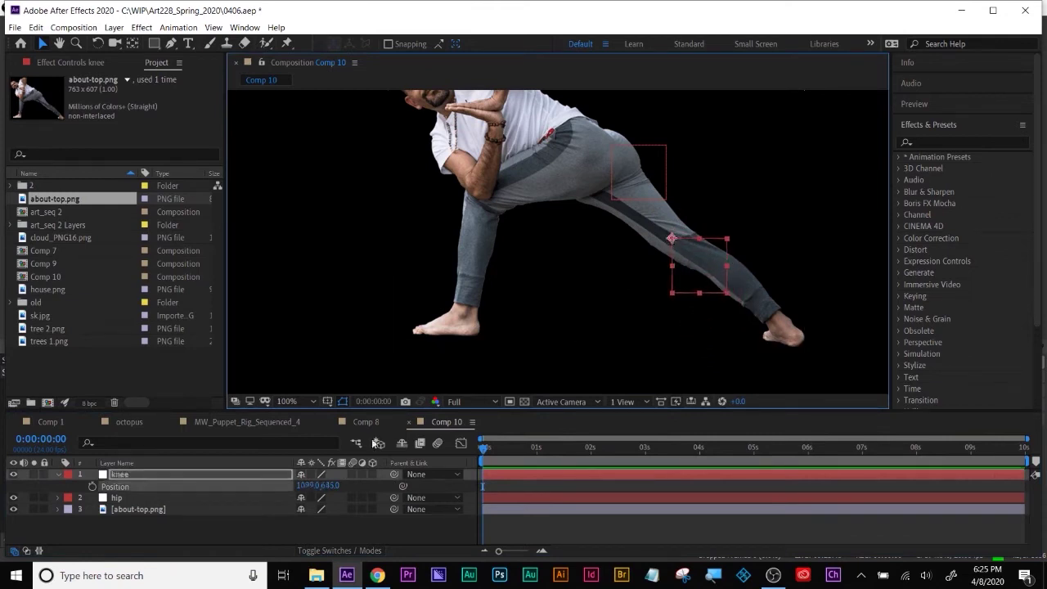
click(58, 473)
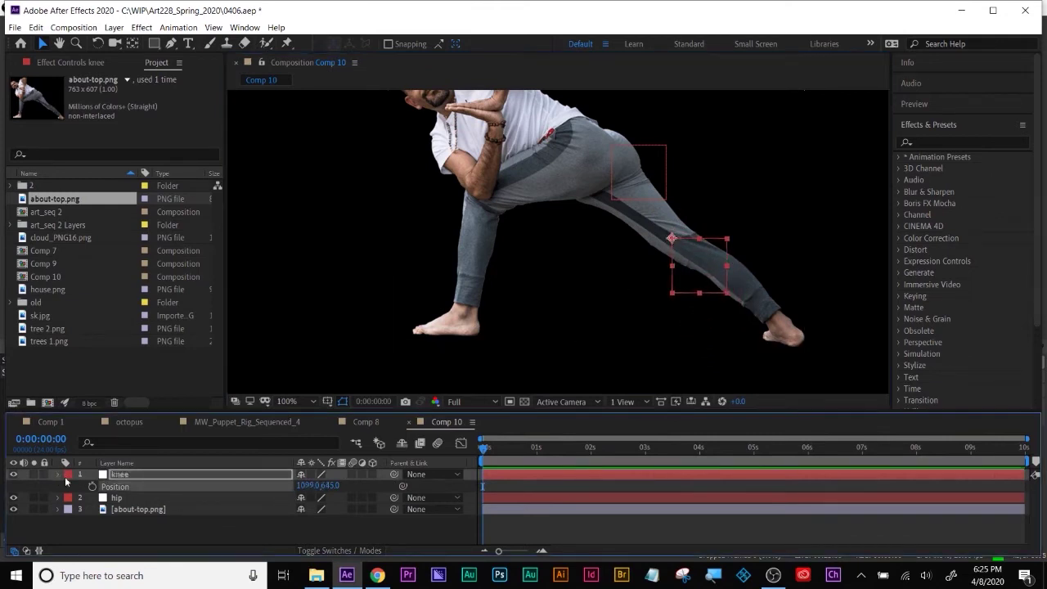
Duplicate the knee null and name the copy ankle
click(119, 476)
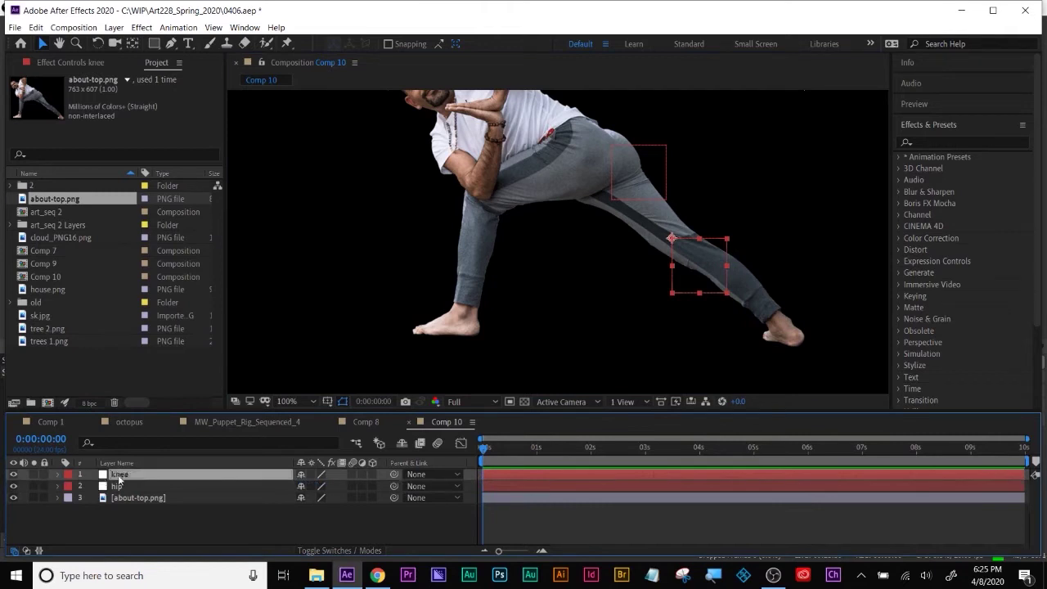
key(ctrl+d)
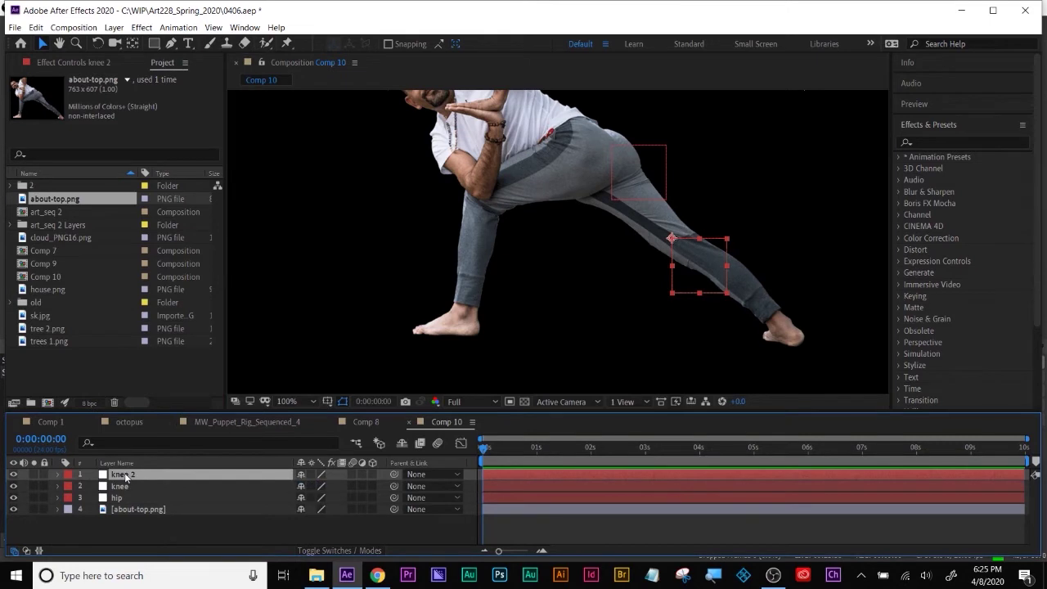
key(Return)
text(an)
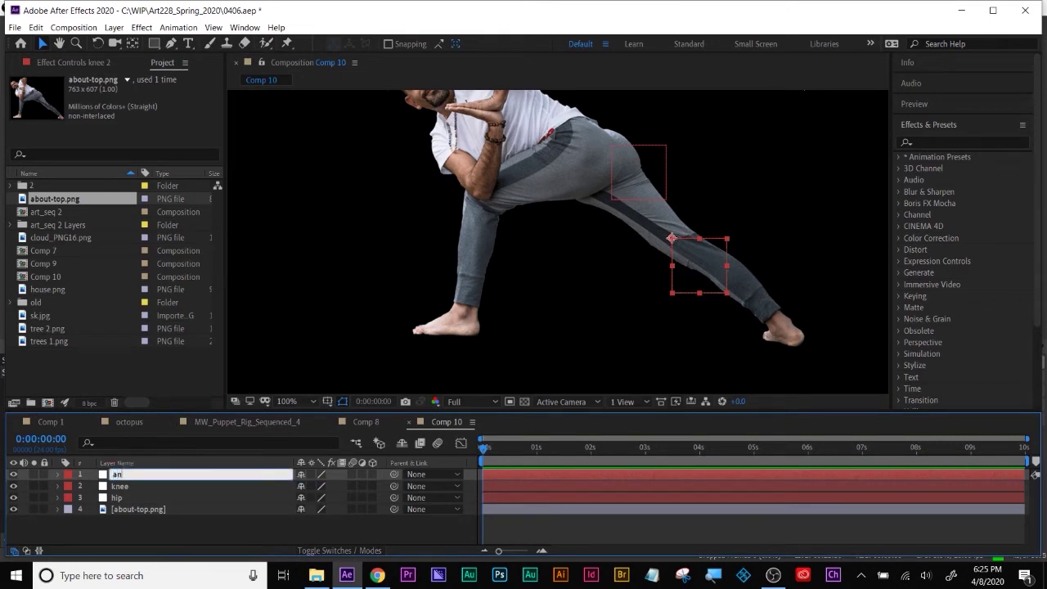
text(kle)
click(139, 519)
click(121, 474)
Move the ankle null onto the model's foot and save the 0406.aep project
key(p)
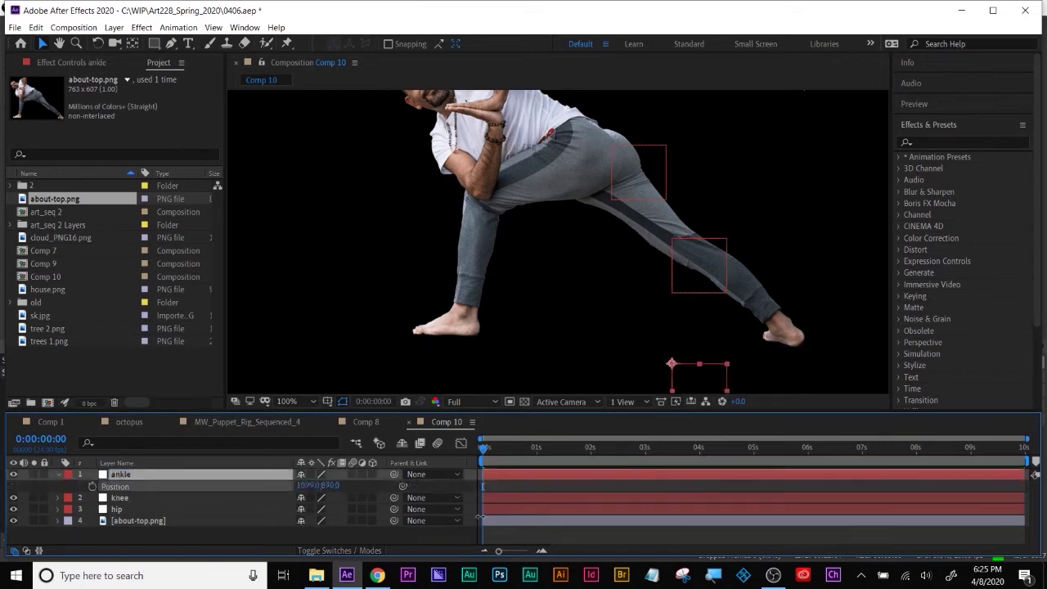
drag(330, 485, 434, 485)
click(779, 315)
drag(779, 315, 782, 327)
click(777, 320)
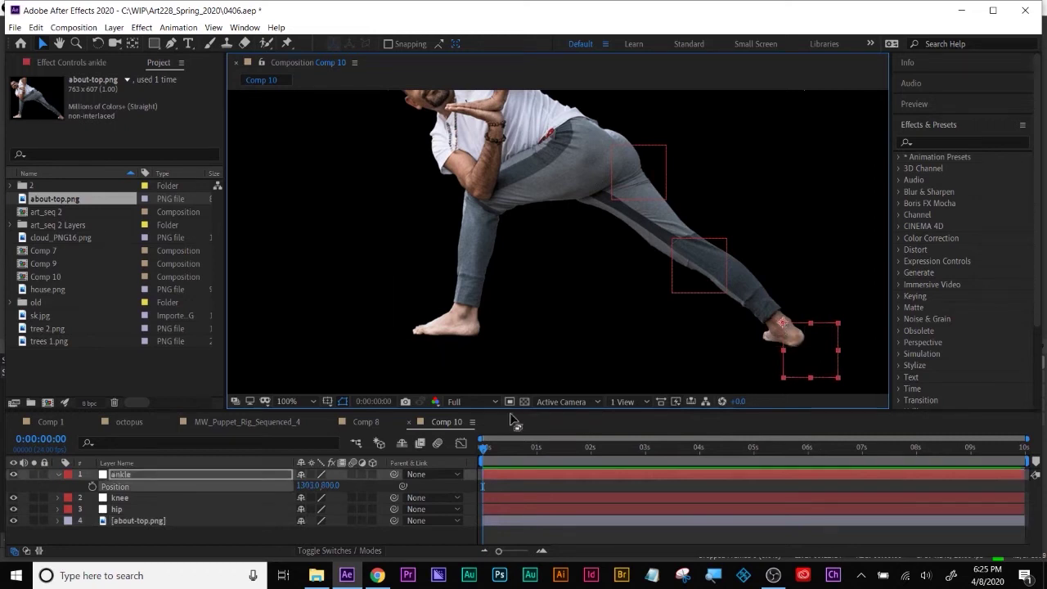
click(562, 530)
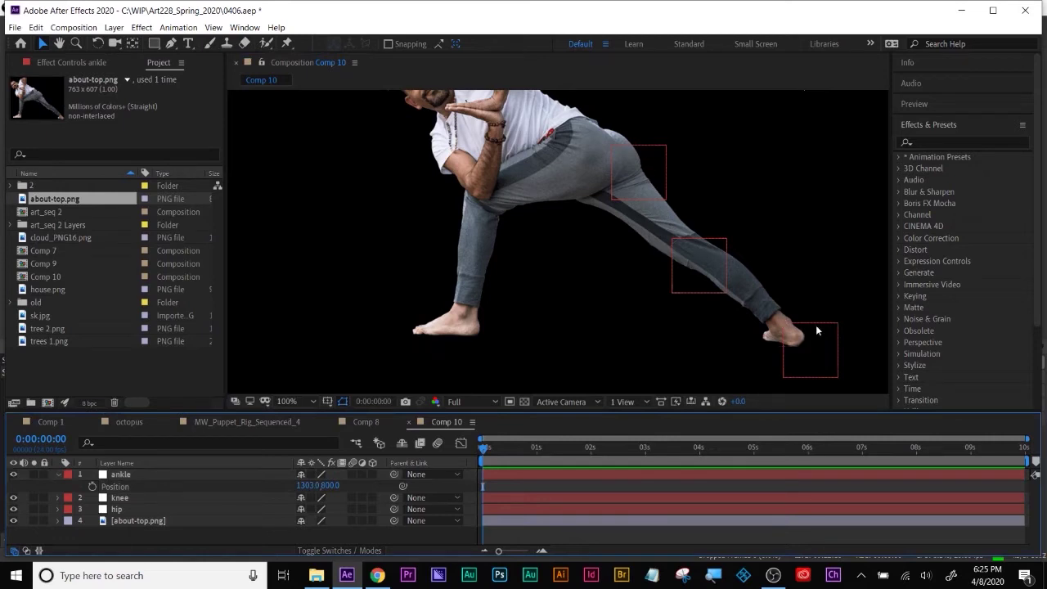
click(56, 474)
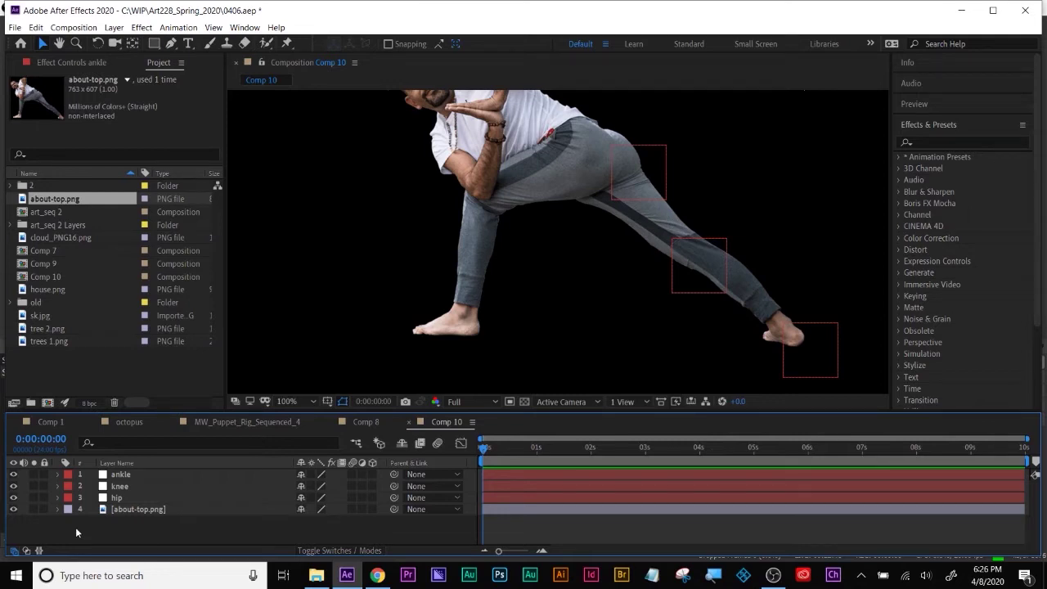
key(ctrl+s)
Place a puppet pin at the hip of the about-top.png yoga photo
click(287, 43)
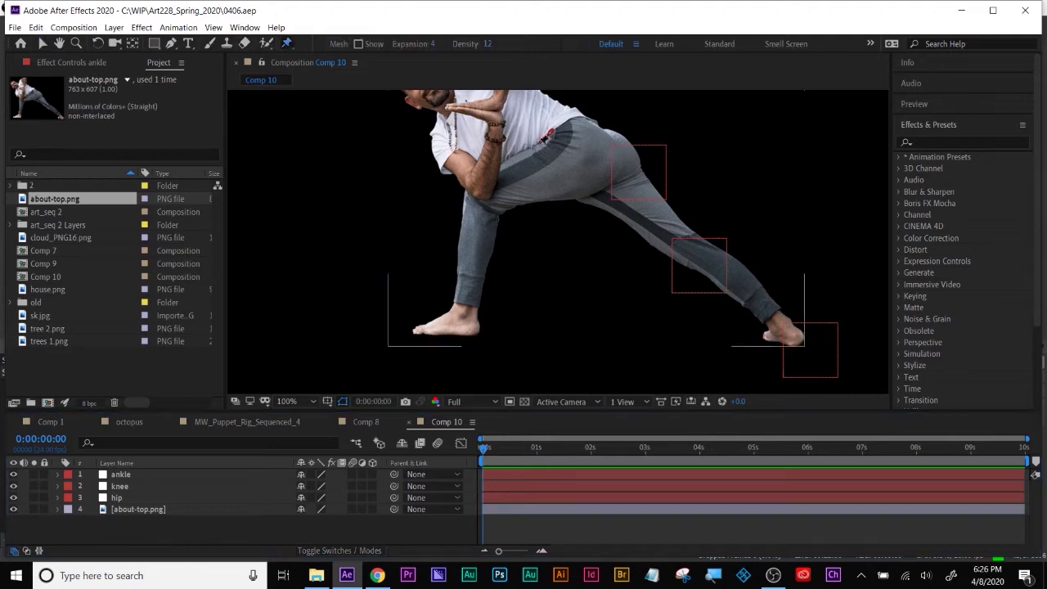
click(613, 145)
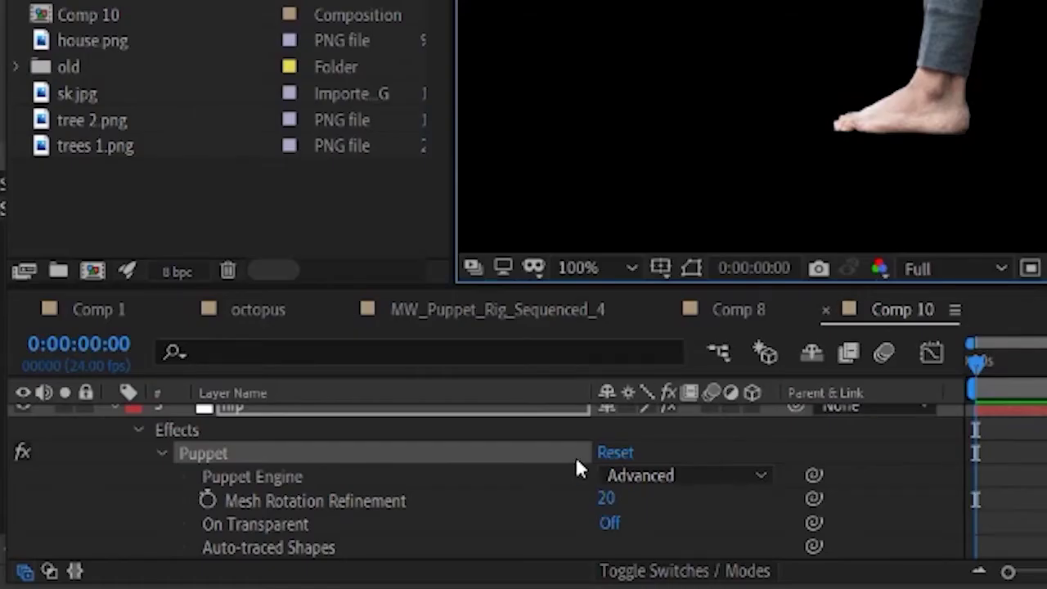
scroll(576, 463, up, 2)
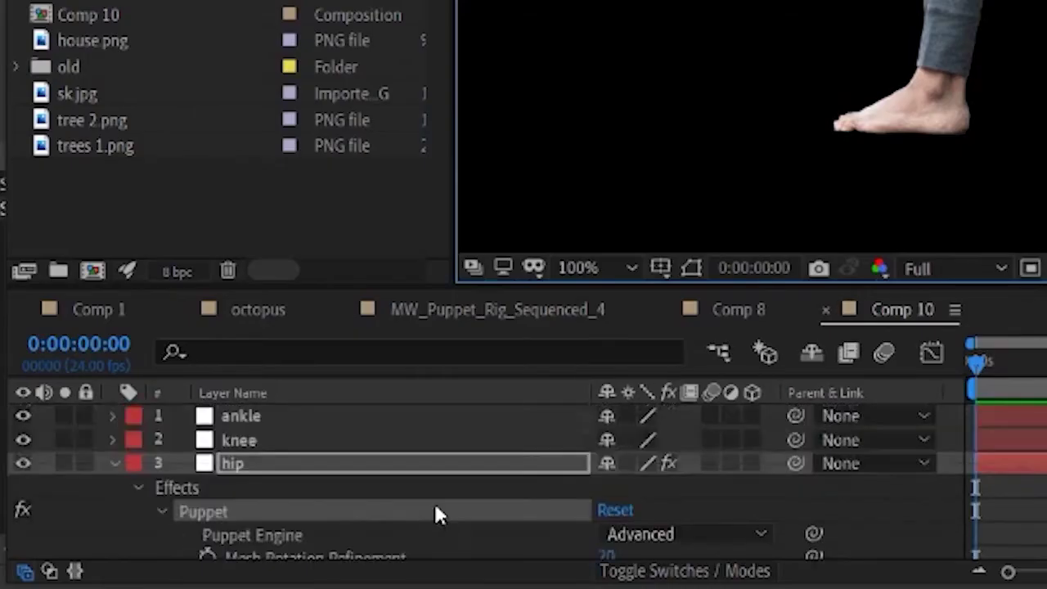
click(113, 462)
click(276, 491)
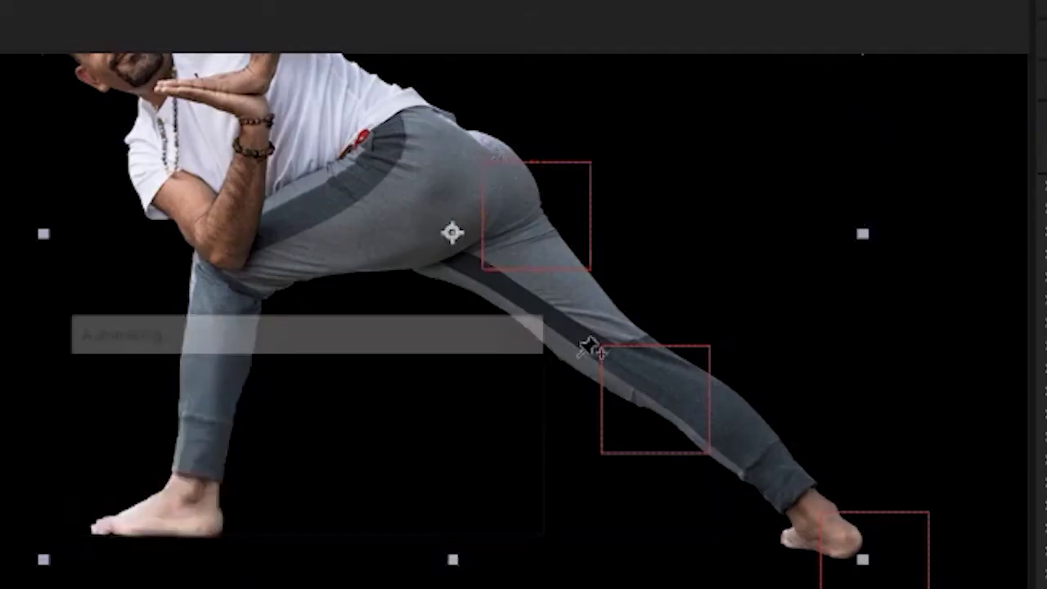
Add puppet pins at the knee and ankle, then bring up Comp 8
click(600, 349)
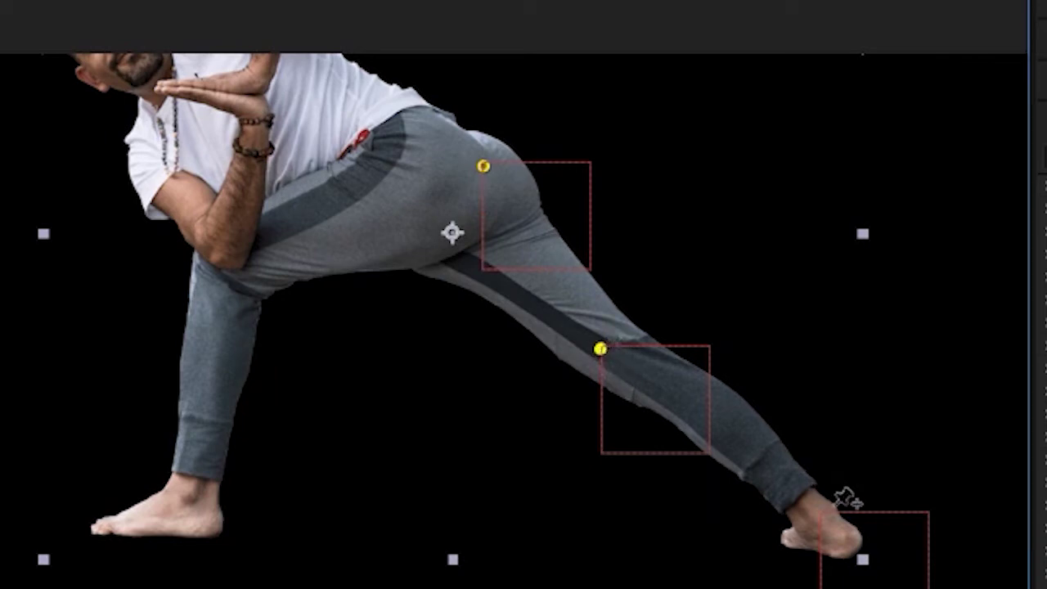
click(825, 509)
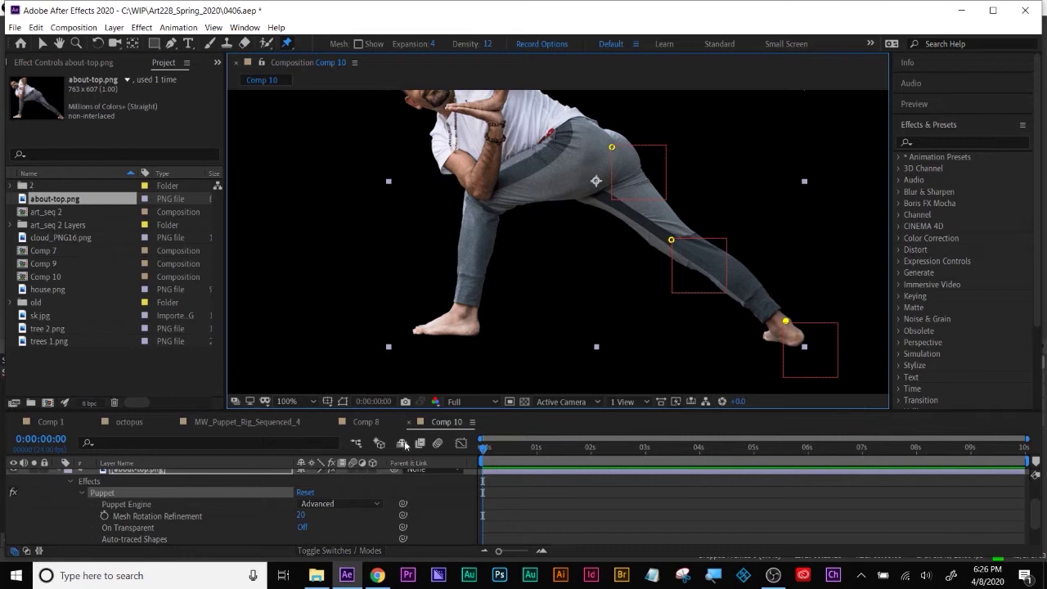
drag(224, 412, 226, 330)
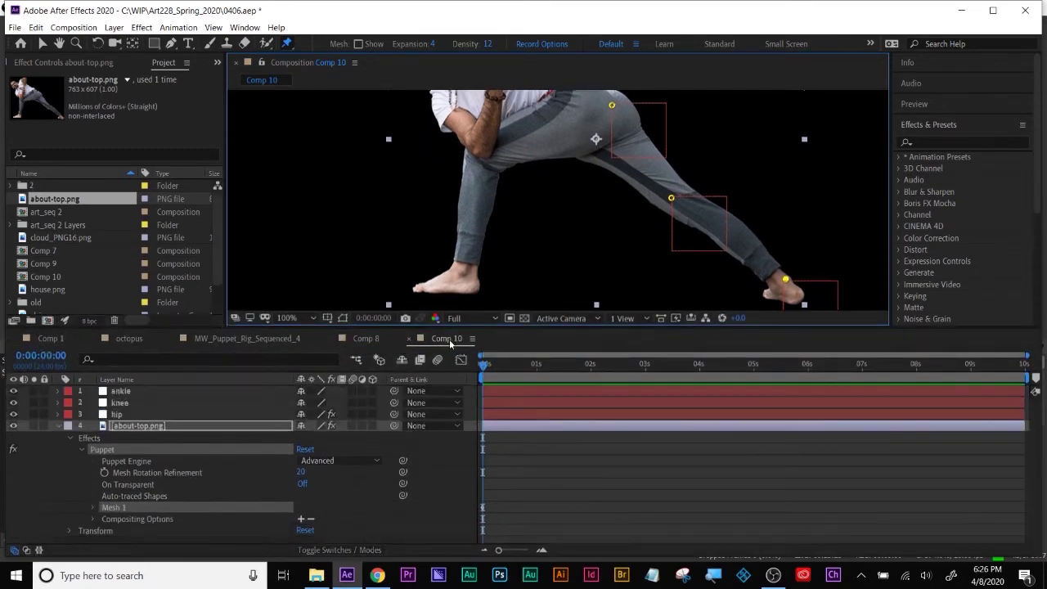
click(371, 341)
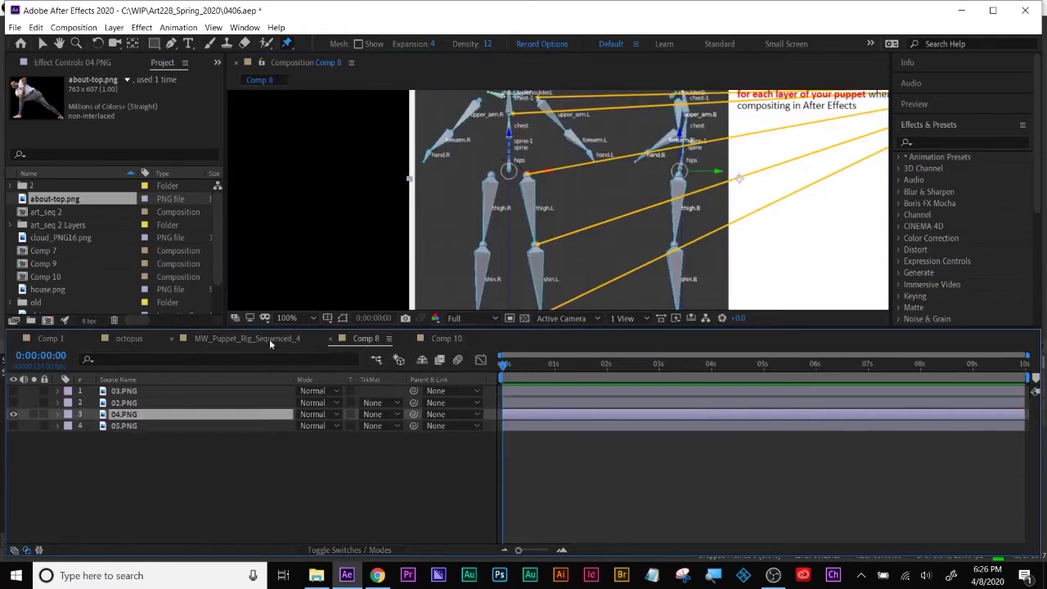
Move through the open compositions to Comp 1, which holds the expression notes
click(269, 340)
click(129, 338)
click(65, 342)
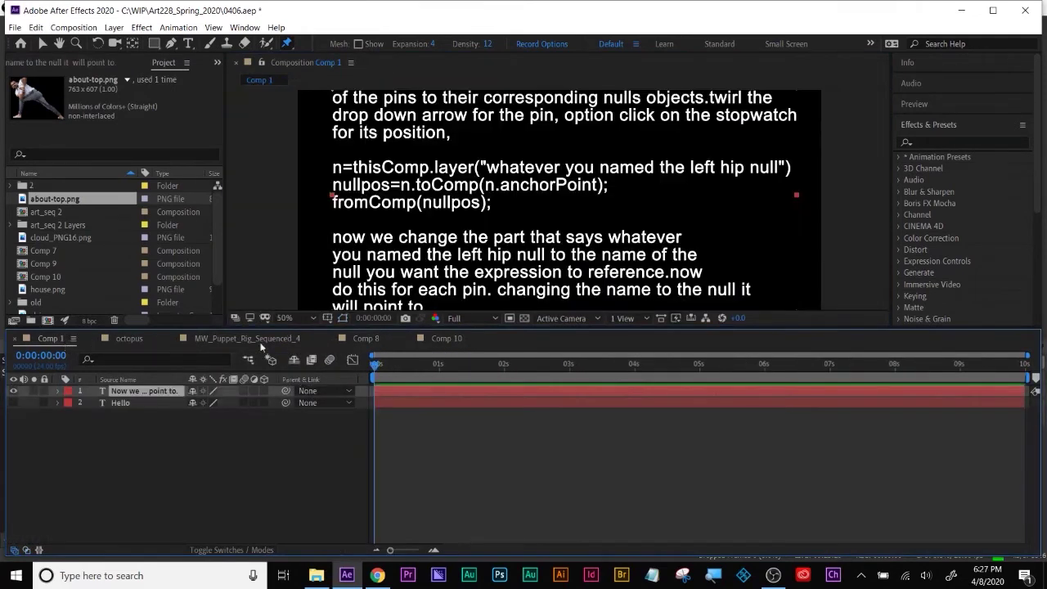
click(422, 160)
Select the three-line pin-to-null expression with the Type tool and return to Comp 10
click(188, 43)
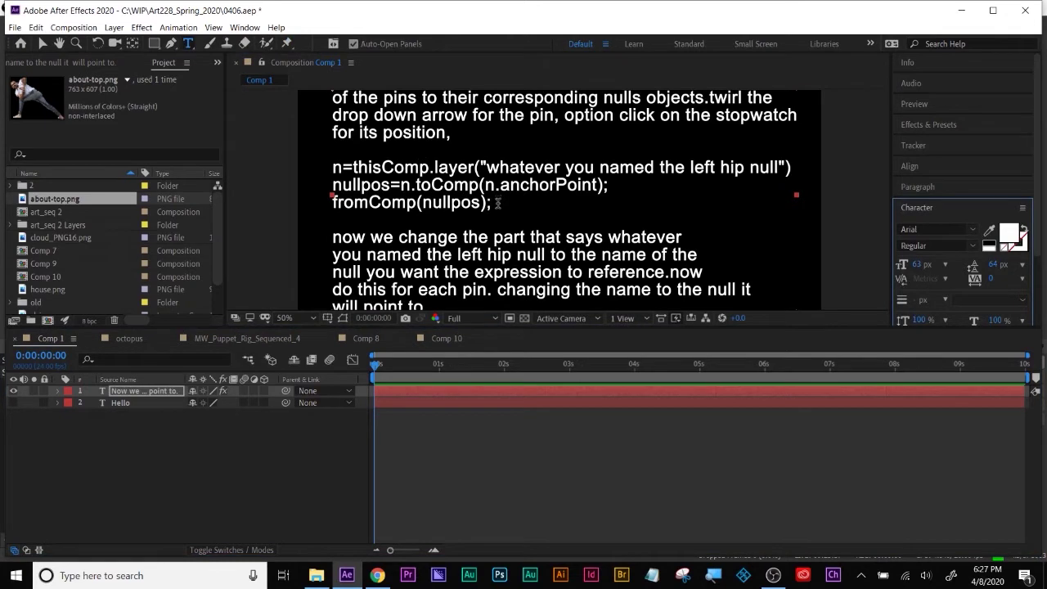
drag(333, 167, 504, 203)
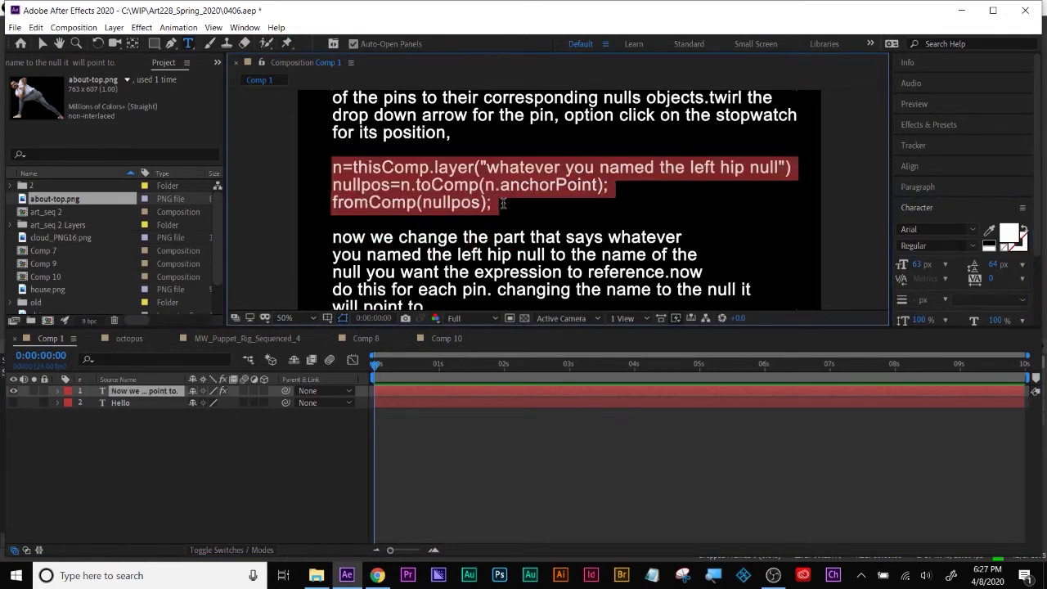
scroll(468, 166, up, 2)
scroll(469, 166, down, 2)
click(433, 341)
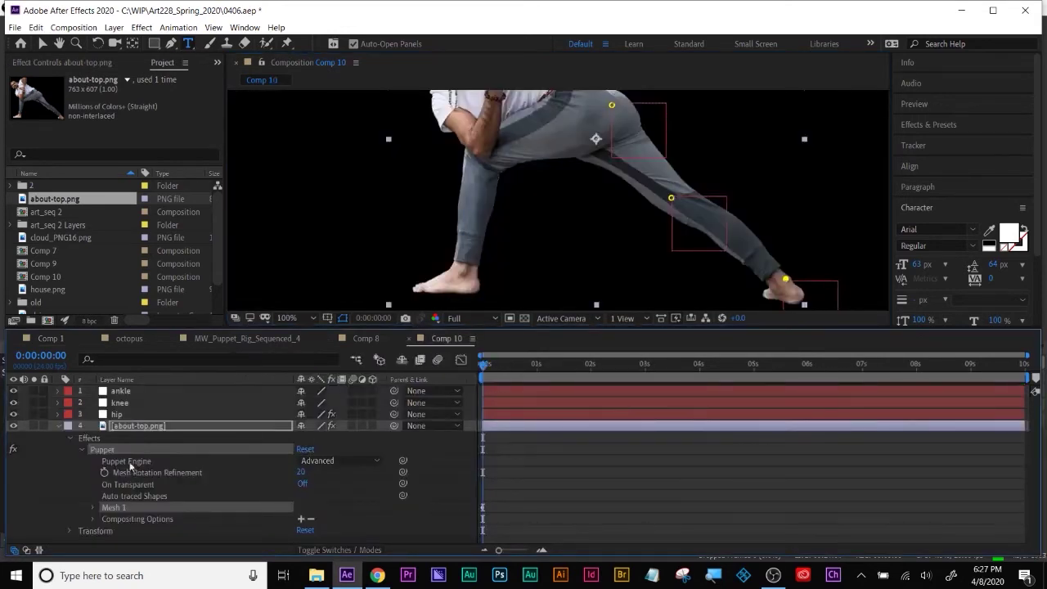
Expand Mesh 1 and reveal the puppet pins' position properties with U
click(94, 508)
scroll(213, 515, down, 1)
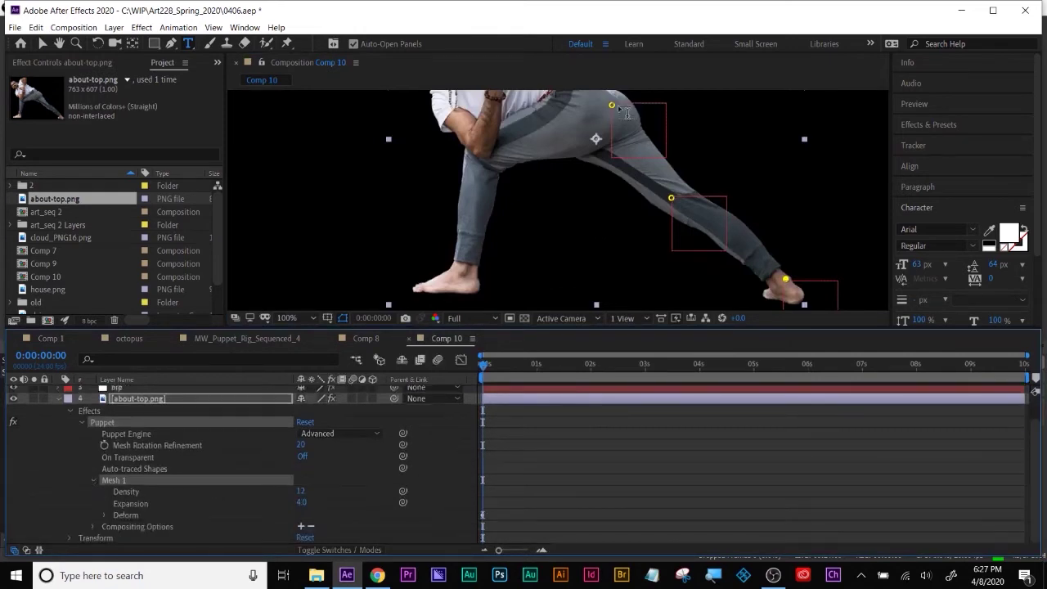
click(288, 44)
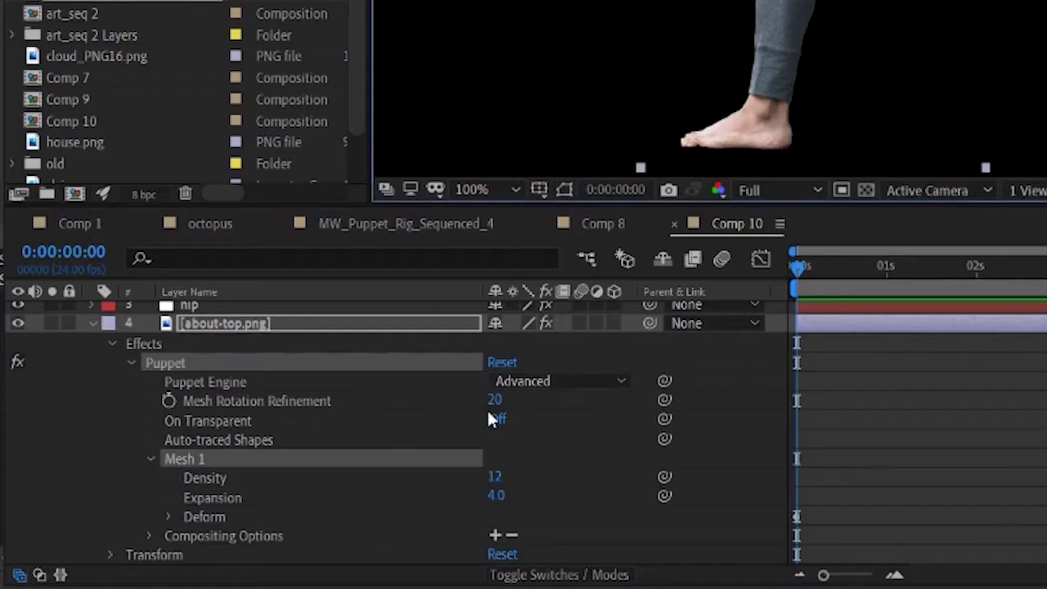
key(u)
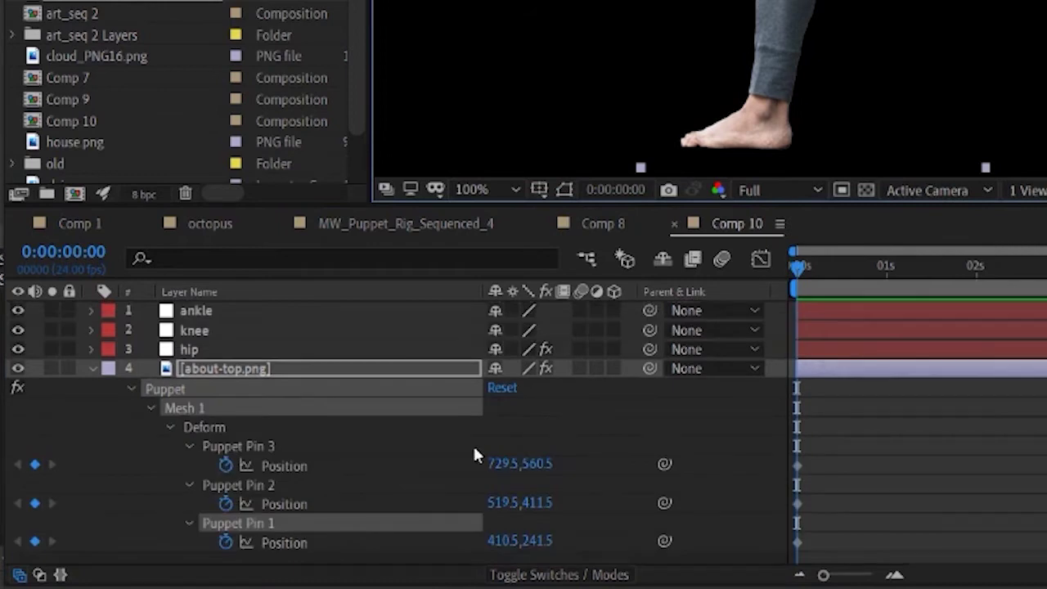
Rename Puppet Pin 1 to 'hip'
right_click(238, 521)
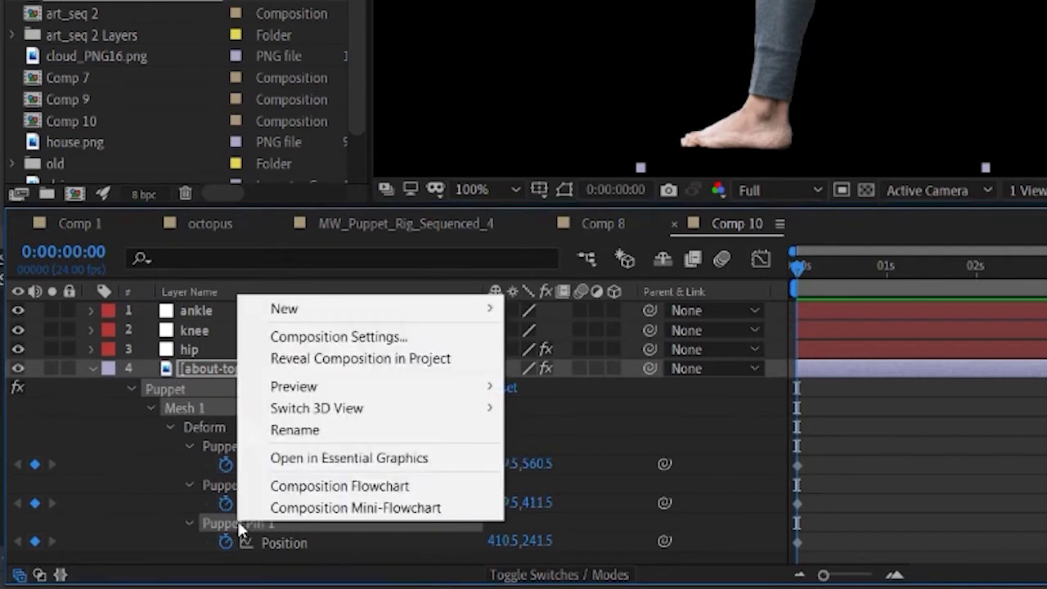
click(328, 431)
text(hip)
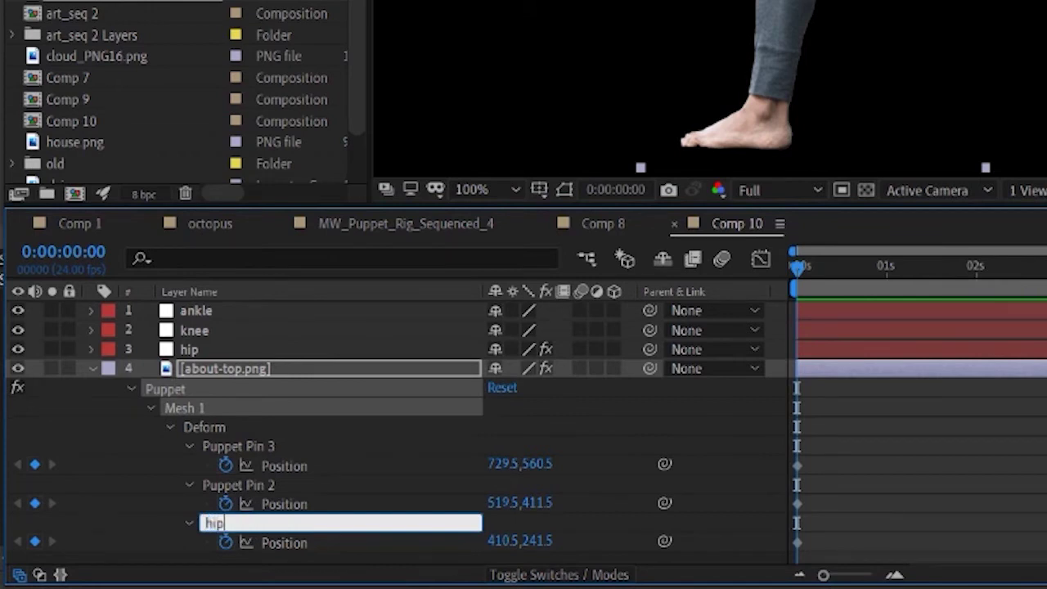
key(Return)
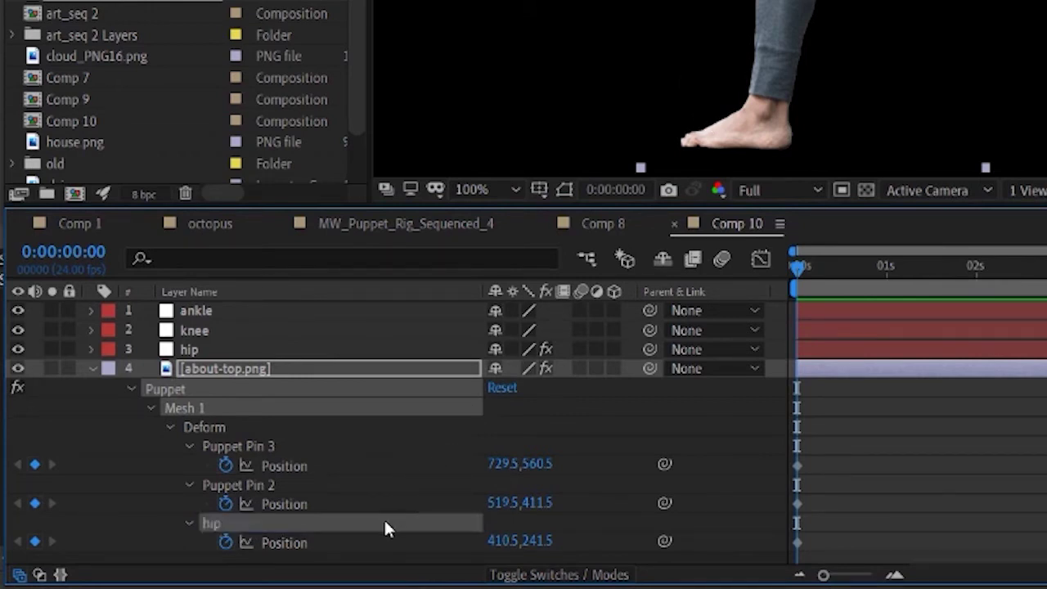
Replace the hip pin's Position expression with the pasted null-linking code pointing to the 'hip' layer
alt+click(225, 545)
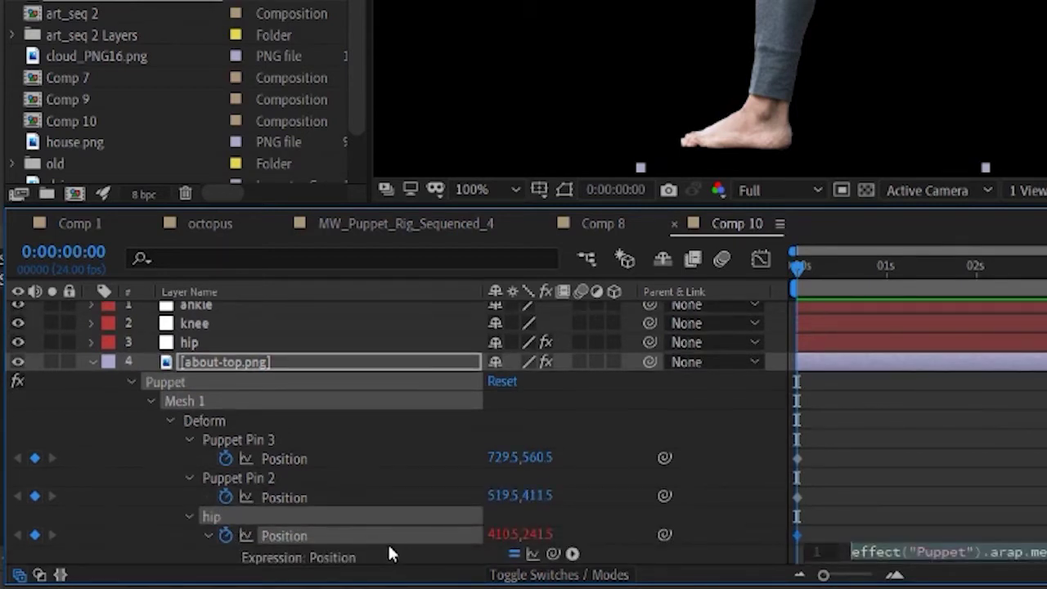
key(BackSpace)
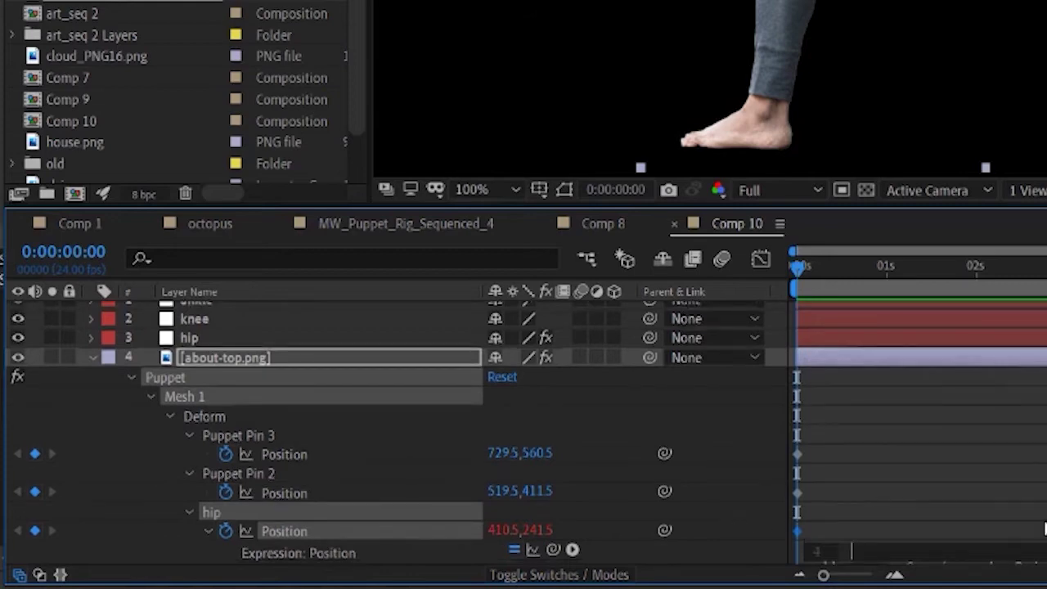
key(ctrl+v)
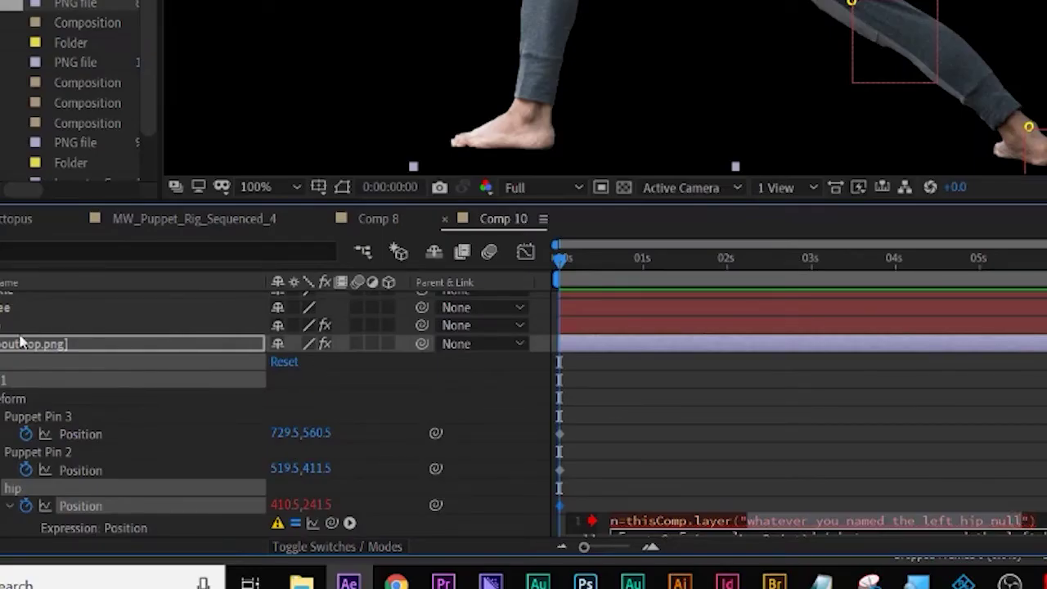
text(hip)
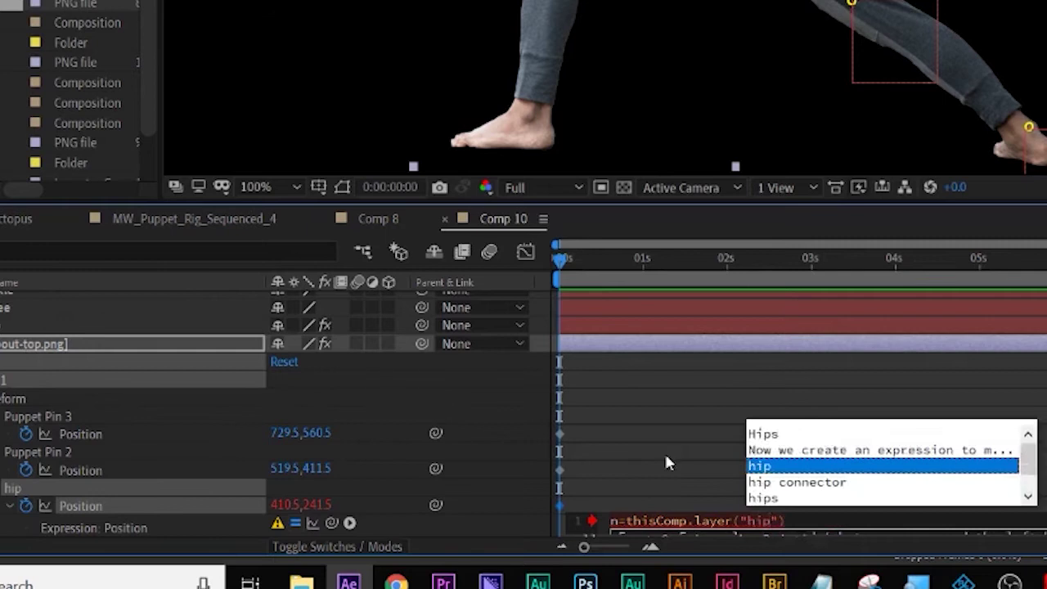
click(766, 466)
click(782, 426)
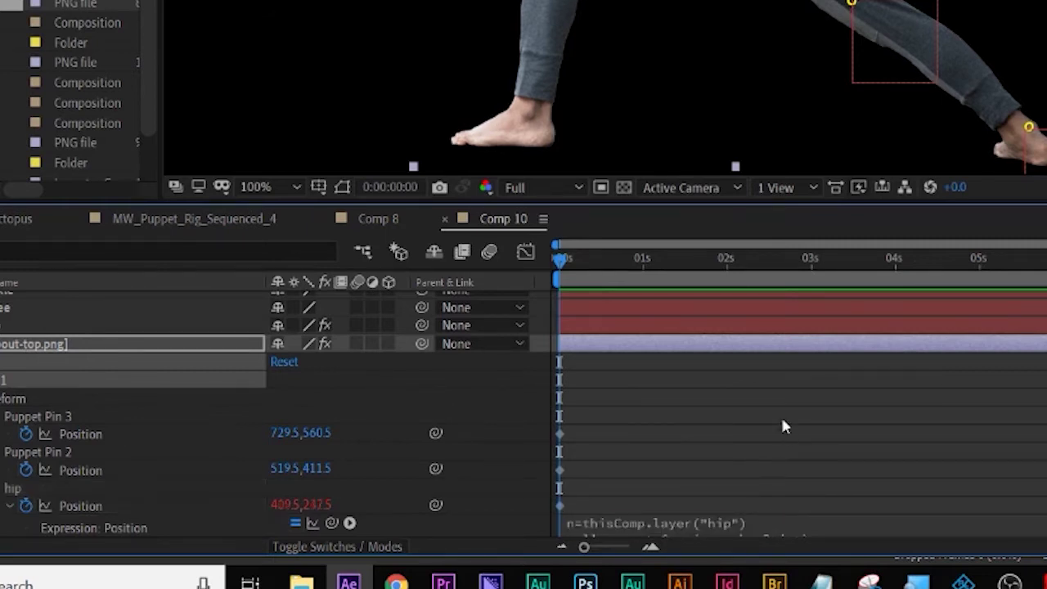
click(45, 457)
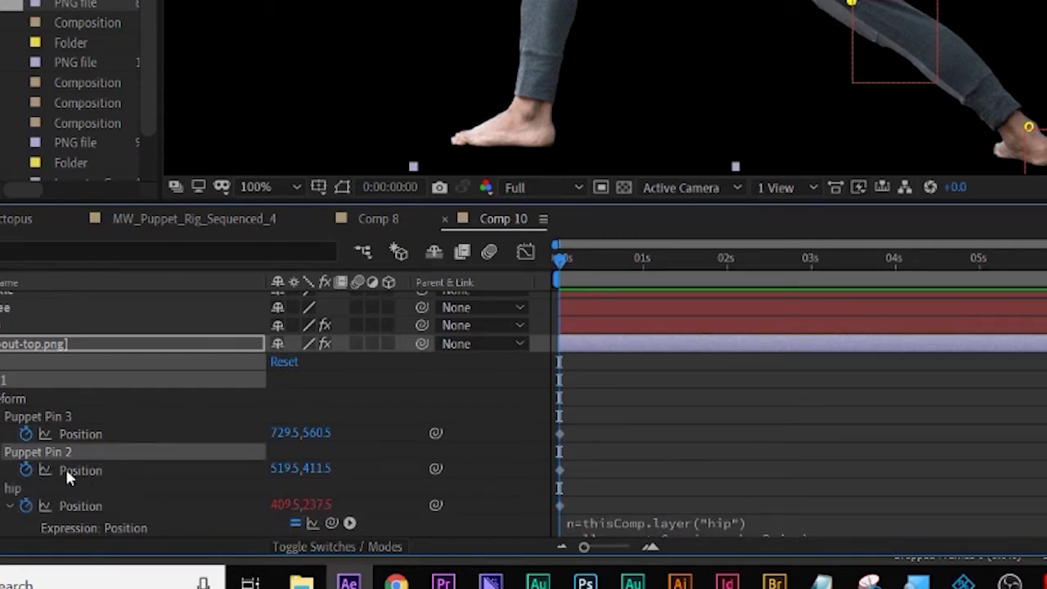
Rename Puppet Pin 2 to 'knee'
right_click(43, 455)
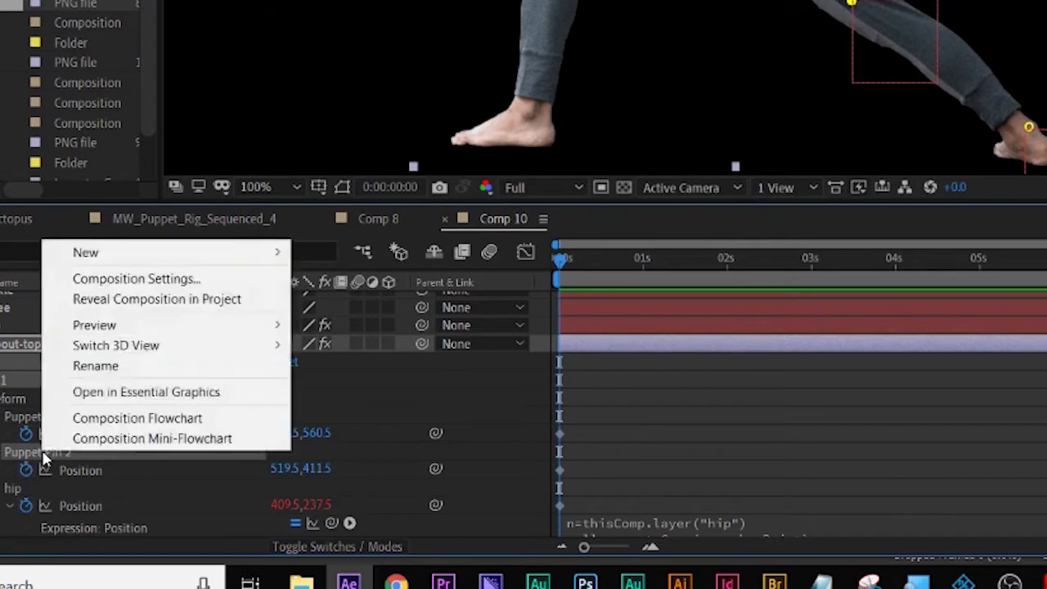
click(99, 369)
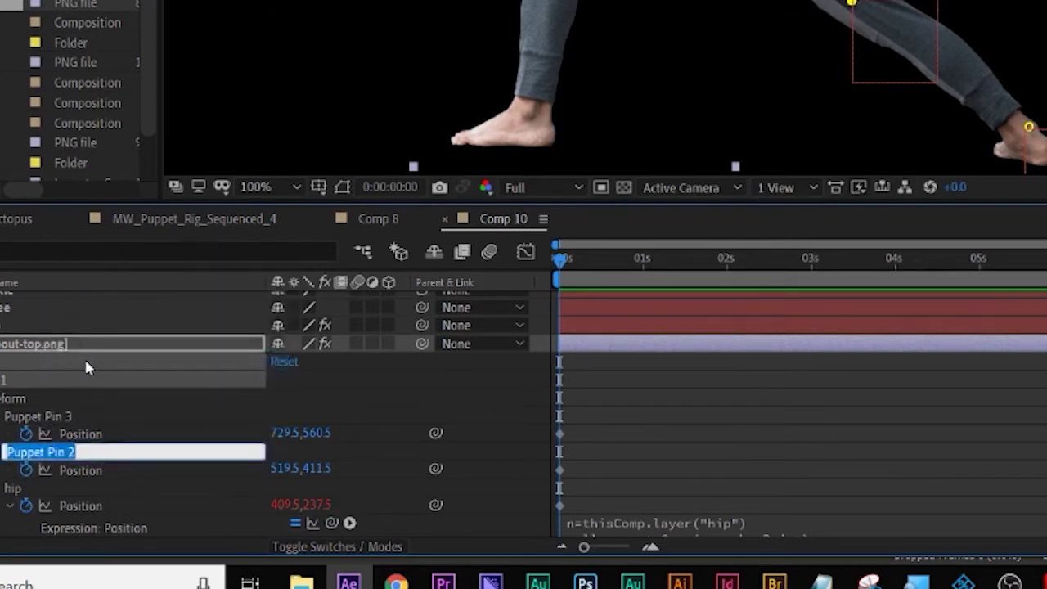
text(knee)
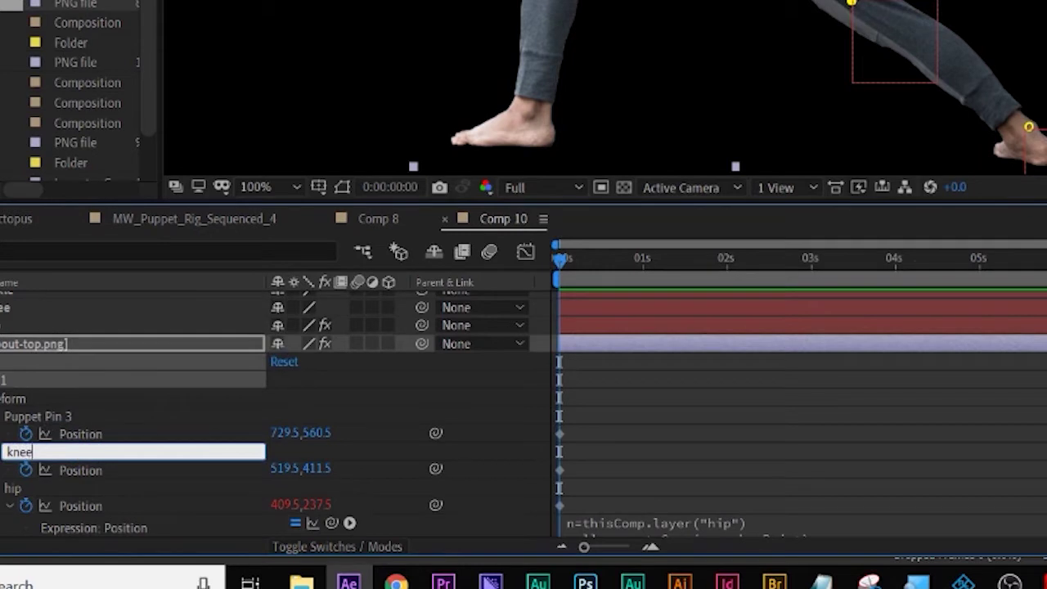
key(Return)
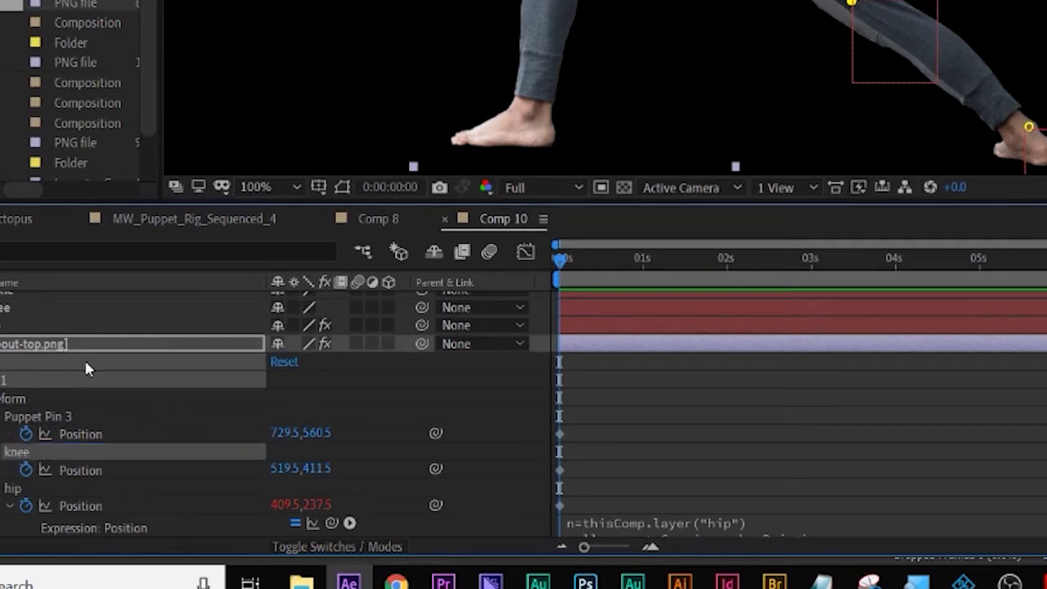
Paste the null-linking expression into the knee pin's Position, with 'knee' as the layer
alt+click(28, 471)
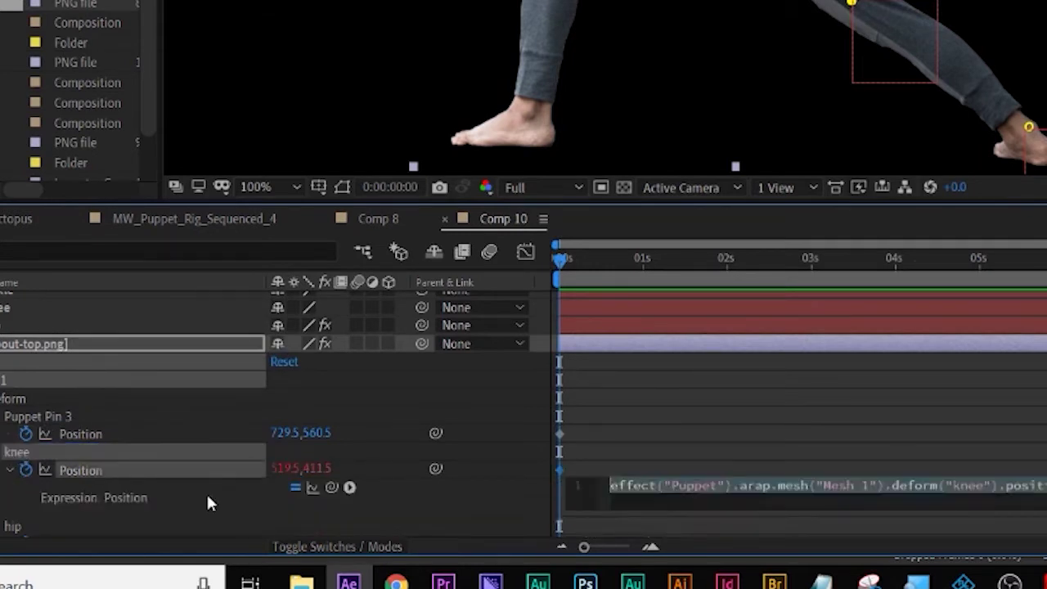
key(ctrl+v)
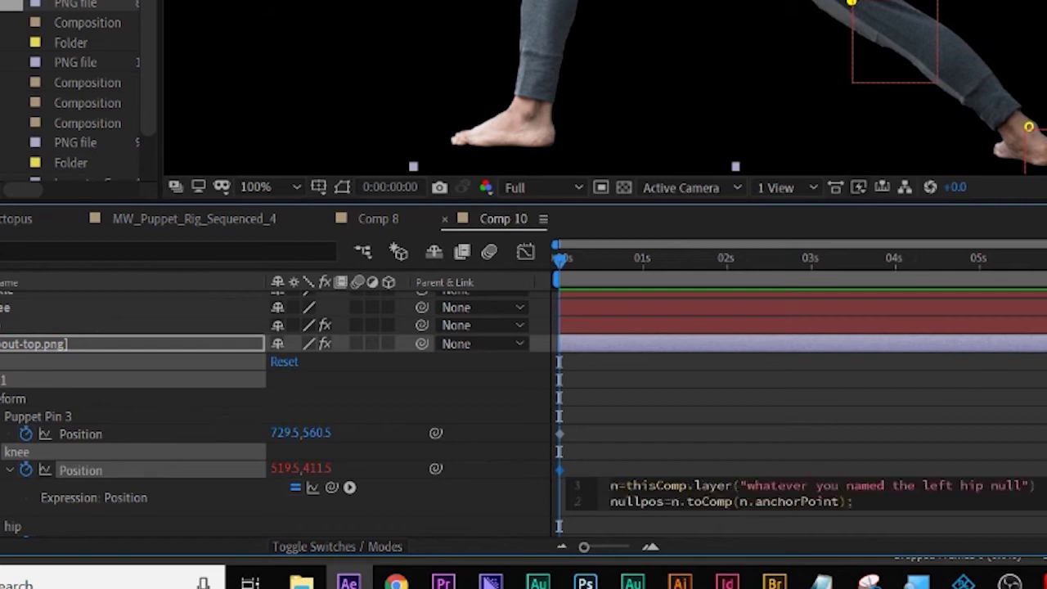
drag(746, 485, 1021, 485)
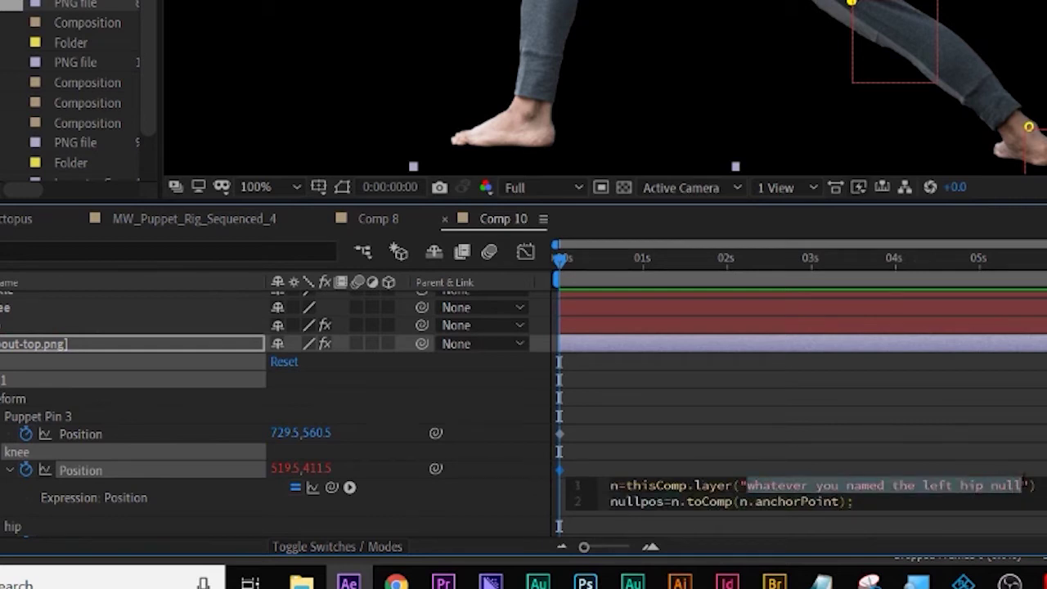
text(kn)
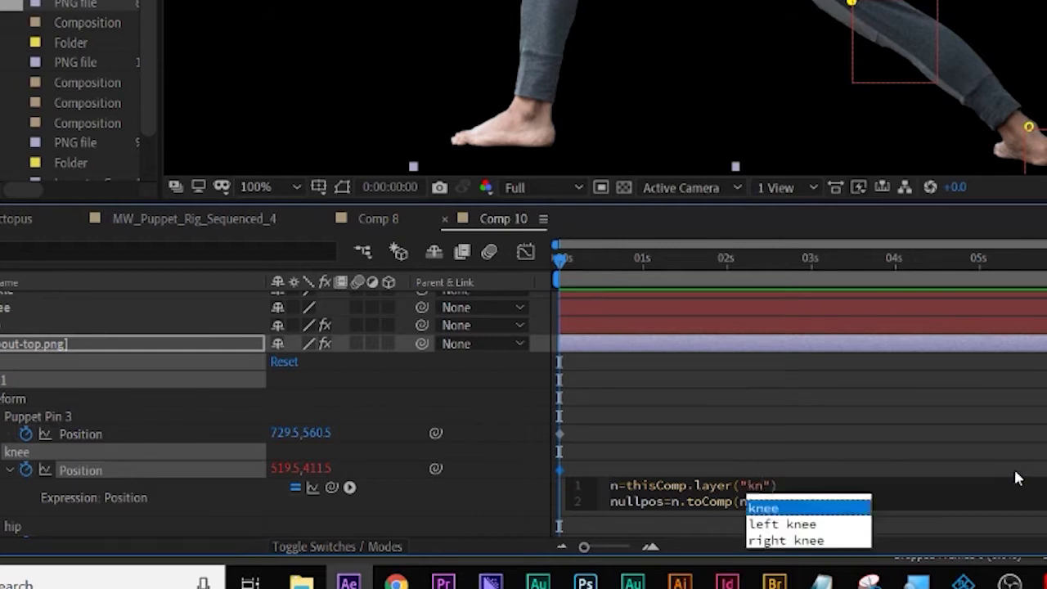
click(765, 508)
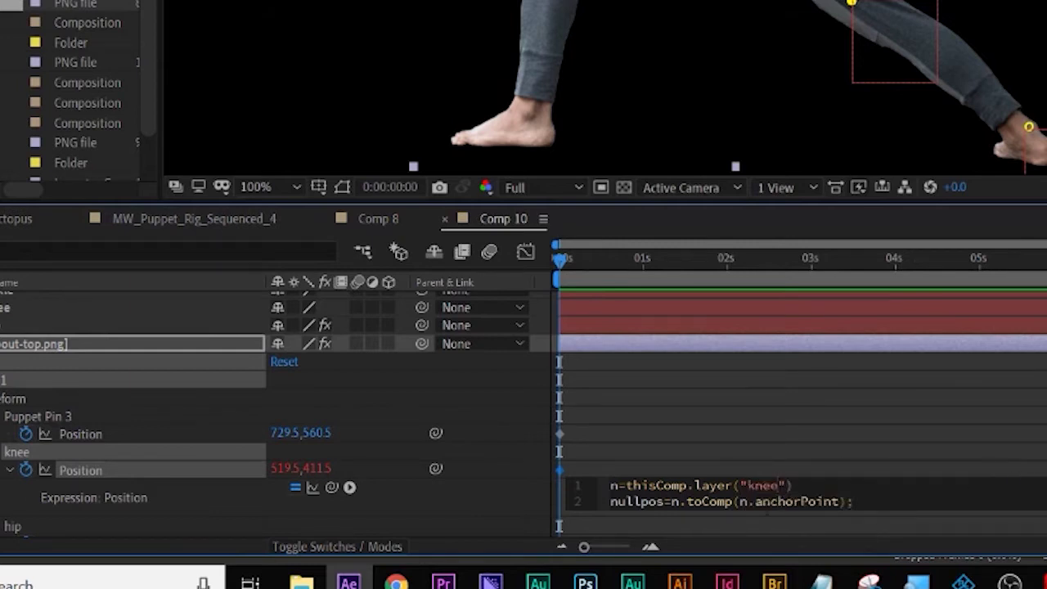
click(760, 437)
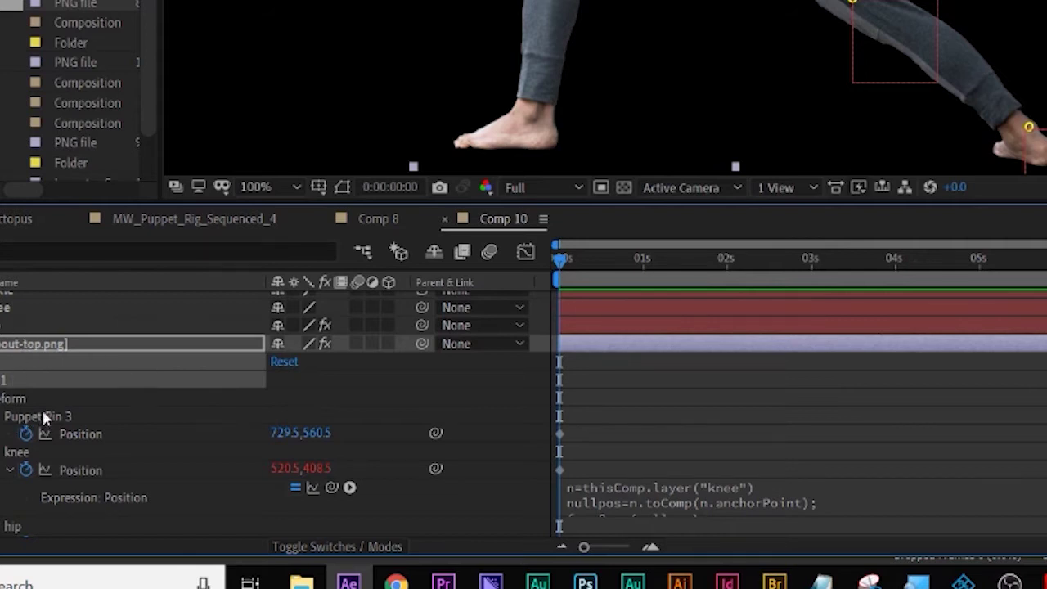
scroll(49, 404, up, 1)
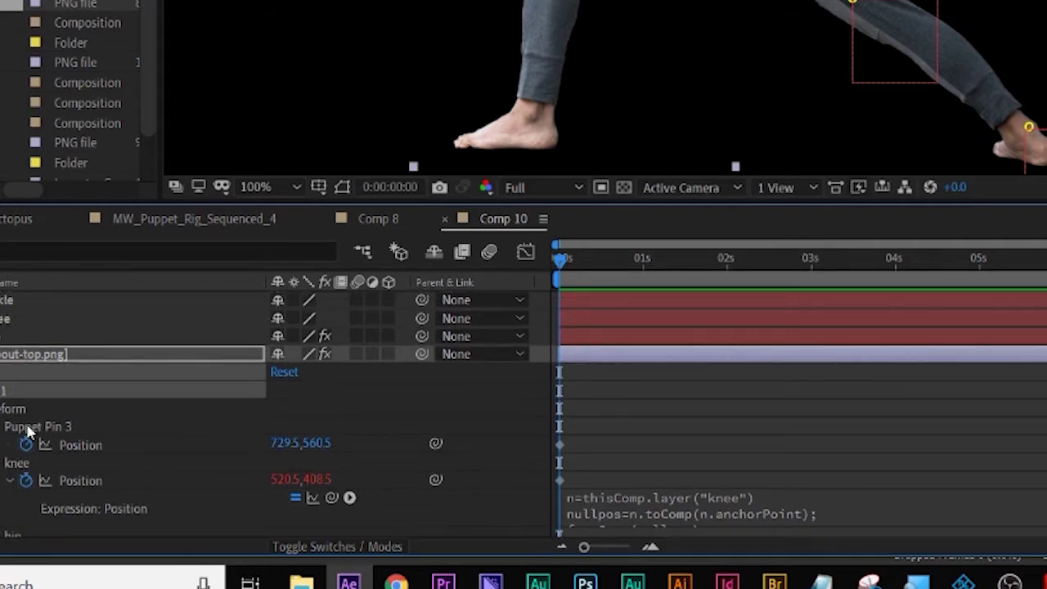
click(48, 426)
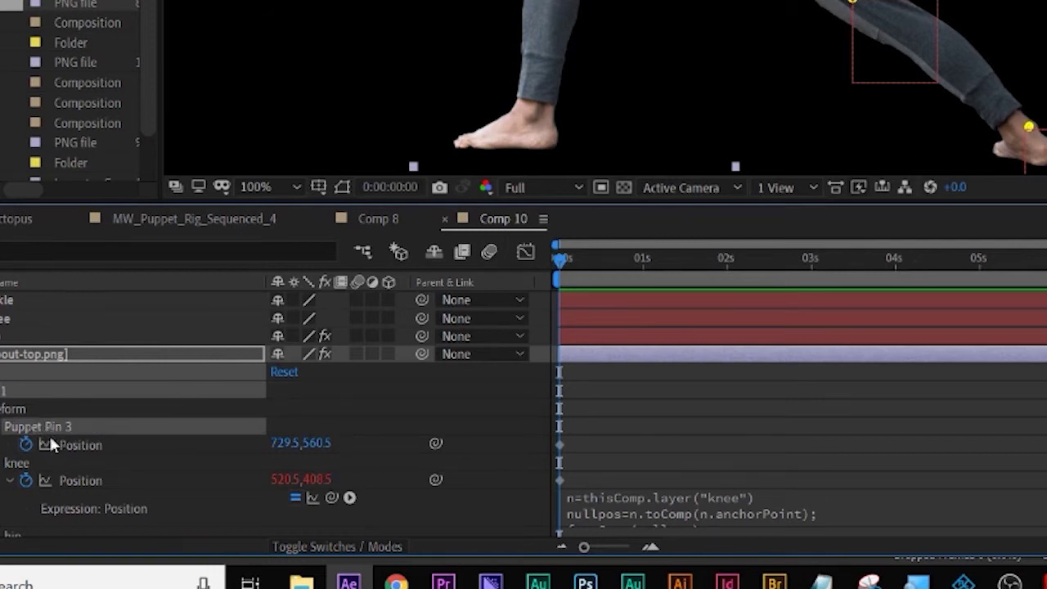
Rename Puppet Pin 3 to 'ankle'
key(Return)
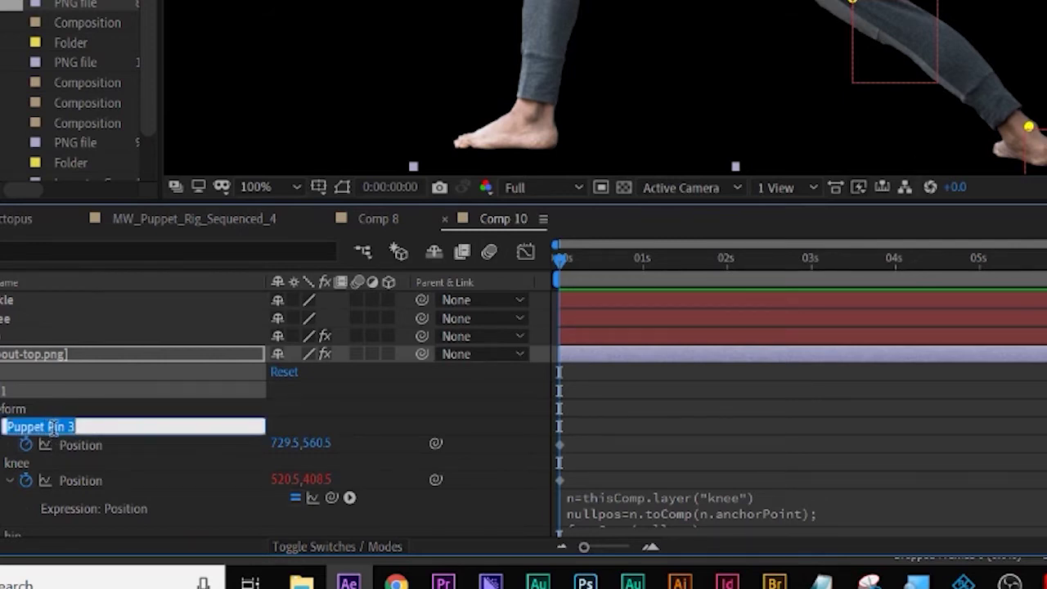
text(ankle)
key(Return)
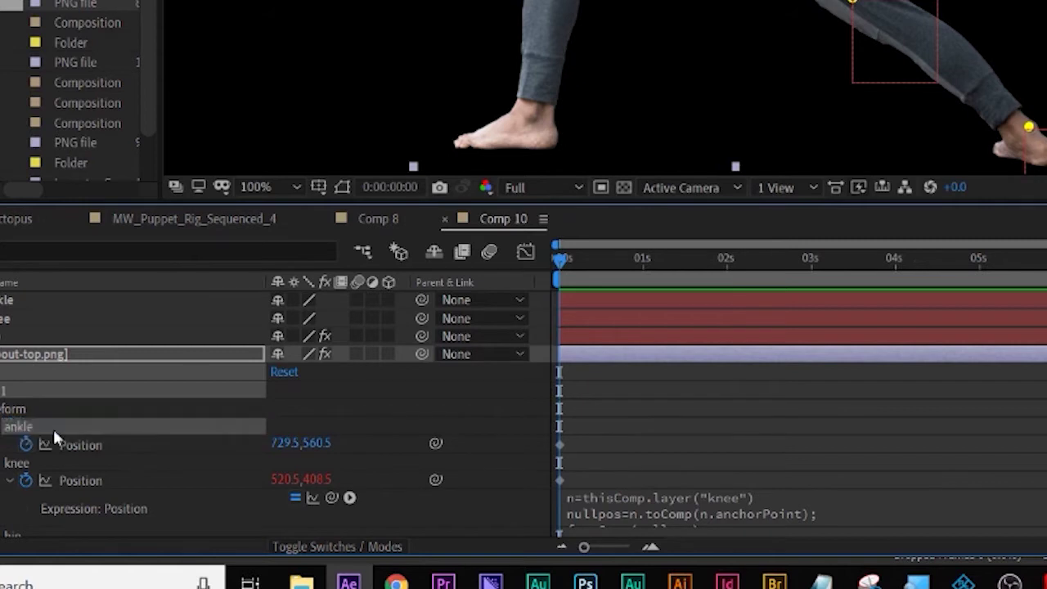
Paste the null-linking expression into the ankle pin's Position, with 'ankle' as the layer
alt+click(25, 444)
text(n=thisComp.layer("whatever you named the left hip null") nullpos=n.toComp(n.anchorPoint); fromComp(nullpos);)
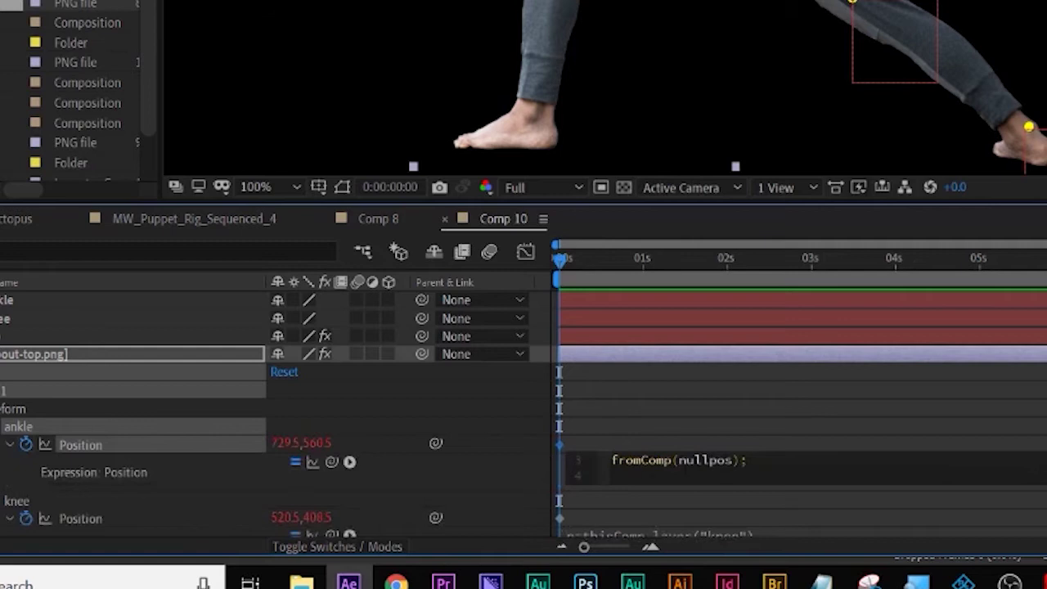
scroll(832, 488, up, 1)
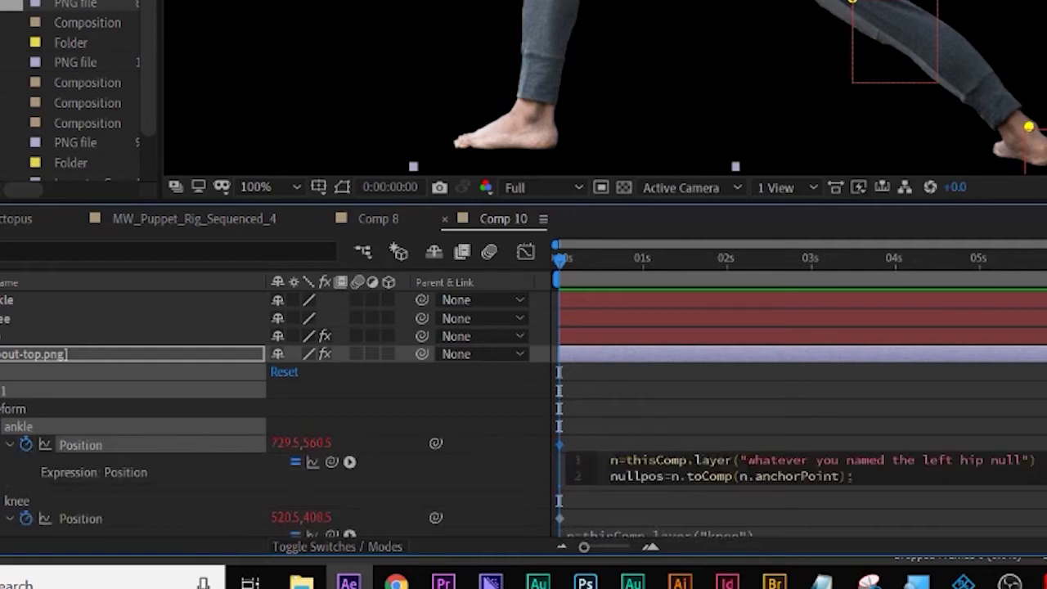
drag(746, 460, 1021, 460)
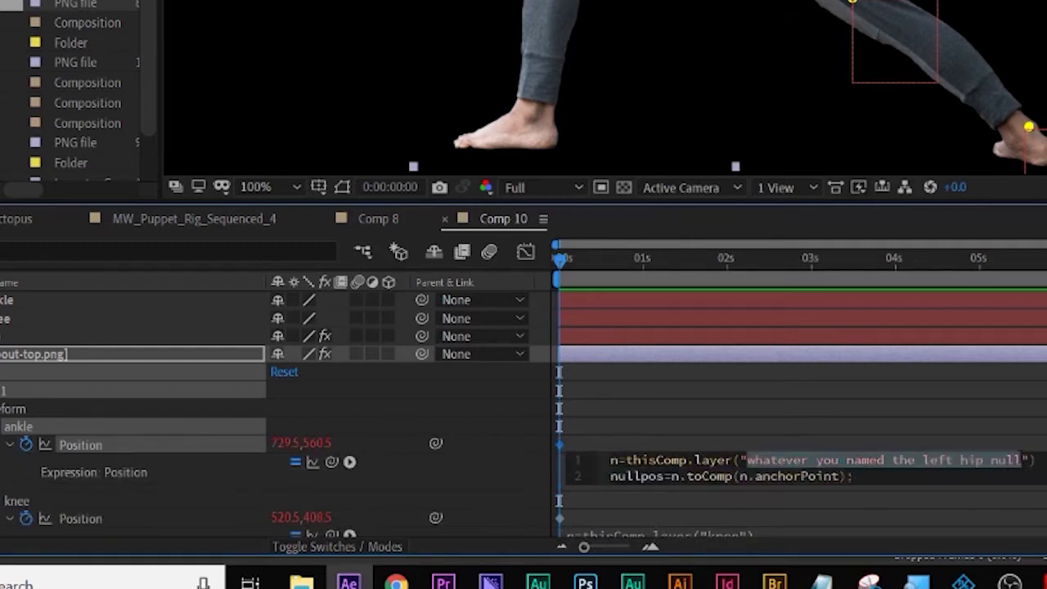
text(ankl)
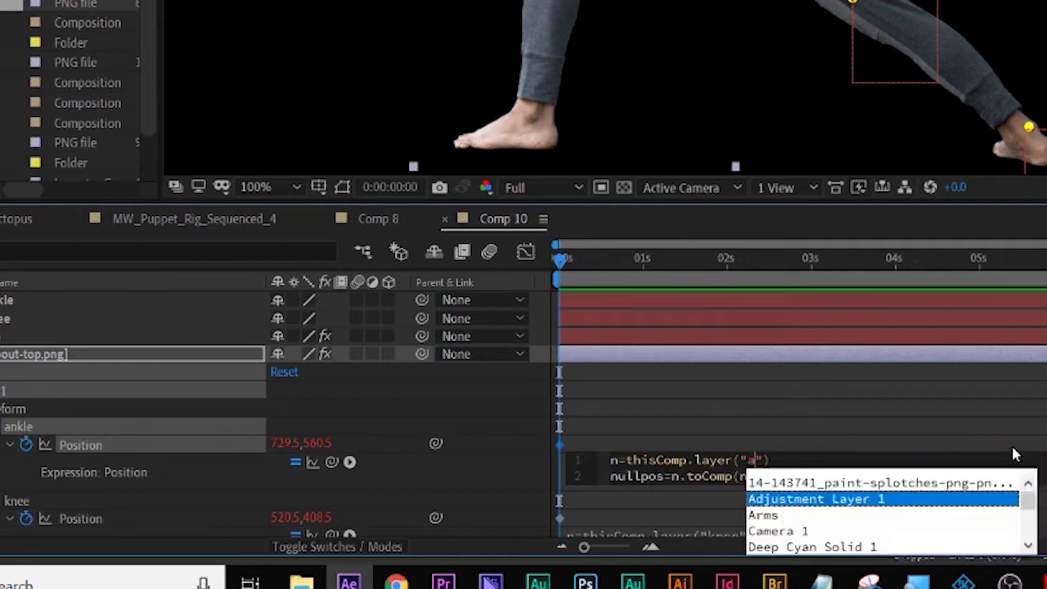
text(e)
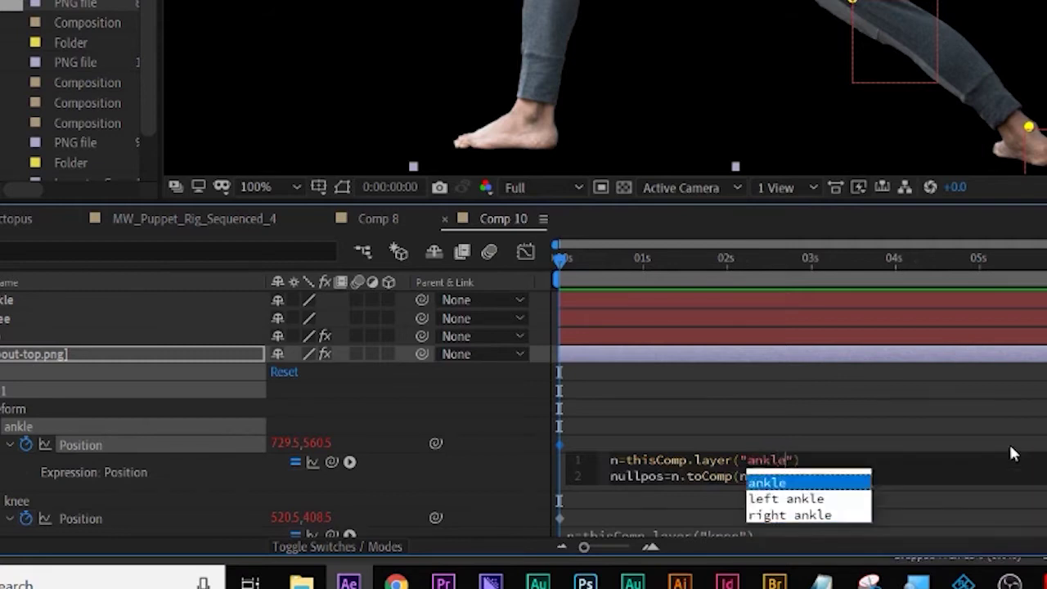
click(978, 405)
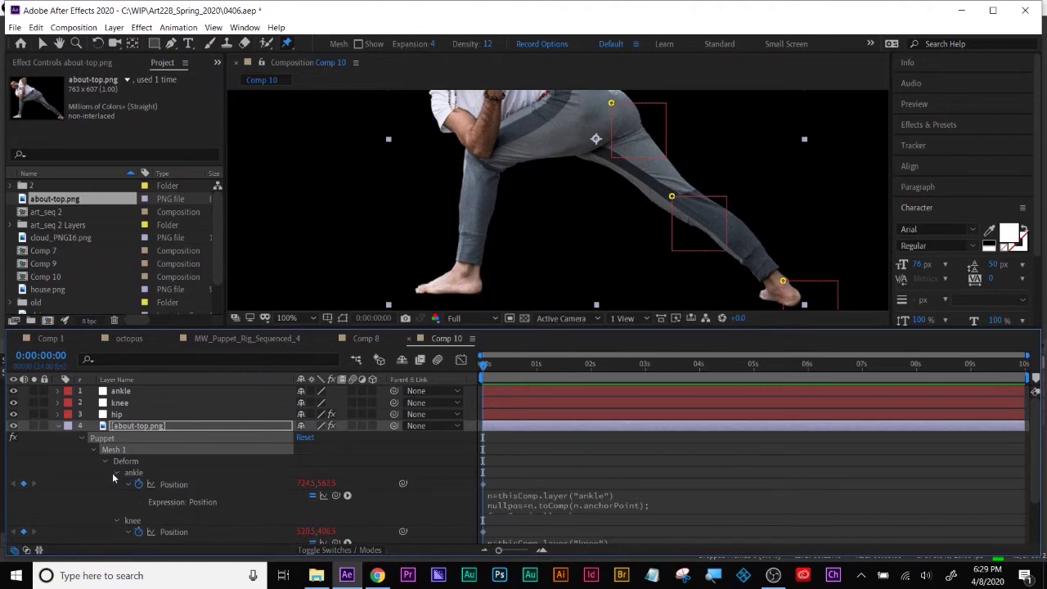
Collapse the ankle, knee and hip pin groups and switch to MW_Puppet_Rig_Sequenced_4
click(116, 473)
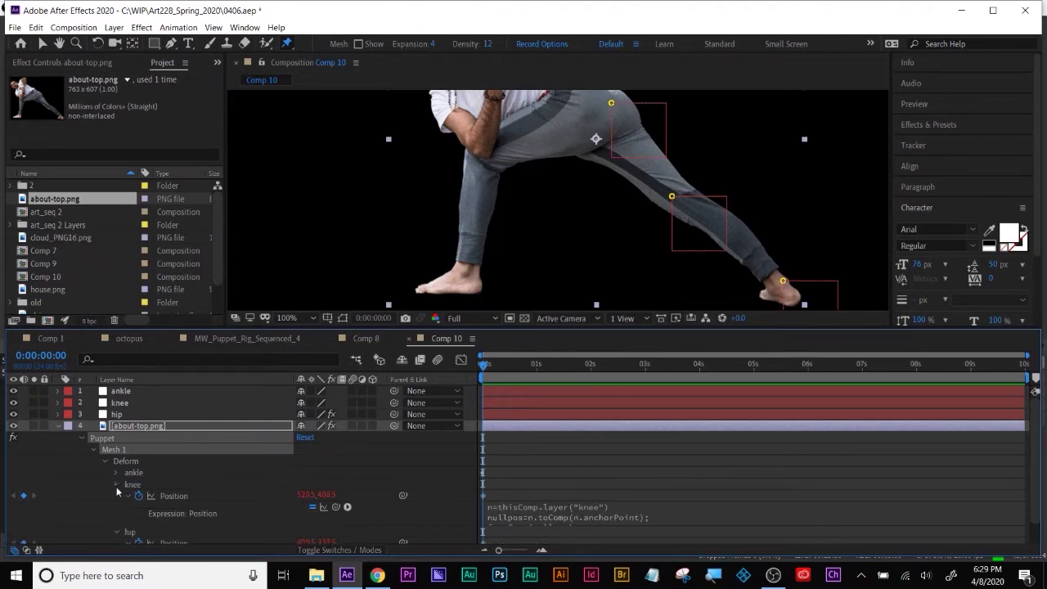
click(116, 486)
click(117, 496)
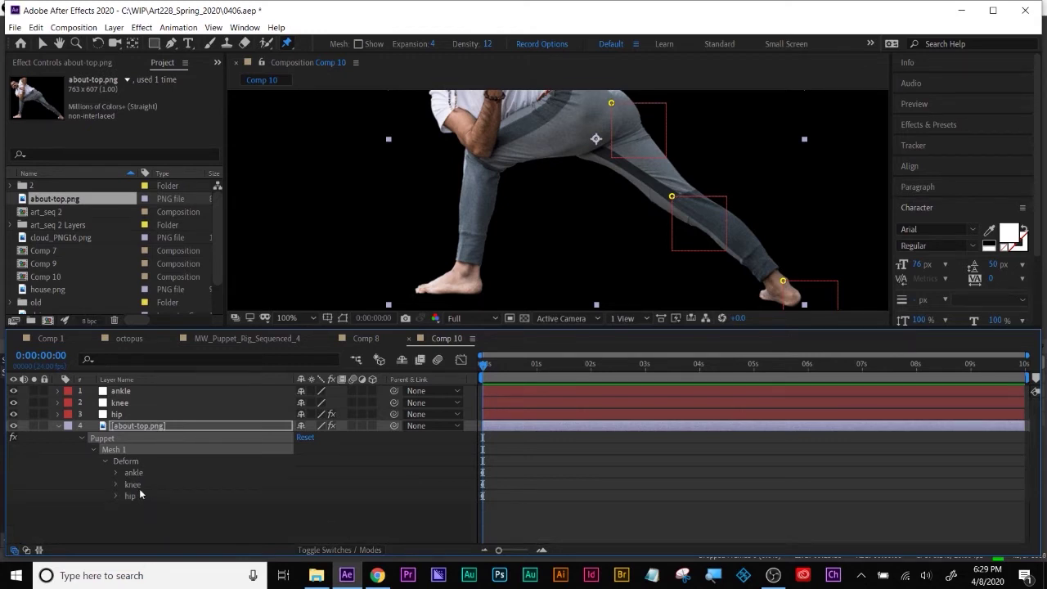
click(206, 342)
key(space)
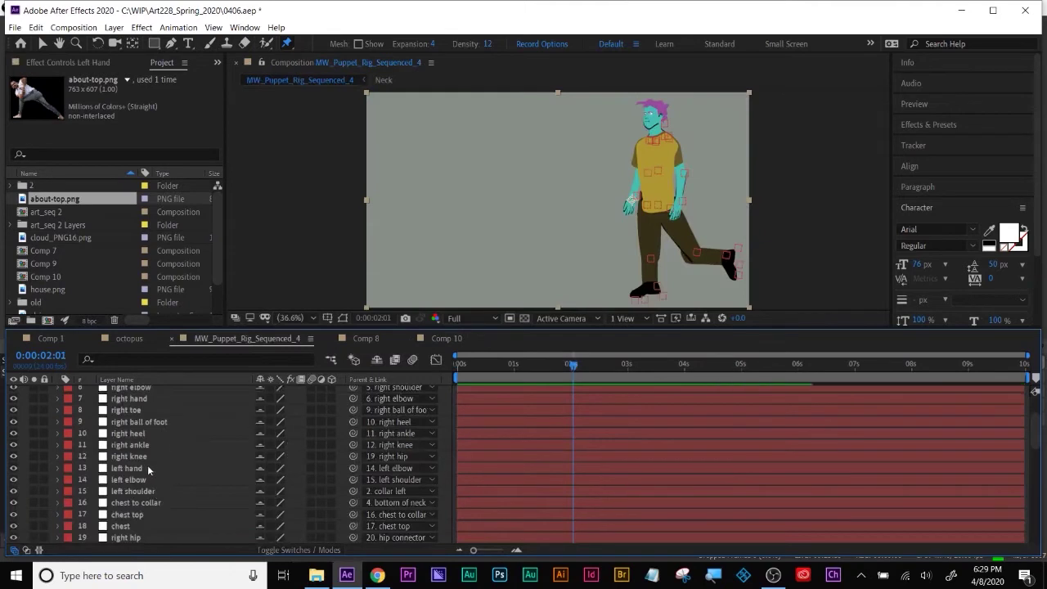
scroll(147, 465, up, 3)
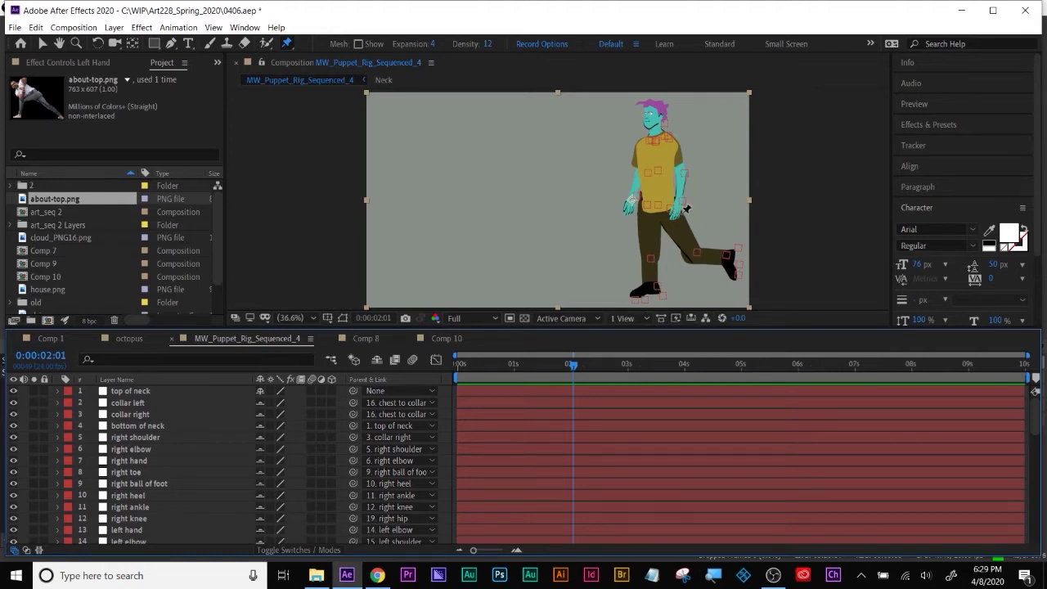
scroll(642, 293, up, 7)
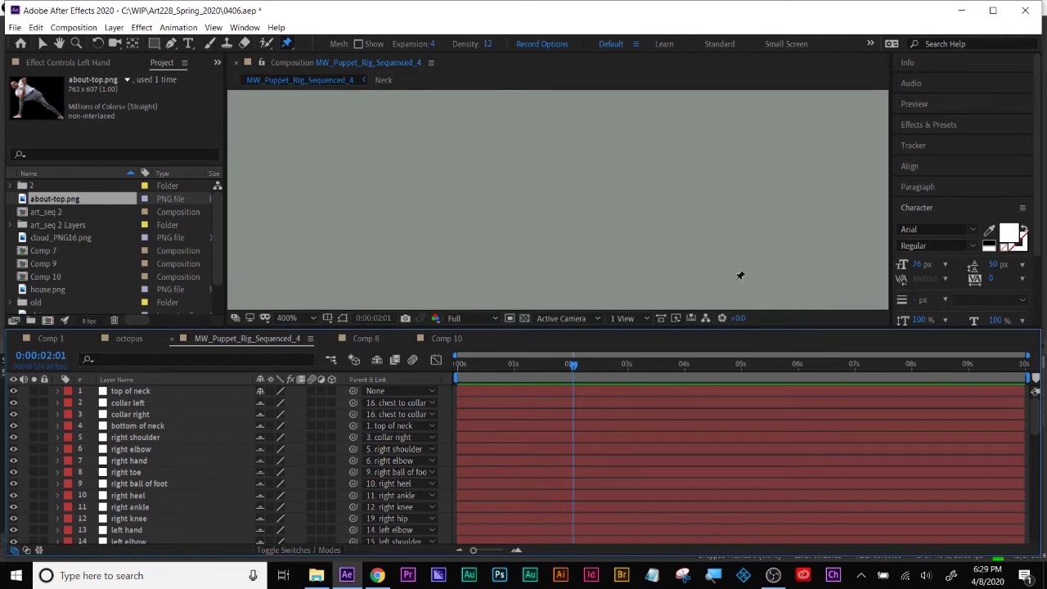
click(45, 46)
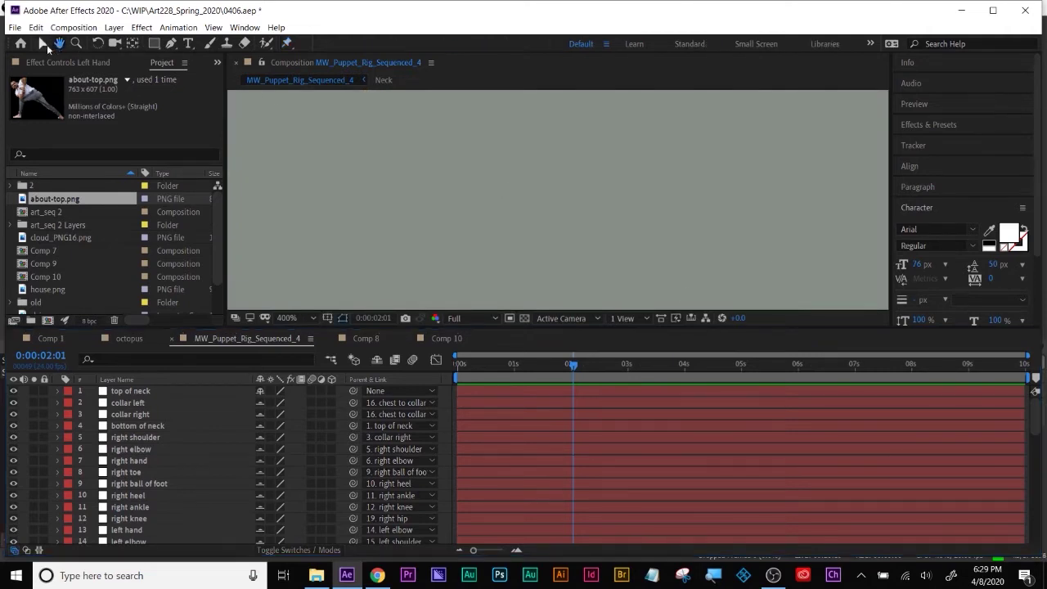
click(59, 43)
click(548, 185)
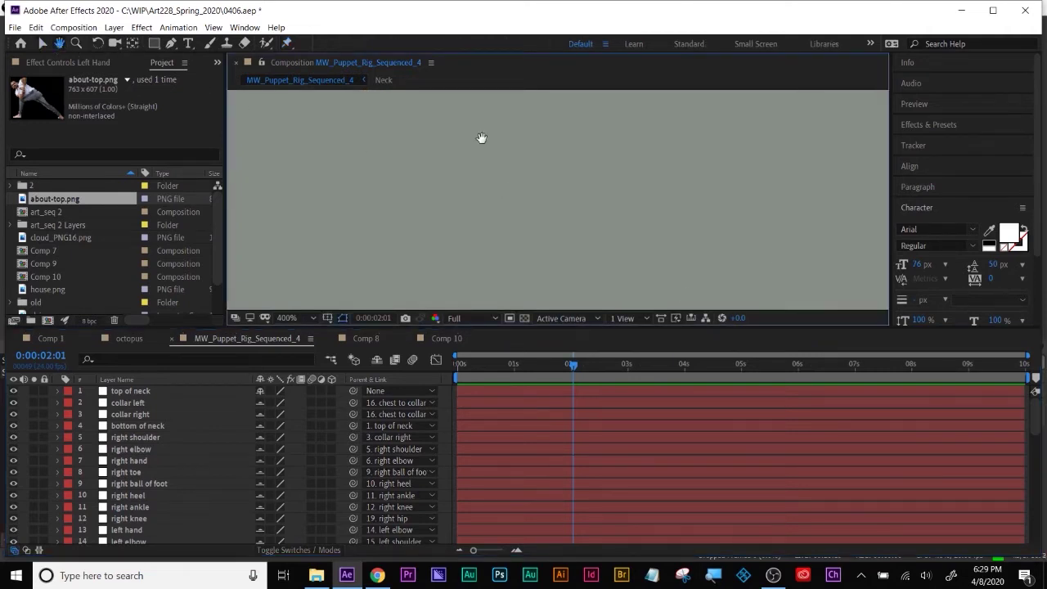
drag(753, 238, 592, 82)
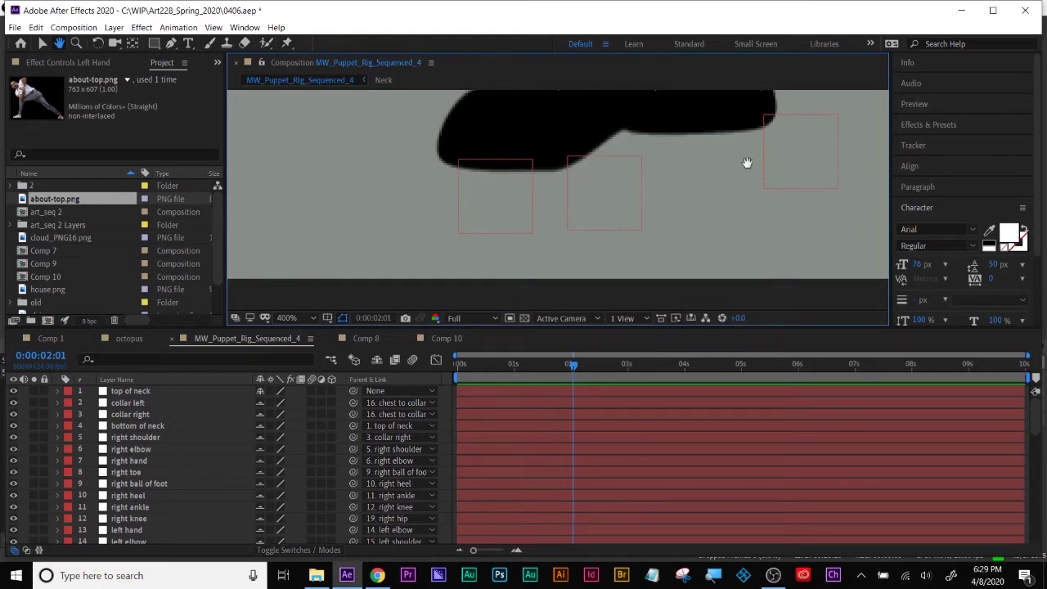
drag(790, 149, 813, 282)
drag(738, 175, 797, 323)
drag(687, 123, 696, 204)
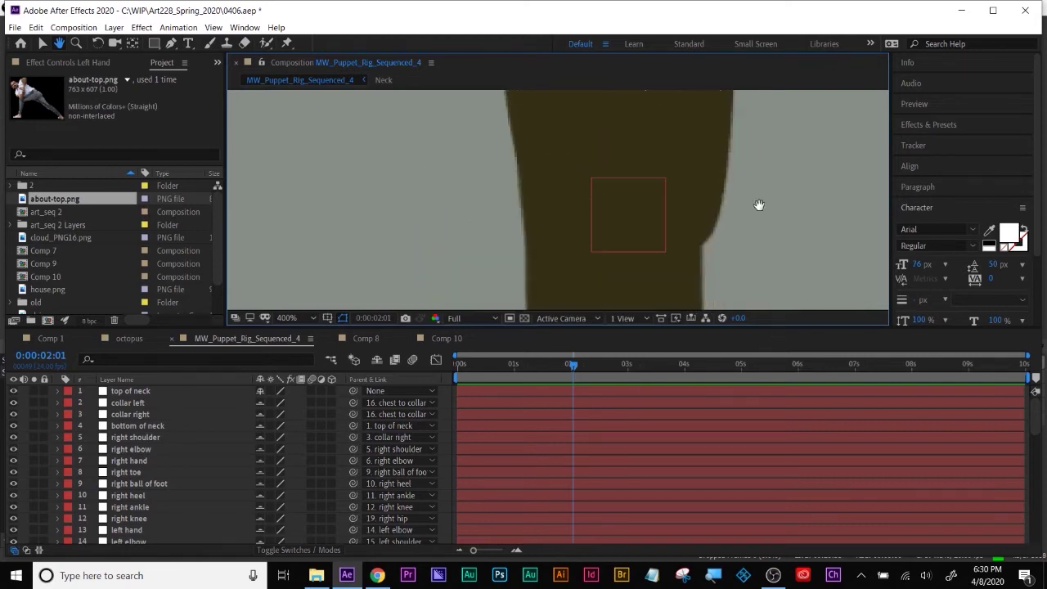
scroll(759, 205, down, 4)
scroll(741, 210, down, 6)
scroll(741, 210, up, 4)
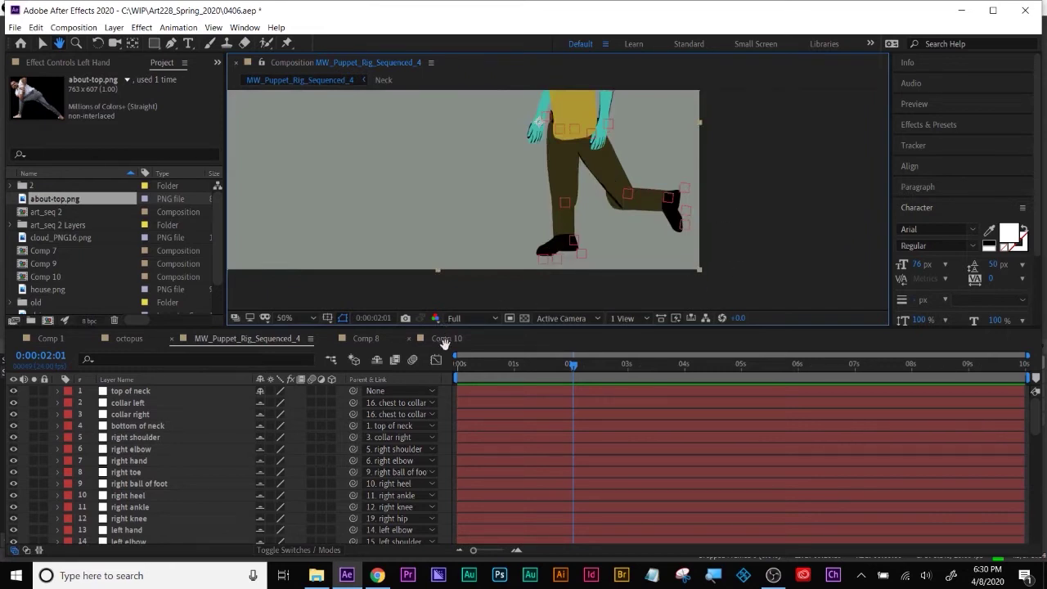
In Comp 10, parent the knee null to the hip and the ankle null to the knee
click(40, 45)
click(442, 339)
drag(442, 330, 550, 382)
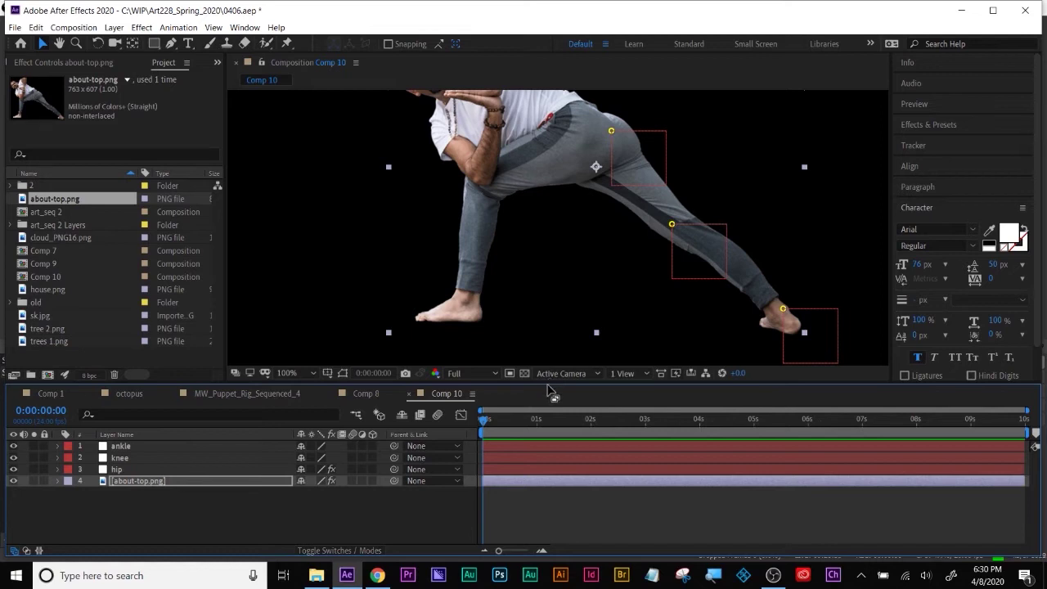
click(121, 458)
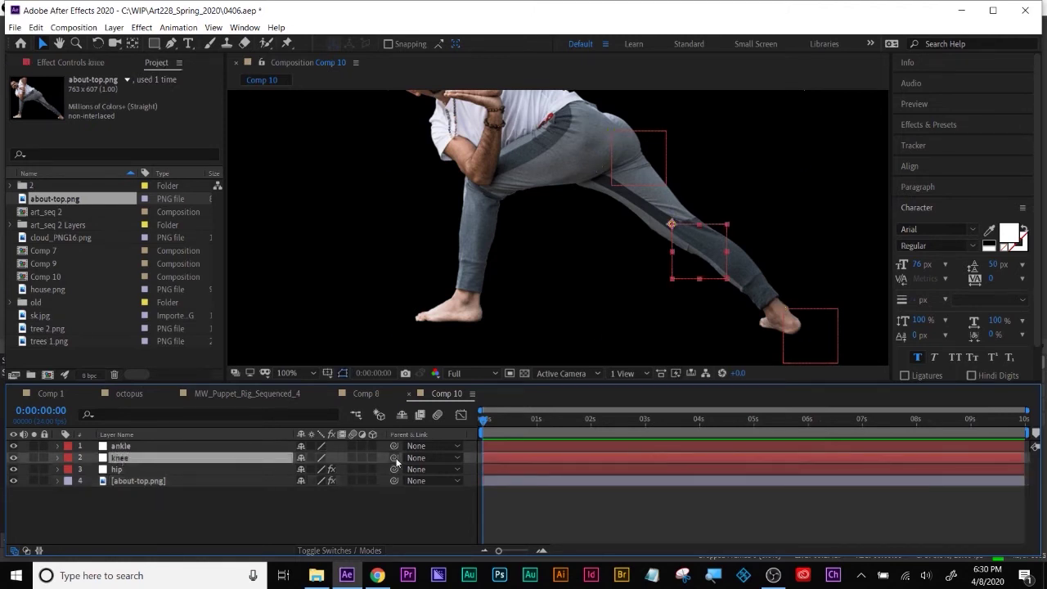
drag(394, 457, 119, 470)
click(120, 445)
drag(393, 446, 127, 458)
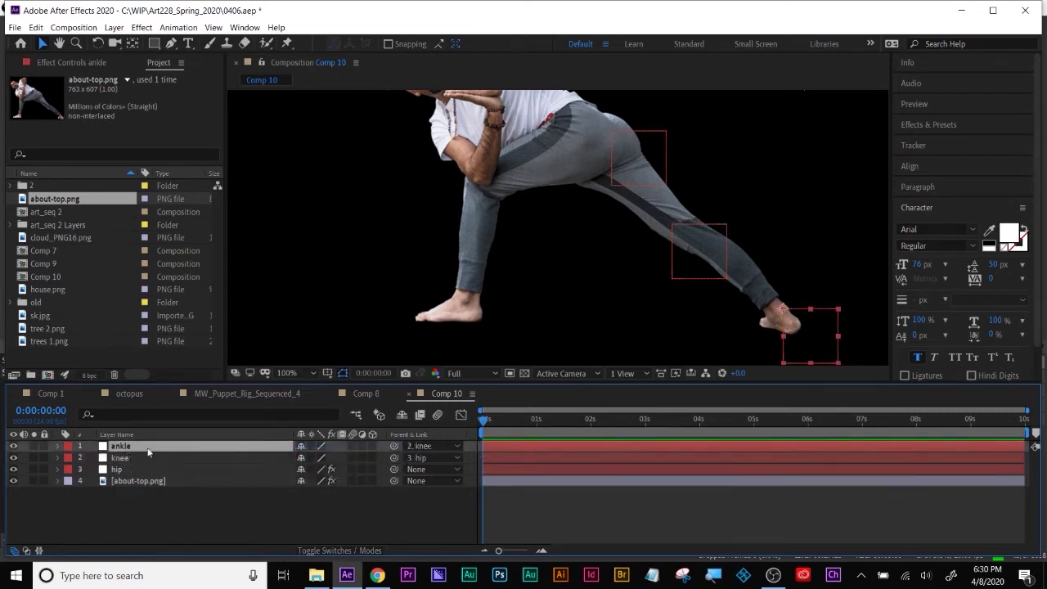
Test the rig by moving the knee null's Position, then undo the move
click(126, 457)
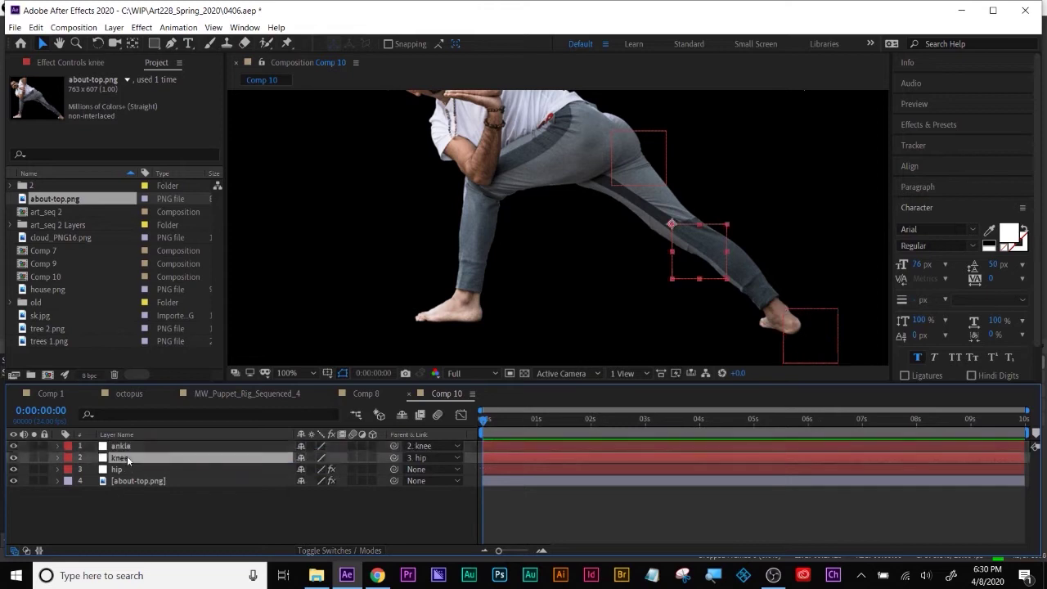
key(p)
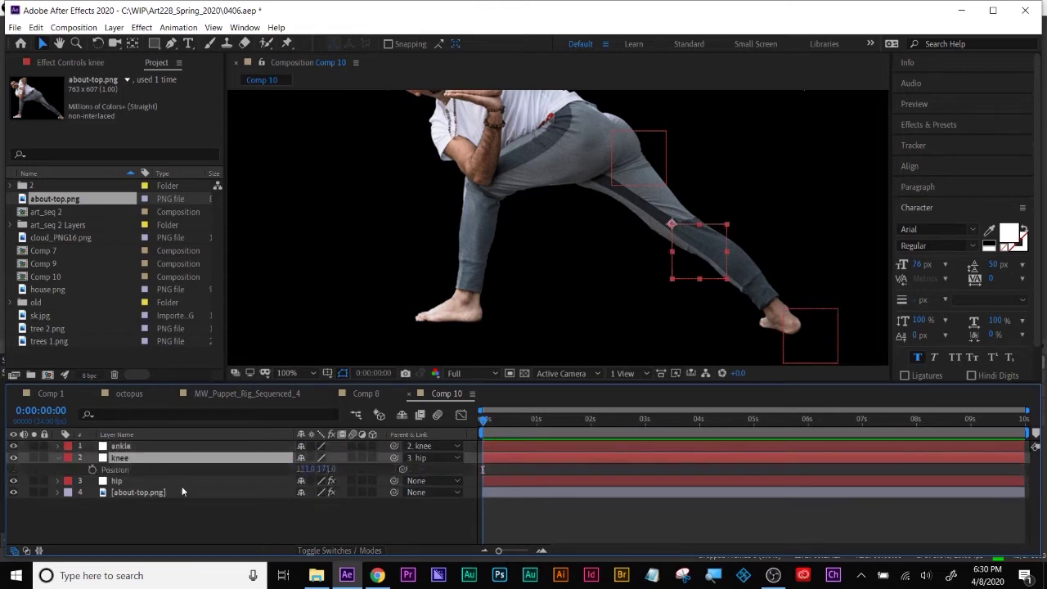
drag(305, 468, 274, 470)
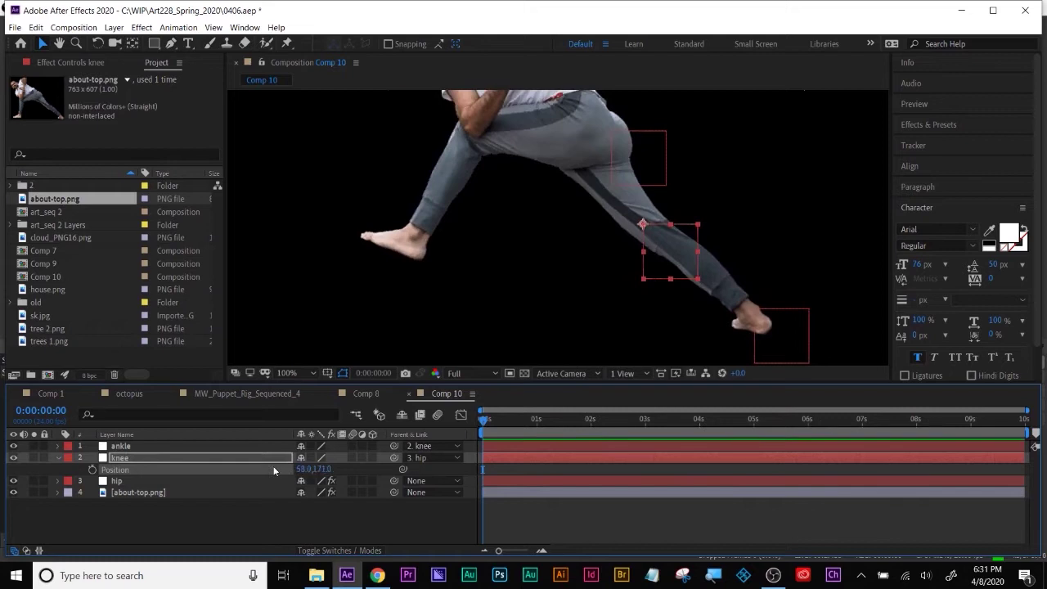
key(ctrl+z)
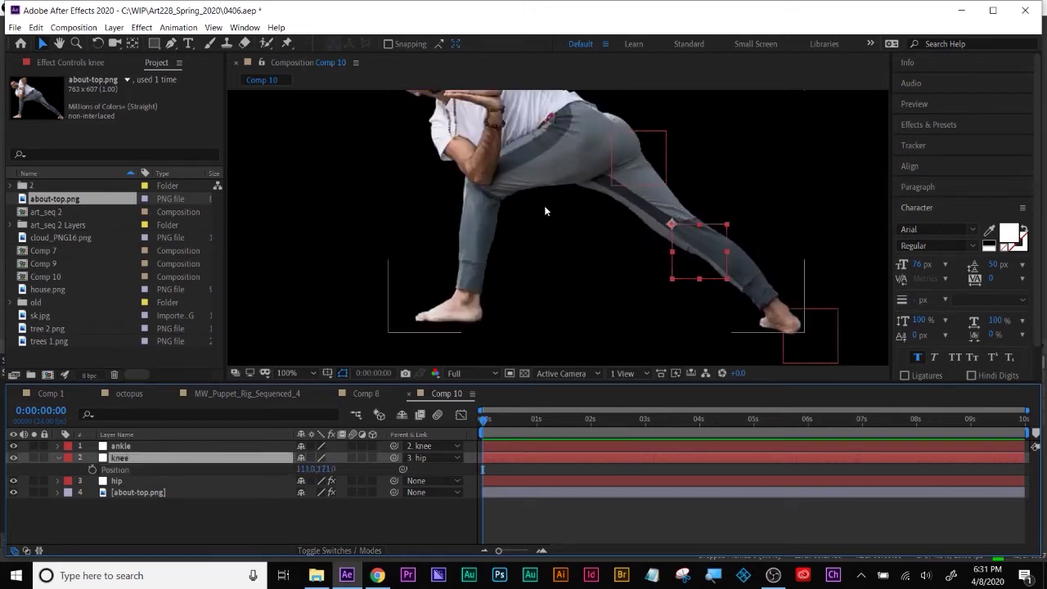
Add puppet pins on the figure's left hand, chest and head in about-top.png
scroll(547, 206, down, 2)
click(287, 43)
click(121, 494)
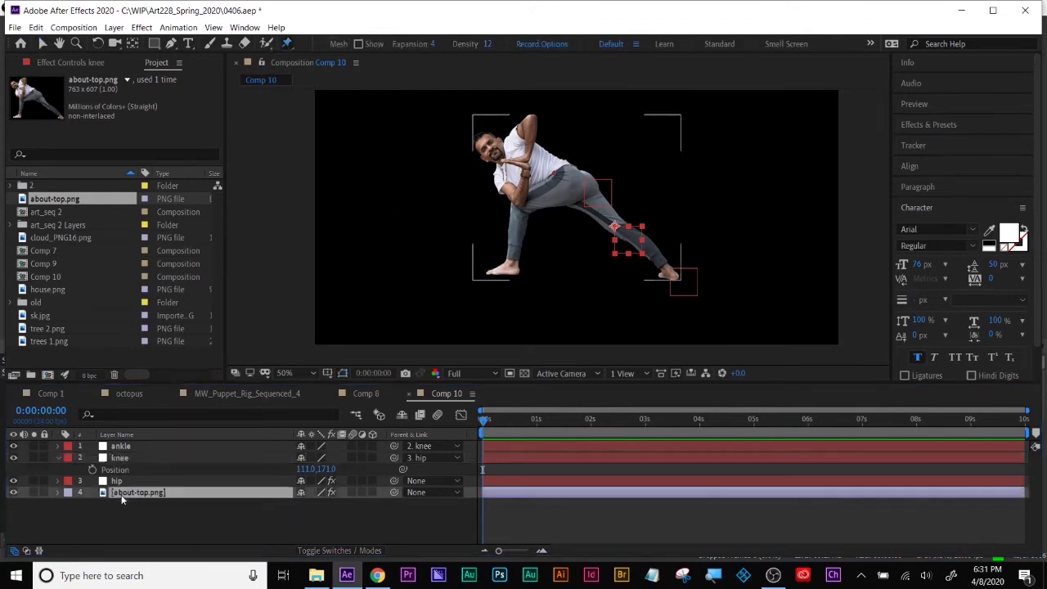
click(522, 204)
click(533, 172)
click(480, 142)
Move the knee null to bend the leg and rotate the ankle null 16°
click(122, 459)
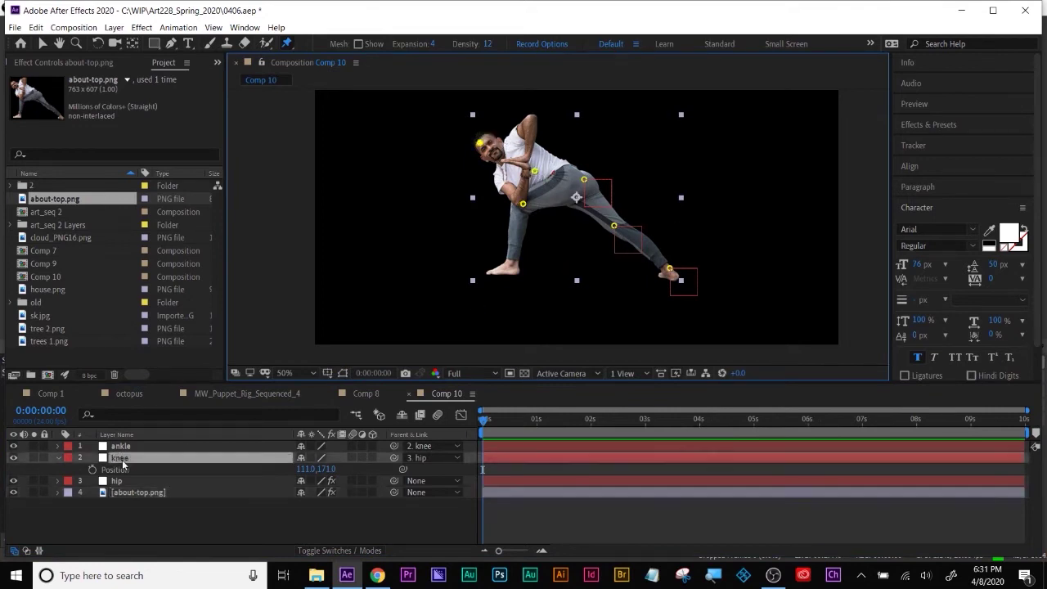
drag(305, 469, 290, 484)
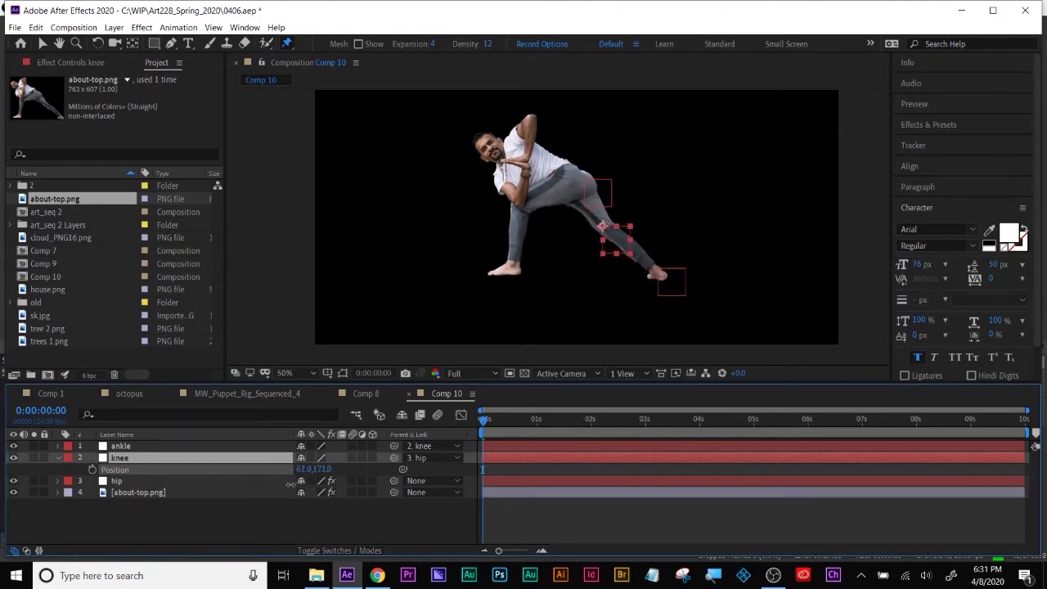
key(Return)
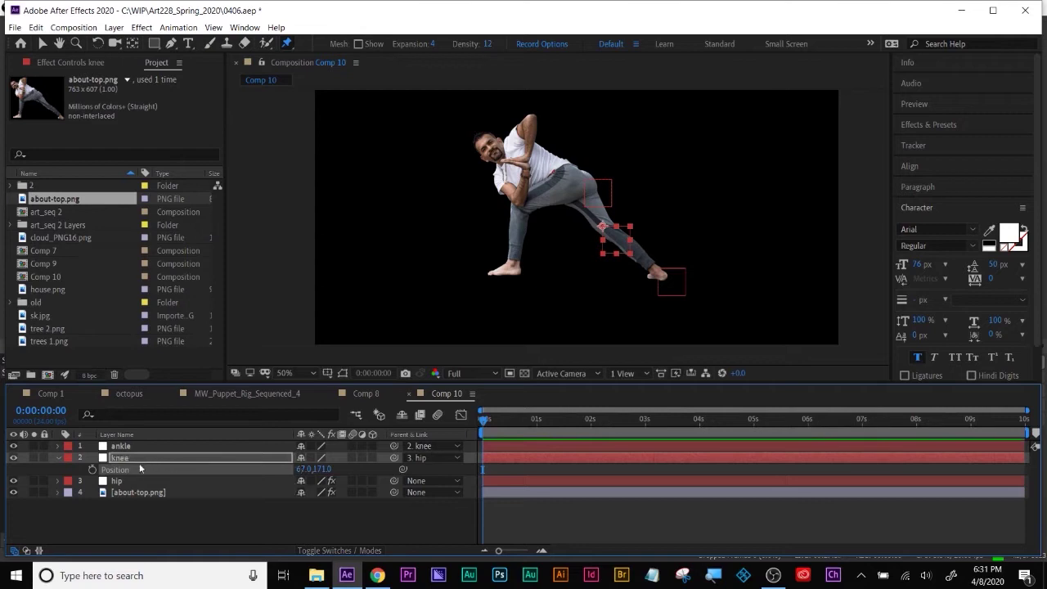
key(shift+Tab)
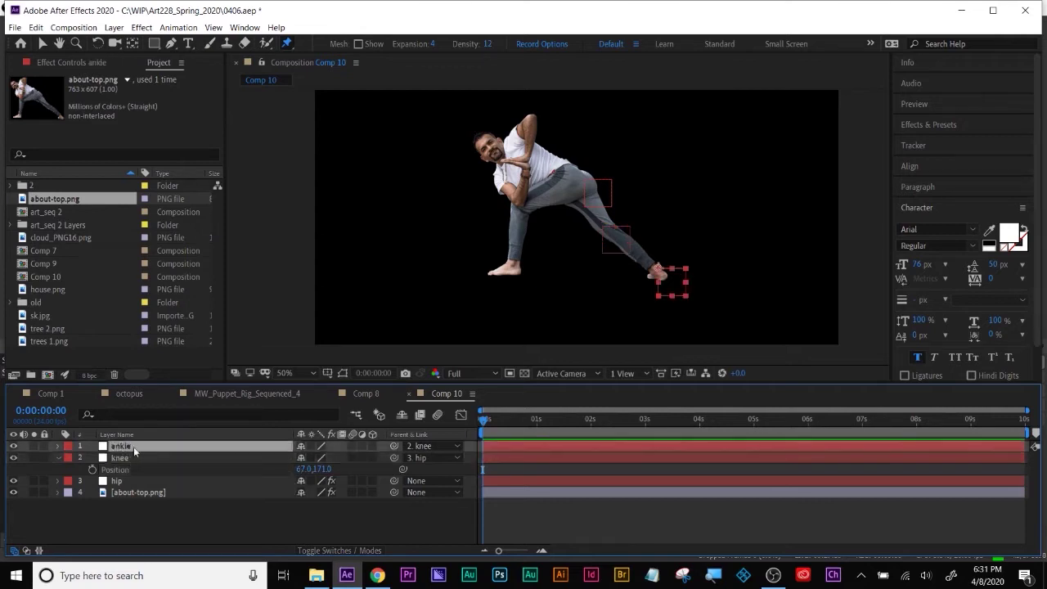
key(Return)
key(r)
drag(299, 462, 322, 462)
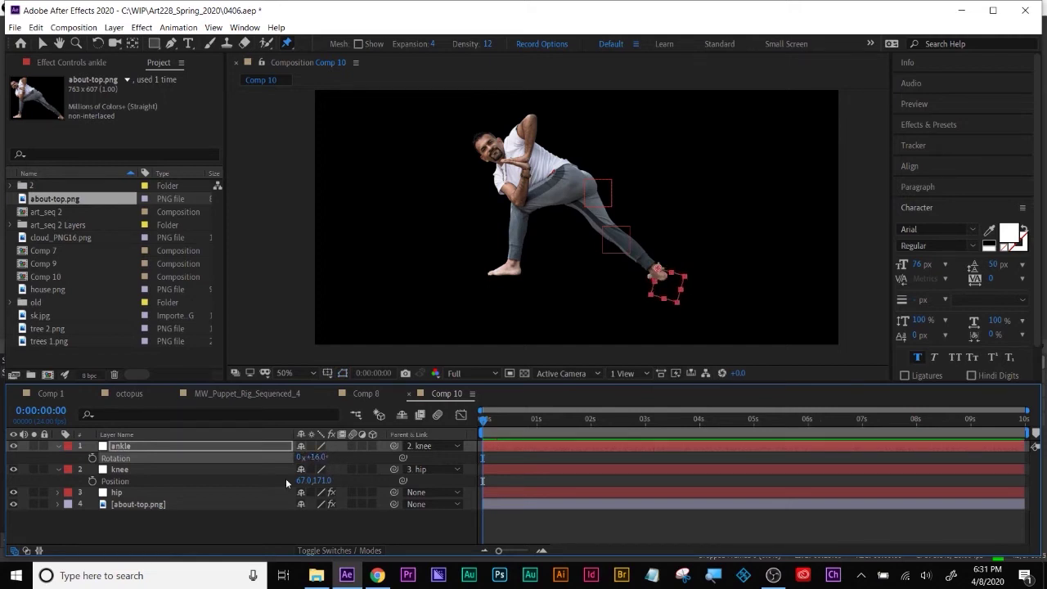
Rotate the knee null to bend the lower leg further
click(119, 469)
key(r)
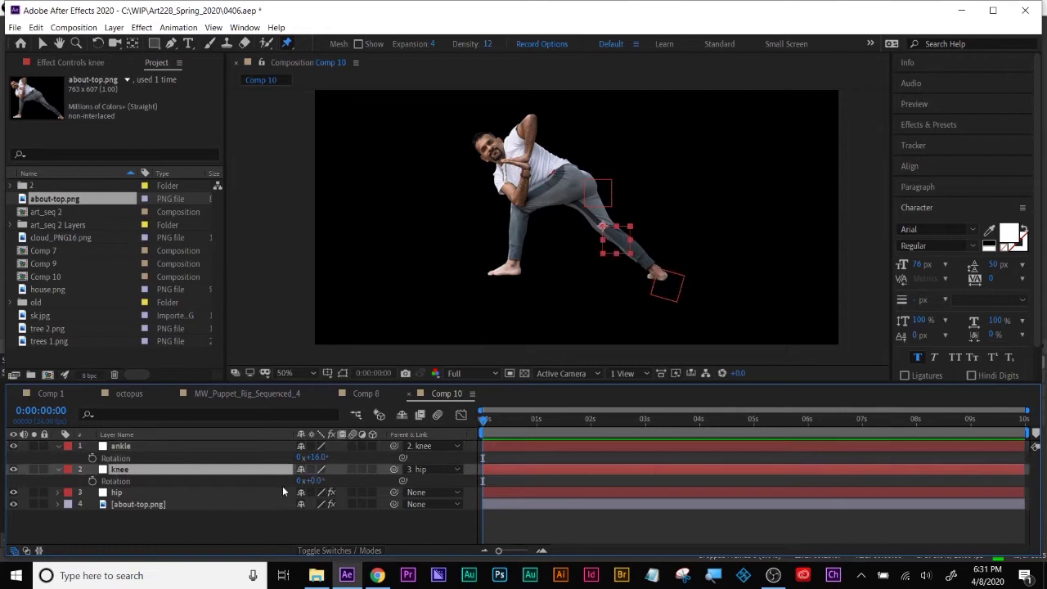
mouse_move(314, 482)
mouse_down()
mouse_move(323, 481)
mouse_move(304, 482)
mouse_up()
scroll(612, 269, up, 2)
drag(781, 281, 583, 211)
key(ctrl+p)
click(311, 481)
mouse_move(311, 481)
mouse_down()
mouse_move(288, 481)
mouse_move(335, 480)
mouse_move(295, 481)
mouse_up()
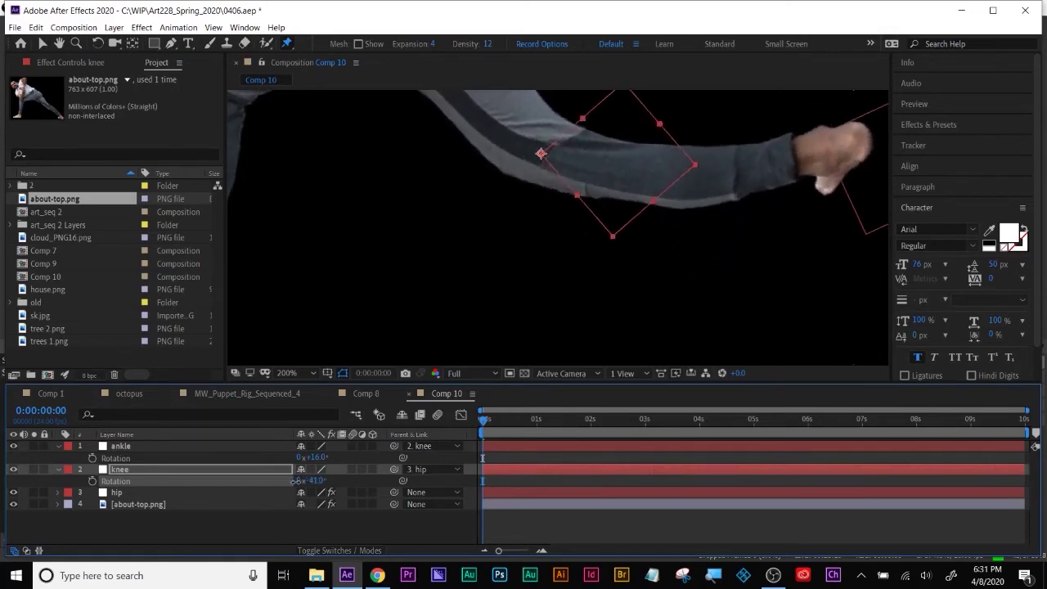
Shift the knee null's Position left and pan the view over the leg
key(p)
drag(299, 481, 262, 493)
key(space)
drag(540, 228, 597, 317)
key(ctrl+p)
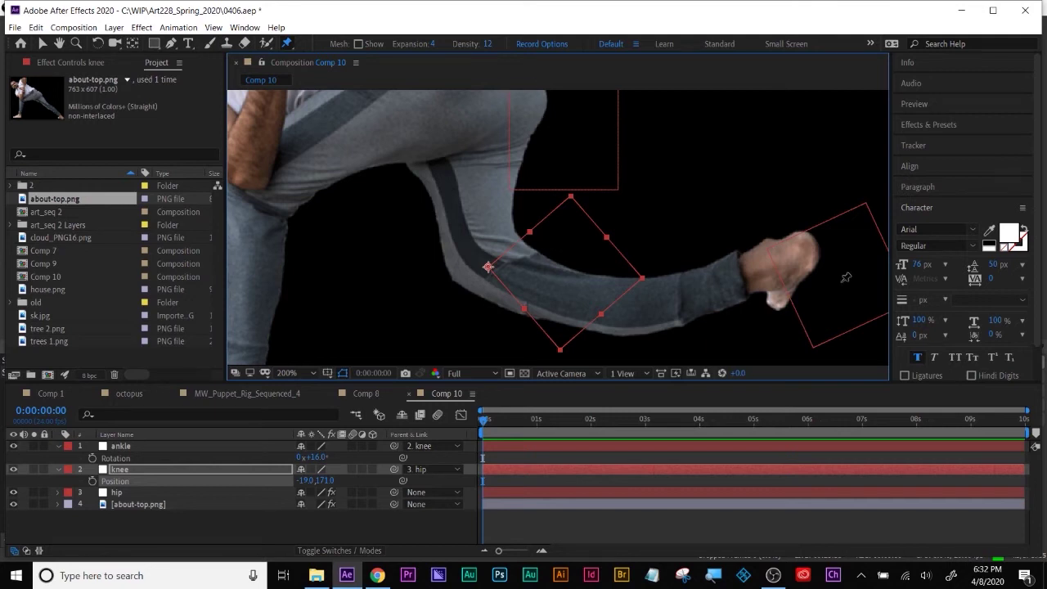
click(51, 394)
click(43, 43)
double_click(496, 201)
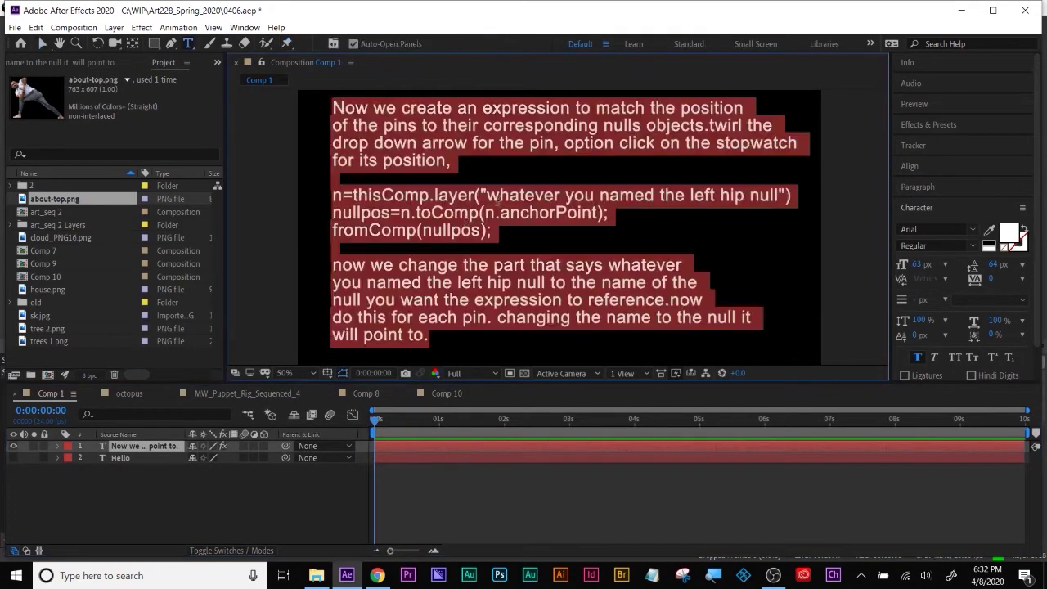
drag(485, 194, 780, 194)
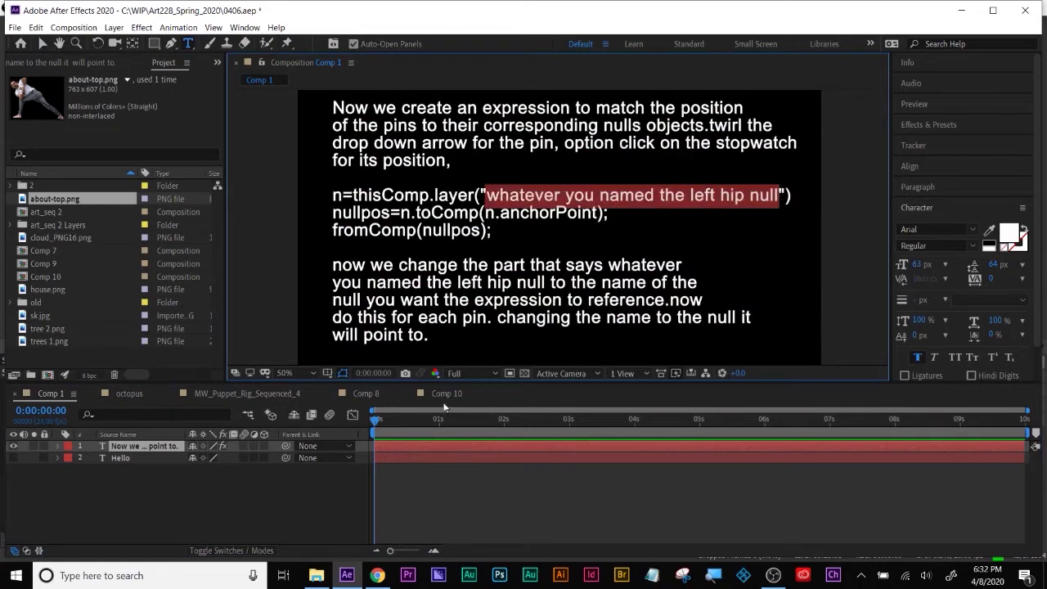
click(454, 394)
scroll(643, 232, down, 3)
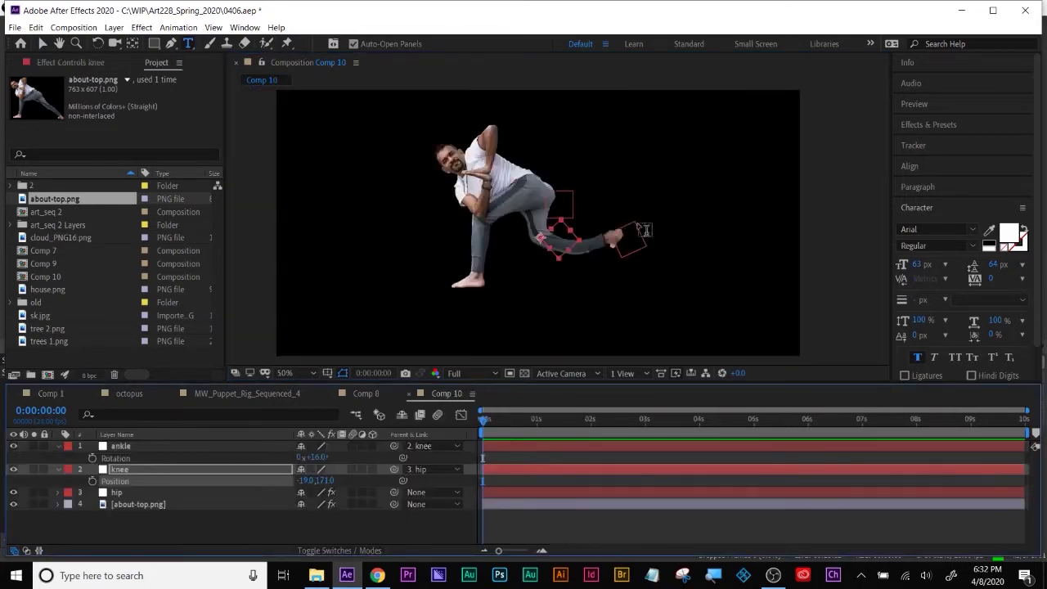
Select the yoga photo with the Puppet Position Pin tool and set mesh Density to 12
scroll(644, 231, up, 4)
click(643, 229)
click(519, 156)
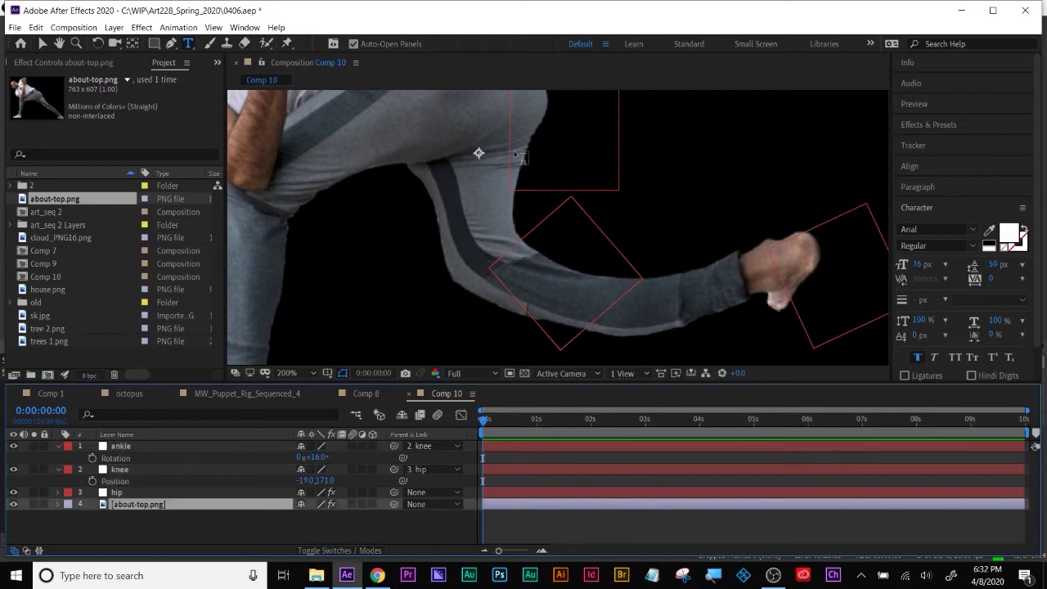
click(287, 42)
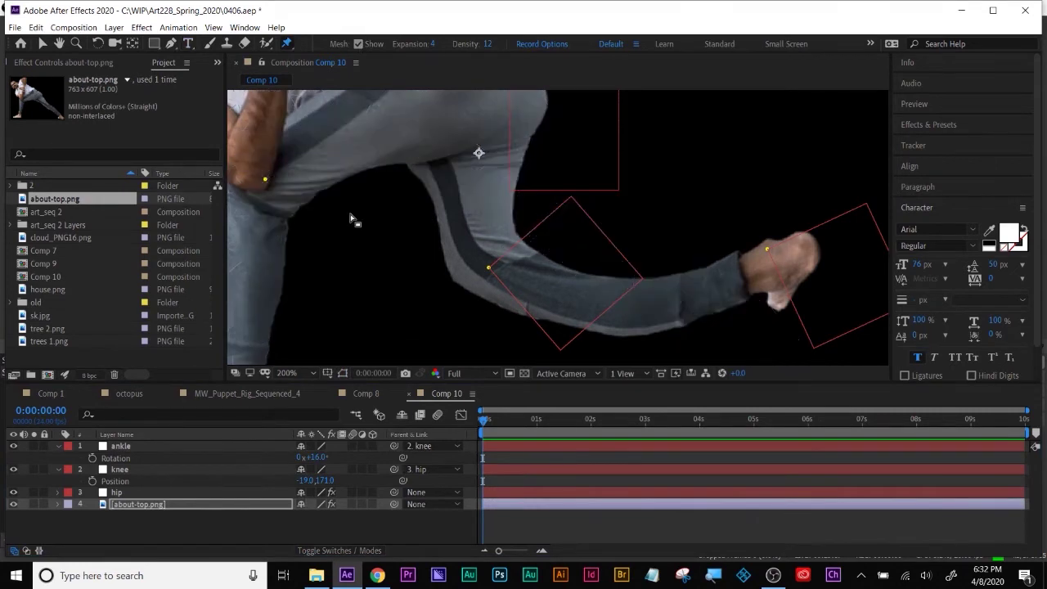
drag(282, 263, 422, 282)
drag(487, 47, 441, 47)
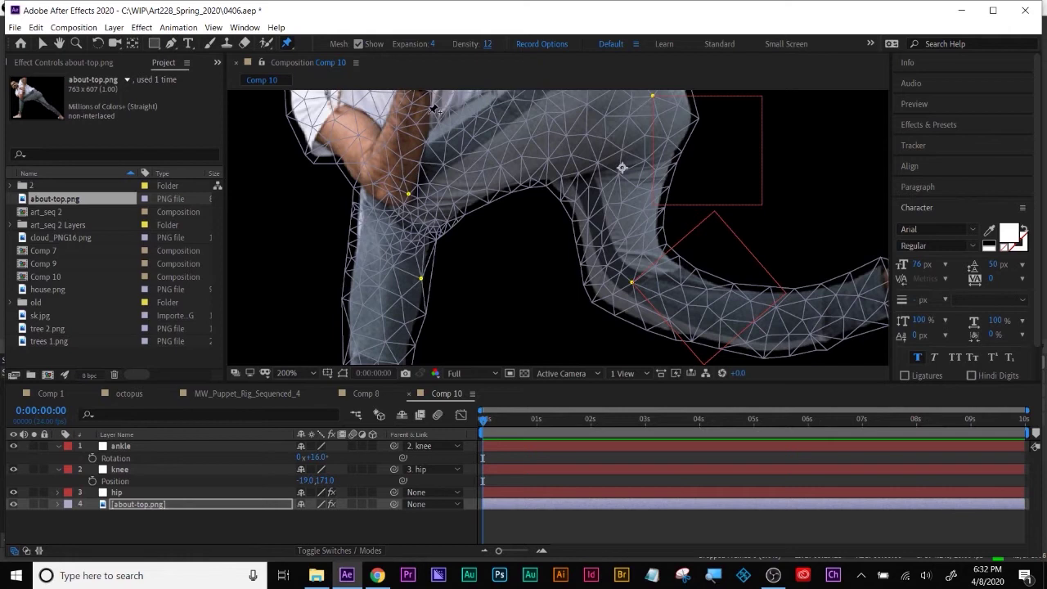
key(comma)
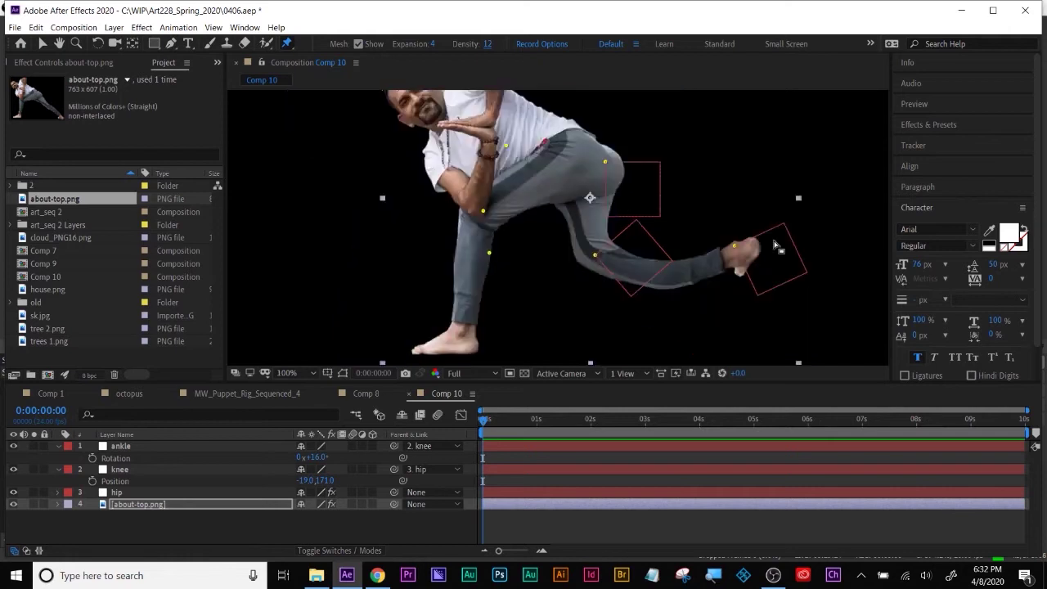
Add starch pins on the bent knee and shin, and set Expansion to 3
click(287, 45)
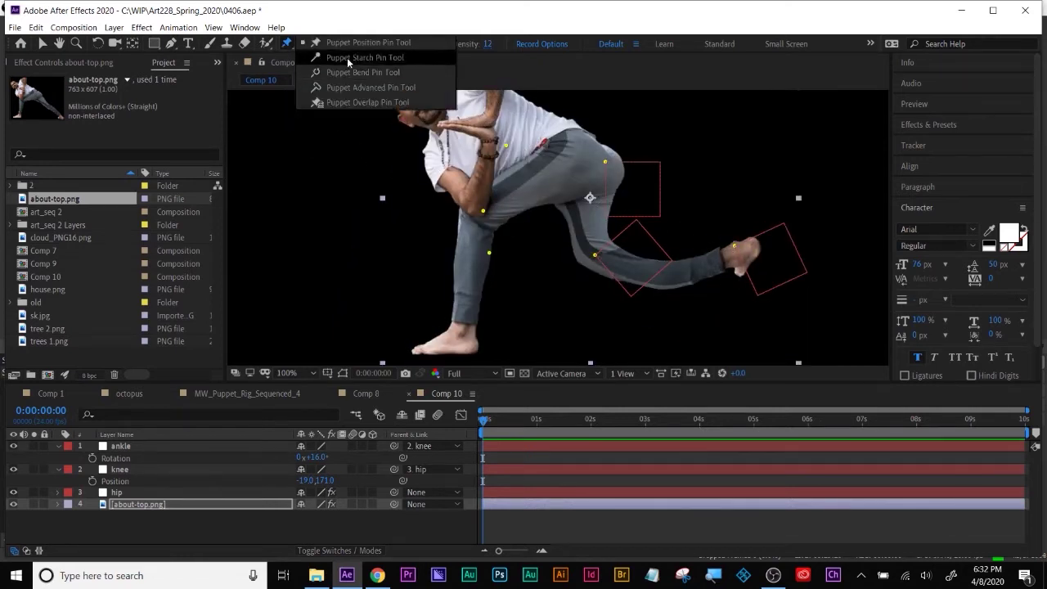
click(350, 58)
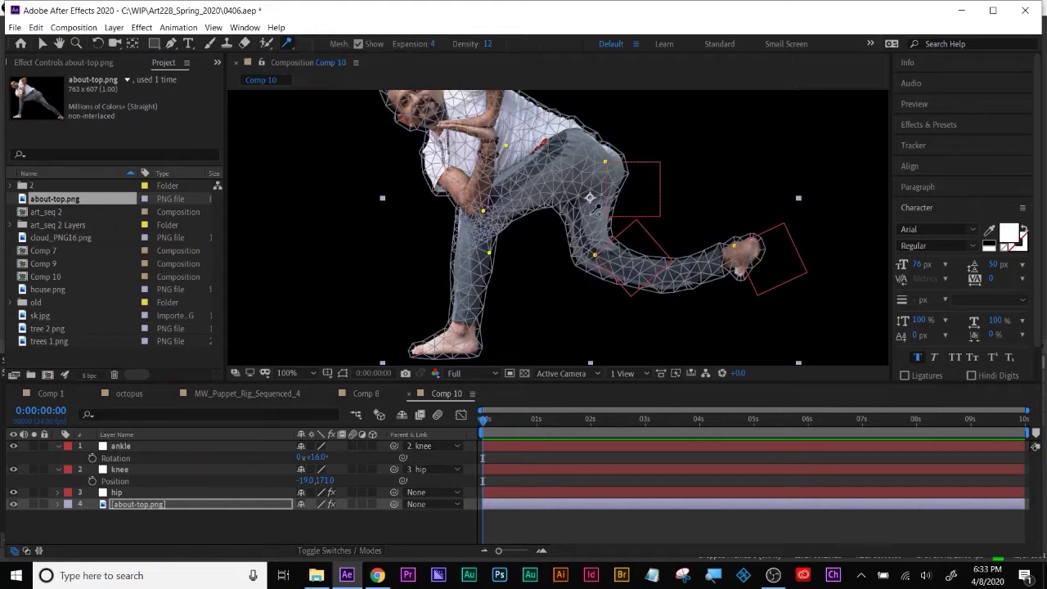
click(592, 213)
click(669, 263)
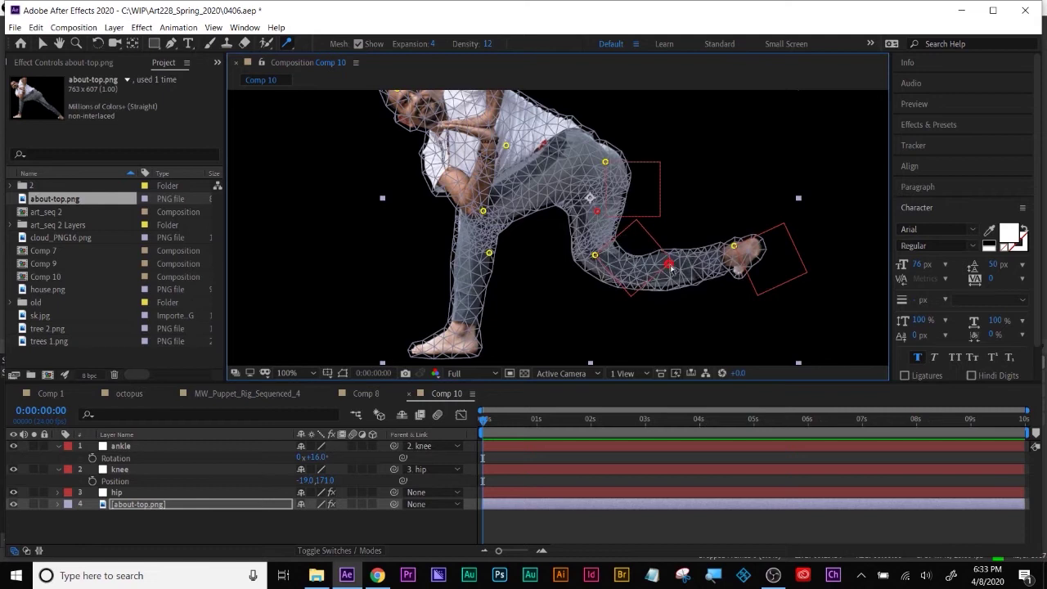
drag(432, 45, 413, 72)
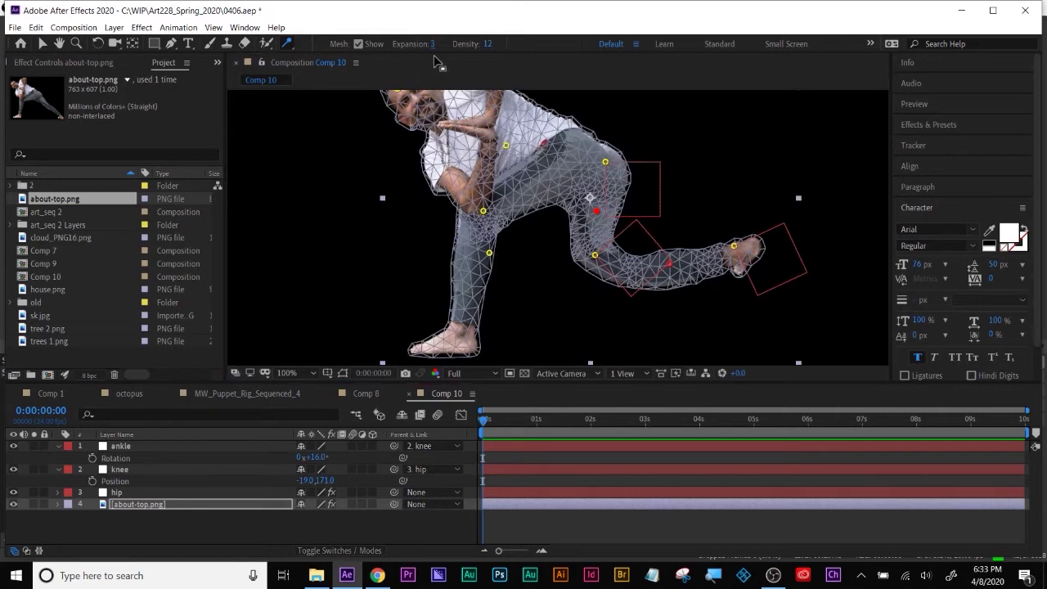
Add three more starch pins around the knee and along the shin, then reveal the pins
click(603, 209)
click(622, 264)
click(694, 265)
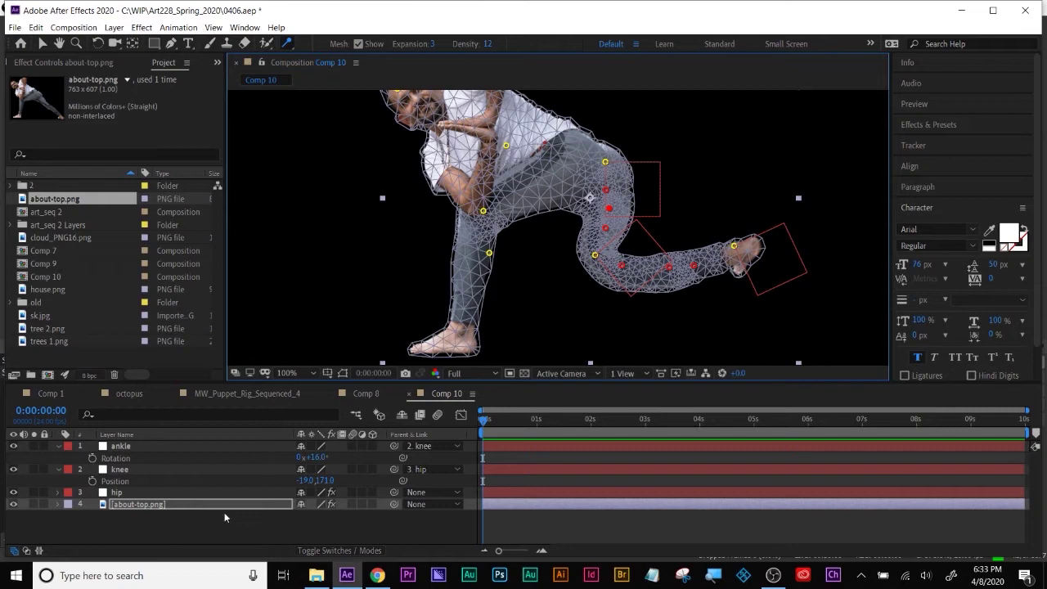
key(u)
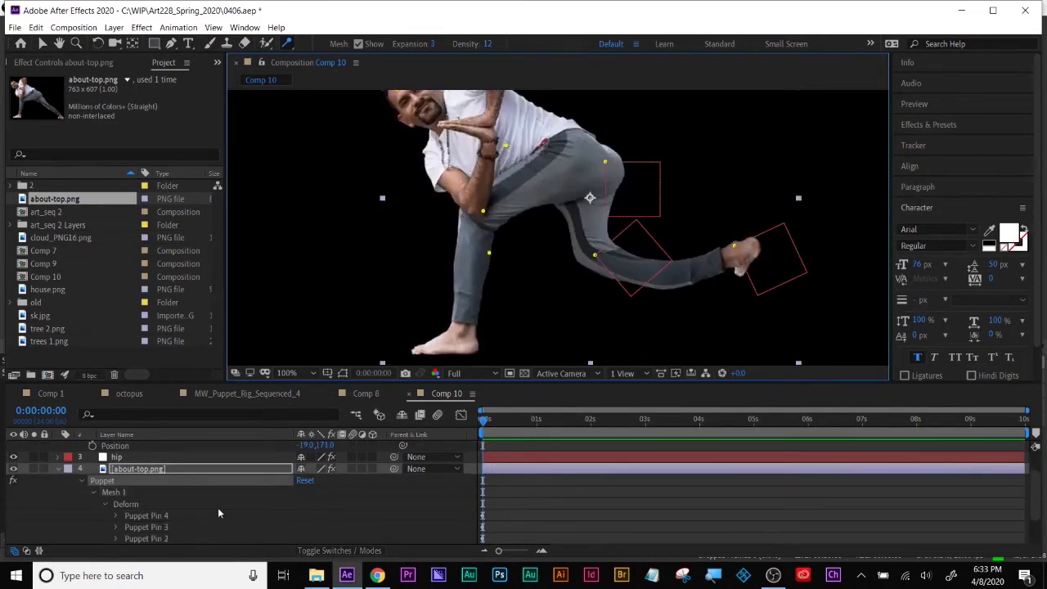
Collapse the photo and knee layers' properties and select the hip null
click(62, 479)
click(59, 470)
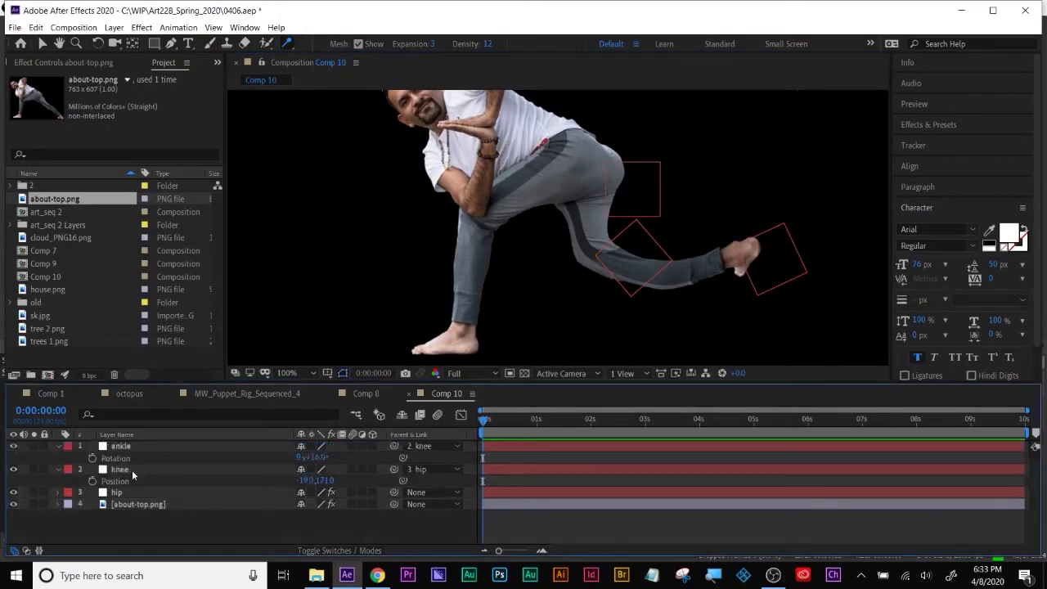
click(119, 469)
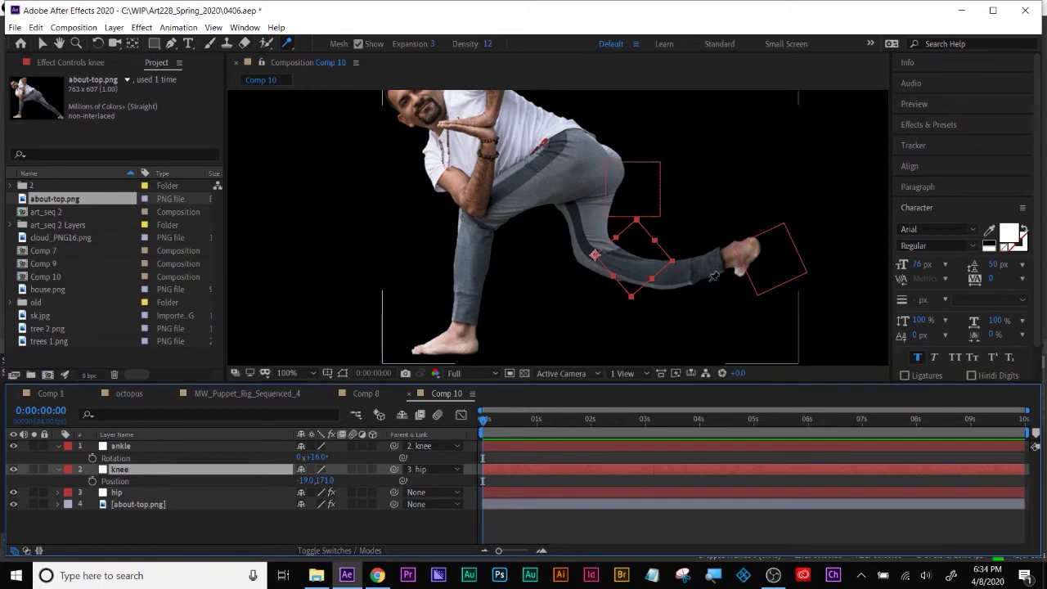
click(58, 470)
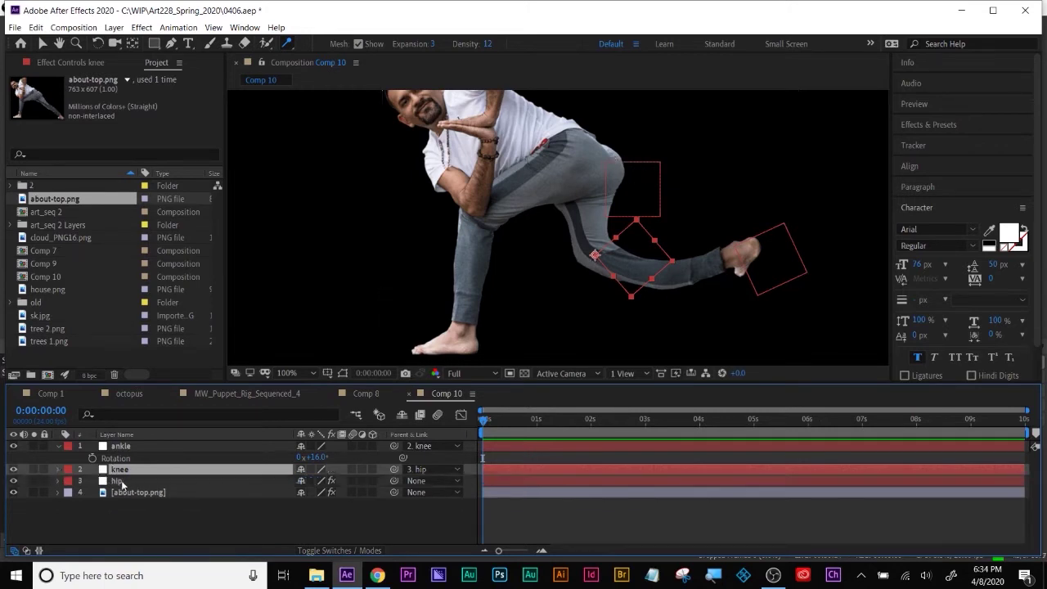
click(117, 482)
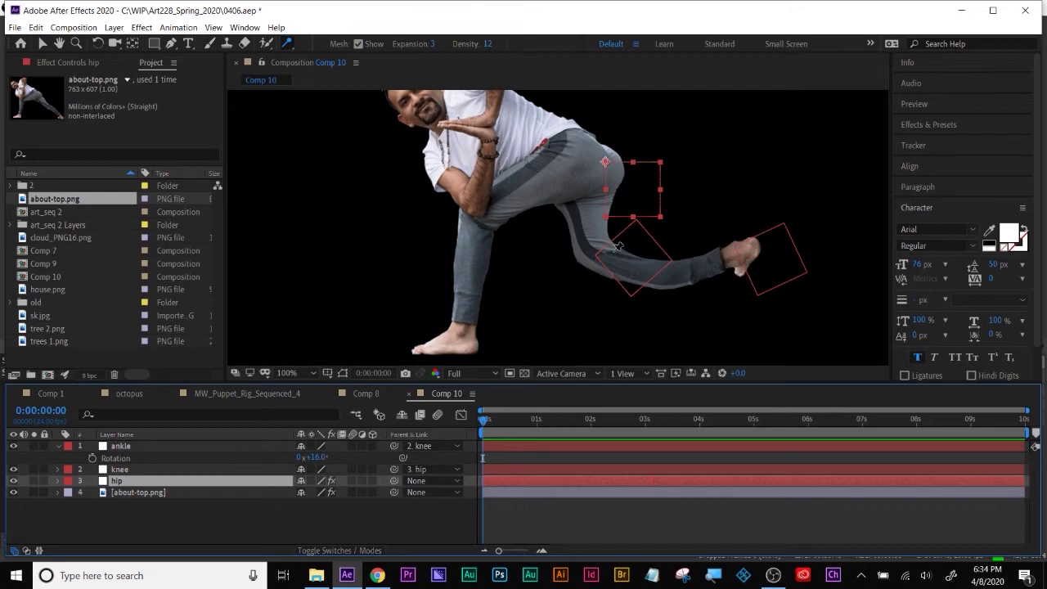
click(120, 445)
click(117, 482)
Keyframe the hip null's Rotation at -57° at 0:00:00:00 and 21° at 0:00:01:22
key(r)
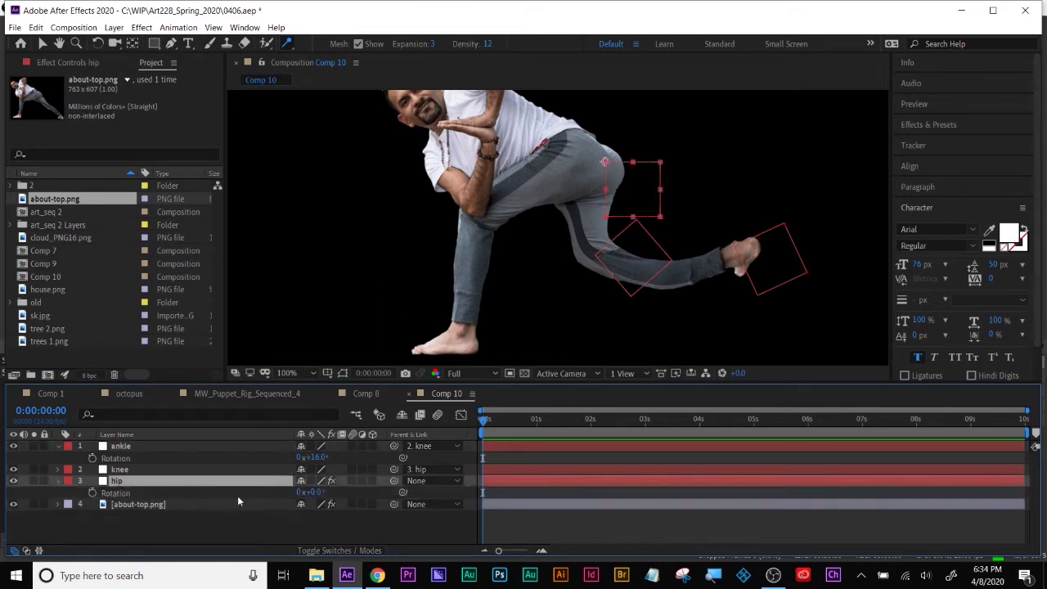
drag(299, 495, 275, 492)
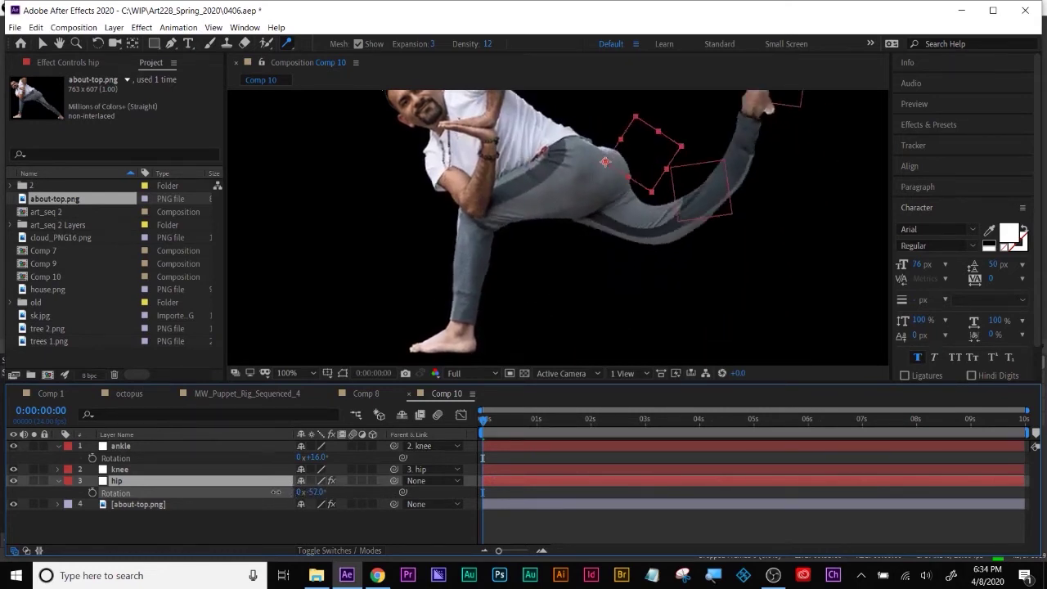
key(Return)
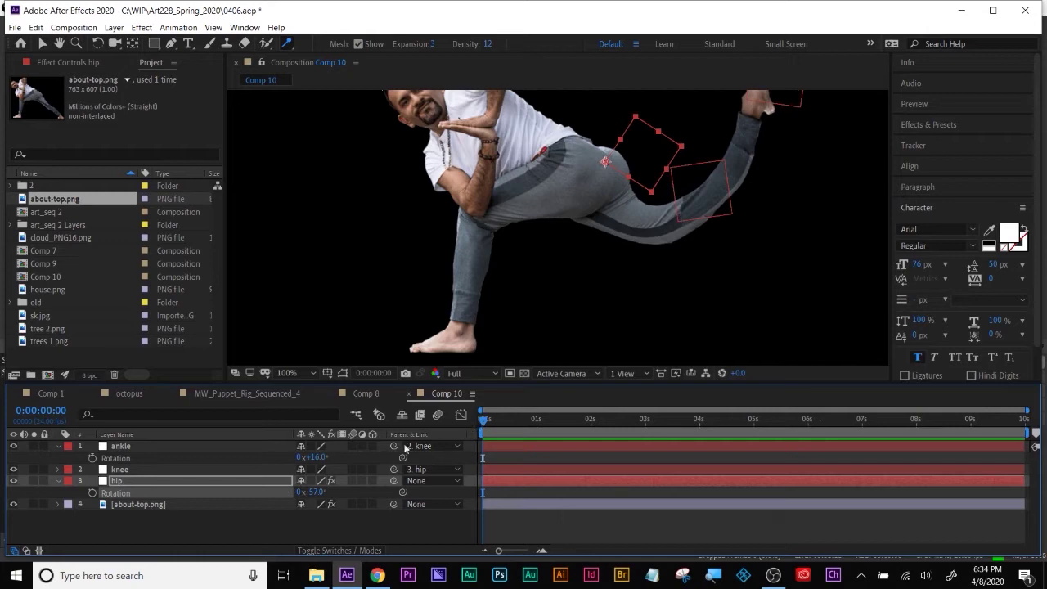
click(92, 494)
click(587, 420)
drag(307, 492, 371, 494)
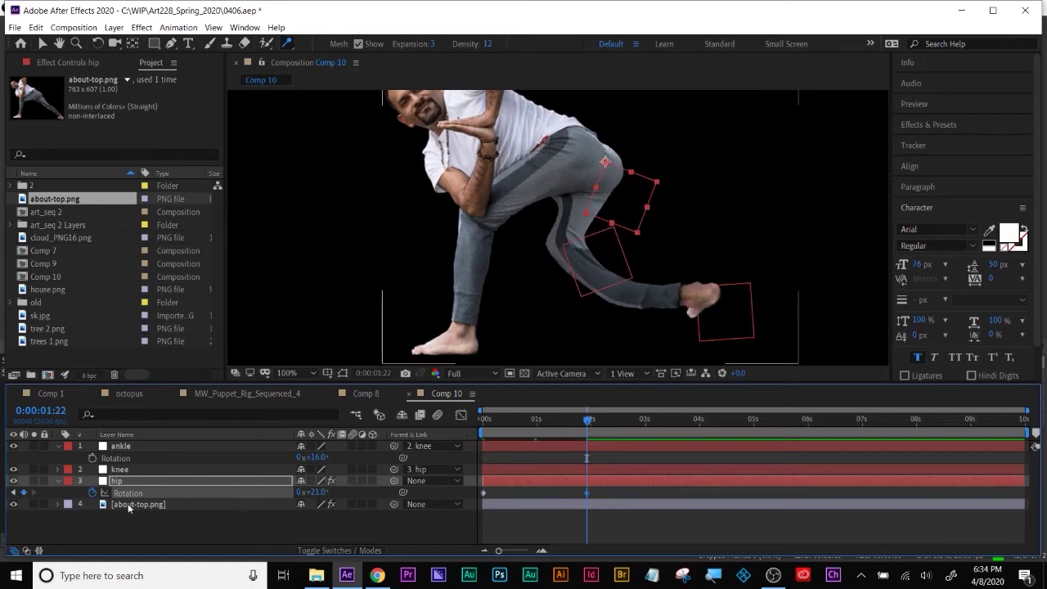
Keyframe the knee null's rotation, bending the lower leg down by about 0:00:02:01
click(118, 469)
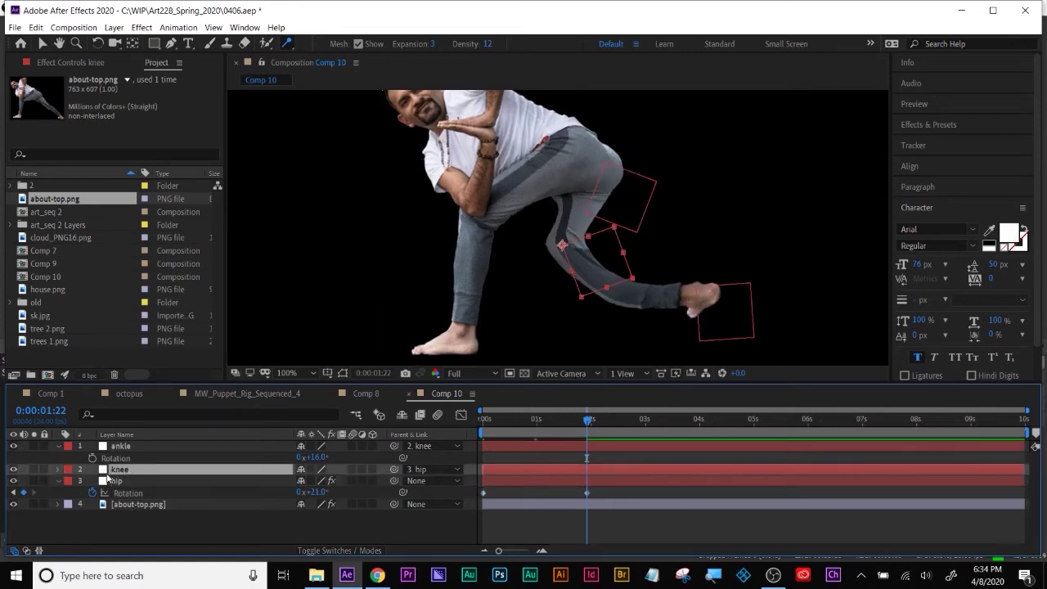
key(r)
drag(591, 422, 527, 422)
key(e)
click(125, 527)
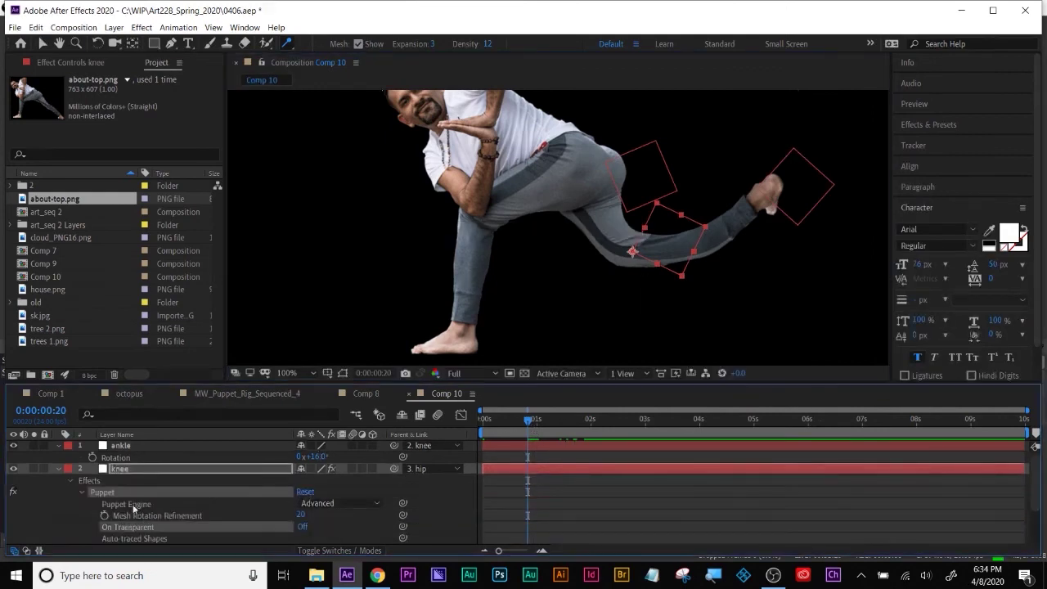
key(r)
drag(527, 420, 616, 422)
drag(323, 482, 394, 491)
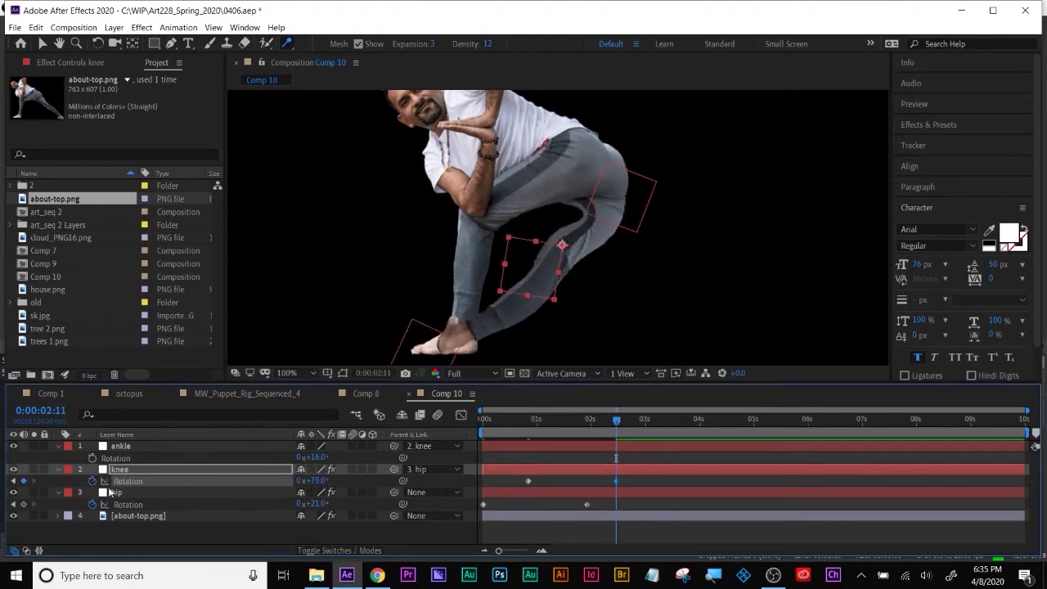
Keyframe the ankle null's position from 0:00:02:05, moving it up and left by 0:00:03:12
click(120, 446)
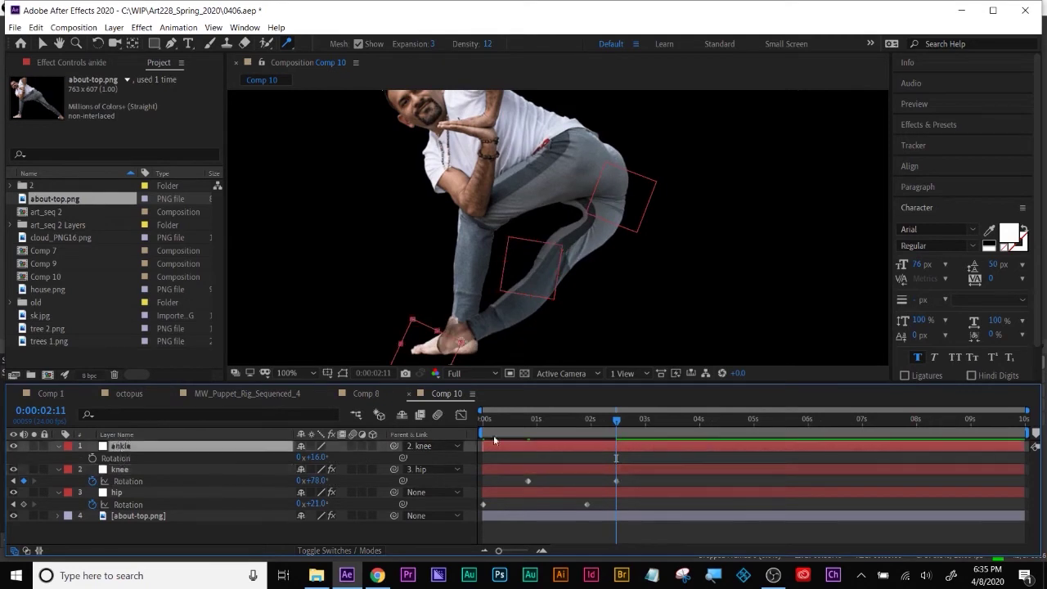
drag(579, 422, 602, 422)
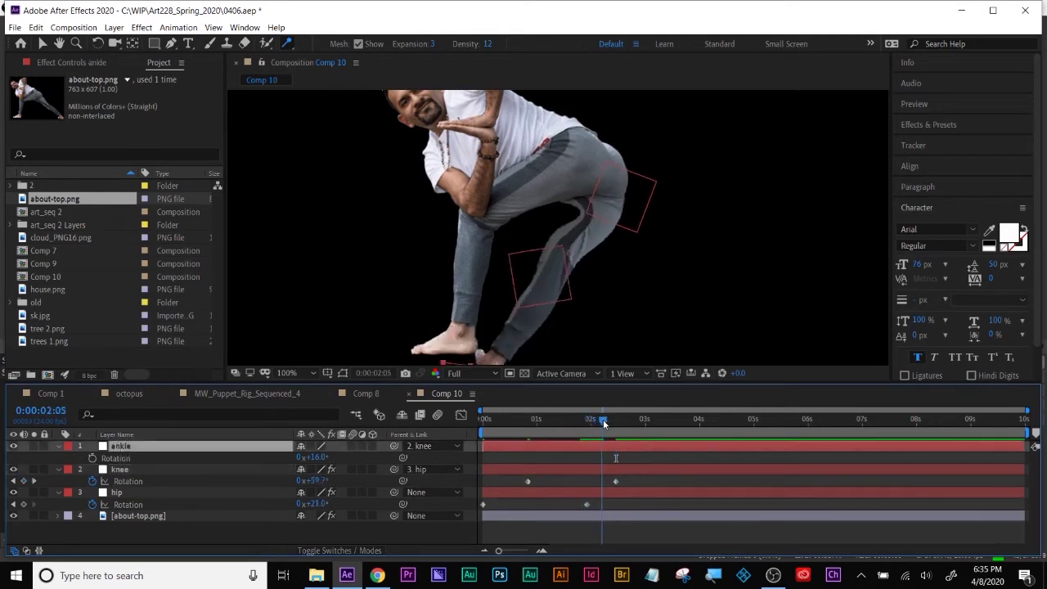
click(277, 460)
click(93, 457)
click(672, 418)
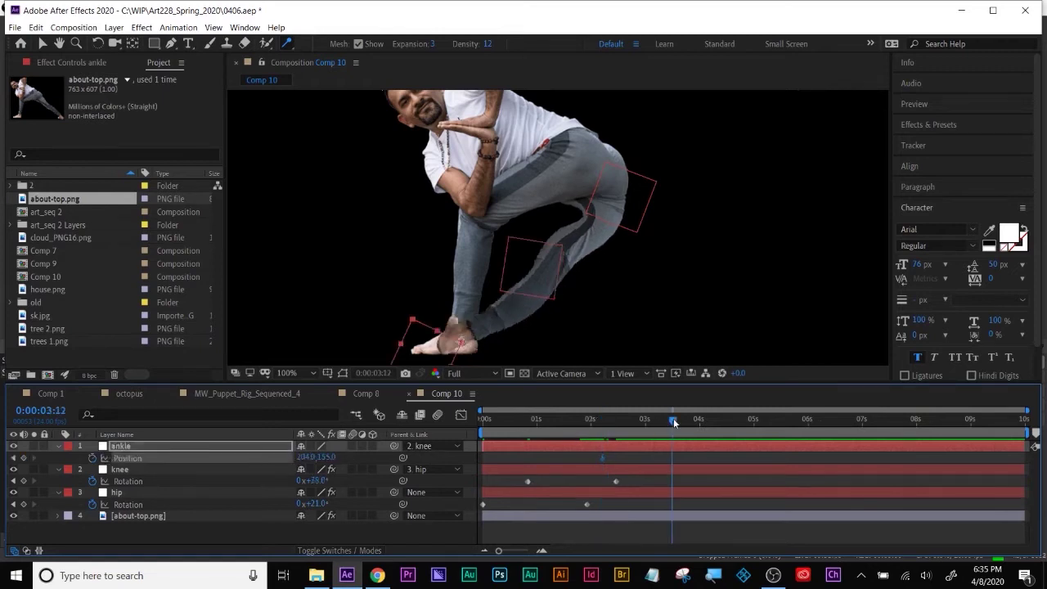
drag(334, 457, 630, 441)
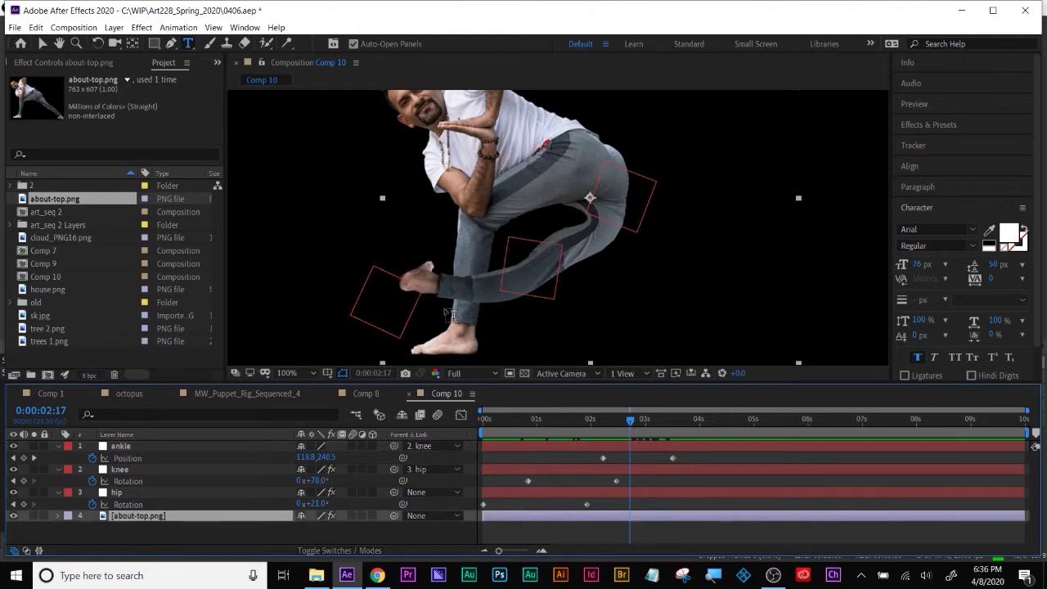
Add a hip position keyframe that shifts the hip to lower the leg
drag(310, 503, 136, 488)
key(p)
drag(310, 491, 233, 488)
key(shift+slash)
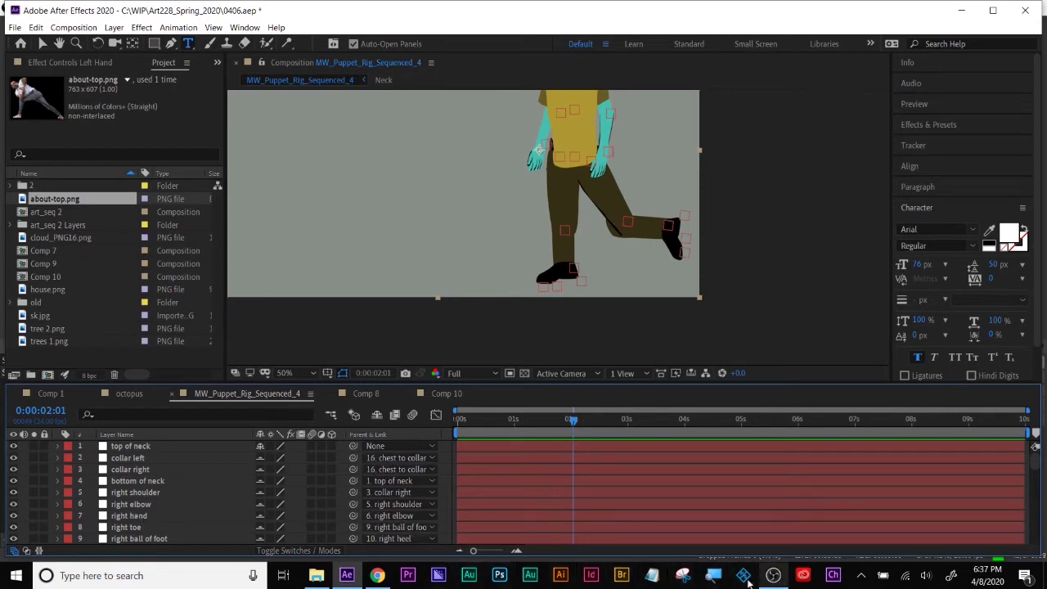
click(712, 576)
click(110, 458)
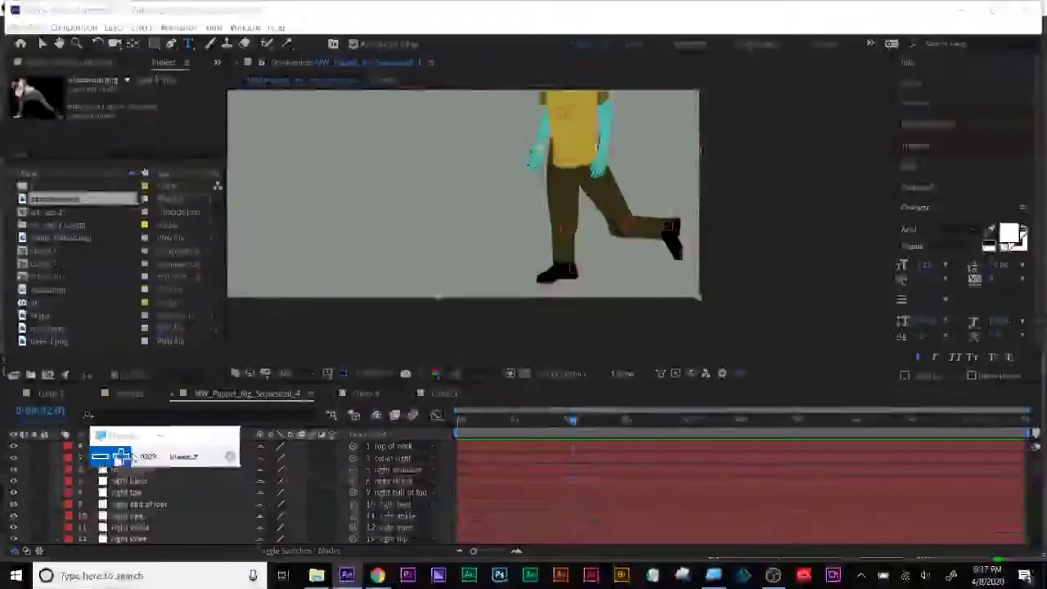
scroll(516, 246, up, 2)
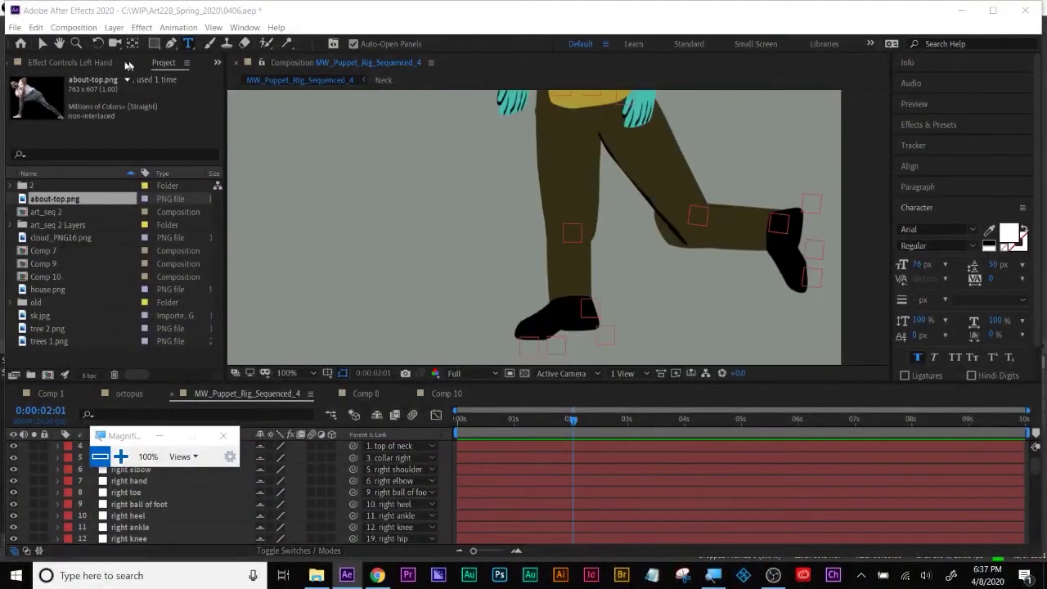
click(59, 43)
drag(603, 144, 611, 233)
scroll(620, 188, down, 2)
drag(608, 174, 635, 240)
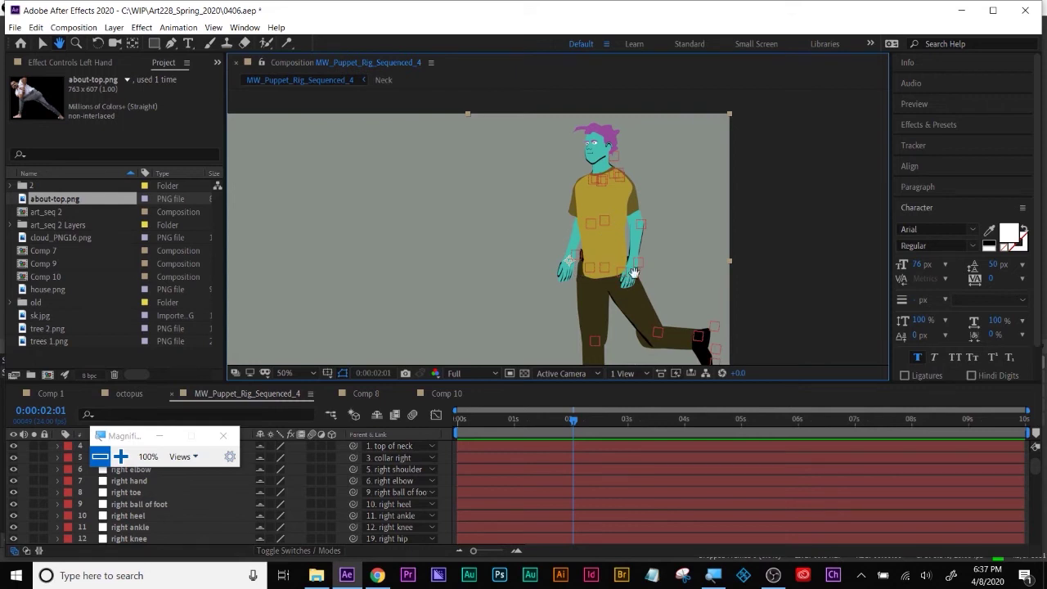
drag(621, 278, 628, 194)
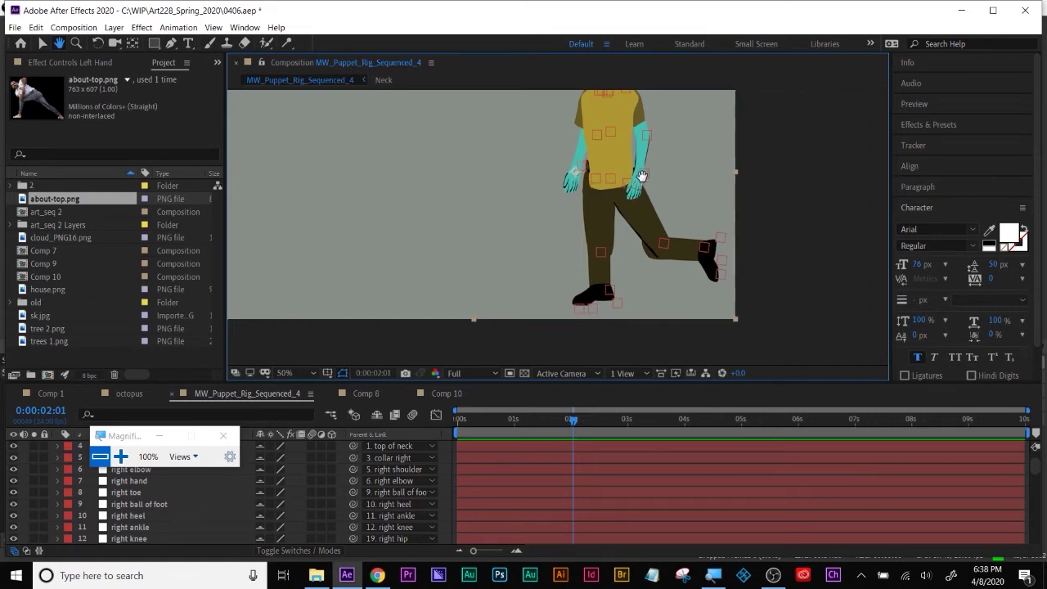
Pan the viewer down to show the puppet's purple-haired head, then close the Magnifier
drag(646, 130, 635, 214)
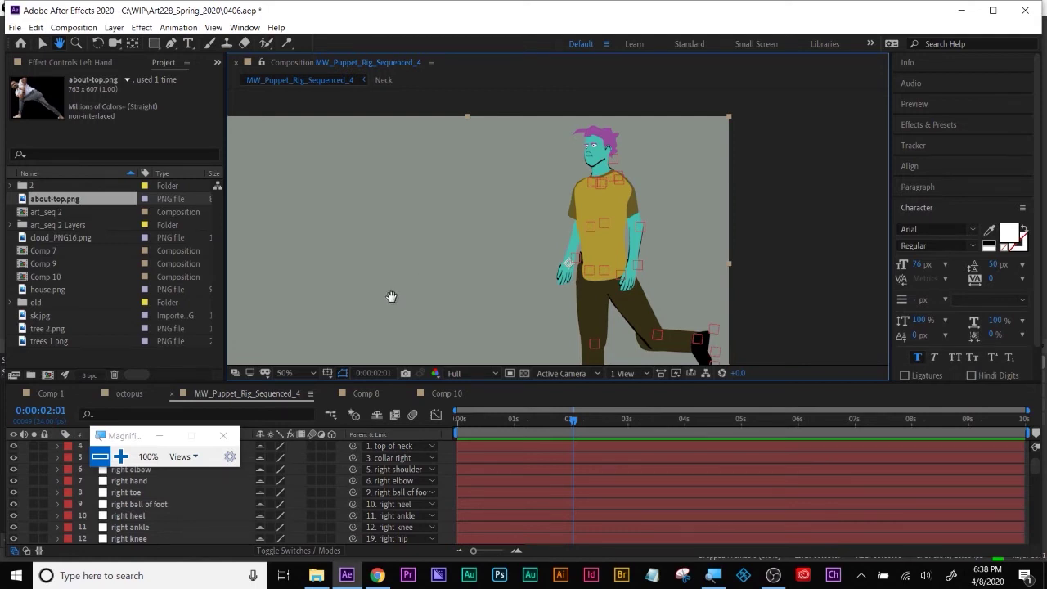
click(219, 444)
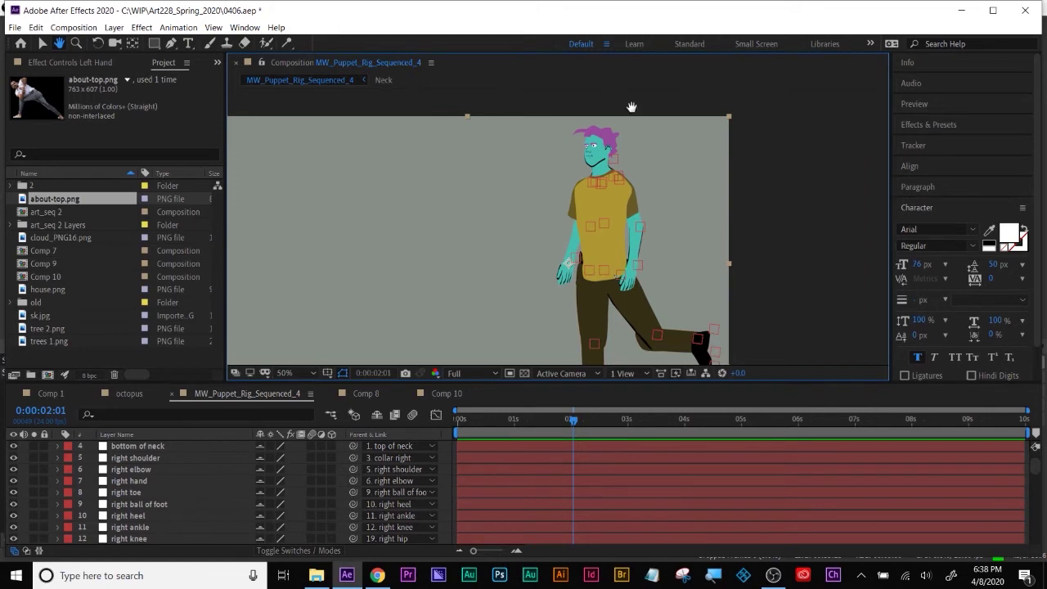
Cycle through octopus, Comp 10, Comp 8 and the puppet comp, ending on octopus's left tentacle
click(130, 395)
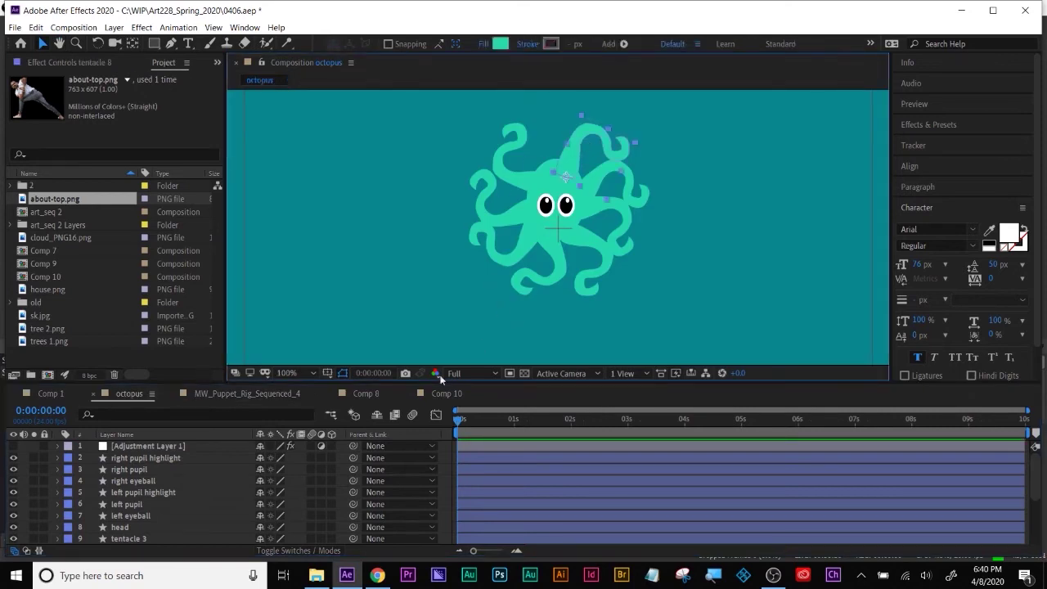
click(444, 393)
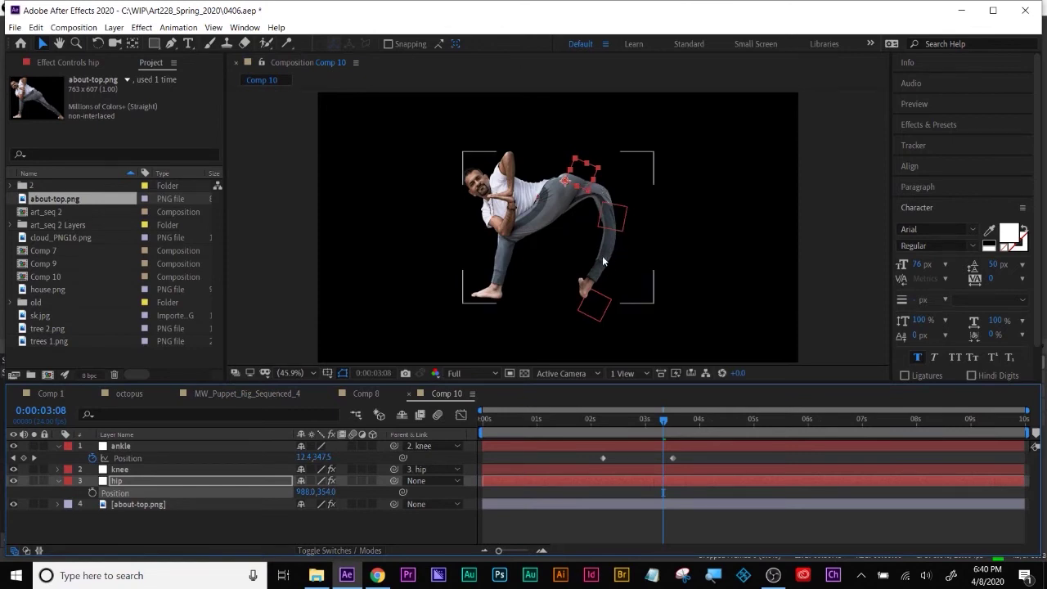
click(364, 393)
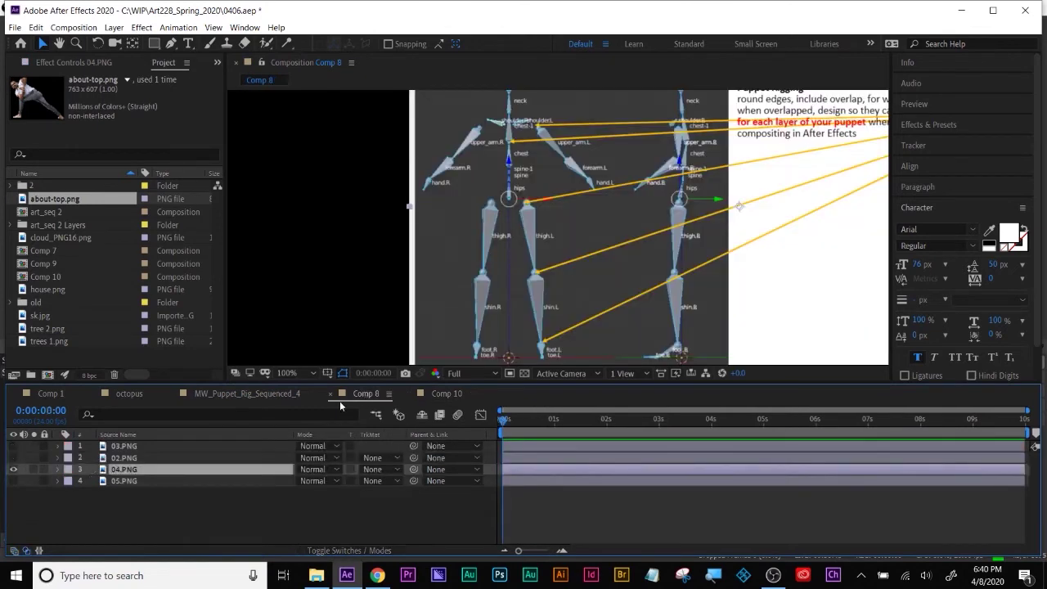
click(248, 393)
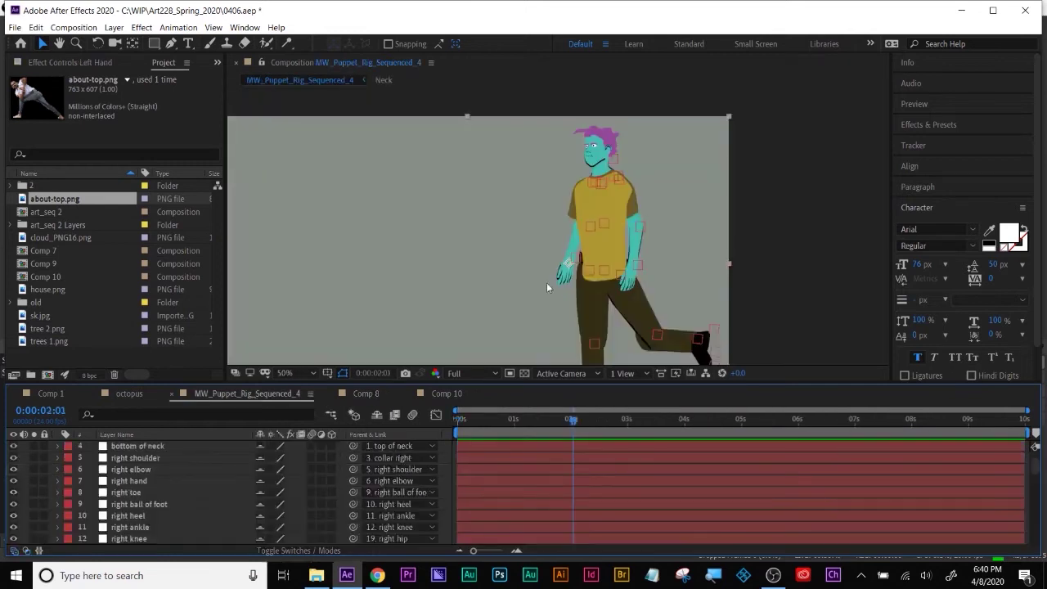
click(129, 393)
click(530, 243)
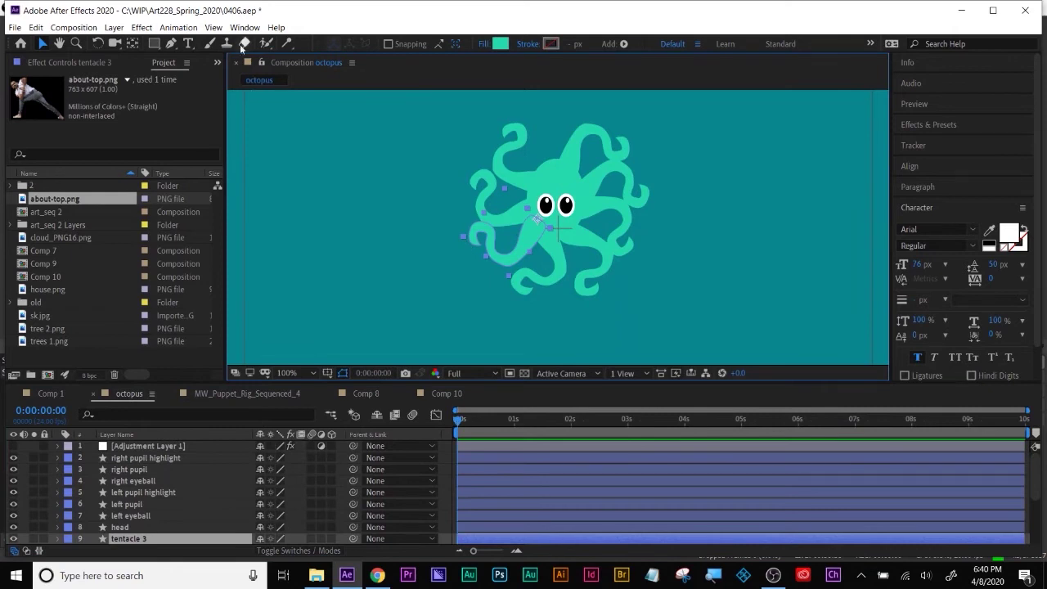
Pin the left tentacle at base, middle and tip, and drag the pins to curl it
drag(289, 43, 319, 48)
click(529, 228)
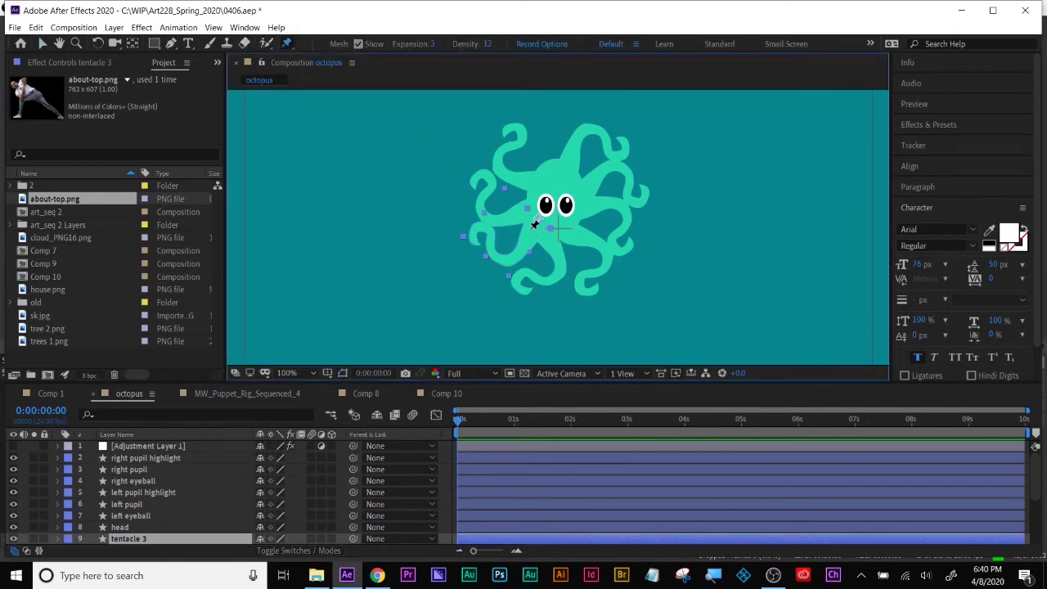
click(513, 258)
click(478, 232)
mouse_move(478, 231)
mouse_down()
mouse_move(476, 263)
mouse_move(466, 225)
mouse_up()
mouse_move(514, 259)
mouse_down()
mouse_move(481, 224)
mouse_move(502, 258)
mouse_up()
drag(531, 225, 532, 234)
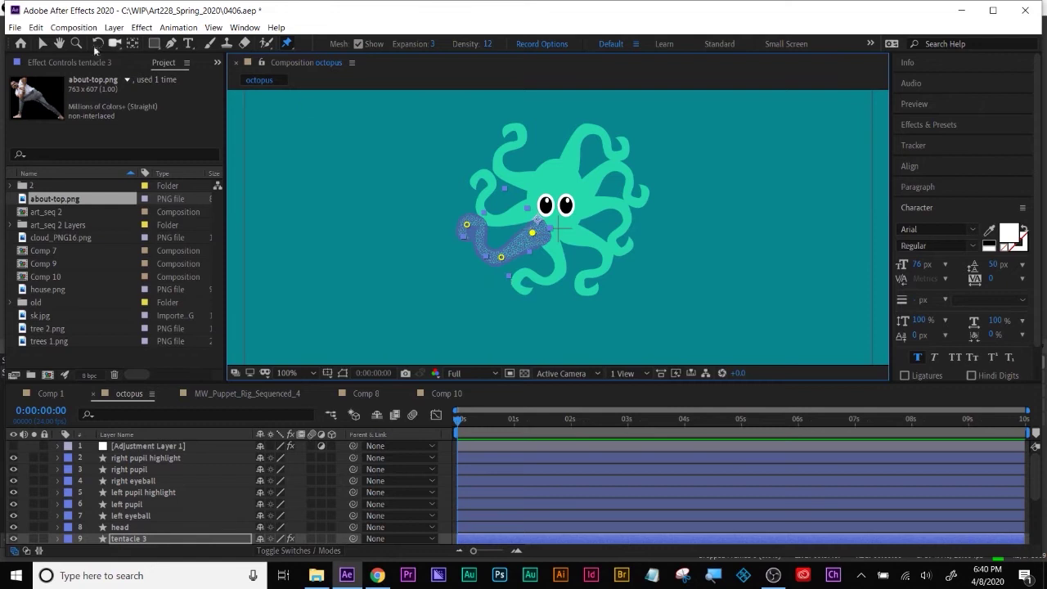
click(42, 43)
Select tentacle 6 and place three puppet pins at its base, middle and tip
drag(330, 382, 331, 320)
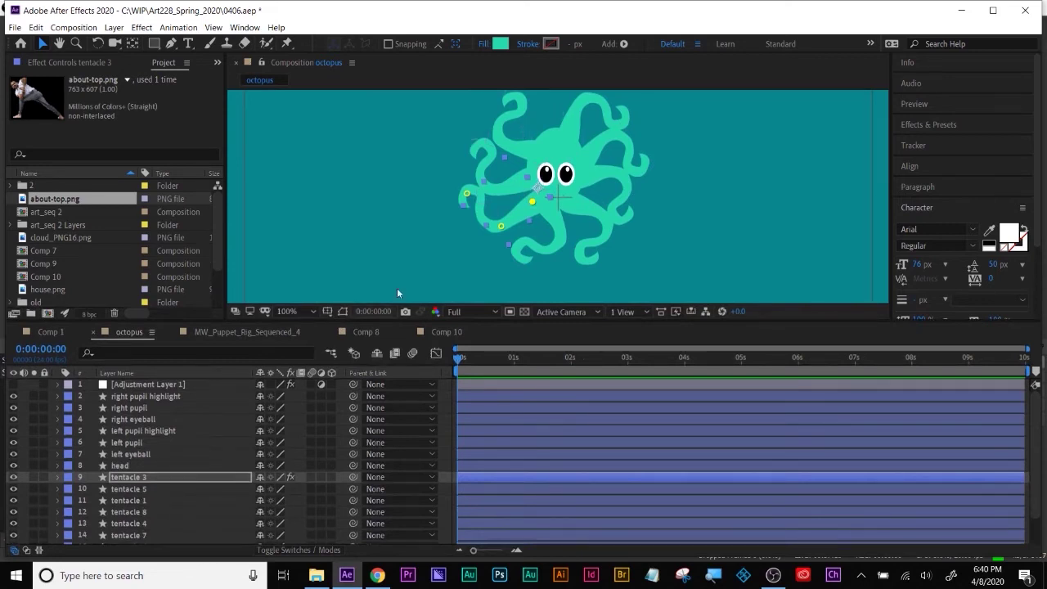
click(562, 224)
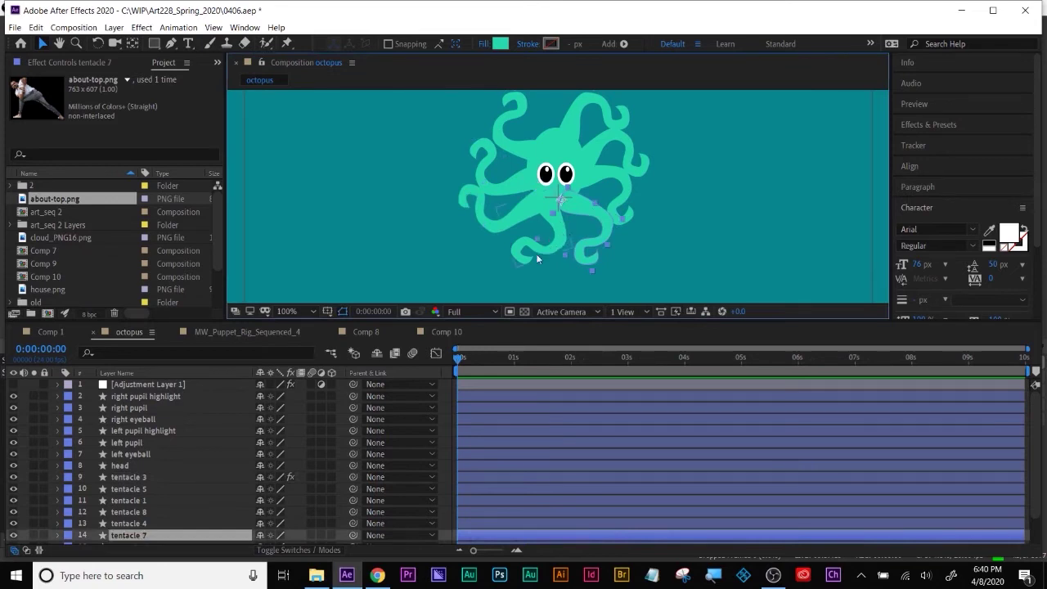
scroll(143, 522, down, 2)
click(156, 514)
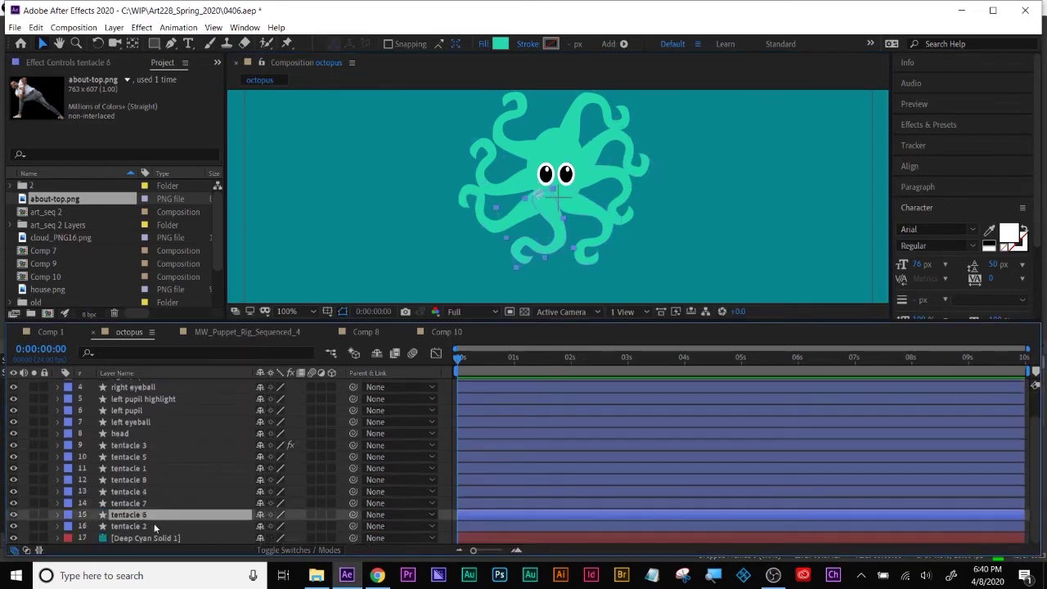
click(285, 43)
click(550, 210)
click(552, 250)
click(517, 251)
Drag tentacle 6's pins to bend its tip up toward the head
drag(551, 250, 439, 154)
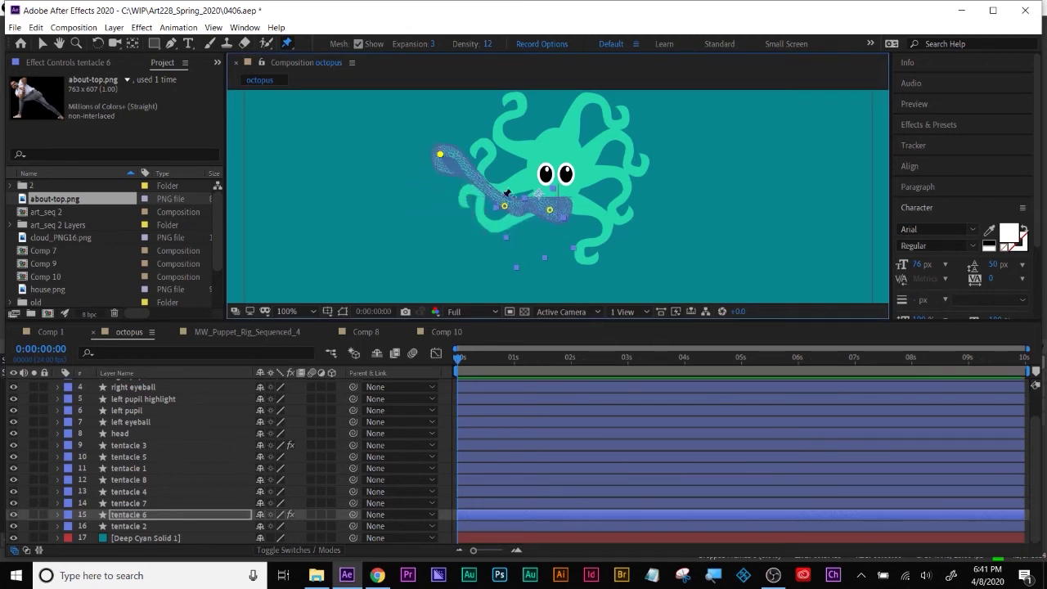
drag(502, 206, 493, 211)
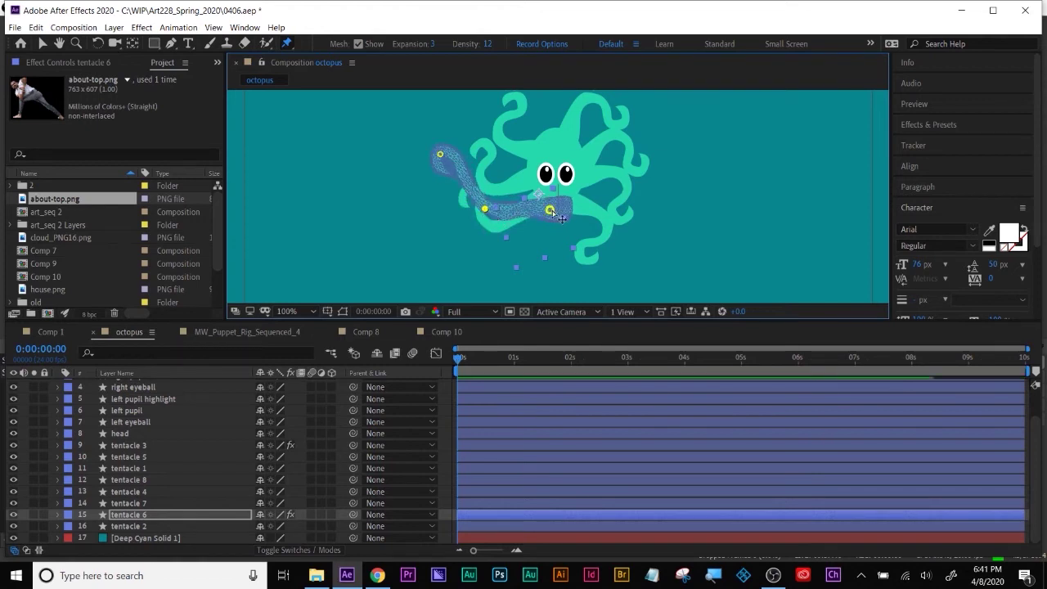
drag(550, 210, 551, 207)
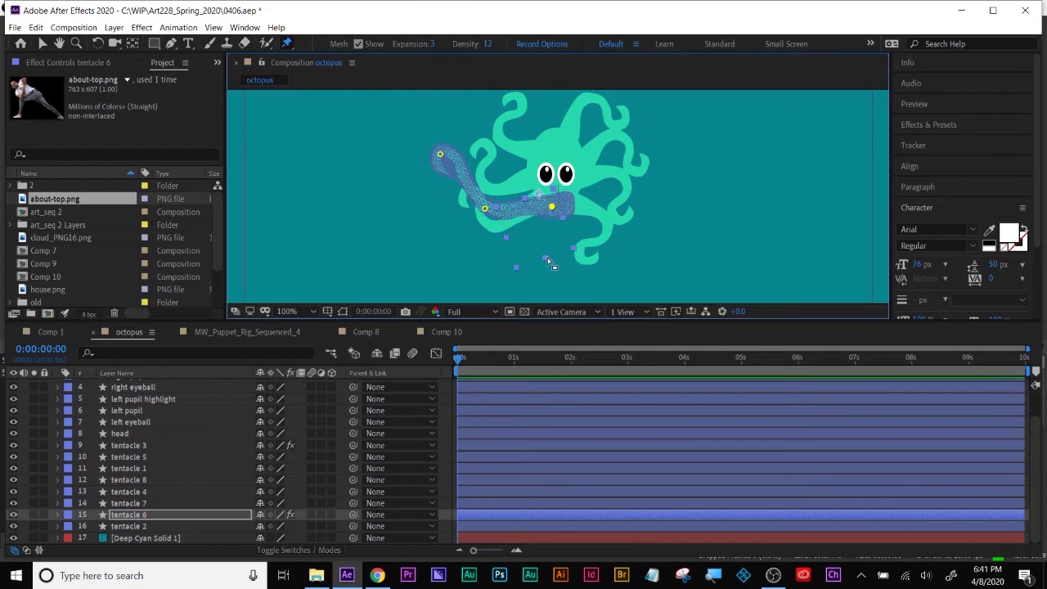
drag(440, 155, 449, 159)
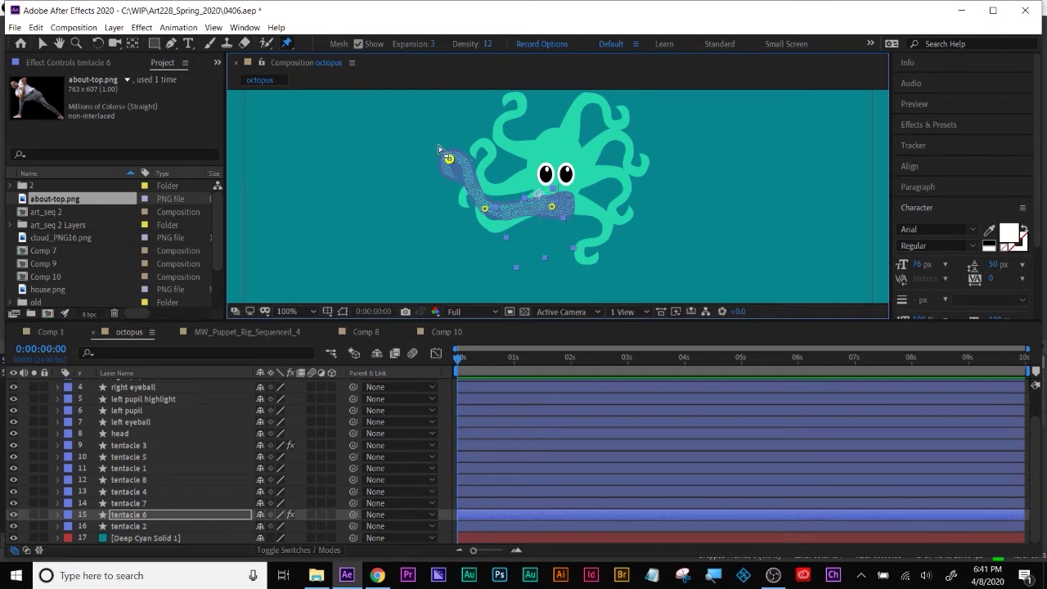
click(43, 43)
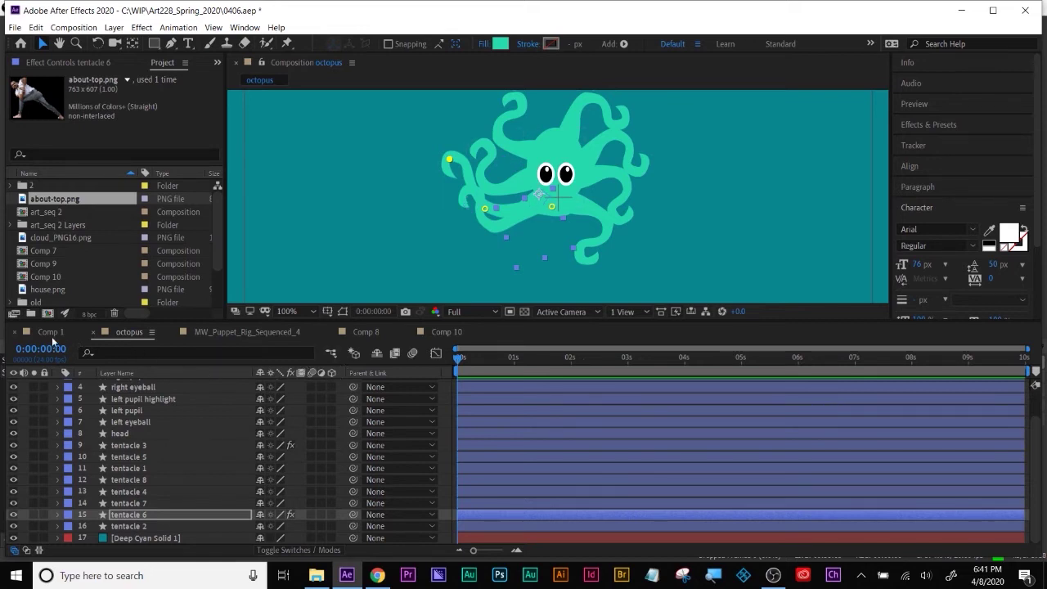
Create Comp 11 with the HDTV 1080 24 preset: 1920×1080, 24 fps, 10 seconds
click(445, 332)
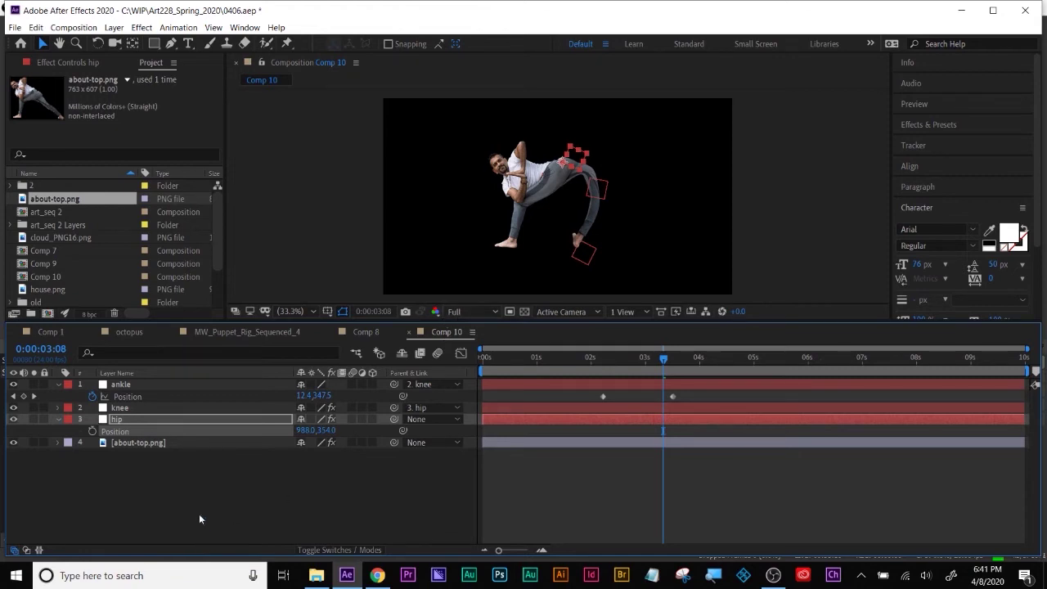
click(47, 313)
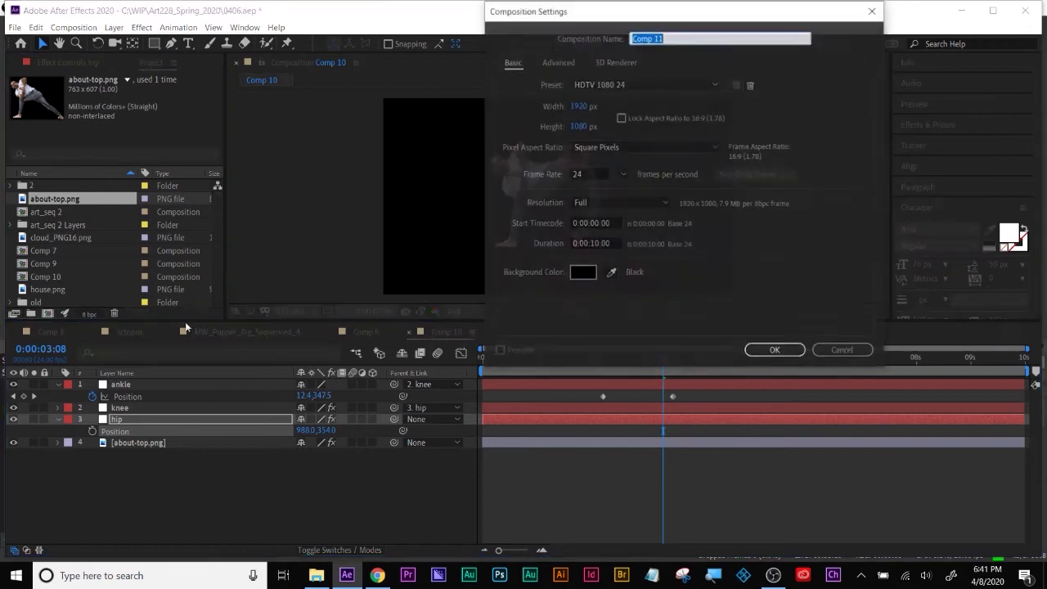
click(781, 348)
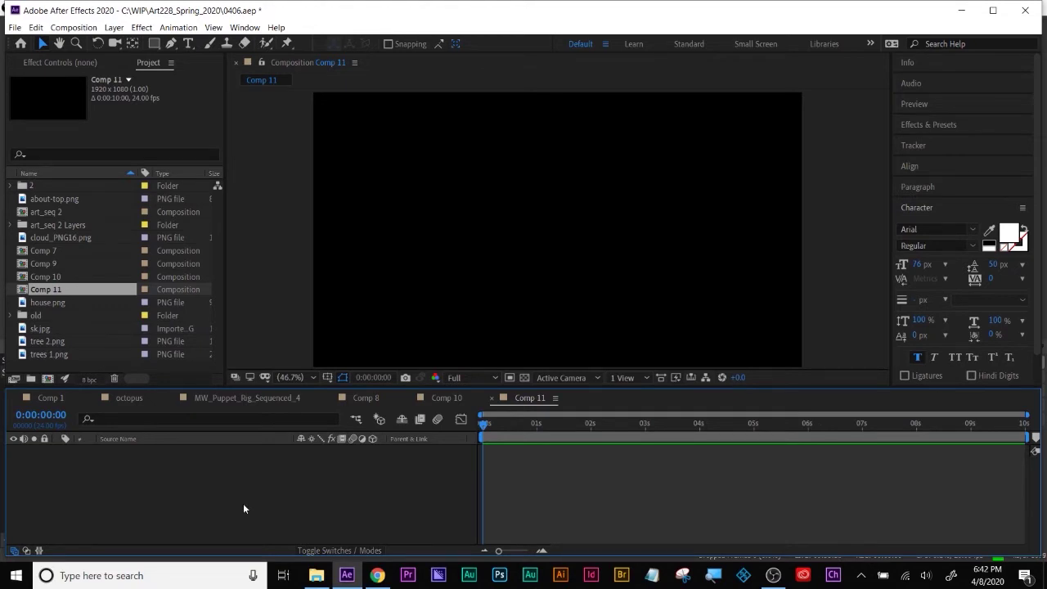
Draw a closed teardrop-shaped path with curved sides and a pointed top in Comp 11
click(172, 44)
drag(554, 162, 545, 205)
click(494, 261)
click(561, 329)
drag(642, 274, 658, 323)
drag(578, 115, 589, 89)
click(554, 163)
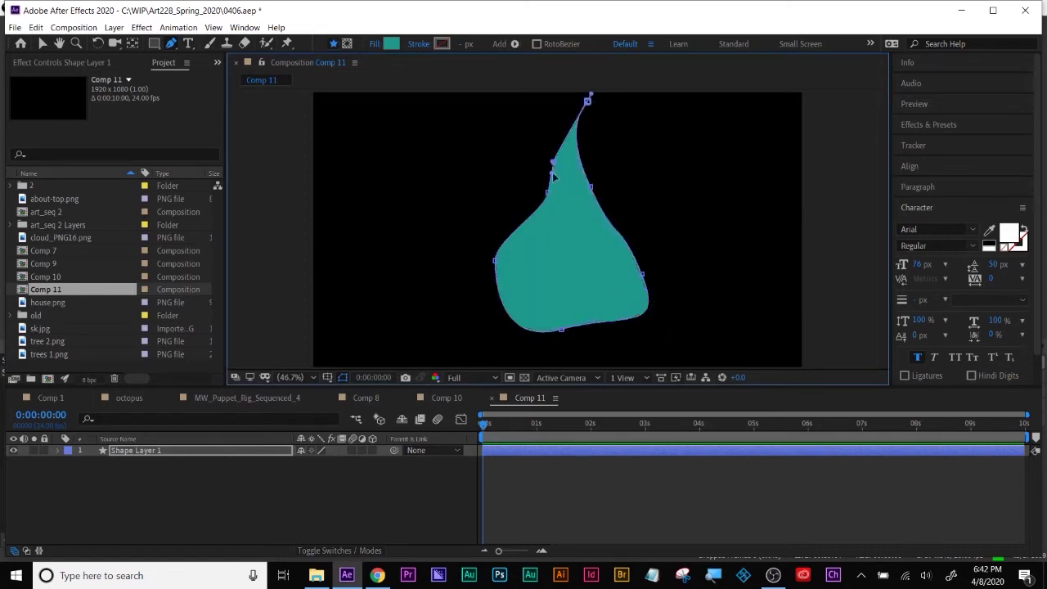
Sharpen the teardrop's top vertex into a curved tip and nudge the shape down
click(42, 43)
click(587, 104)
drag(586, 103, 581, 105)
click(526, 520)
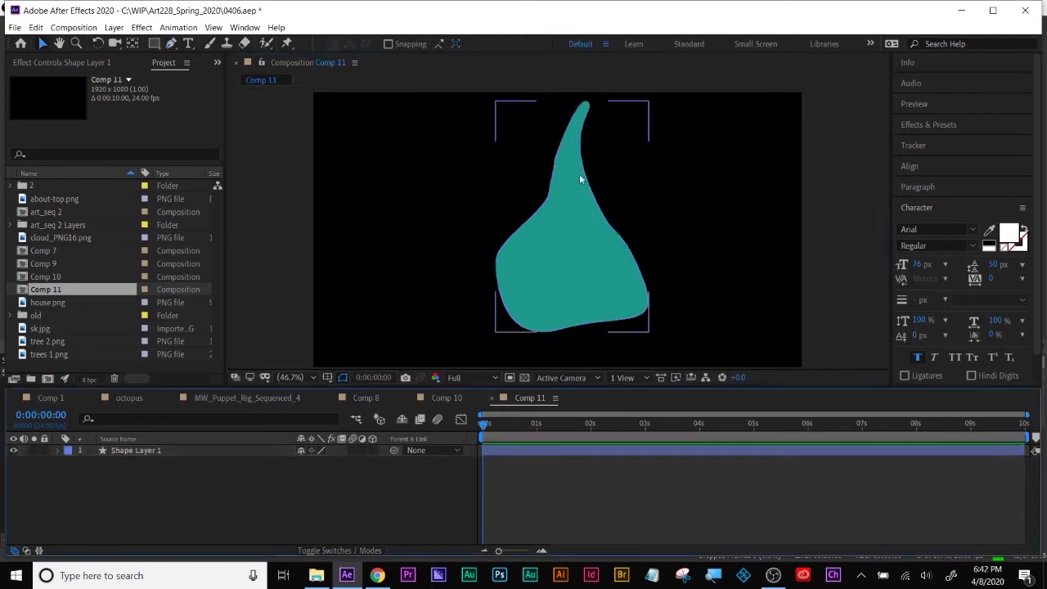
drag(553, 255, 557, 274)
Rename the shape layer to 'fire' and switch over to Comp 8
click(125, 455)
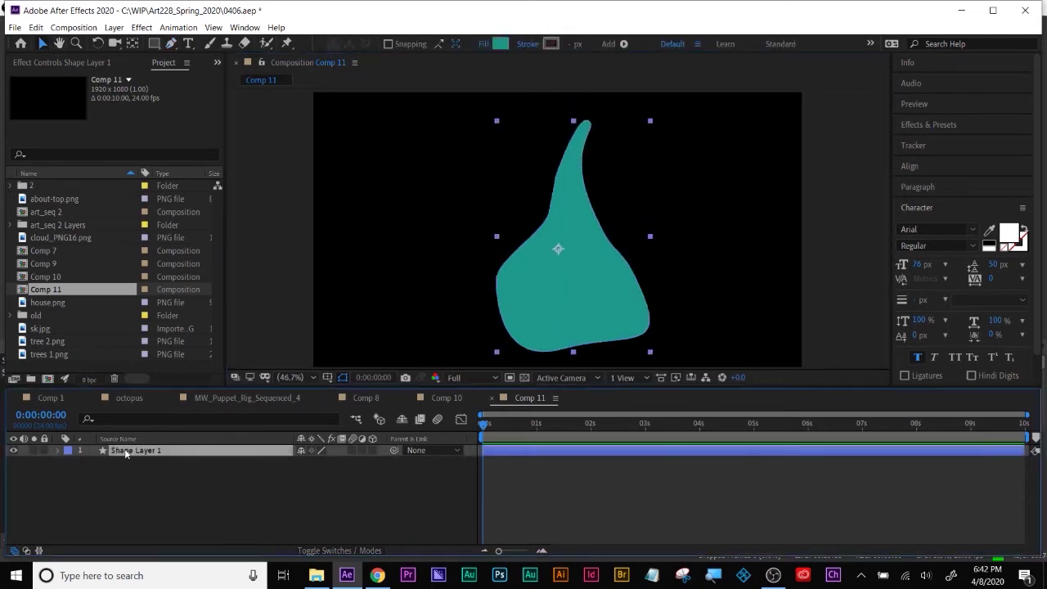
key(Return)
text(fire)
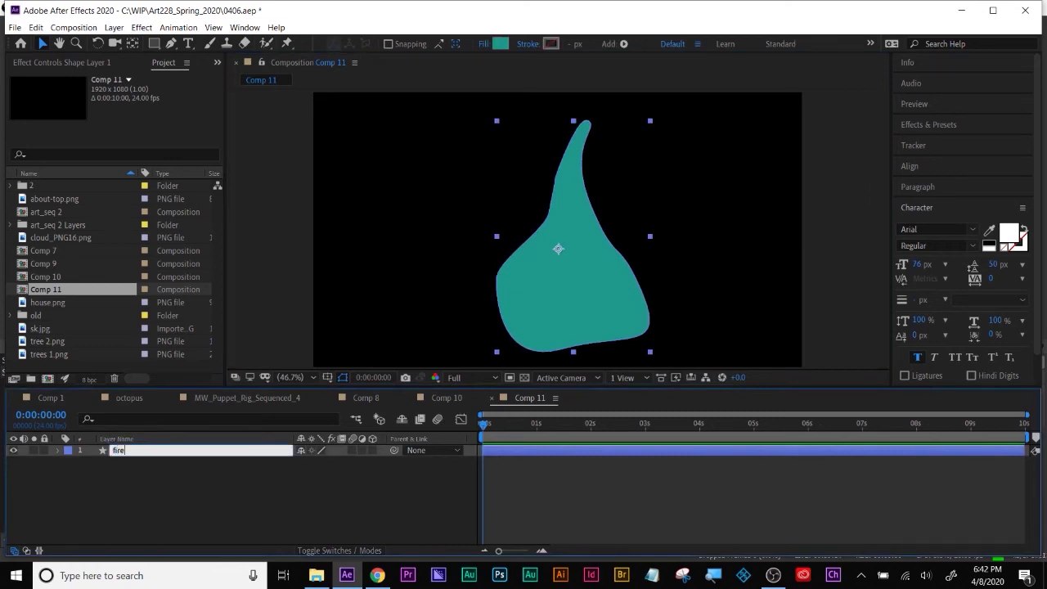
key(Return)
click(116, 508)
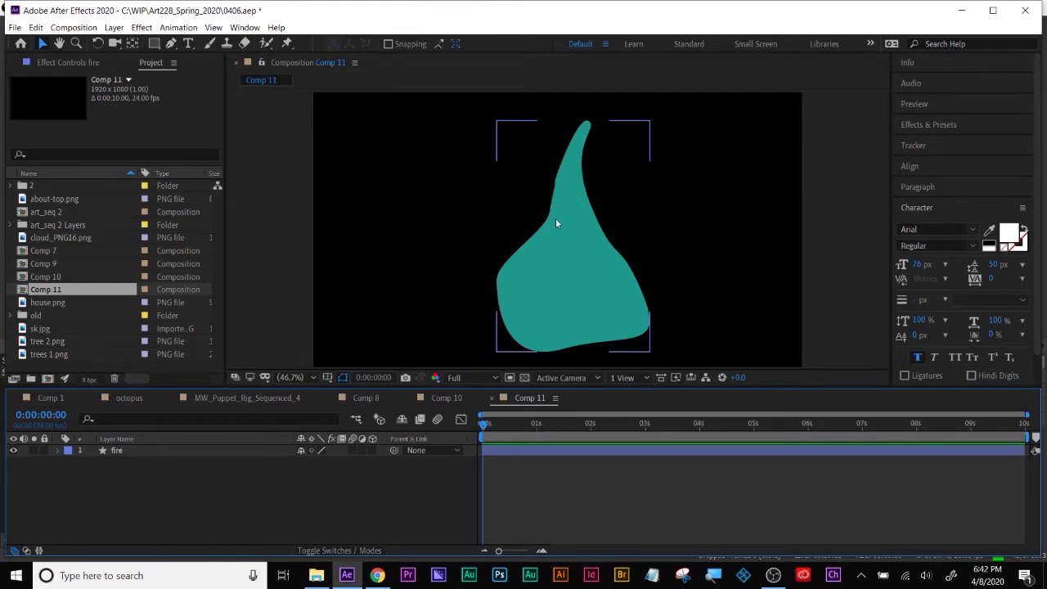
click(436, 401)
click(359, 399)
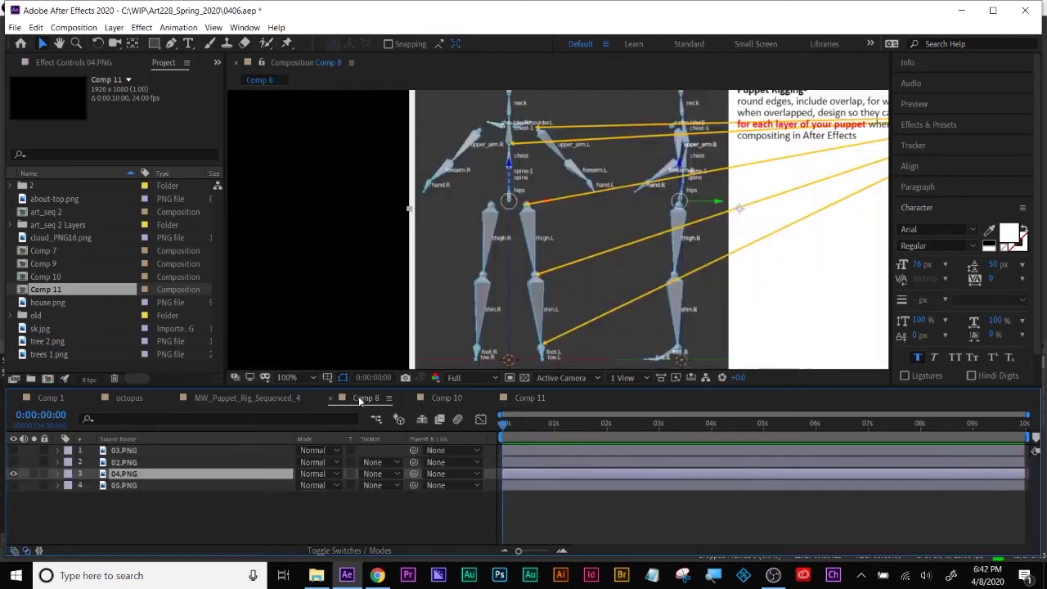
Play back MW_Puppet_Rig_Sequenced_4 and enlarge its timeline to inspect the foot layers
click(247, 398)
key(space)
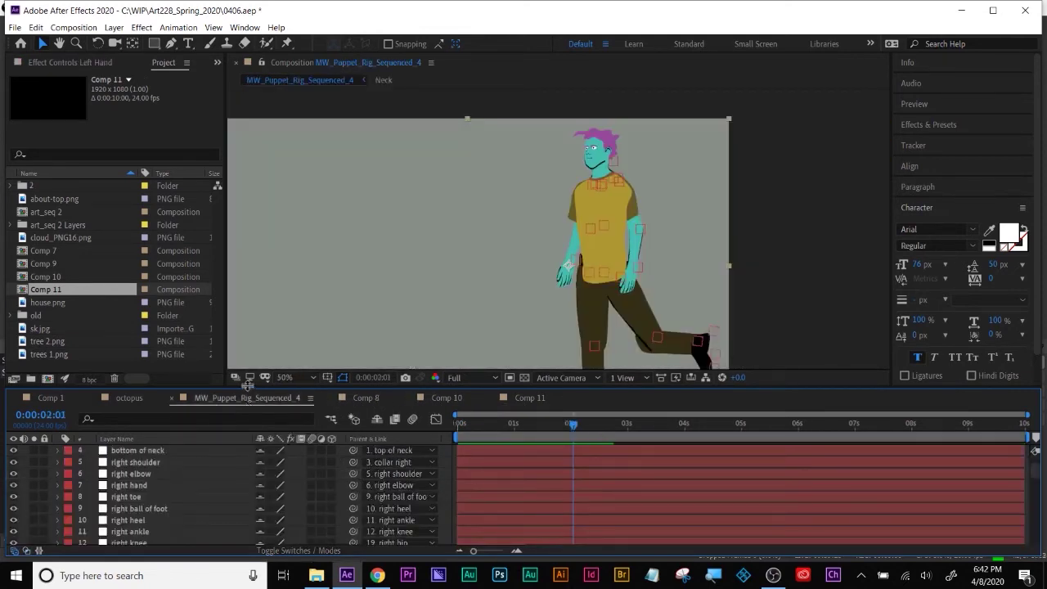
drag(247, 384, 278, 124)
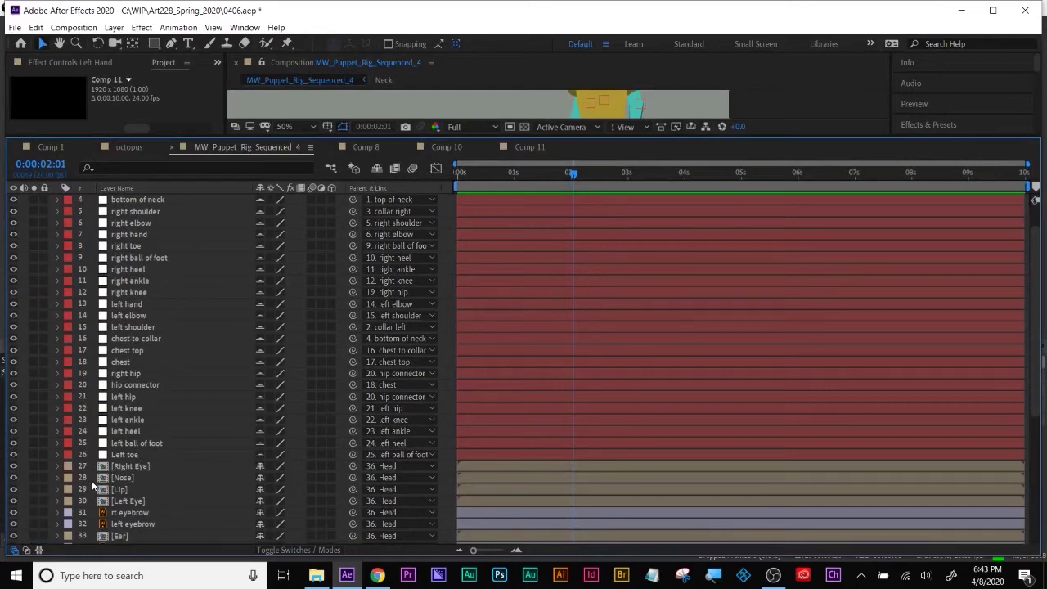
click(129, 444)
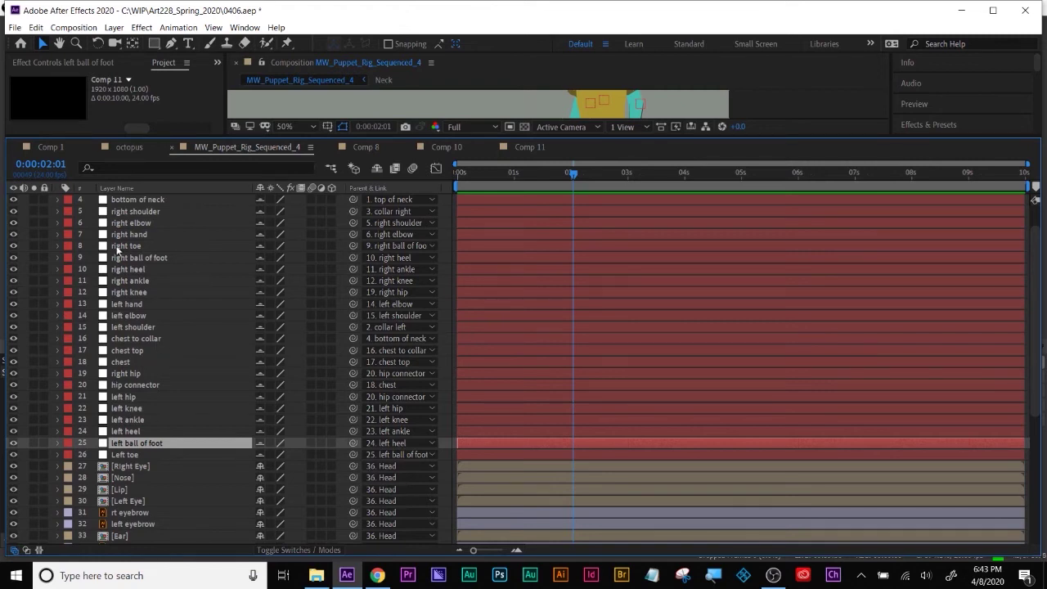
Leave Left toe's parent unchanged and open Comp 11 with an enlarged composition view
click(398, 455)
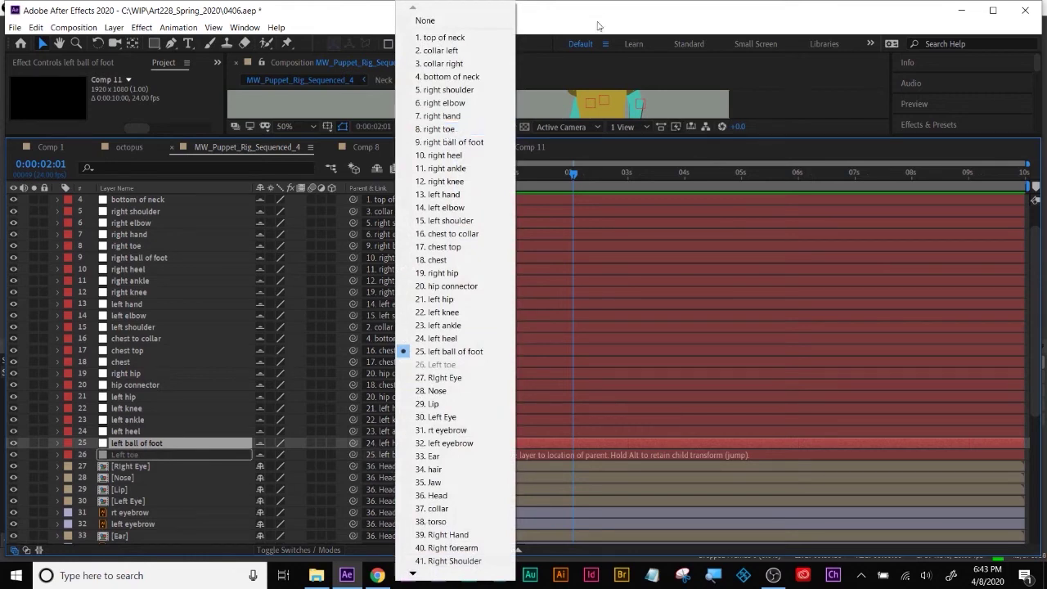
key(Escape)
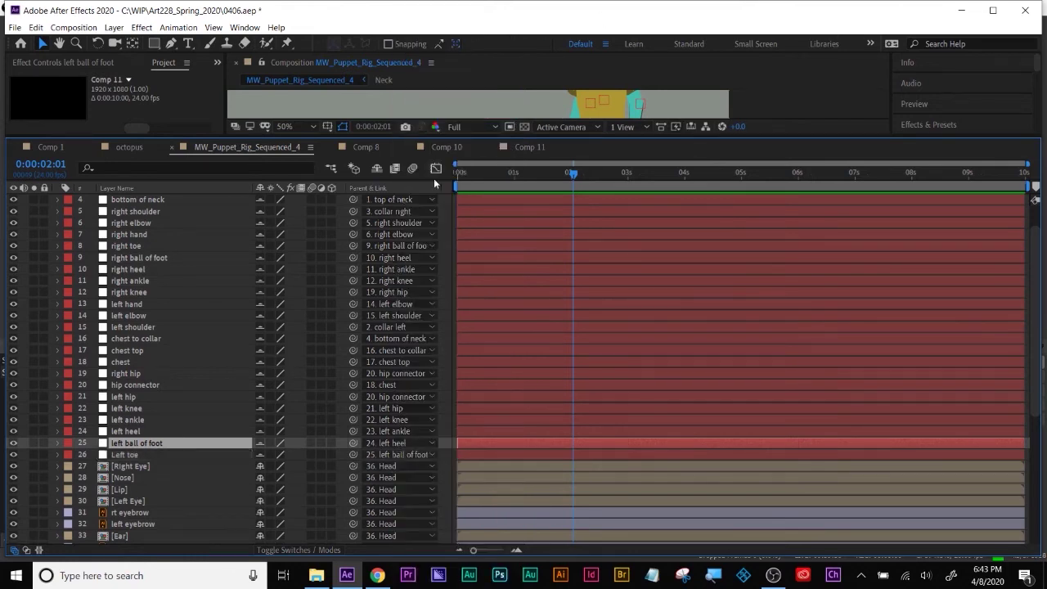
click(524, 149)
drag(593, 135, 561, 331)
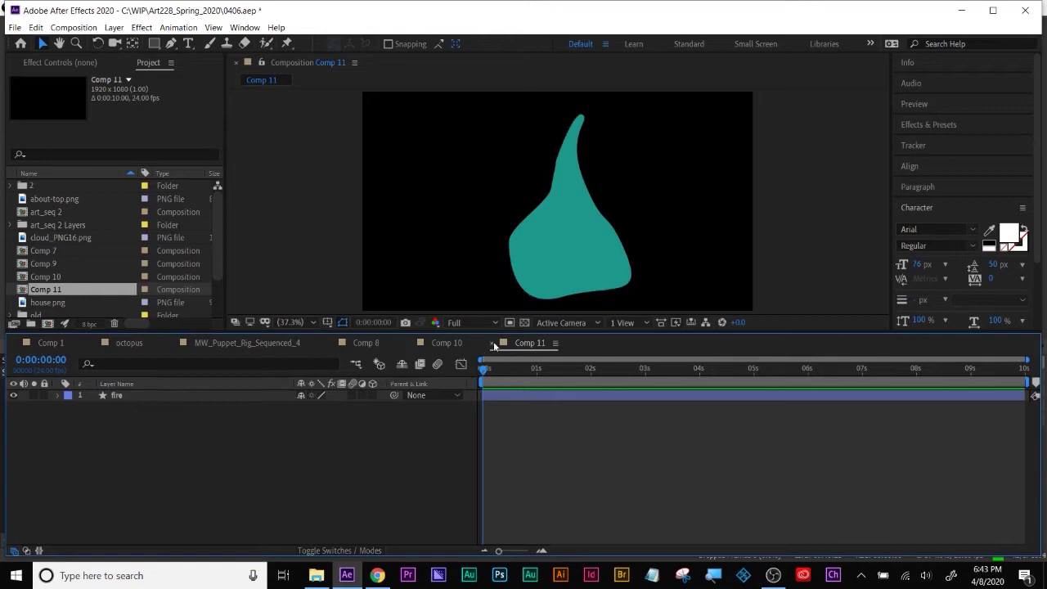
Add a new solid named 'fractal' to Comp 11 above the fire layer
click(178, 396)
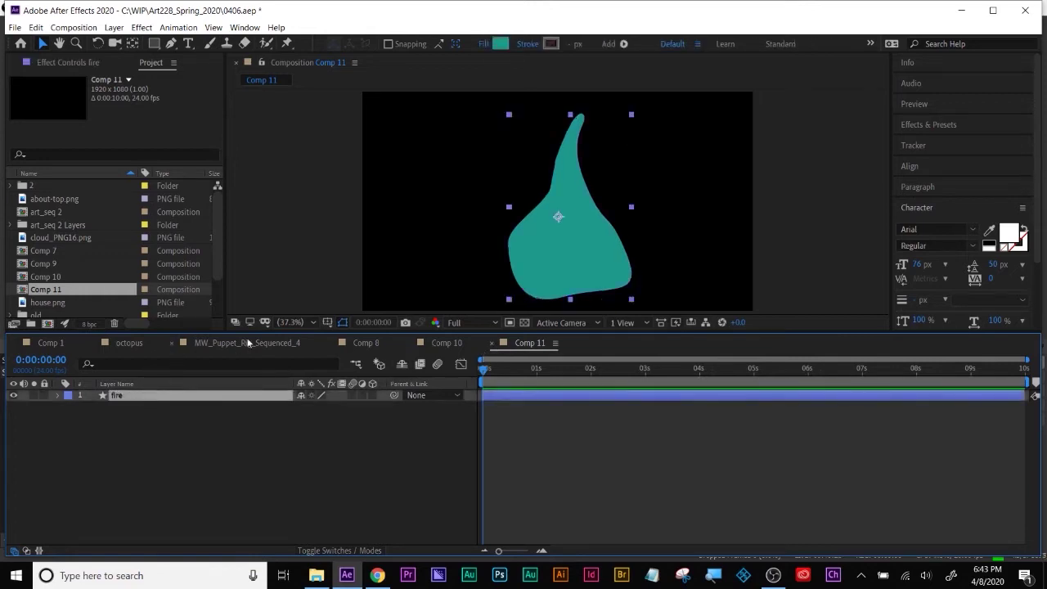
key(Delete)
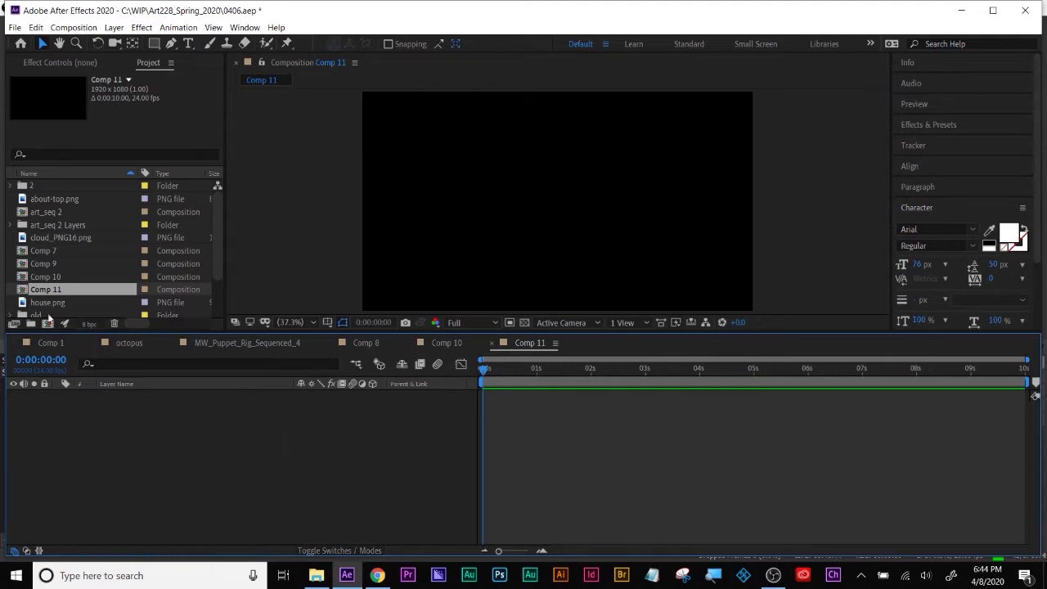
key(ctrl+v)
click(237, 446)
right_click(236, 446)
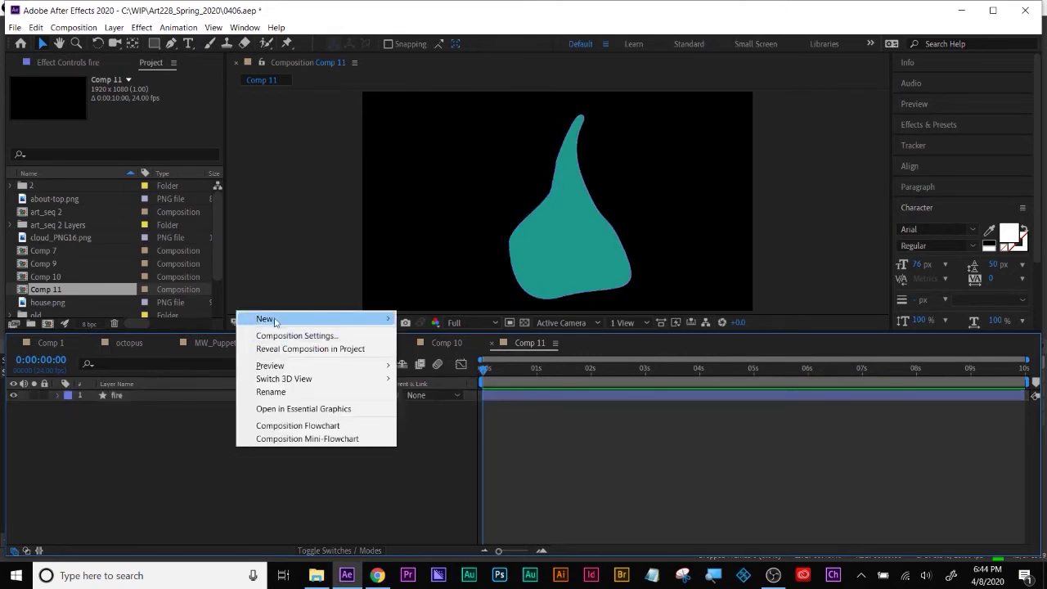
mouse_move(270, 319)
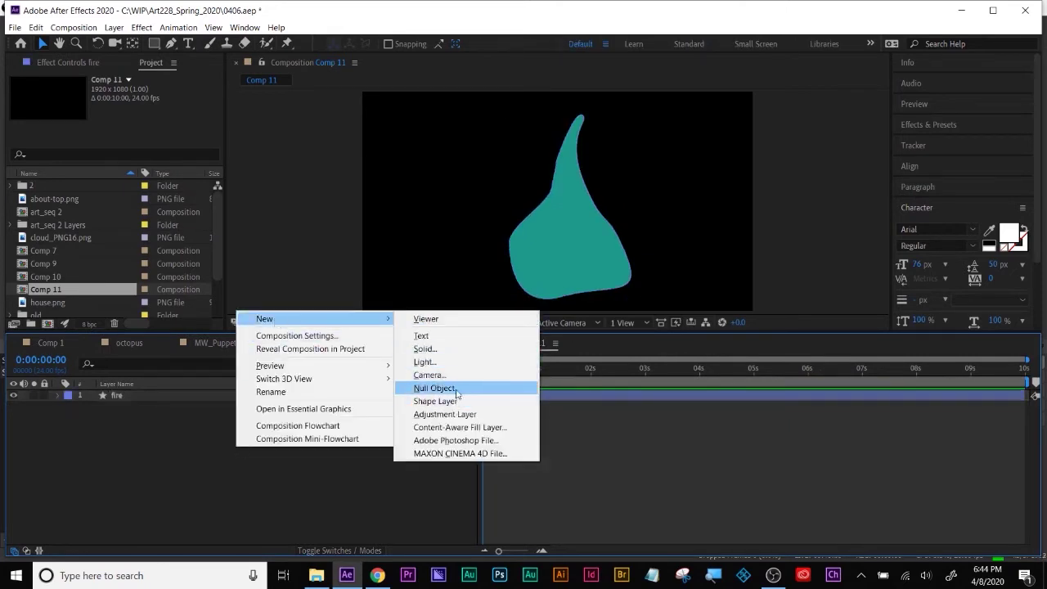
click(424, 348)
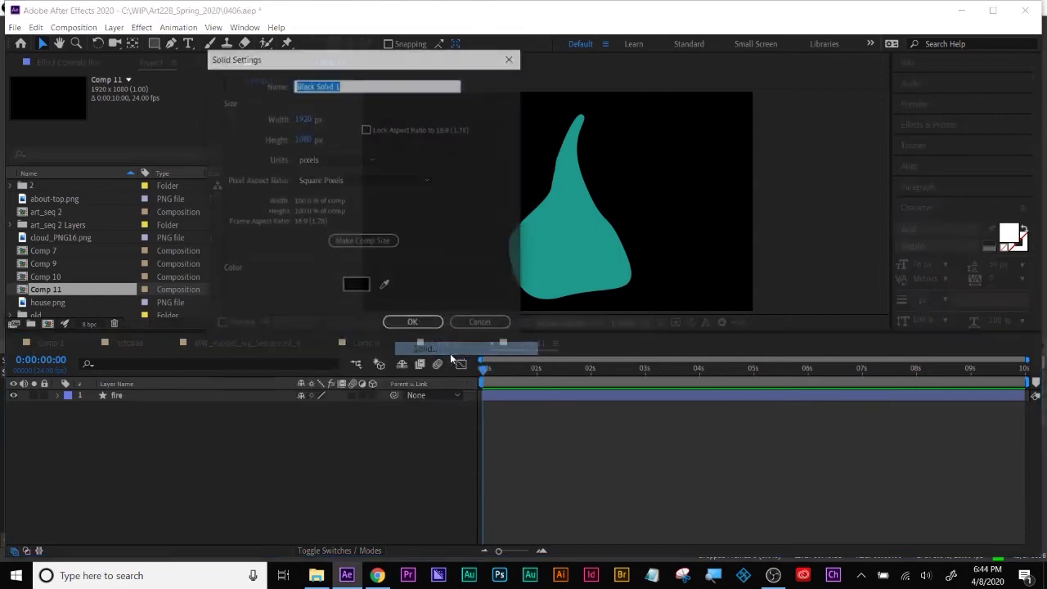
text(fractal)
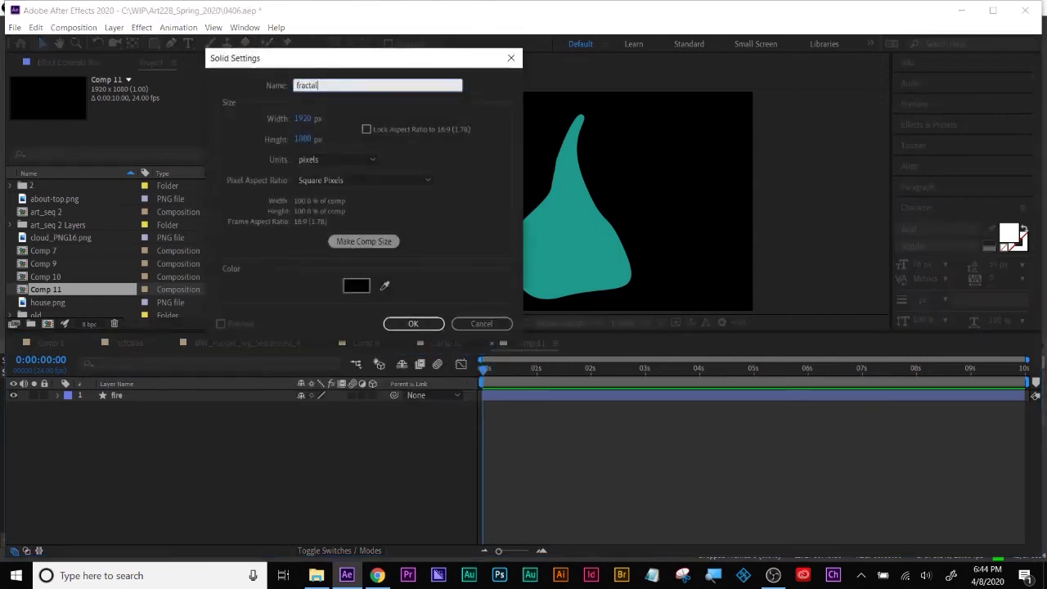
key(Return)
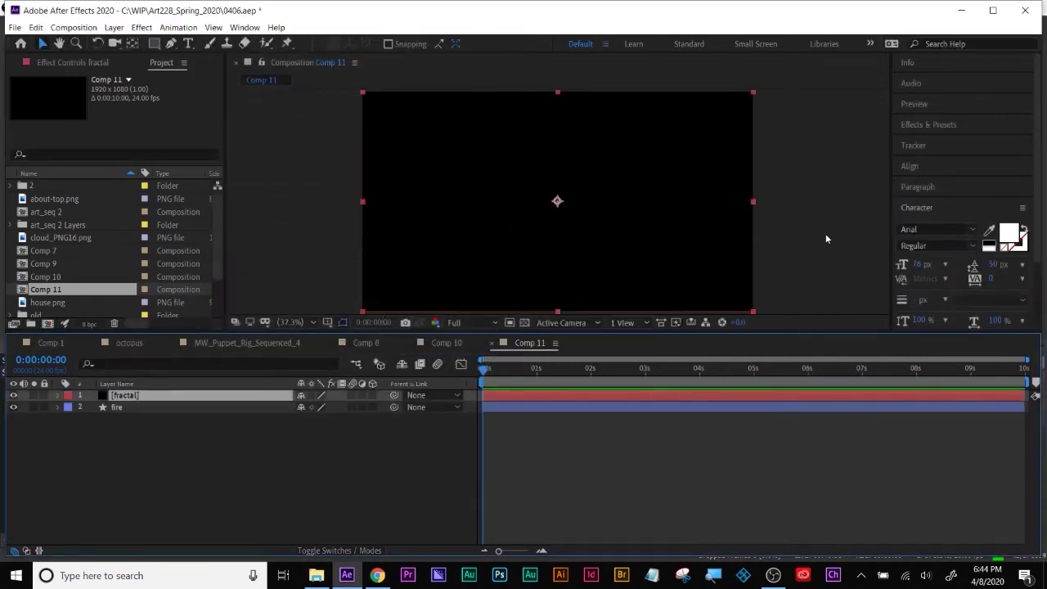
Apply Fractal Noise to the fractal solid and begin pre-composing it
click(956, 129)
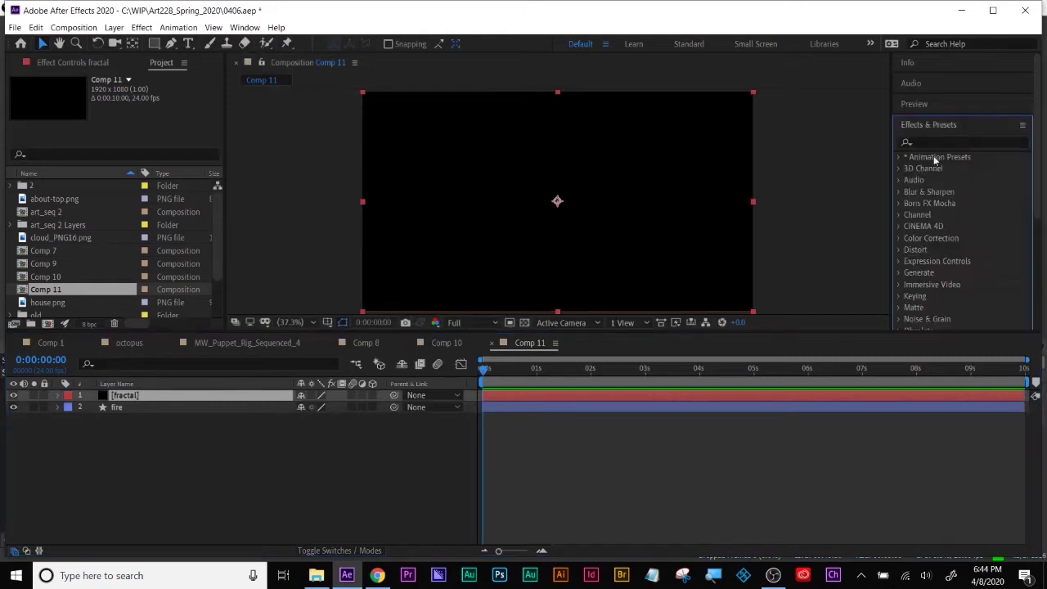
text(fract)
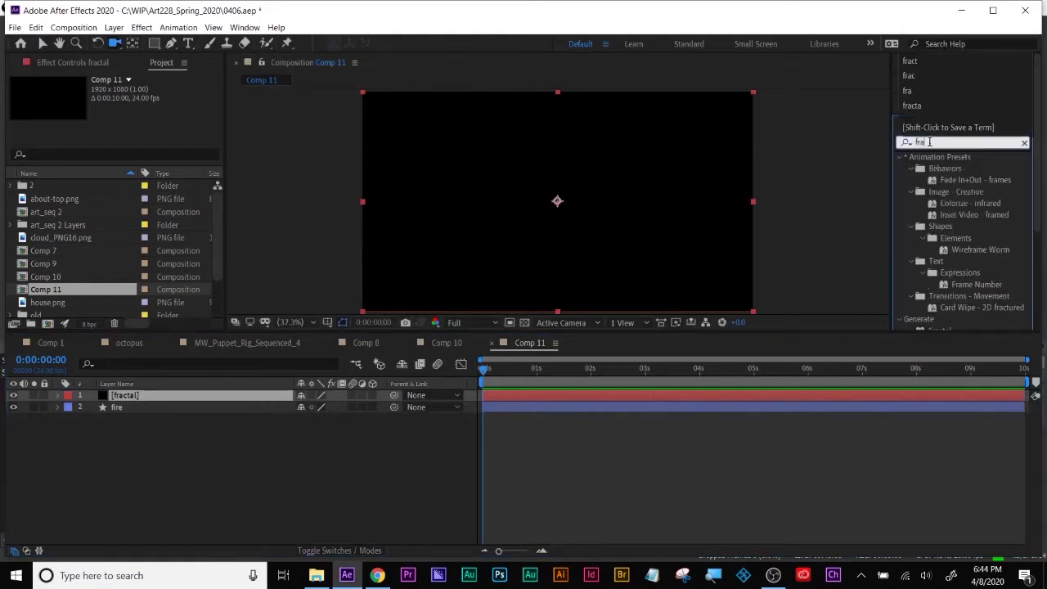
double_click(962, 249)
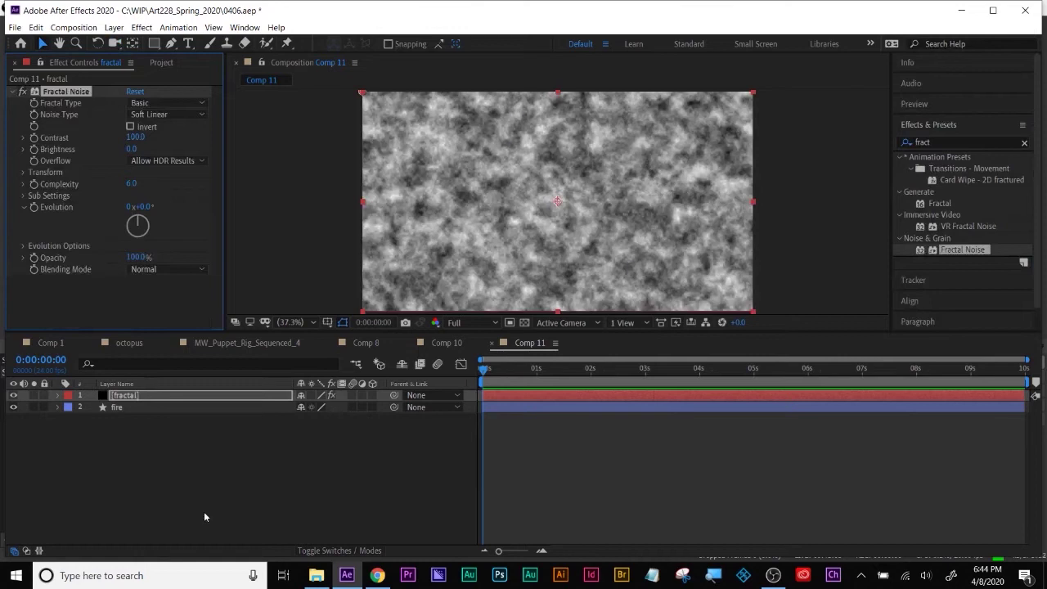
right_click(139, 396)
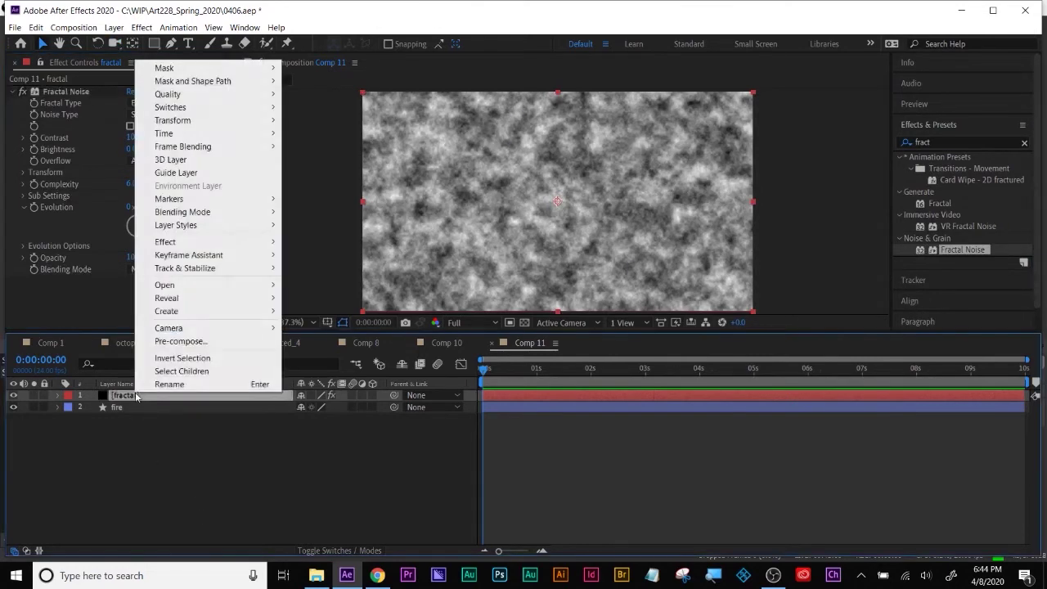
click(180, 341)
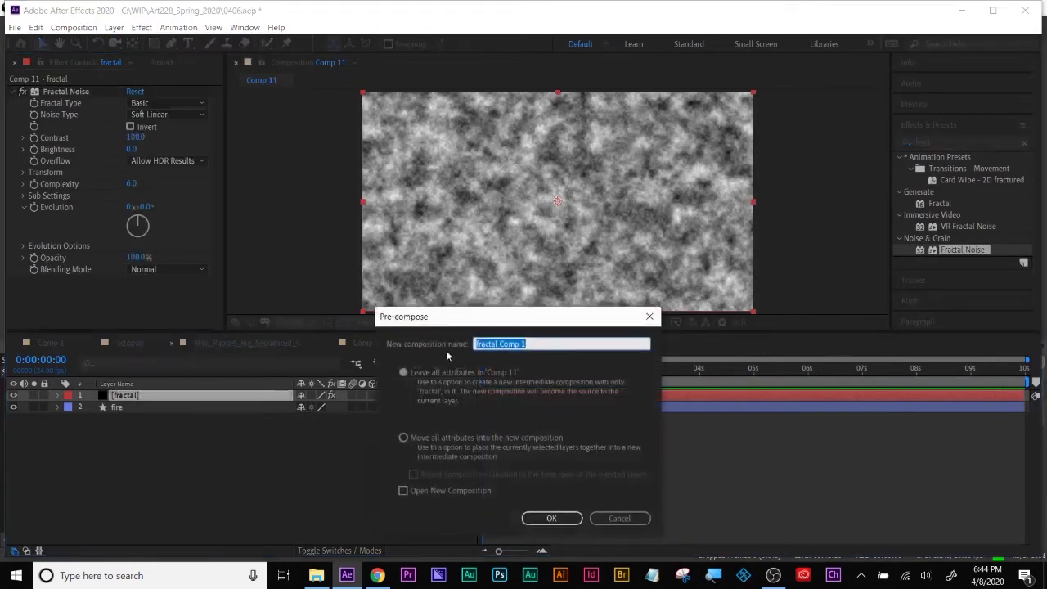
Pre-compose as 'fractal pc' with all attributes moved in, then select the fire layer
text(fra)
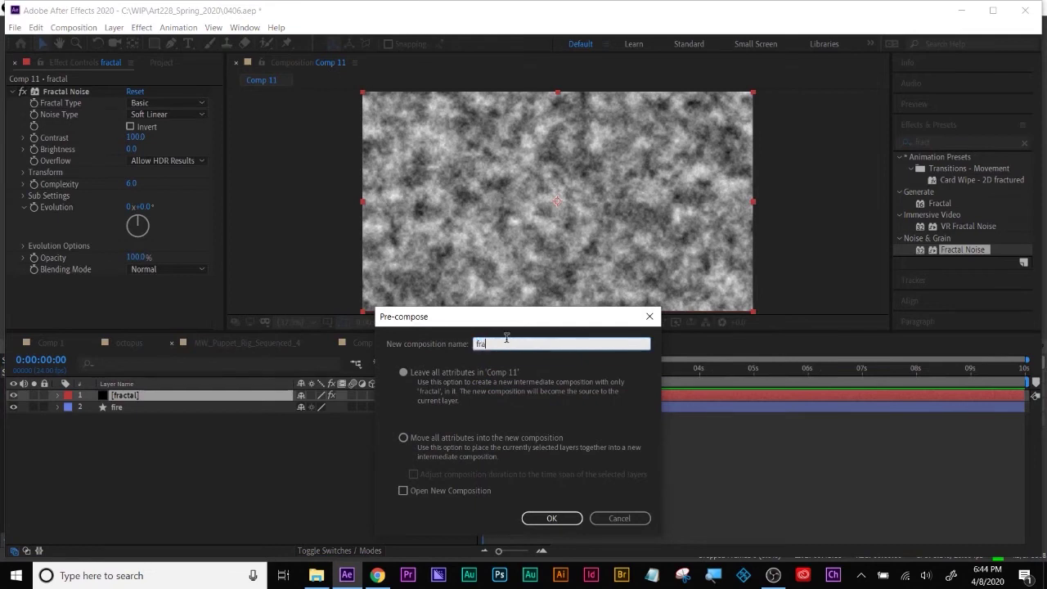
text(ctal pc)
click(402, 438)
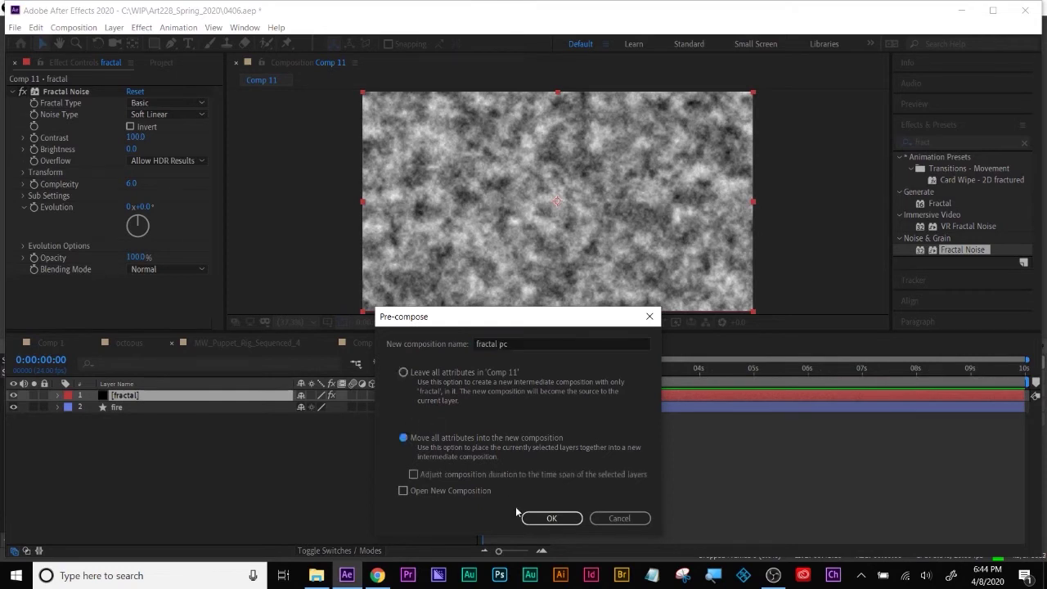
click(545, 517)
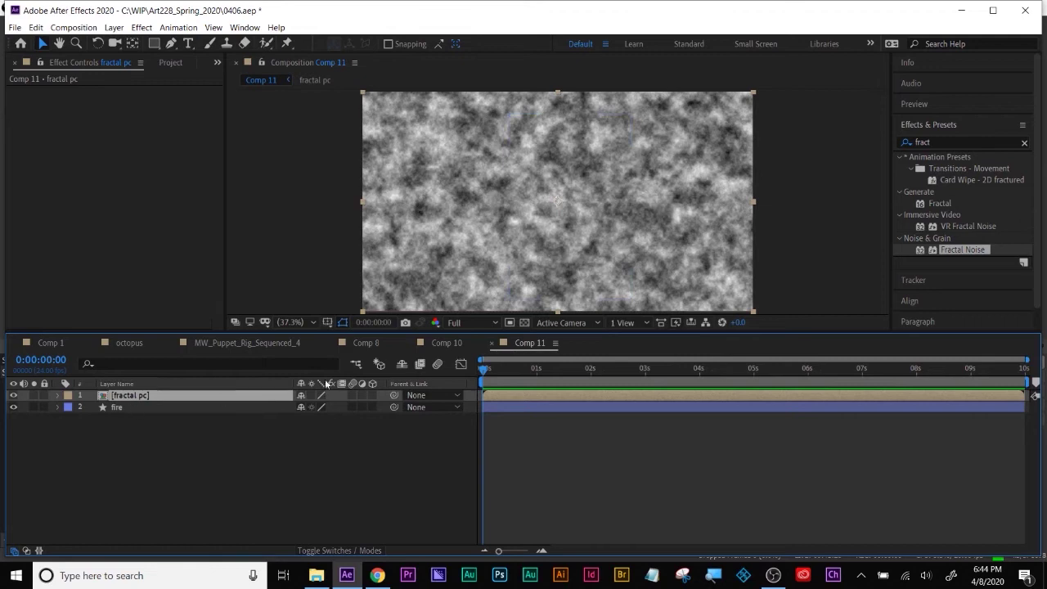
click(151, 407)
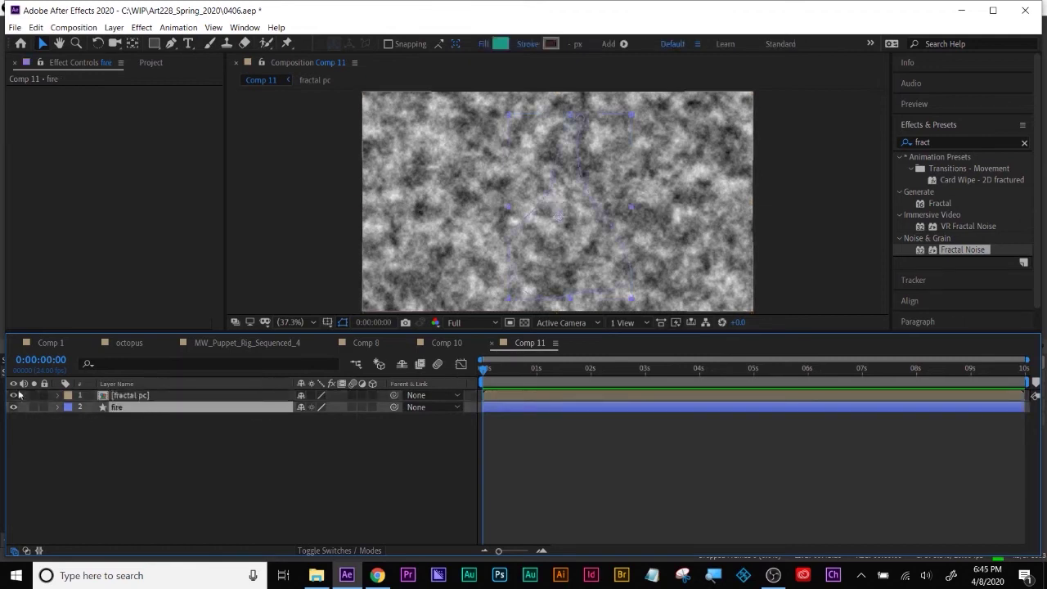
Hide fractal pc and give fire a Displacement Map using fractal pc as its map layer
key(ctrl+alt+shift+v)
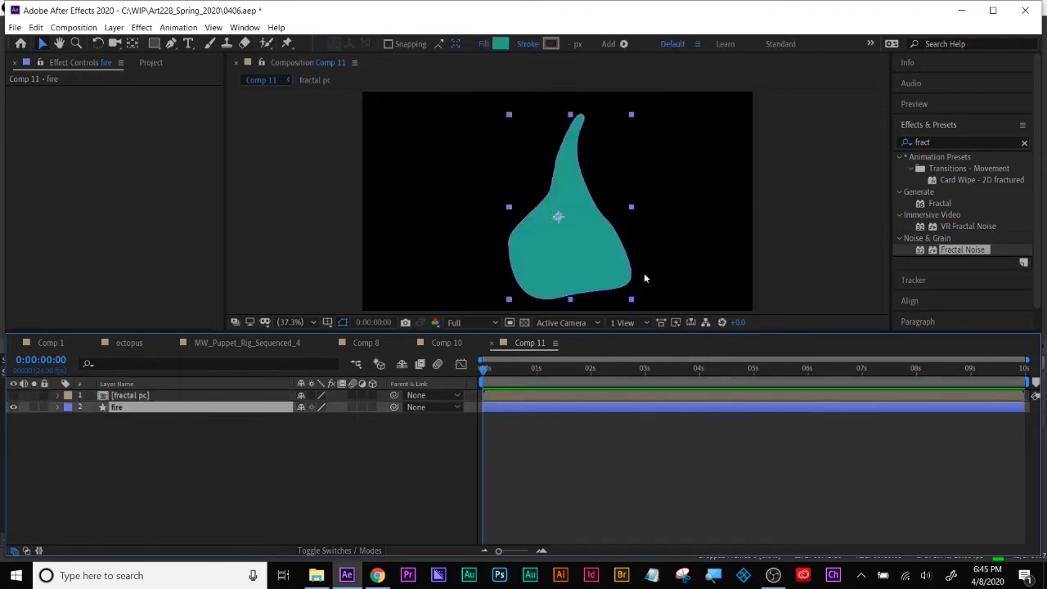
click(938, 141)
text(displ)
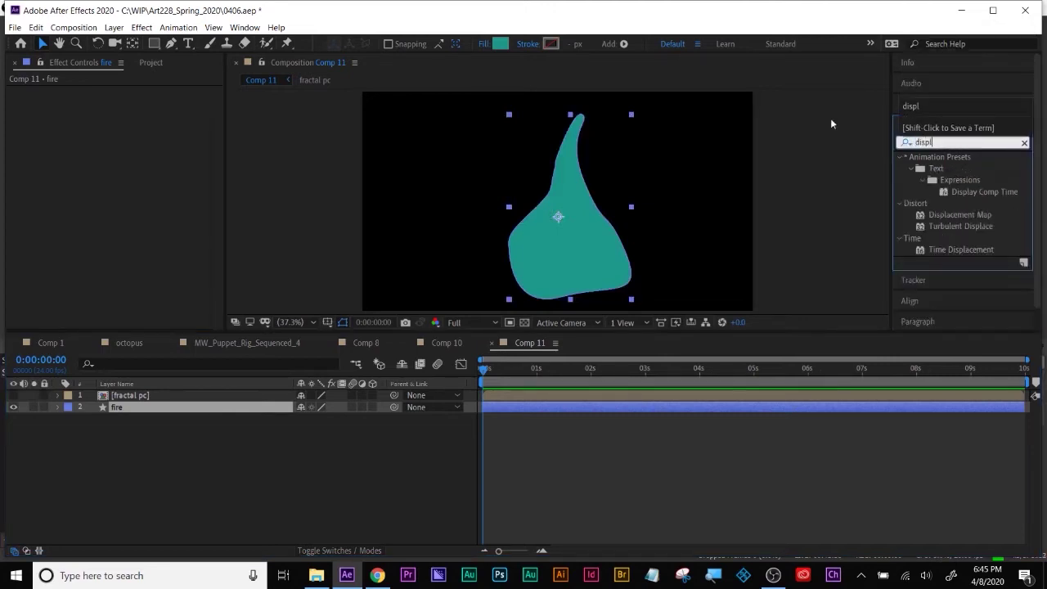
drag(953, 216, 673, 408)
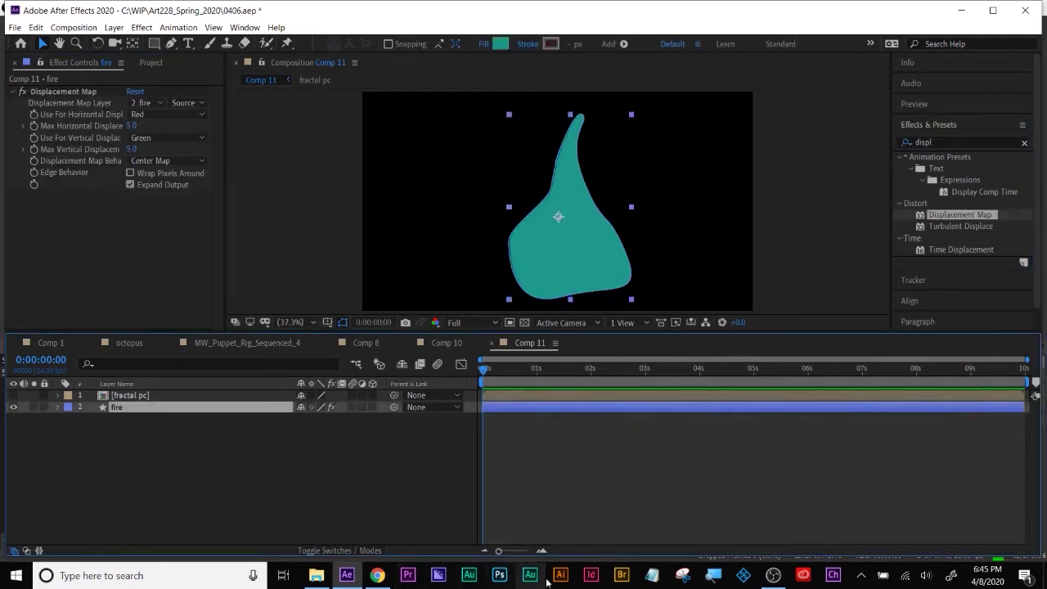
click(659, 576)
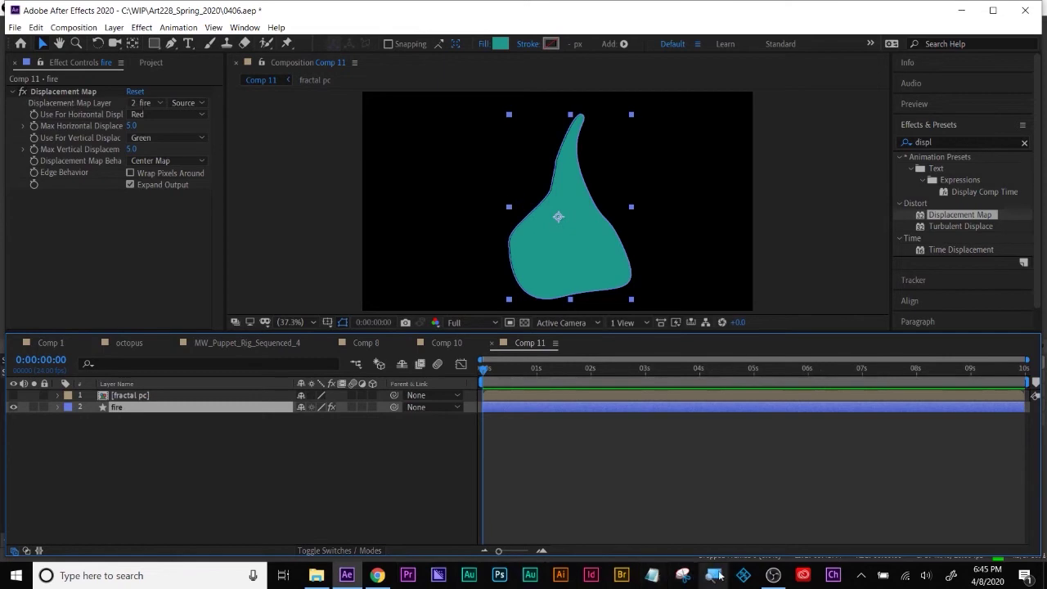
click(120, 457)
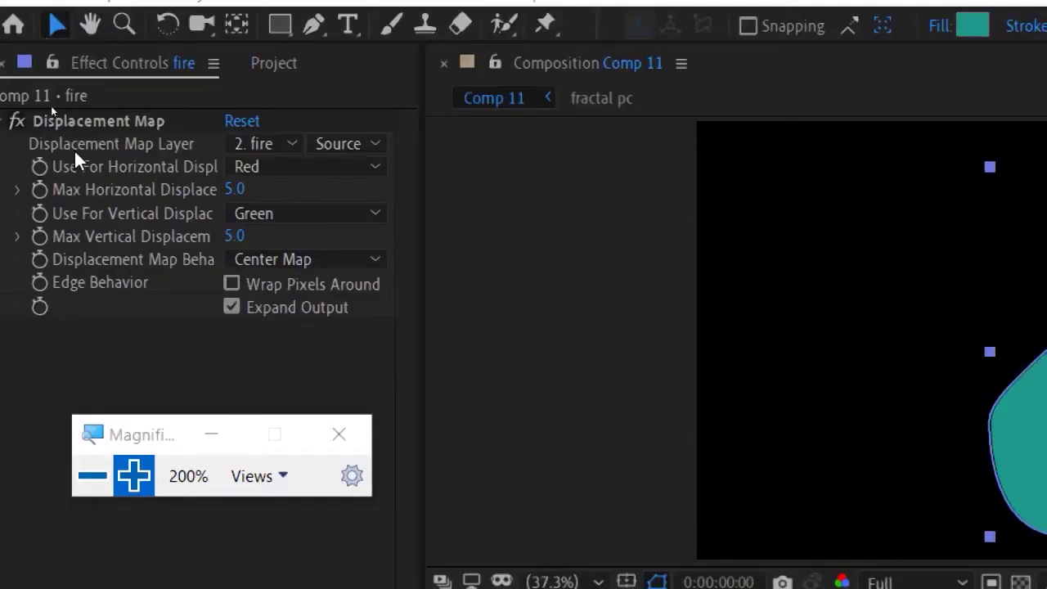
click(274, 145)
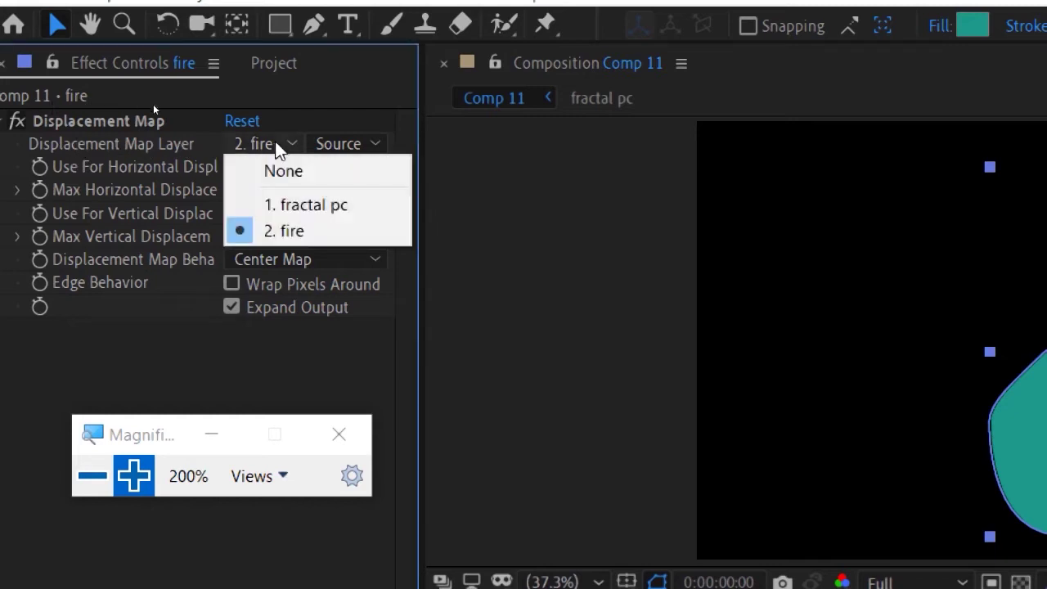
click(316, 208)
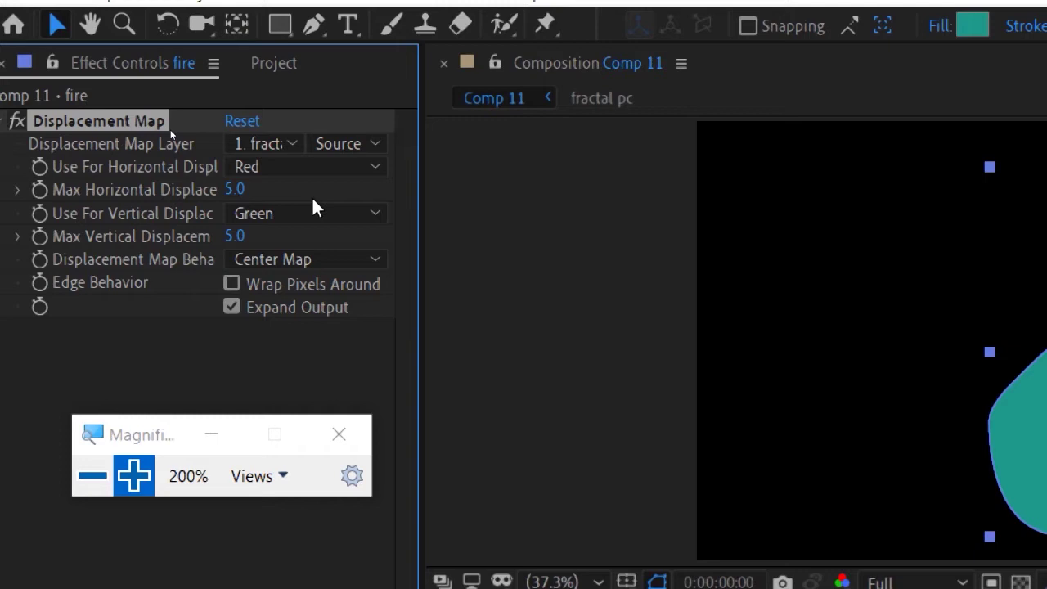
Adjust screen magnification and toggle the fire shape's path outline in the viewer
click(90, 482)
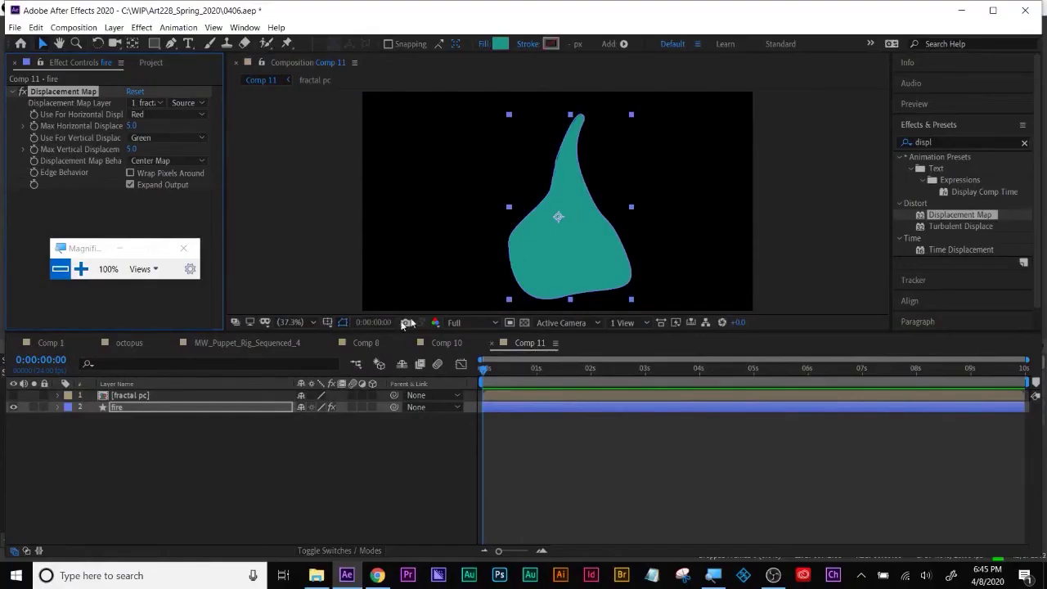
click(81, 268)
click(332, 395)
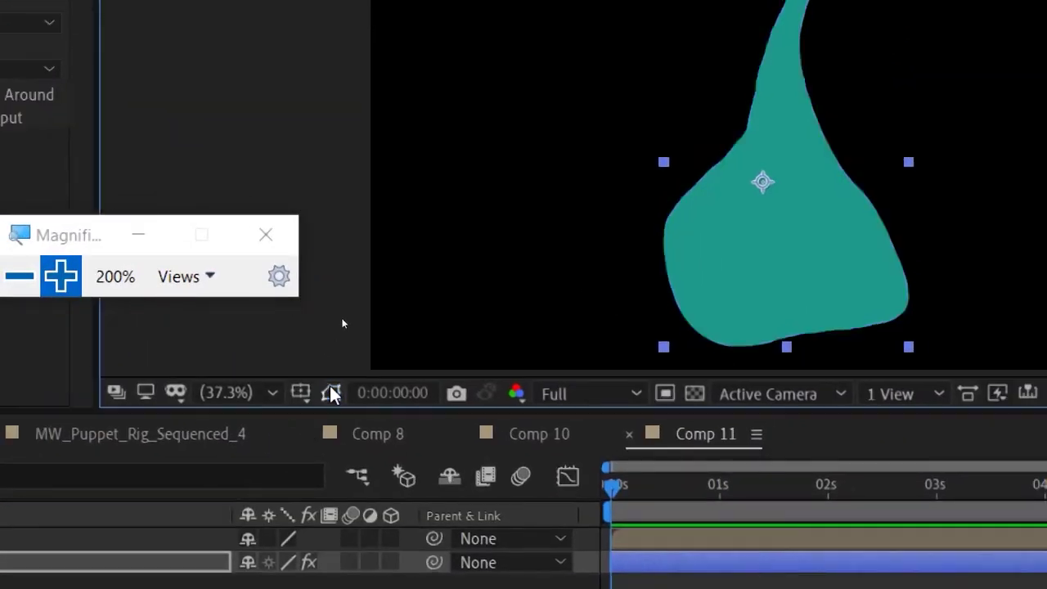
click(331, 395)
click(331, 395)
click(330, 393)
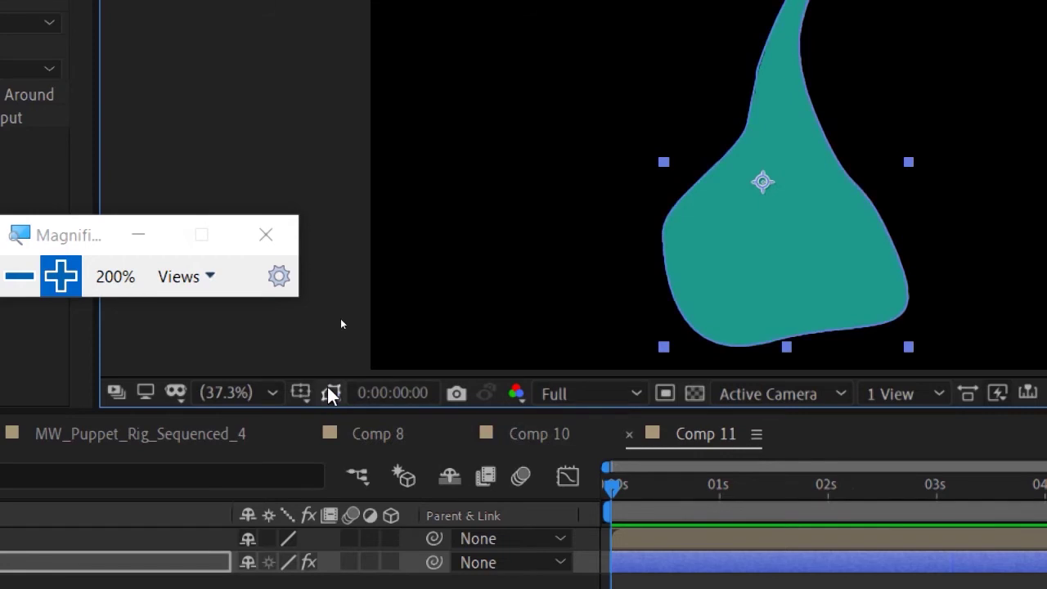
click(331, 394)
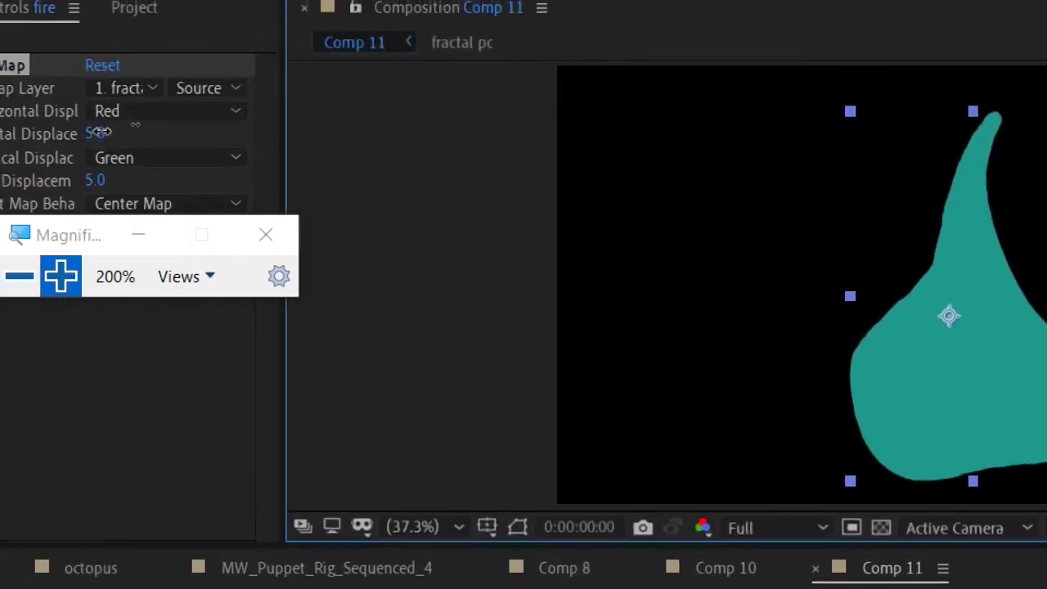
Set Max Horizontal Displacement to 27 and Max Vertical to 20, then open fractal pc
drag(98, 132, 126, 129)
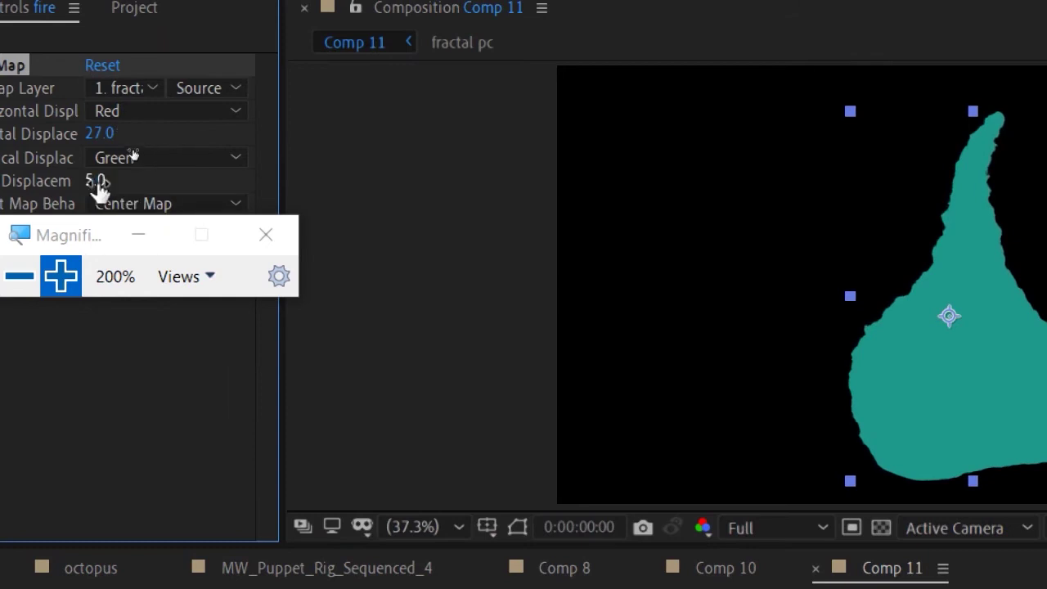
drag(95, 180, 122, 180)
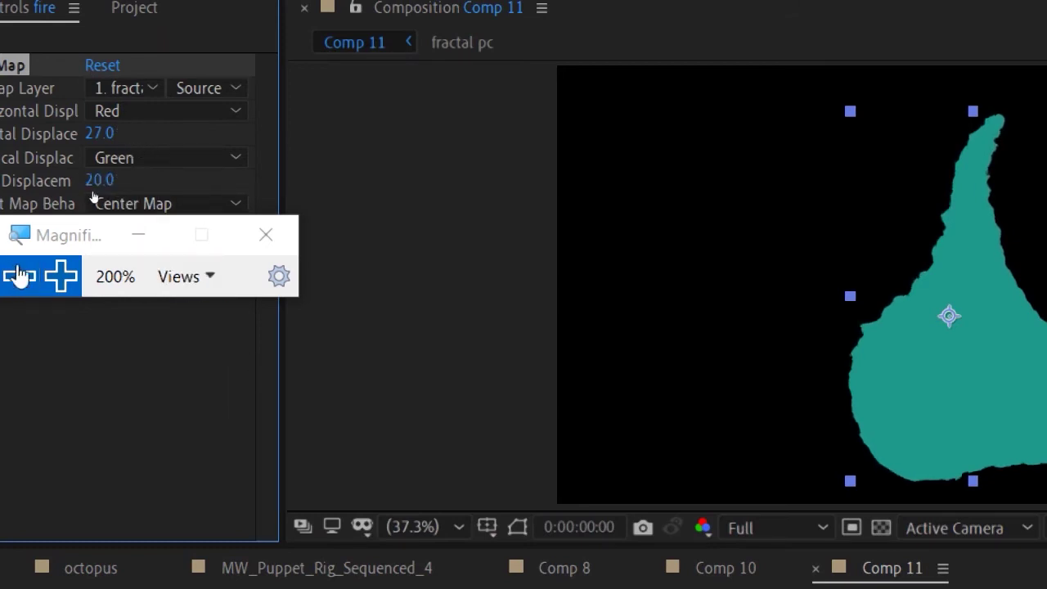
click(16, 276)
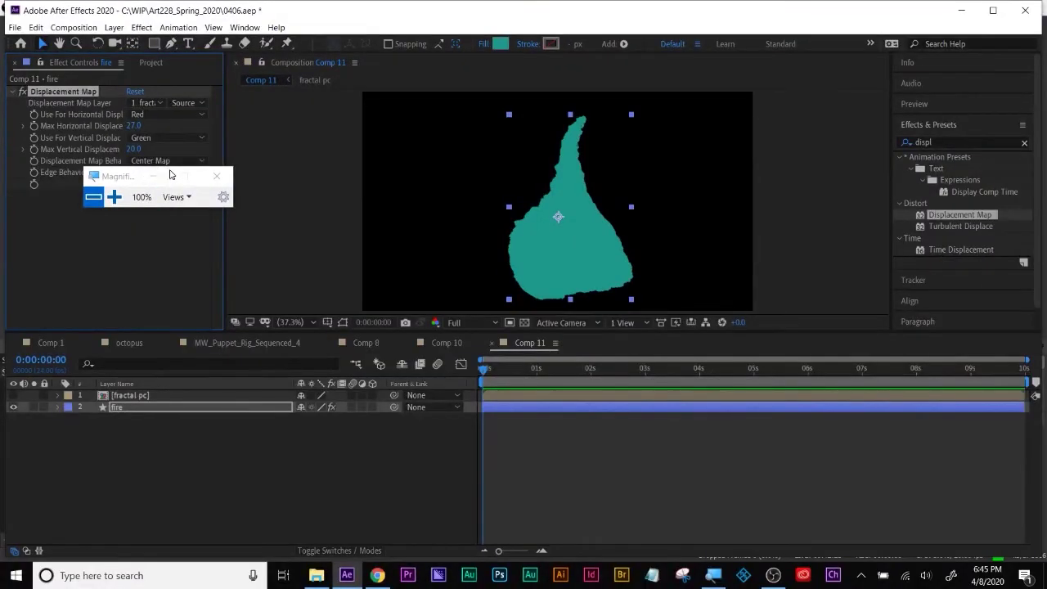
drag(131, 182, 147, 439)
click(232, 434)
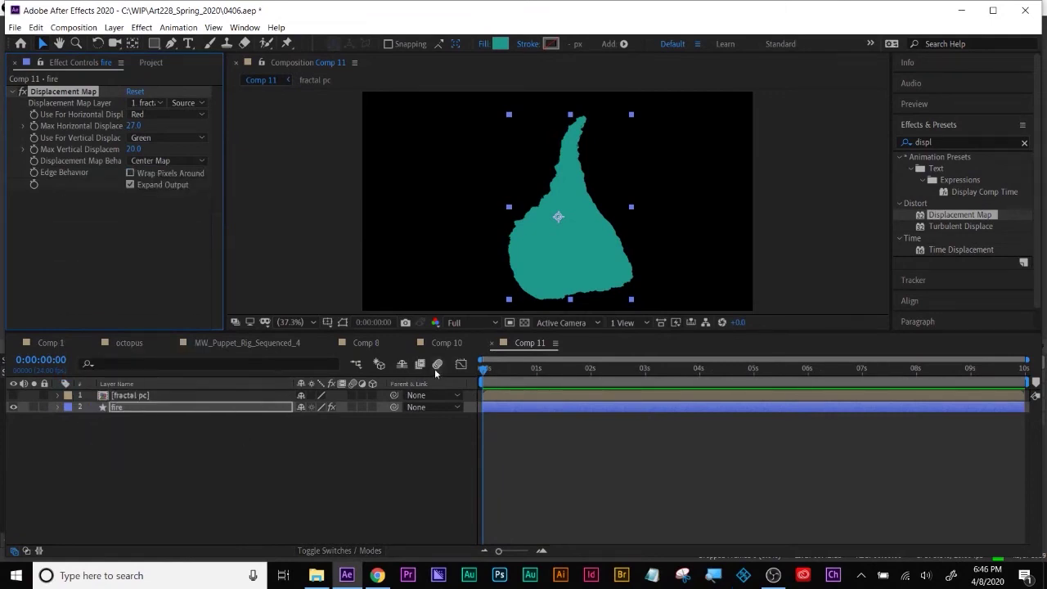
double_click(126, 396)
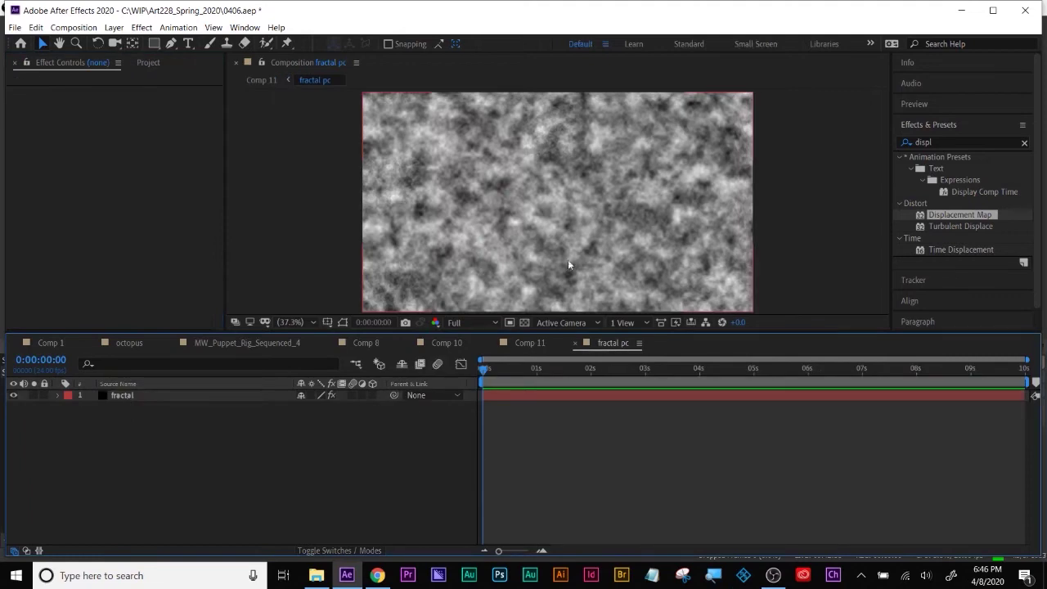
Lock the fractal layer's Fractal Noise Effect Controls, then return to Comp 11 with fire selected
click(129, 396)
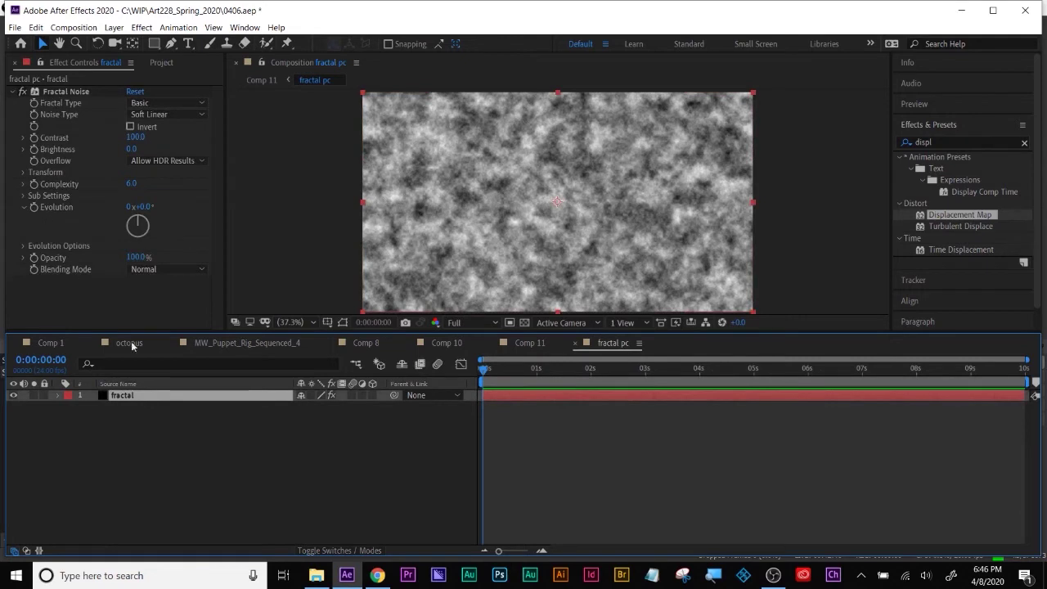
click(713, 575)
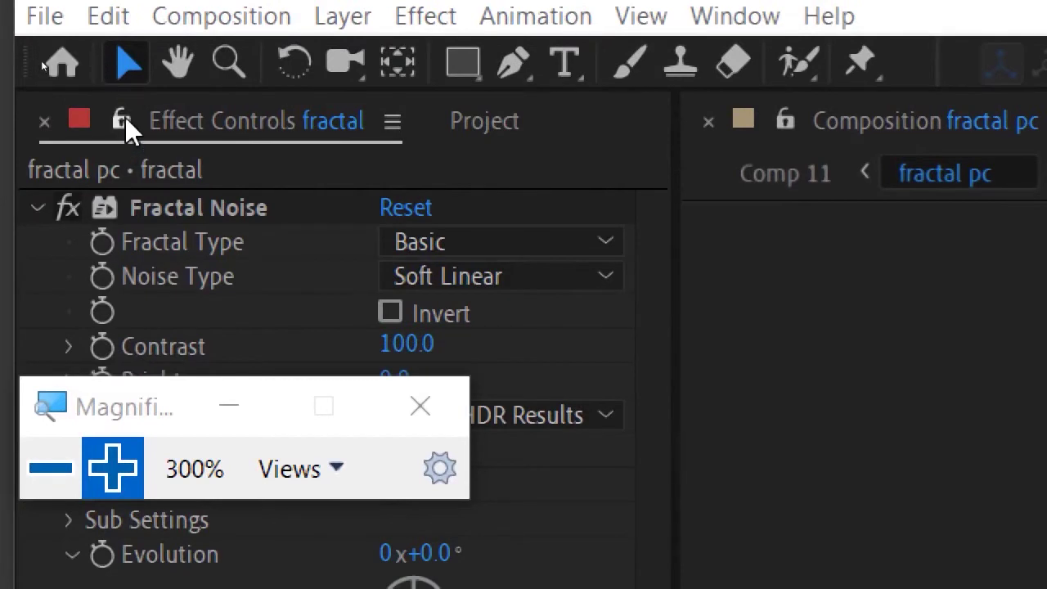
click(119, 119)
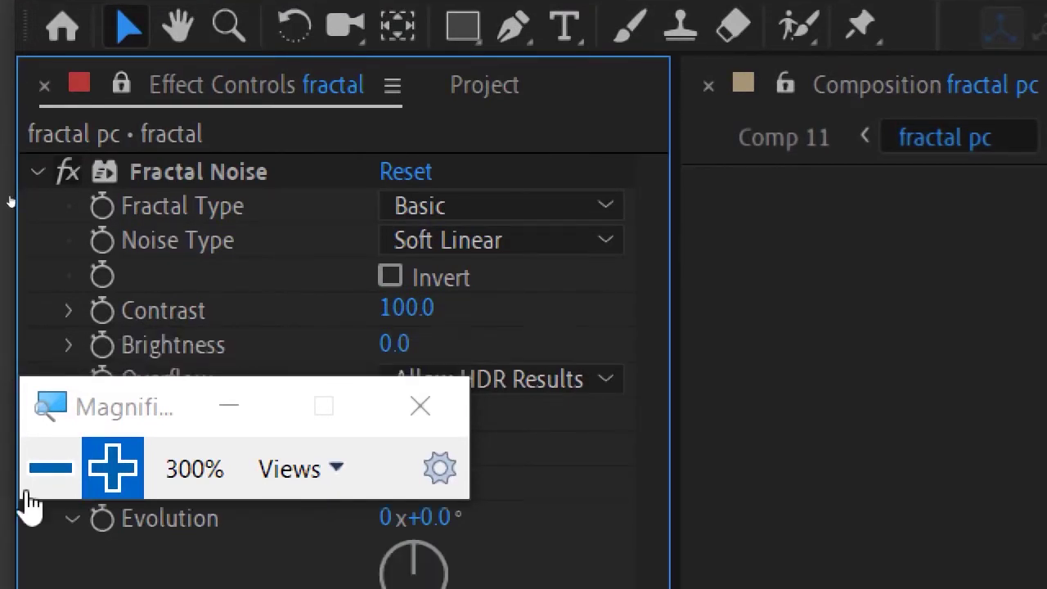
click(439, 393)
click(525, 342)
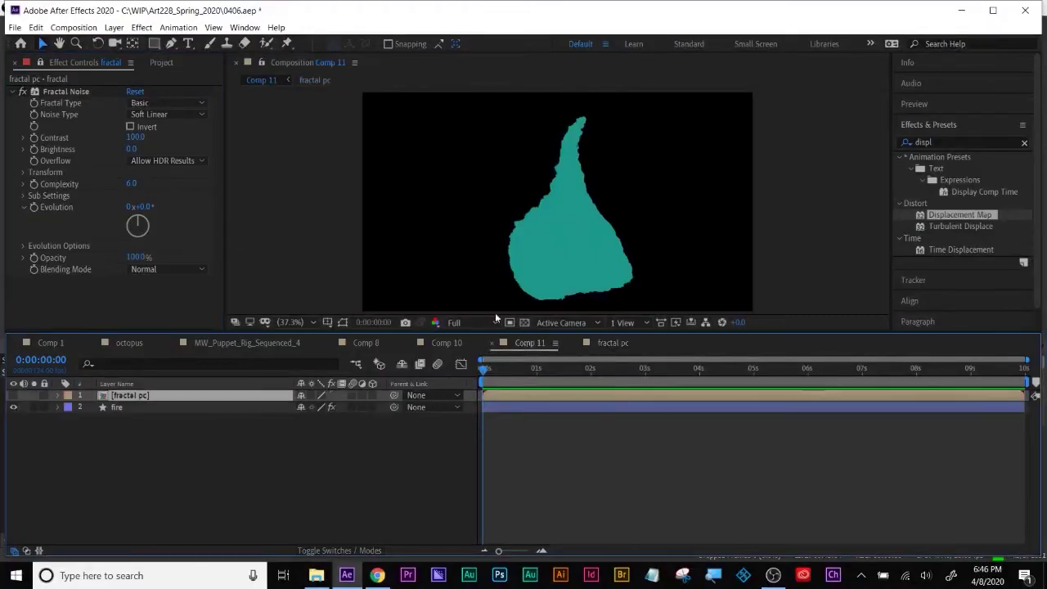
click(116, 407)
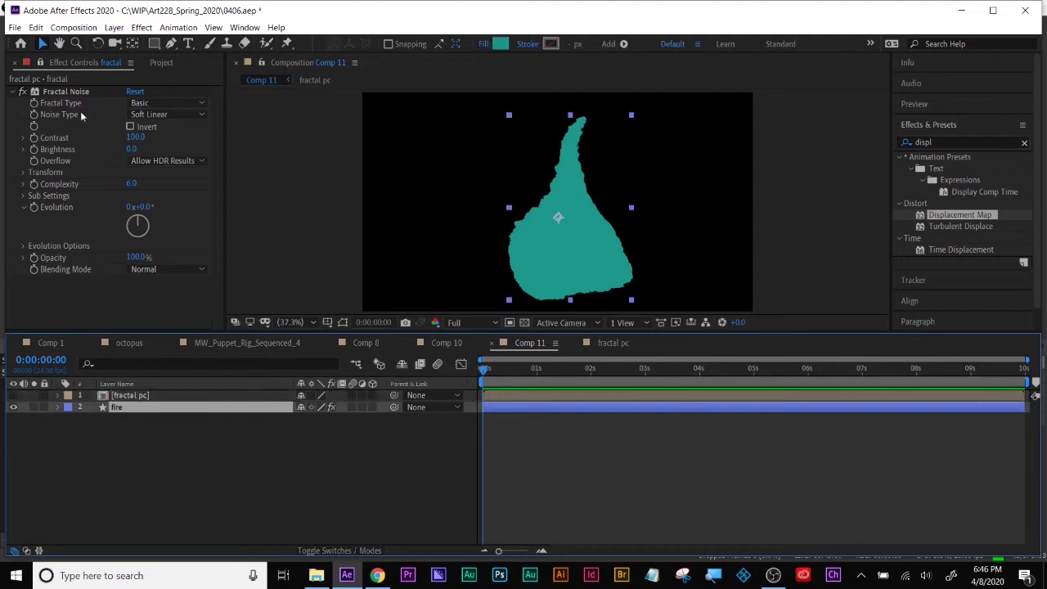
Set the Fractal Type to Dynamic, Contrast to 212 and Brightness to -42
click(168, 103)
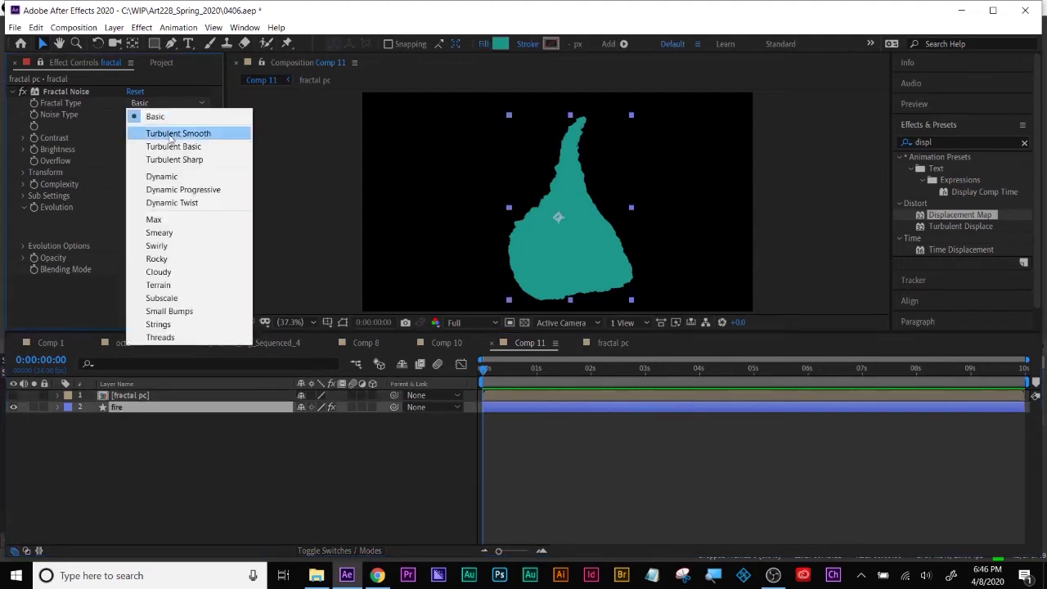
click(172, 177)
drag(136, 136, 213, 141)
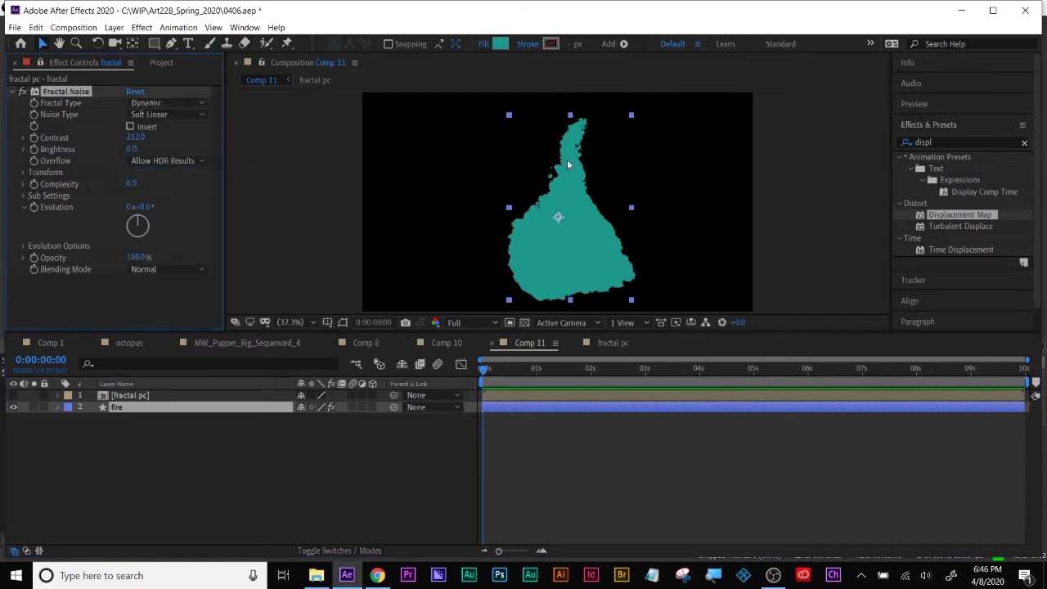
drag(133, 149, 114, 149)
click(133, 149)
text(1)
key(Return)
click(151, 144)
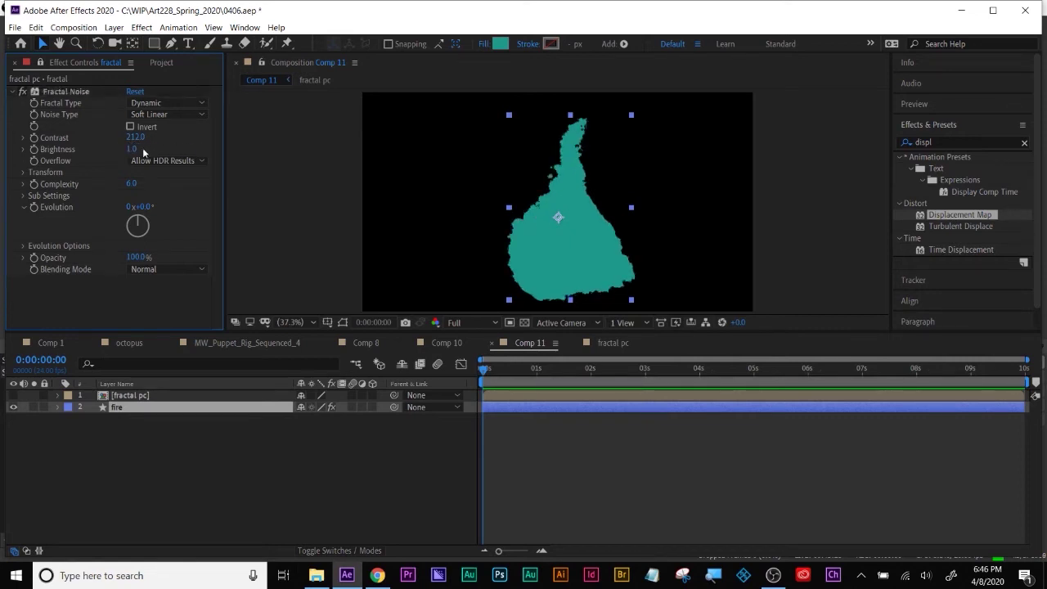
drag(134, 151, 85, 170)
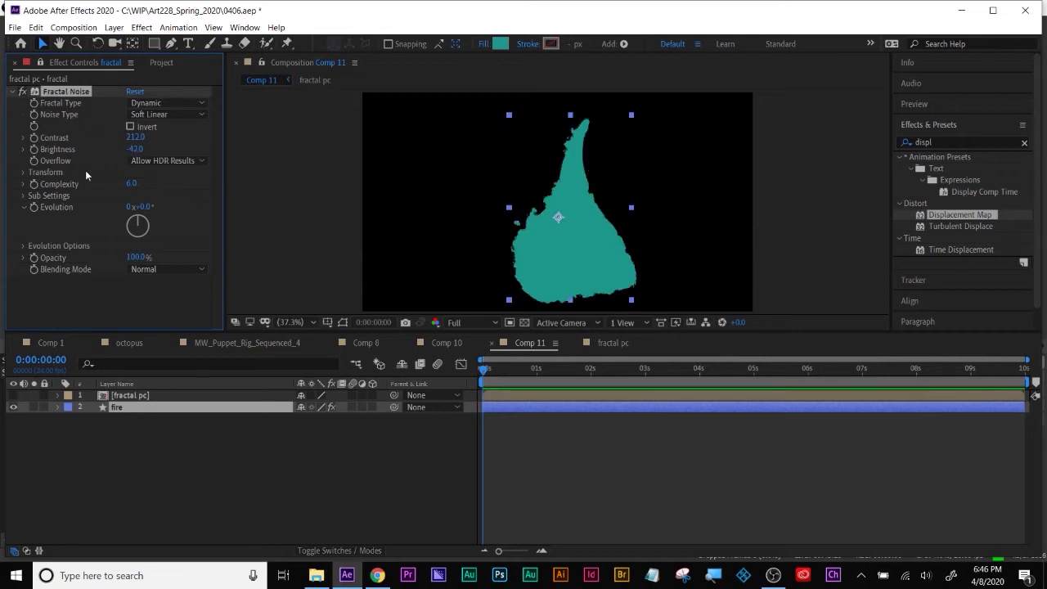
Set the noise Transform Scale to 338 and Offset Turbulence to 600,540
click(23, 172)
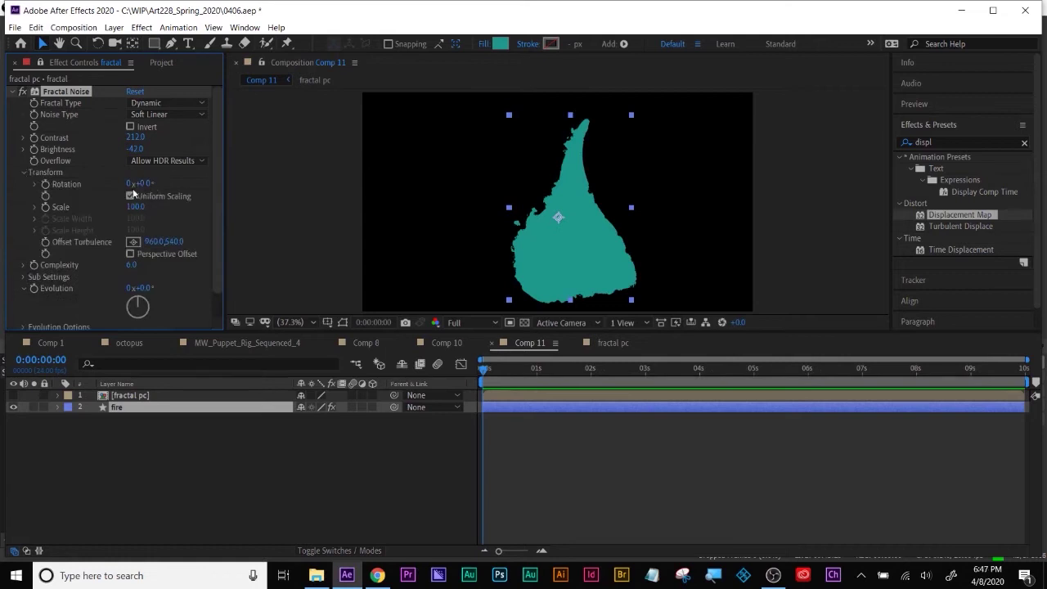
drag(145, 209, 106, 235)
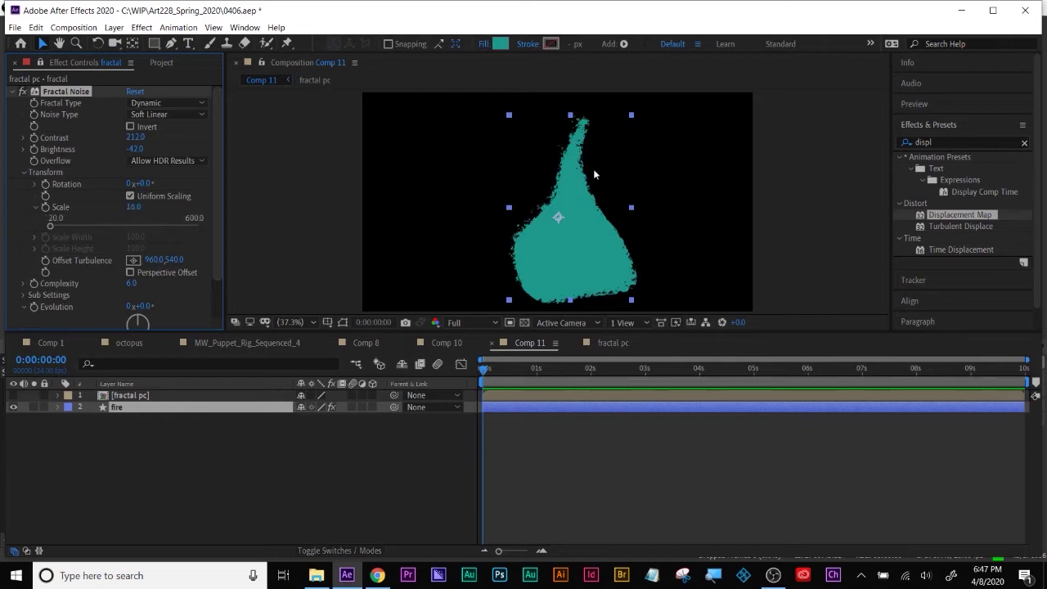
drag(134, 206, 378, 206)
mouse_move(135, 207)
mouse_down()
mouse_move(119, 220)
mouse_move(144, 209)
mouse_up()
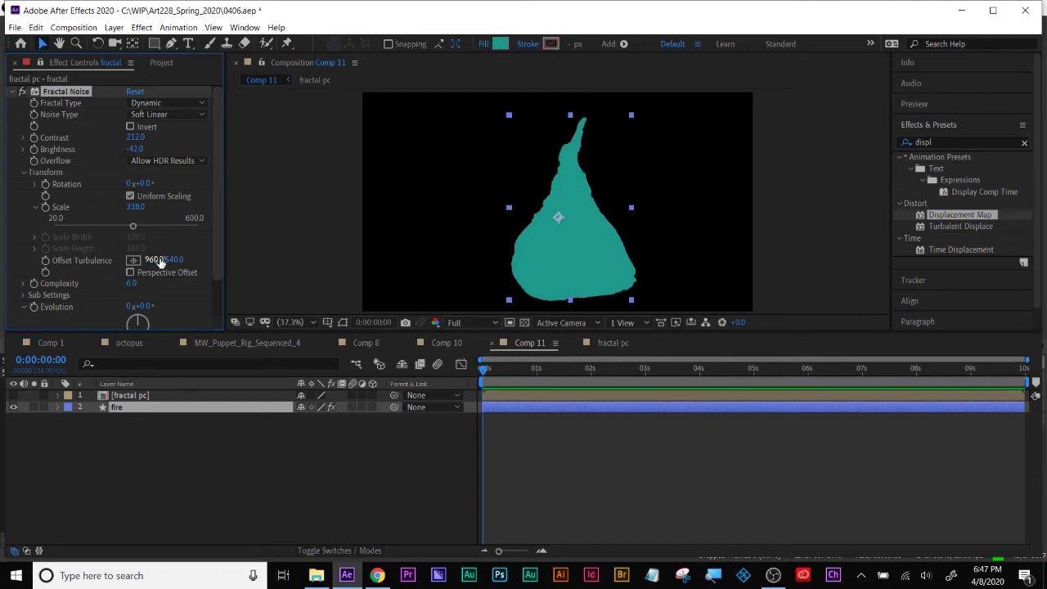
click(152, 453)
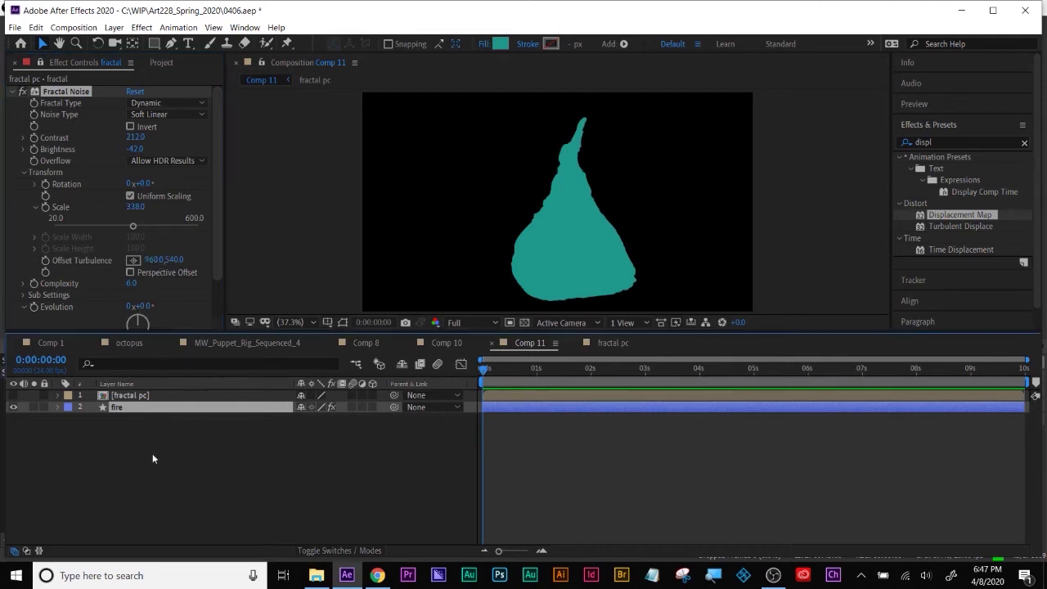
Draw a teal rectangle in the upper left of the frame
key(ctrl+t)
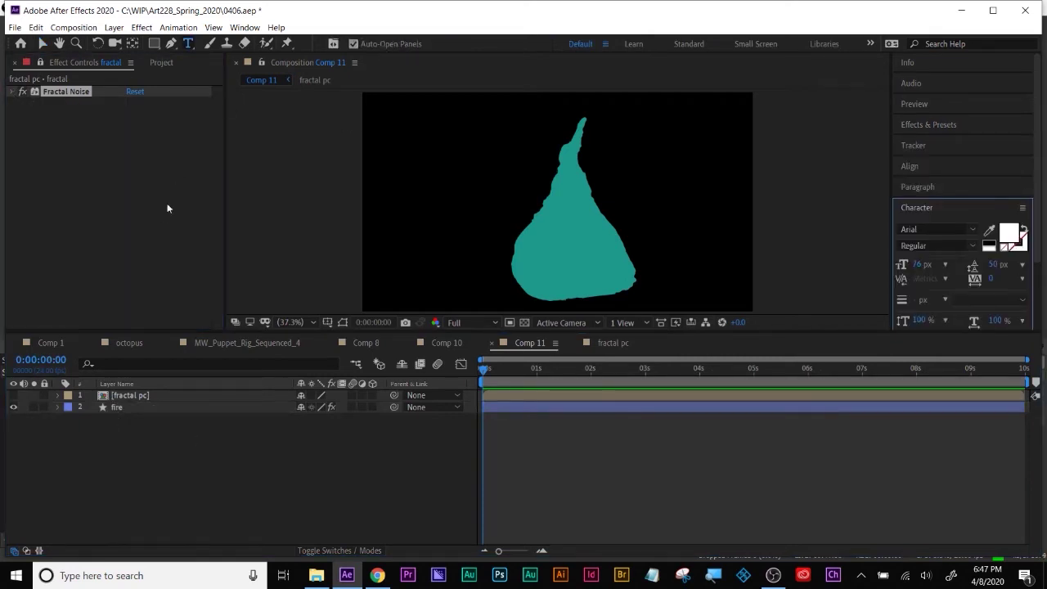
click(181, 134)
click(154, 43)
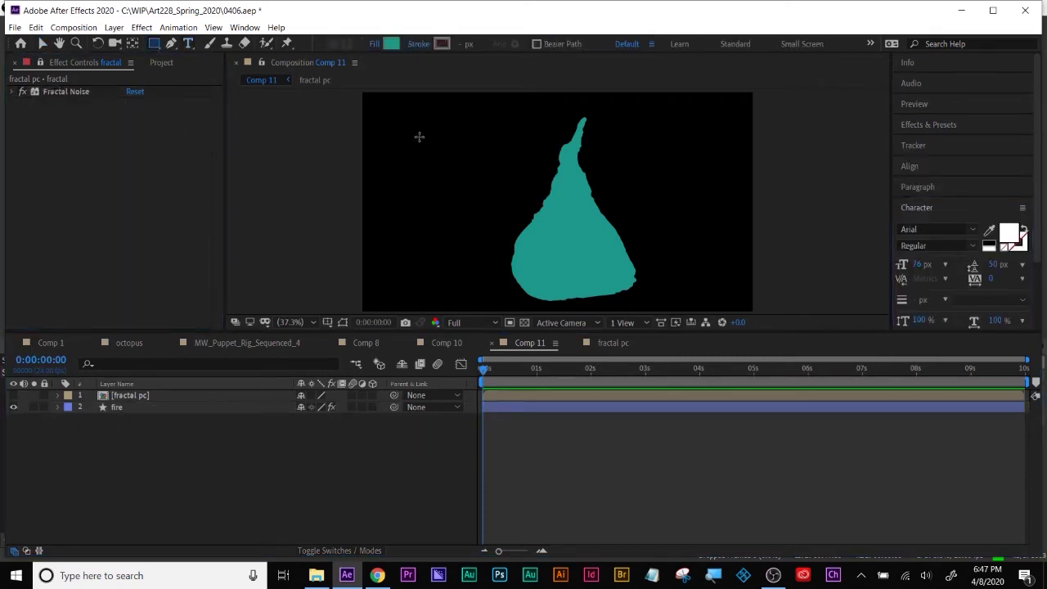
drag(424, 124, 482, 202)
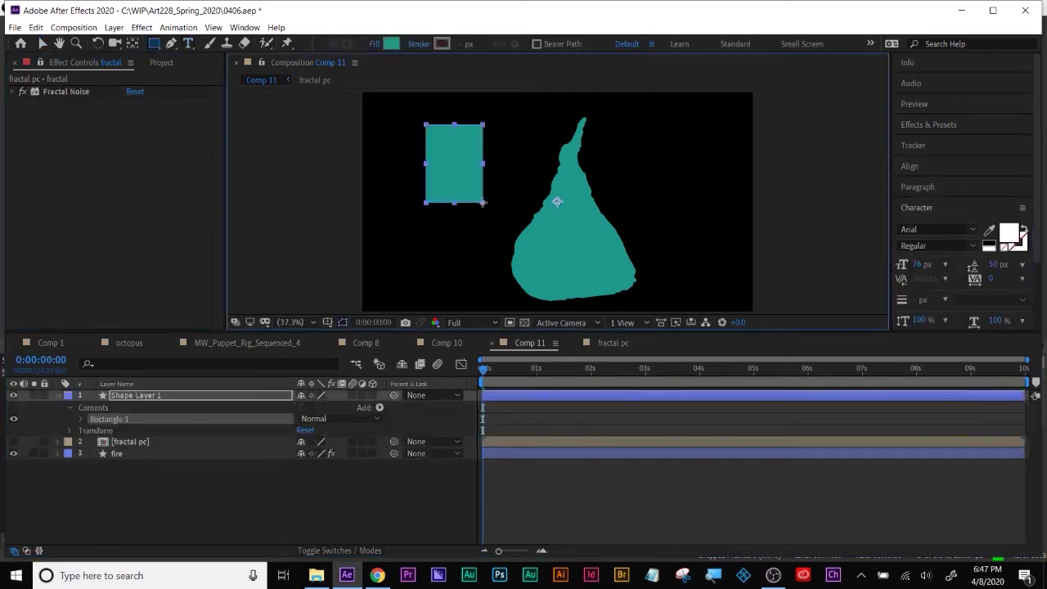
click(182, 505)
Draw a yellow-filled star at the upper right of the frame
click(153, 44)
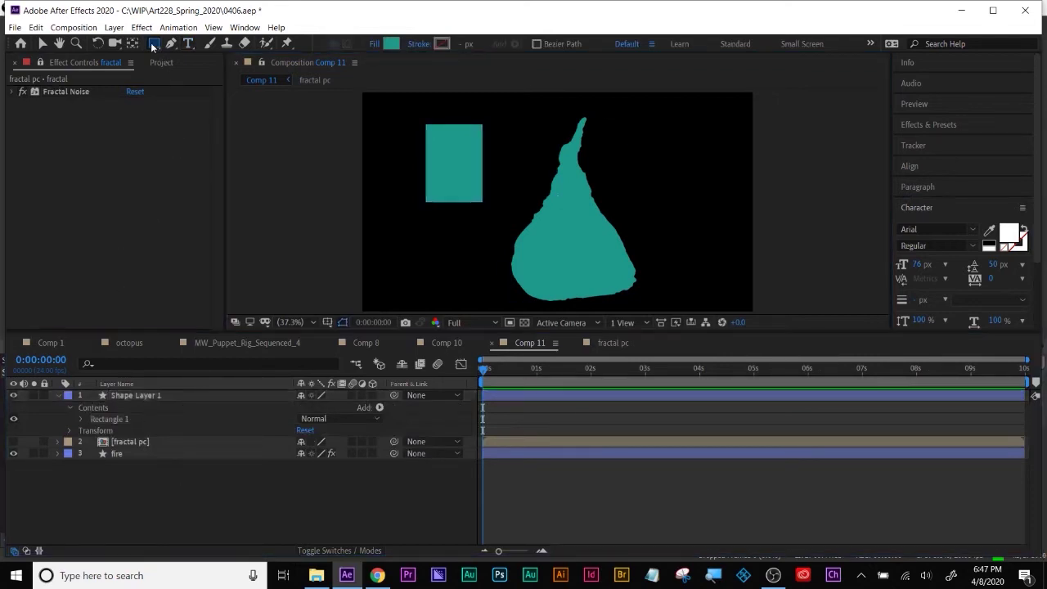
click(209, 101)
click(391, 43)
click(862, 302)
click(973, 160)
drag(617, 148, 649, 186)
click(48, 57)
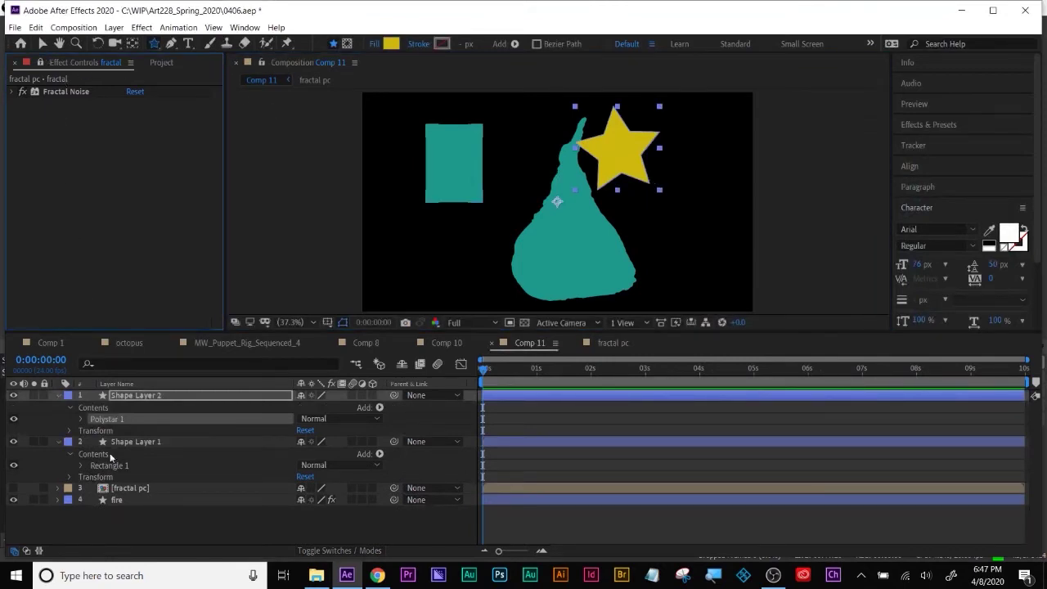
Pre-compose the star and rectangle layers into '2 layers', then delete that precomp
click(137, 395)
shift+click(145, 441)
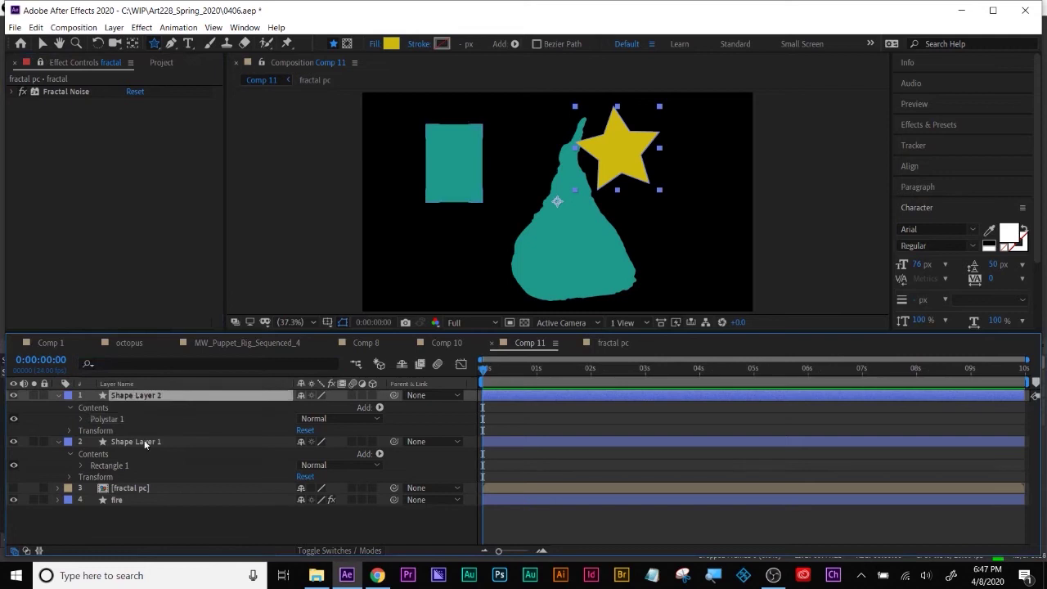
right_click(145, 441)
click(177, 396)
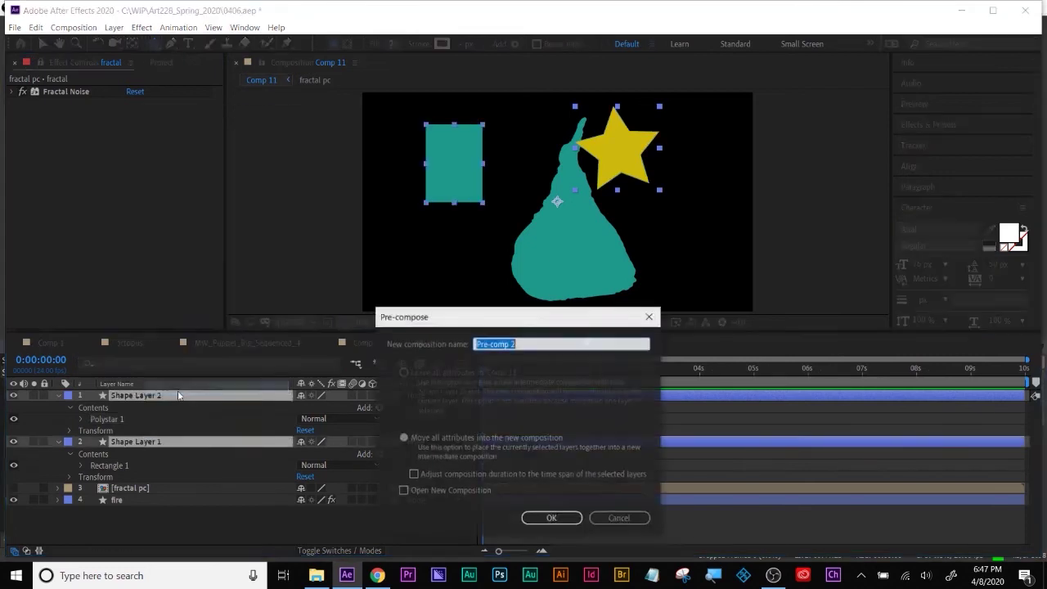
text(2 layers)
key(Return)
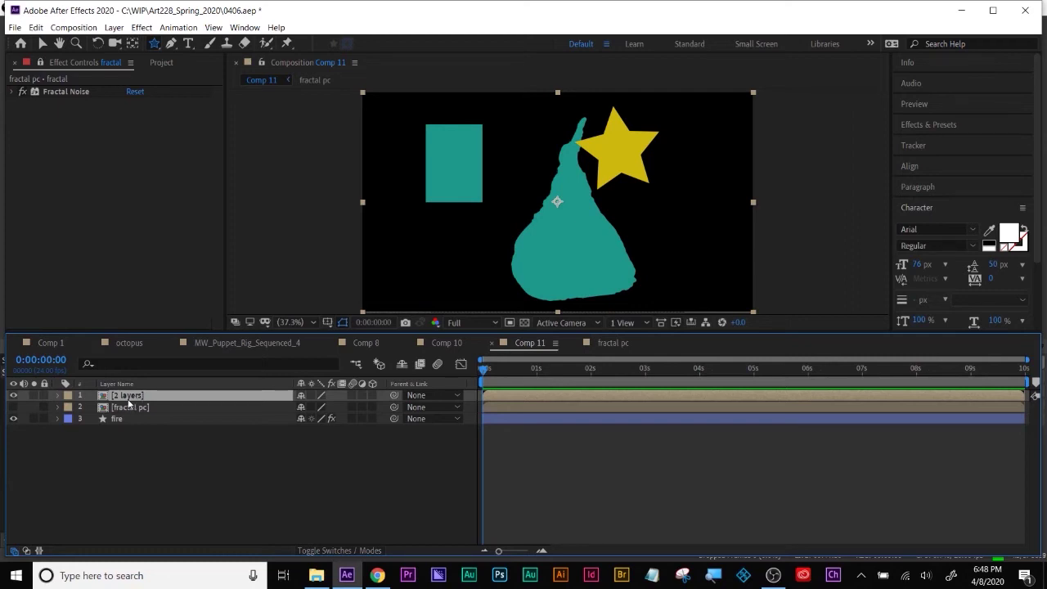
key(Delete)
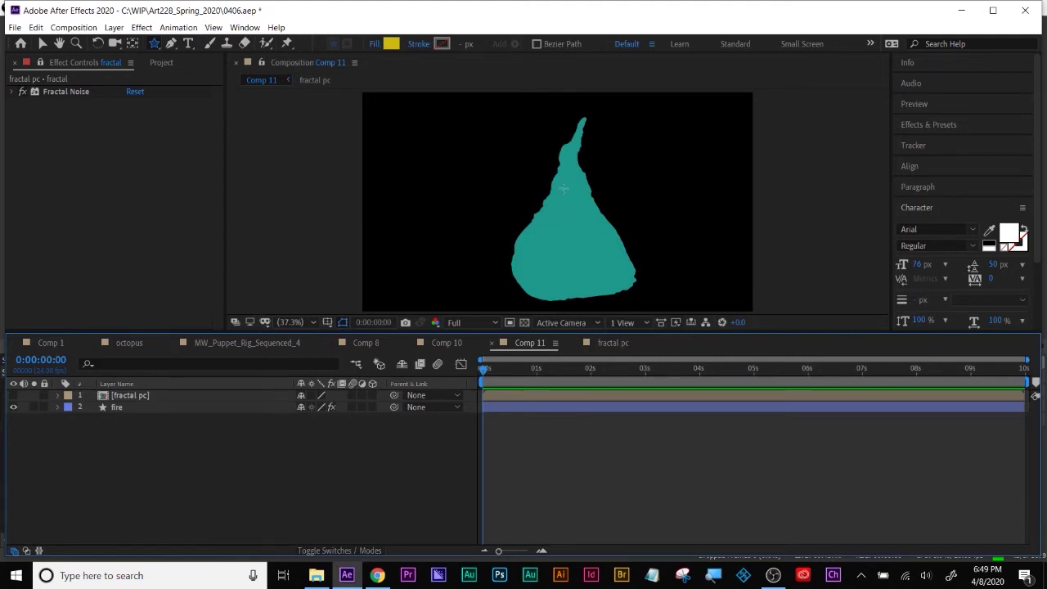
Check the remaining fire and fractal pc layers, then deselect all and show the project contents
click(97, 407)
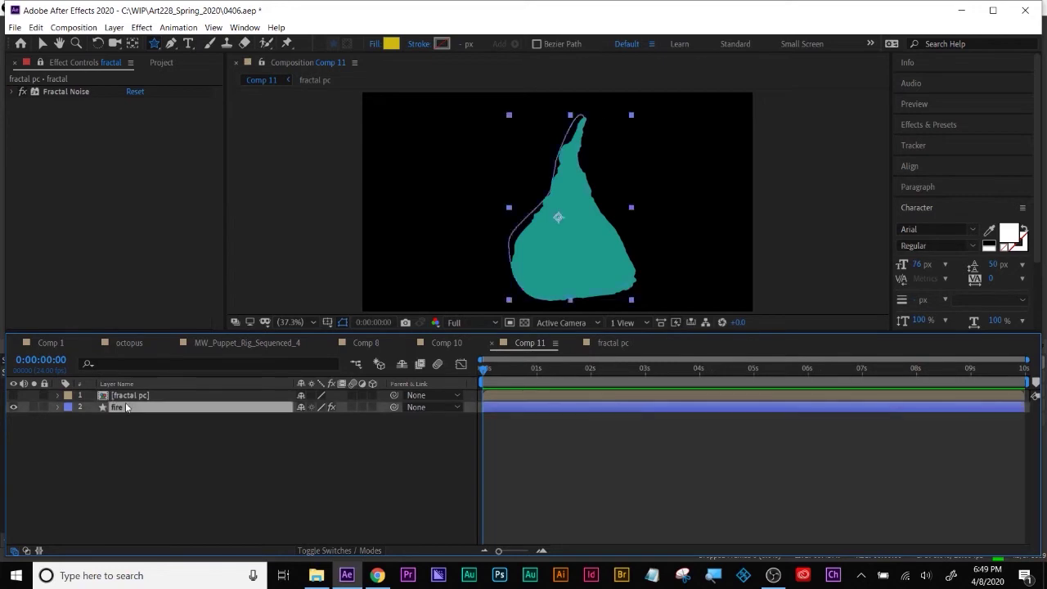
click(124, 395)
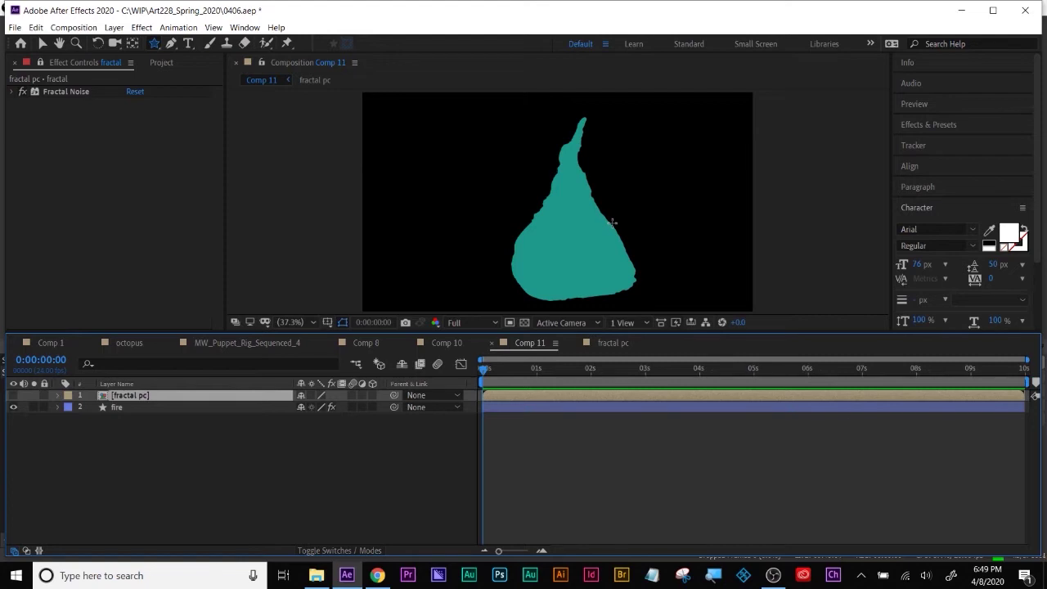
click(260, 433)
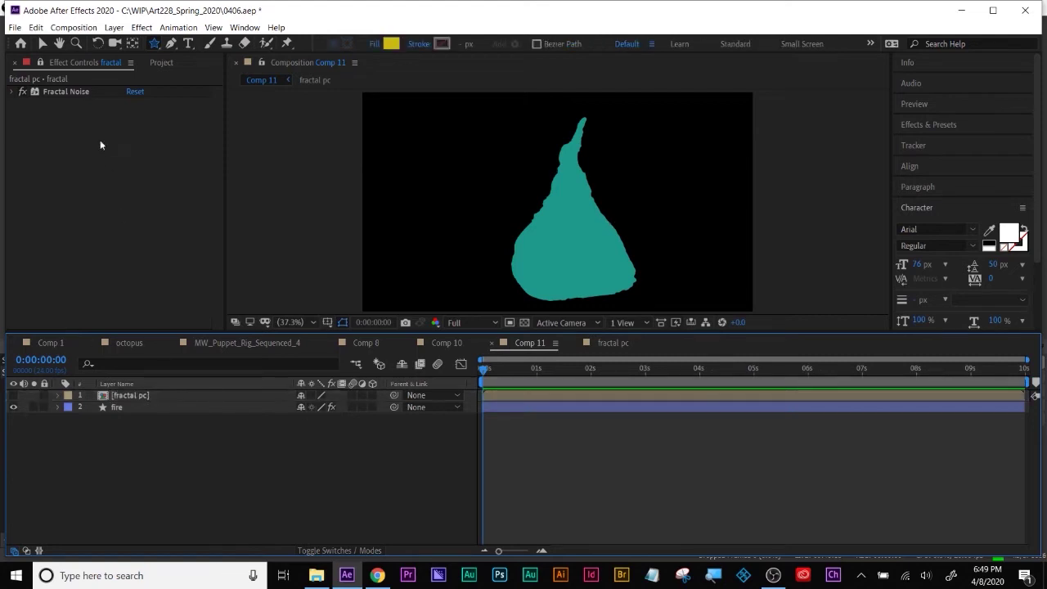
click(173, 65)
Create a composition named 'main animation' holding a new solid named 'wave world'
click(47, 324)
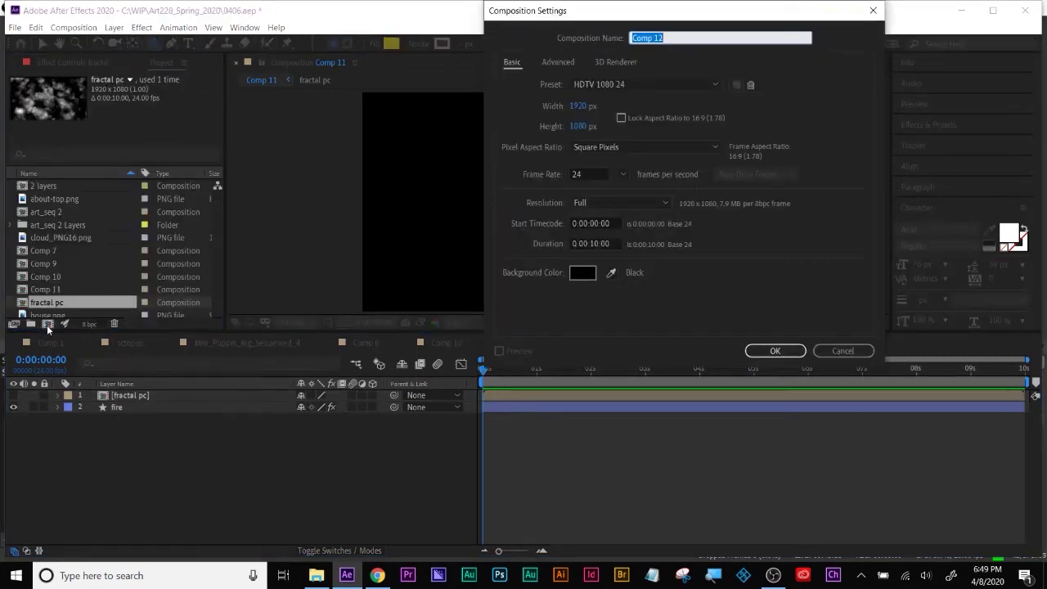
text(main s)
text(nimation)
click(775, 350)
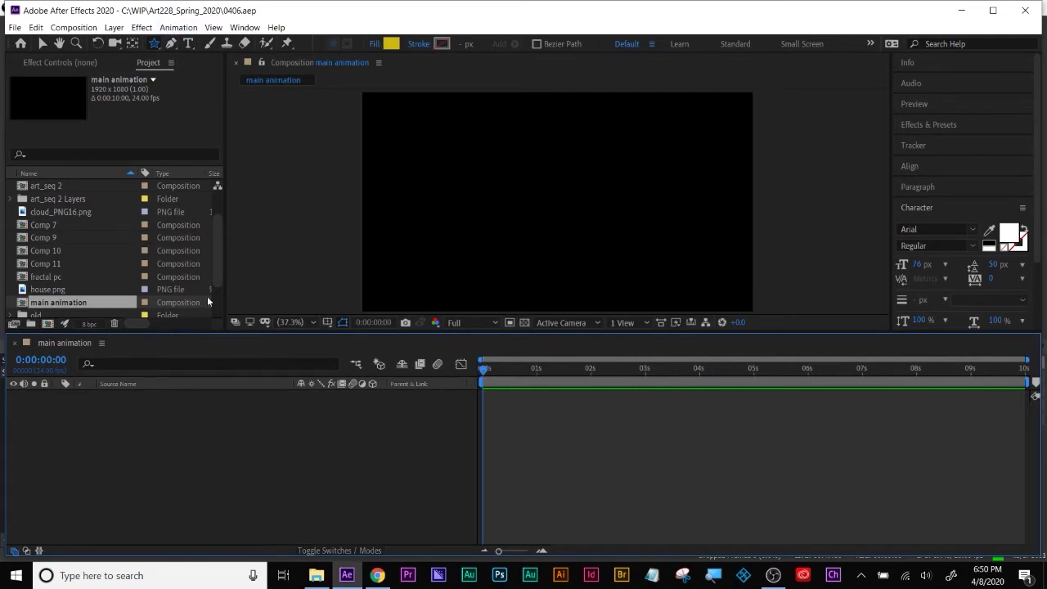
click(114, 27)
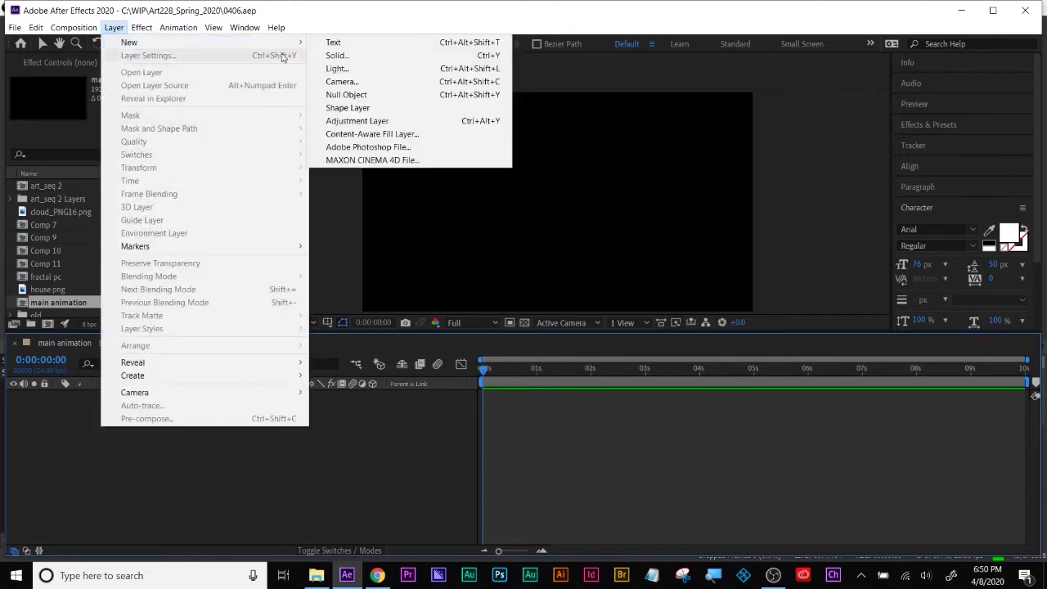
click(337, 54)
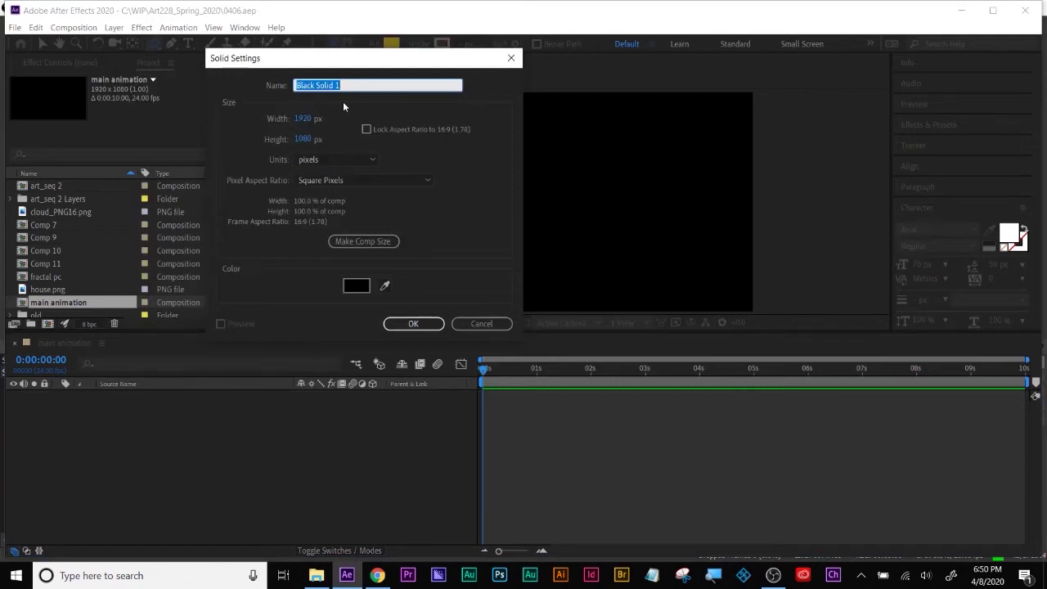
text(wave world)
key(Return)
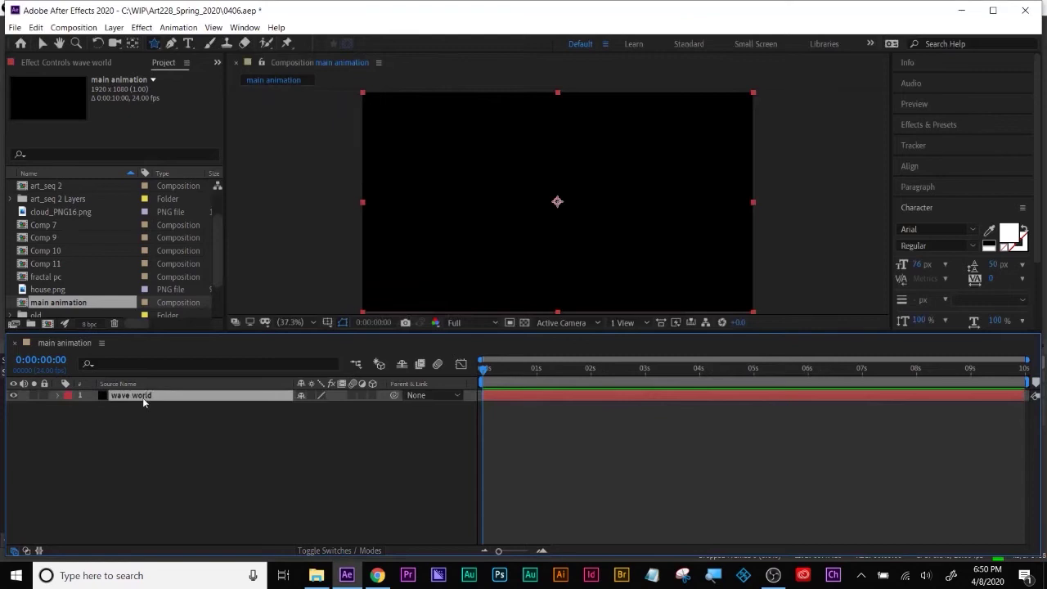
Duplicate the wave world solid and rename the top copy 'caustics'
key(ctrl+d)
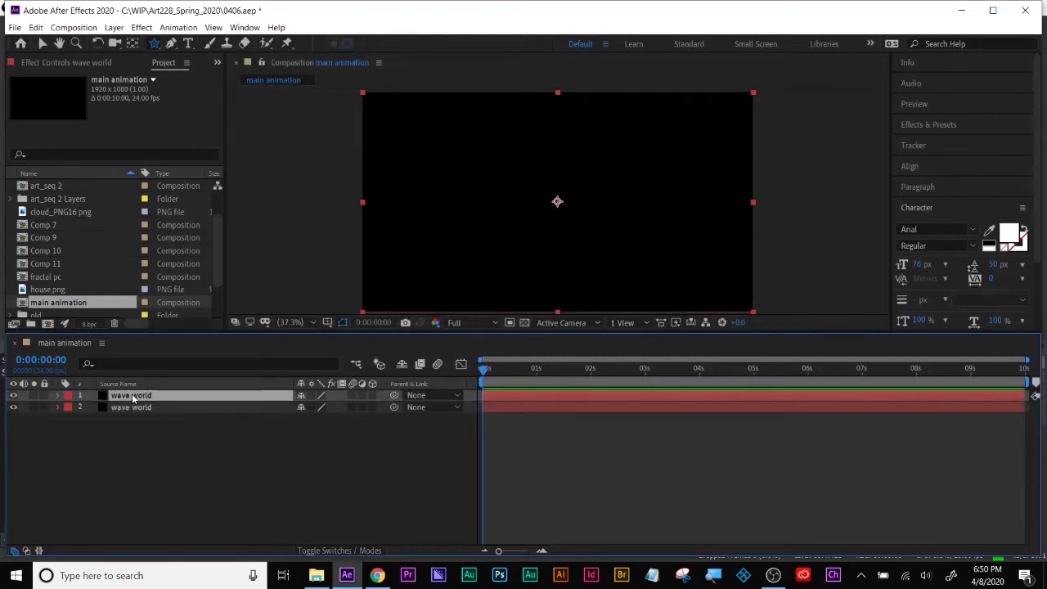
right_click(134, 398)
click(155, 383)
text(caustics)
key(Return)
double_click(124, 395)
key(super+plus)
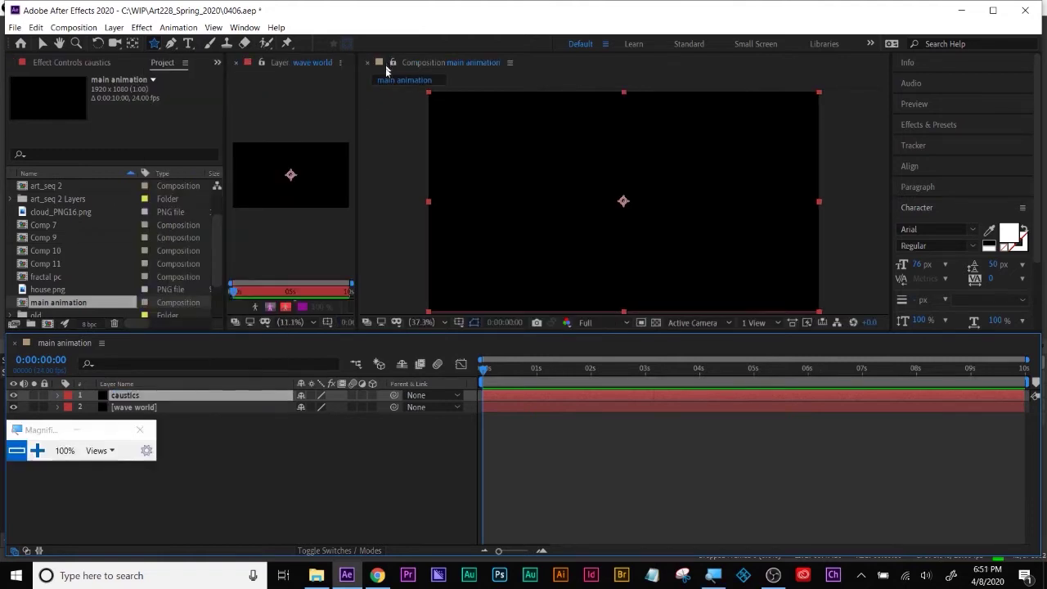
click(163, 406)
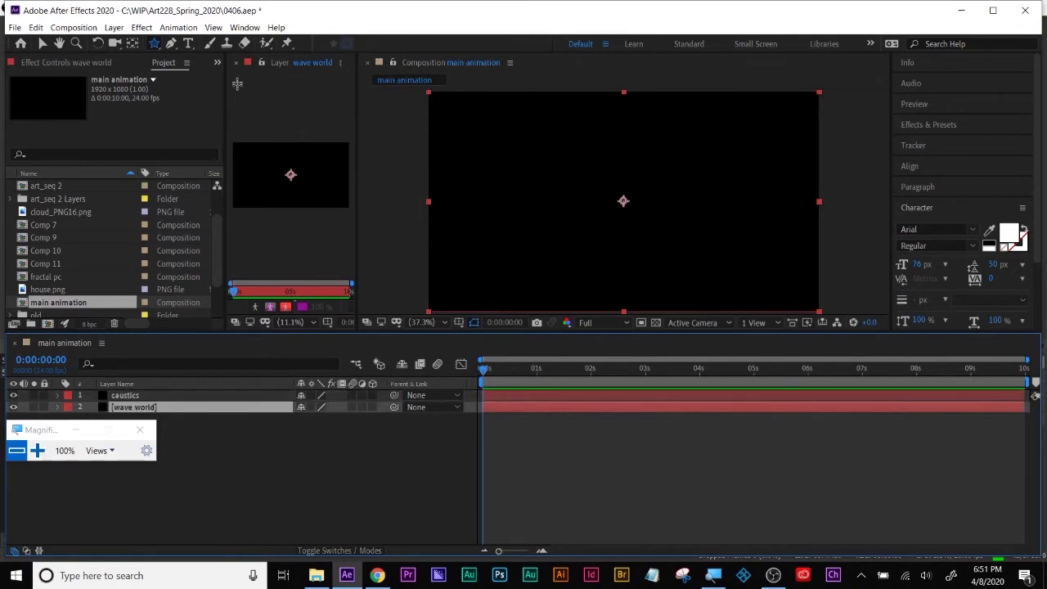
click(236, 63)
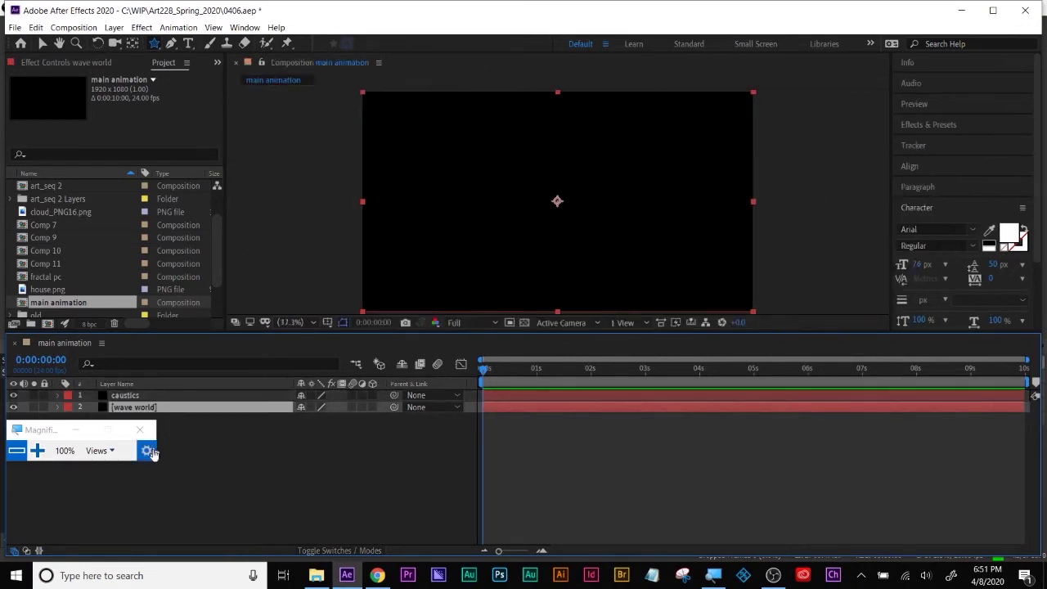
click(210, 444)
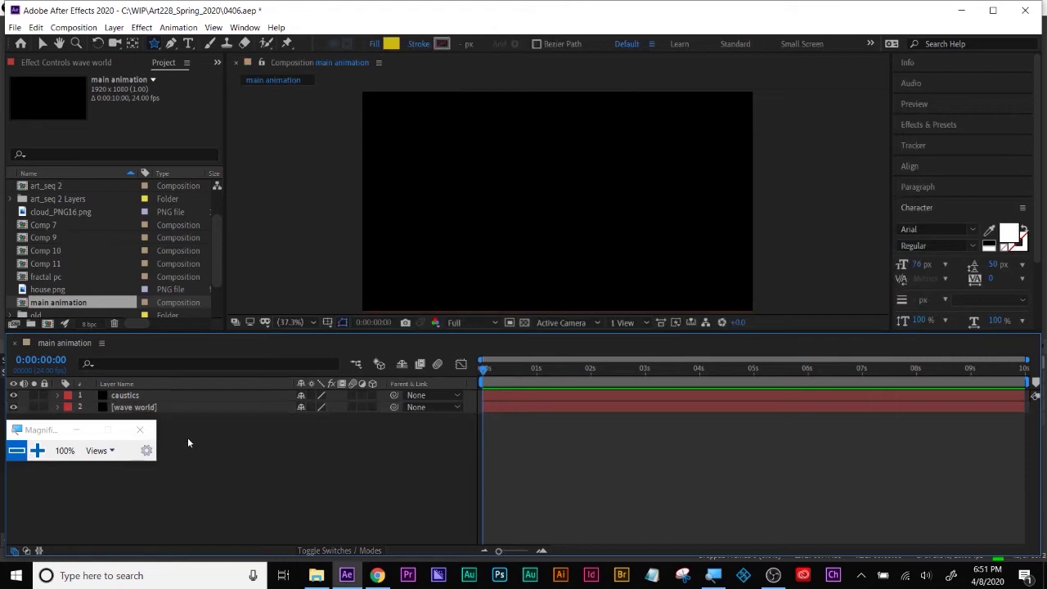
key(super+Escape)
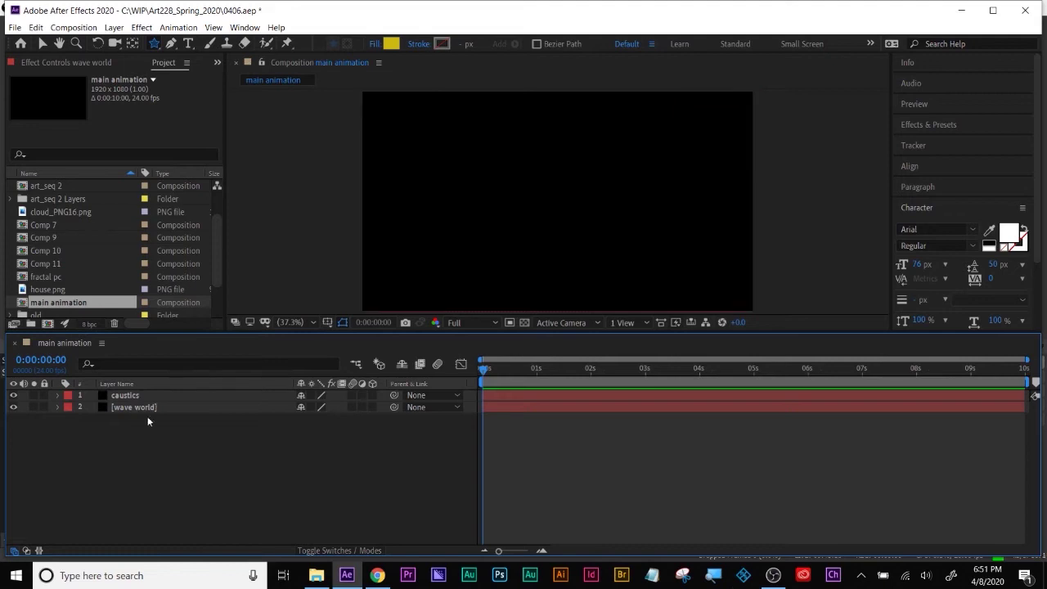
Pre-compose wave world as 'wave world Comp PC' with Move all attributes, and enlarge the viewer
right_click(147, 409)
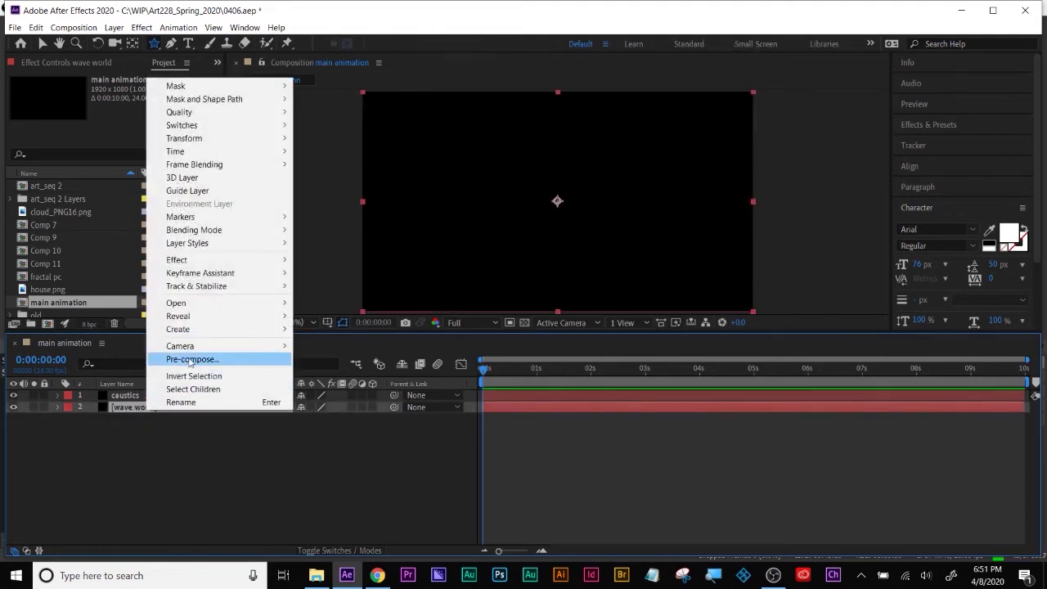
click(190, 359)
click(563, 338)
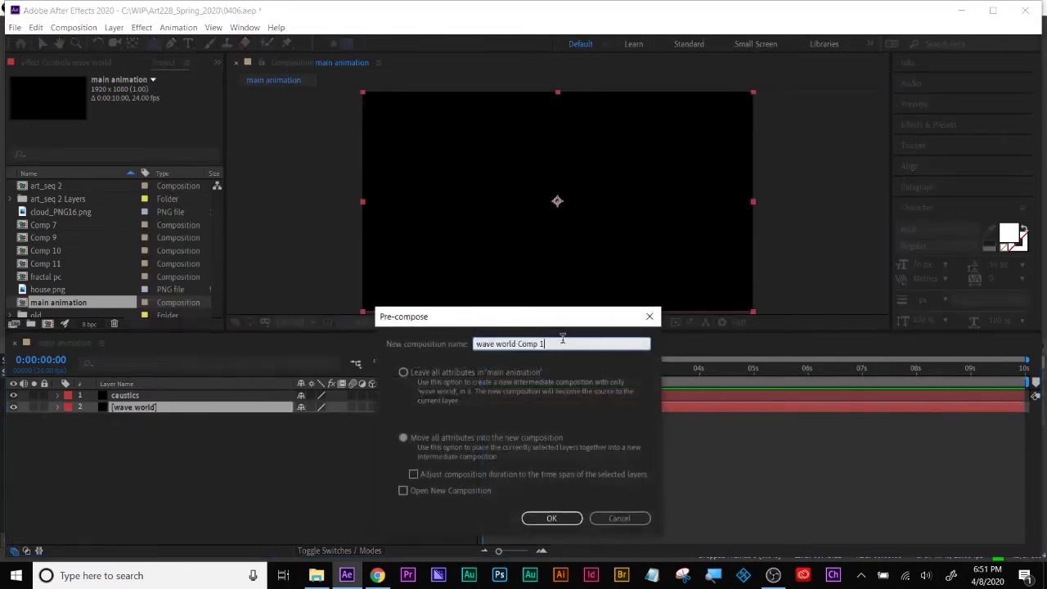
key(BackSpace)
text(PC)
click(403, 437)
click(541, 516)
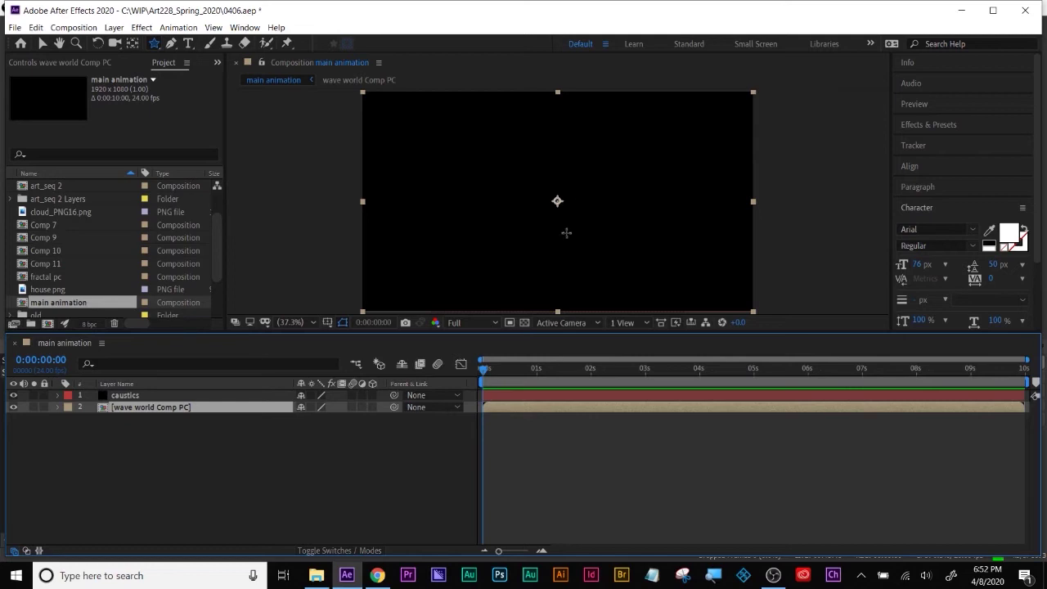
drag(617, 333, 617, 360)
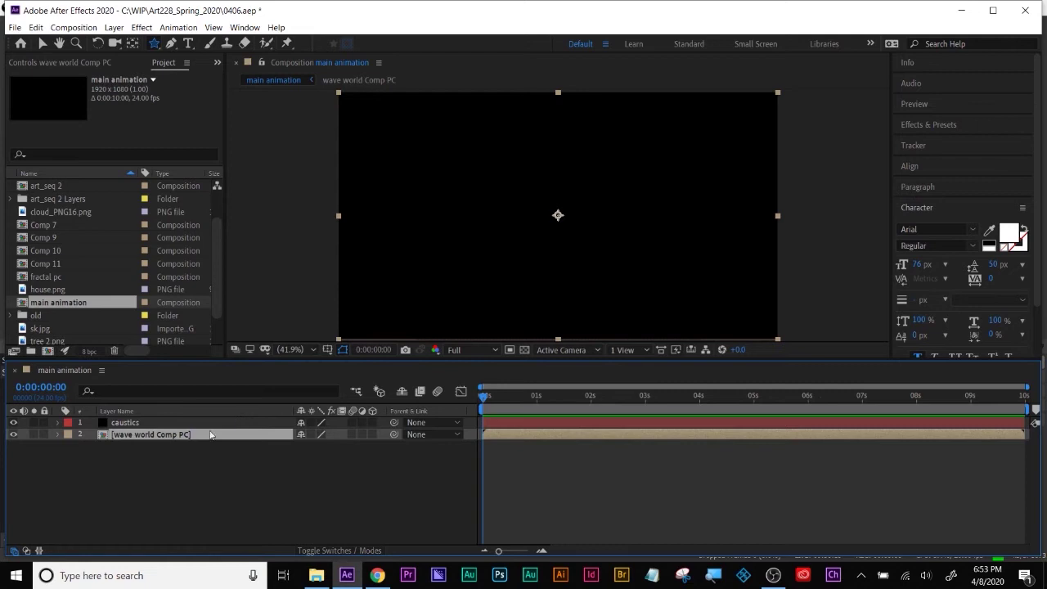
Apply the Wave World effect to the wave world solid inside wave world Comp PC
double_click(185, 434)
click(151, 422)
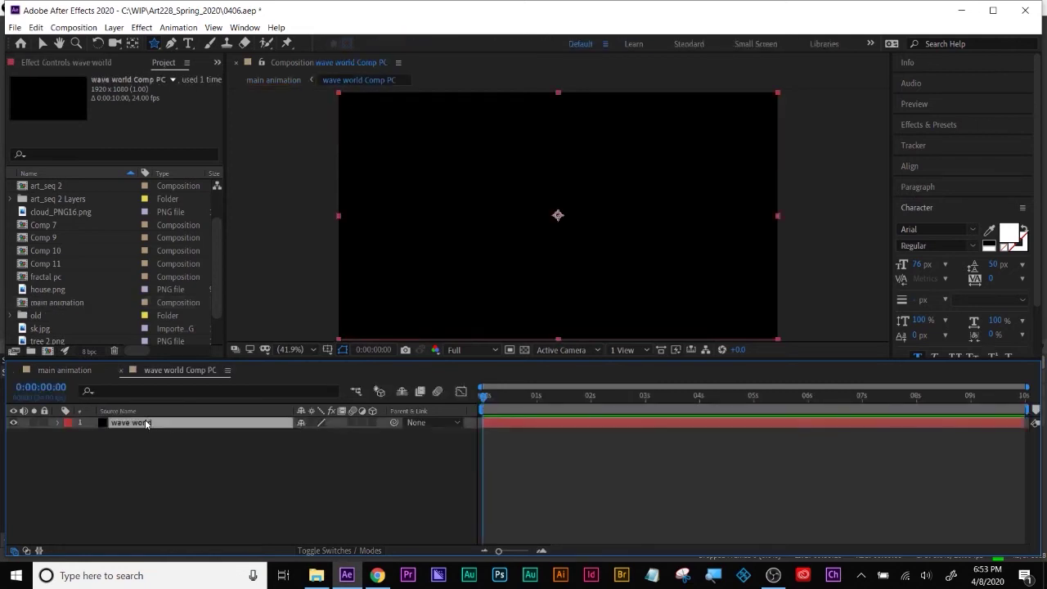
drag(260, 359, 260, 417)
click(940, 125)
double_click(941, 142)
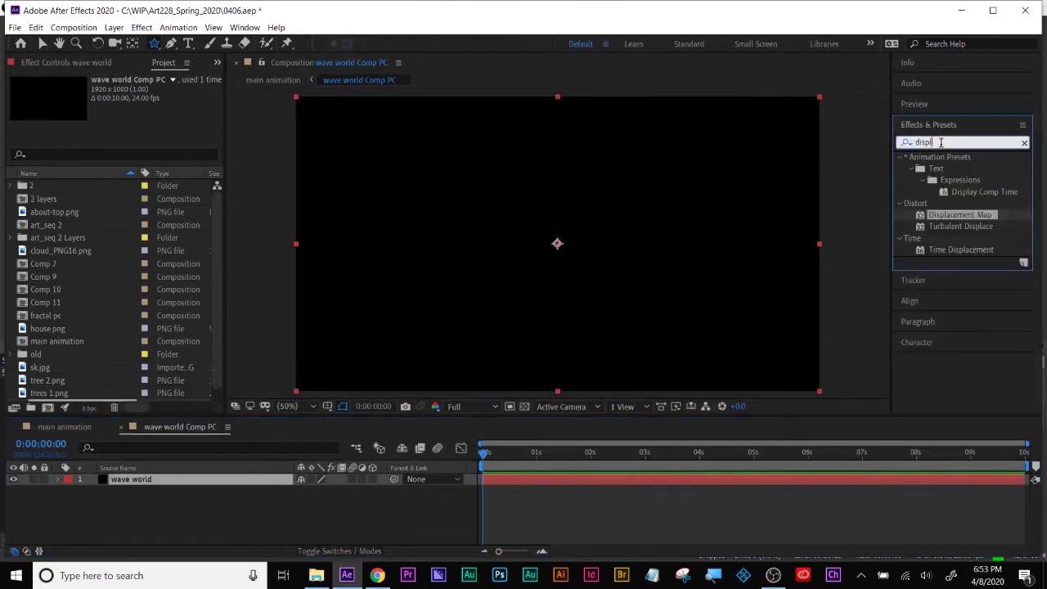
text(wave w)
drag(948, 192, 588, 486)
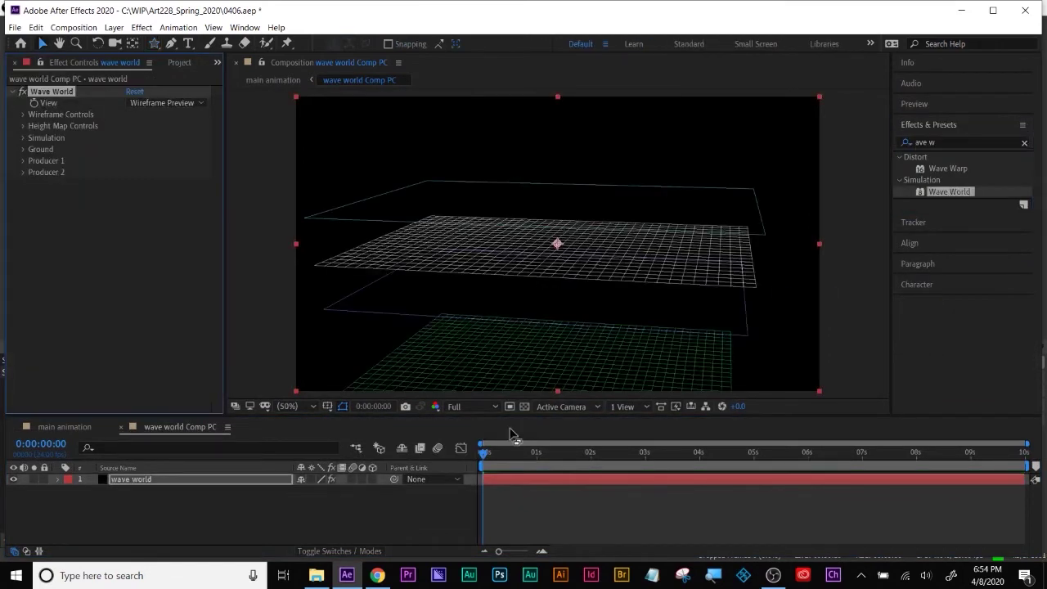
drag(488, 455, 717, 472)
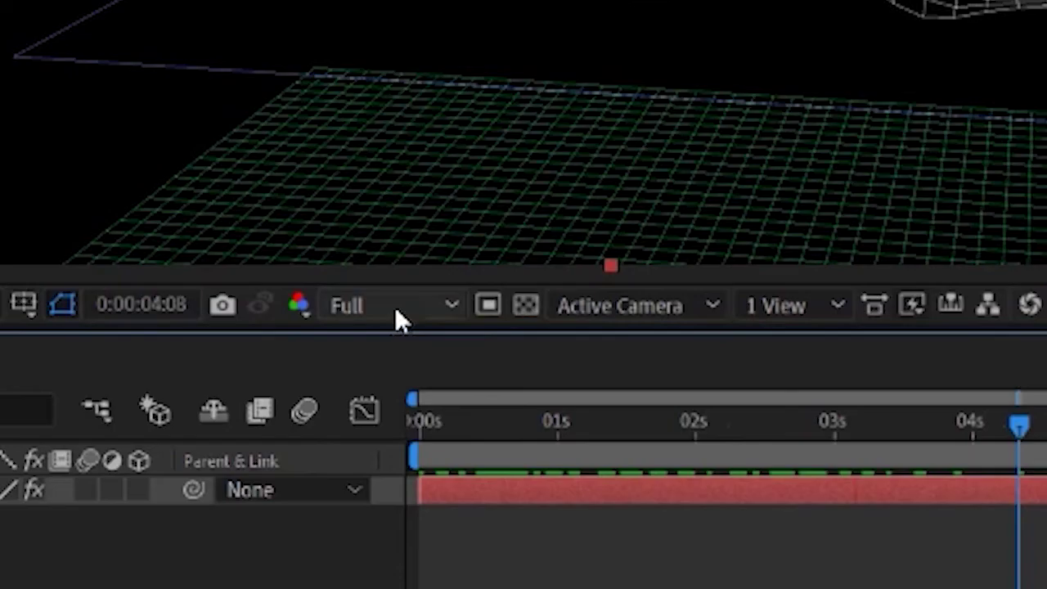
Set the composition preview resolution to Quarter
click(473, 408)
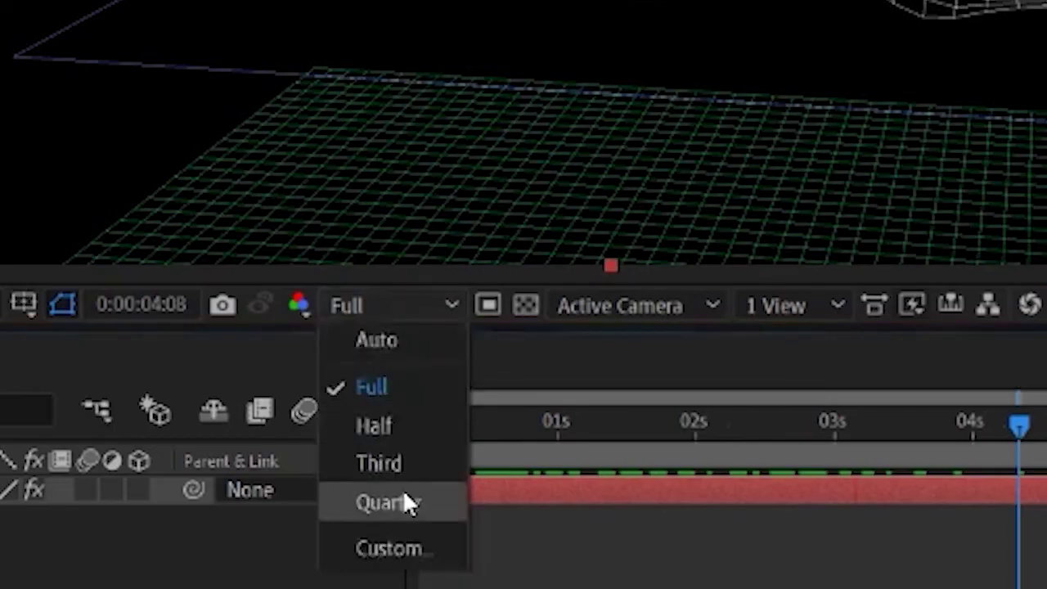
click(401, 493)
click(725, 353)
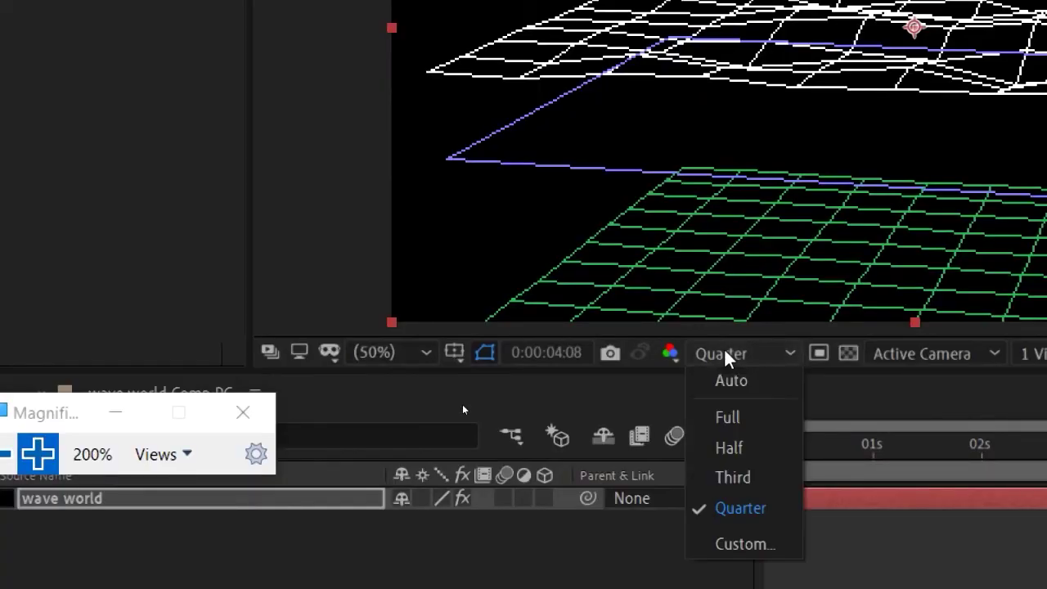
click(738, 507)
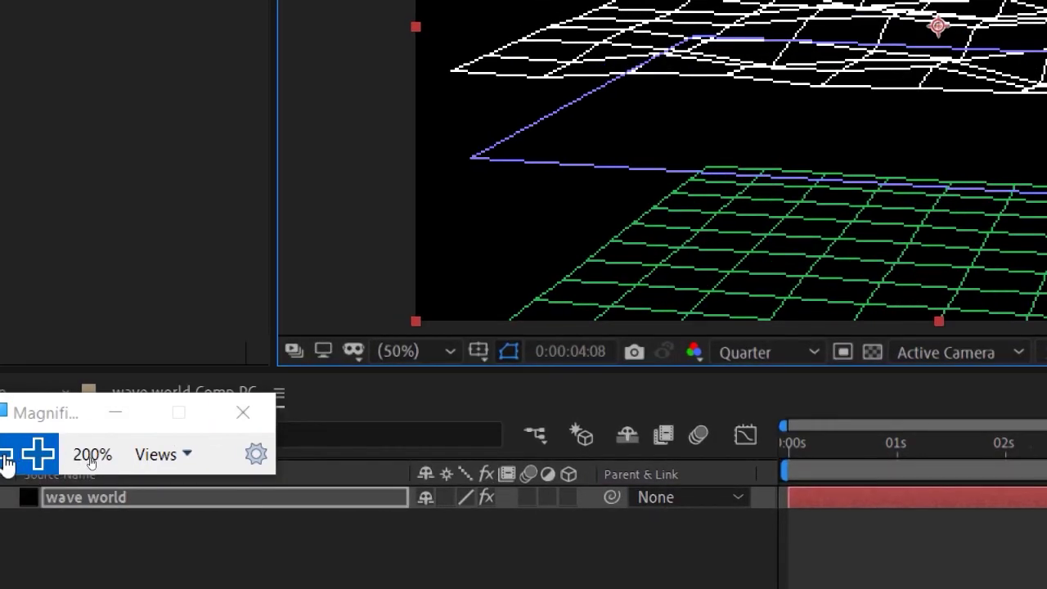
click(5, 455)
click(206, 436)
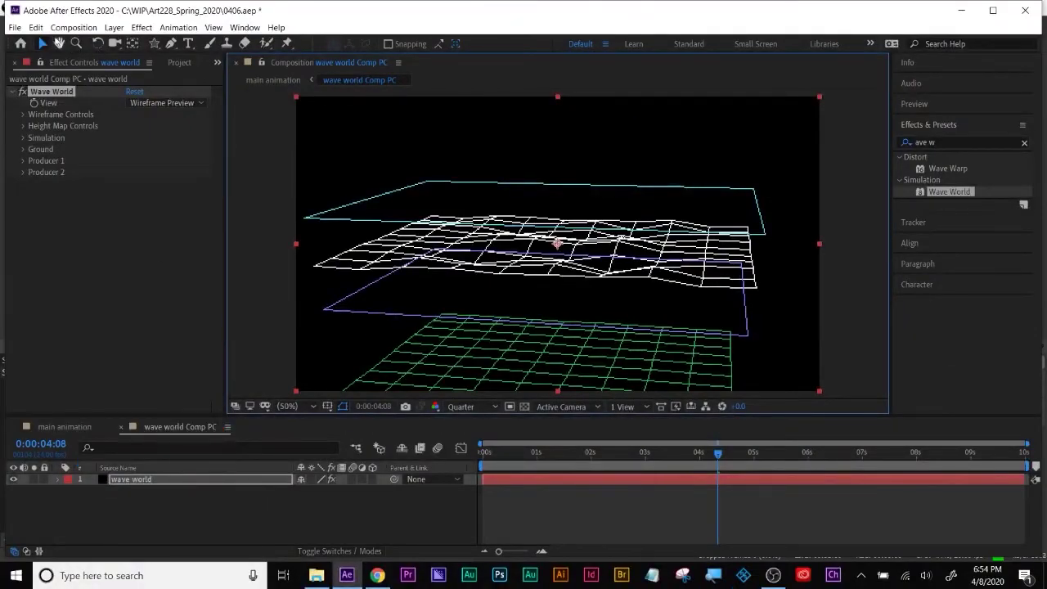
Purge all memory and disk cache
click(36, 28)
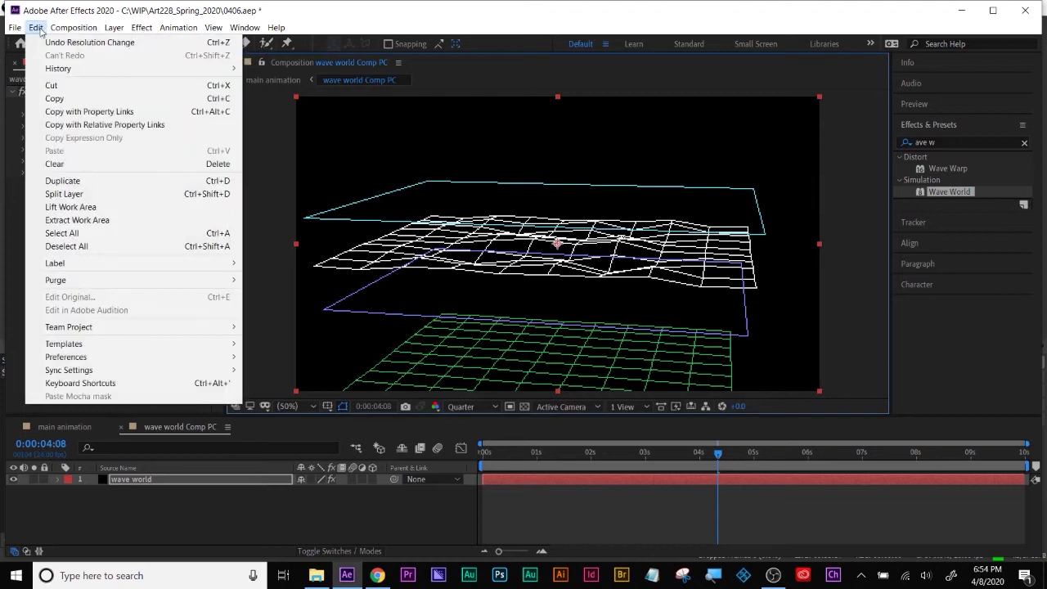
mouse_move(74, 280)
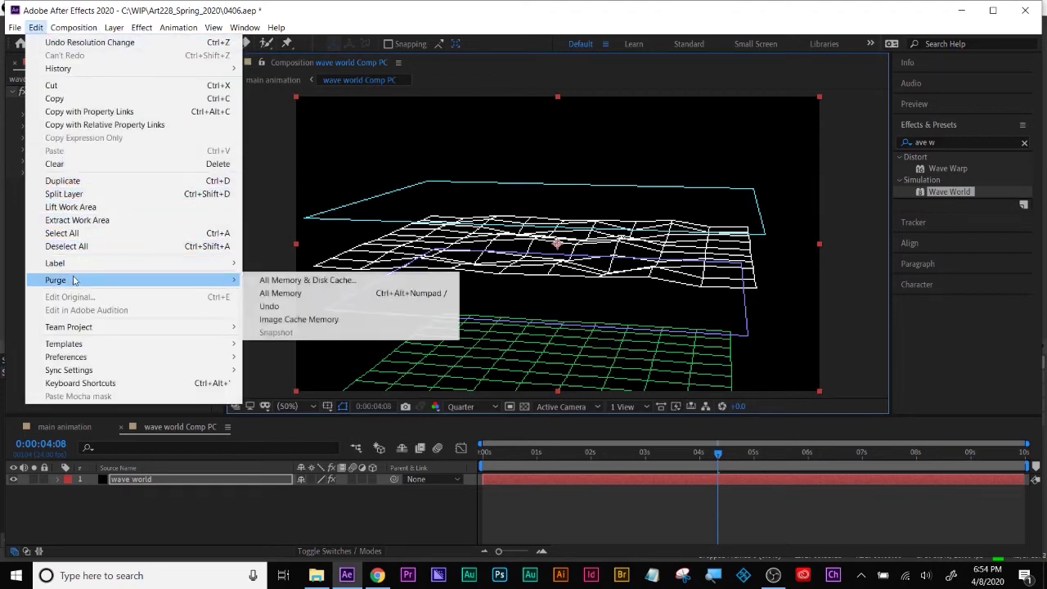
click(304, 280)
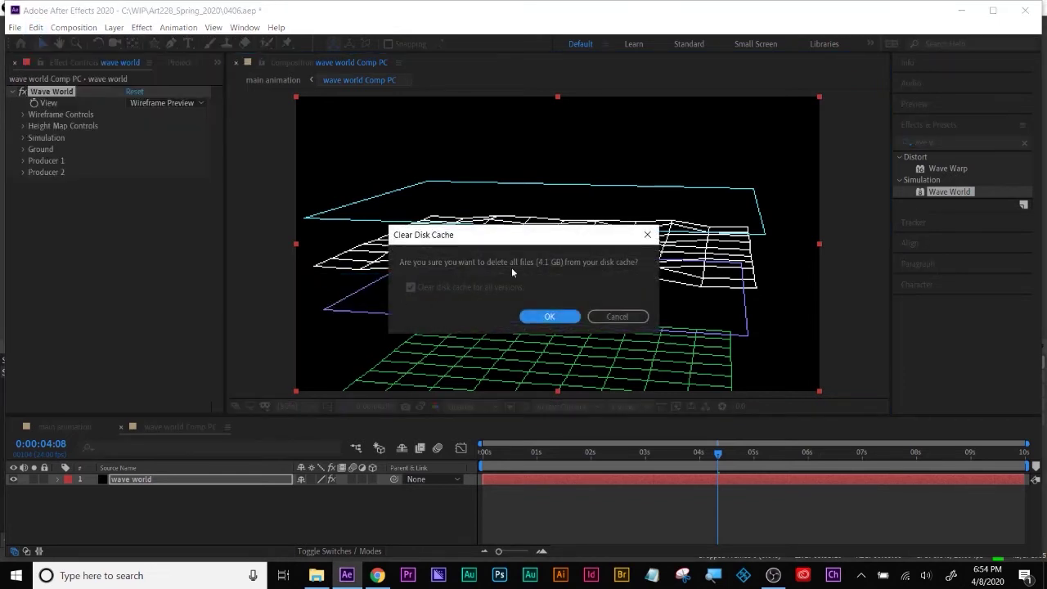
click(547, 317)
click(740, 452)
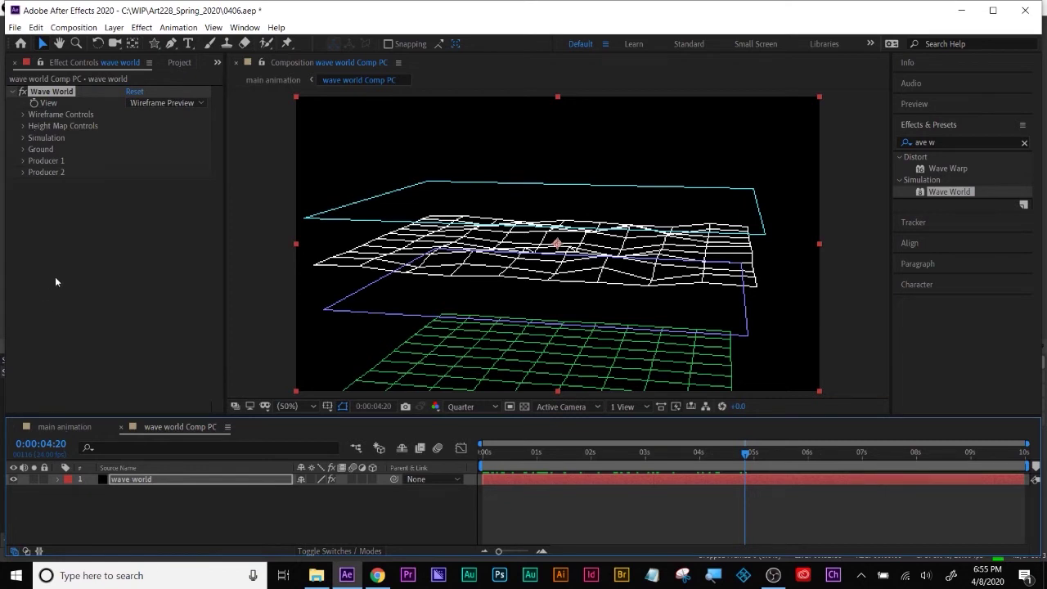
Set Height Map Contrast to 0.47 and Gamma Adjustment to 3, and choose Transparent for Render Dry Areas As
click(22, 126)
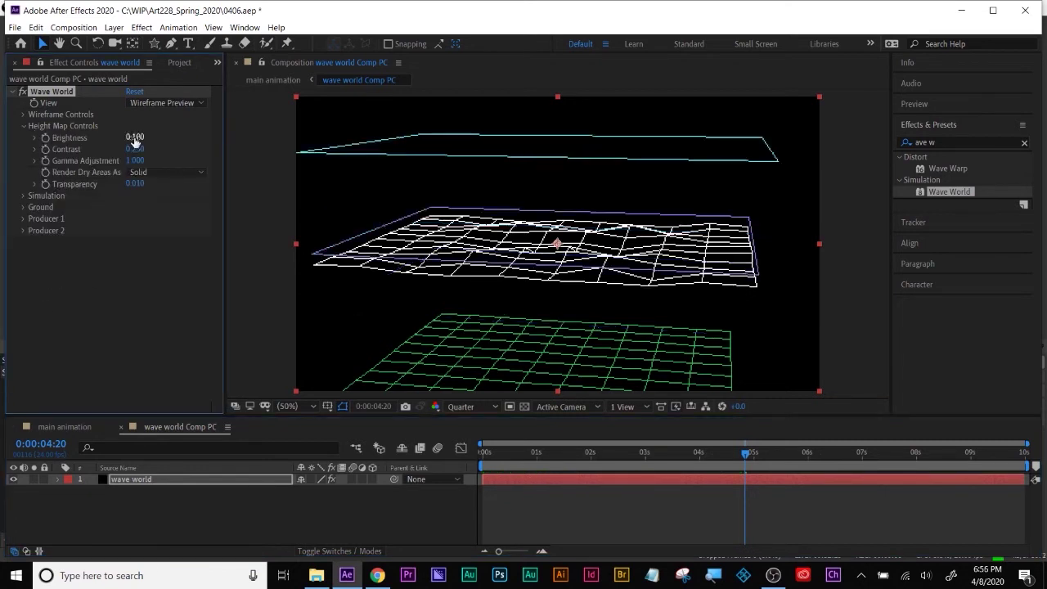
drag(572, 450, 662, 436)
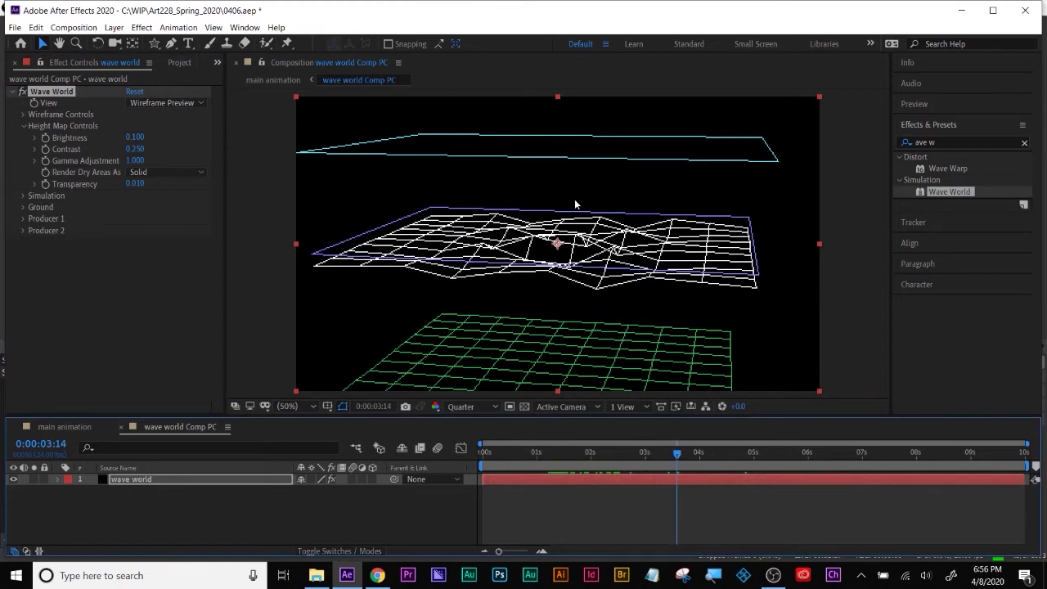
click(136, 149)
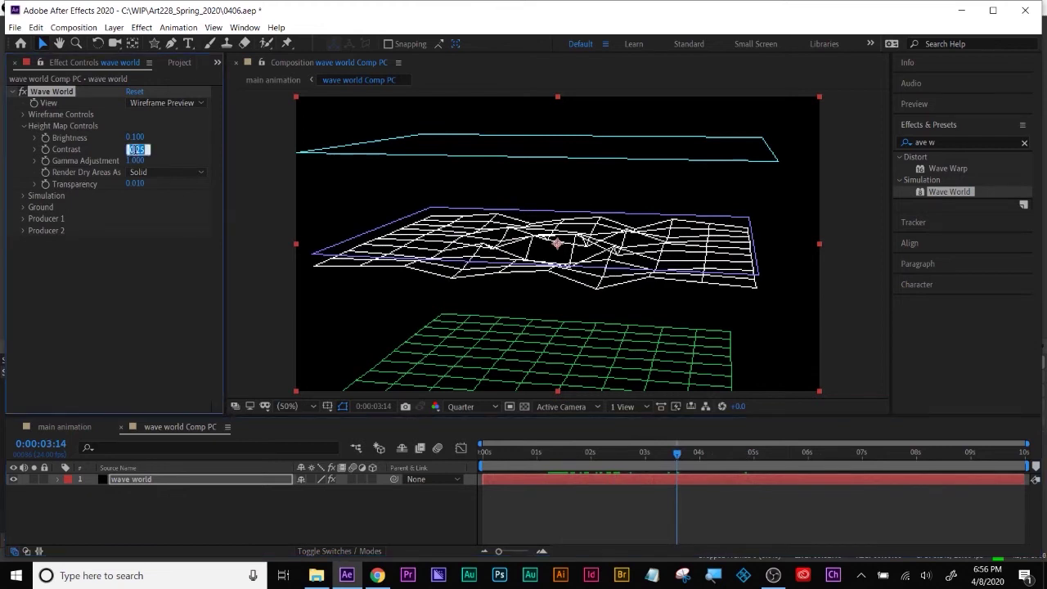
text(0.47)
key(Return)
click(486, 215)
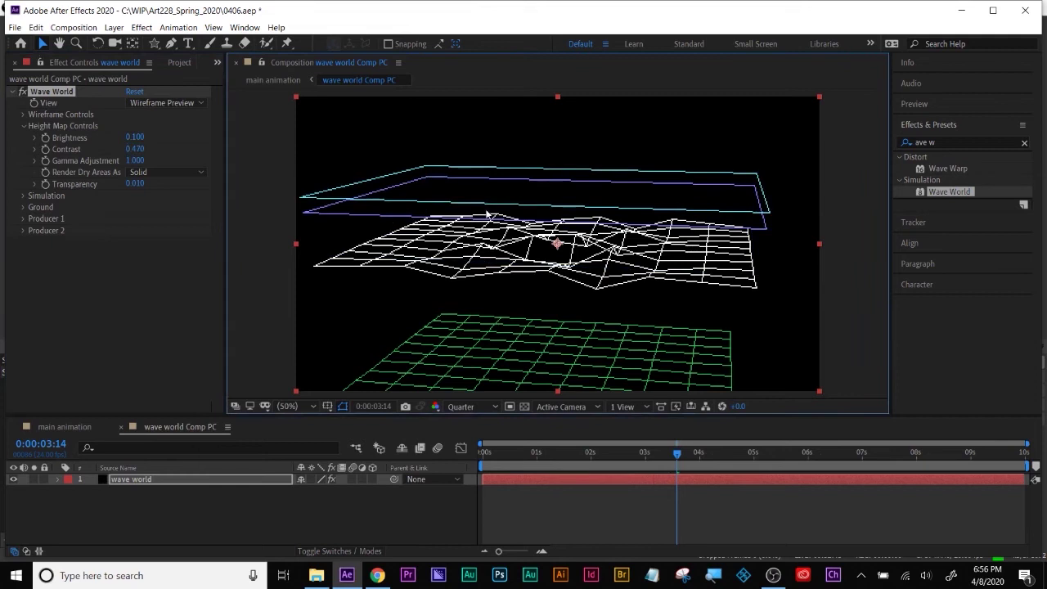
click(136, 160)
text(3)
key(Return)
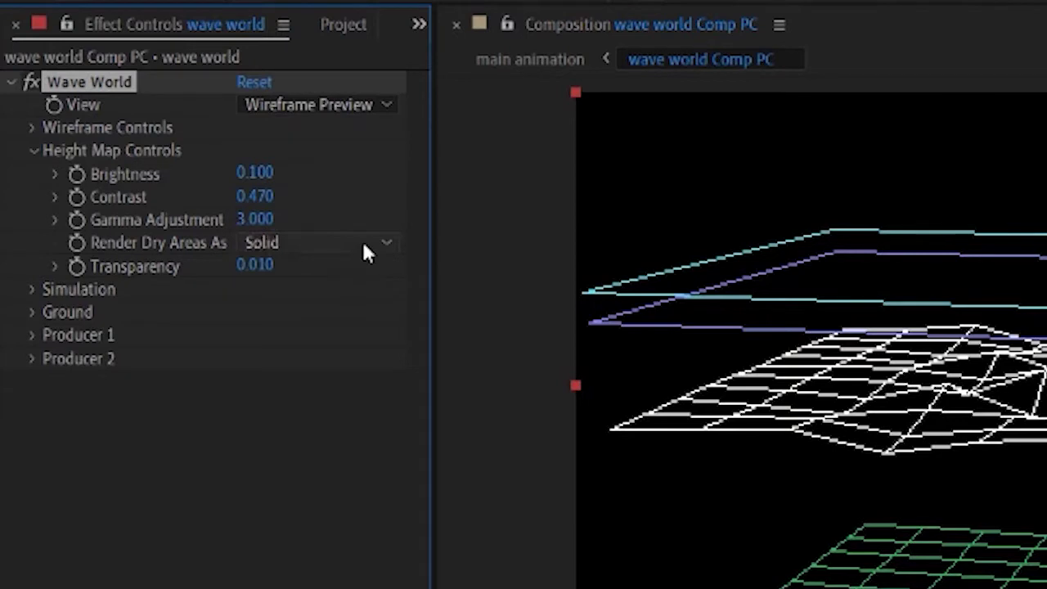
click(366, 245)
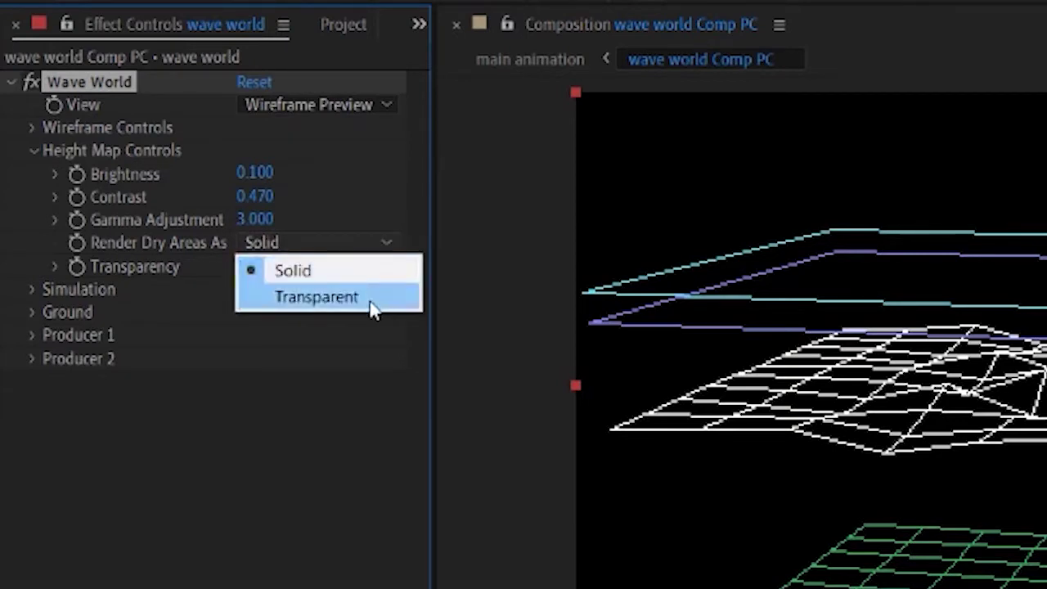
click(368, 299)
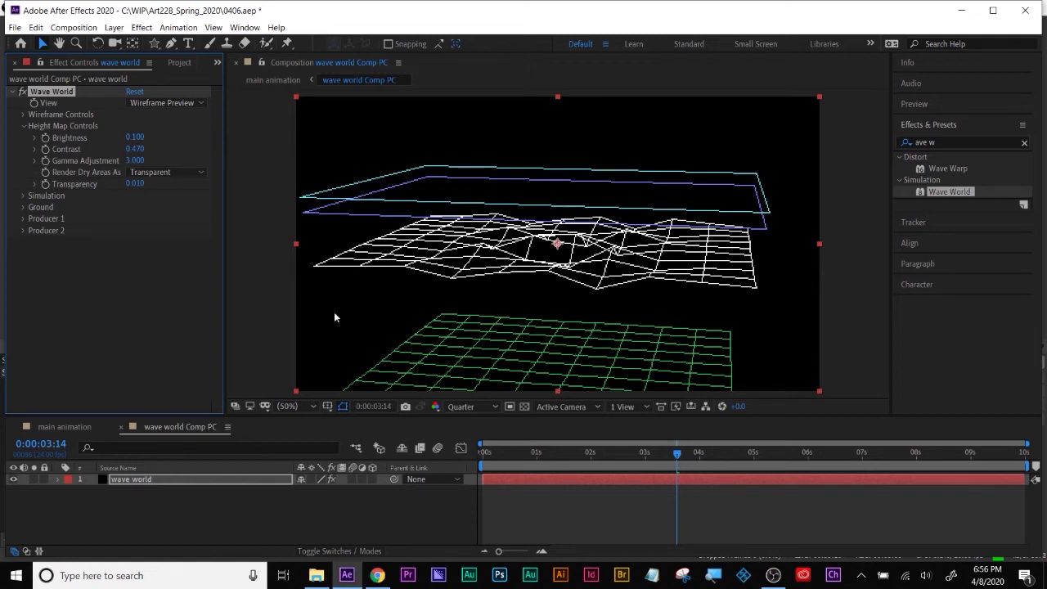
Set the Simulation Wave Speed to 0.270 and preview the wave animation
click(23, 195)
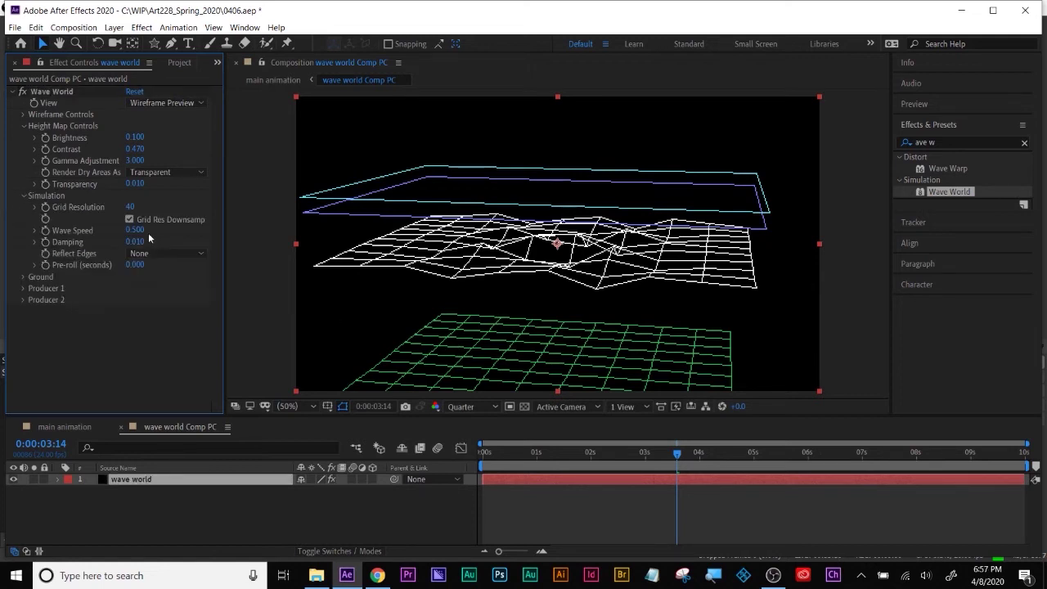
click(135, 231)
text(1)
text(7)
key(Return)
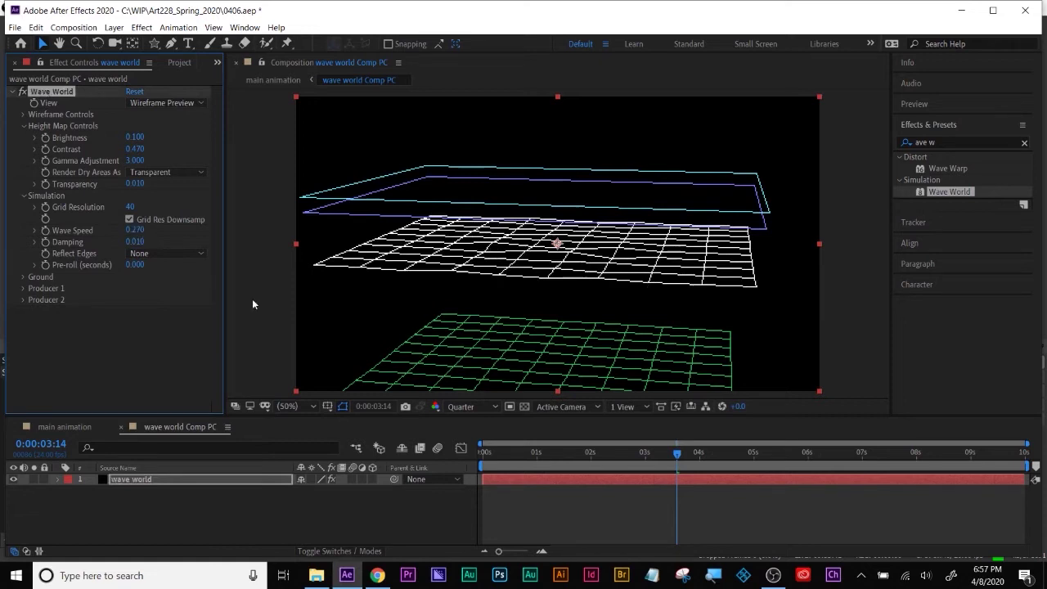
drag(507, 452, 477, 452)
key(space)
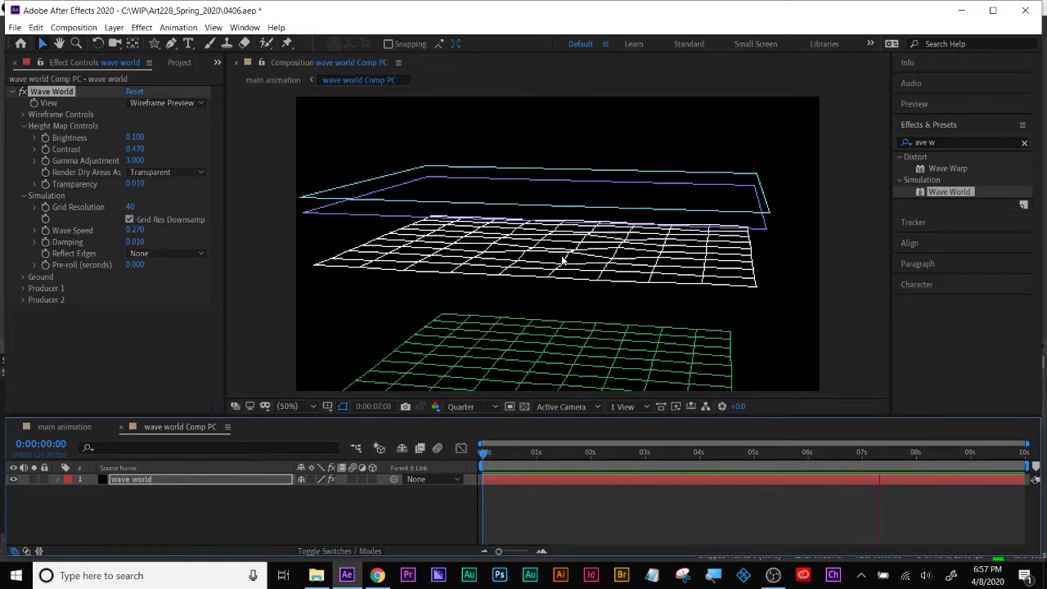
click(555, 287)
click(491, 455)
key(space)
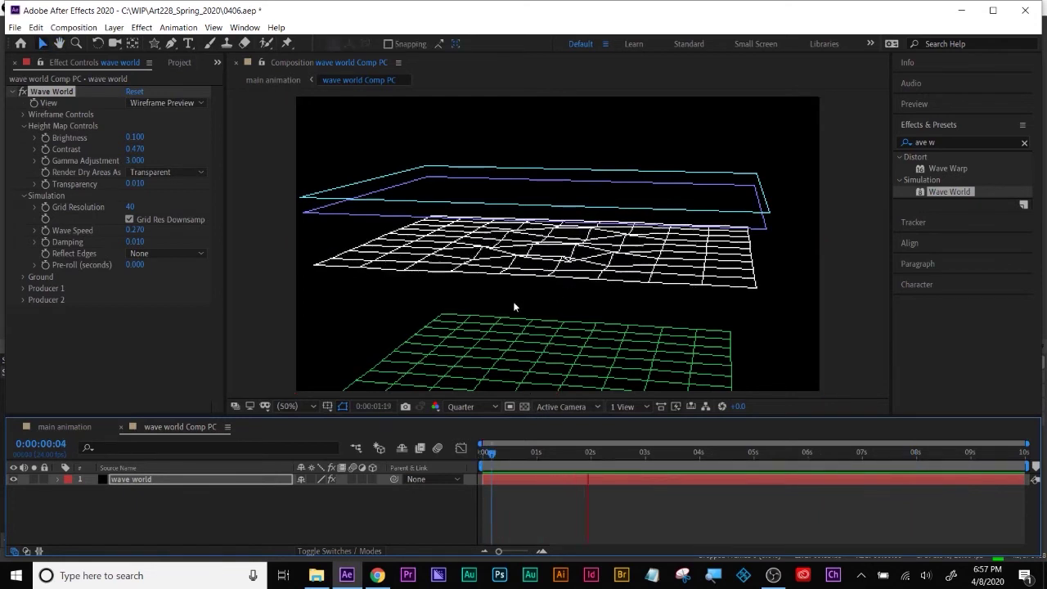
key(h)
key(space)
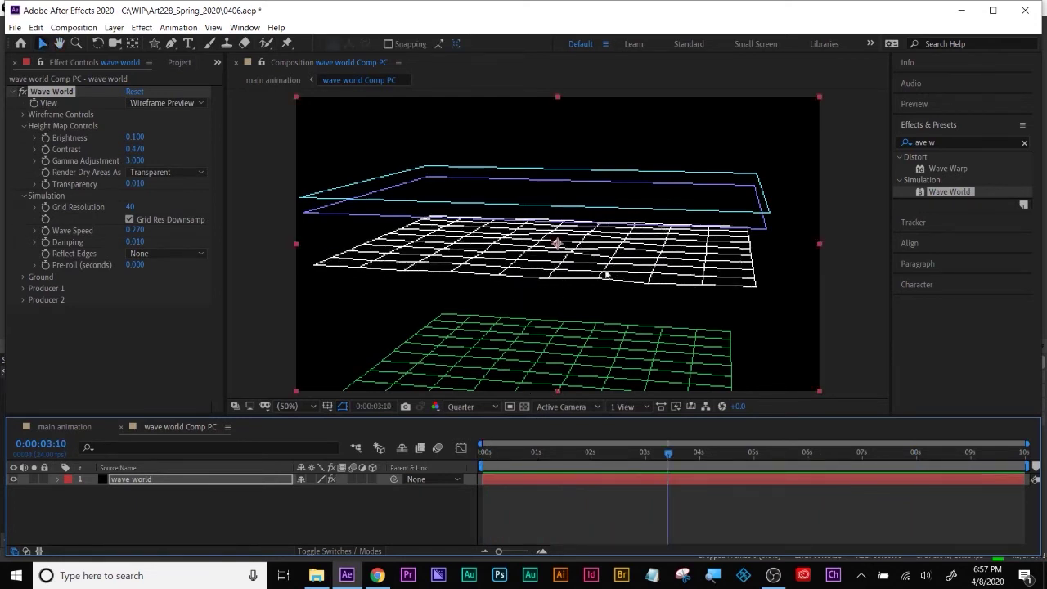
Set Damping to 0.050 and preview the waves
click(142, 243)
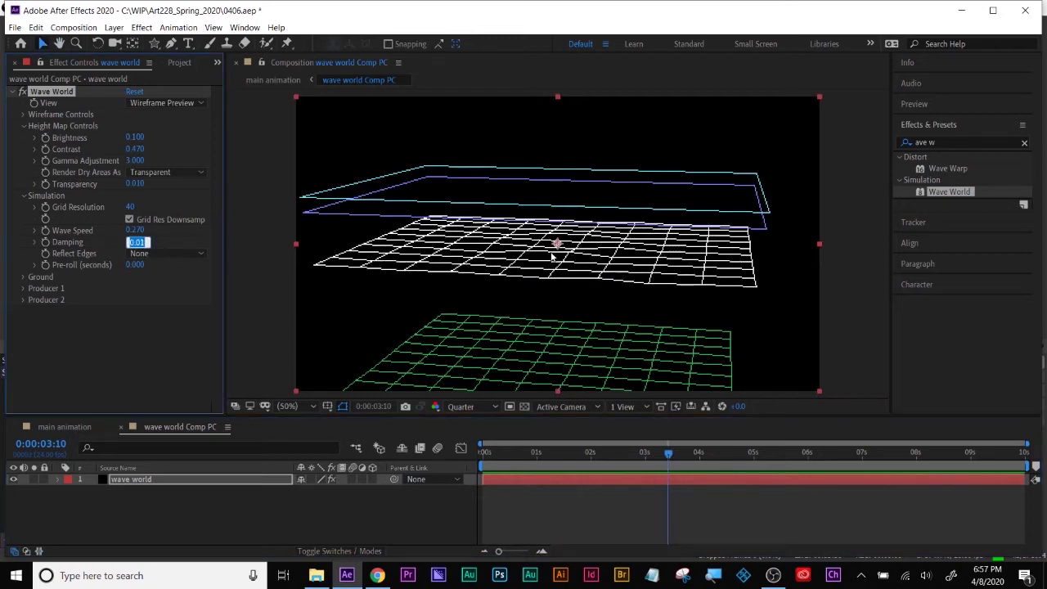
text(.05)
key(Return)
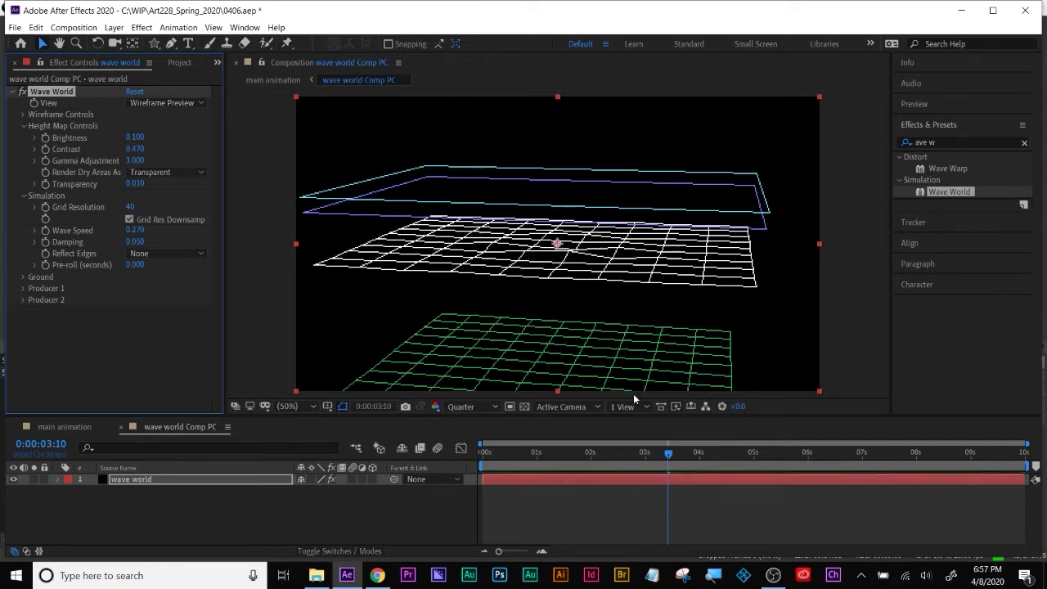
key(space)
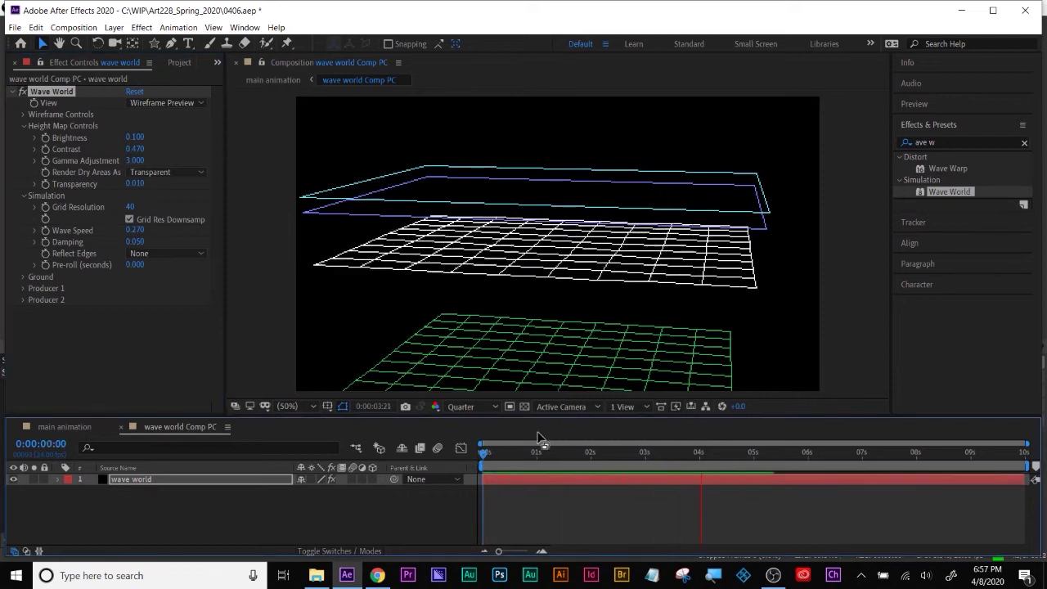
key(space)
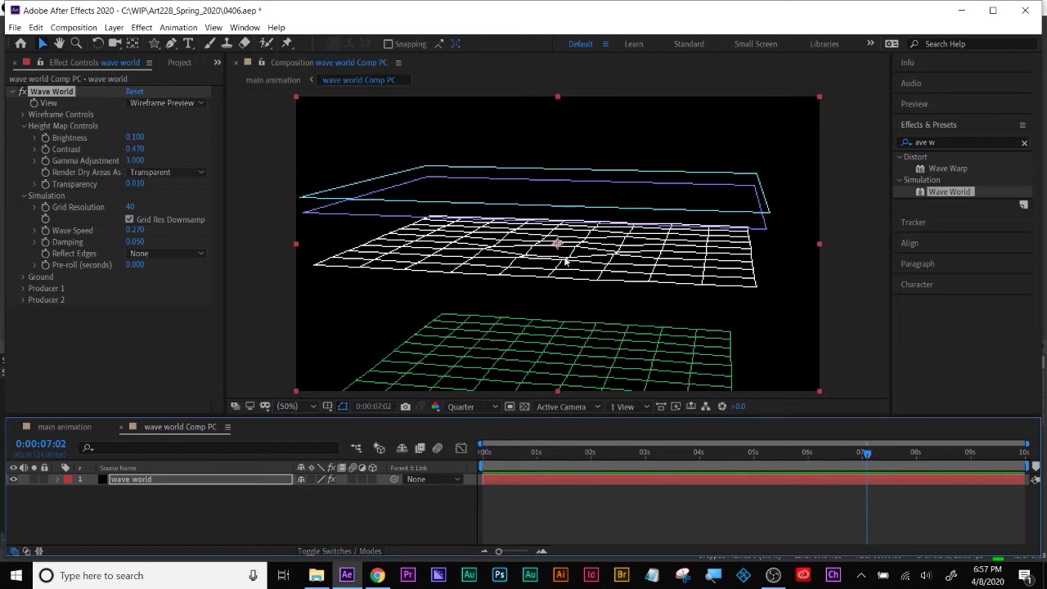
Set Reflect Edges to All and Pre-roll to 0.490 seconds
click(171, 253)
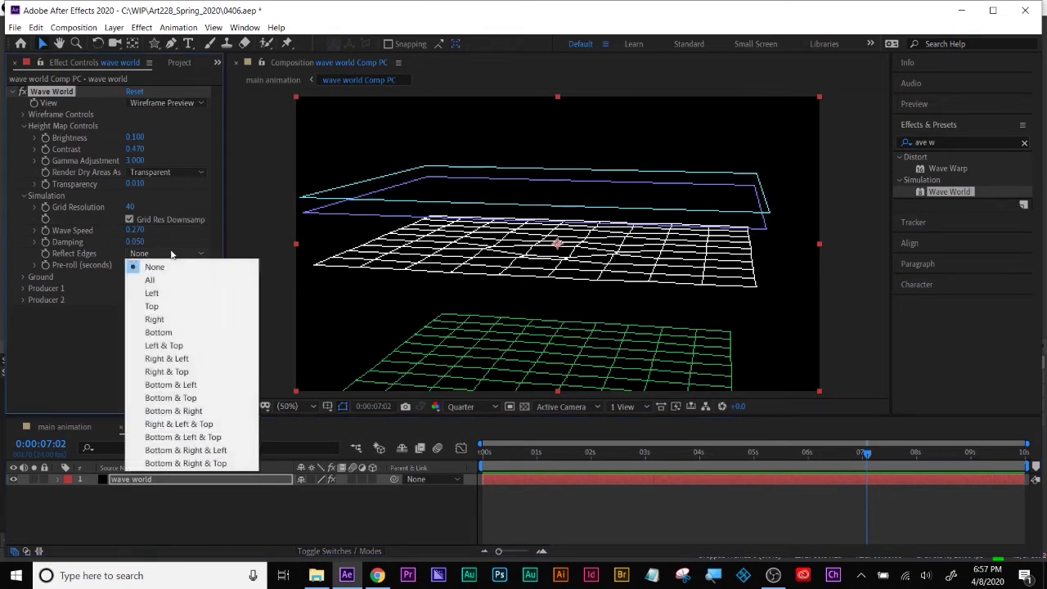
click(175, 281)
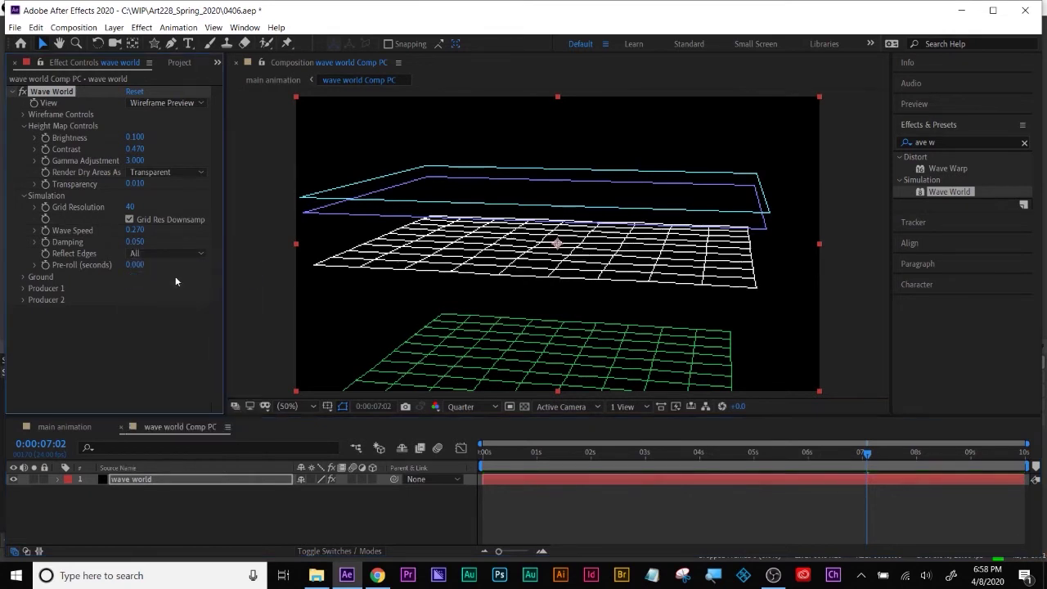
click(134, 265)
text(0.49)
key(Return)
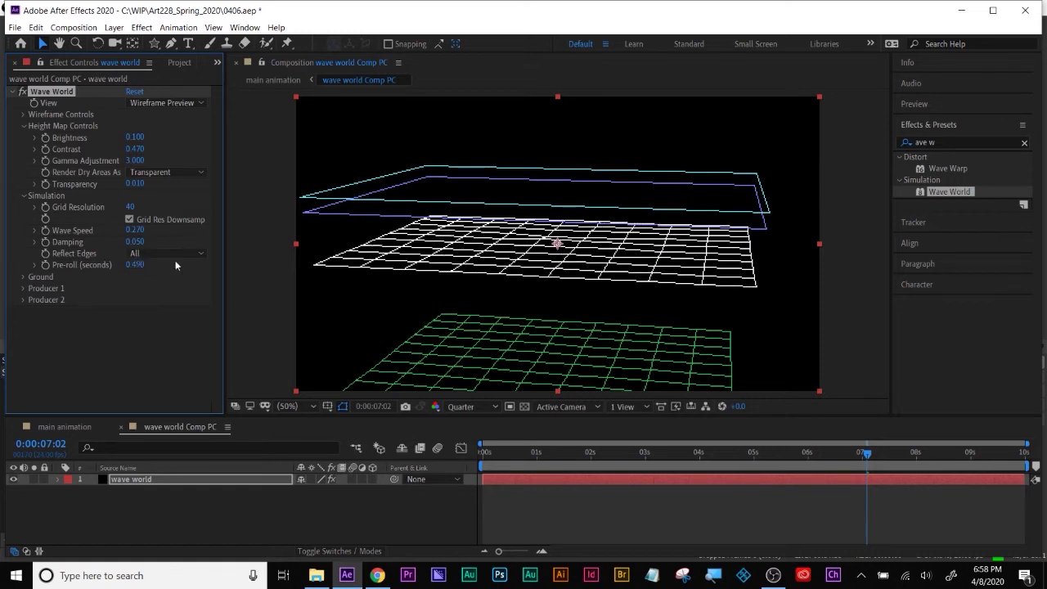
click(23, 276)
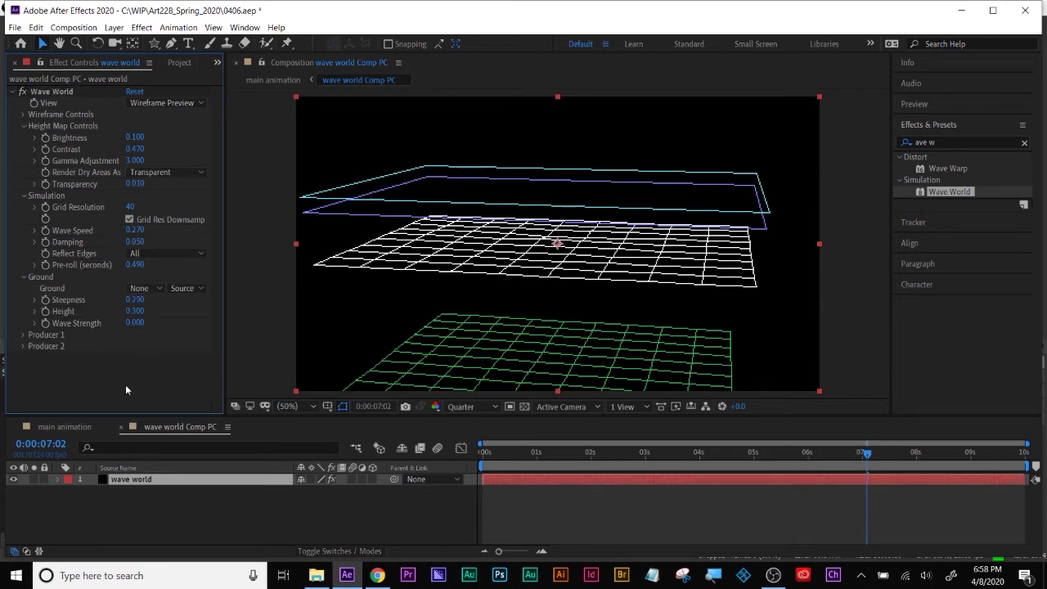
key(ctrl+0)
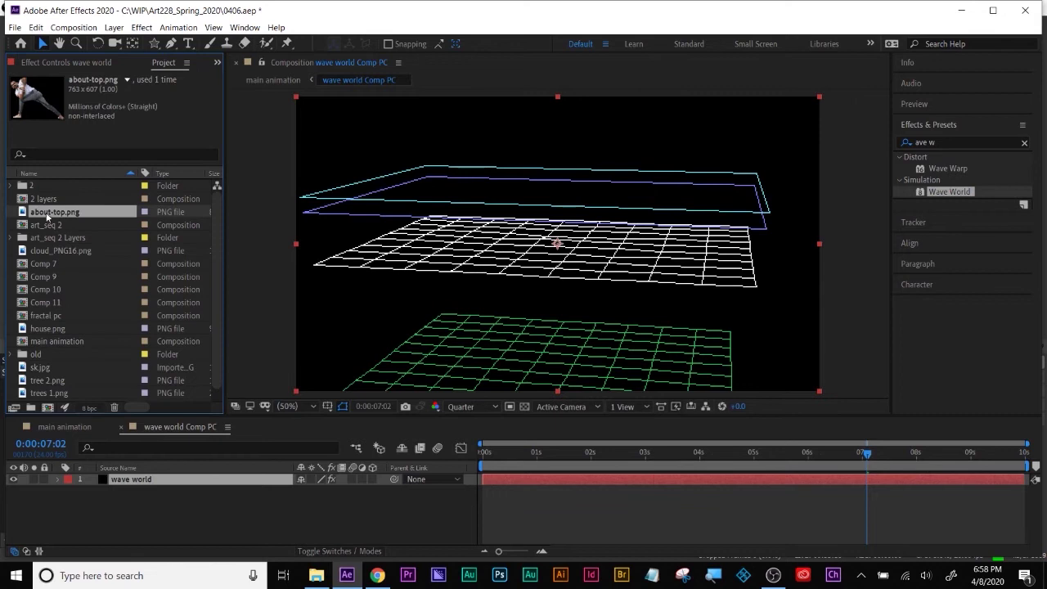
Add about-top.png to the comp and pre-compose it as 'yogi'
drag(48, 215, 101, 503)
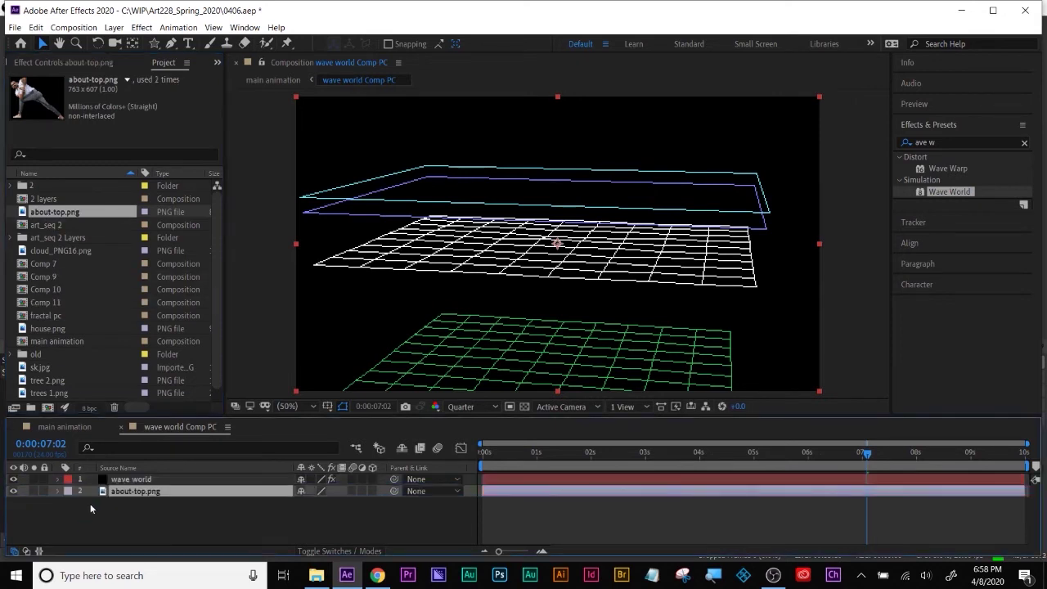
right_click(138, 492)
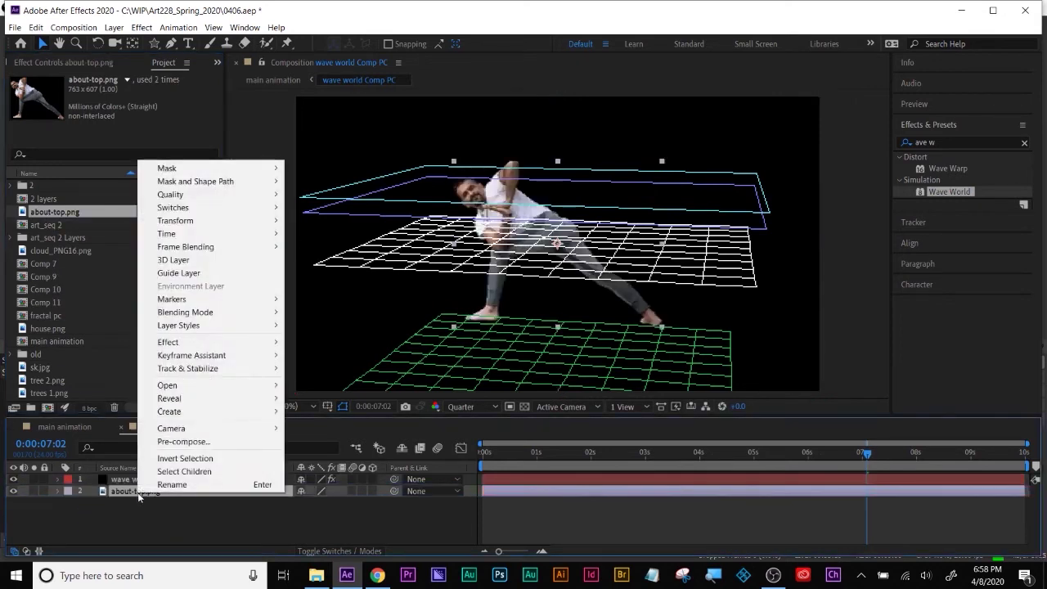
click(171, 445)
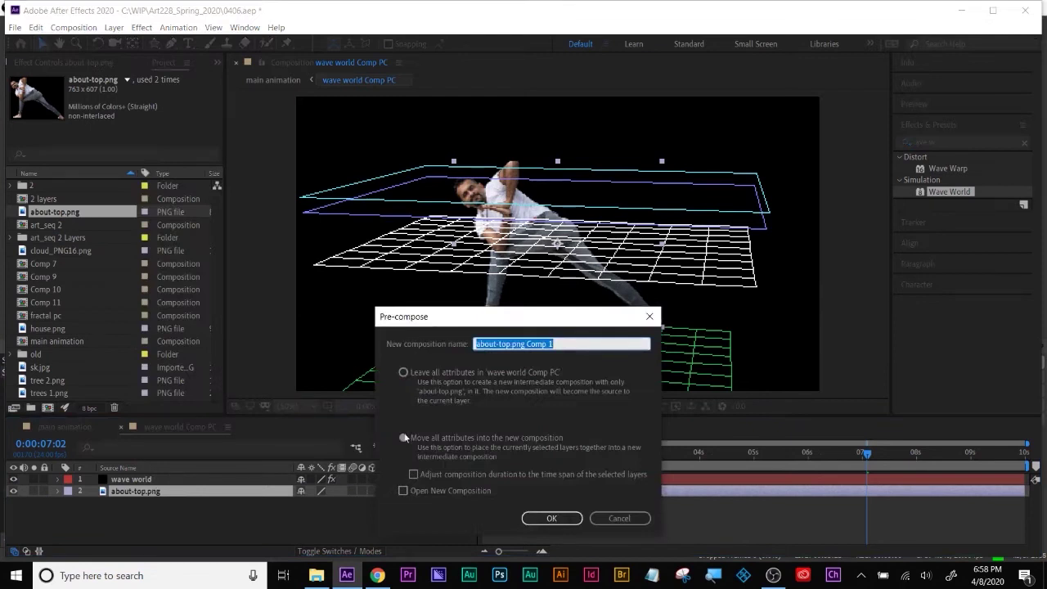
click(562, 343)
text(yogi)
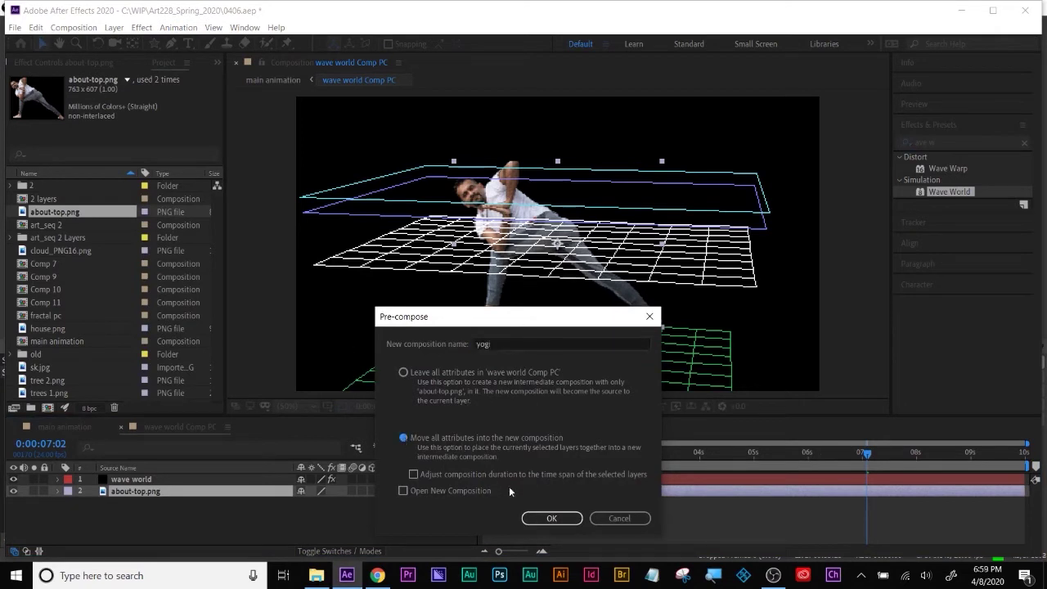
click(551, 517)
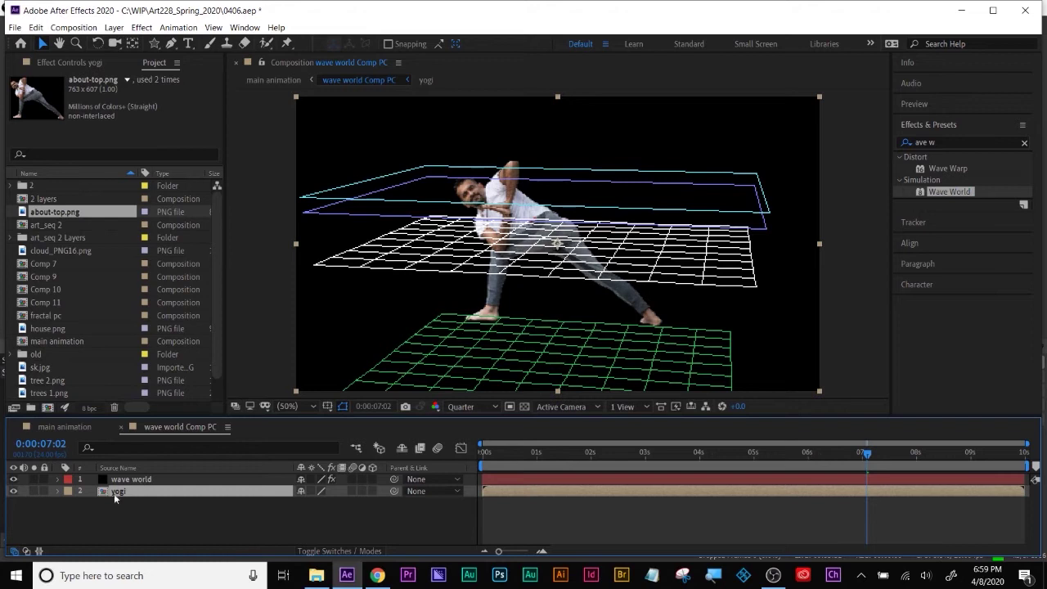
Return to the wave world layer's effect settings
click(218, 284)
scroll(217, 290, down, 2)
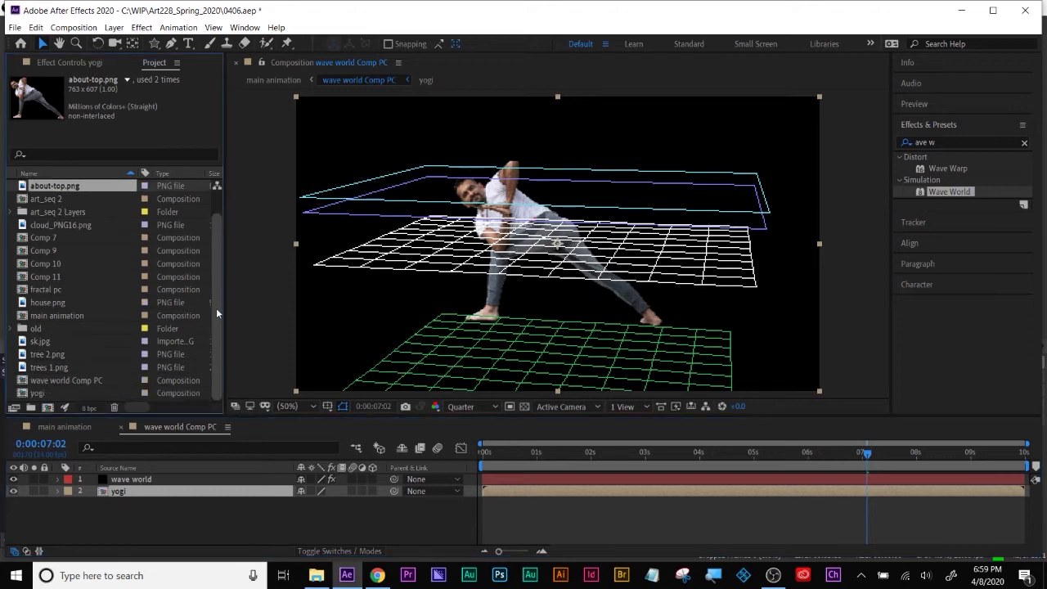
click(72, 62)
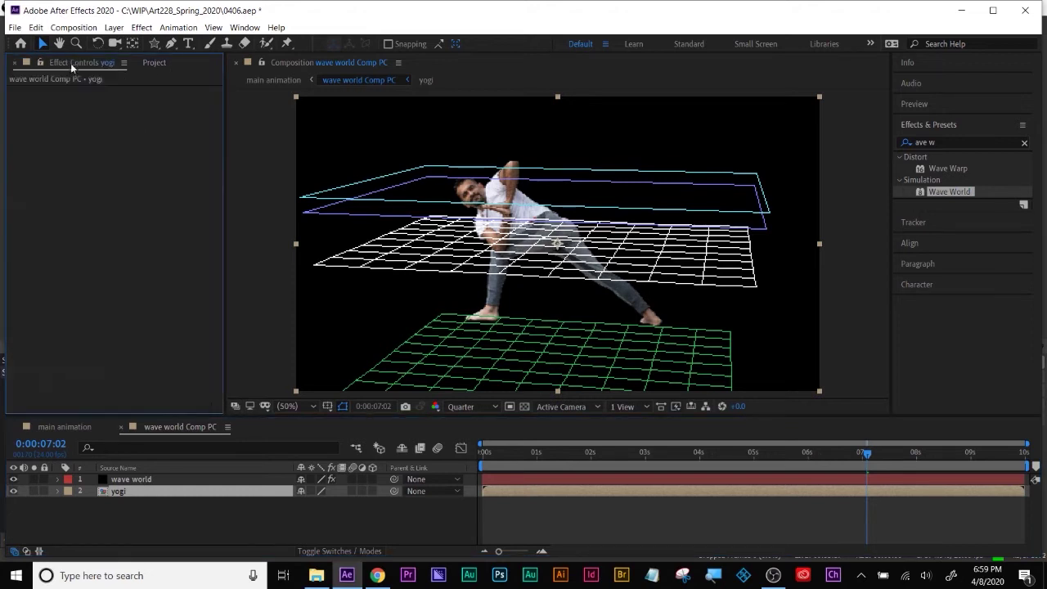
click(121, 479)
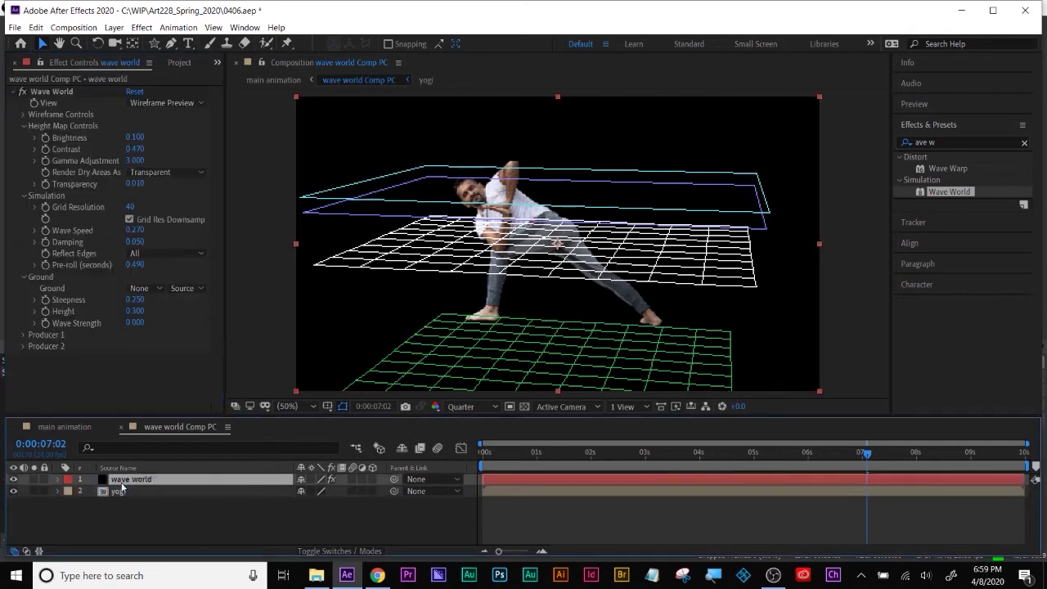
Use the yogi layer as Wave World's ground, raising Steepness to 0.510 and Height to 0.330
click(141, 288)
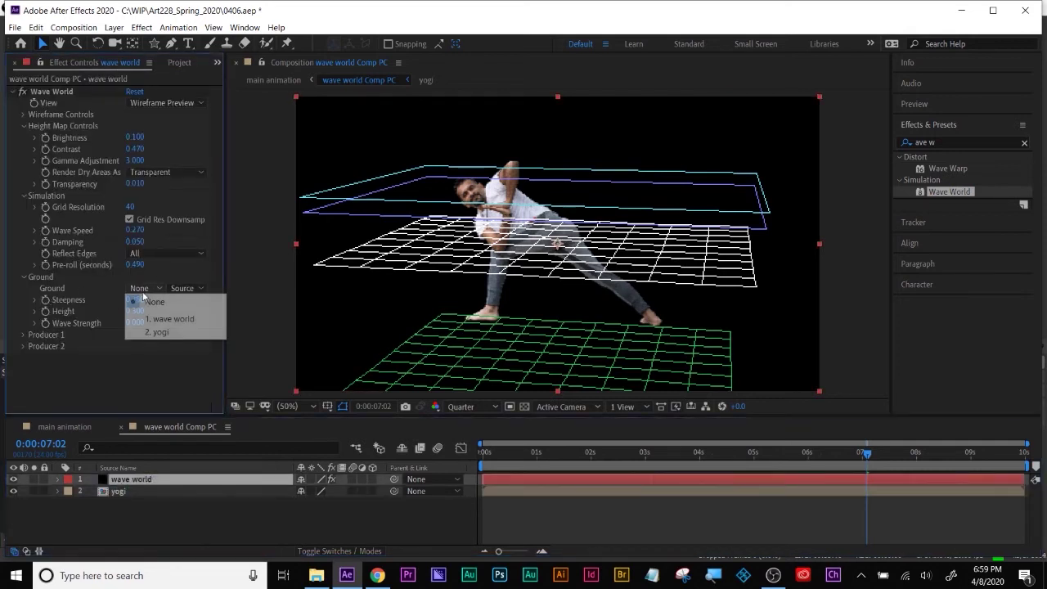
click(155, 331)
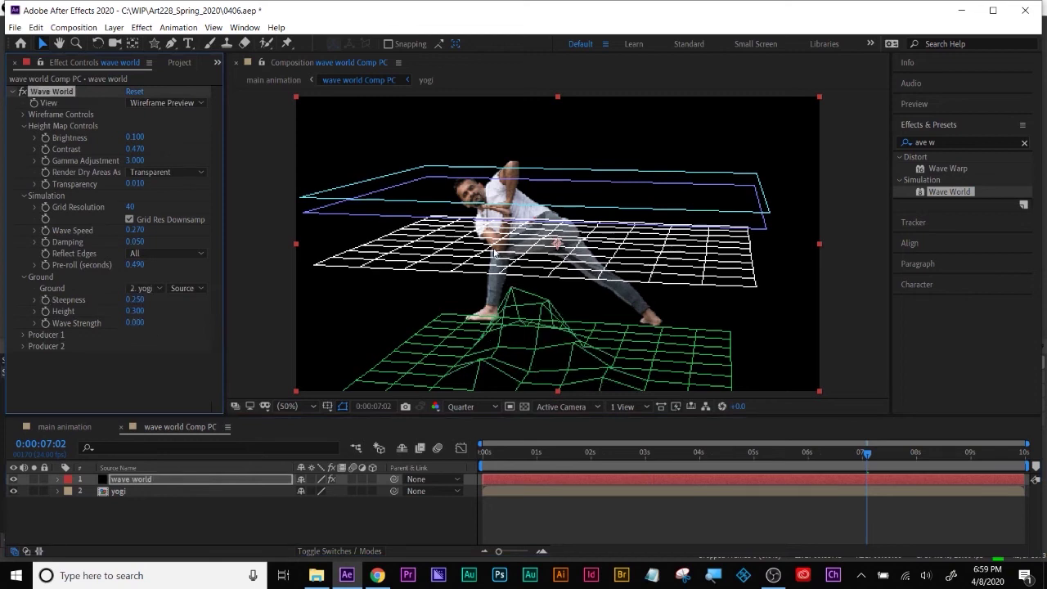
mouse_move(135, 300)
mouse_down()
mouse_move(169, 298)
mouse_move(150, 292)
mouse_up()
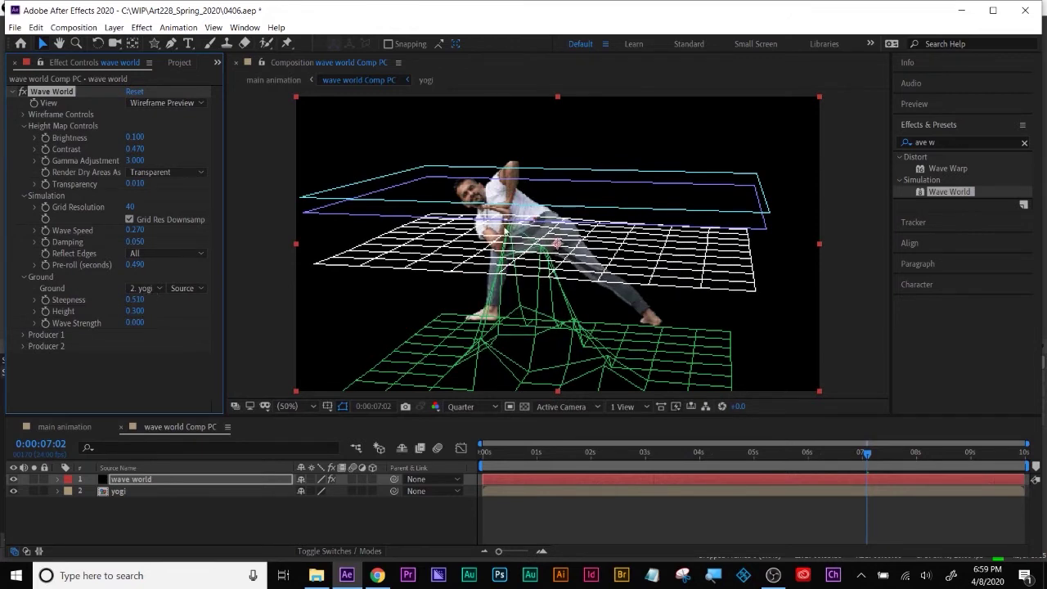
mouse_move(135, 310)
mouse_down()
mouse_move(183, 310)
mouse_move(139, 308)
mouse_up()
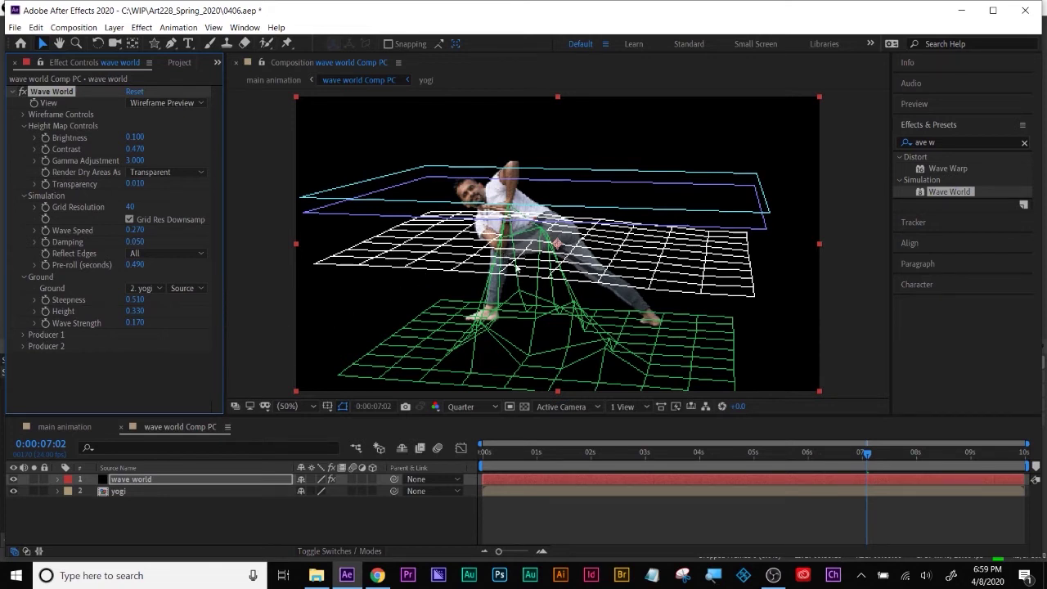
click(146, 288)
click(125, 384)
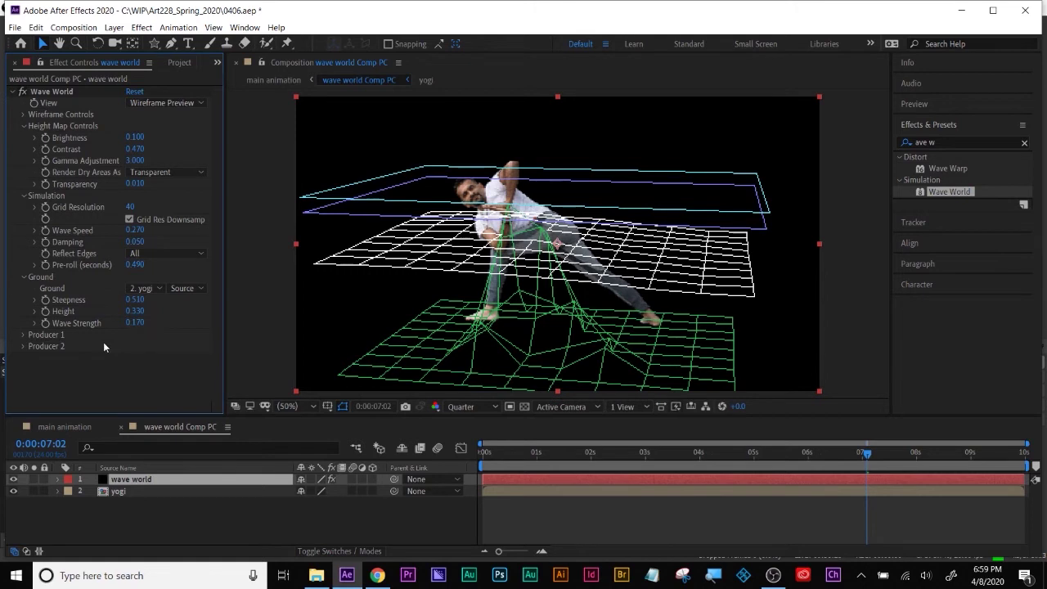
click(22, 338)
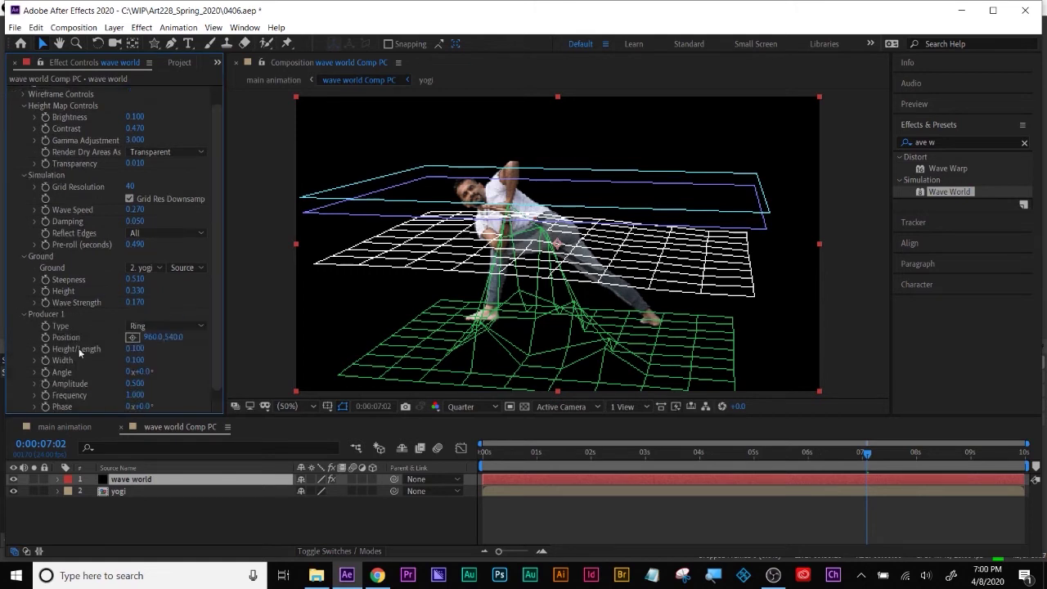
Make Producer 1 a Line wave placed at the grid's left edge, at about 5 seconds
click(170, 328)
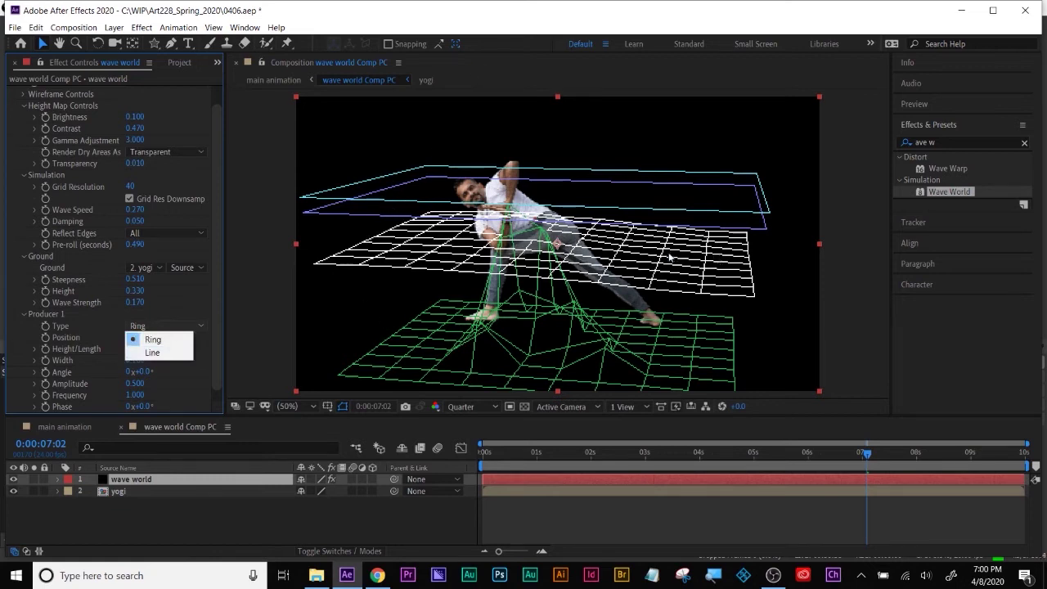
click(153, 353)
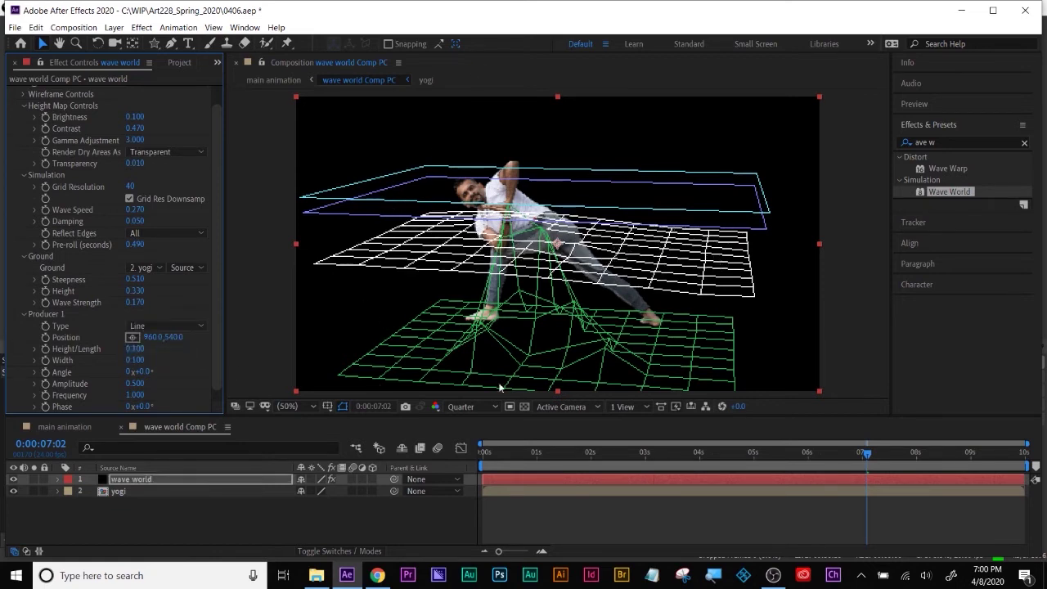
drag(519, 453, 790, 444)
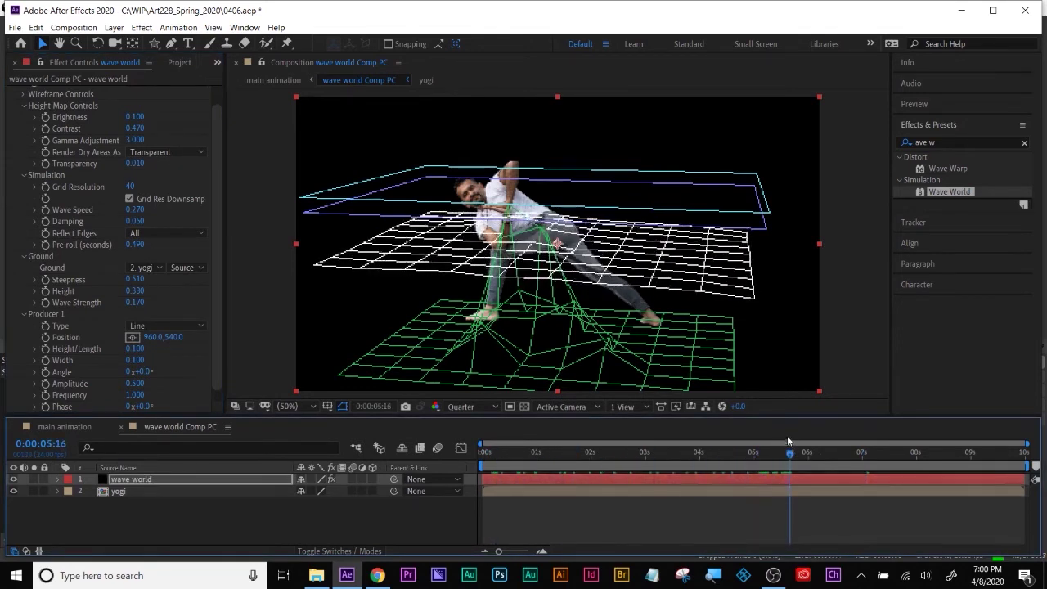
click(130, 338)
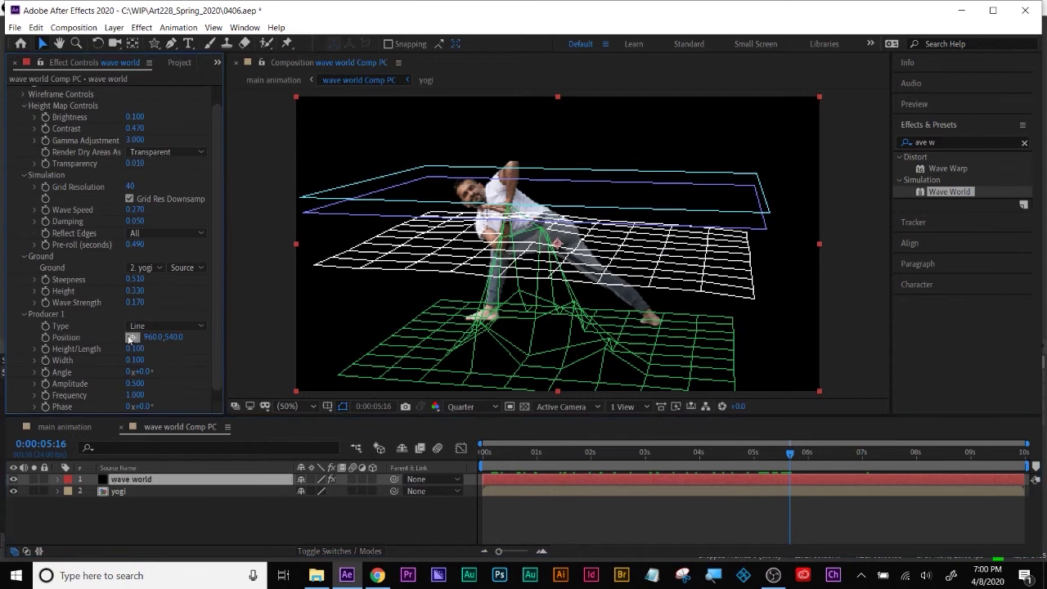
click(320, 226)
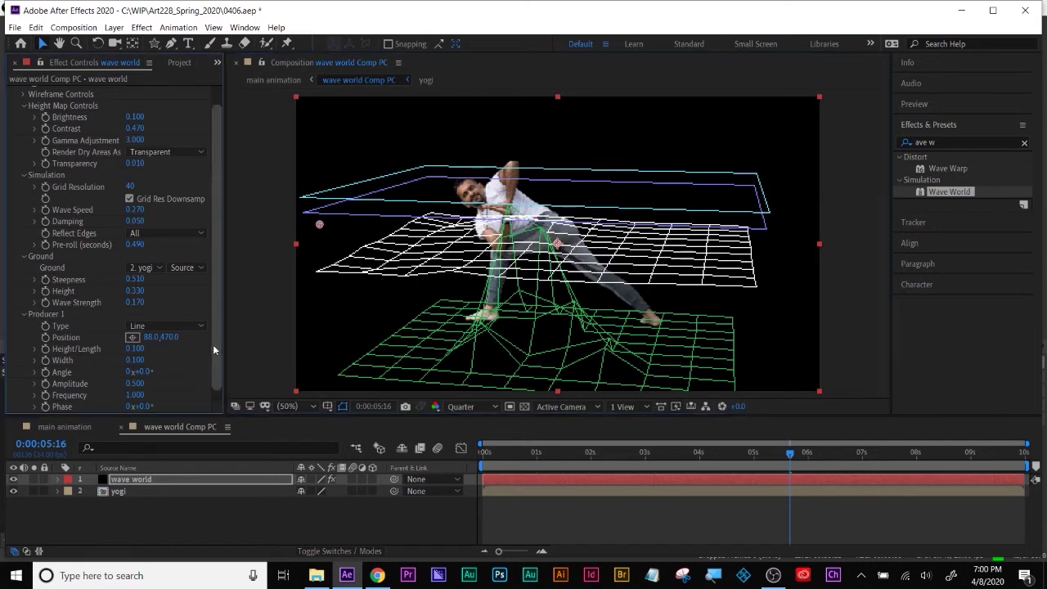
Enter first Producer 1 sizes: Height/Length 0.54 and Width 1.5
scroll(52, 324, down, 1)
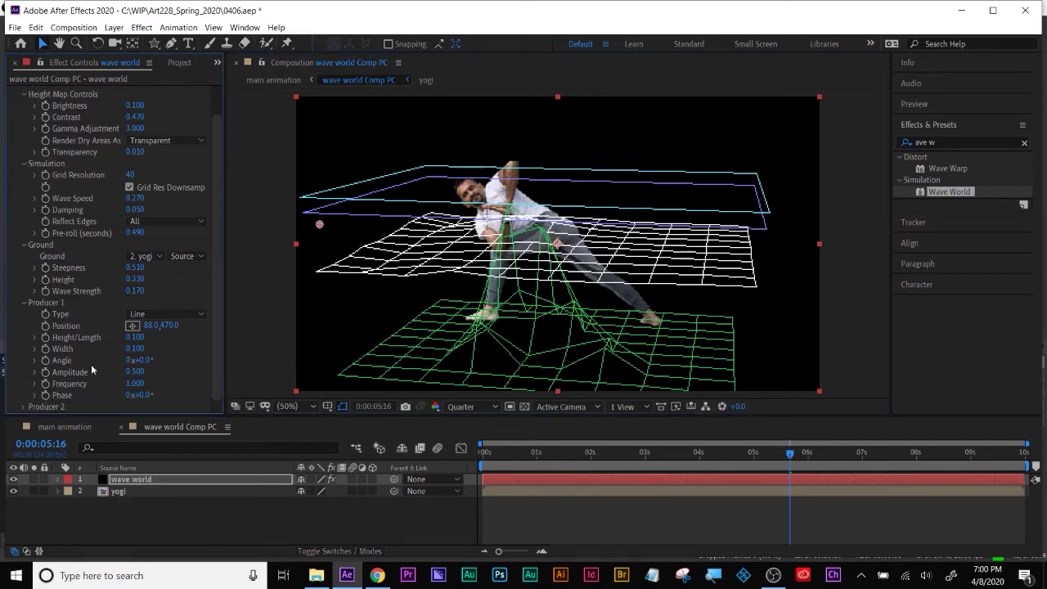
click(135, 349)
key(shift+Tab)
text(.54)
key(Return)
click(136, 350)
text(1.5)
key(Return)
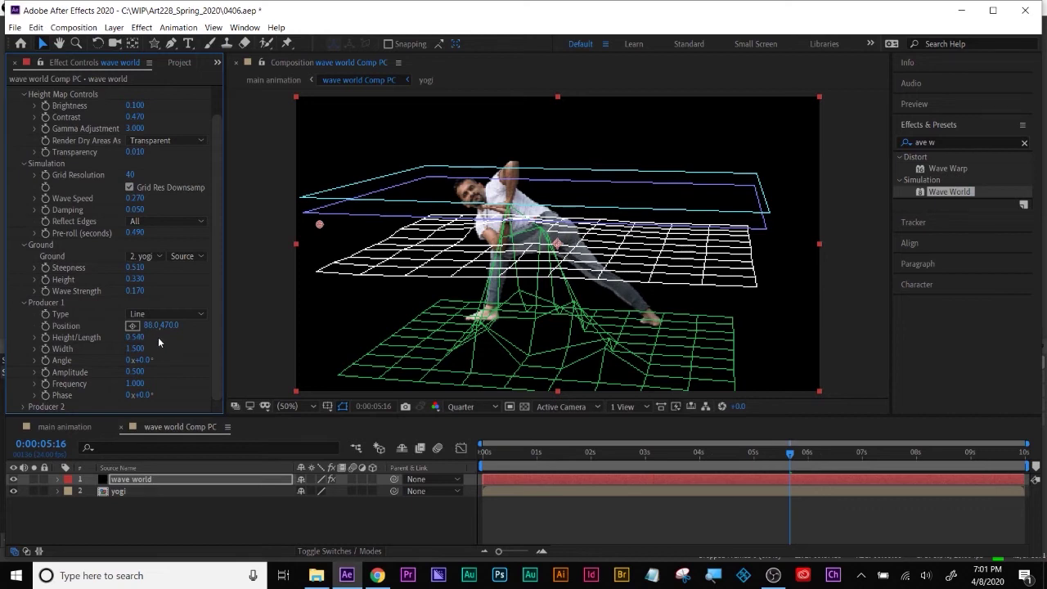
Correct Producer 1 to Length 1.8 and Width 0.7, set its Amplitude, and nudge its point across the grid
click(134, 336)
text(1.8)
key(Return)
click(135, 349)
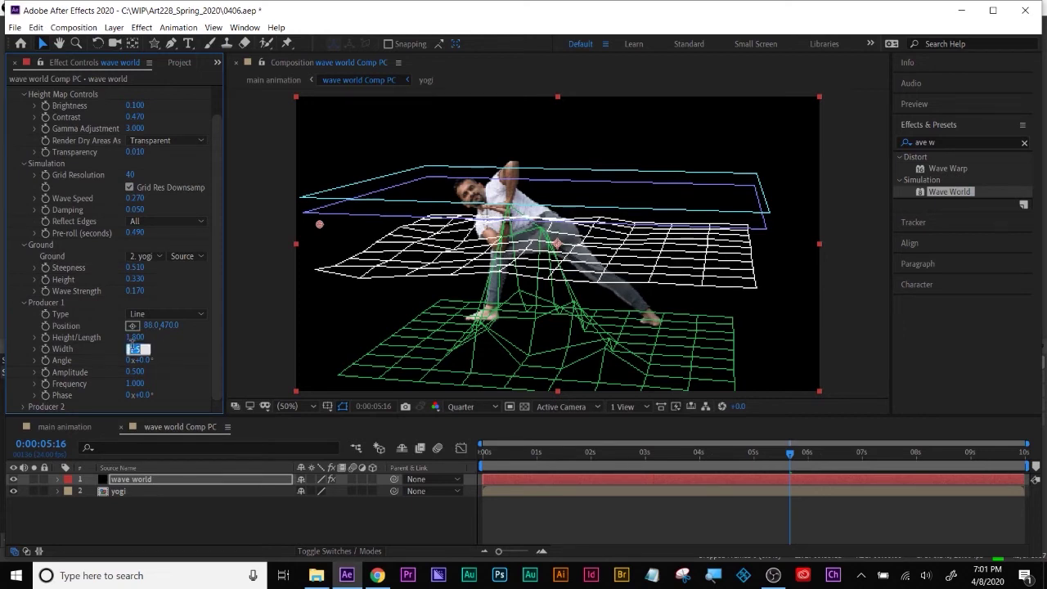
text(0.7)
key(Return)
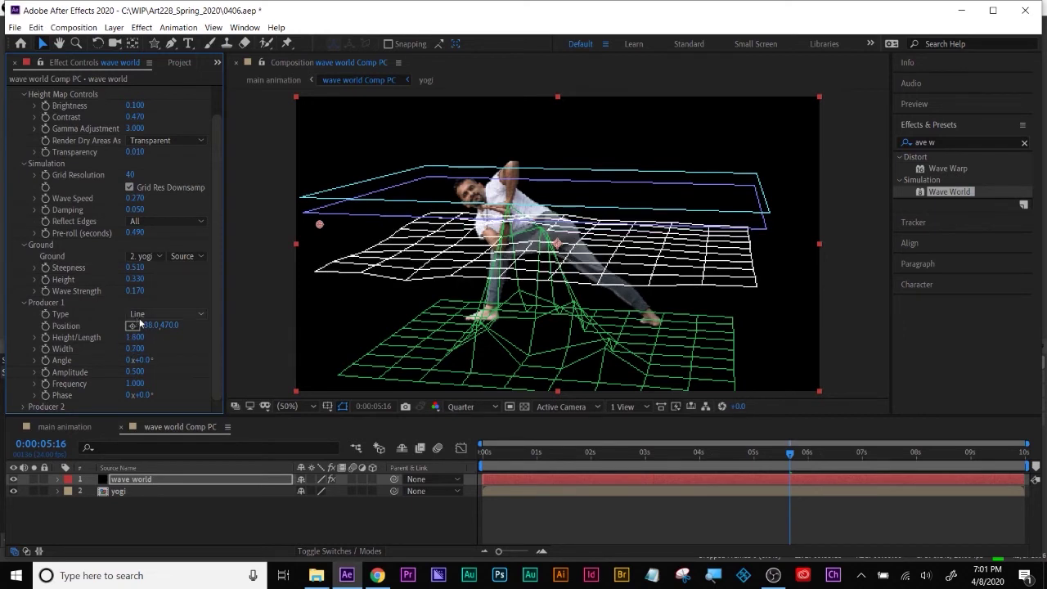
click(135, 372)
text(0.79)
key(Return)
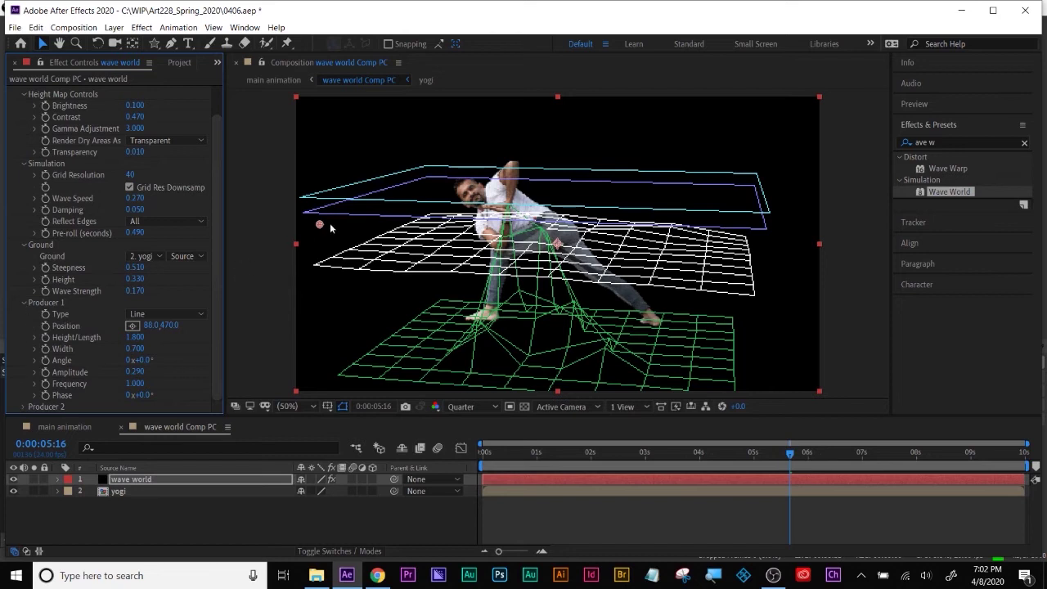
drag(320, 227, 330, 246)
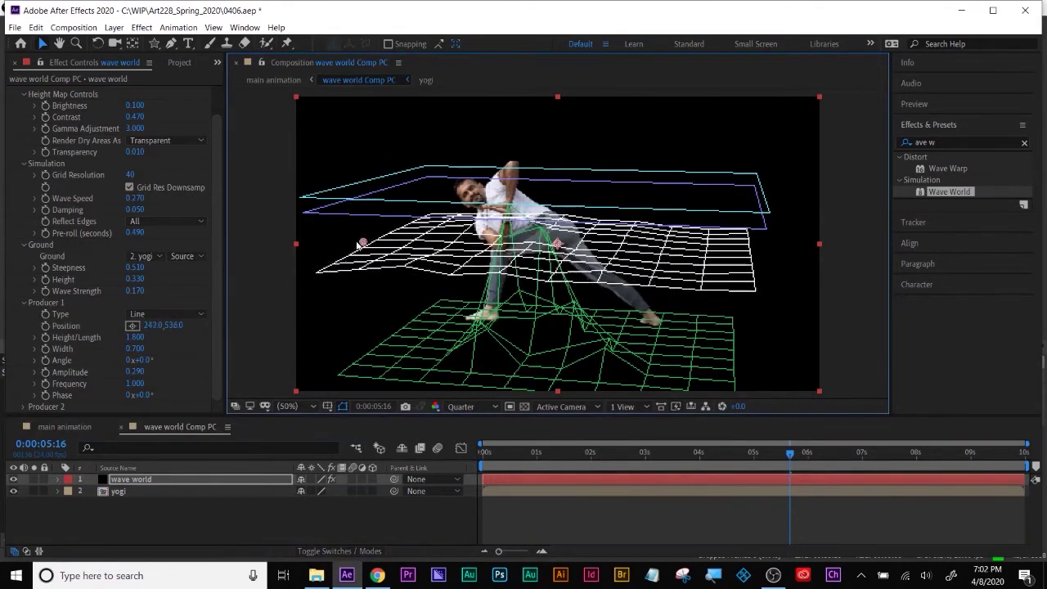
click(24, 302)
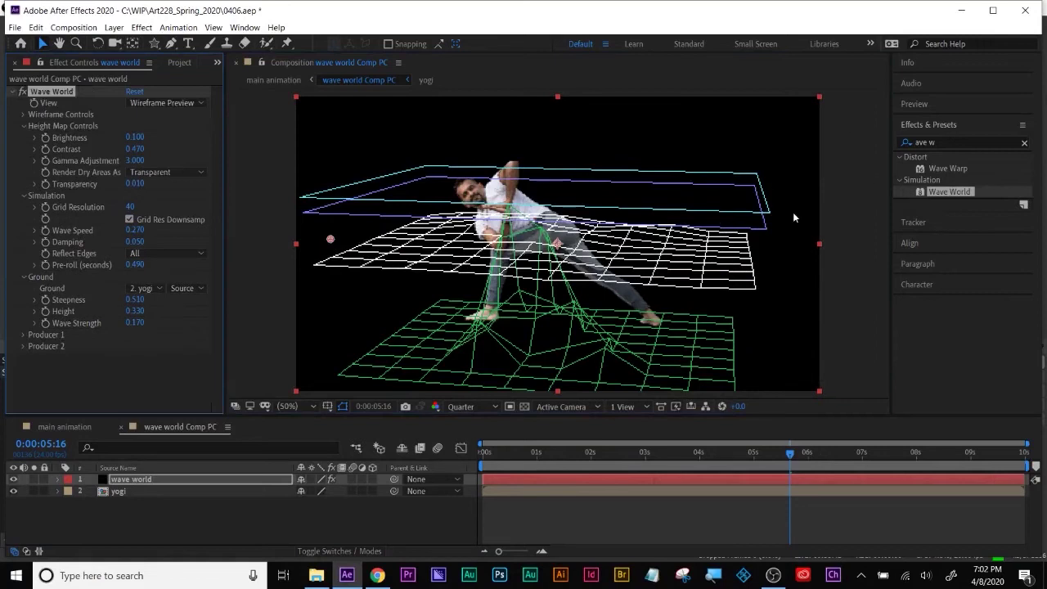
Hide the yogi layer, move to about 3 seconds, and lower ground Steepness to 0.45
click(20, 349)
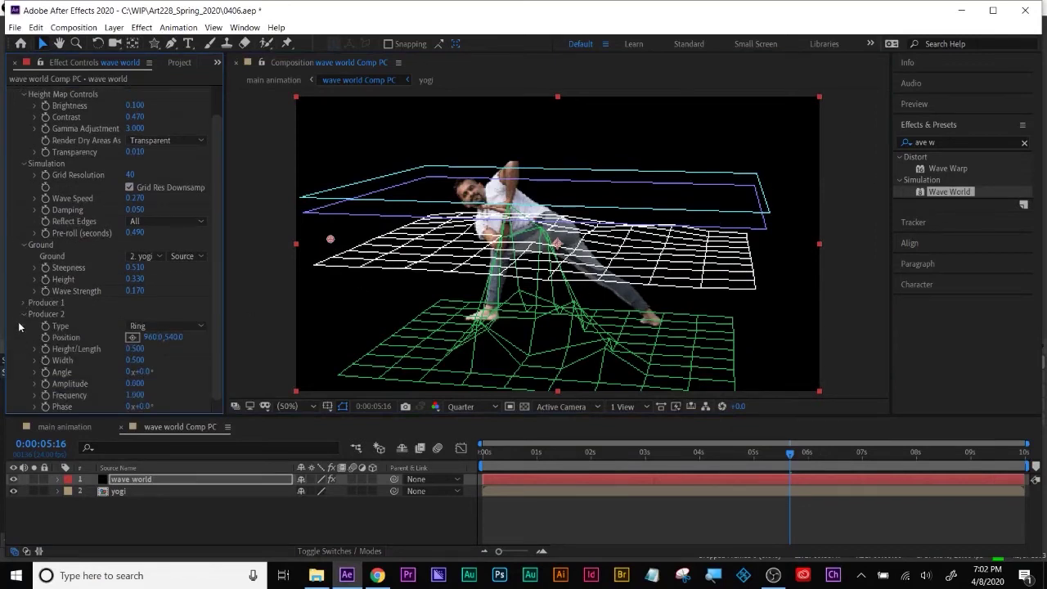
click(22, 315)
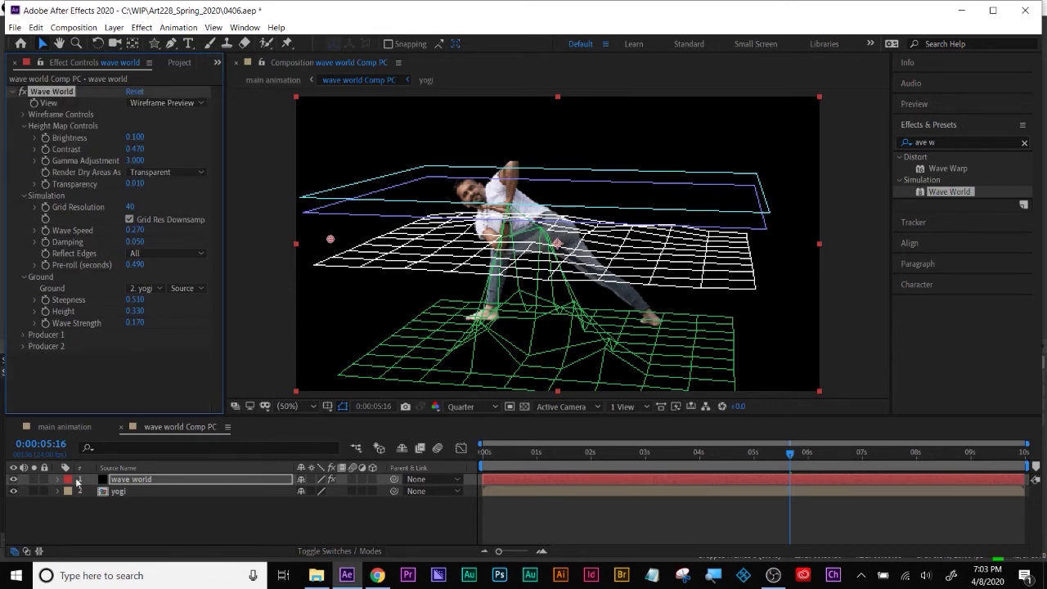
click(16, 496)
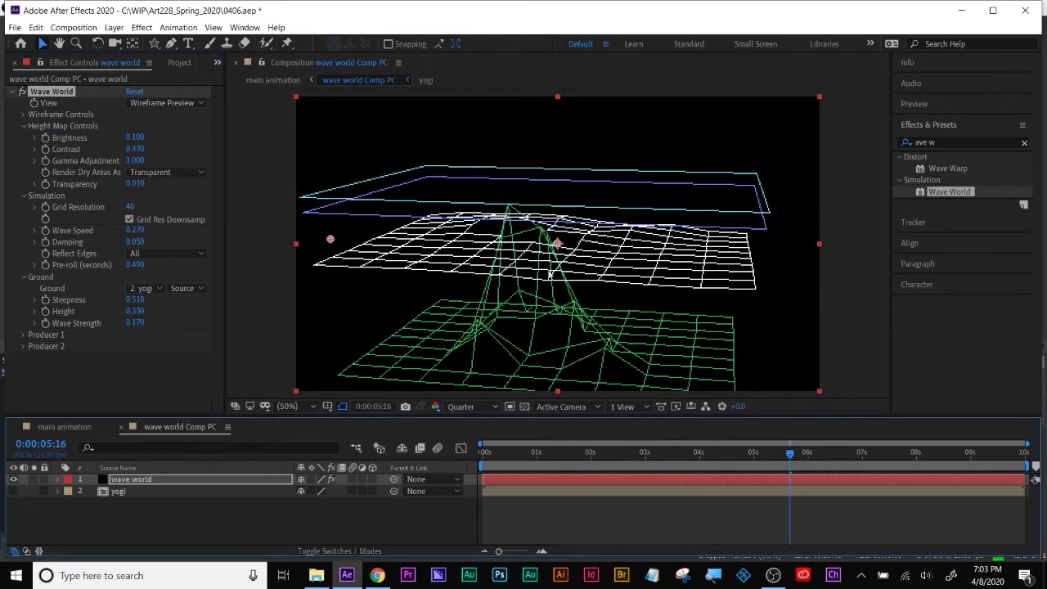
drag(793, 453, 697, 454)
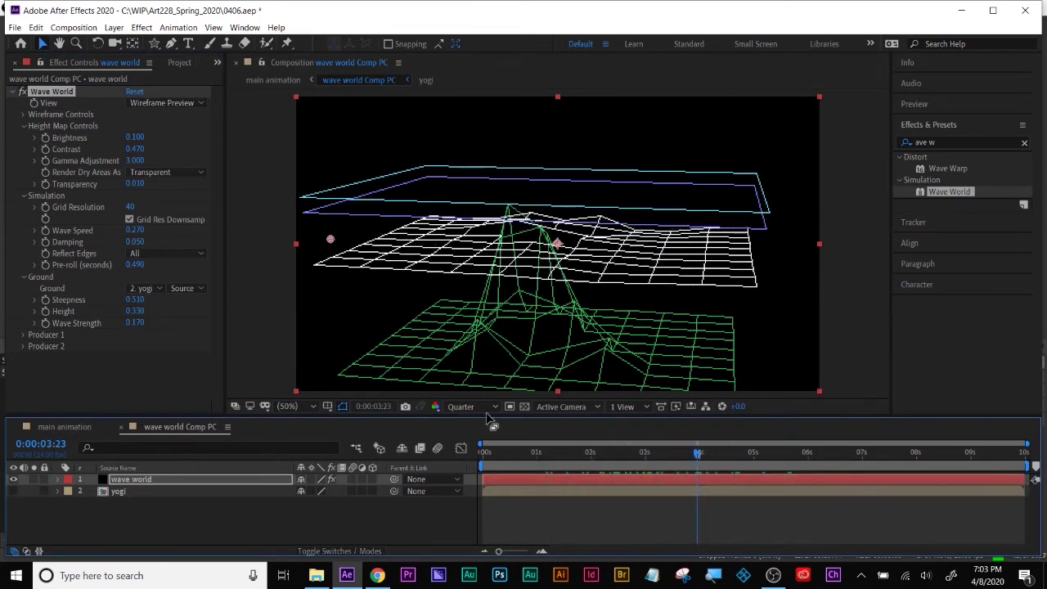
drag(132, 305, 136, 301)
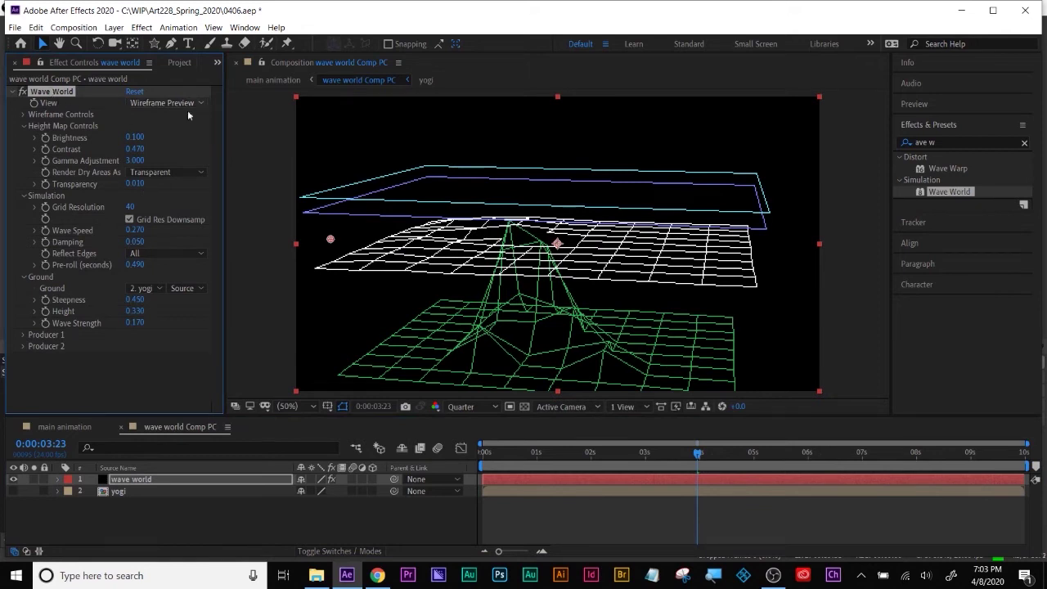
click(79, 427)
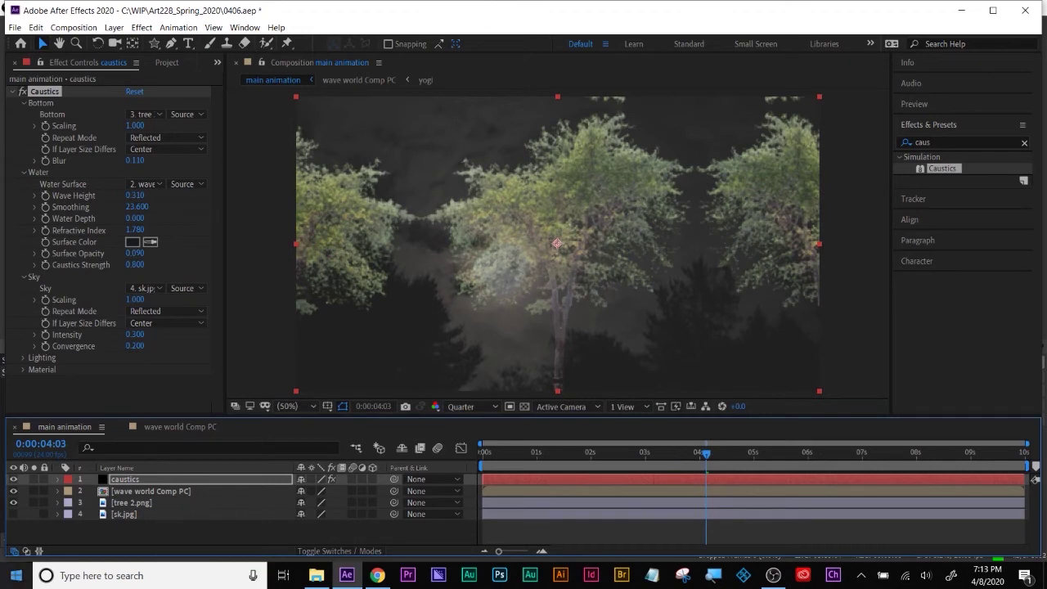
Close the main animation and wave world timelines
click(14, 427)
click(13, 427)
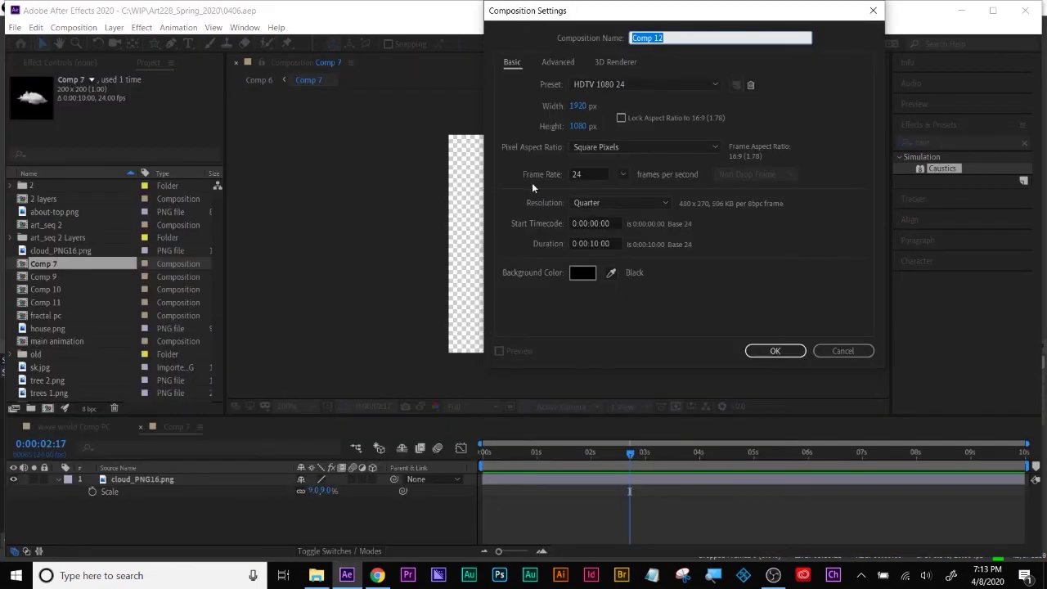
Accept the 1920×1080, 24 fps, 10-second settings for Comp 12
click(781, 354)
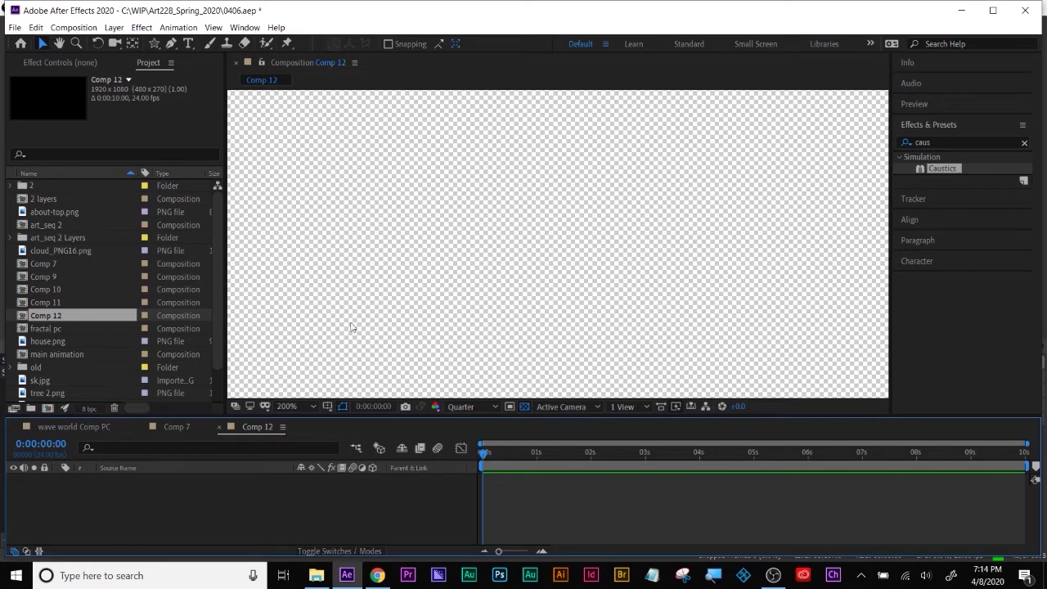
Draw a yellow star in the upper middle, previewed at full resolution over black at 100%
key(q)
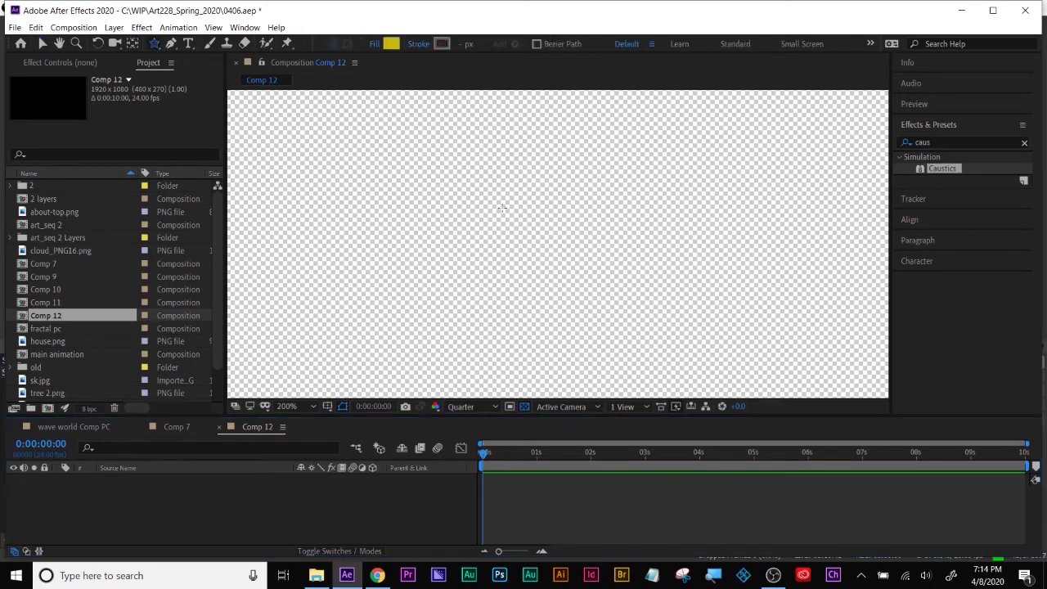
drag(502, 194, 546, 250)
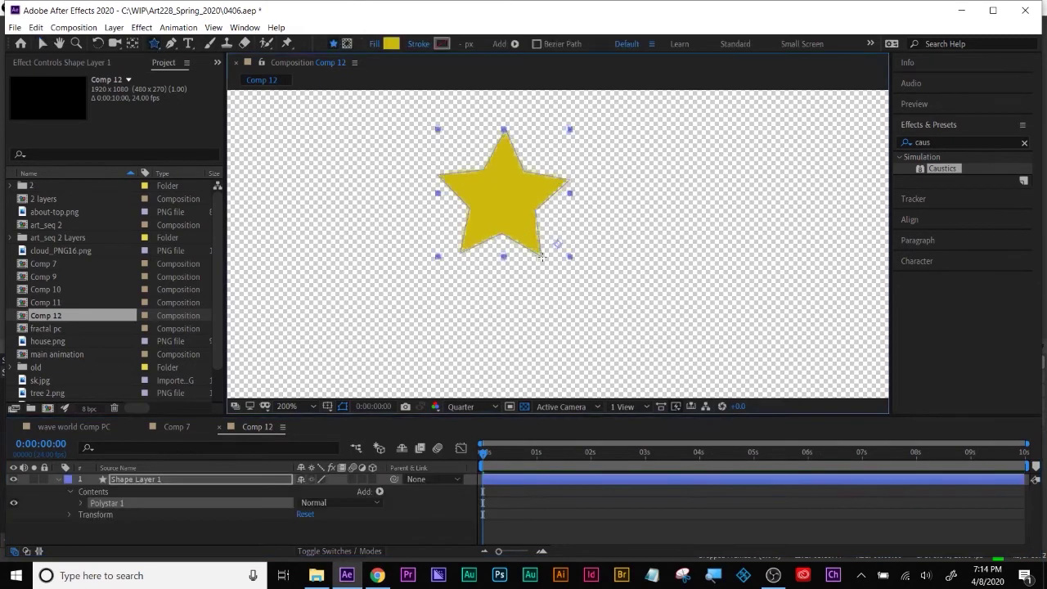
click(524, 407)
click(455, 408)
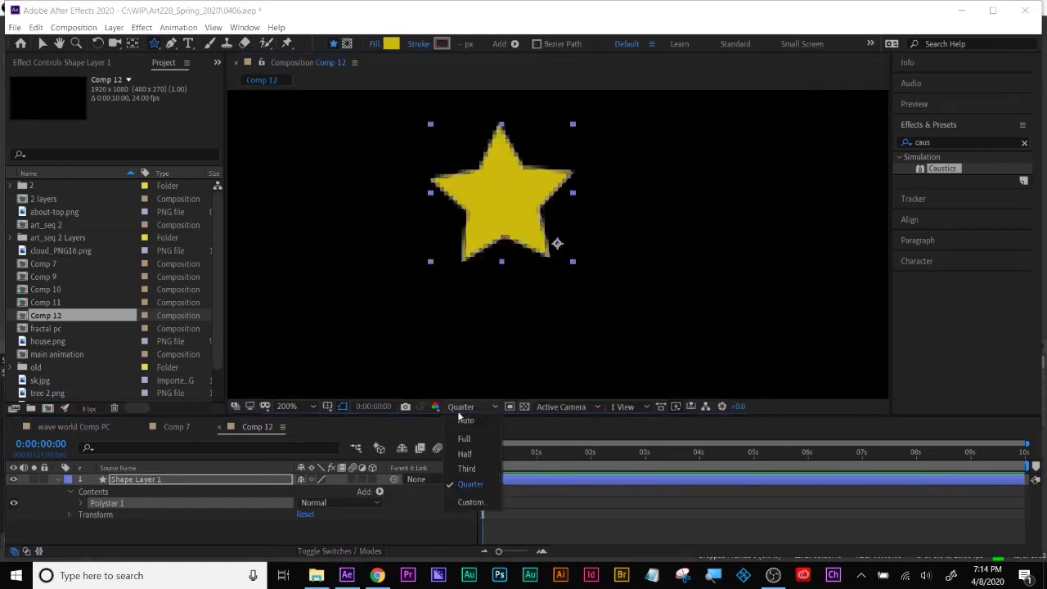
click(463, 438)
key(comma)
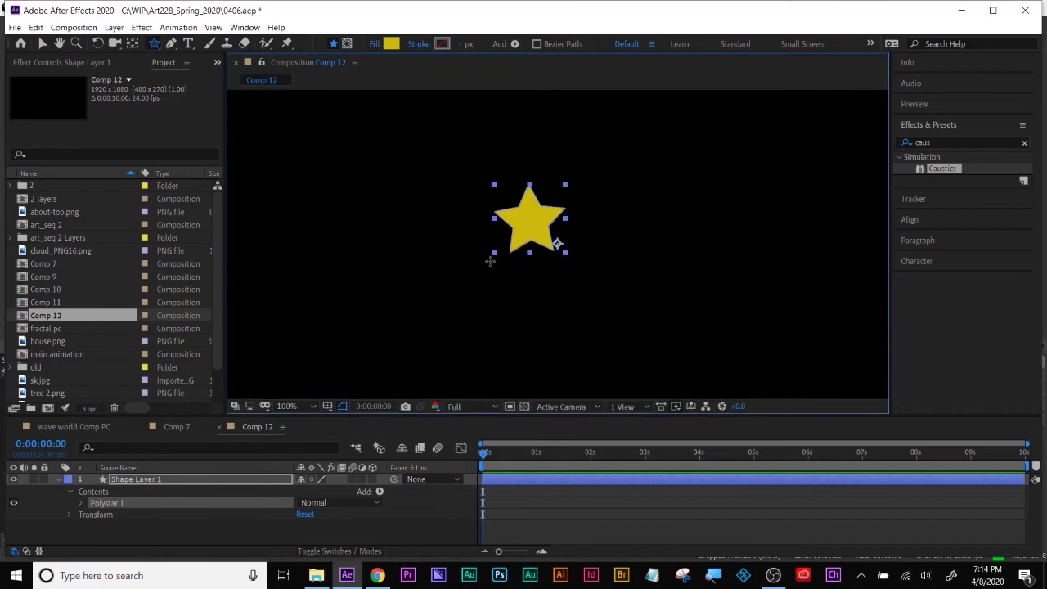
click(57, 480)
click(163, 509)
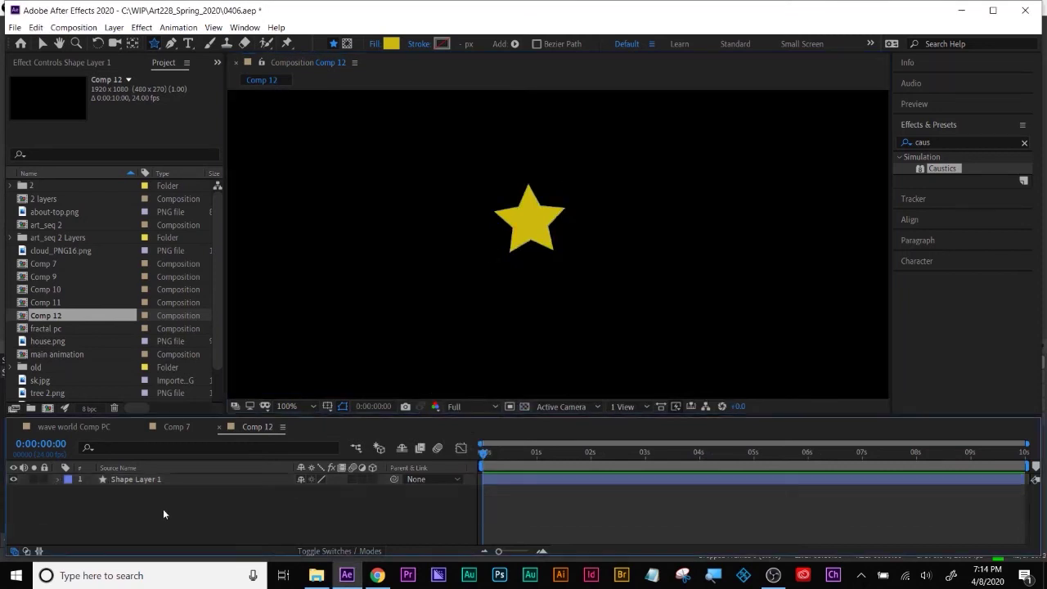
scroll(151, 237, down, 1)
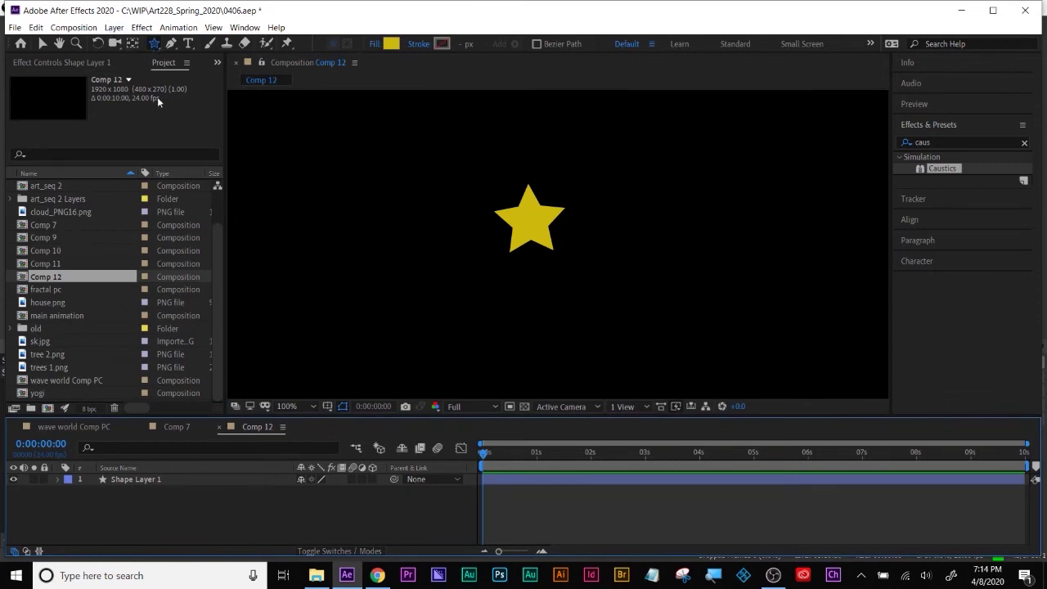
Draw a red-filled rectangle beside the star and an ellipse to its left
drag(154, 43, 196, 63)
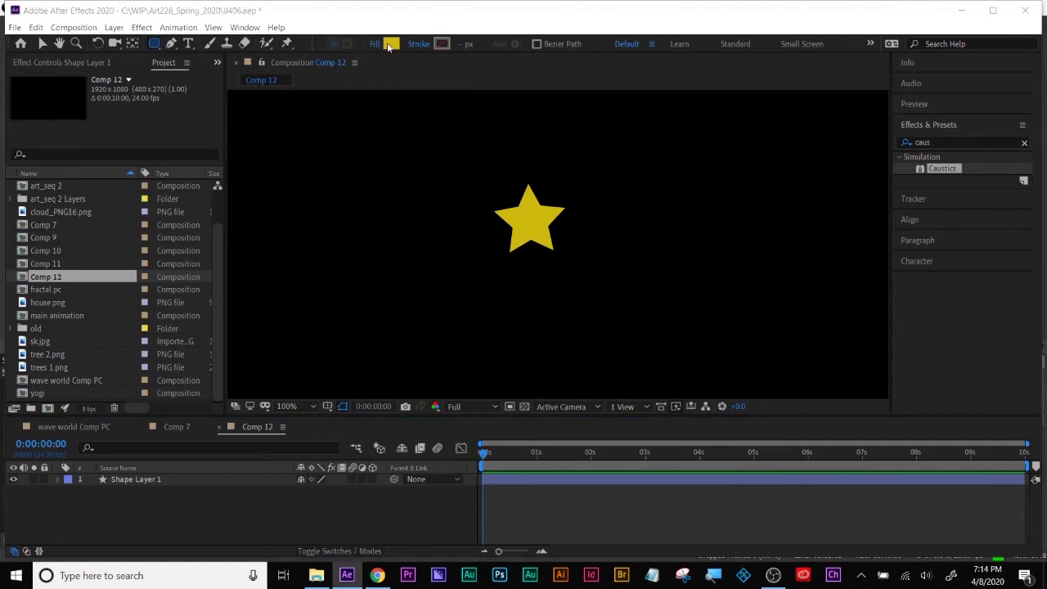
click(391, 43)
click(864, 161)
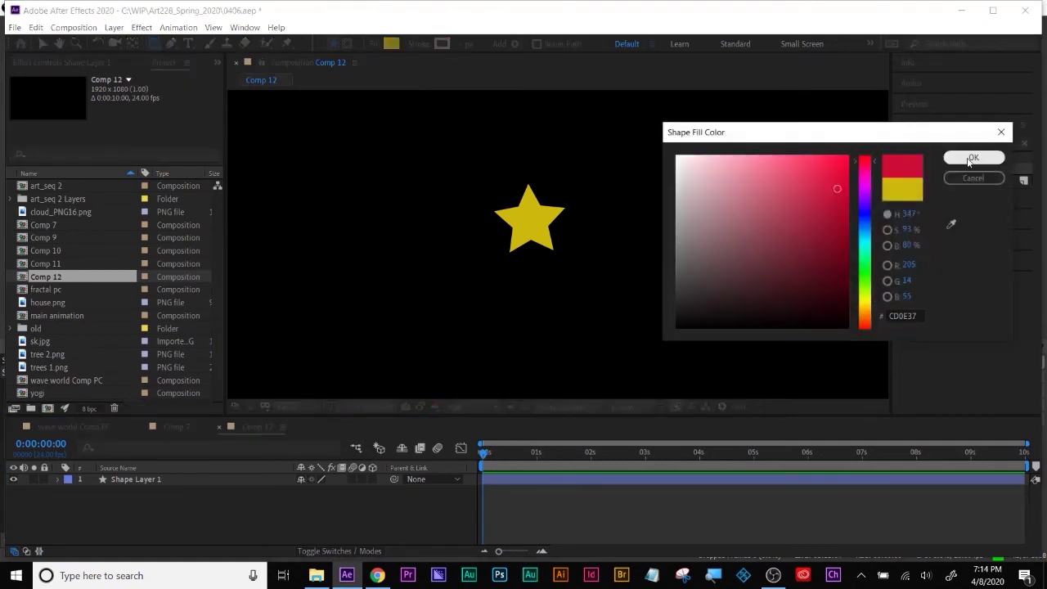
click(972, 158)
drag(544, 249, 625, 321)
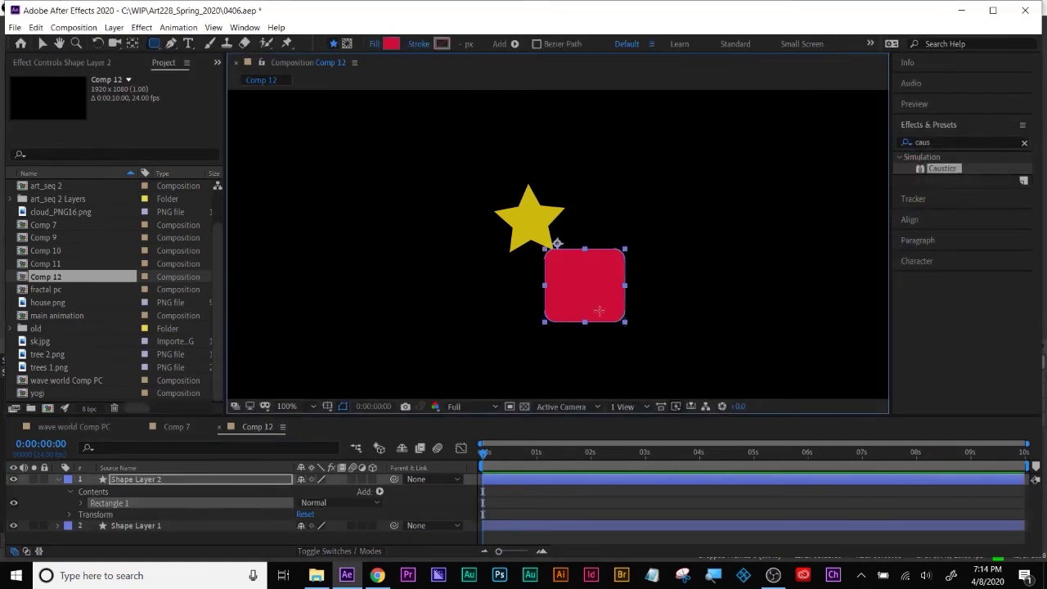
click(491, 278)
drag(153, 45, 214, 73)
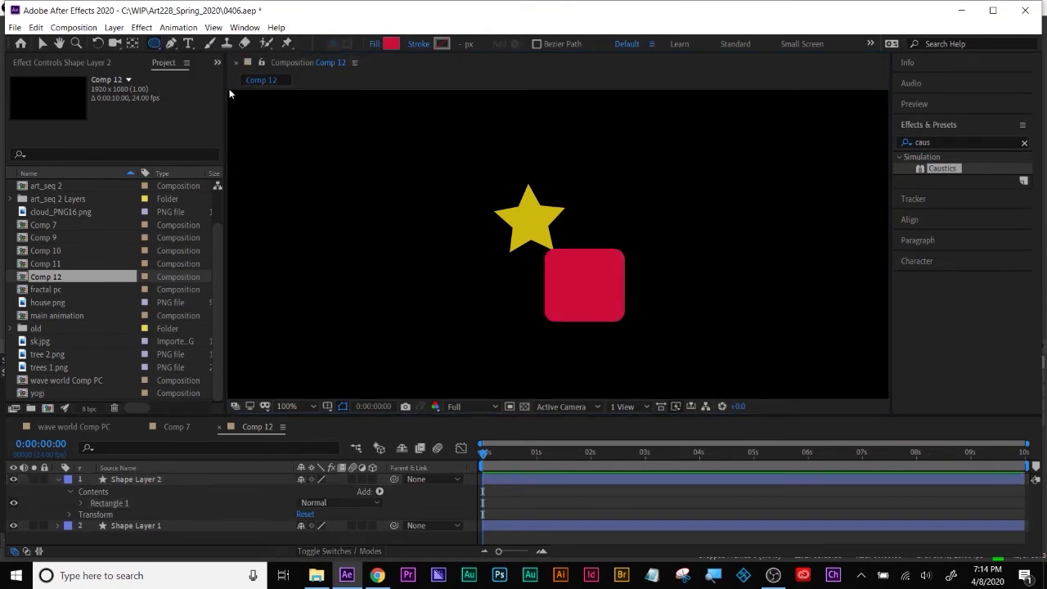
mouse_move(383, 168)
mouse_down()
mouse_move(467, 276)
mouse_move(492, 277)
mouse_up()
Change the circle's fill colour from red to blue
click(382, 49)
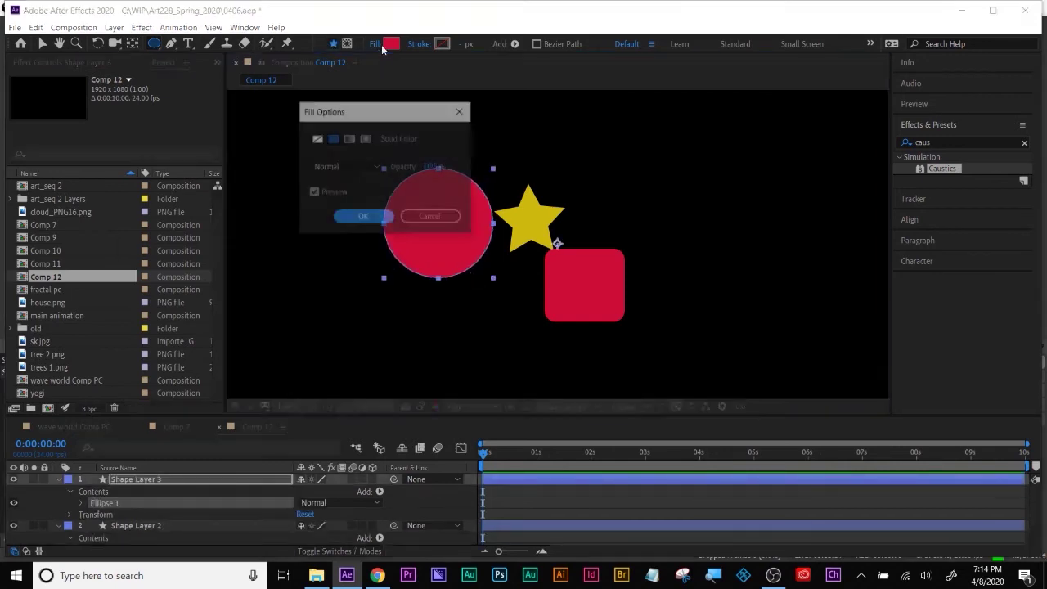
click(363, 215)
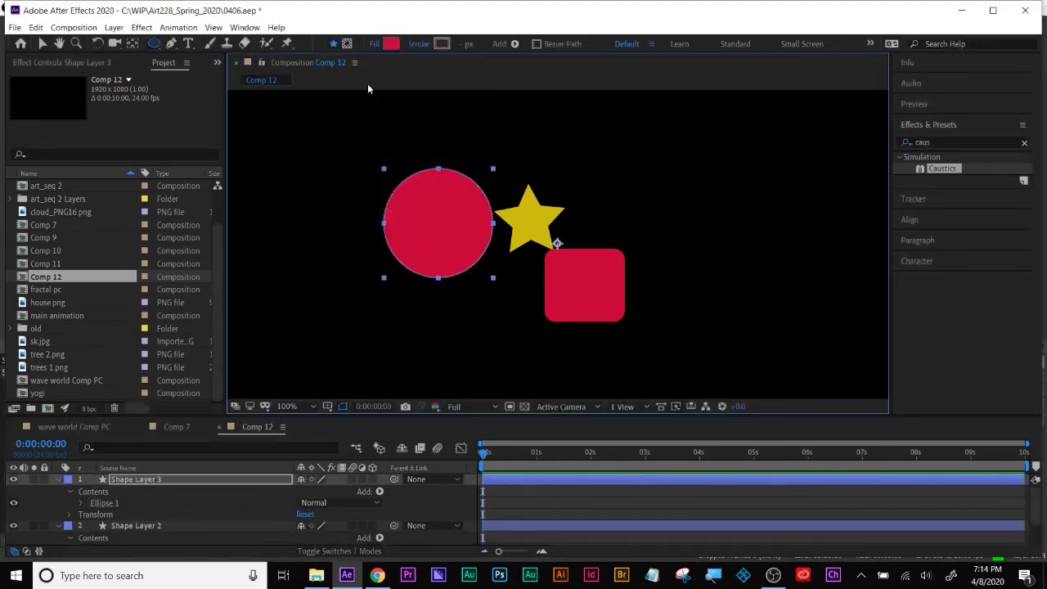
click(391, 44)
click(824, 206)
click(868, 224)
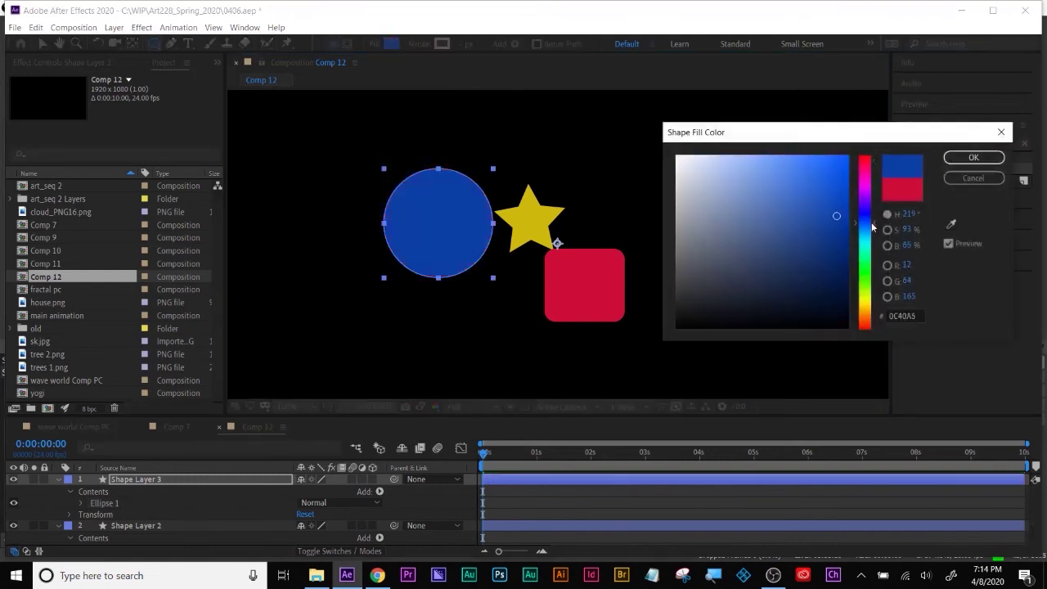
click(973, 157)
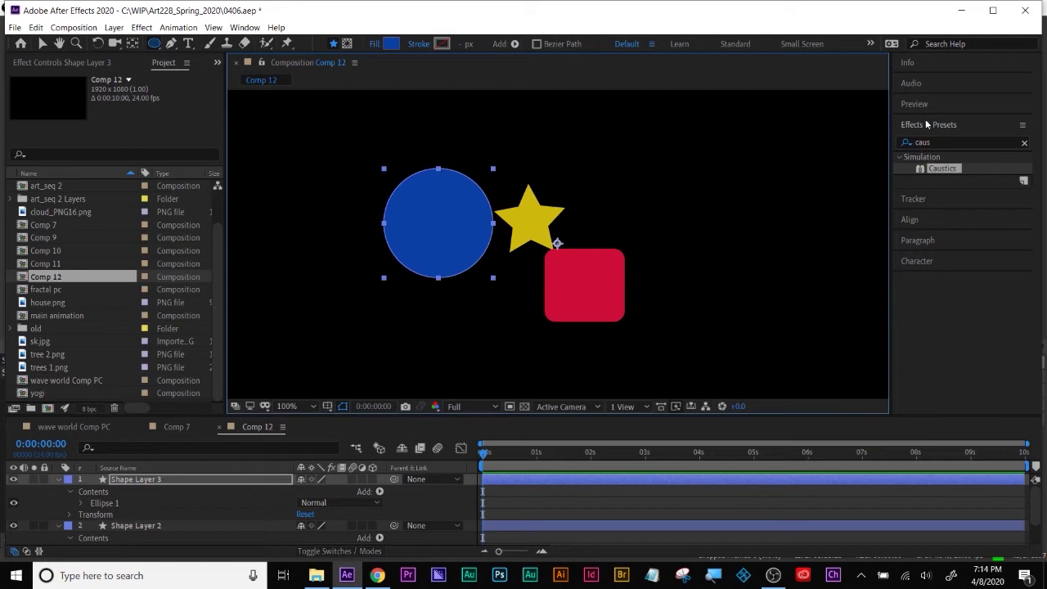
click(42, 43)
Nudge the red rectangle and move the blue circle over the star and rectangle
drag(443, 180, 467, 221)
click(533, 214)
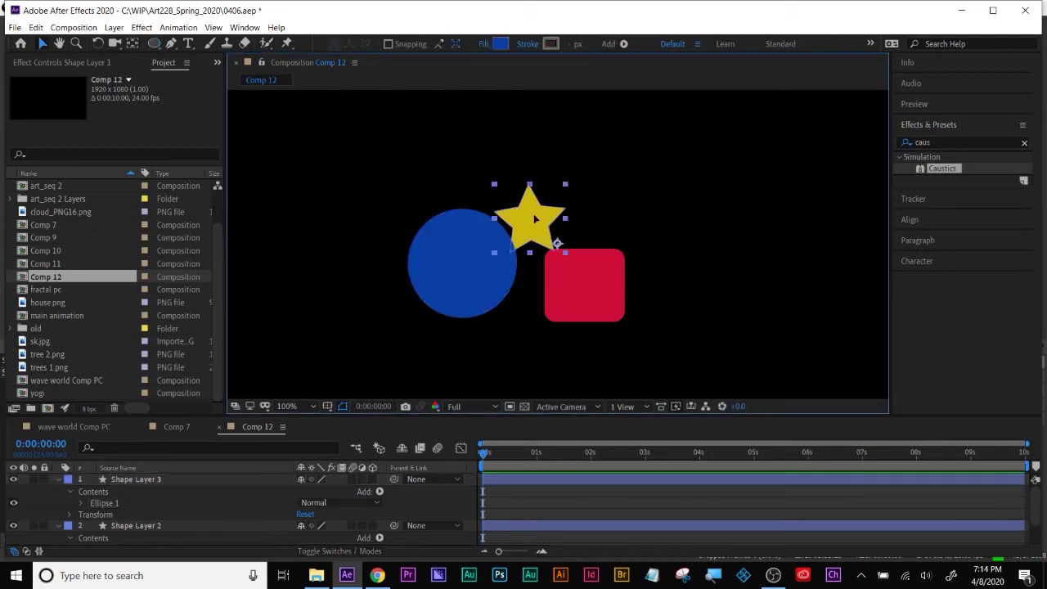
click(589, 263)
mouse_move(595, 257)
mouse_down()
mouse_move(620, 217)
mouse_move(590, 252)
mouse_up()
click(467, 268)
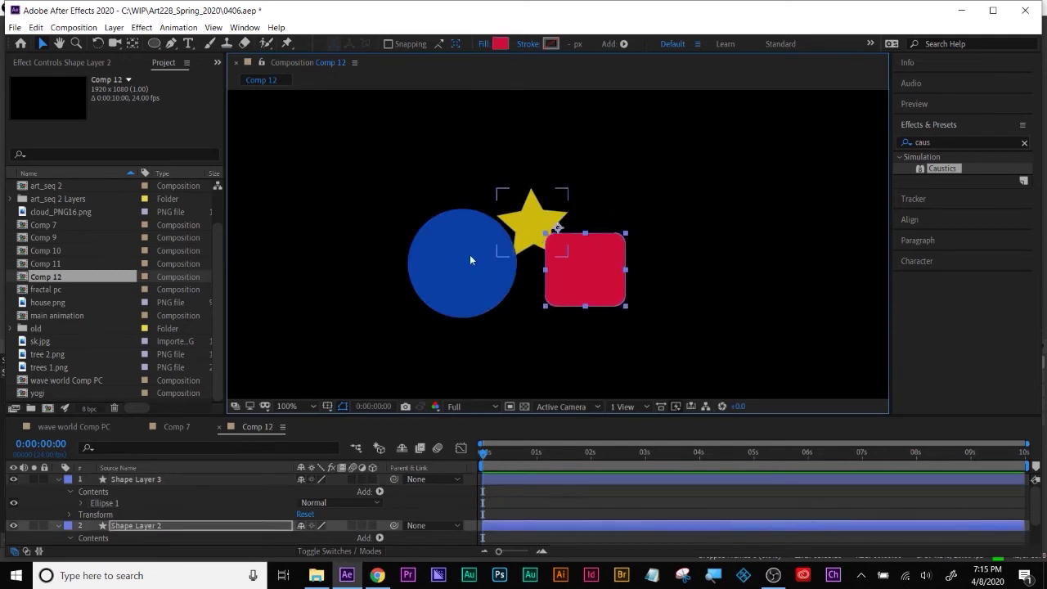
drag(466, 268, 521, 300)
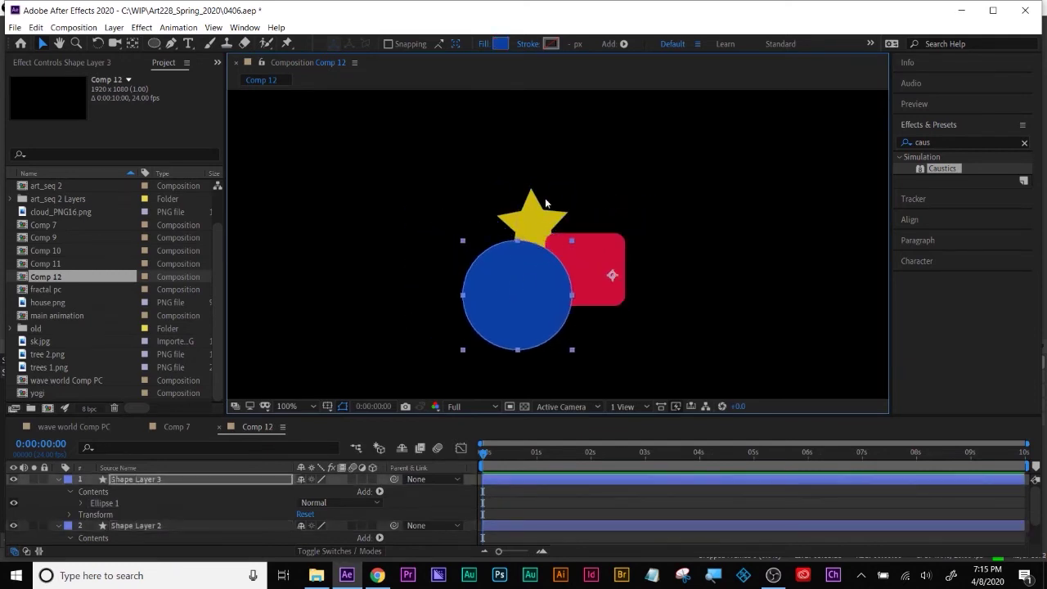
Collapse Shape Layers 3 and 2, deselect all, and show the blending mode columns
click(58, 480)
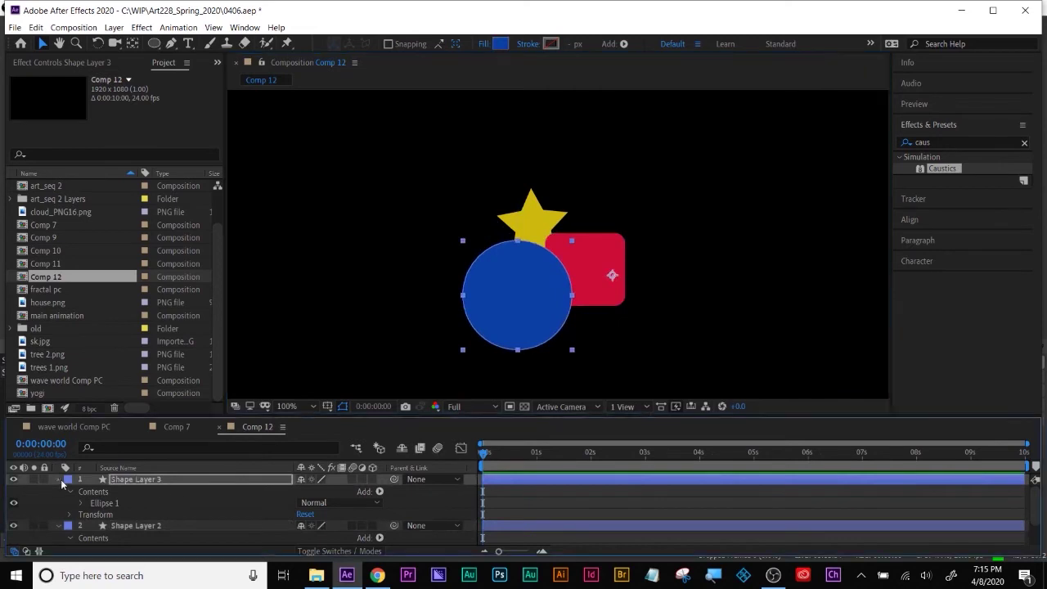
click(57, 490)
click(123, 518)
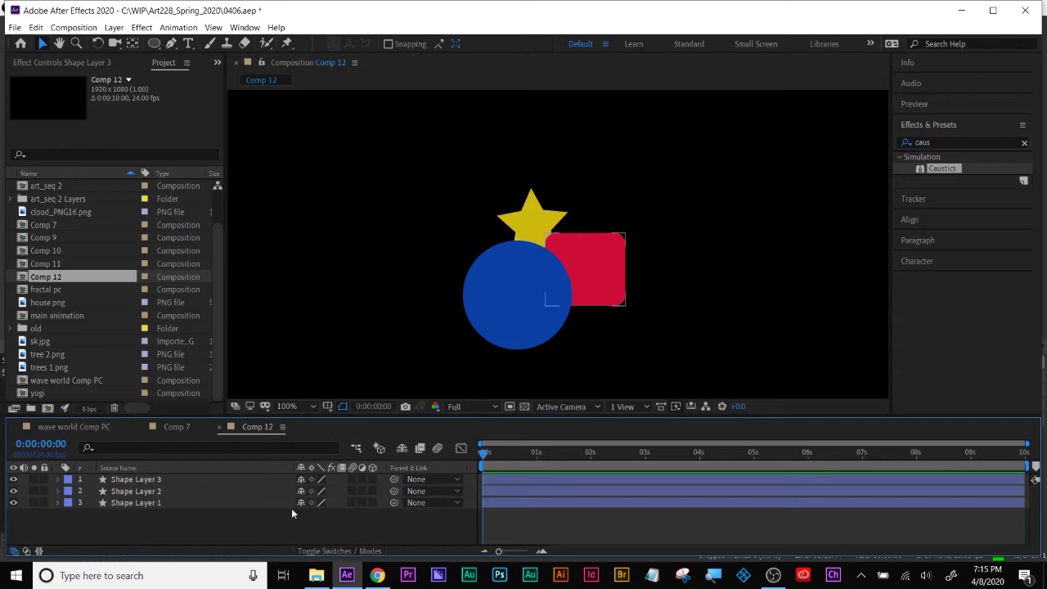
click(304, 553)
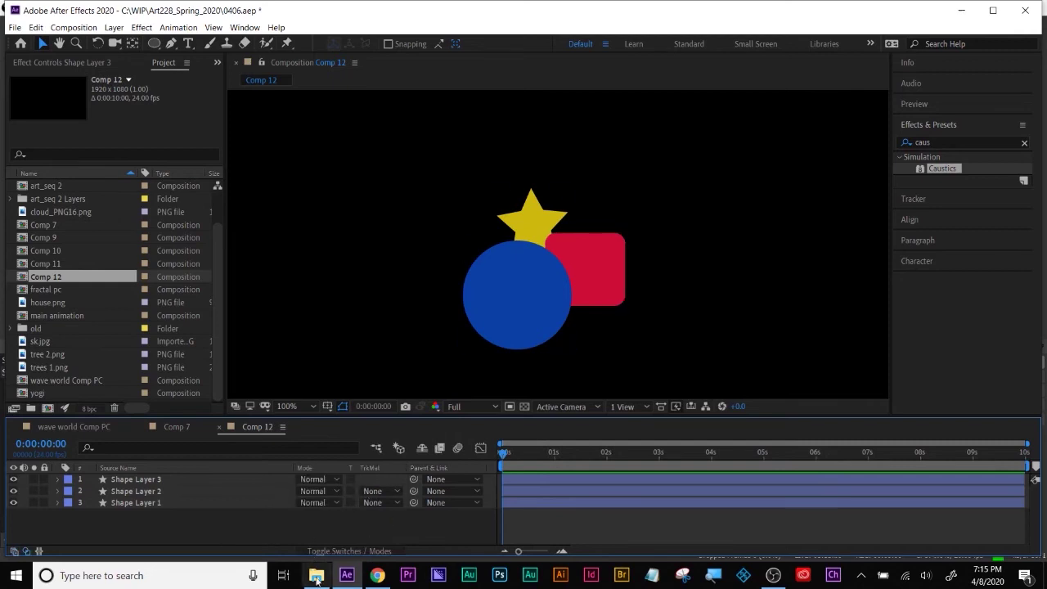
Make Shape Layer 3 (circle) and Shape Layer 2 (rectangle) 3D layers
click(325, 553)
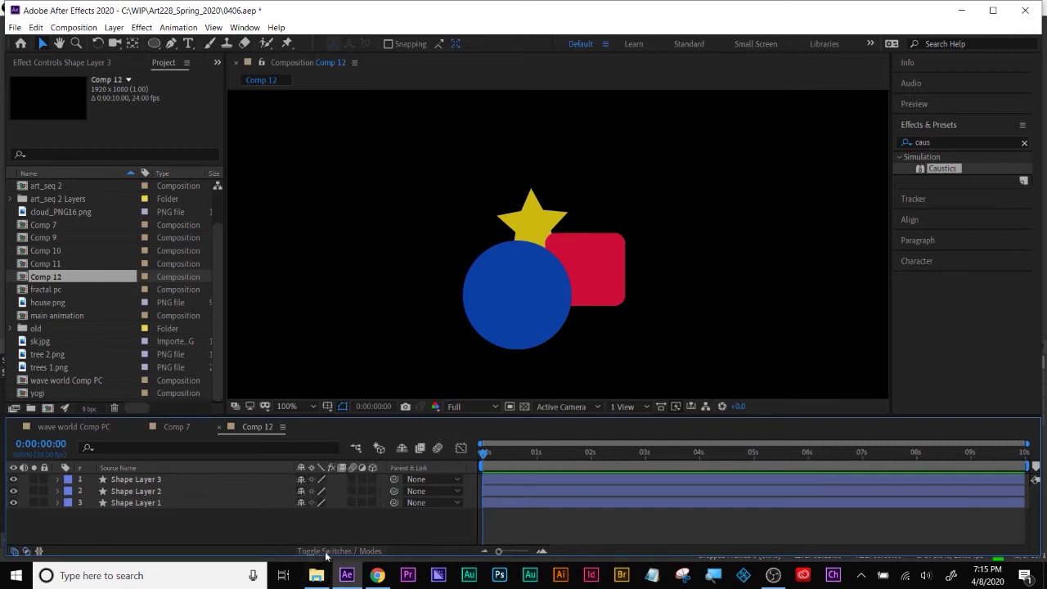
click(256, 483)
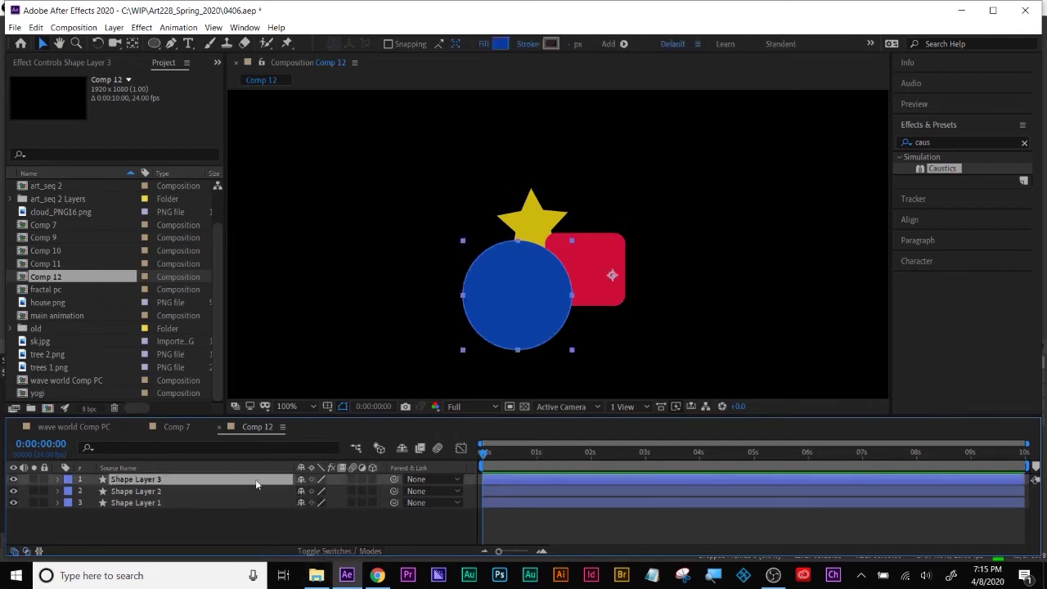
click(372, 479)
click(372, 490)
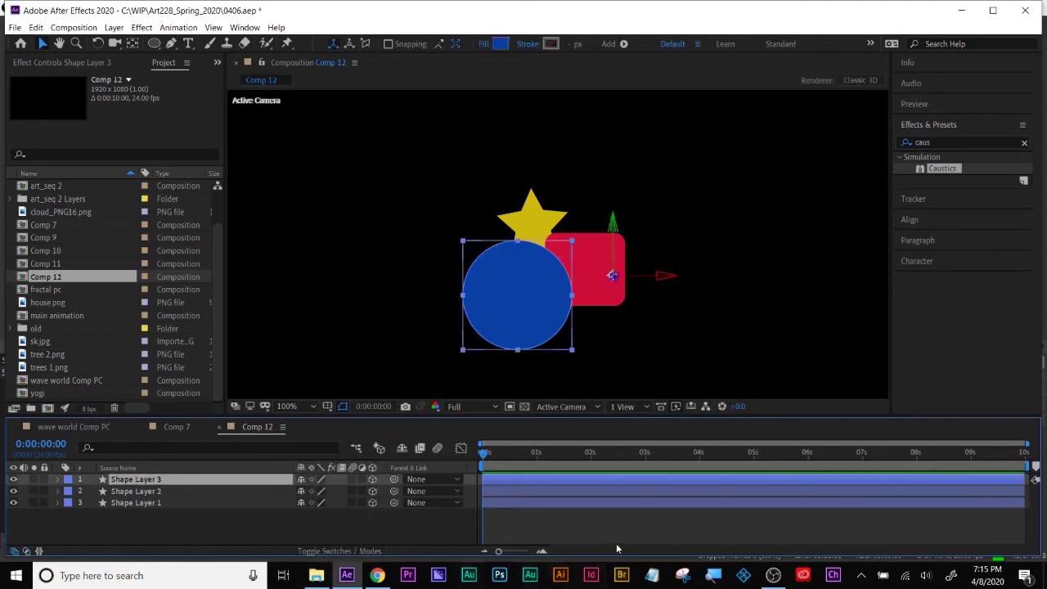
Magnify the screen to 300% and check the blending mode columns
click(708, 580)
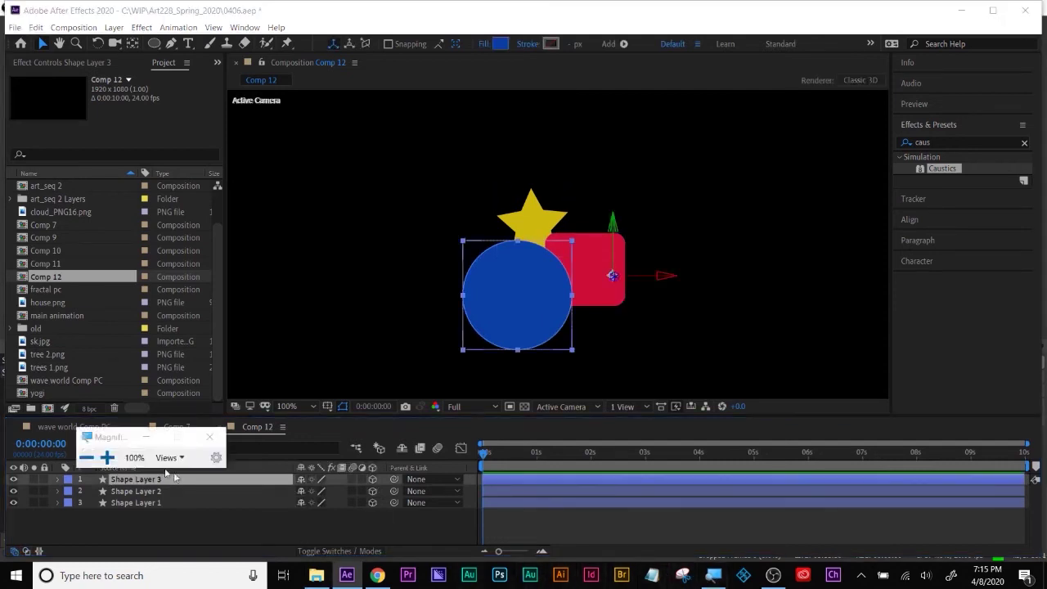
click(106, 459)
click(106, 459)
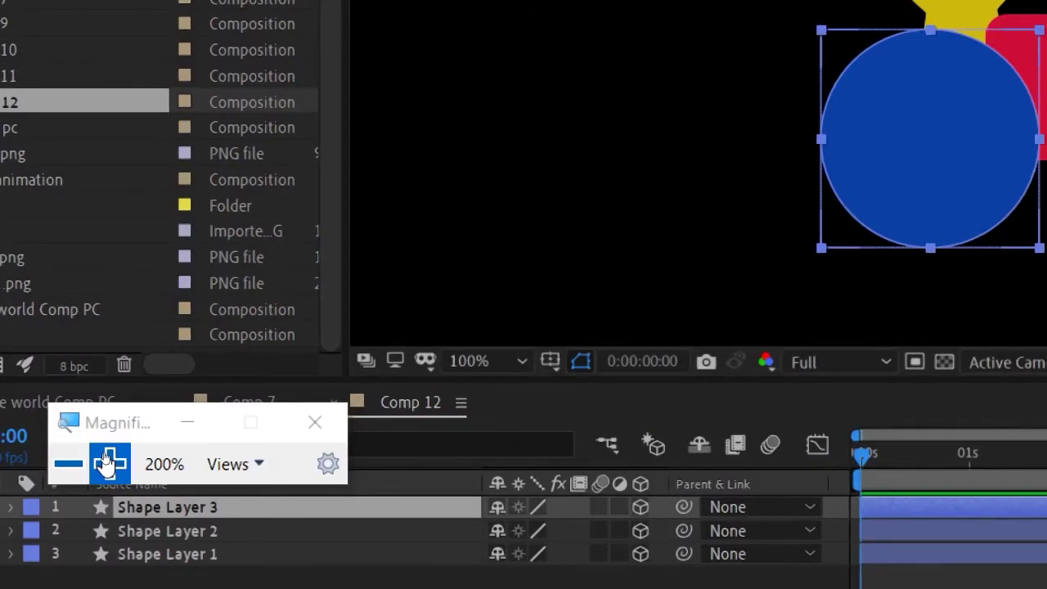
click(106, 460)
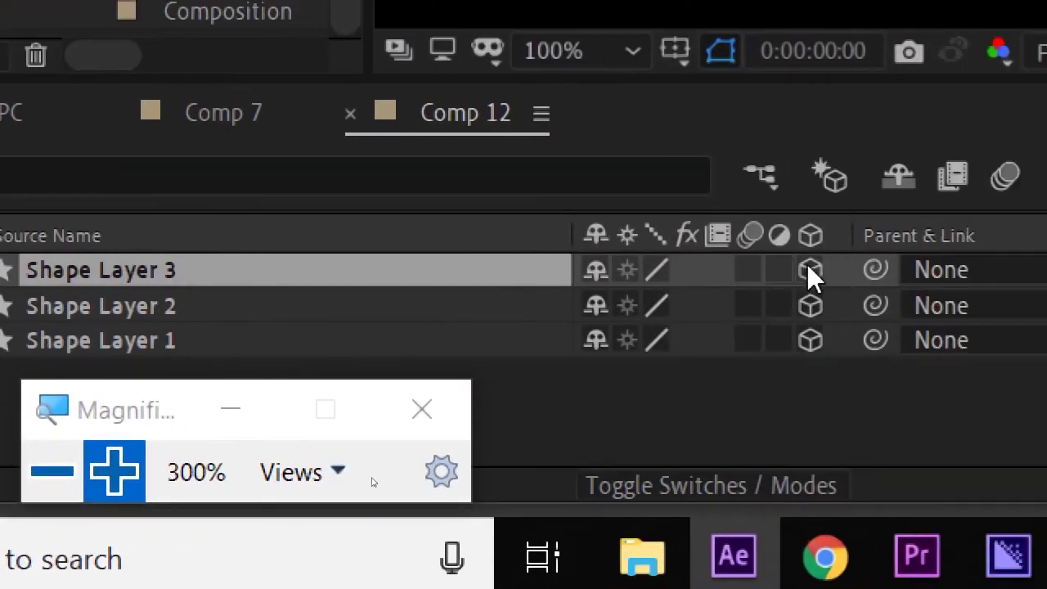
click(713, 488)
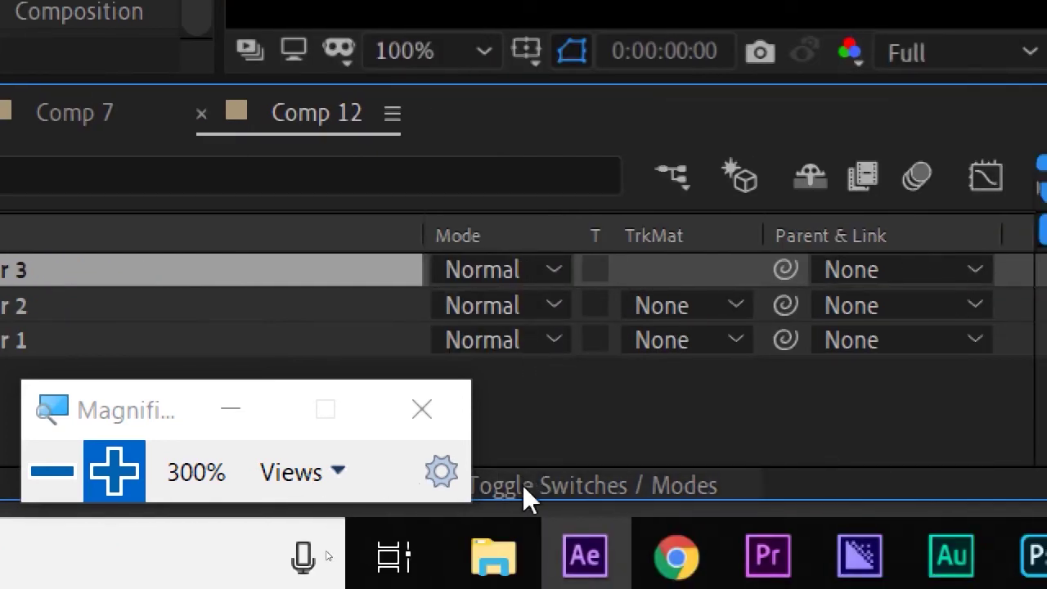
click(523, 489)
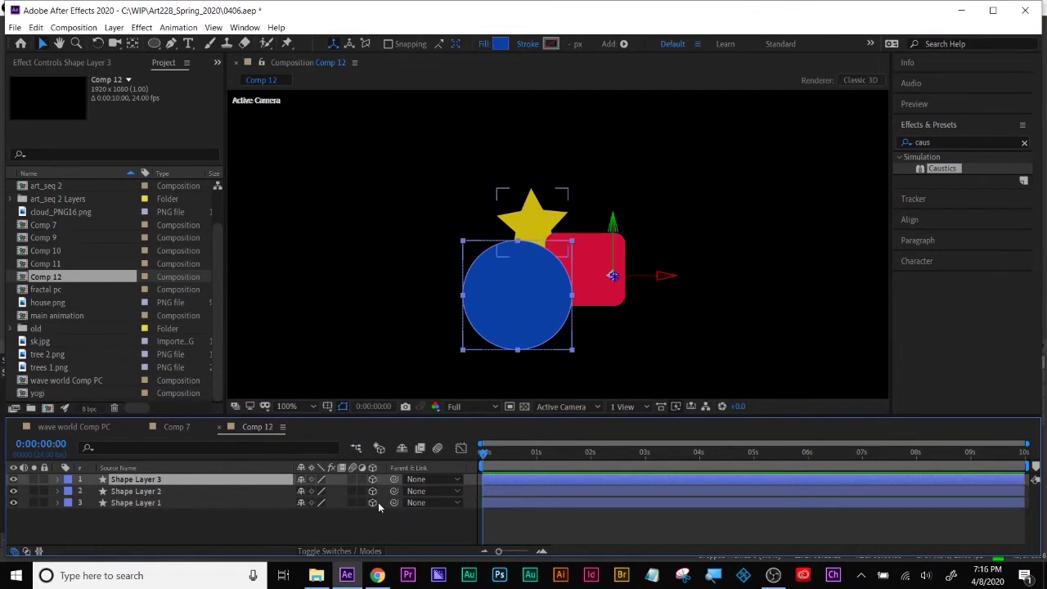
Turn off 3D for Shape Layer 1 and select all three shape layers
click(373, 502)
click(157, 504)
shift+click(154, 479)
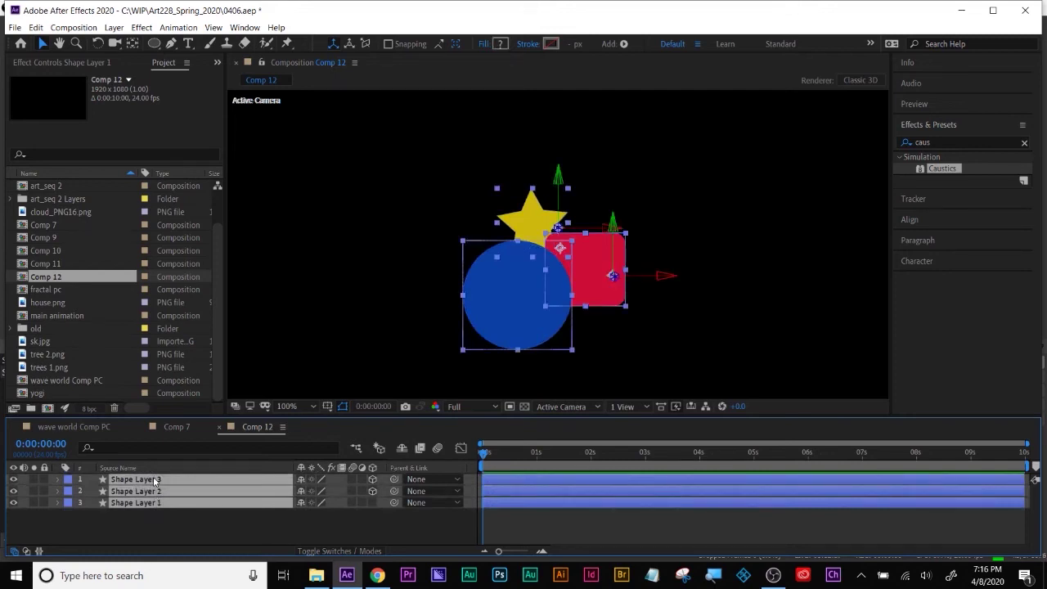
Reveal Position for the selected layers, enlarge the timeline, and make the star layer 3D
key(p)
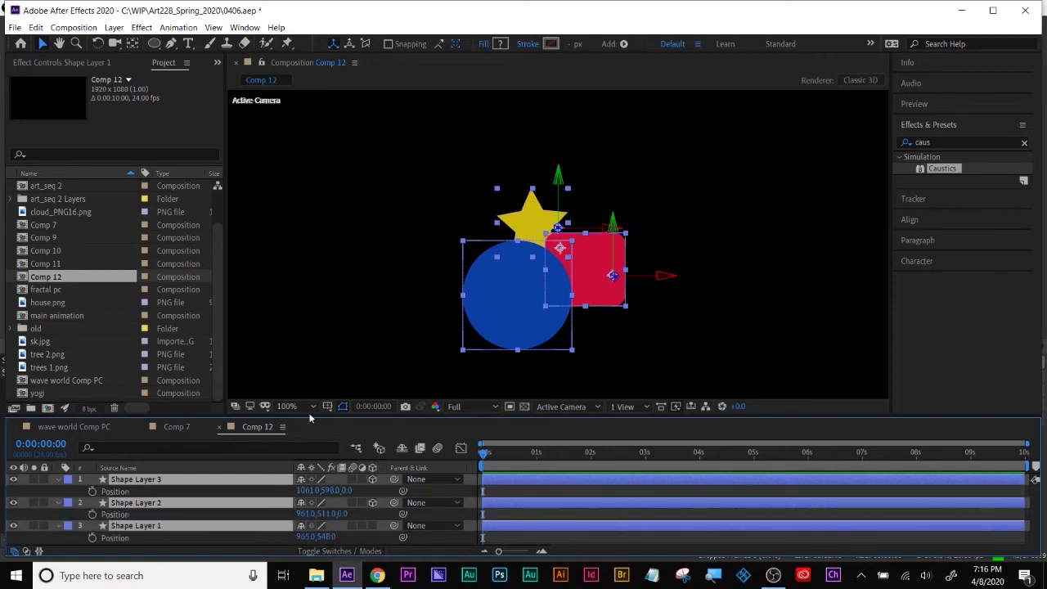
drag(311, 415, 311, 383)
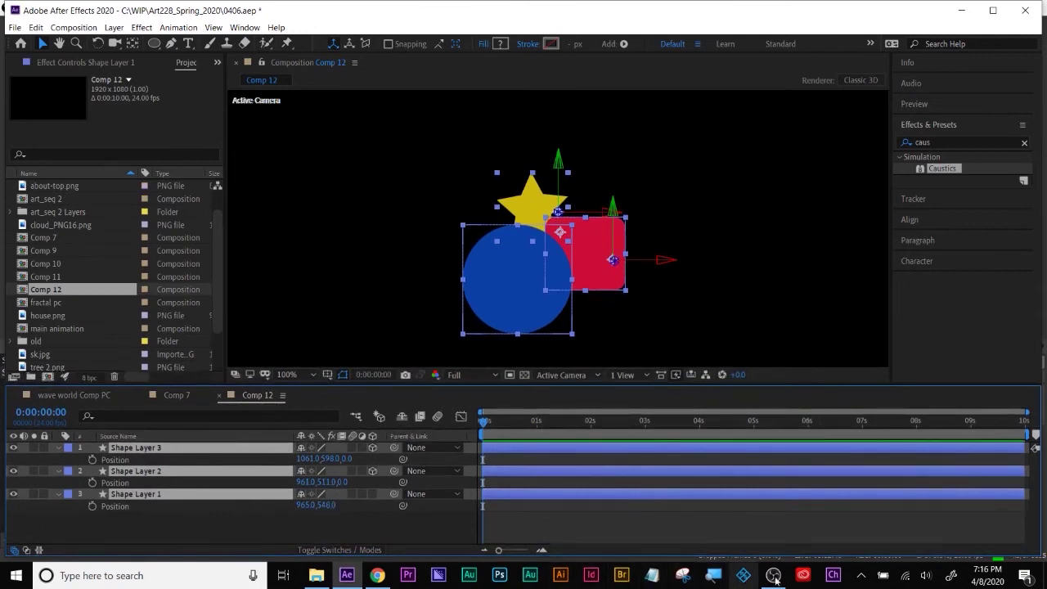
key(super+plus)
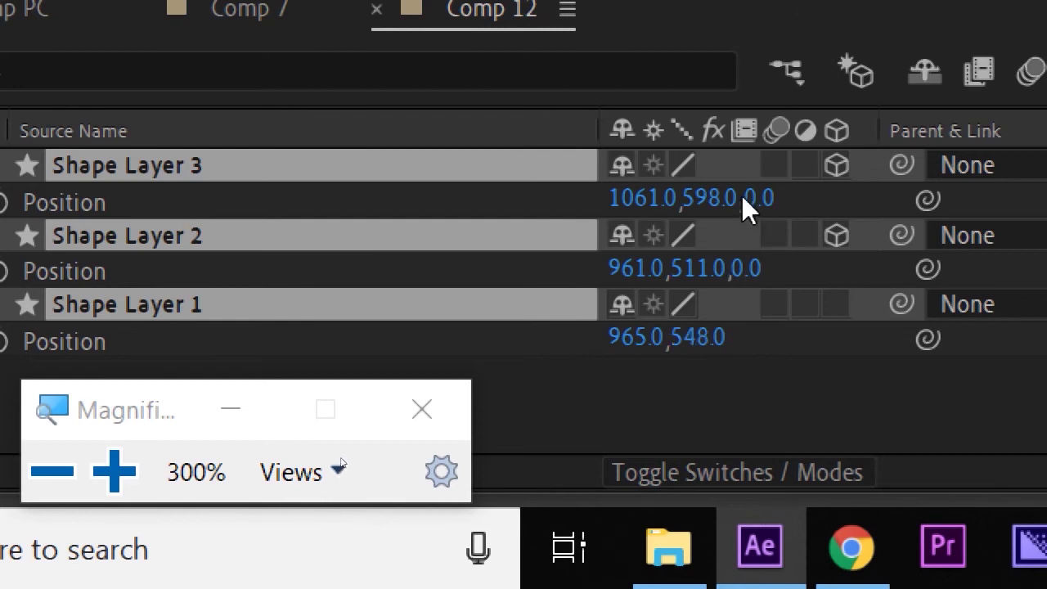
click(839, 302)
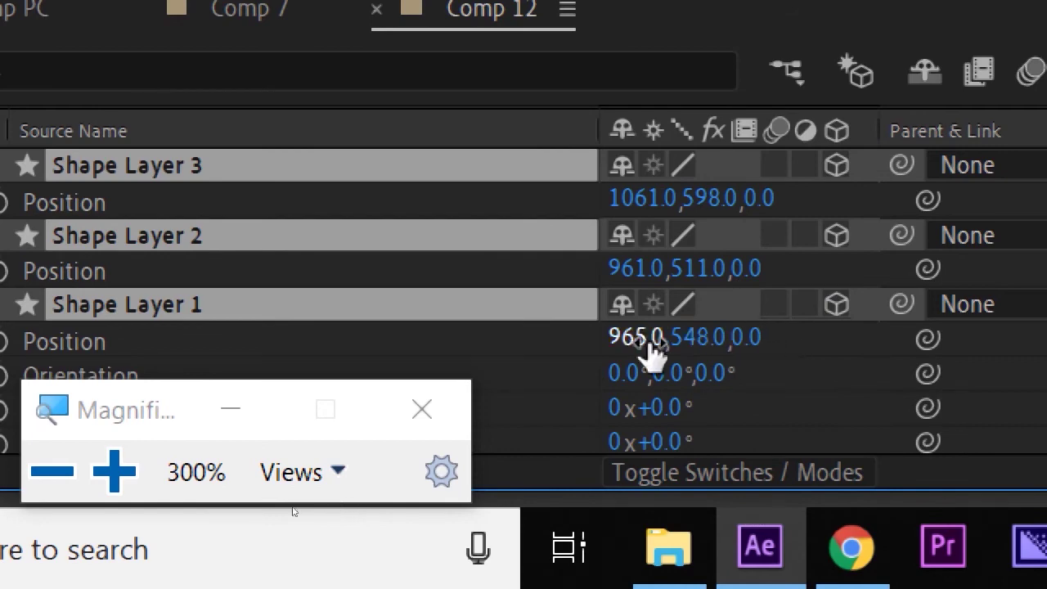
click(52, 471)
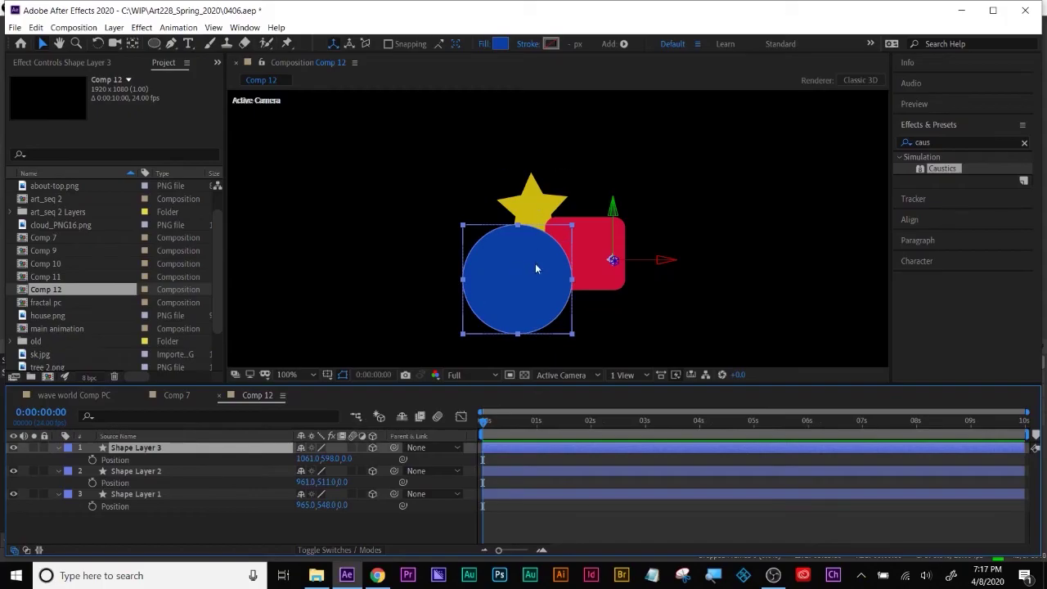
Push the star's Z position back to 6000
click(535, 215)
mouse_move(344, 459)
mouse_down()
mouse_move(330, 466)
mouse_move(351, 463)
mouse_up()
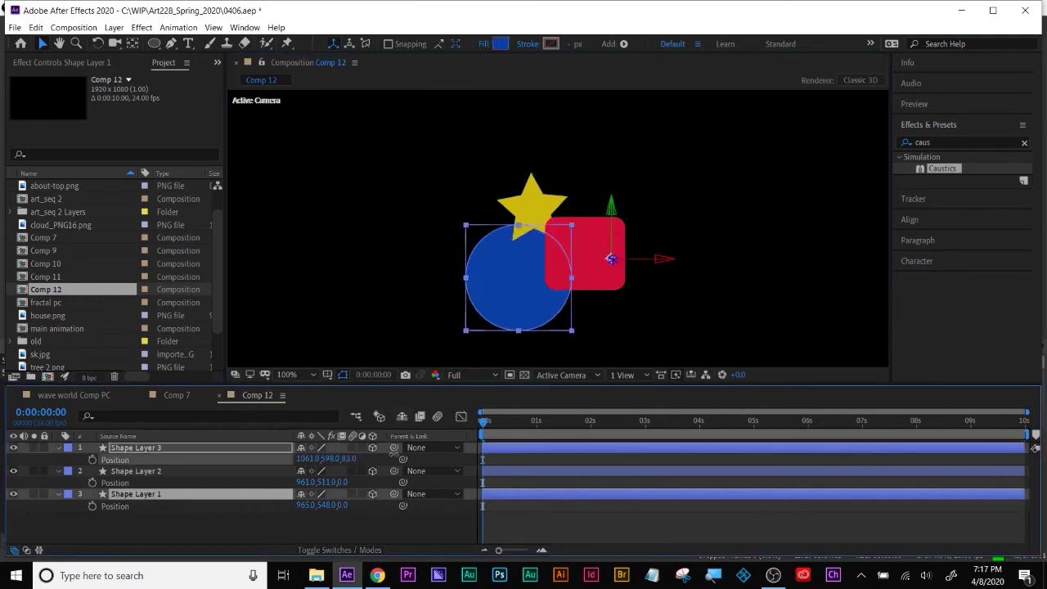
click(126, 495)
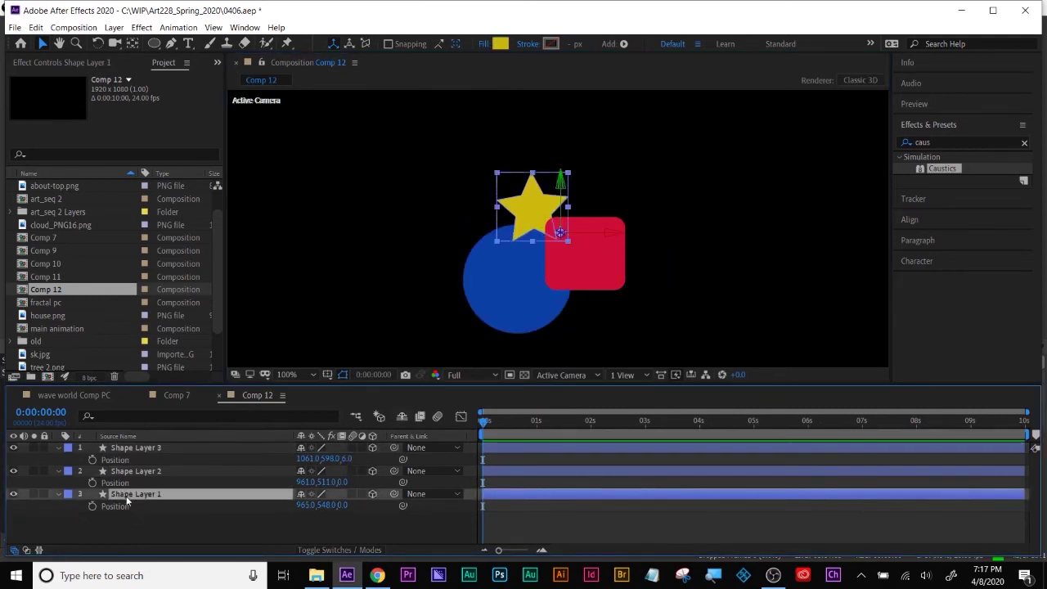
drag(347, 505, 858, 504)
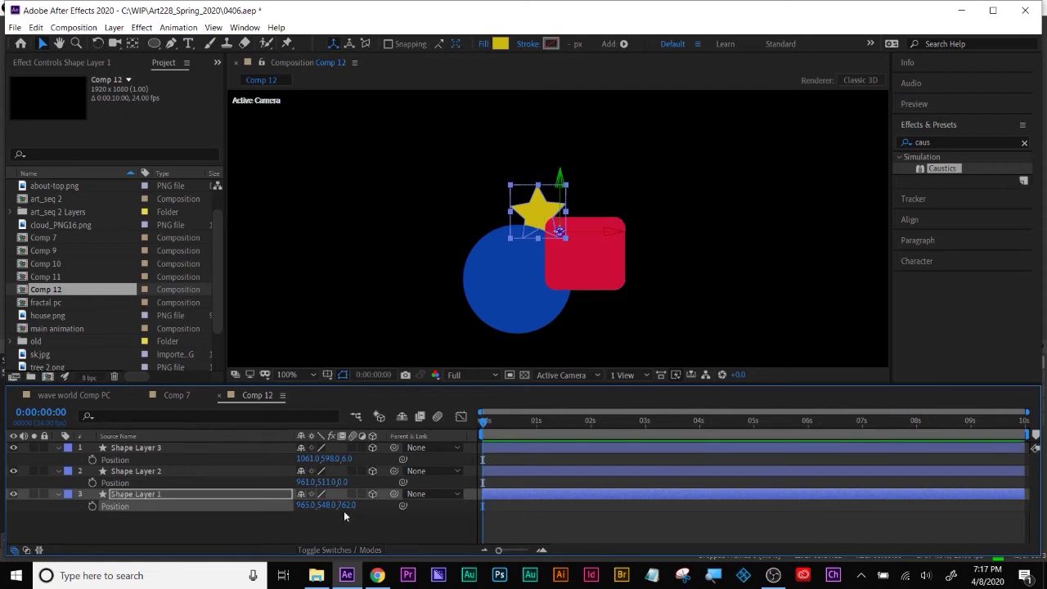
drag(344, 513, 991, 504)
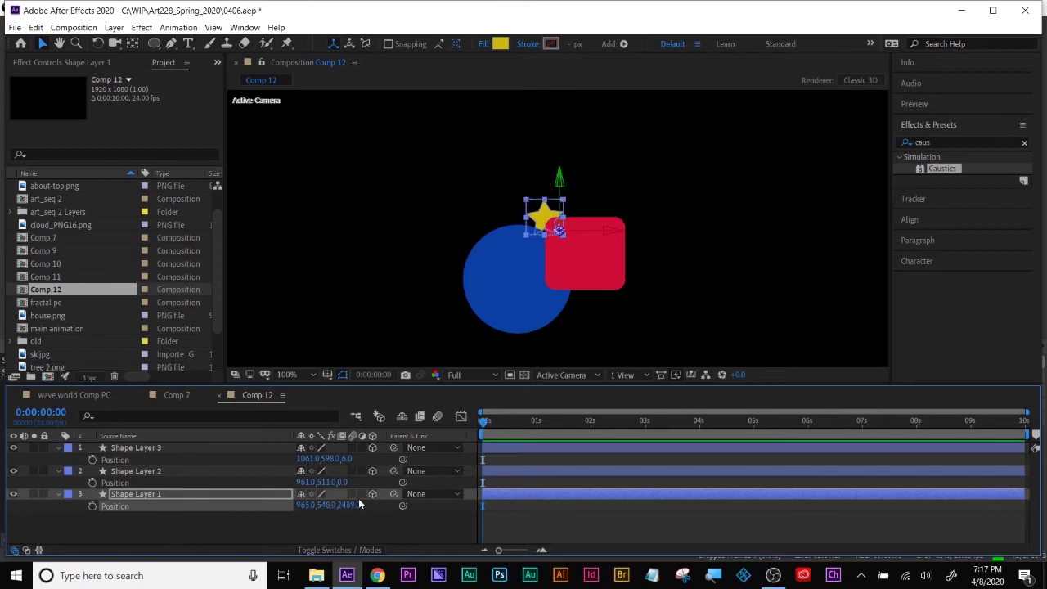
drag(340, 506, 976, 514)
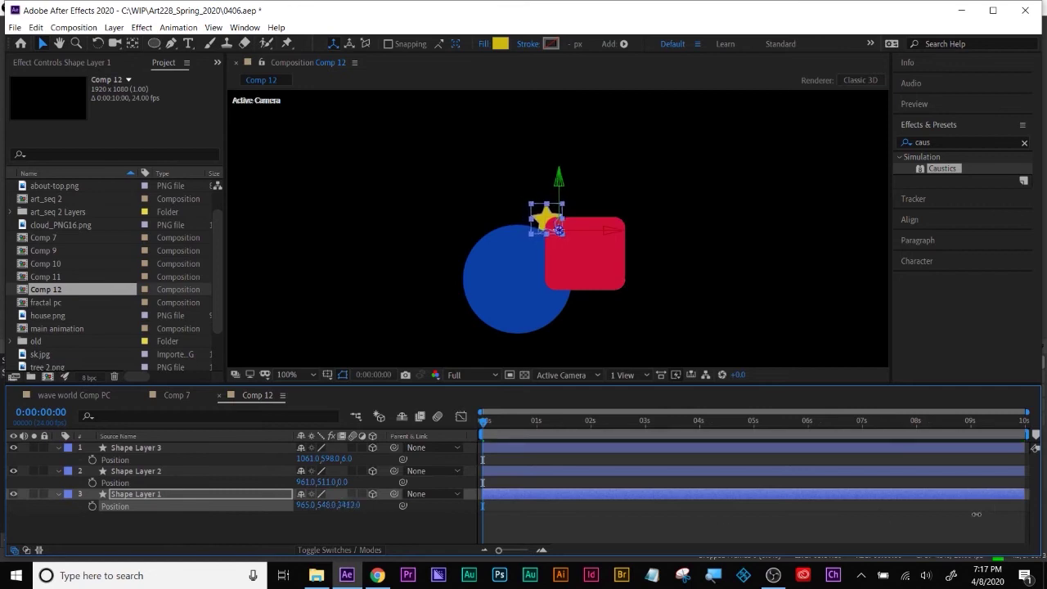
click(344, 506)
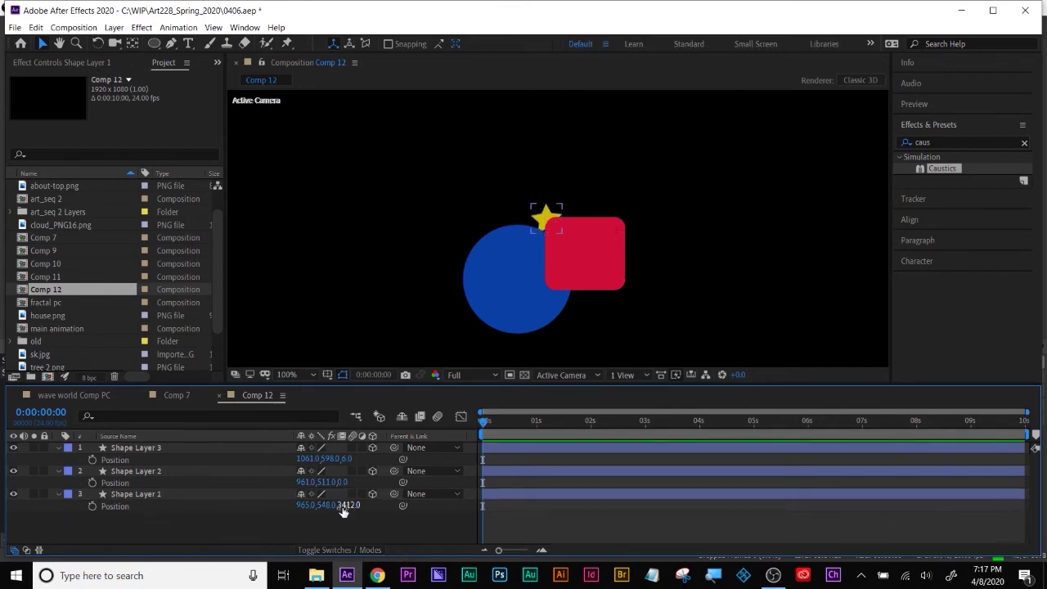
text(6000)
key(Return)
Set the blue circle's Z position to -6000
click(369, 470)
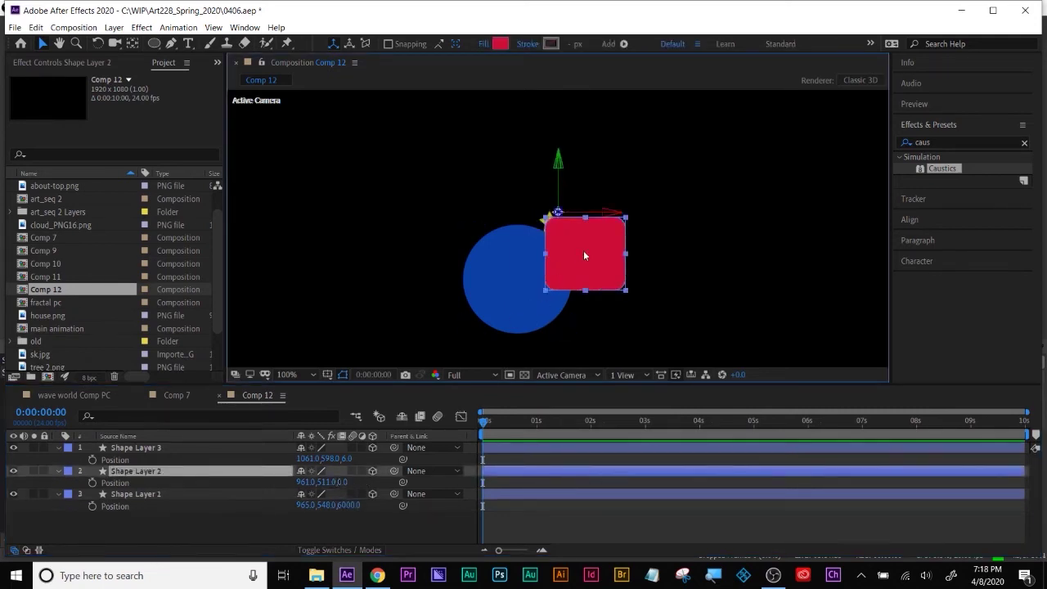
click(513, 285)
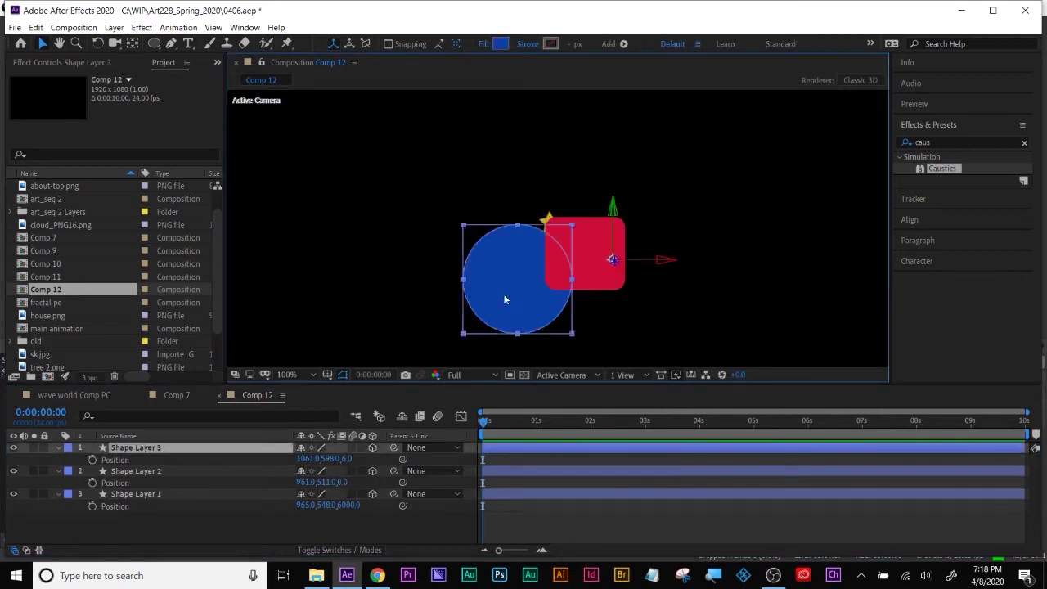
click(348, 460)
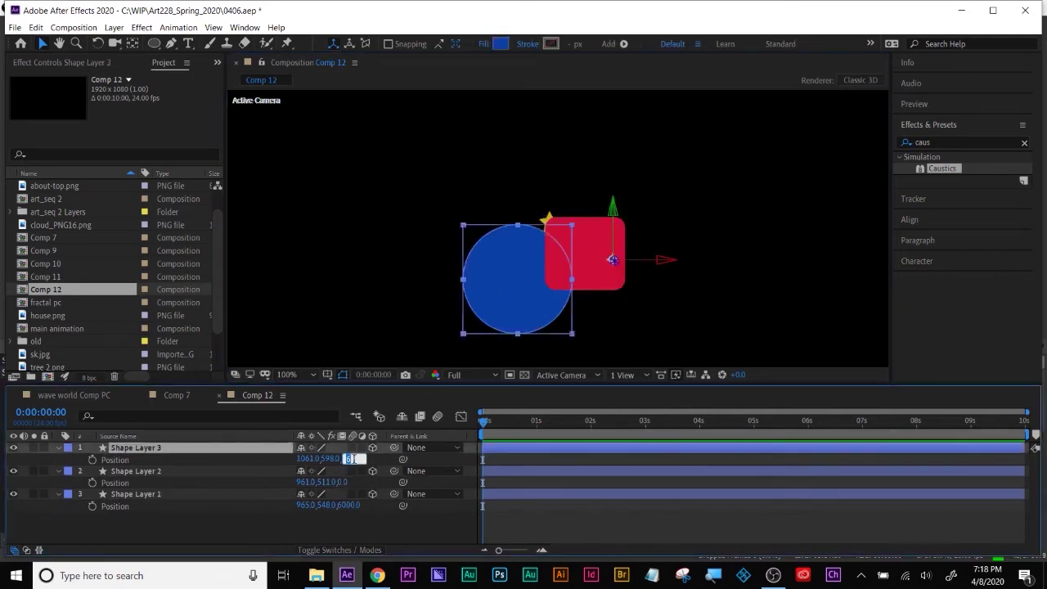
text(-6000)
key(Return)
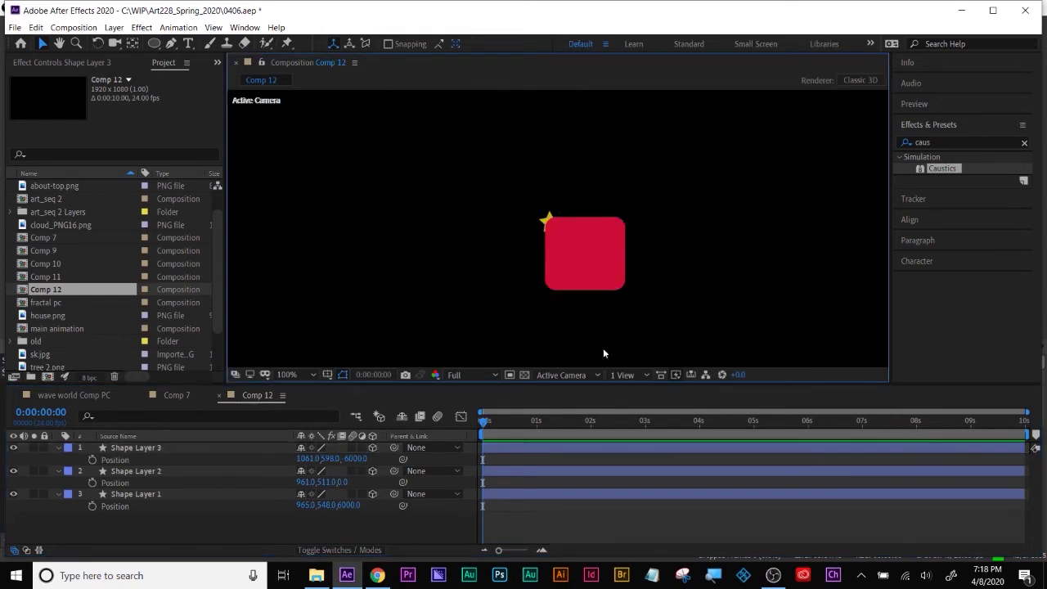
scroll(516, 282, down, 4)
scroll(516, 282, up, 2)
click(113, 27)
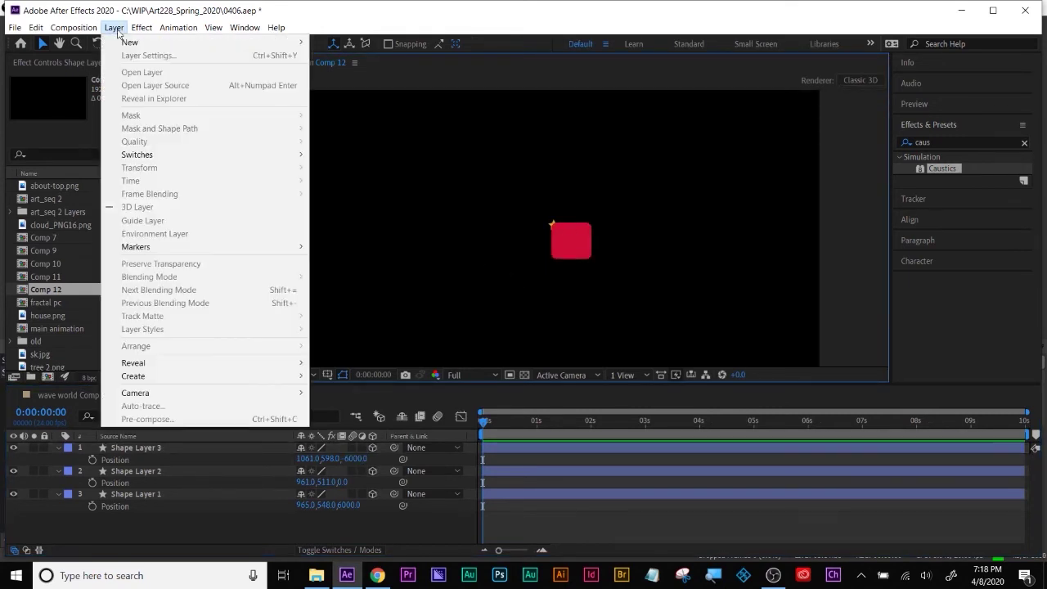
Add Camera 1, a two-node camera with the 15mm lens preset
mouse_move(129, 42)
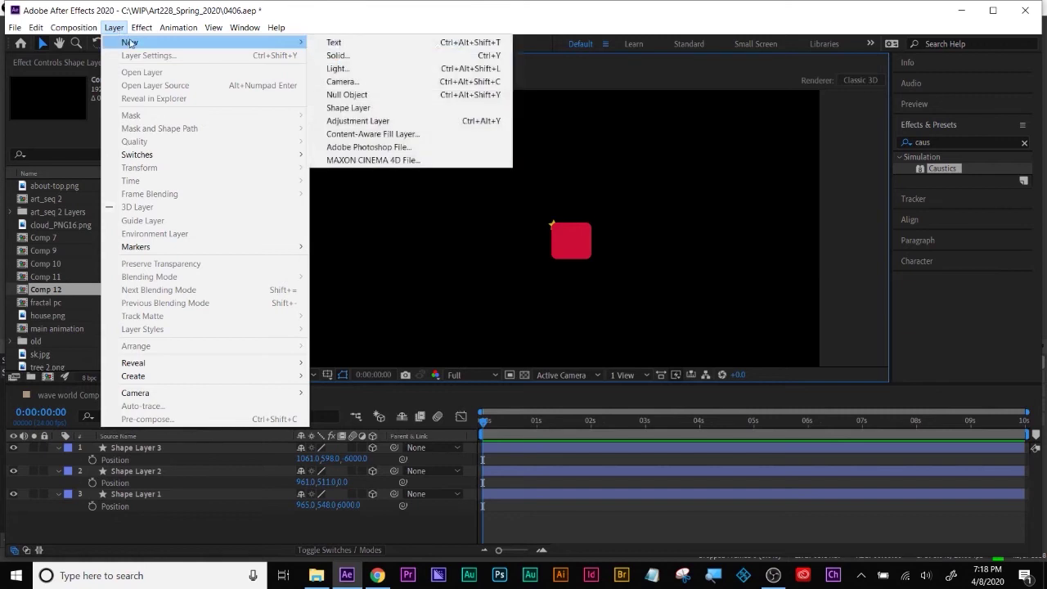
click(392, 82)
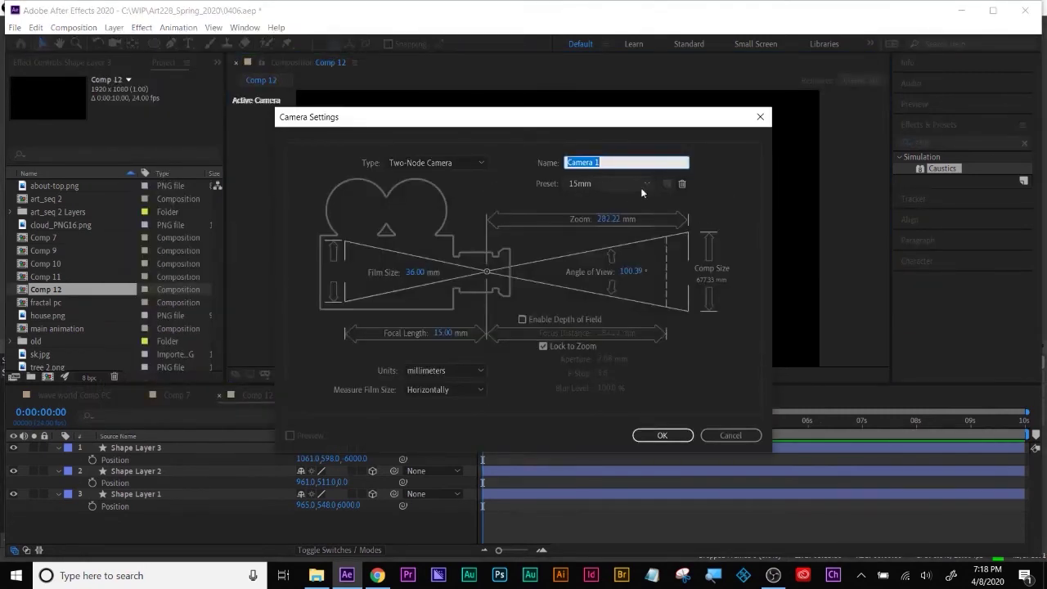
click(605, 182)
click(606, 217)
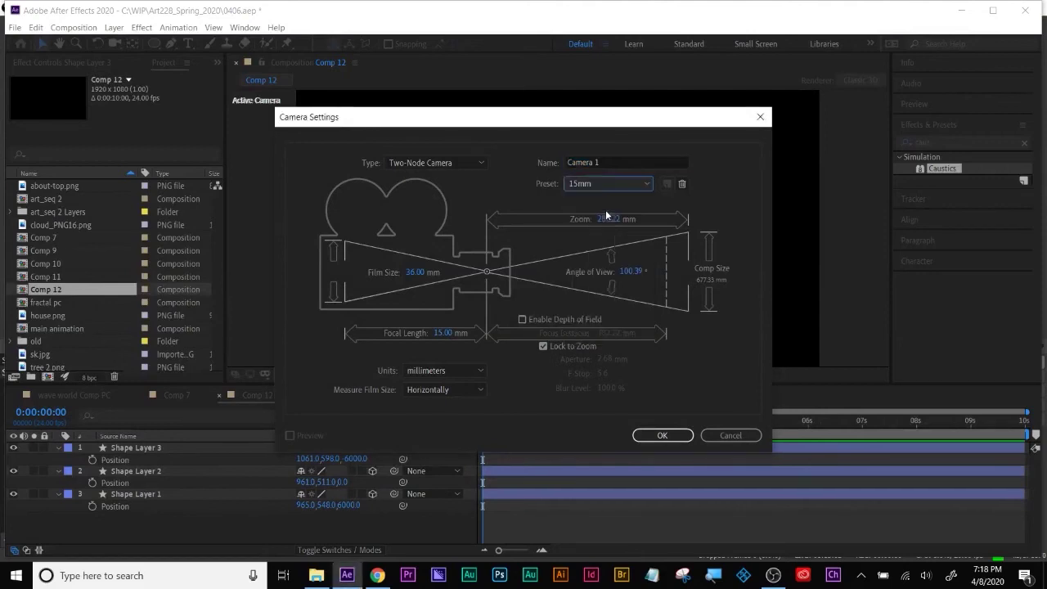
click(663, 435)
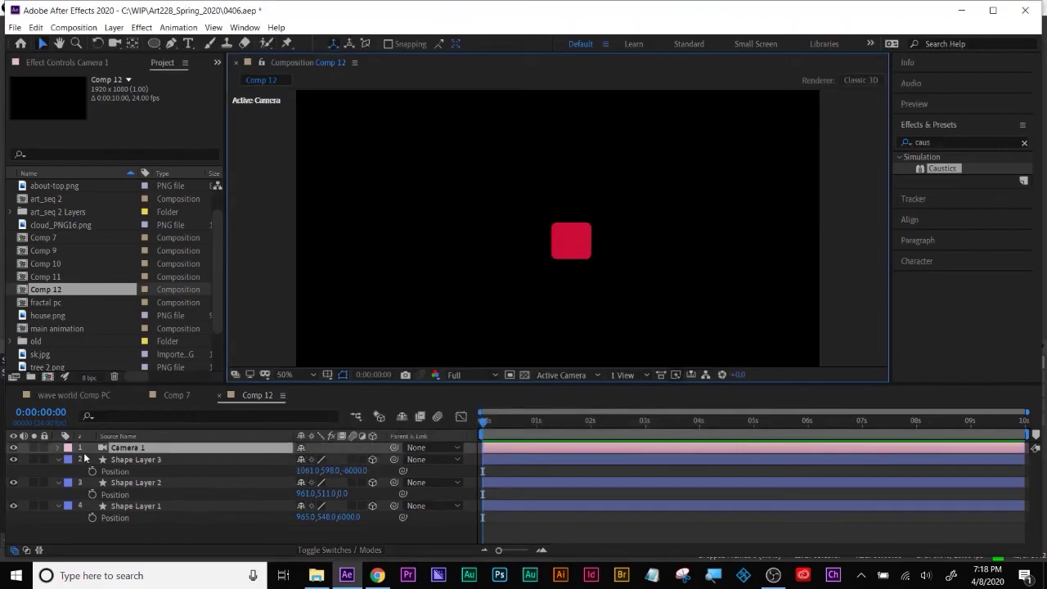
Select the Unified Camera Tool and view its Orbit, Track XY and Track Z flyout
key(super+plus)
click(231, 76)
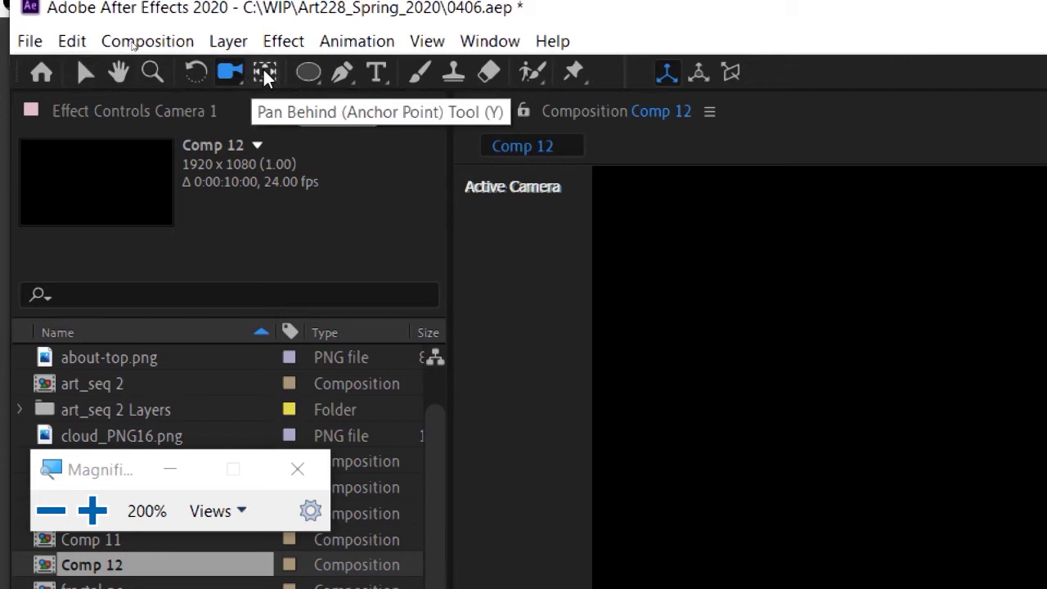
click(225, 74)
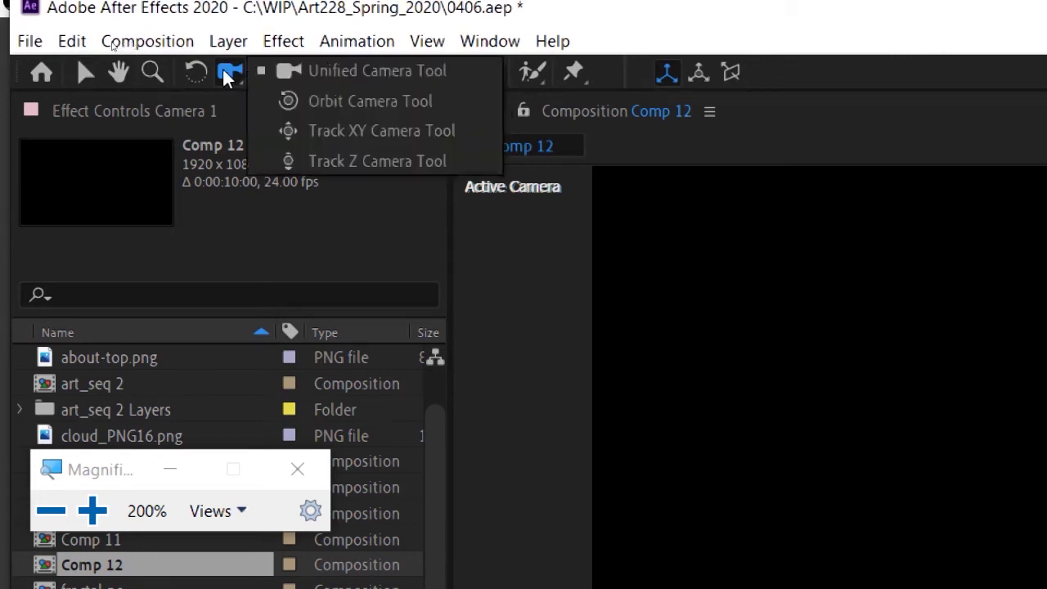
click(227, 75)
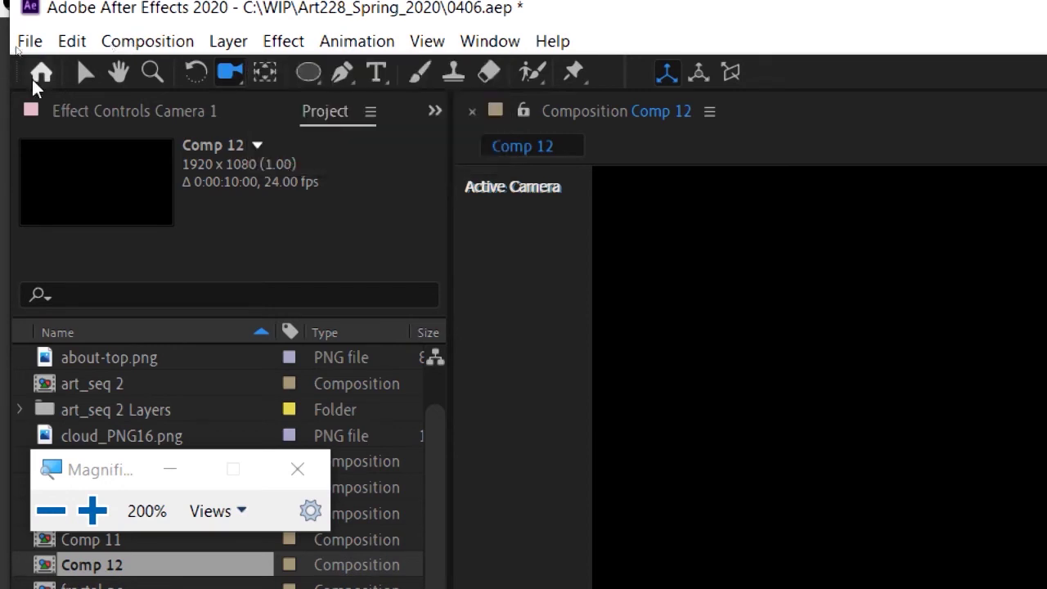
Cycle through the camera tools with C and orbit slightly around the red rectangle
key(c)
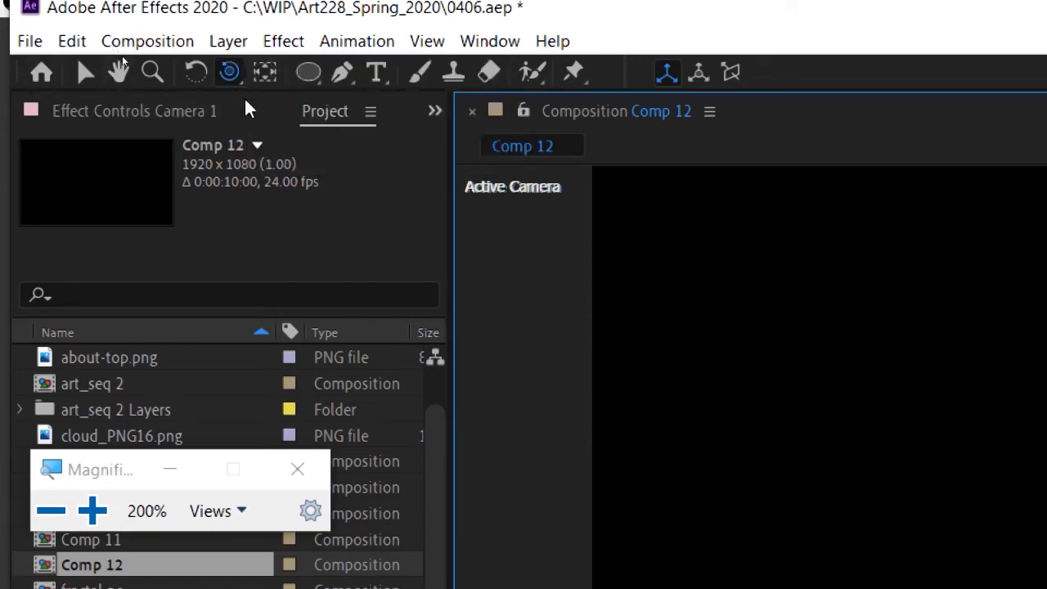
key(c)
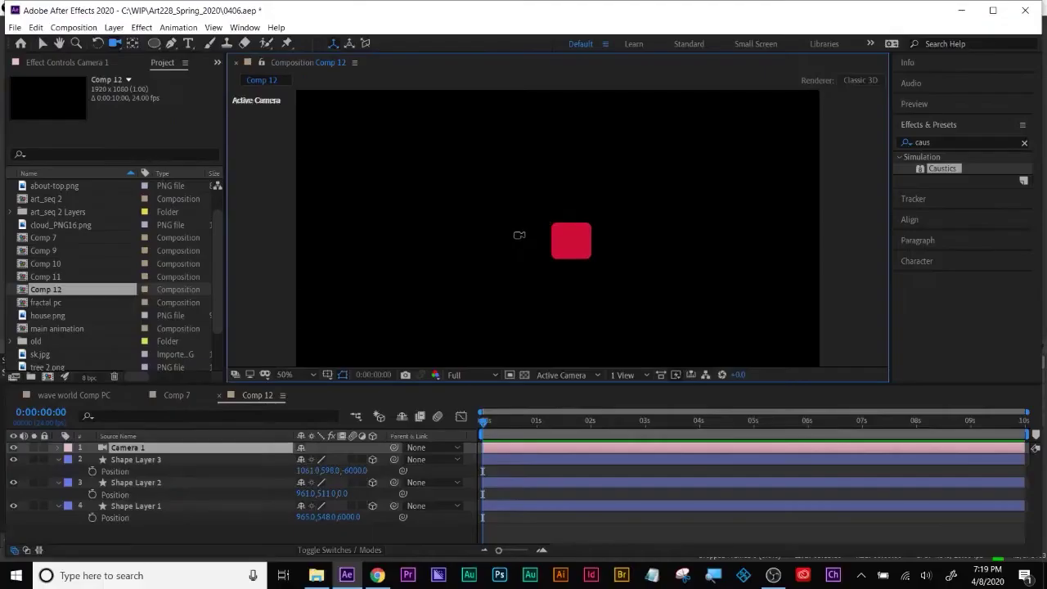
mouse_move(516, 233)
mouse_down()
mouse_move(535, 240)
mouse_move(482, 229)
mouse_move(490, 292)
mouse_move(604, 255)
mouse_move(535, 199)
mouse_move(512, 213)
mouse_move(504, 236)
mouse_up()
Orbit the camera slightly around the red square and select the Camera 1 layer
key(c)
drag(569, 245, 542, 242)
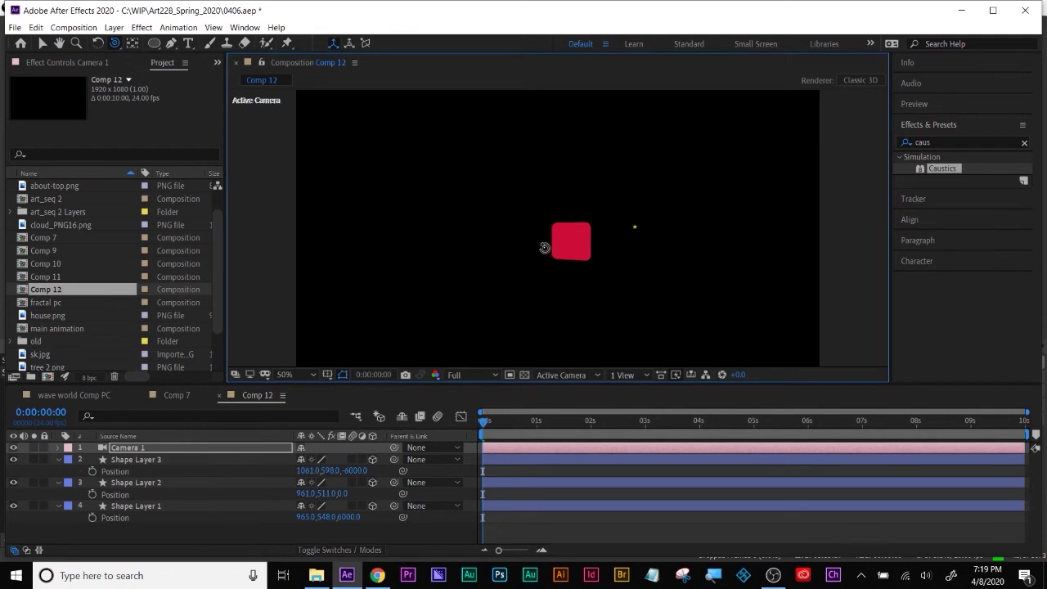
click(576, 245)
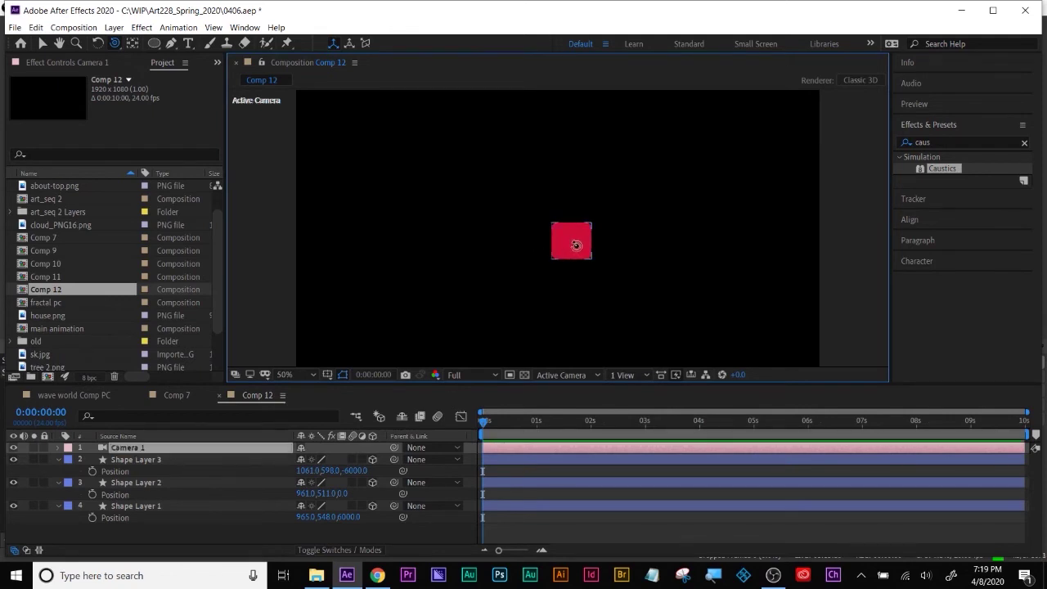
click(575, 245)
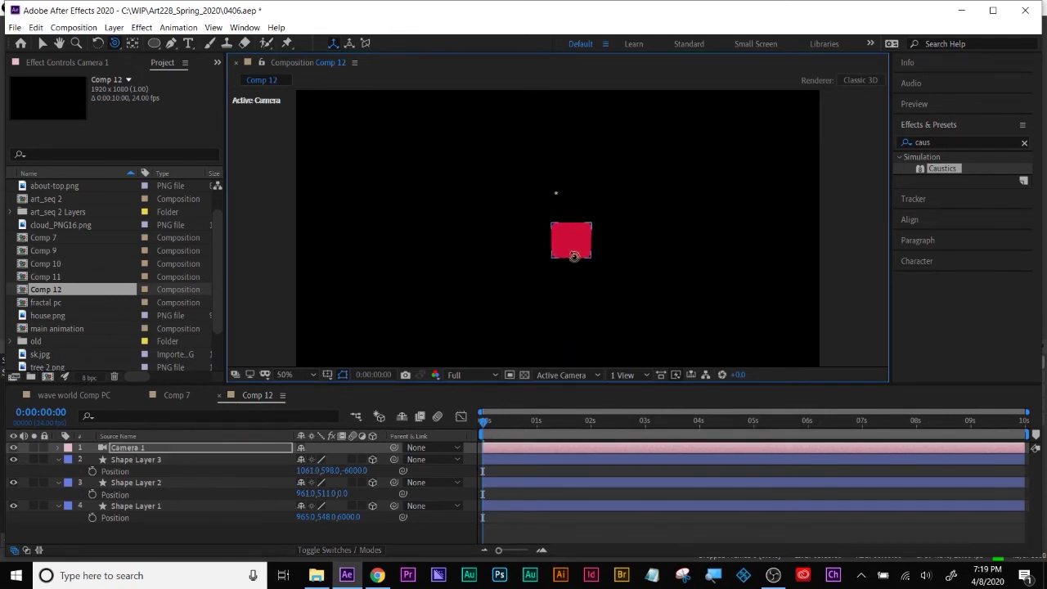
click(572, 240)
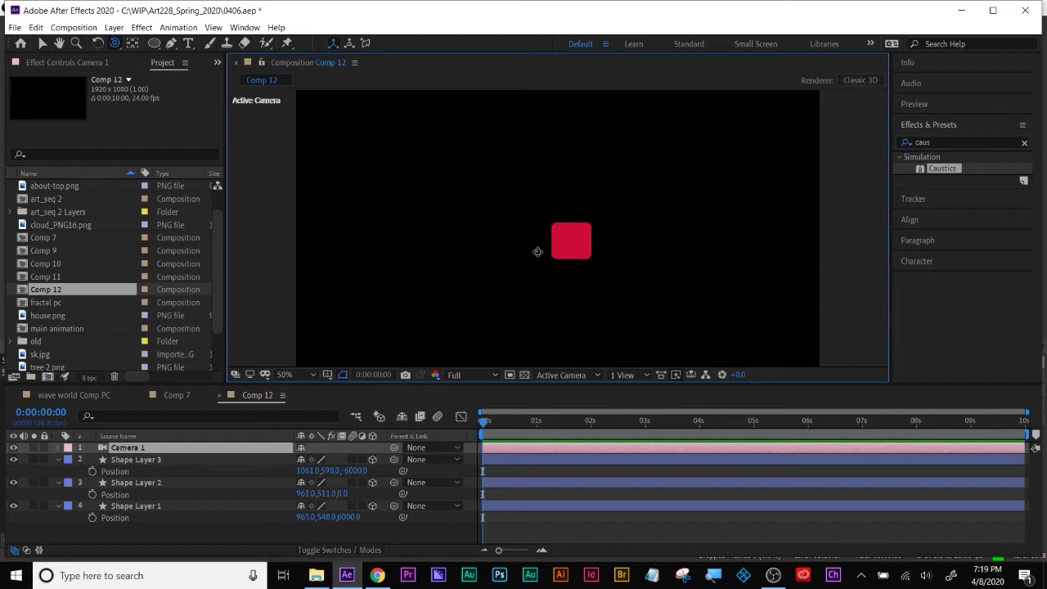
Dolly Camera 1 back and orbit until the blue circle looms before the distant square
mouse_move(583, 241)
mouse_down()
mouse_move(700, 240)
mouse_move(456, 240)
mouse_move(585, 240)
mouse_move(577, 160)
mouse_move(579, 313)
mouse_move(575, 186)
mouse_move(575, 248)
mouse_up()
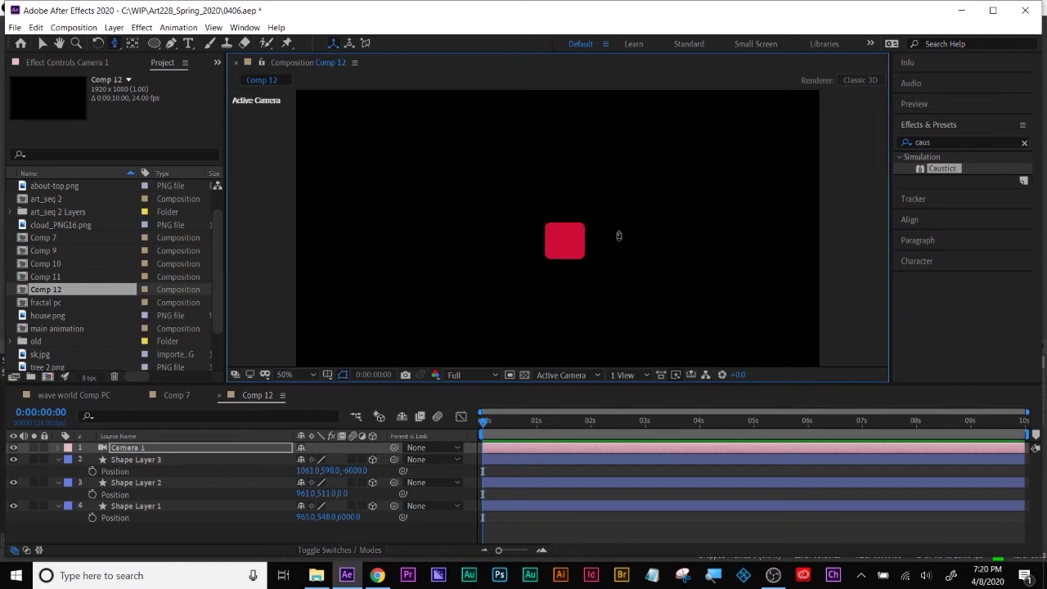
drag(626, 224, 604, 216)
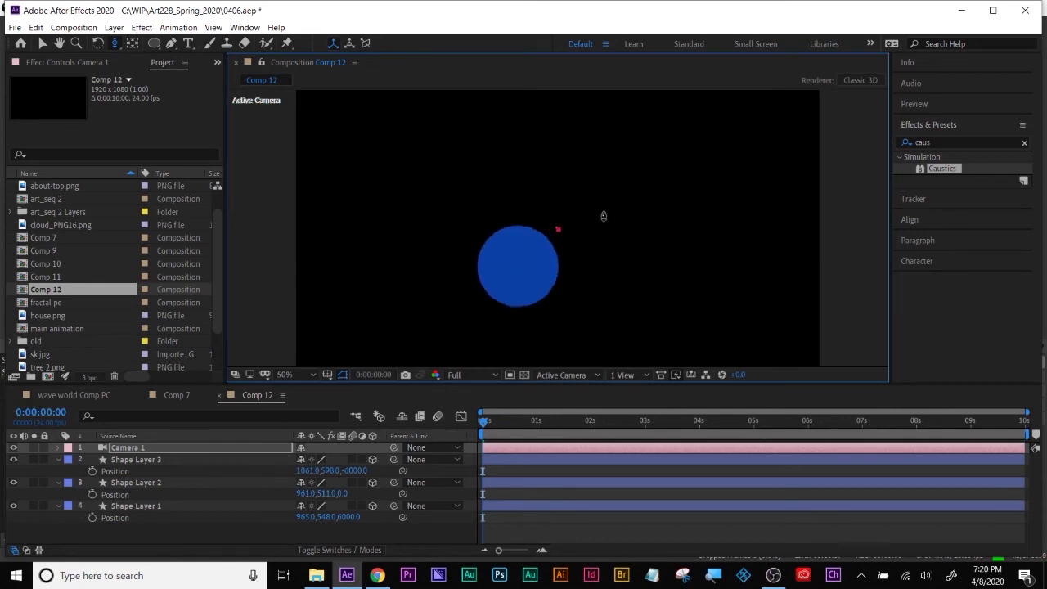
key(c)
drag(591, 243, 596, 244)
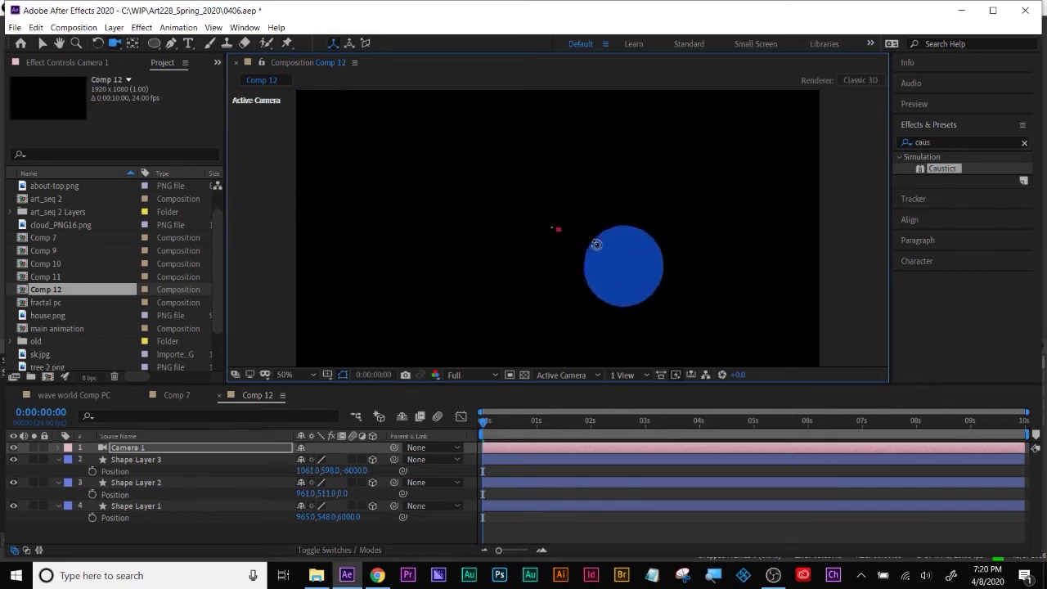
drag(596, 243, 594, 244)
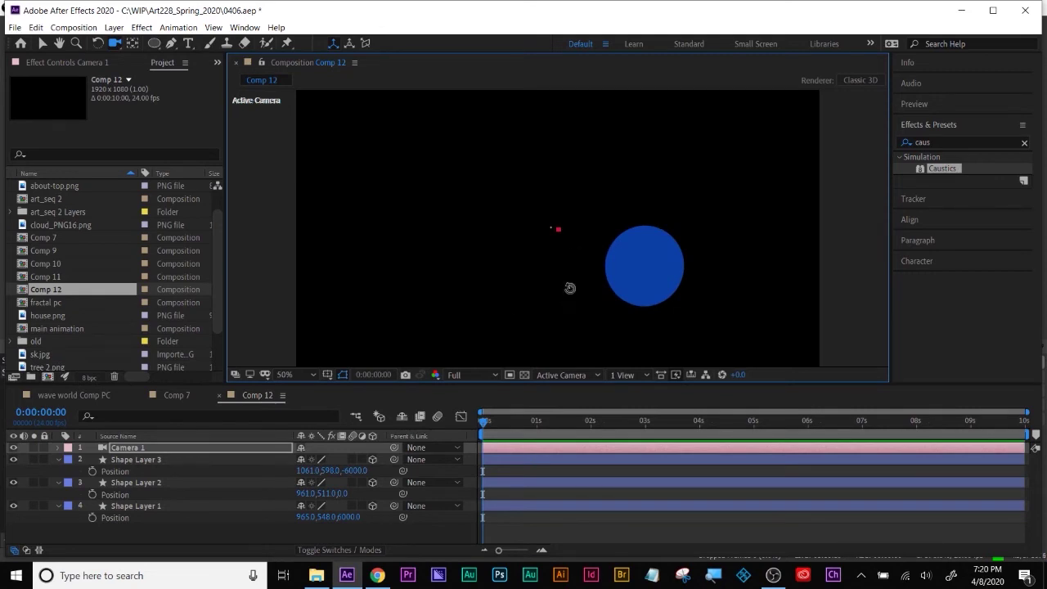
drag(570, 288, 567, 289)
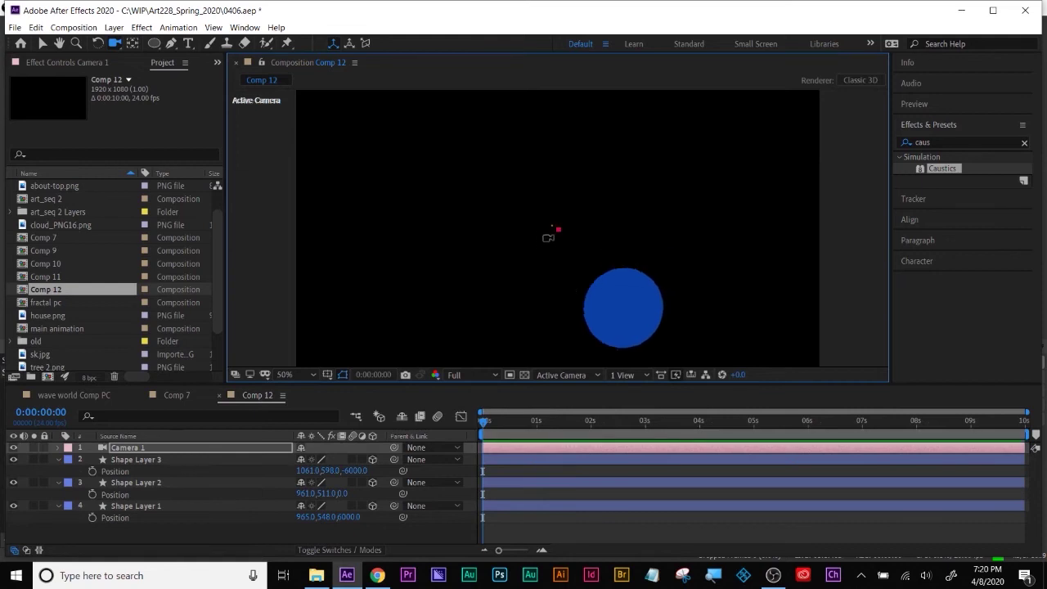
drag(547, 258, 547, 261)
drag(547, 261, 547, 260)
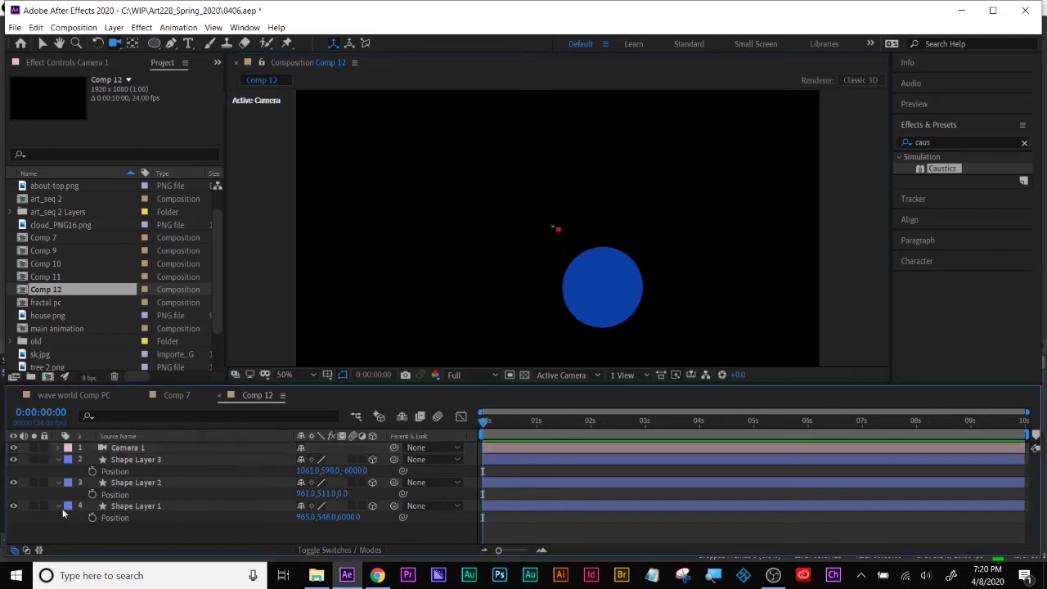
Increase Camera 1's Zoom value under its Camera Options
click(57, 450)
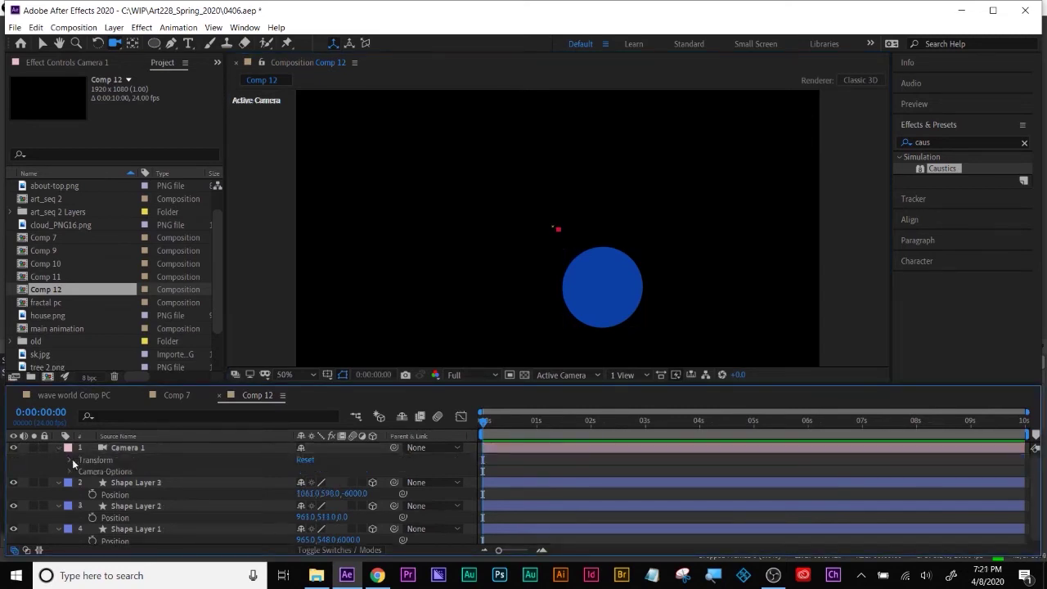
click(71, 472)
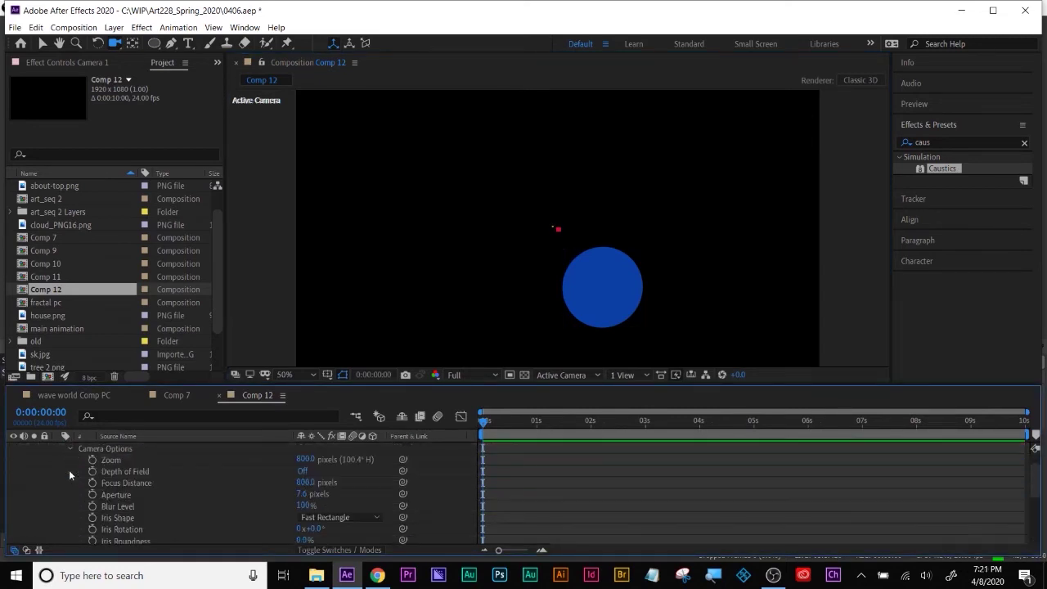
click(88, 459)
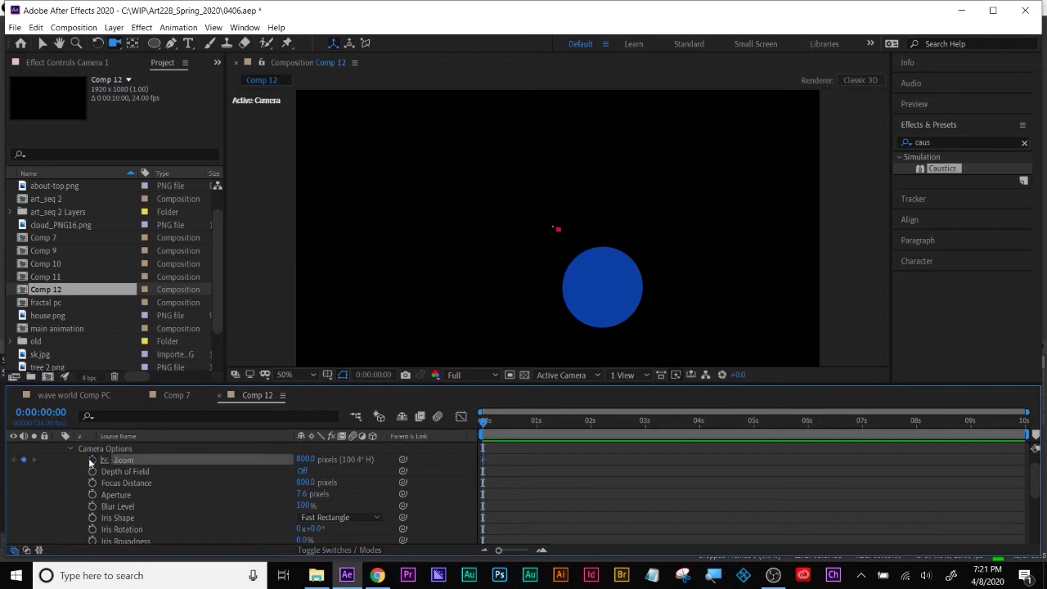
drag(302, 460, 81, 449)
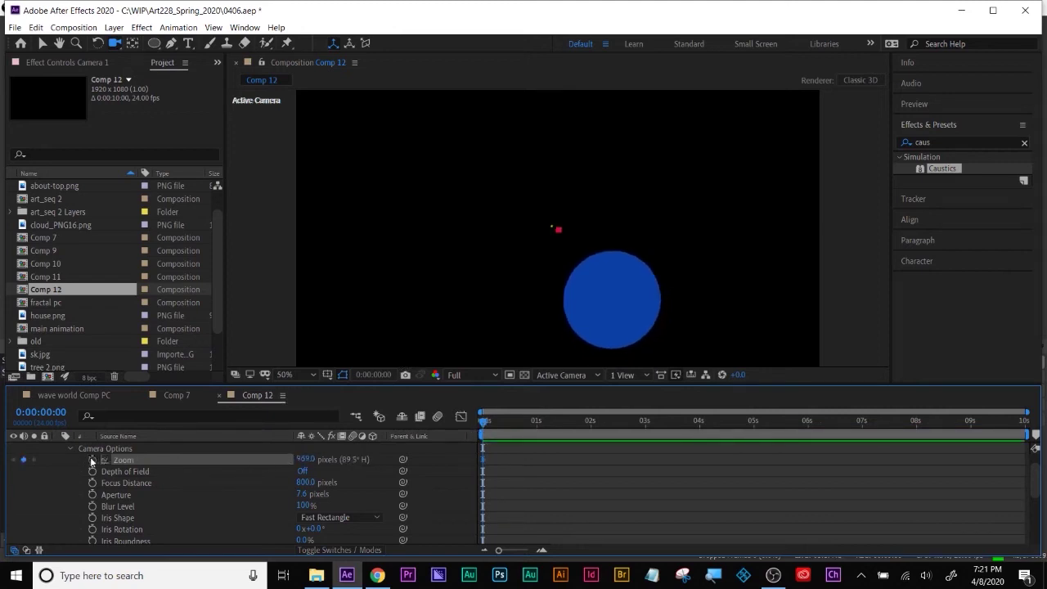
Add starting Position and Point of Interest keyframes for Camera 1 at 0:00:00:00
scroll(139, 475, up, 1)
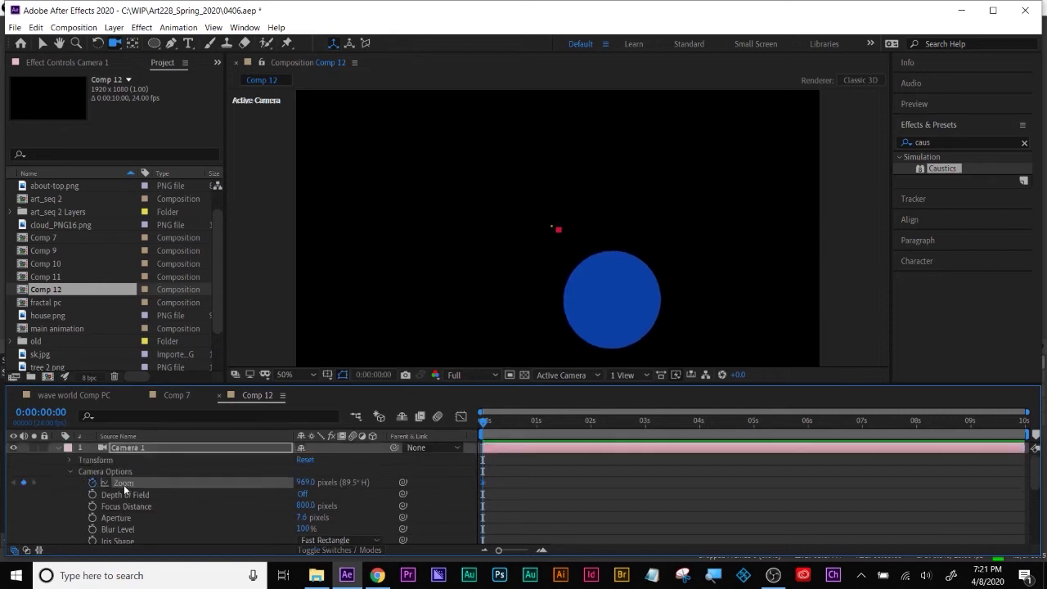
click(70, 460)
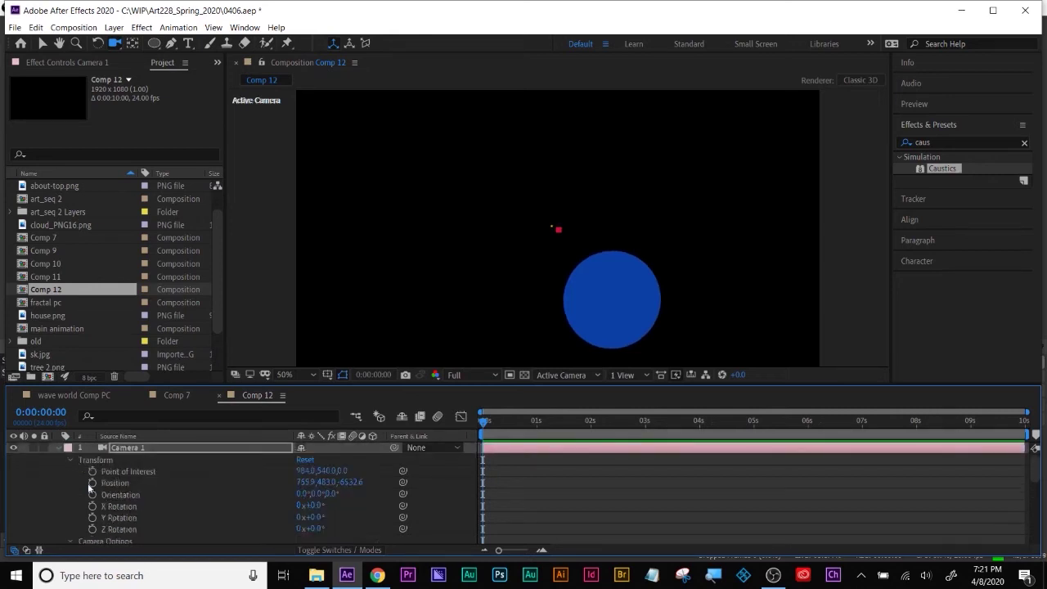
click(93, 483)
click(93, 470)
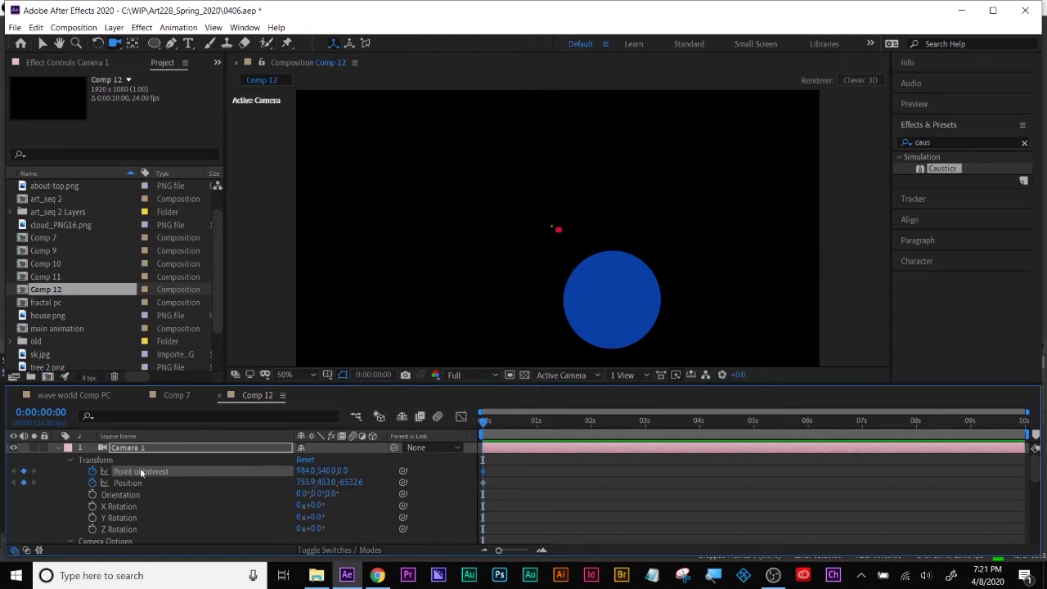
scroll(139, 483, down, 3)
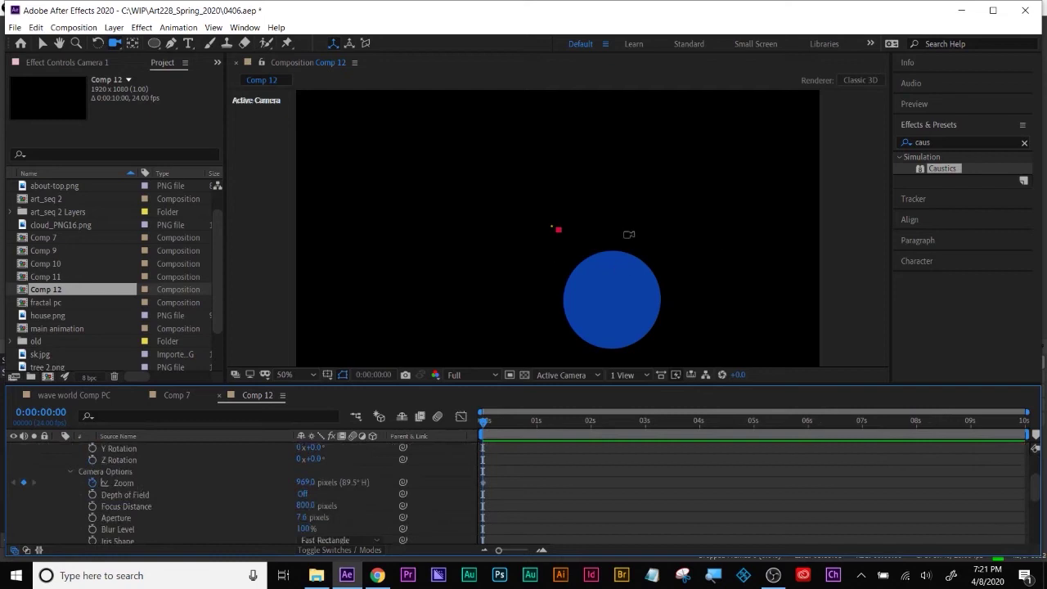
At 0:00:04:20, set Camera 1's Zoom to 3476 to create a Zoom keyframe
drag(484, 422, 744, 421)
drag(305, 482, 845, 355)
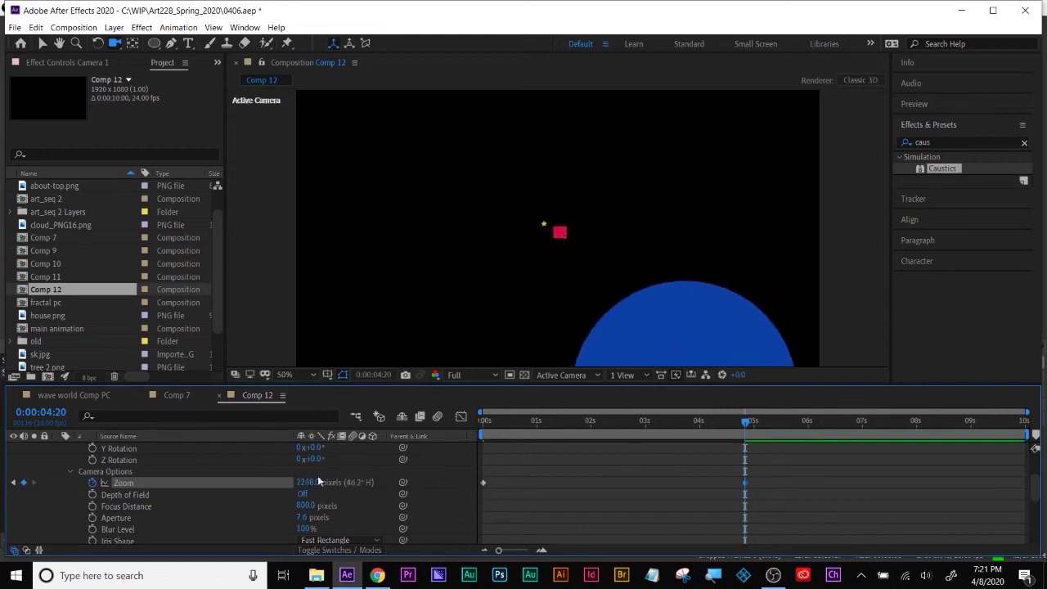
text(3476)
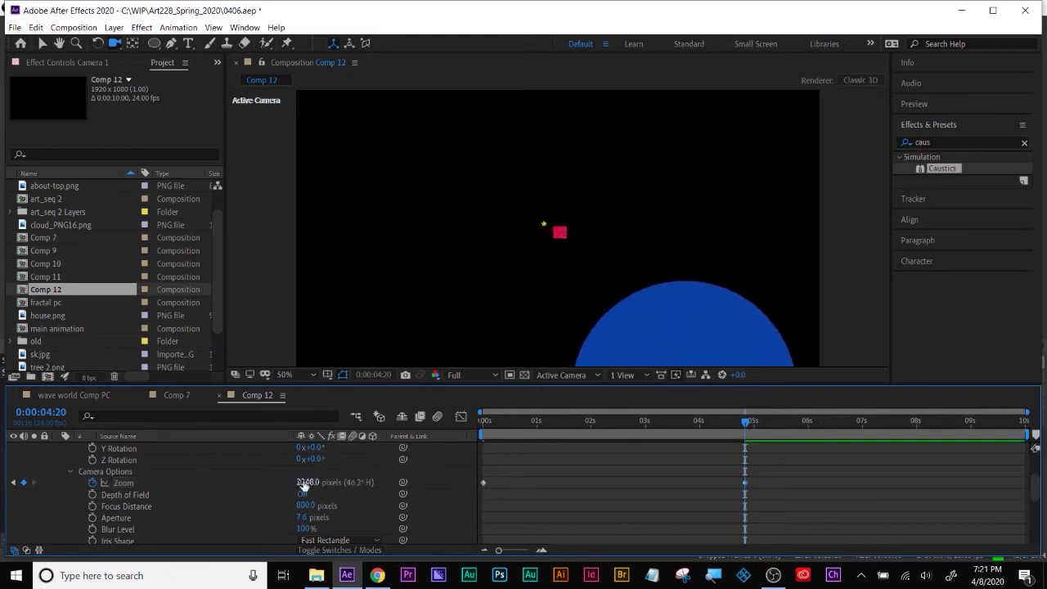
key(Return)
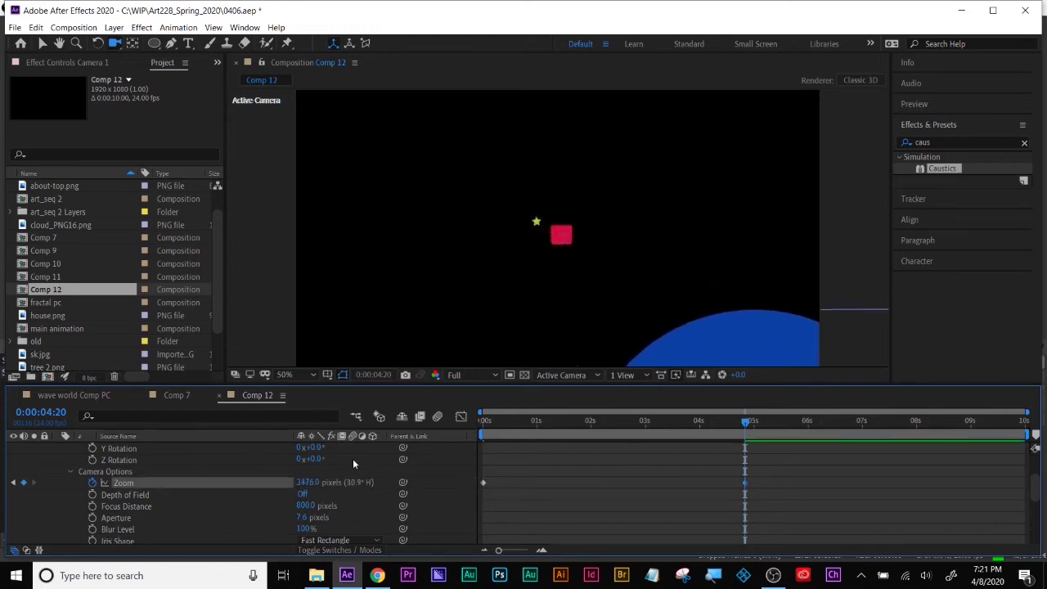
Push the Zoom keyframe higher, entering 15000 and finally 25000 pixels
drag(307, 482, 462, 487)
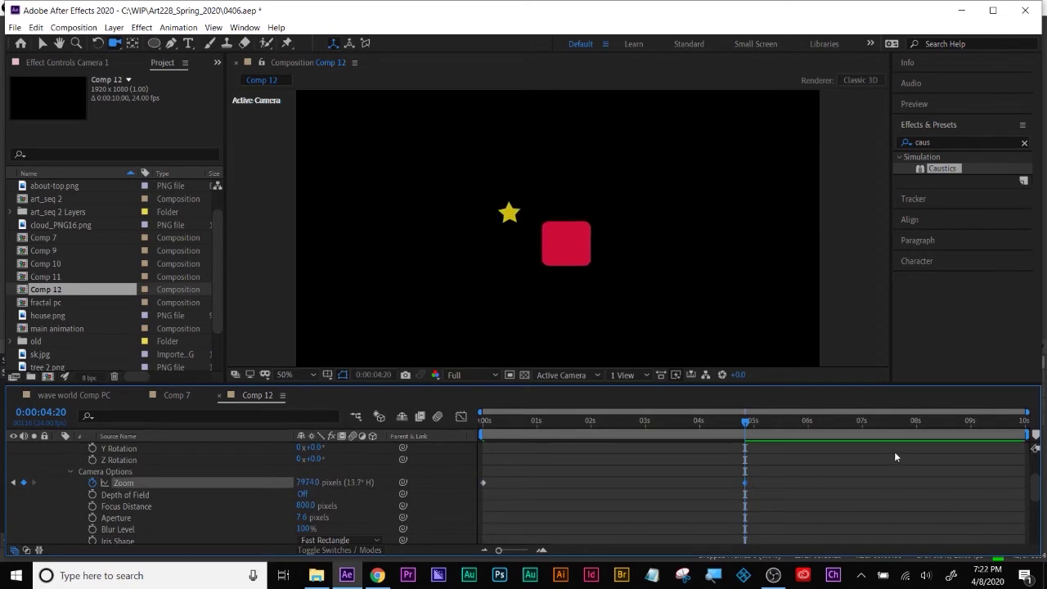
drag(296, 483, 578, 493)
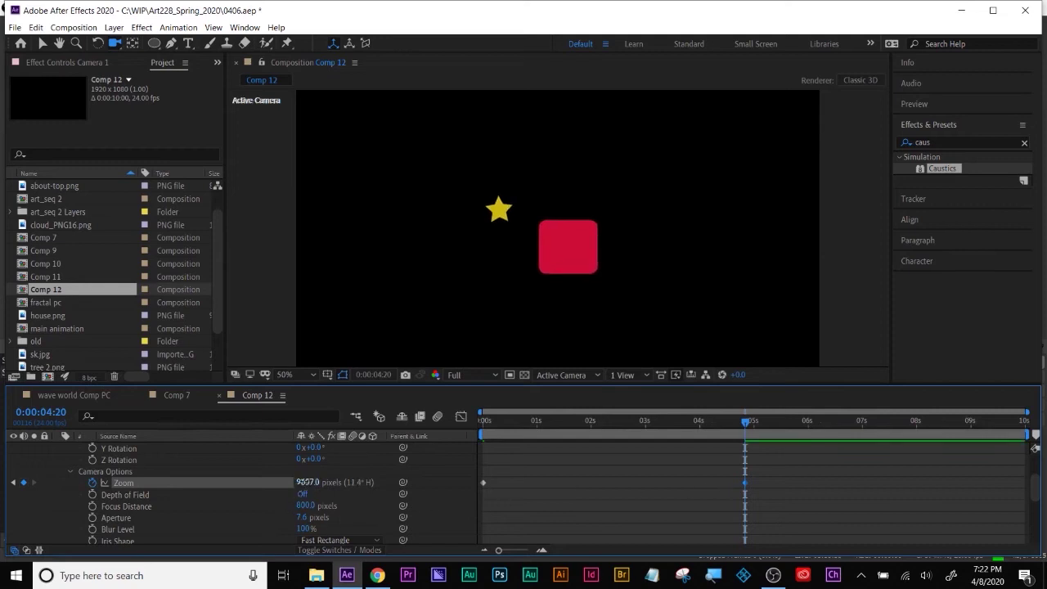
drag(302, 483, 723, 462)
drag(306, 482, 556, 384)
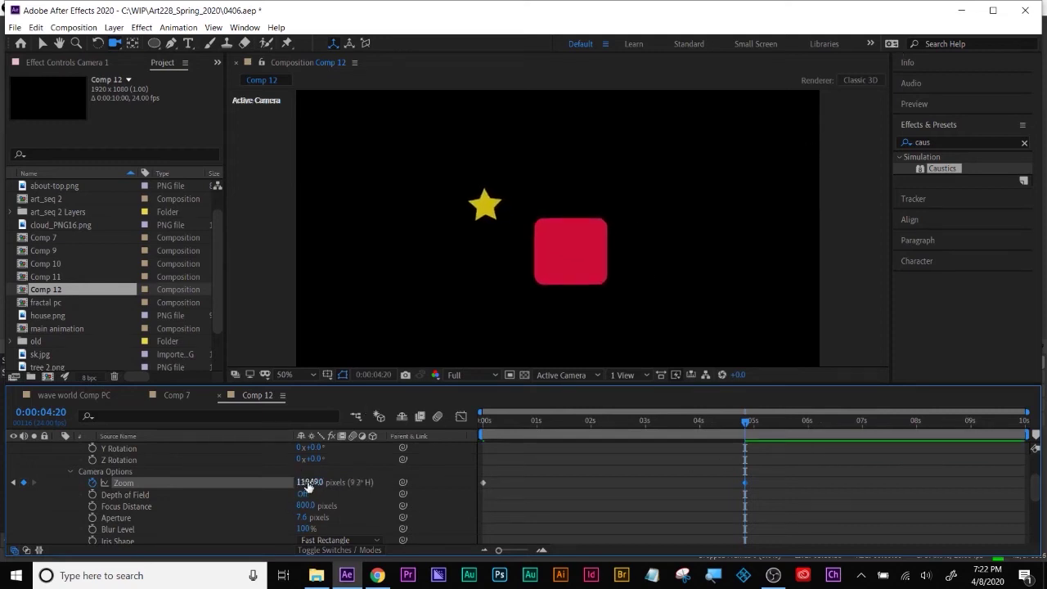
click(307, 482)
text(15000)
key(Return)
click(310, 482)
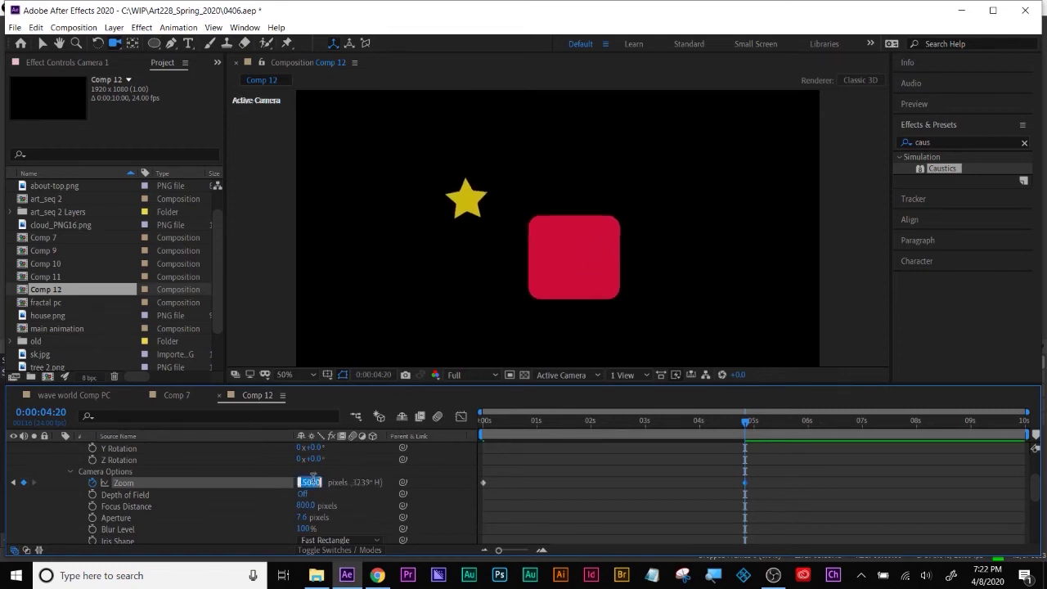
text(2)
key(Return)
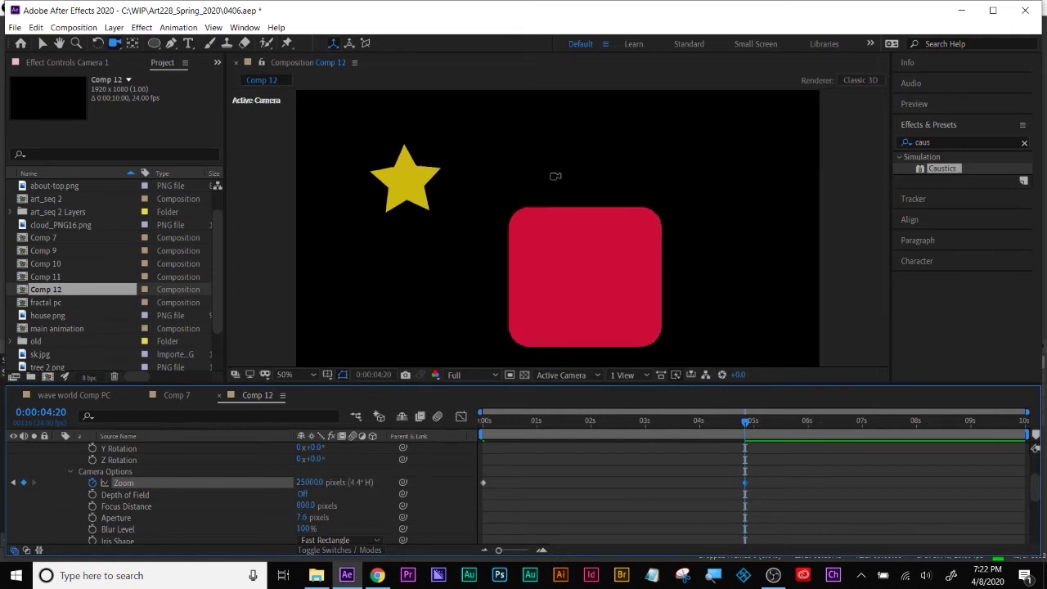
scroll(931, 507, up, 3)
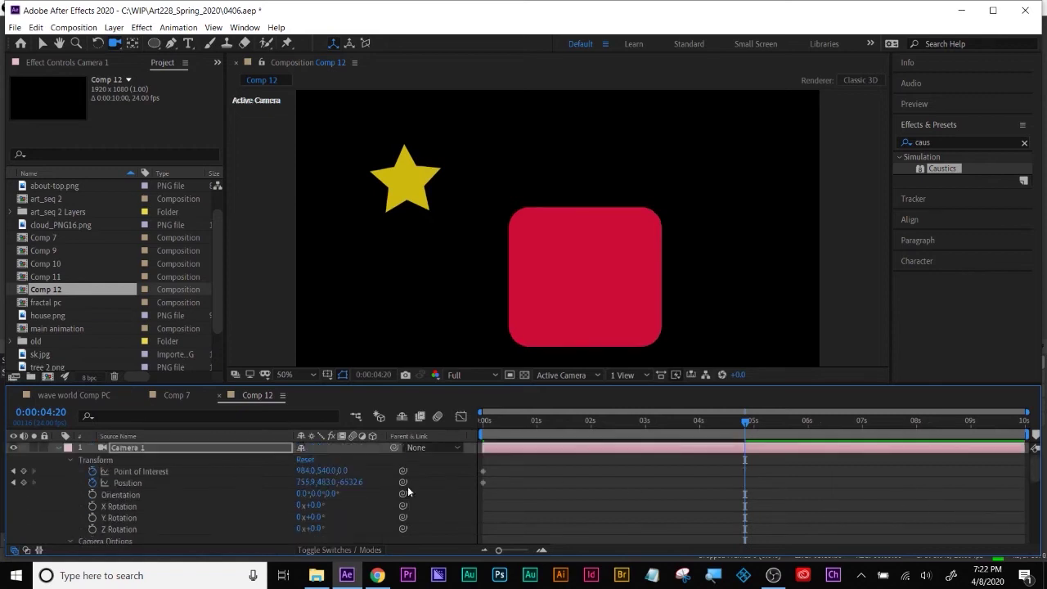
At 4:20, key Position to 1381.9, 605.0, -5836.6 and lower the Point of Interest
drag(309, 482, 726, 479)
drag(331, 483, 844, 508)
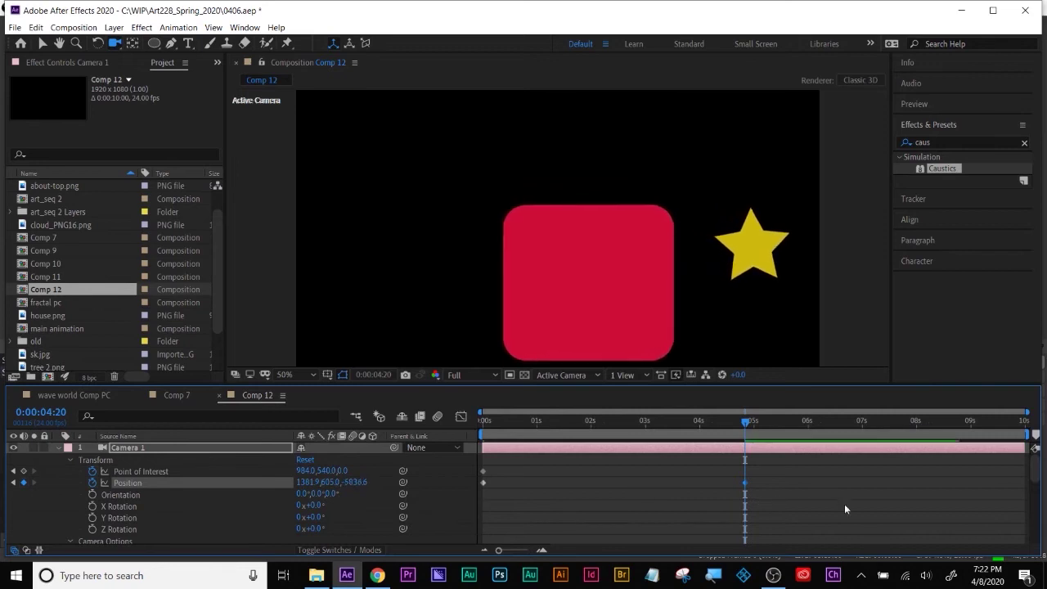
drag(329, 471, 488, 545)
Show only animated properties with U and select Camera 1's Position and Zoom keyframes
click(581, 447)
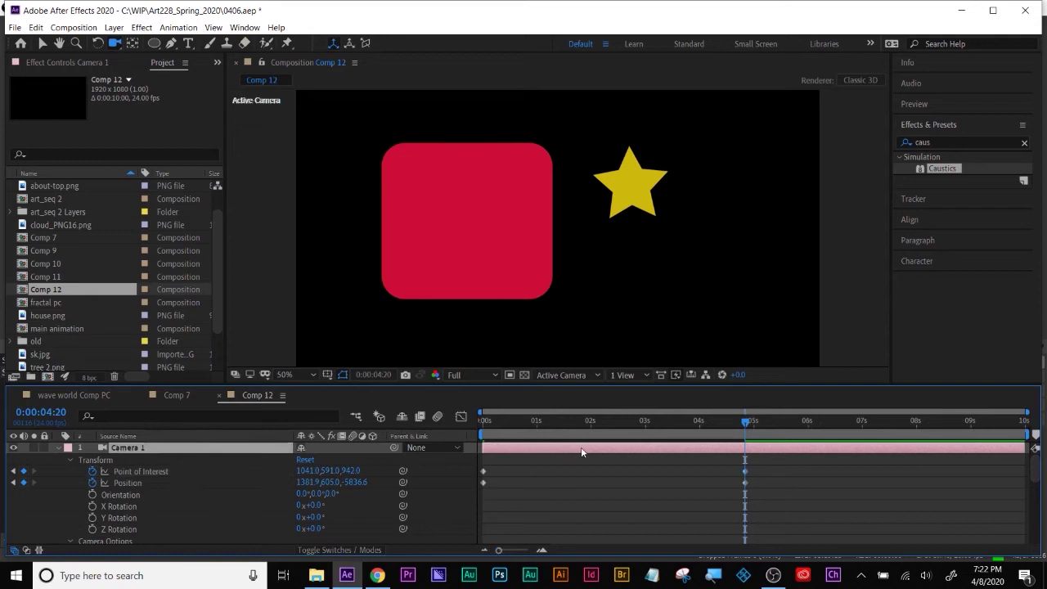
key(u)
drag(773, 454, 462, 491)
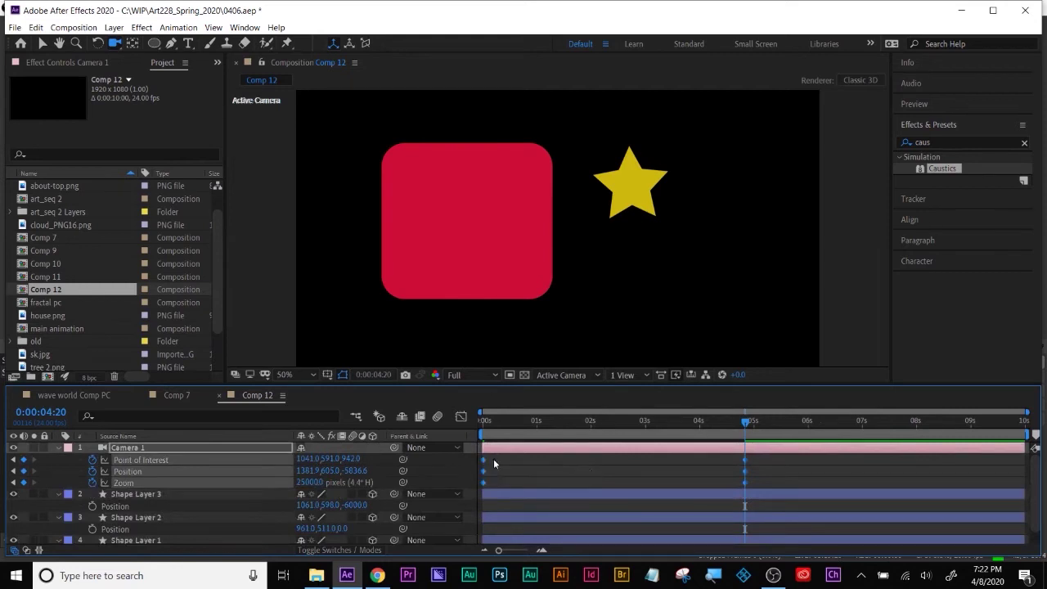
drag(792, 457, 444, 487)
click(408, 470)
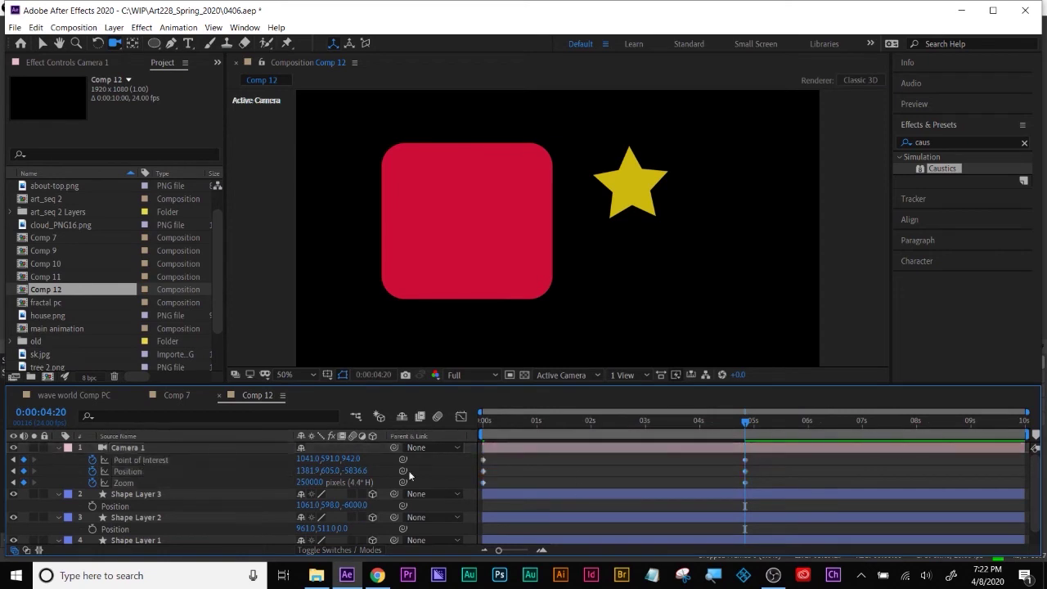
click(155, 460)
shift+click(135, 472)
shift+click(130, 482)
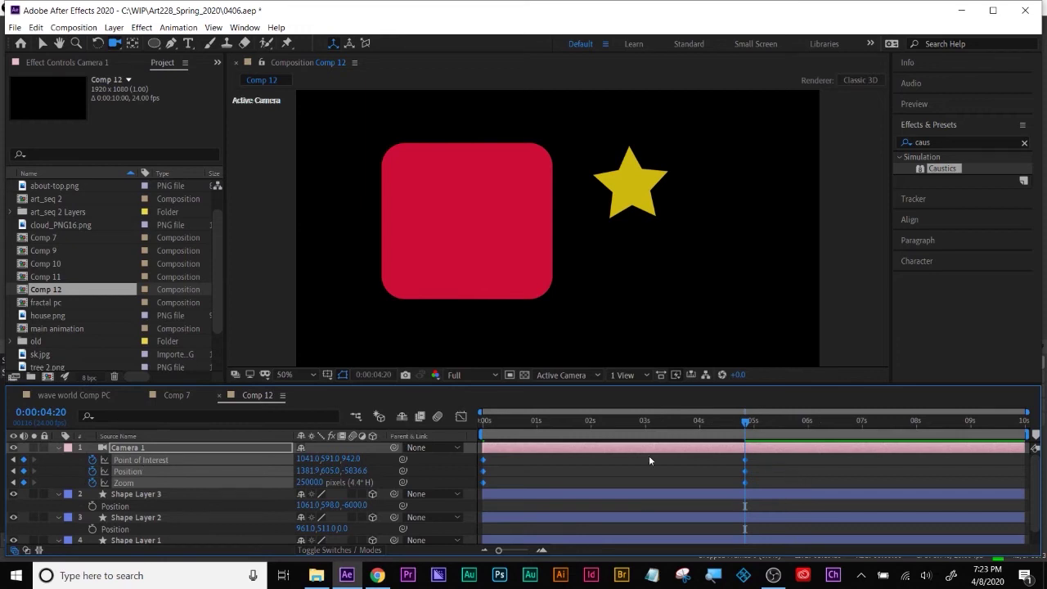
Apply Easy Ease to the selected camera keyframes
right_click(747, 464)
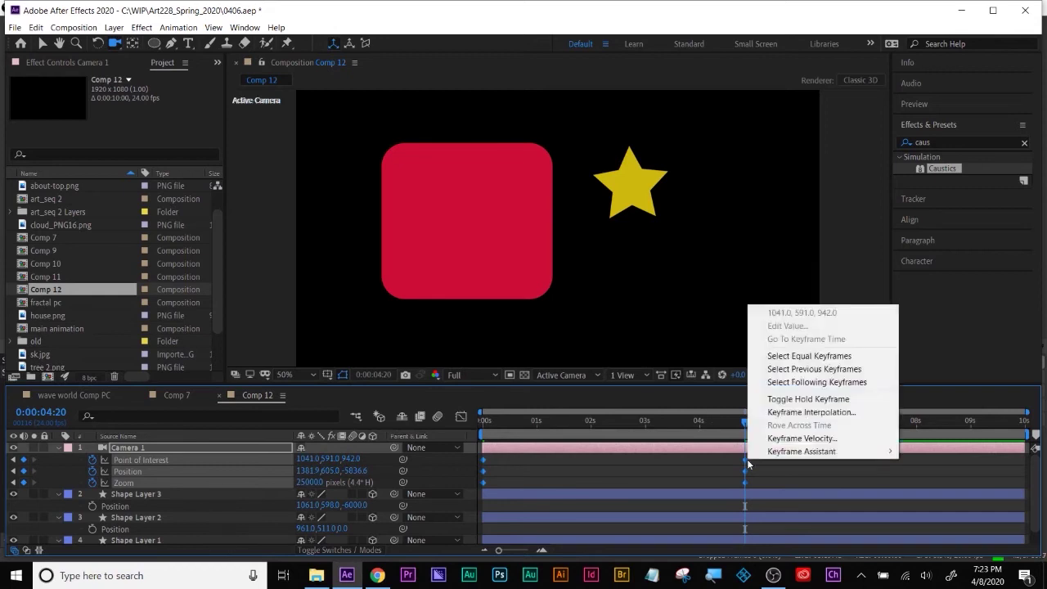
mouse_move(765, 456)
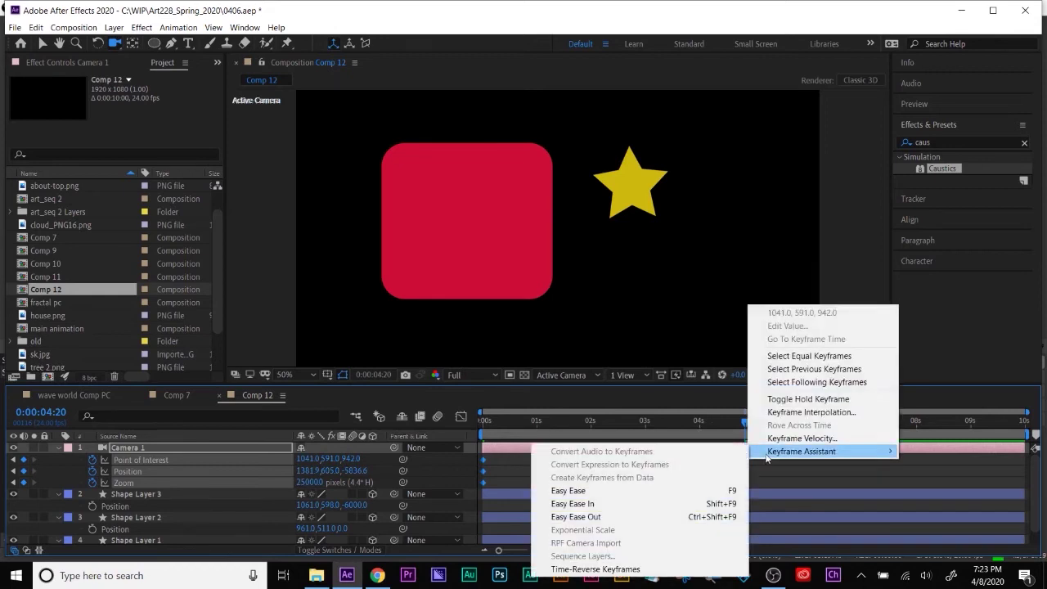
click(624, 489)
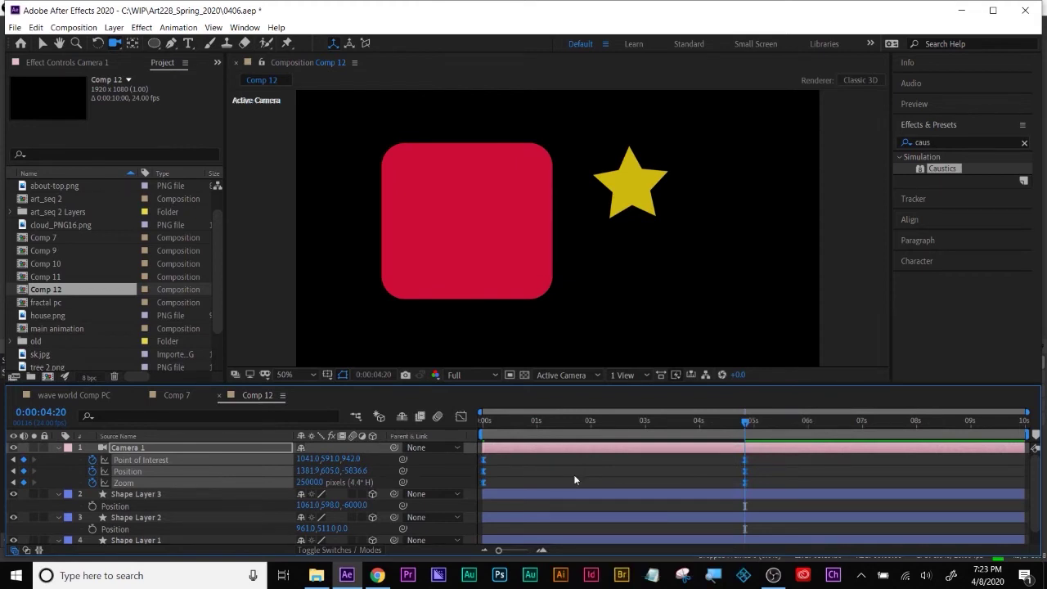
End the work area at about 5 seconds and preview the camera move from 0:00
drag(1029, 459, 754, 466)
click(754, 464)
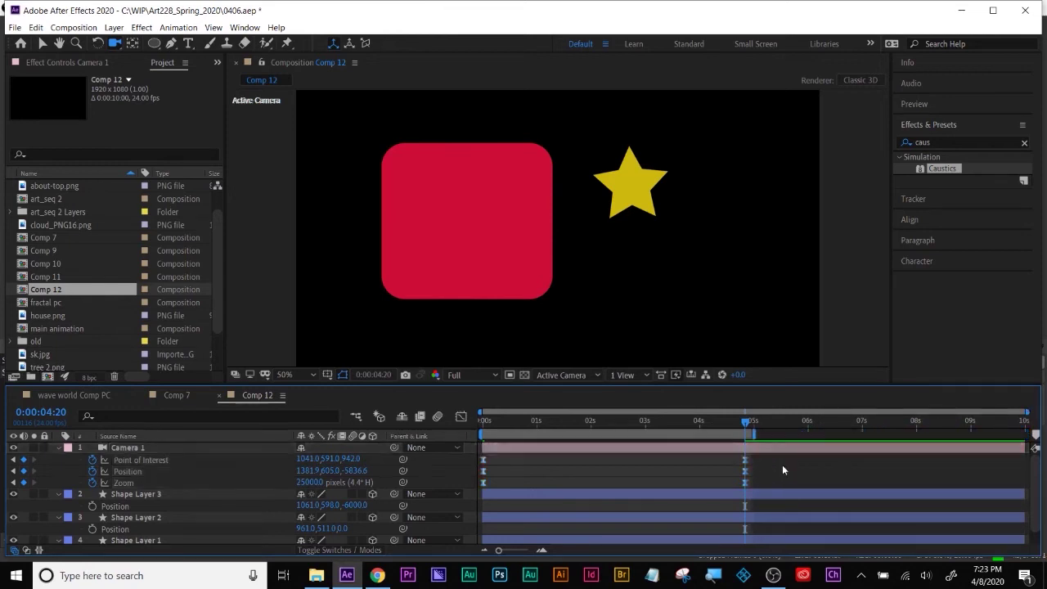
drag(732, 421, 407, 417)
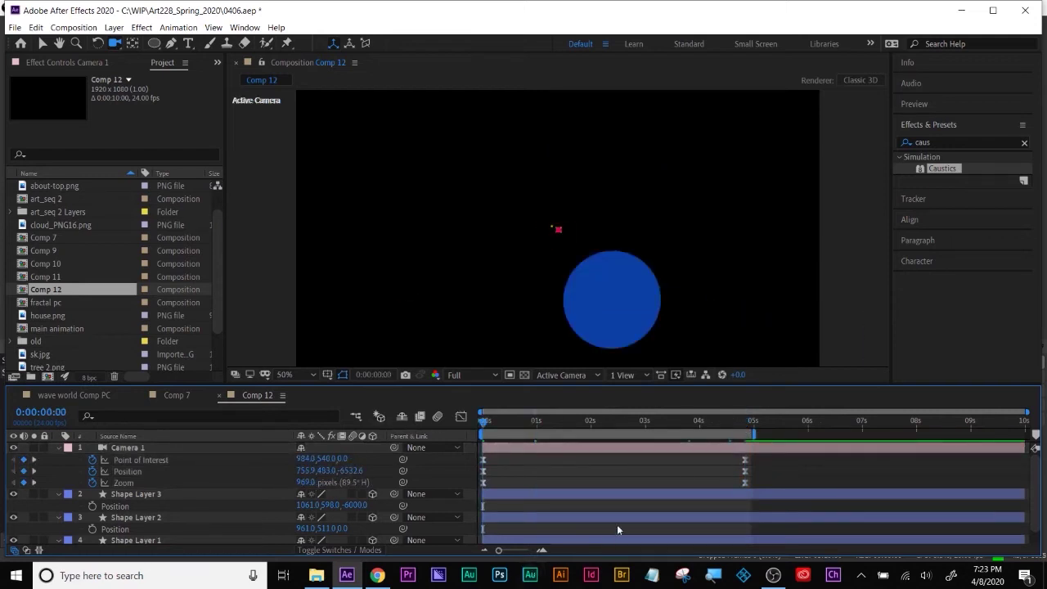
key(space)
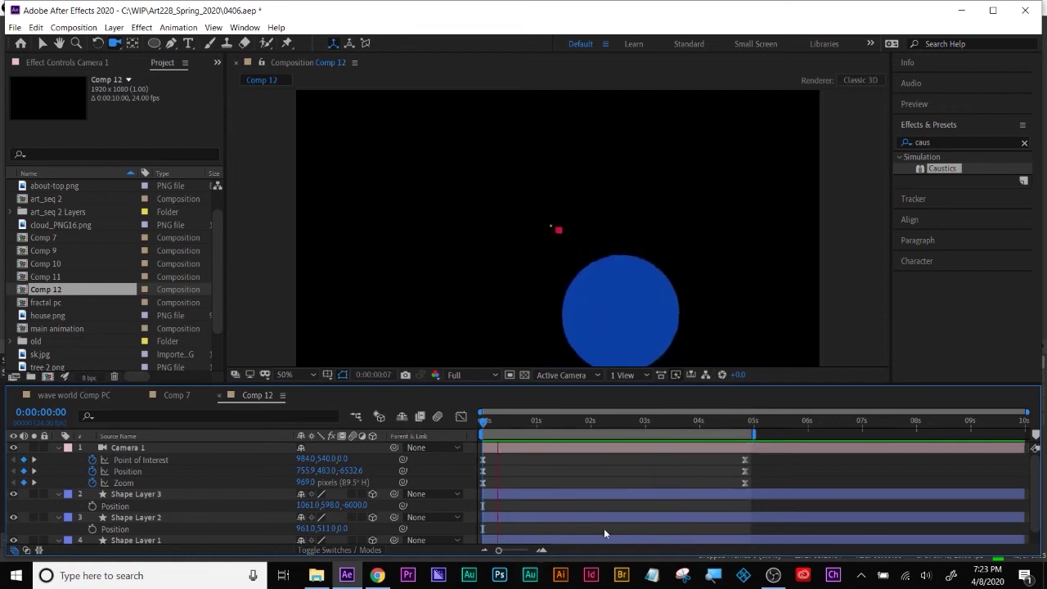
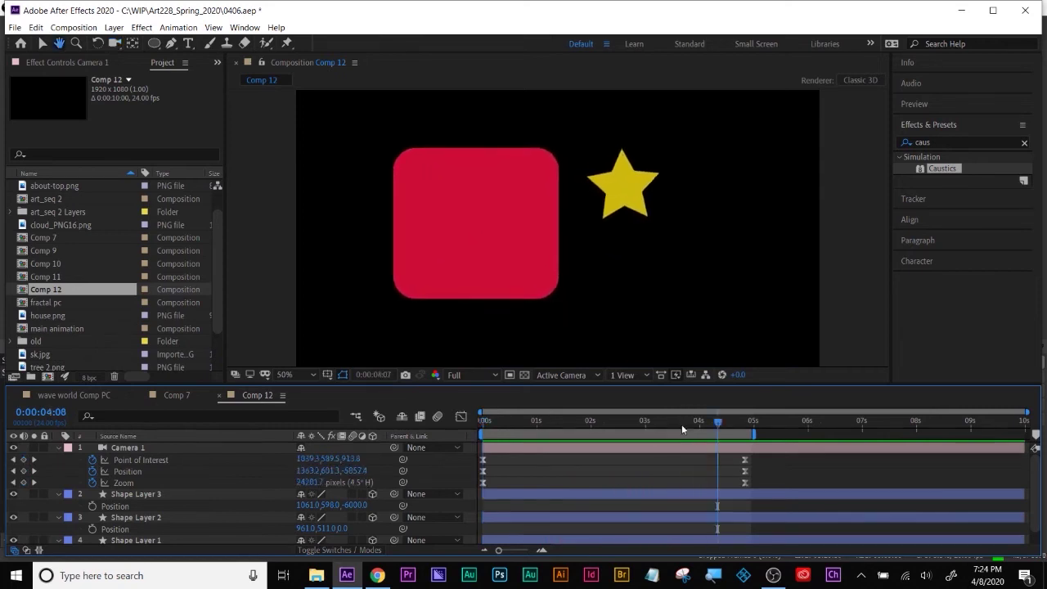
Stop the preview, zoom the view to 25%, and rename Shape Layer 1 to 'star'
key(space)
key(comma)
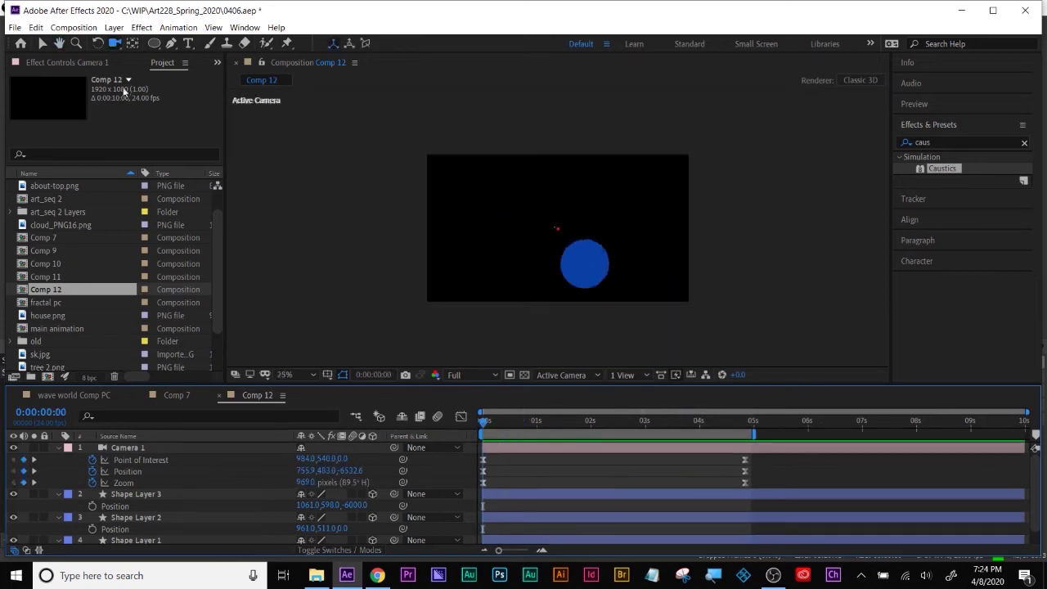
click(43, 45)
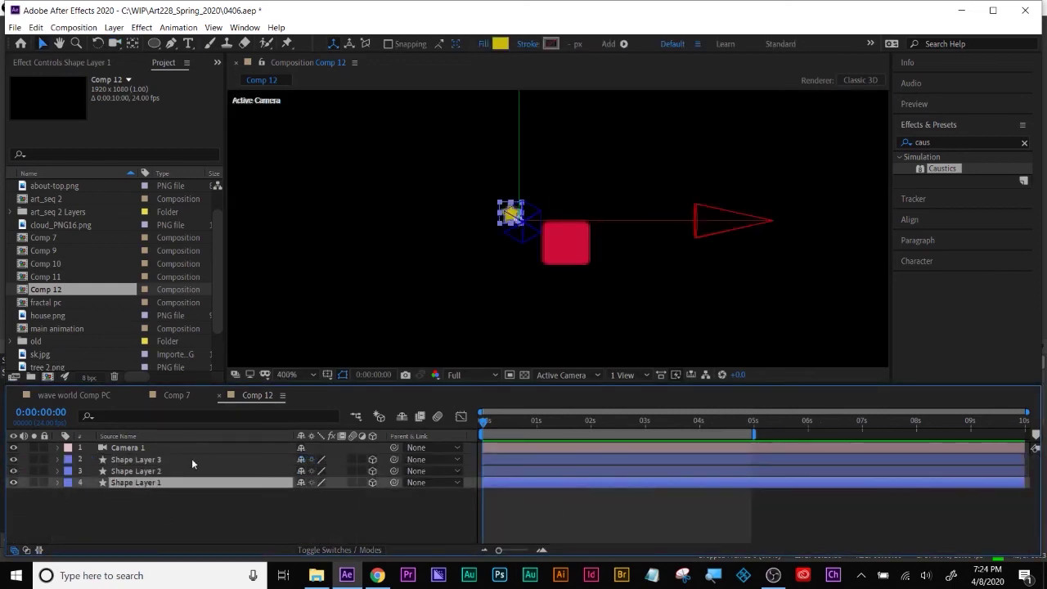
key(Return)
text(star)
key(Return)
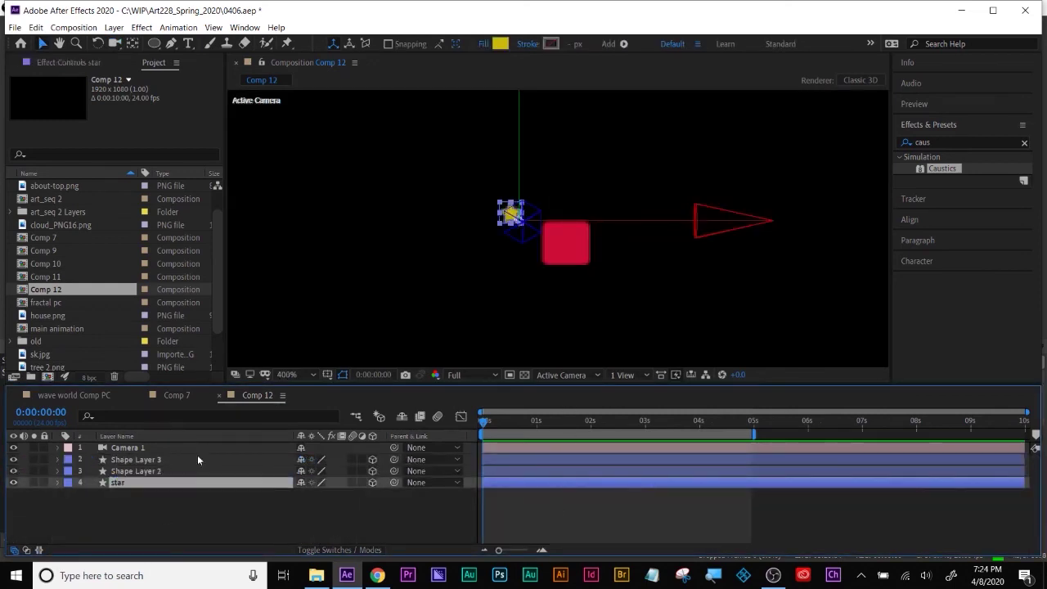
Rename Shape Layer 2 to 'square' and Shape Layer 3 to 'circle'
click(141, 472)
key(Return)
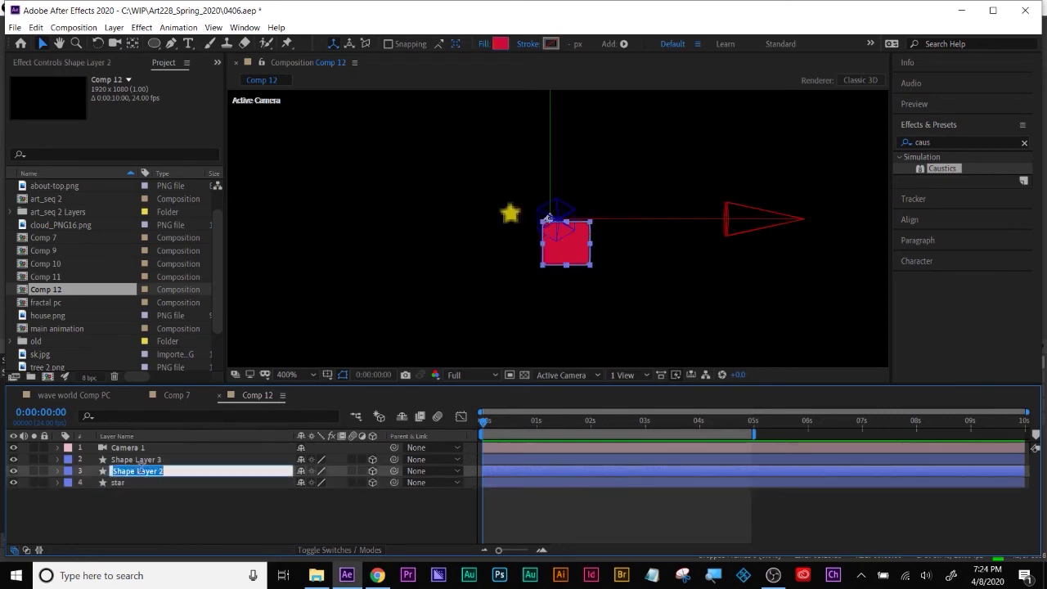
text(square)
key(Return)
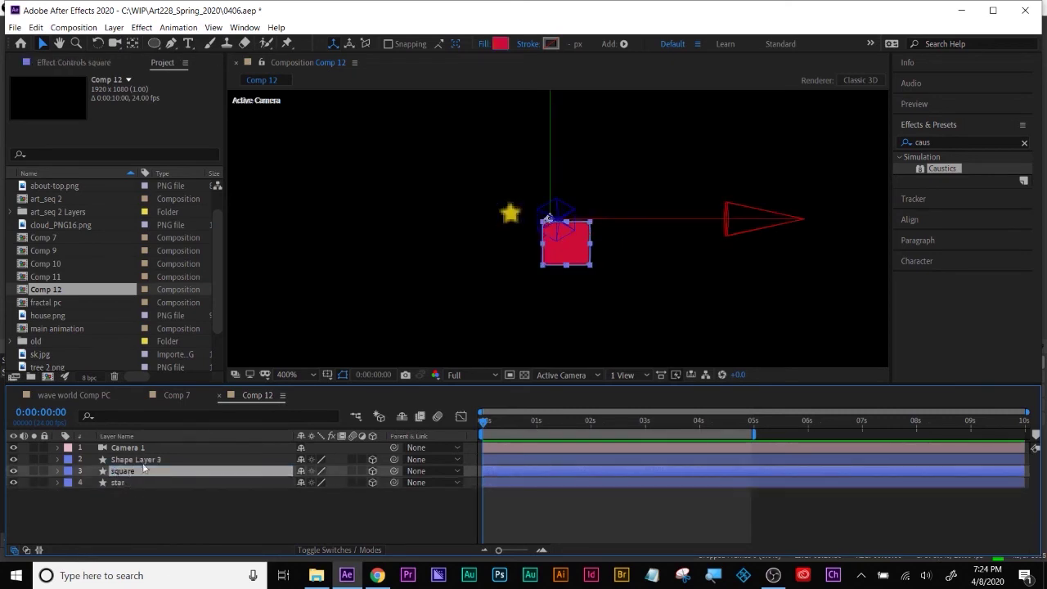
key(ctrl+Up)
text(circle)
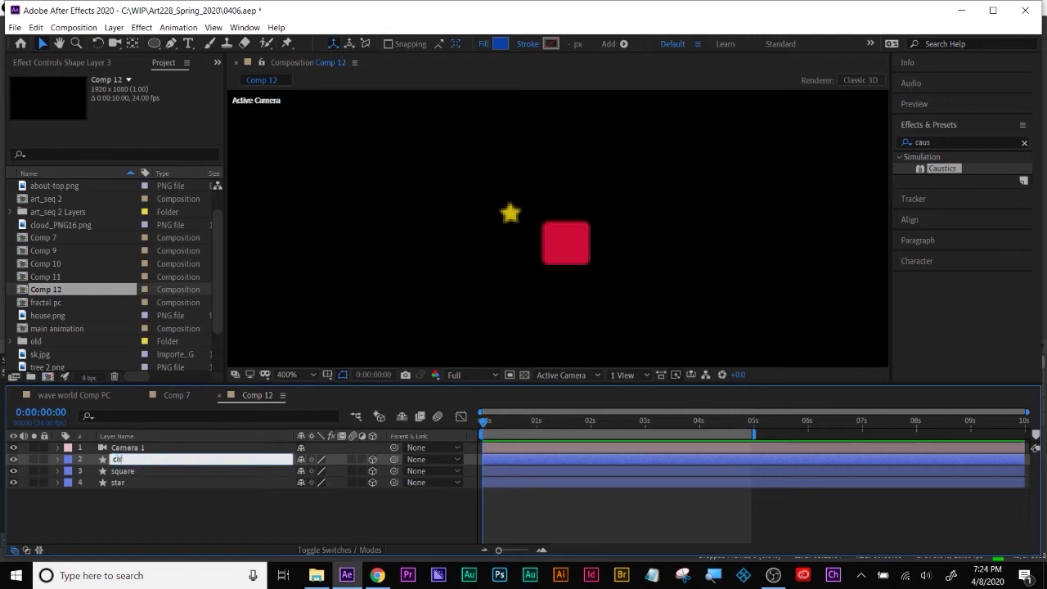
key(Return)
scroll(618, 330, down, 6)
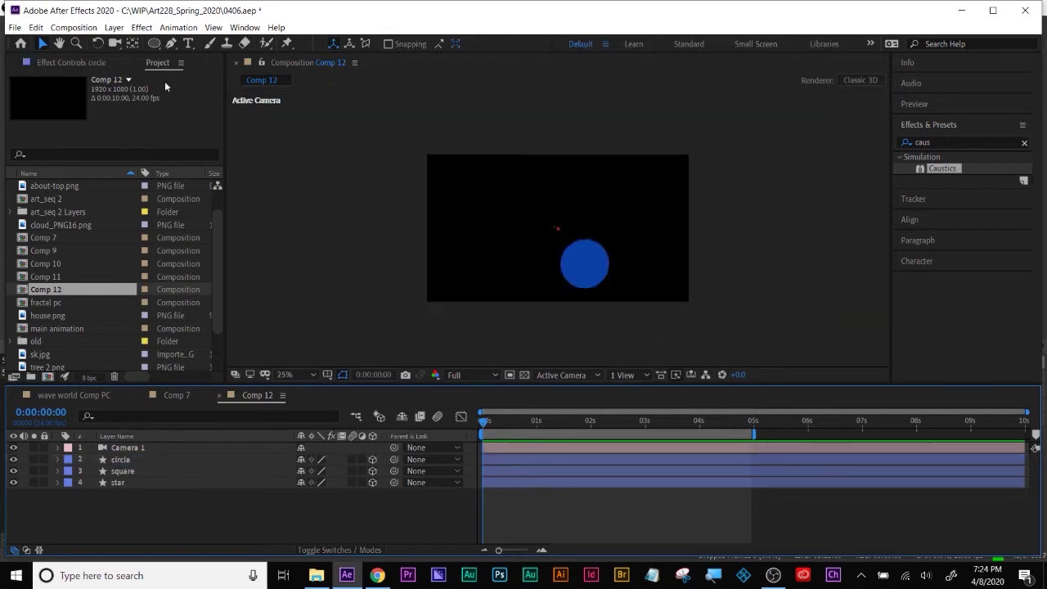
Choose the Rectangle tool and set its fill colour to dark brown 5F4202
click(153, 43)
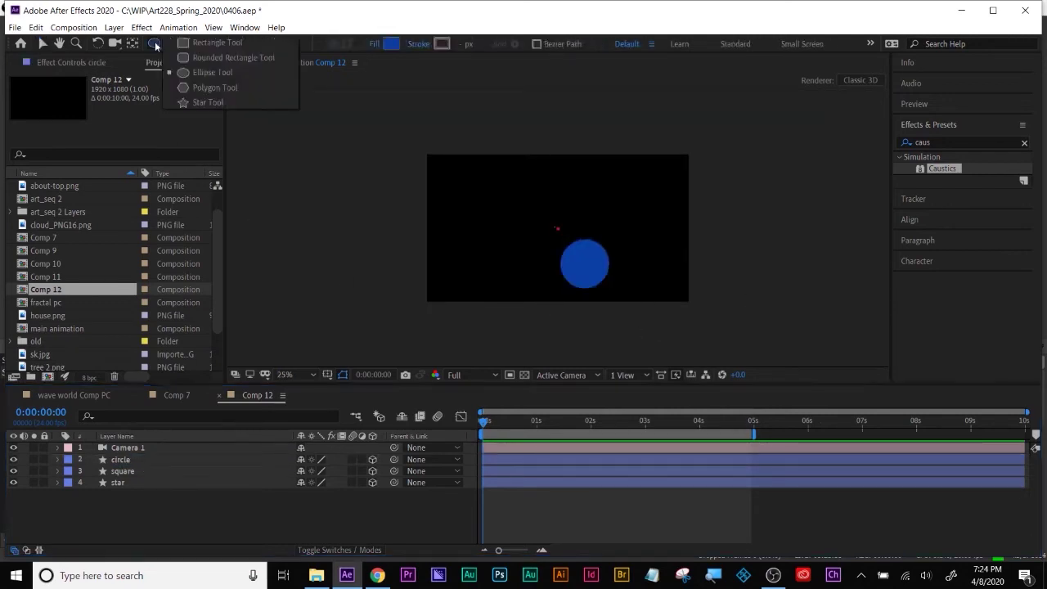
click(220, 57)
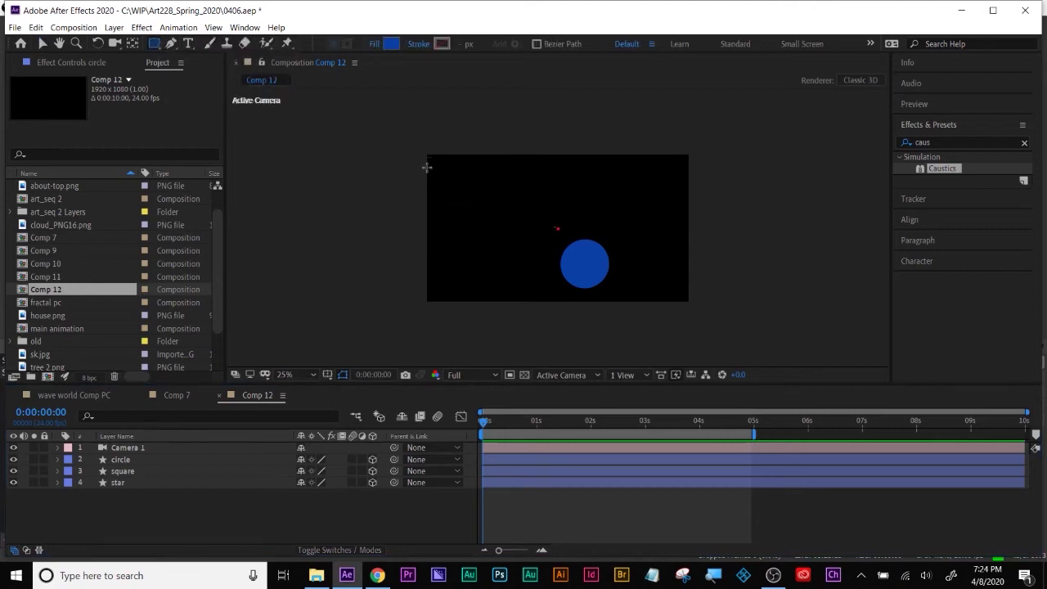
click(393, 43)
drag(865, 300, 868, 313)
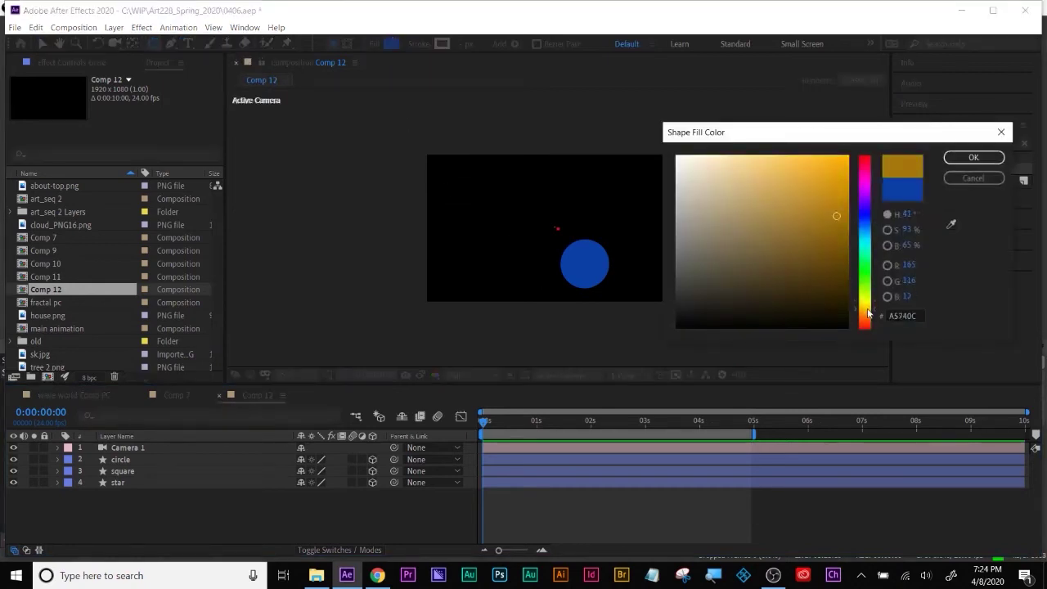
drag(832, 260, 844, 263)
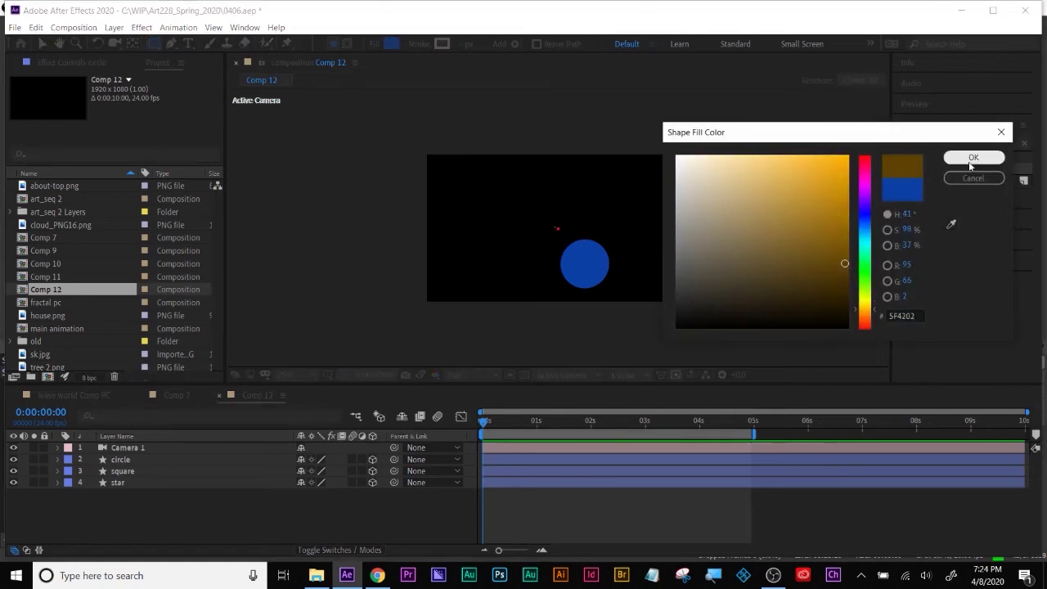
click(973, 158)
Create a full-frame rectangle below Camera 1, name it 'ground', and make it 3D
double_click(154, 43)
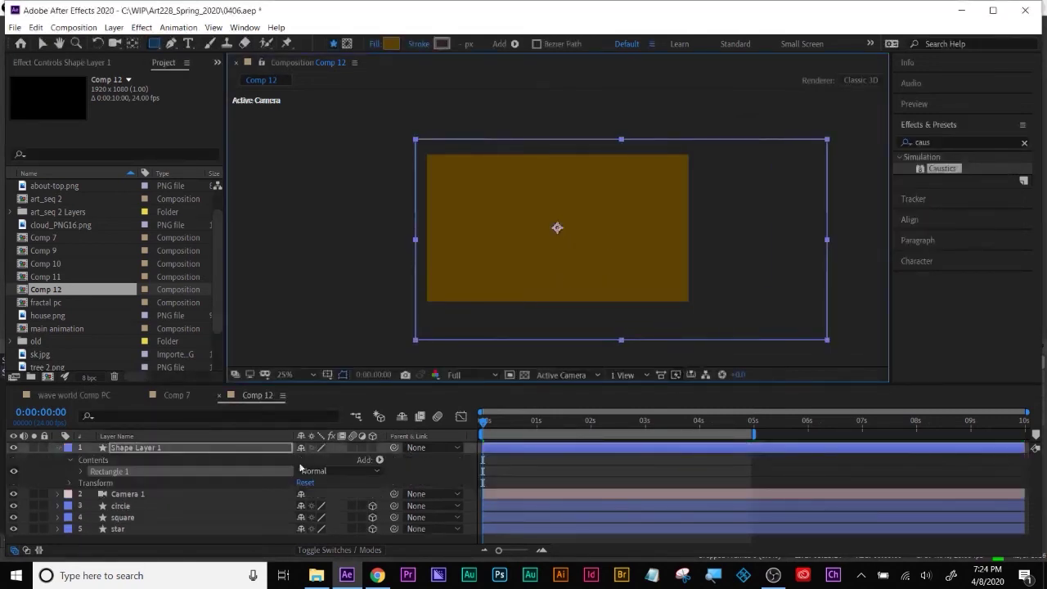
drag(137, 450, 140, 498)
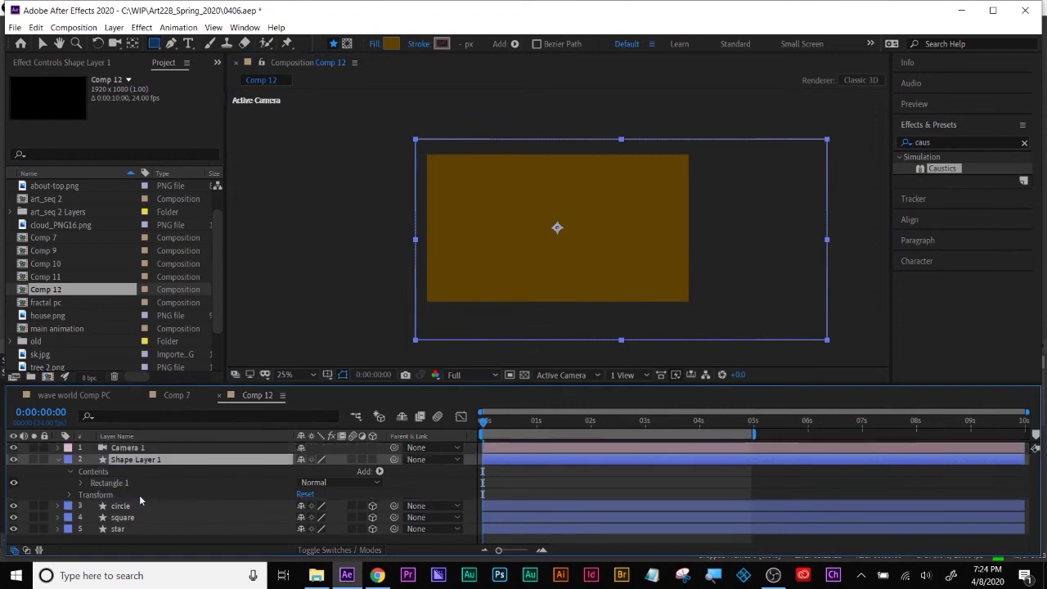
key(Return)
text(ground)
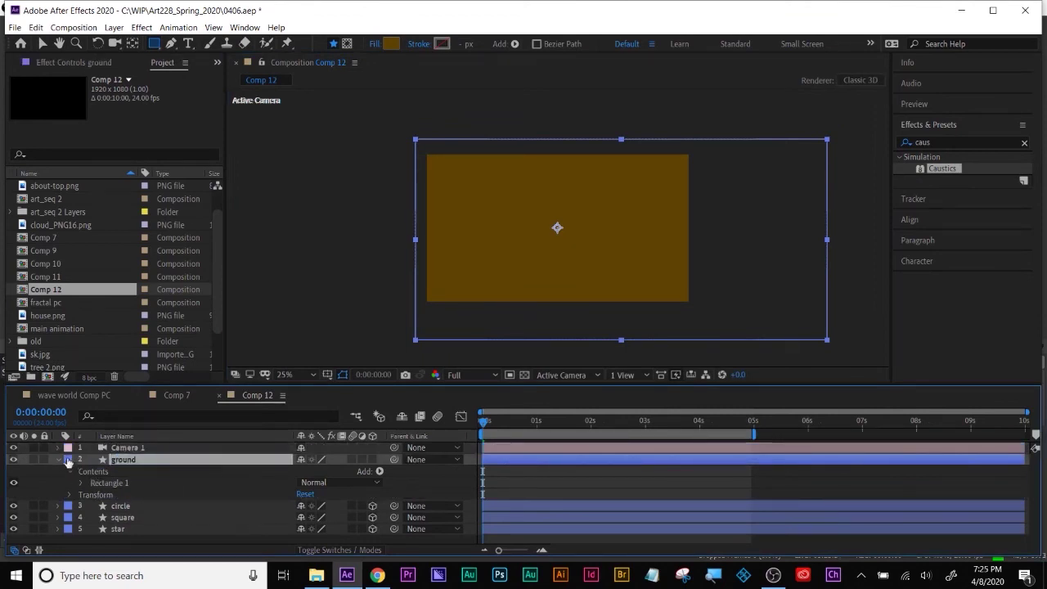
click(59, 460)
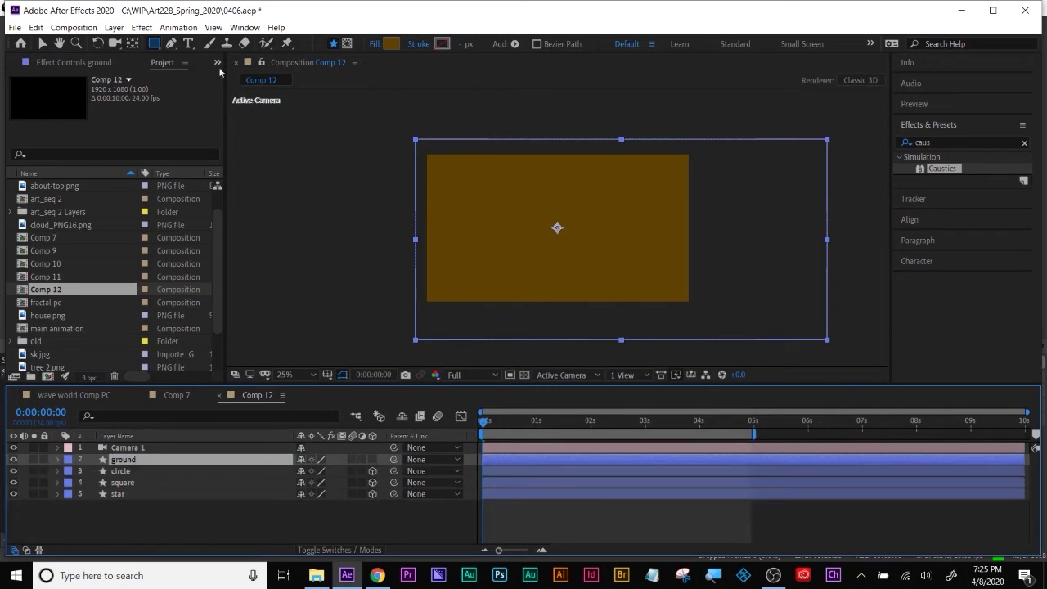
click(44, 45)
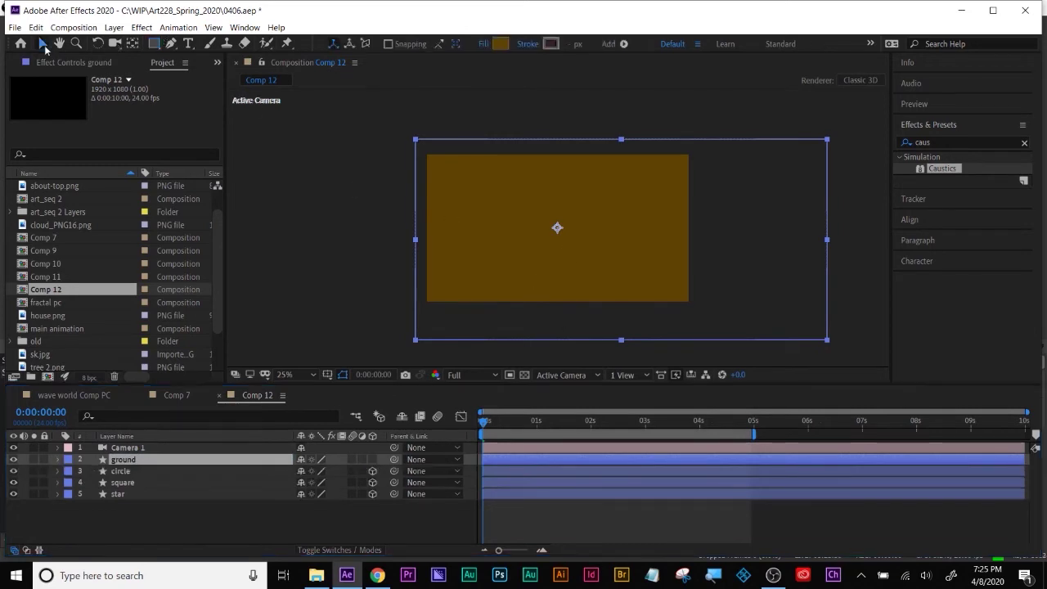
click(372, 460)
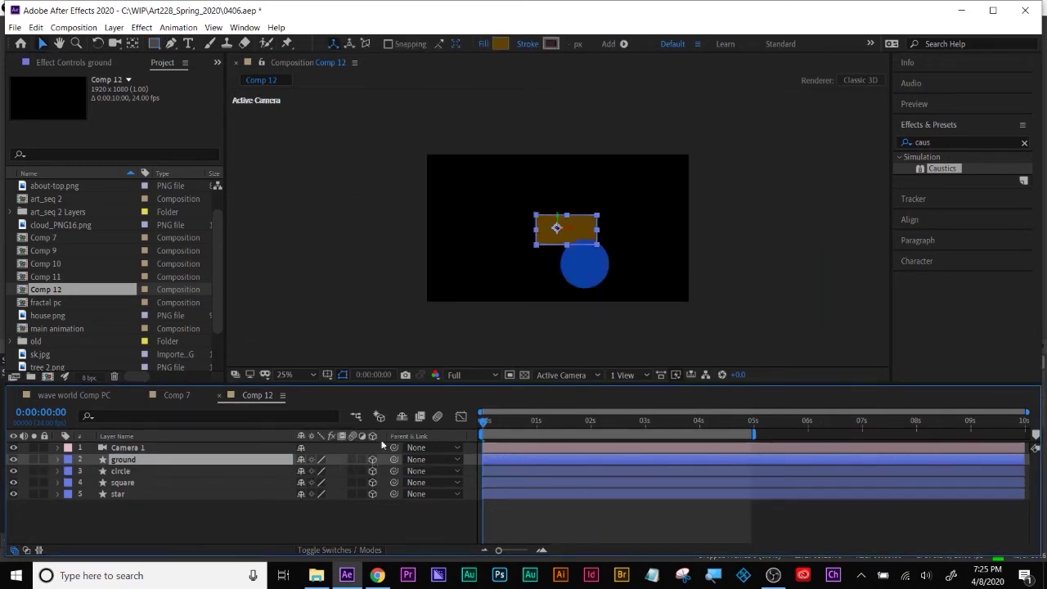
key(r)
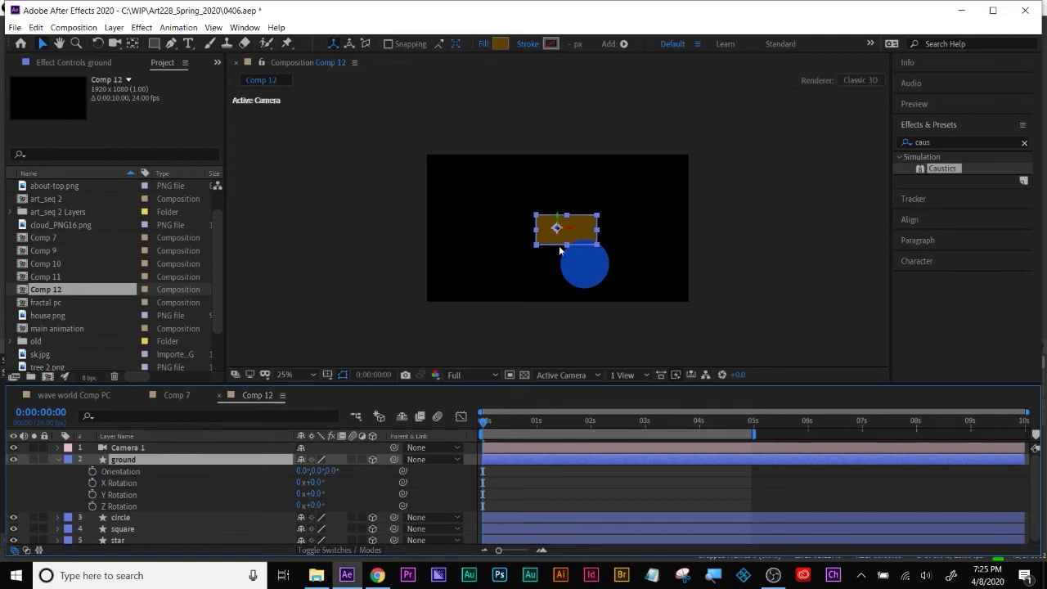
Move the ground's anchor point to its bottom edge and tilt it back on X to -79°
key(y)
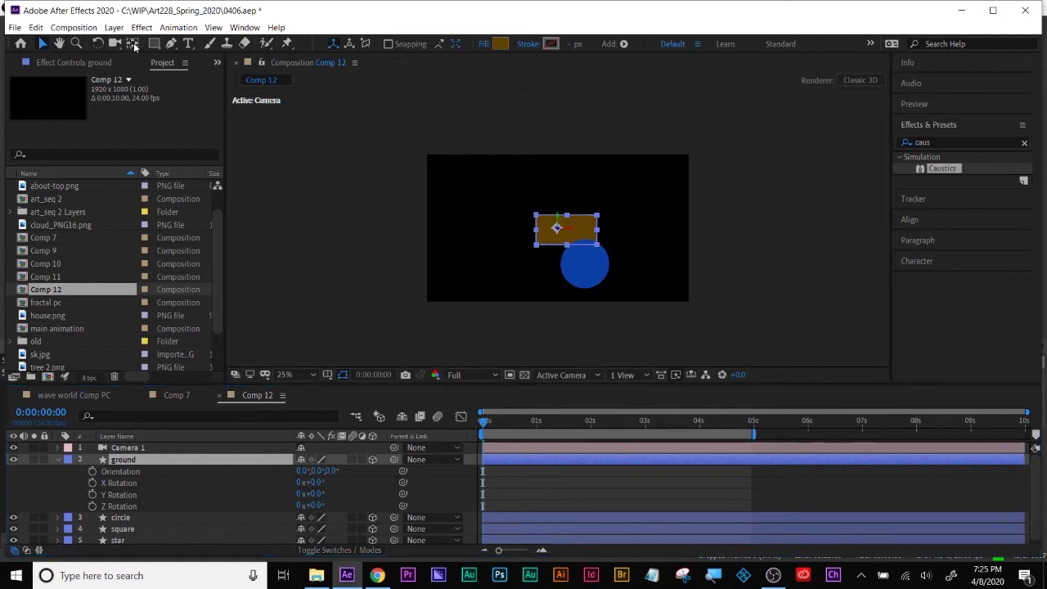
drag(556, 227, 567, 246)
key(slash)
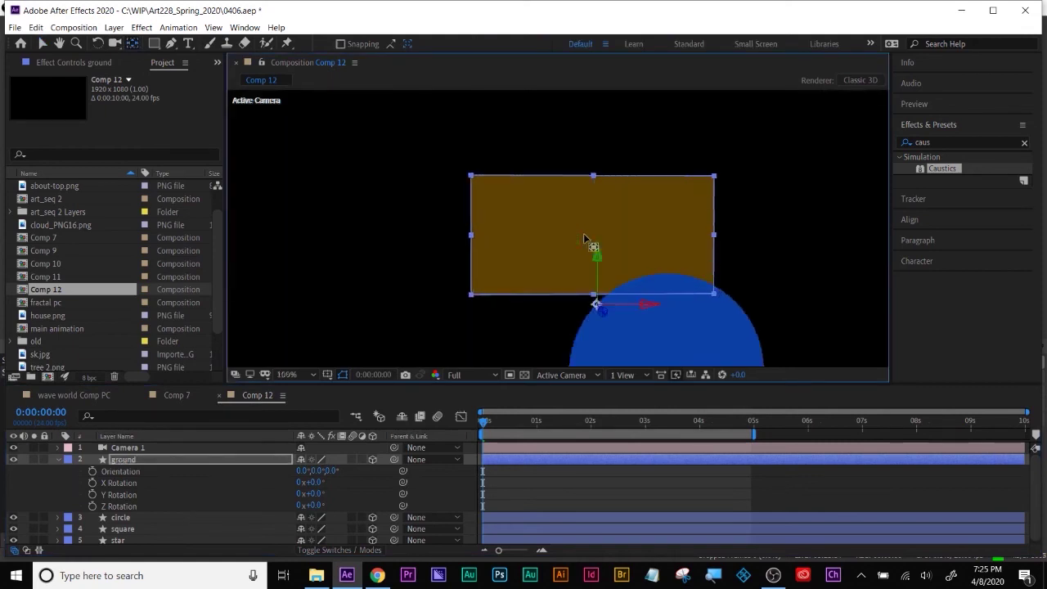
click(595, 312)
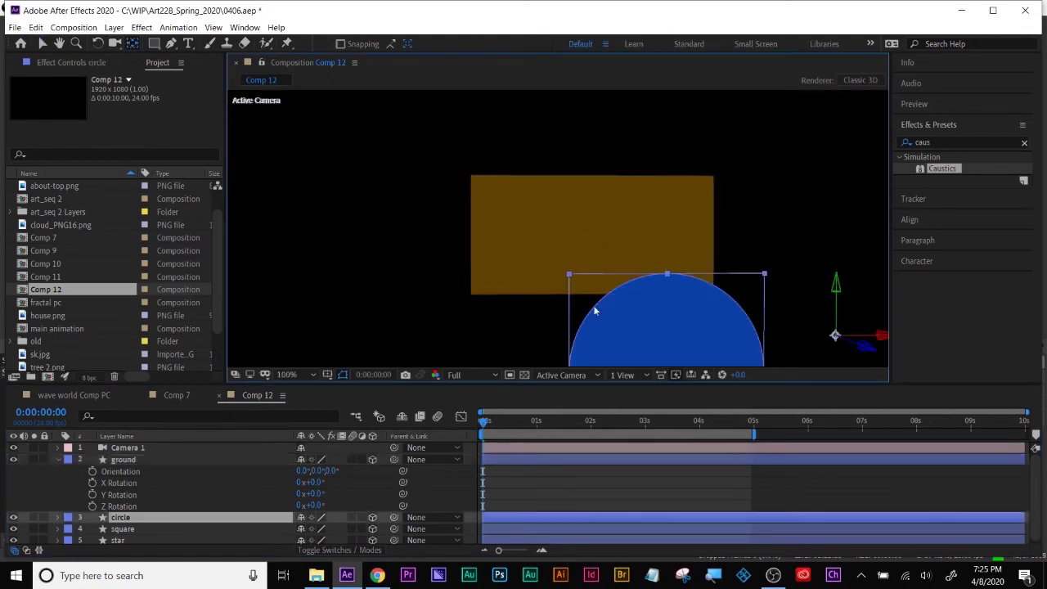
click(577, 274)
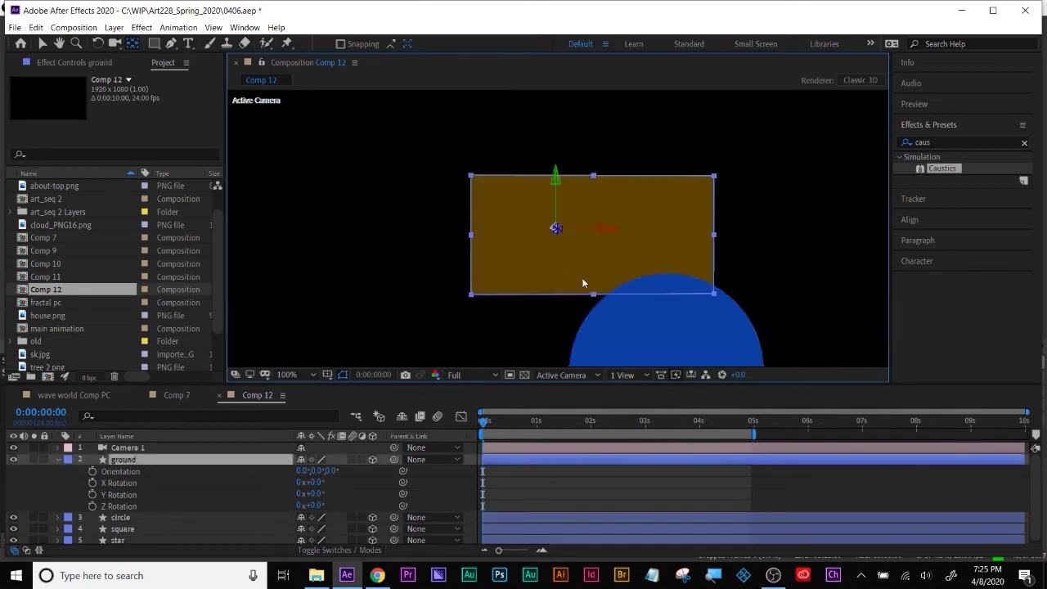
drag(556, 229, 590, 296)
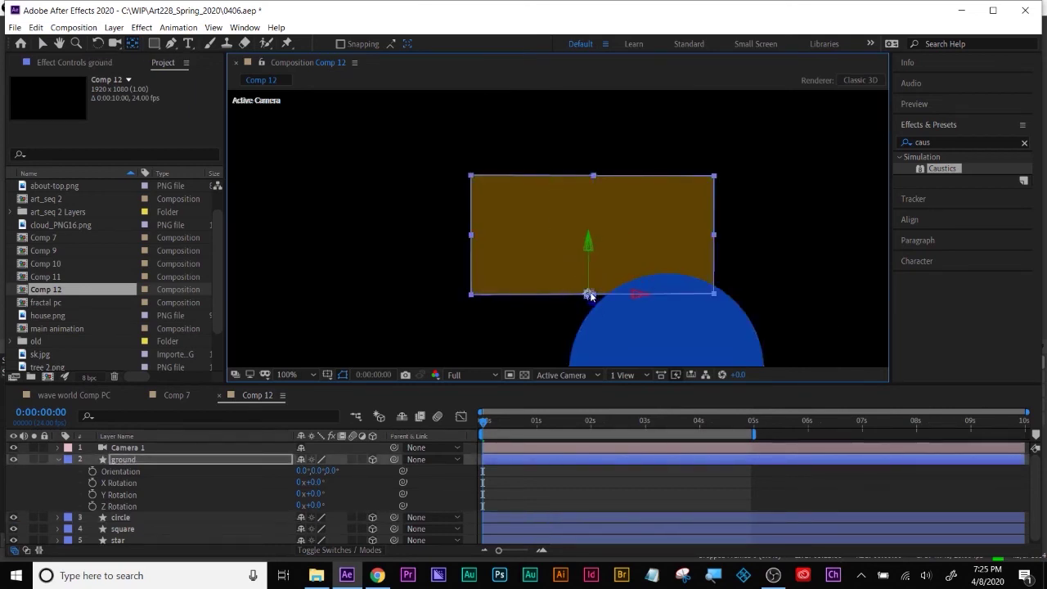
click(322, 485)
drag(322, 485, 276, 493)
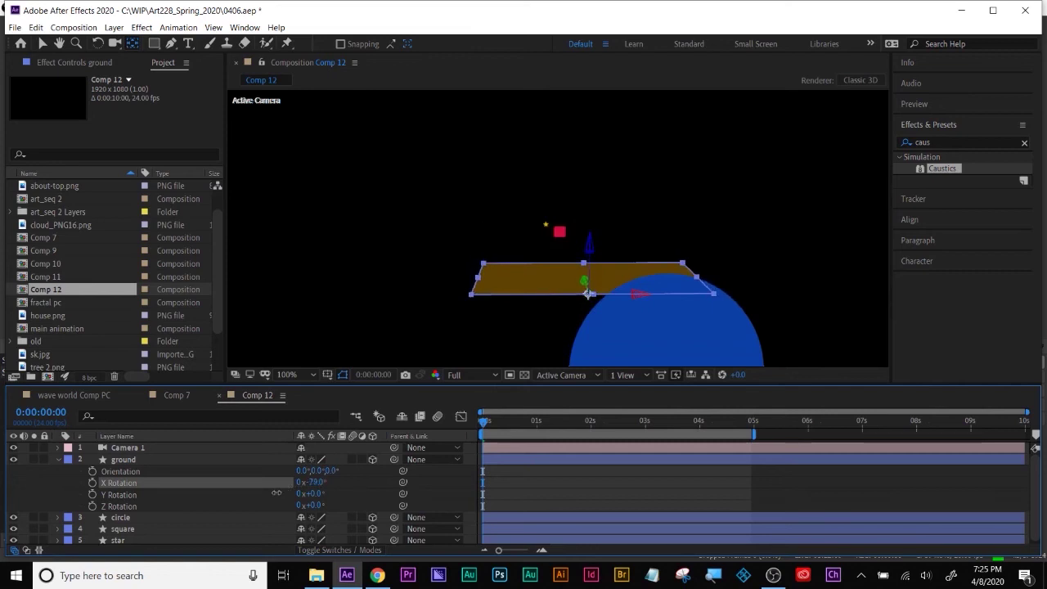
Slide the ground plane into place along its axes at 200% view zoom
key(comma)
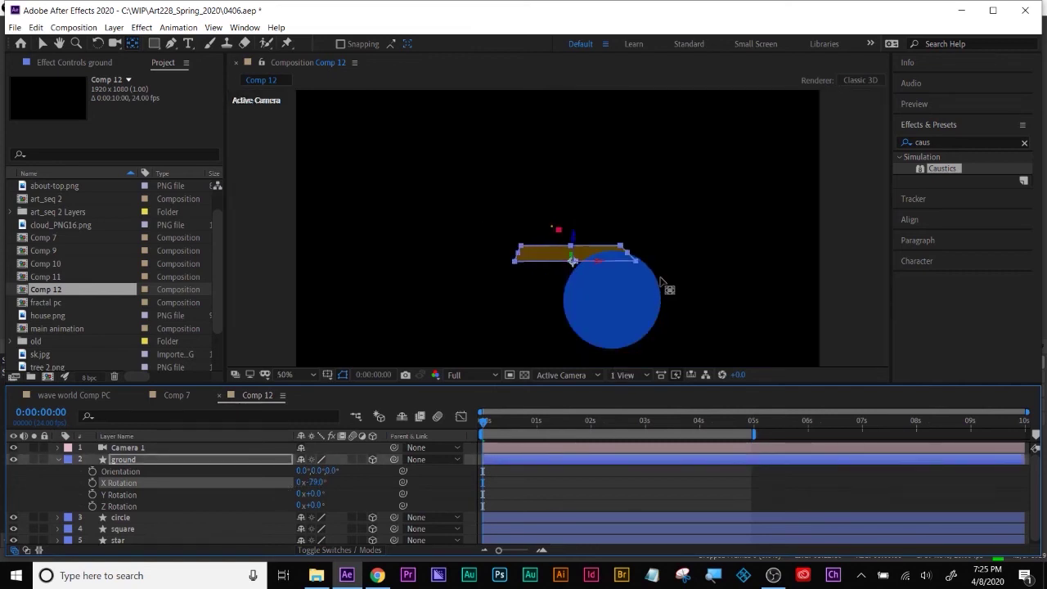
key(period)
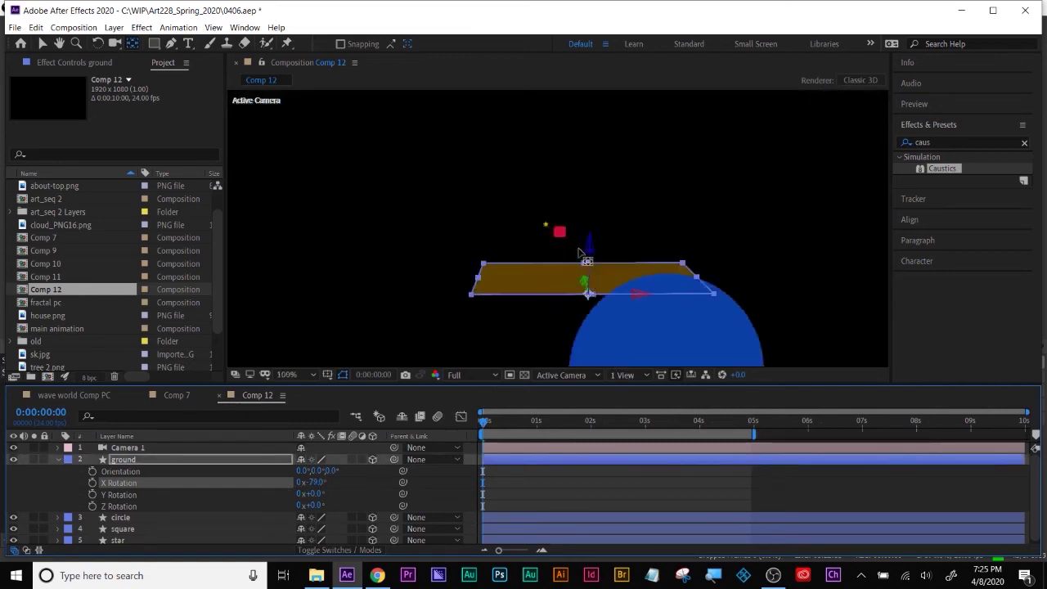
key(period)
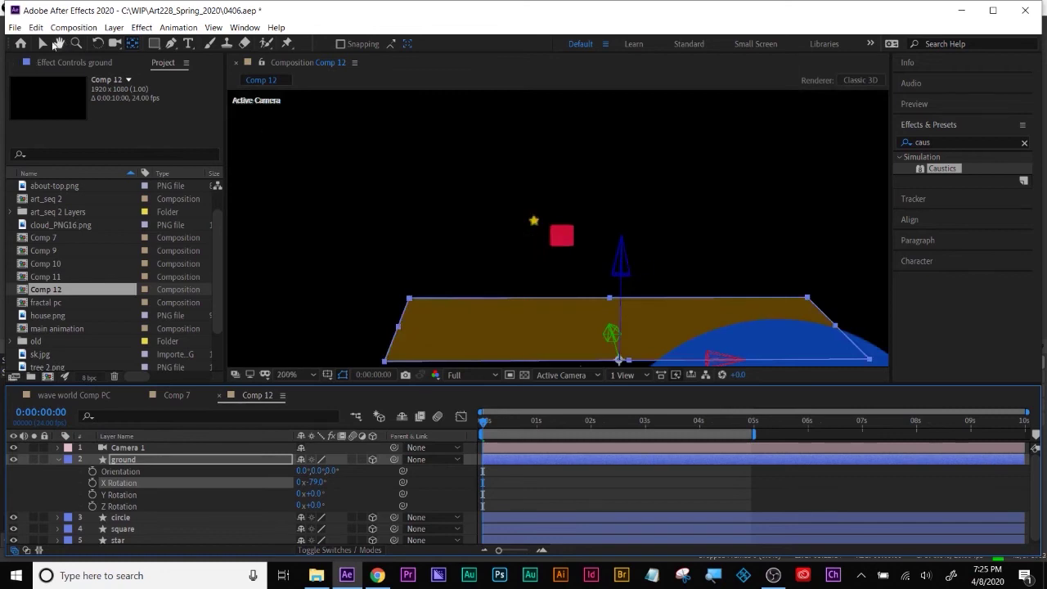
click(43, 43)
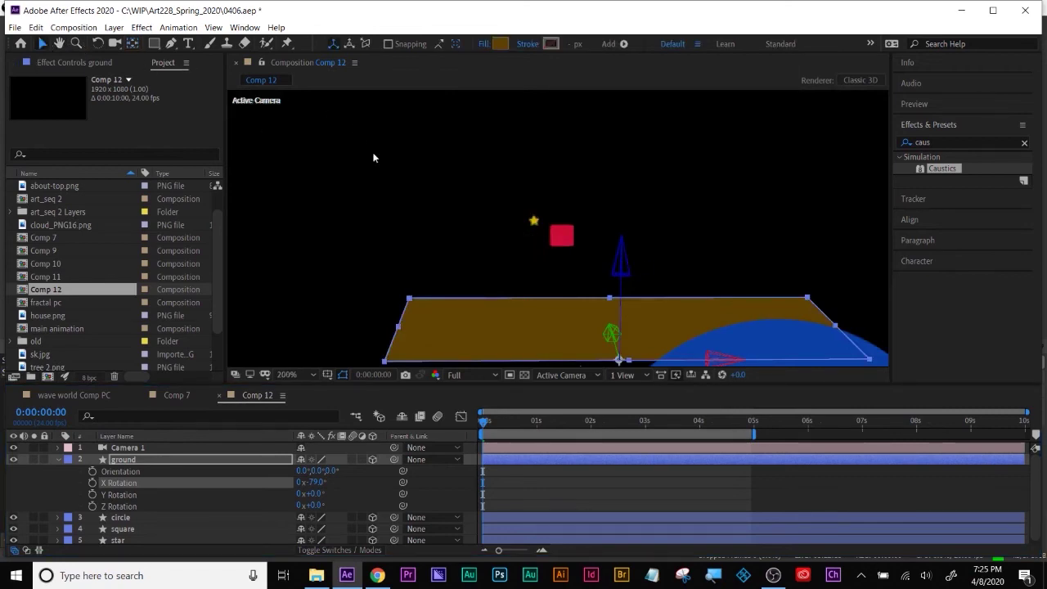
drag(621, 270, 627, 206)
drag(615, 330, 572, 327)
drag(646, 345, 787, 352)
click(581, 347)
click(471, 308)
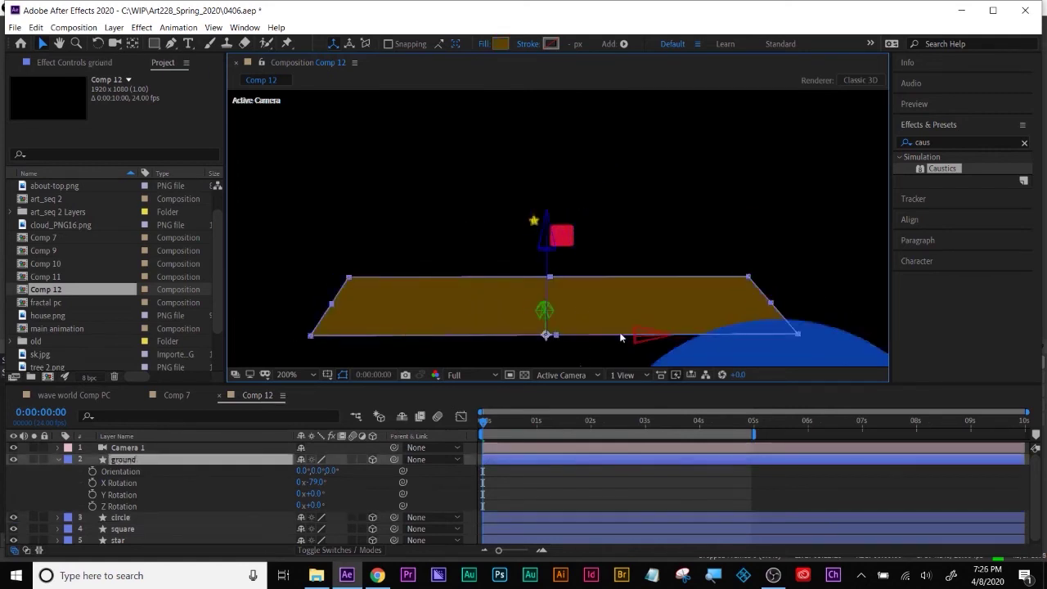
drag(691, 345, 548, 311)
Scale the ground up to about 1250%, lower its position, and stretch it taller
key(comma)
key(comma)
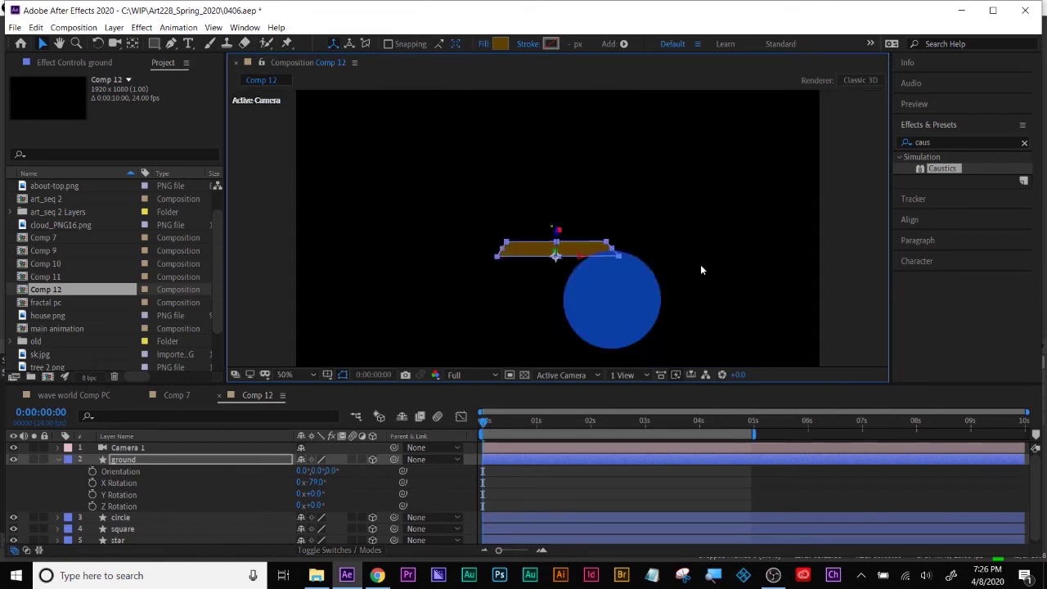
key(s)
drag(323, 470, 413, 470)
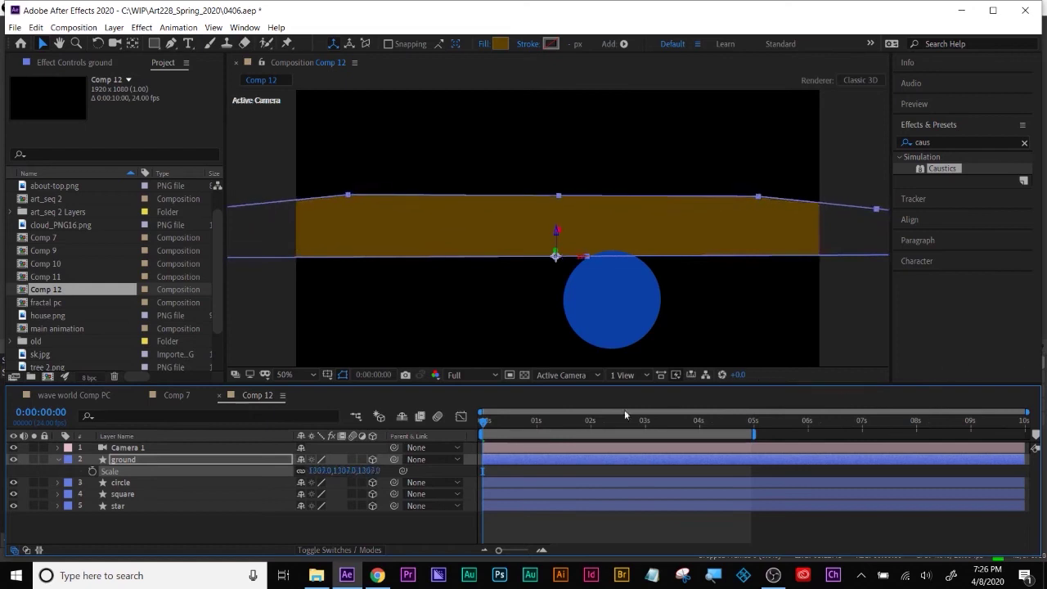
key(semicolon)
key(p)
drag(321, 481, 290, 481)
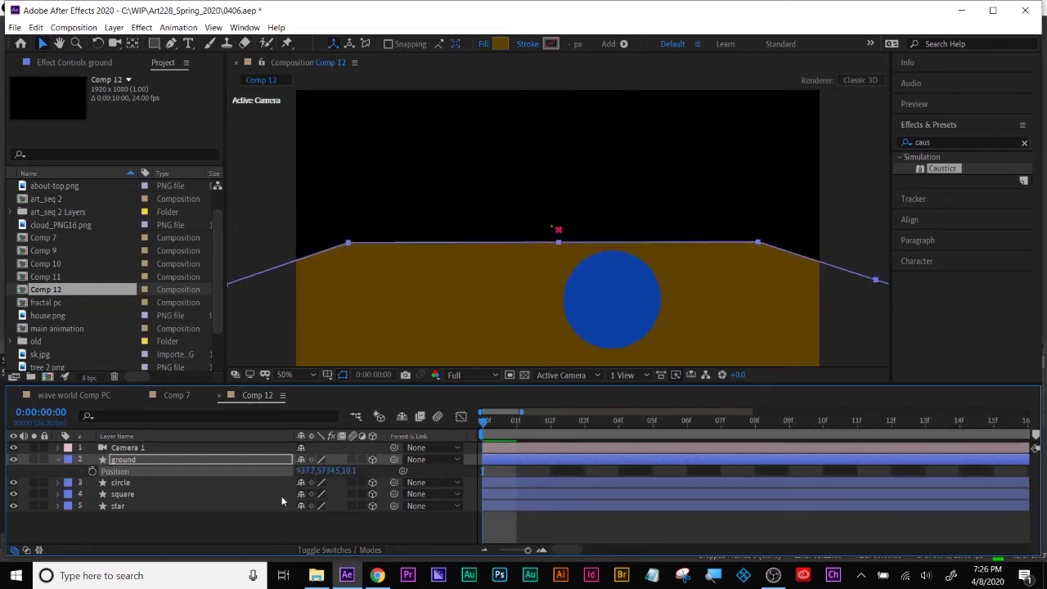
key(s)
drag(344, 471, 429, 472)
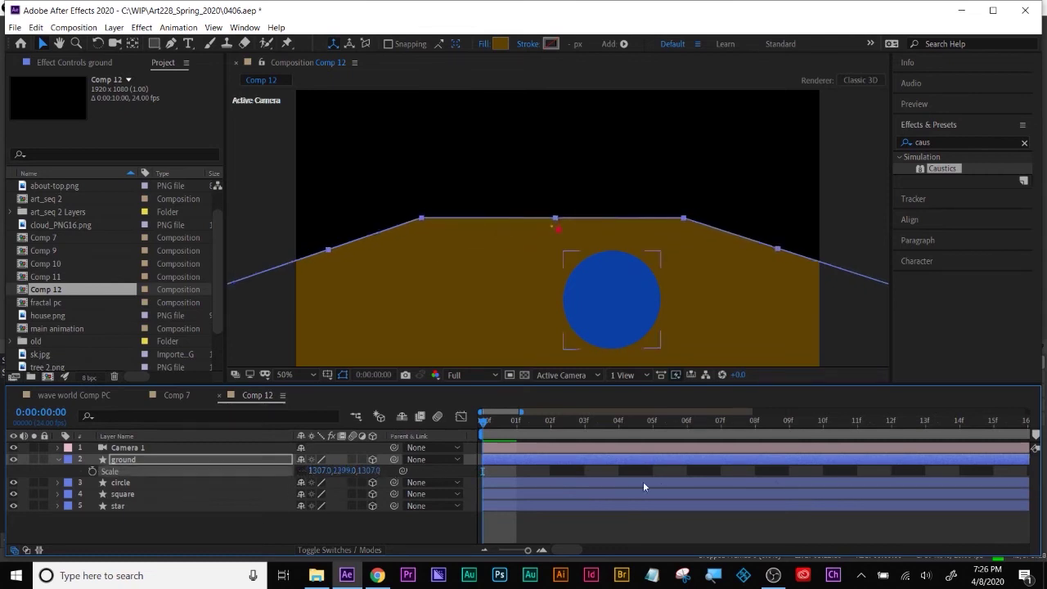
drag(339, 475, 380, 474)
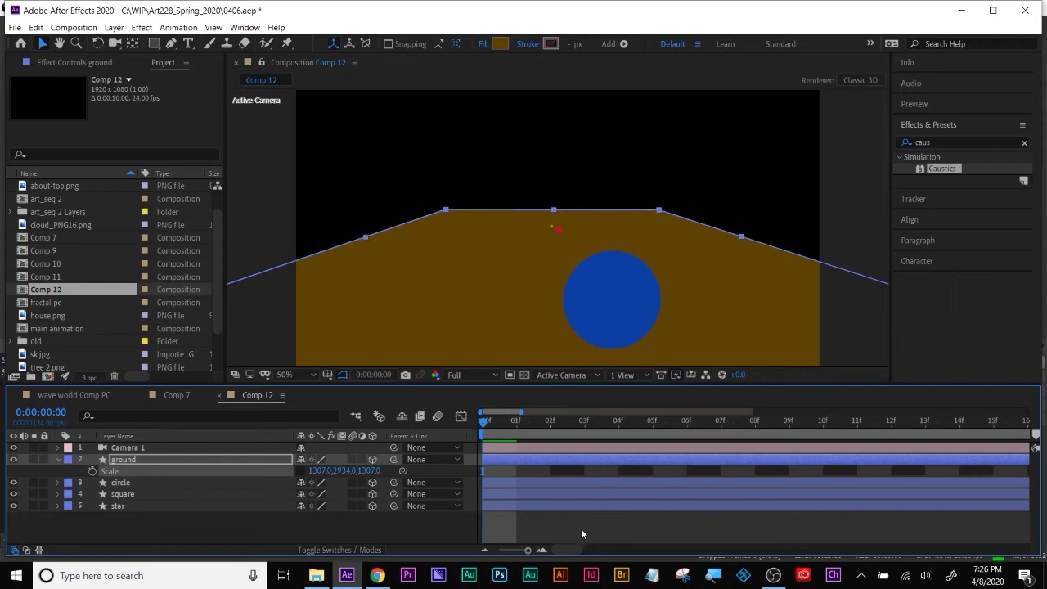
key(s)
click(556, 535)
Widen the ground plane to 3622 and check it at a later frame
drag(481, 418, 438, 422)
click(121, 471)
click(119, 459)
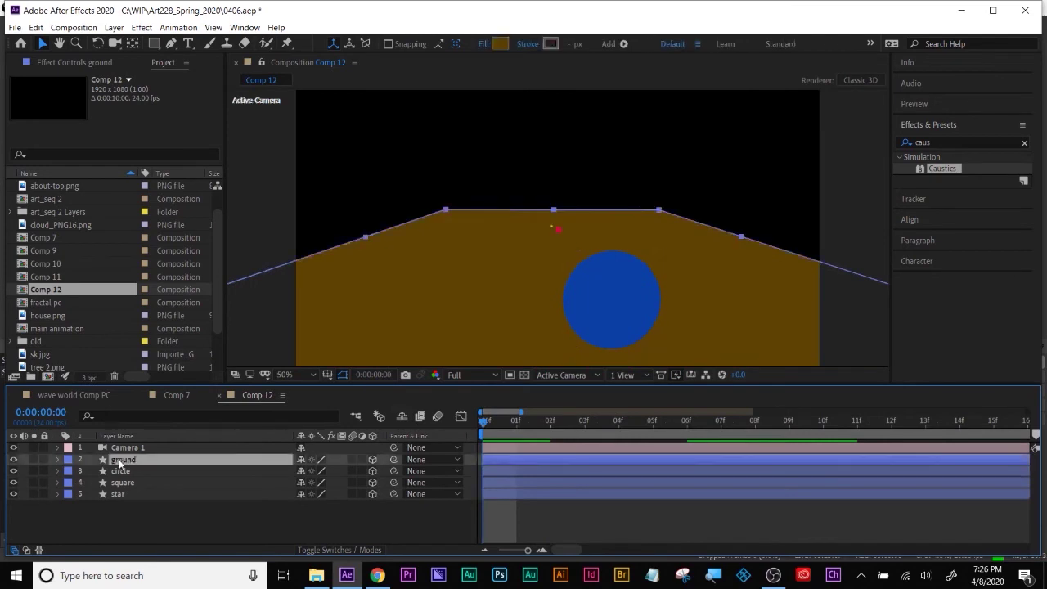
key(s)
drag(316, 474, 1042, 467)
drag(314, 472, 507, 480)
click(507, 480)
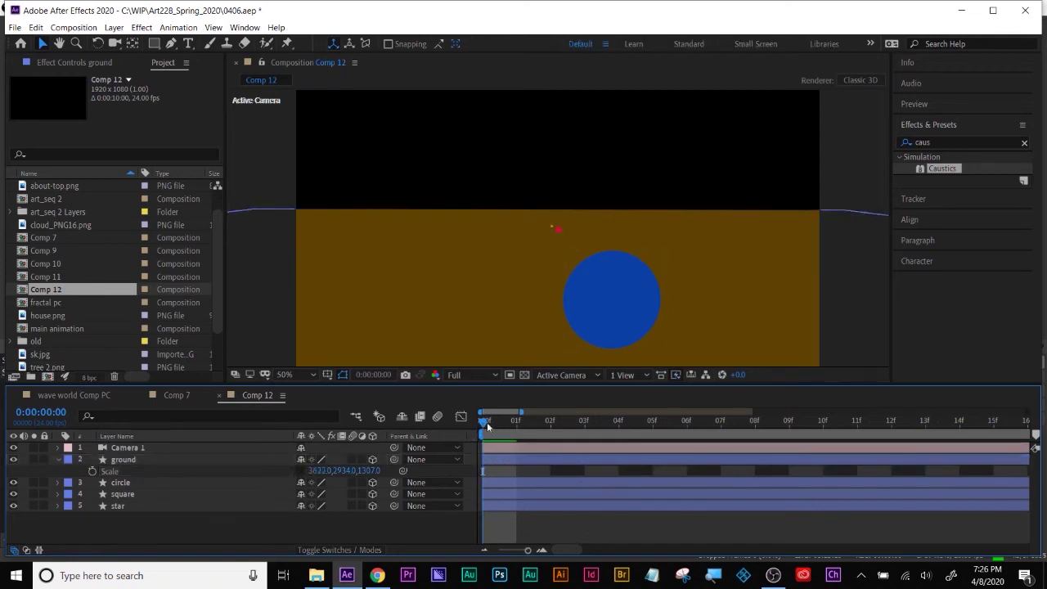
drag(477, 422, 440, 434)
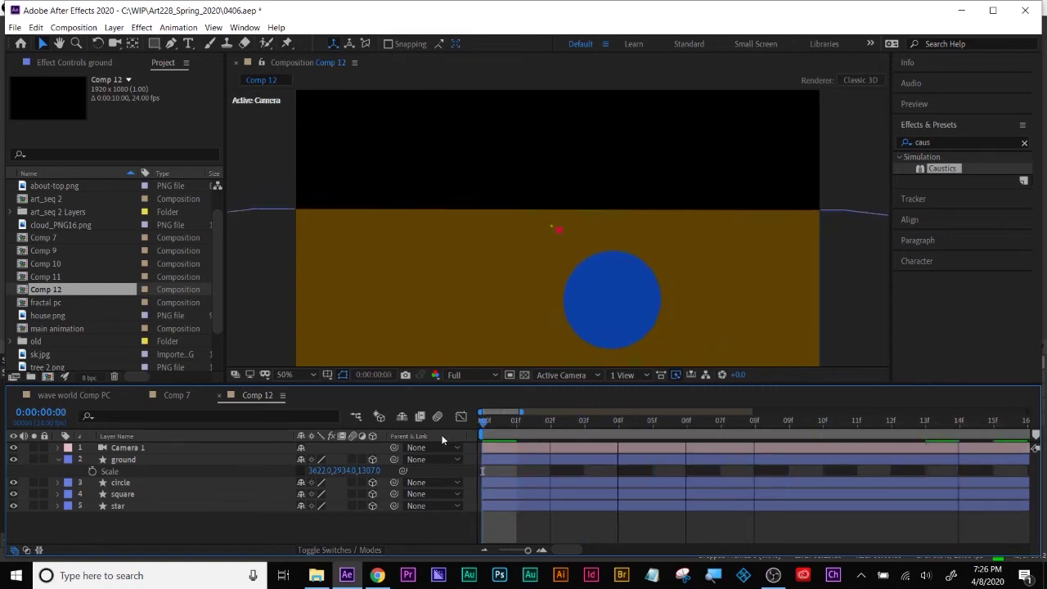
click(114, 458)
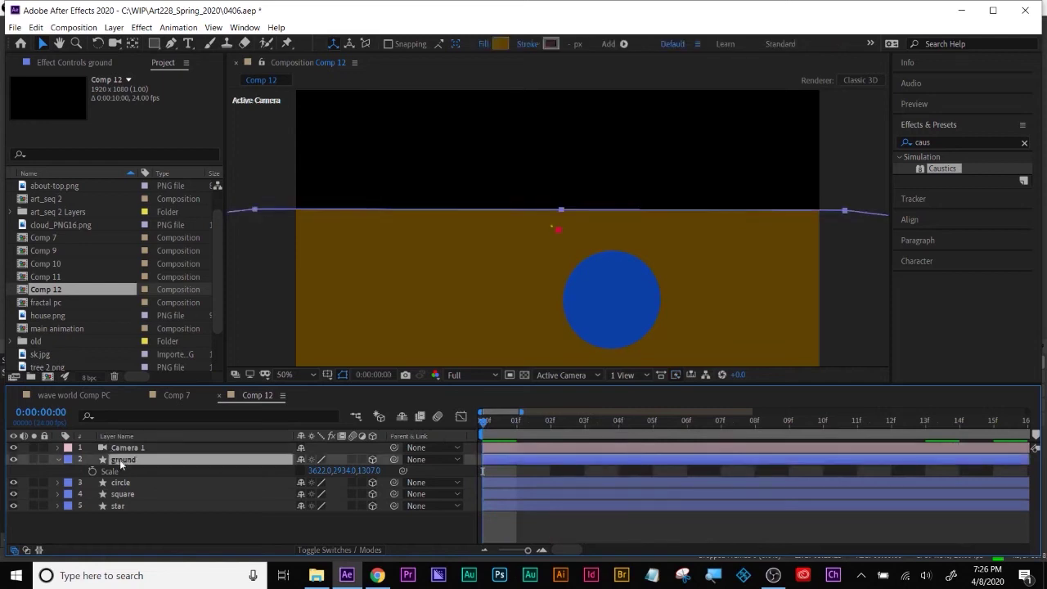
Apply Fractal Noise to the ground and set its Fractal Type to Rocky
click(941, 141)
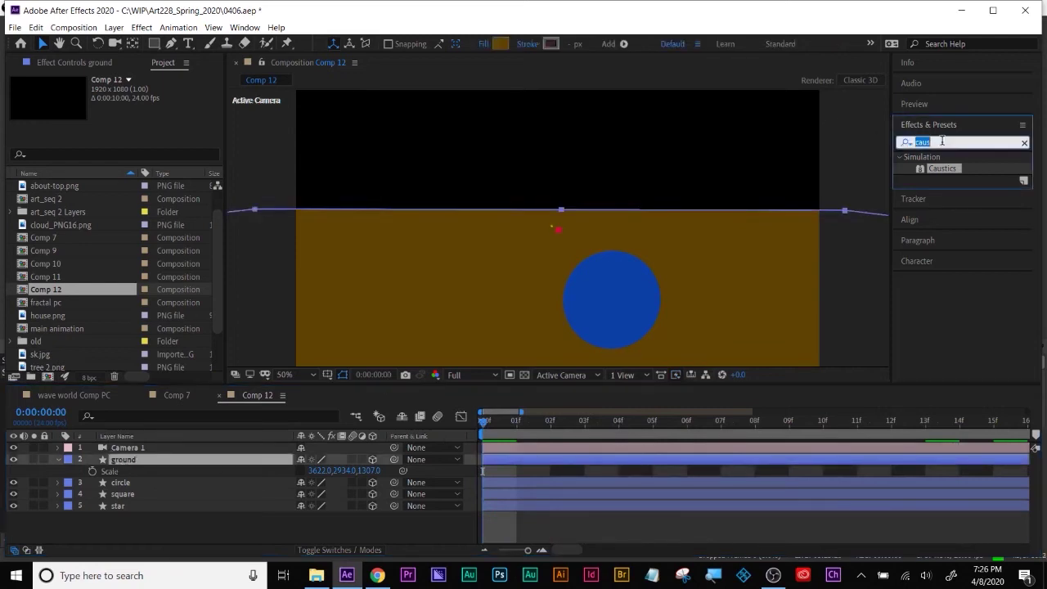
text(frac)
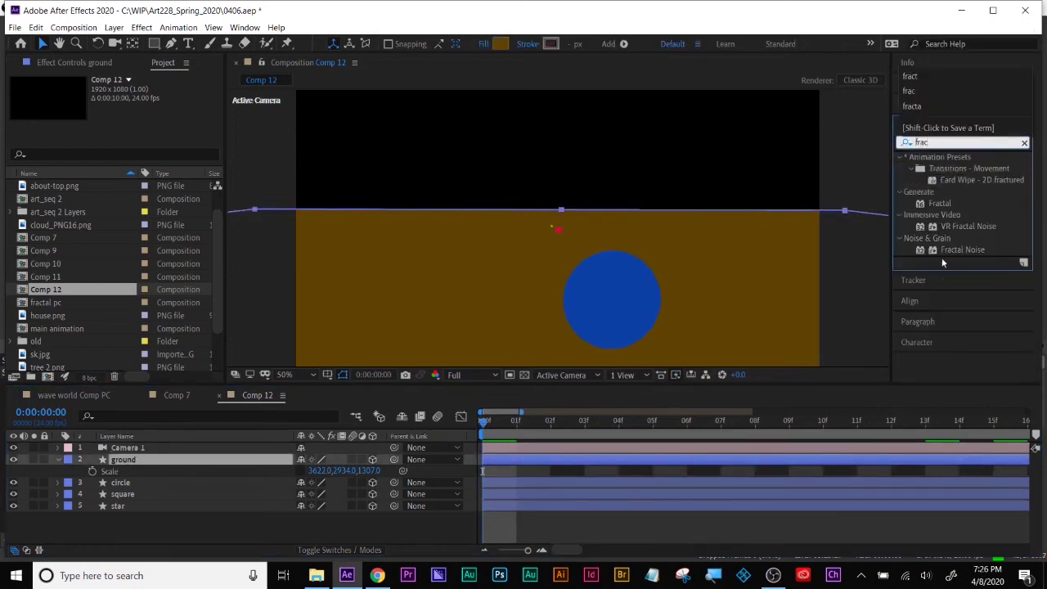
double_click(951, 250)
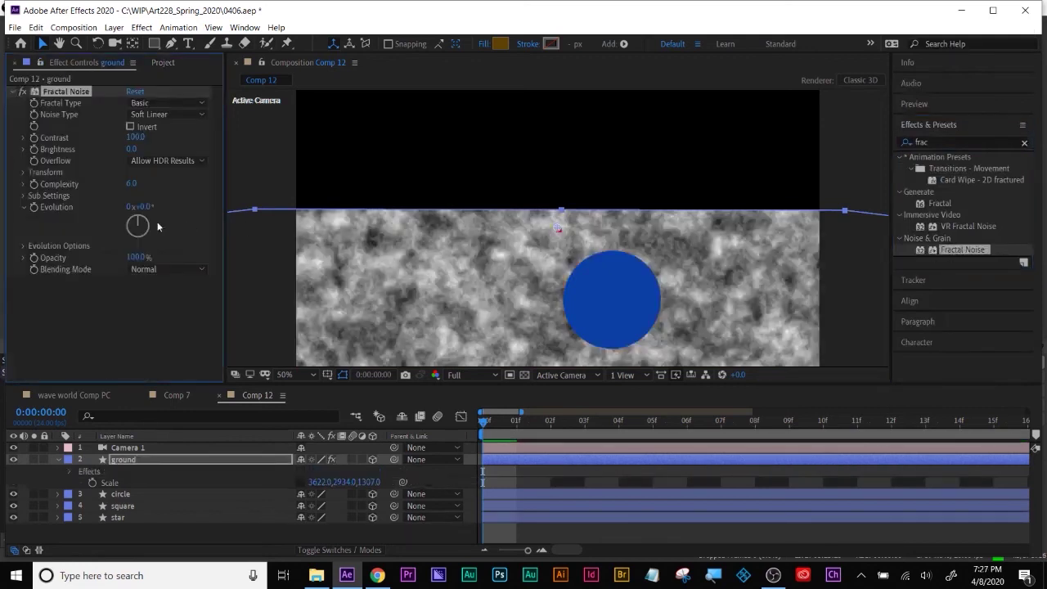
click(152, 104)
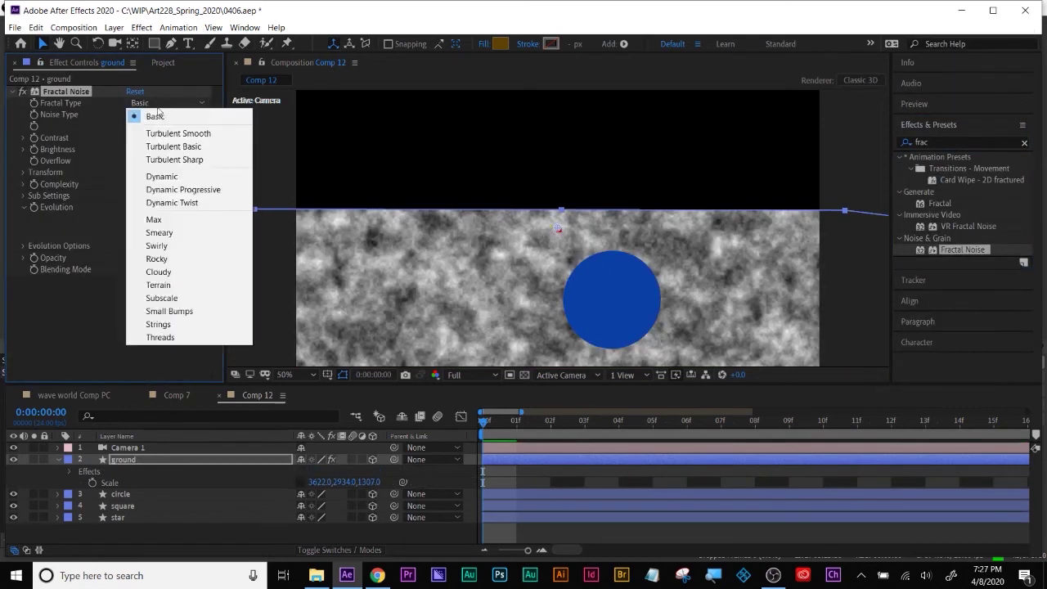
click(164, 134)
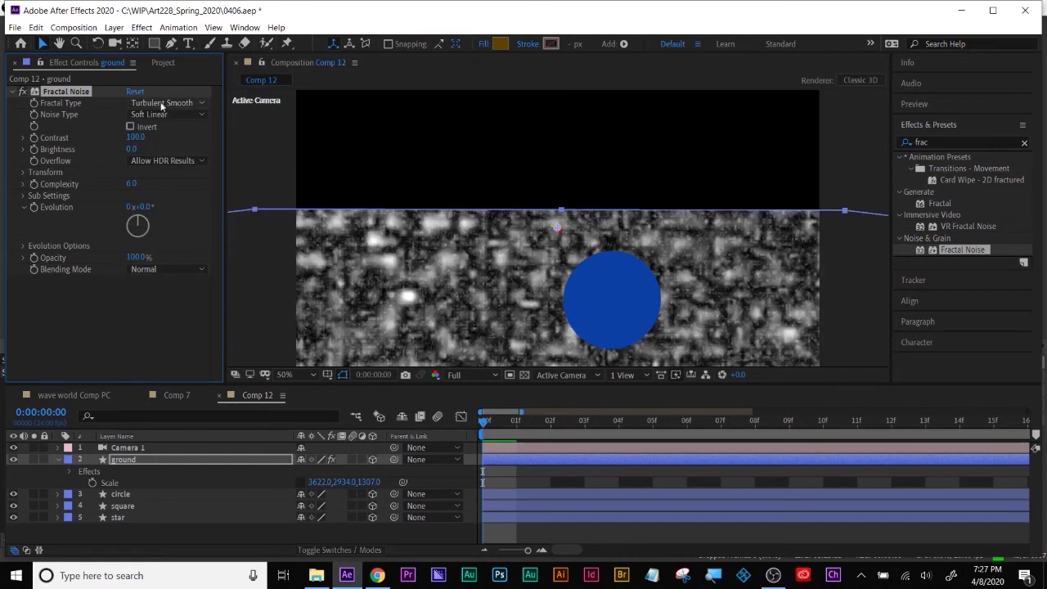
click(159, 103)
click(159, 142)
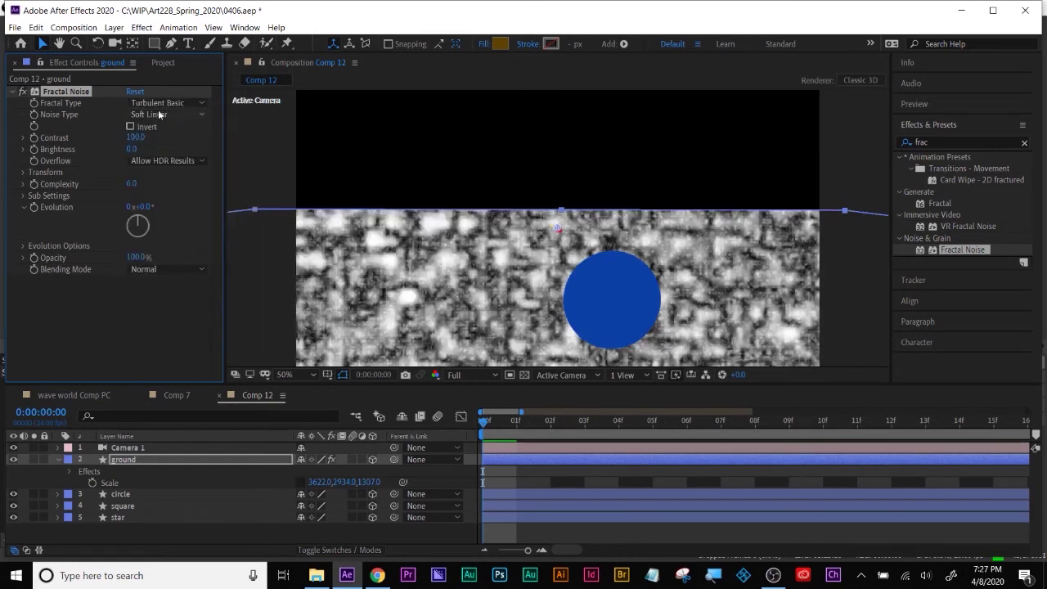
click(156, 105)
click(158, 258)
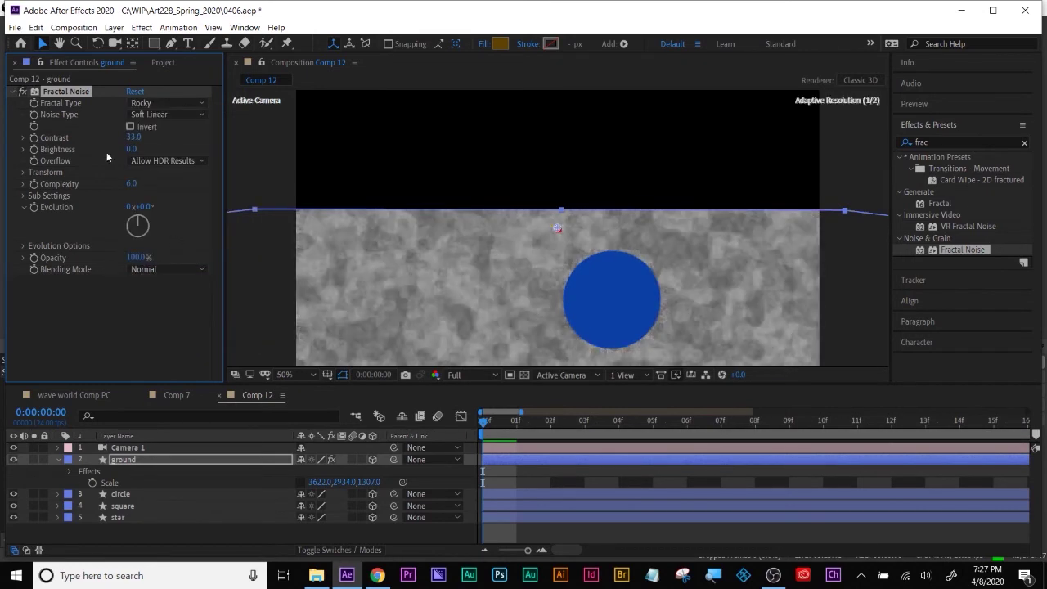
Enlarge the noise's Transform Scale to 290
click(24, 172)
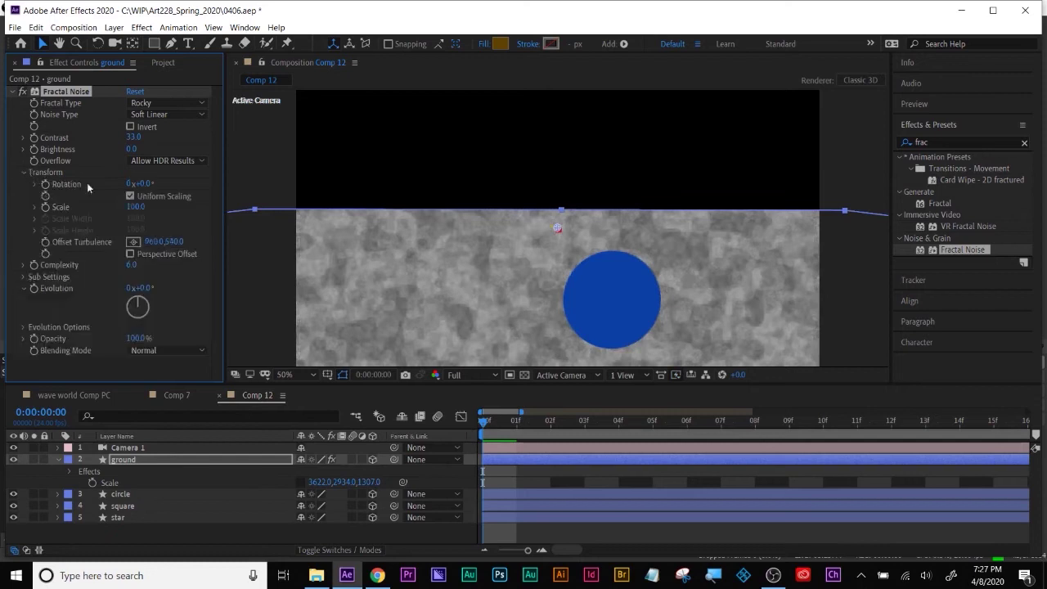
drag(134, 208, 251, 194)
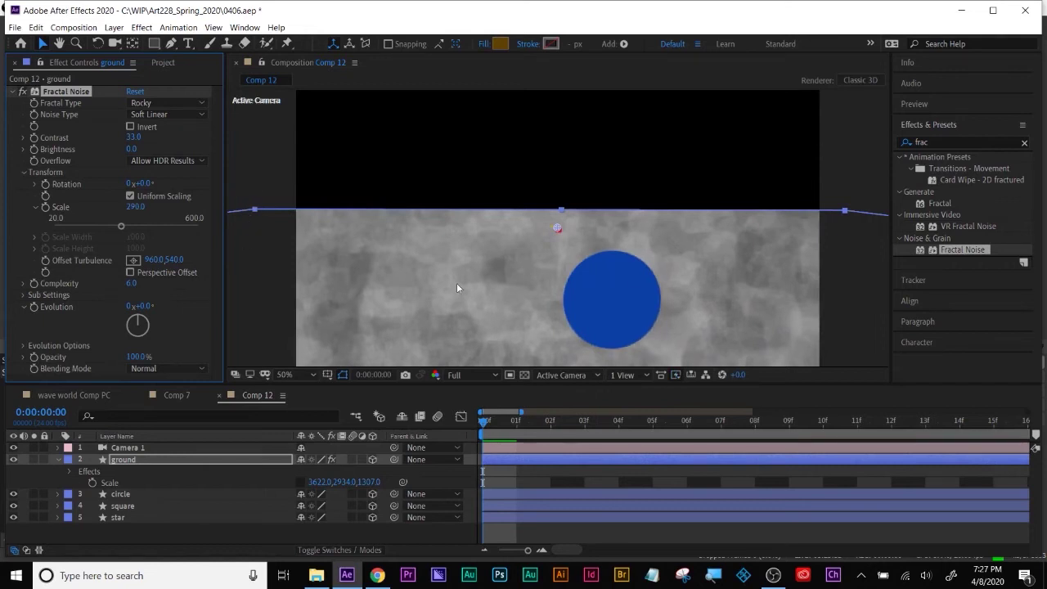
click(930, 143)
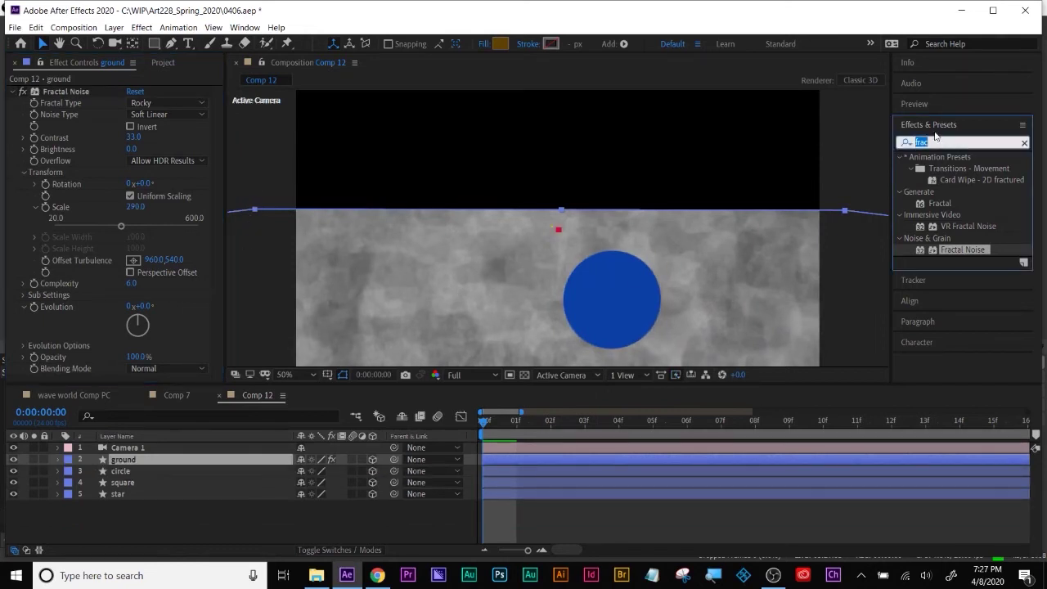
Apply a Tint to the ground with a yellowish tan Map White To colour
text(tint)
drag(946, 210, 551, 461)
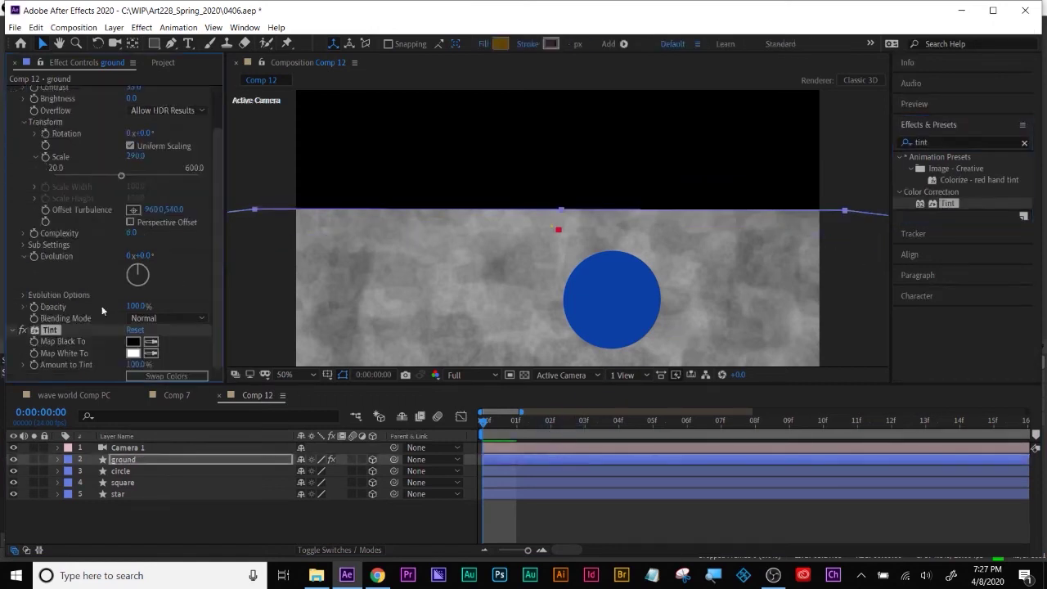
click(133, 353)
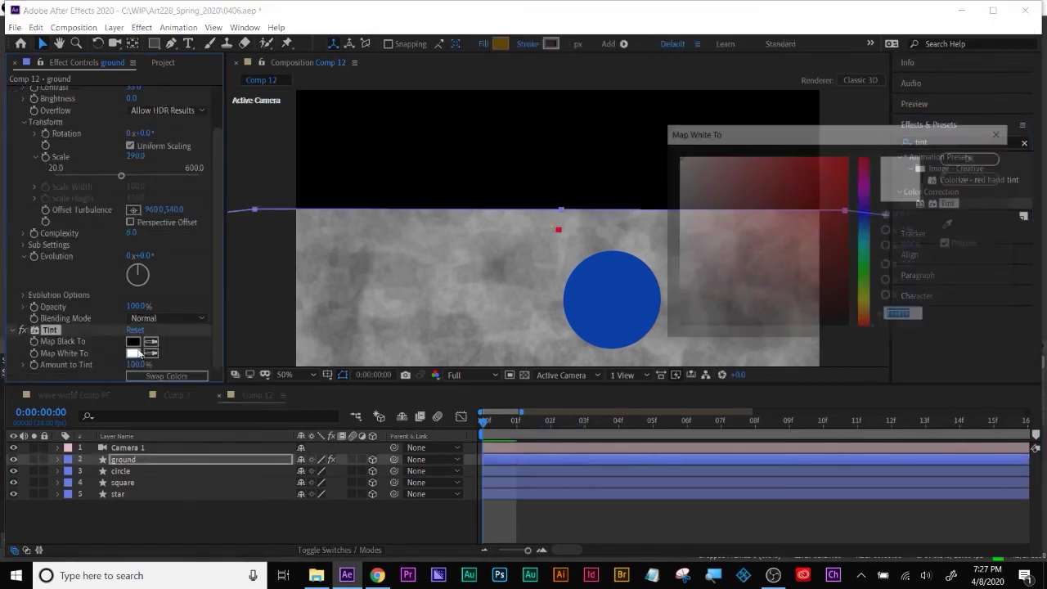
click(698, 237)
mouse_move(861, 298)
mouse_down()
mouse_move(787, 254)
mouse_move(807, 243)
mouse_move(798, 228)
mouse_move(735, 206)
mouse_up()
click(839, 280)
click(948, 156)
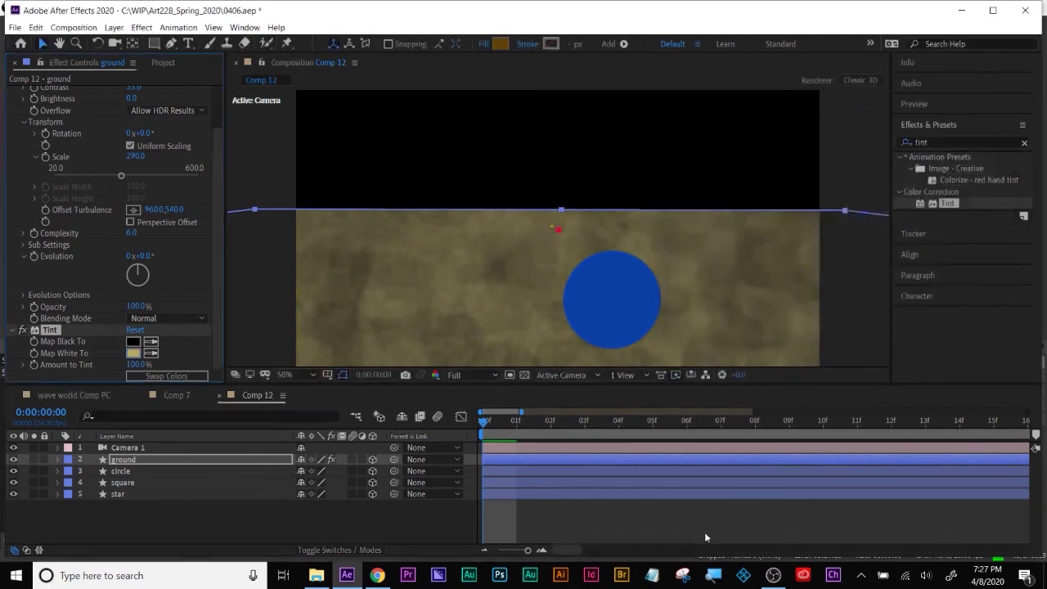
Preview the tinted ground over the composition's full duration
click(659, 532)
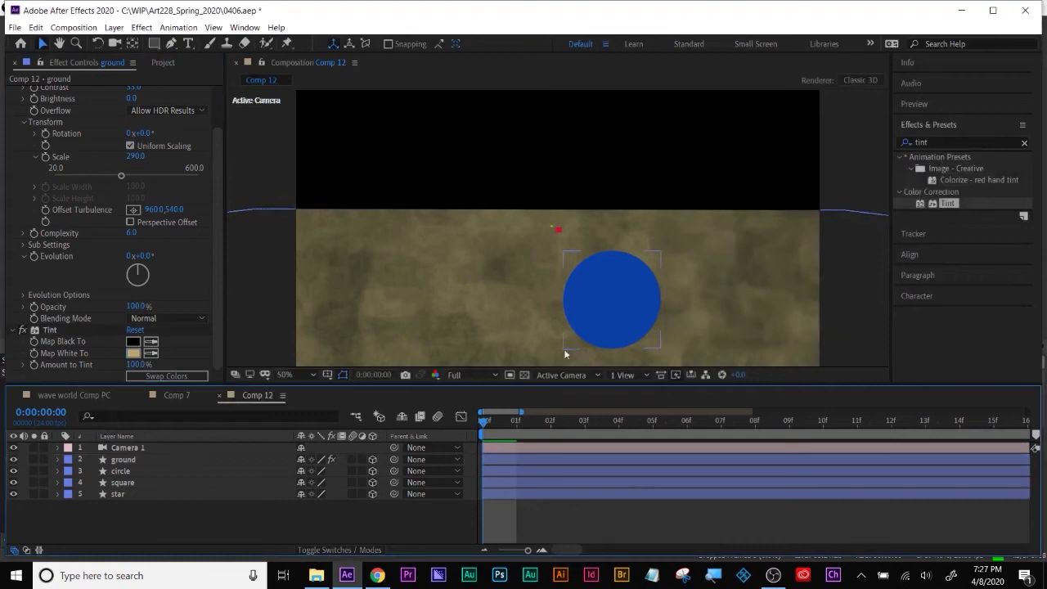
drag(491, 427, 433, 392)
drag(536, 423, 470, 546)
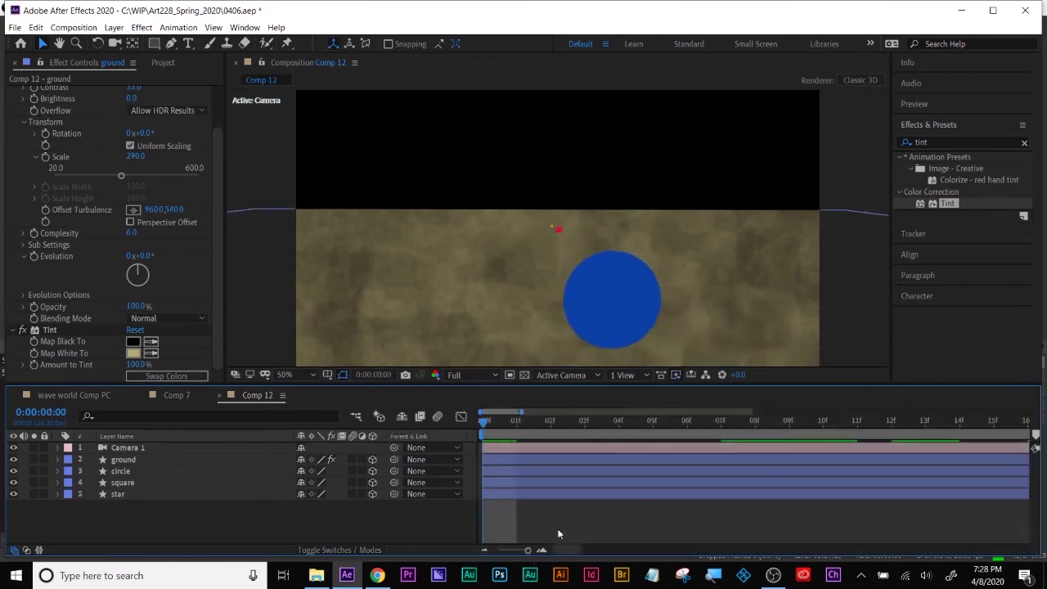
drag(527, 550, 498, 550)
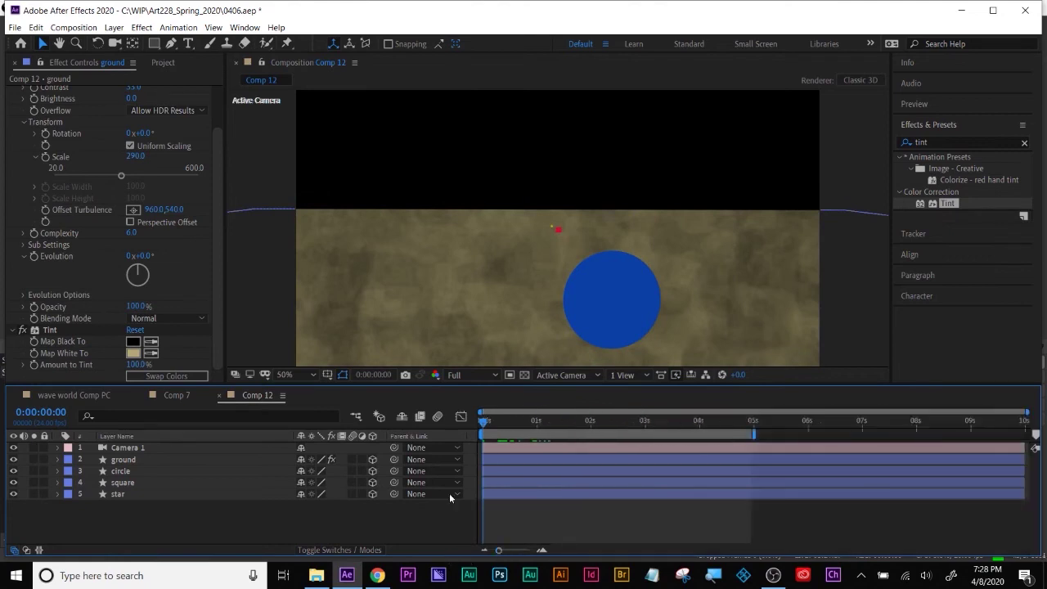
key(space)
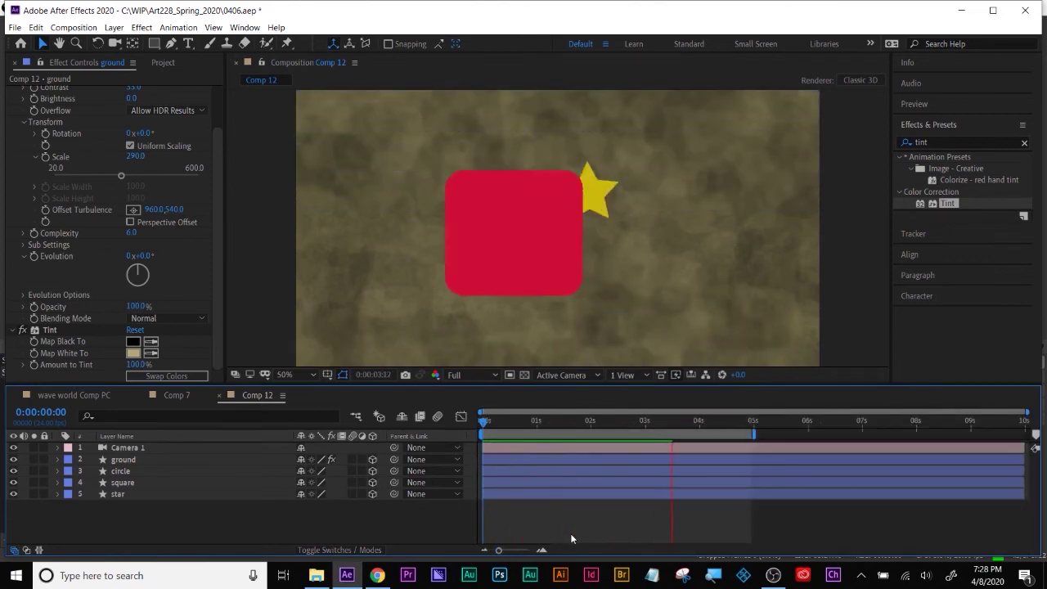
key(space)
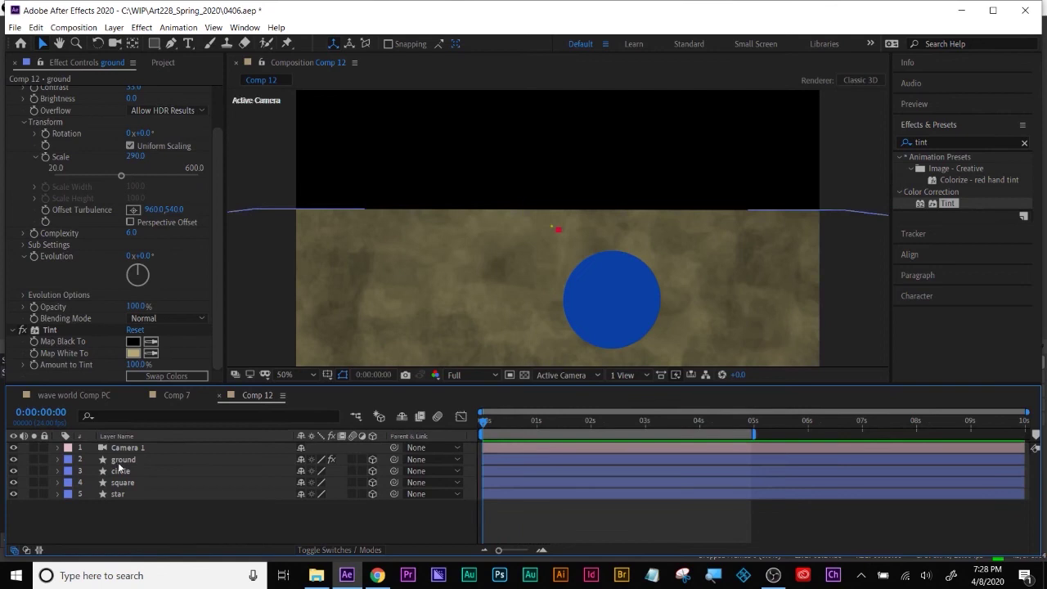
Turn off the Fractal Noise effect and add tree 2.png to the composition
scroll(31, 131, up, 2)
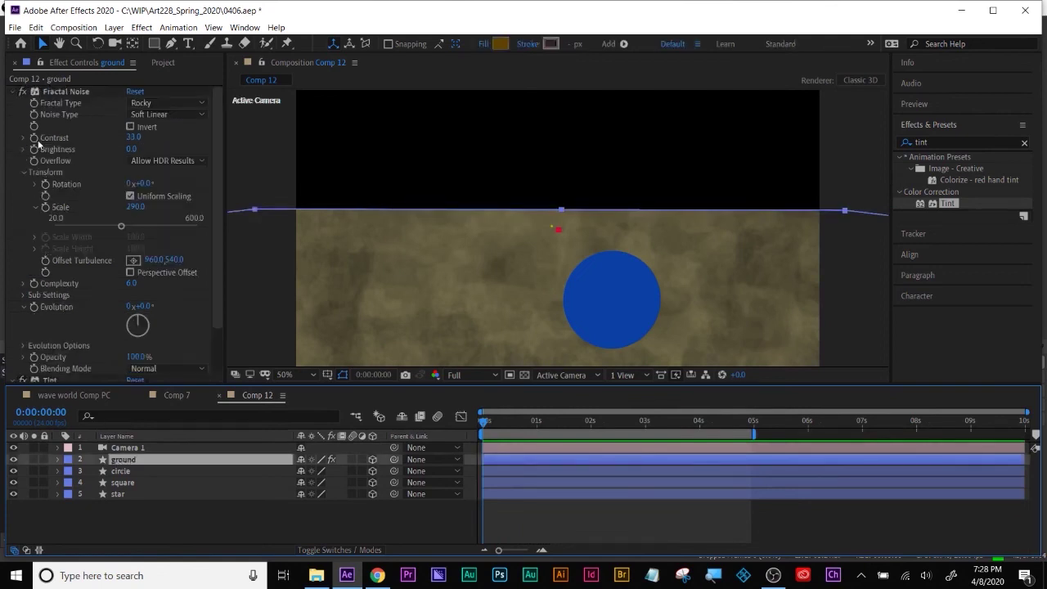
click(23, 92)
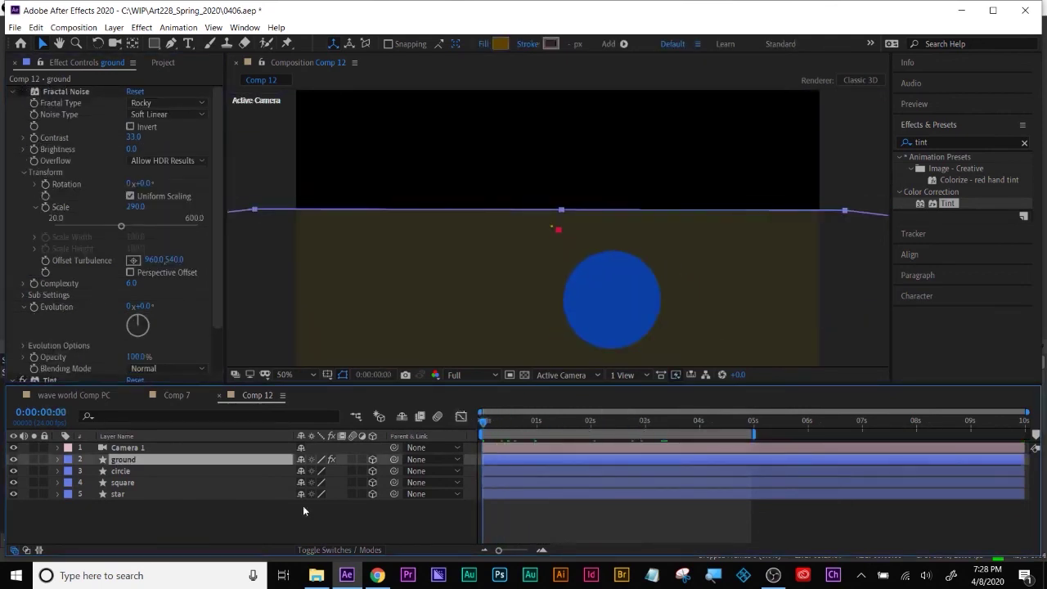
click(226, 520)
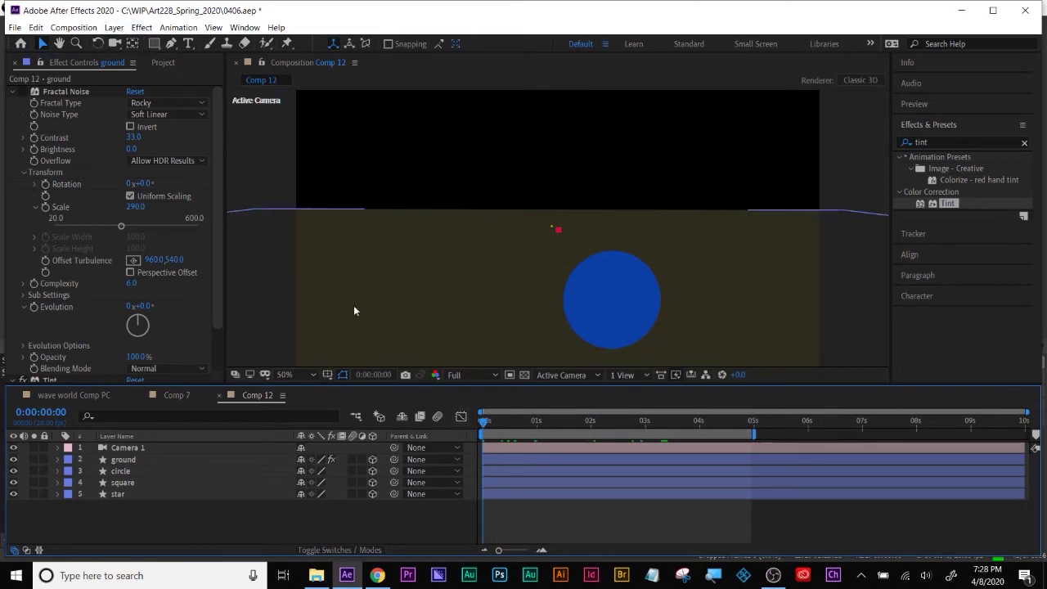
click(163, 62)
drag(40, 316, 139, 460)
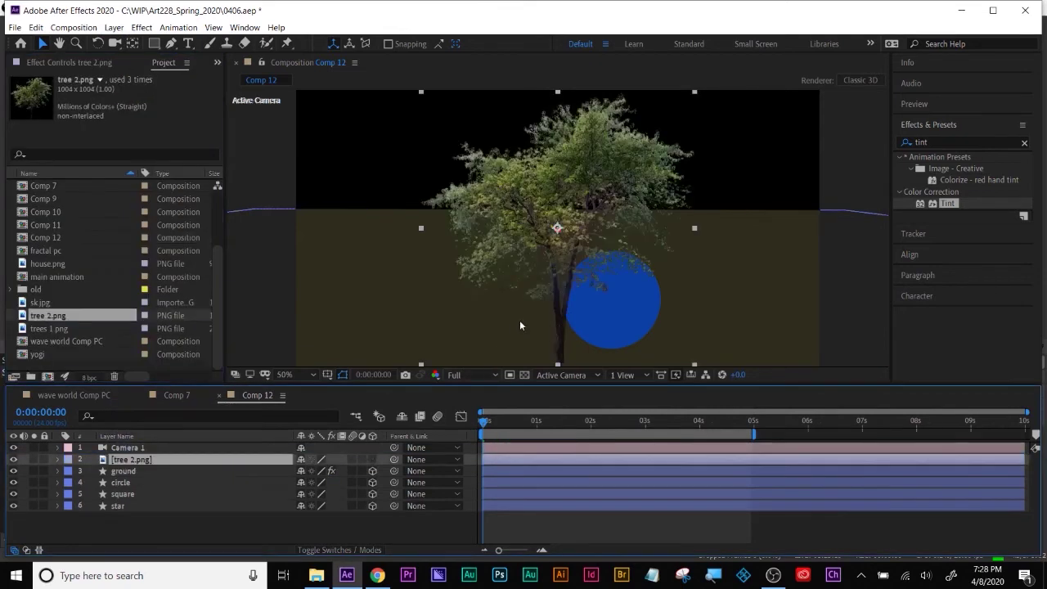
Make tree 2.png a 3D layer and shift it sideways along X
click(372, 459)
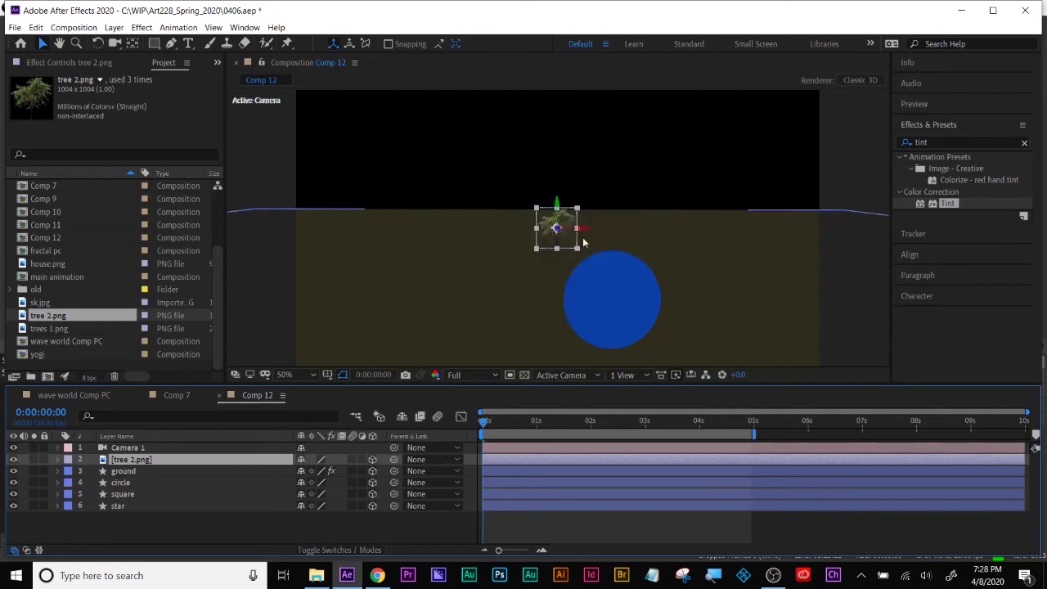
drag(583, 233, 875, 260)
key(s)
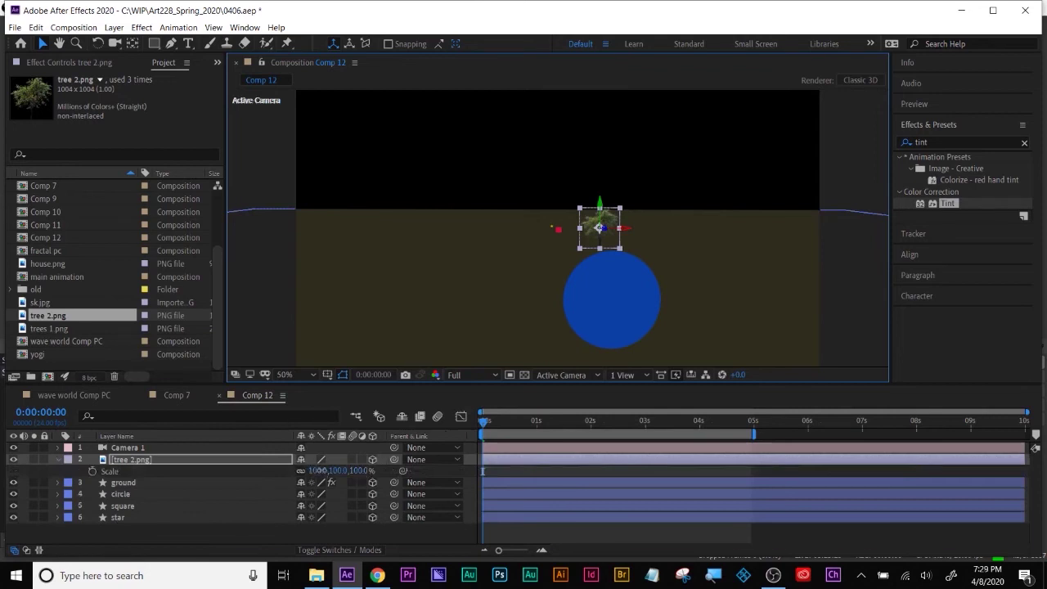
drag(315, 471, 322, 471)
Scale tree 2.png to 121% and add trees 1.png between square and star
click(132, 43)
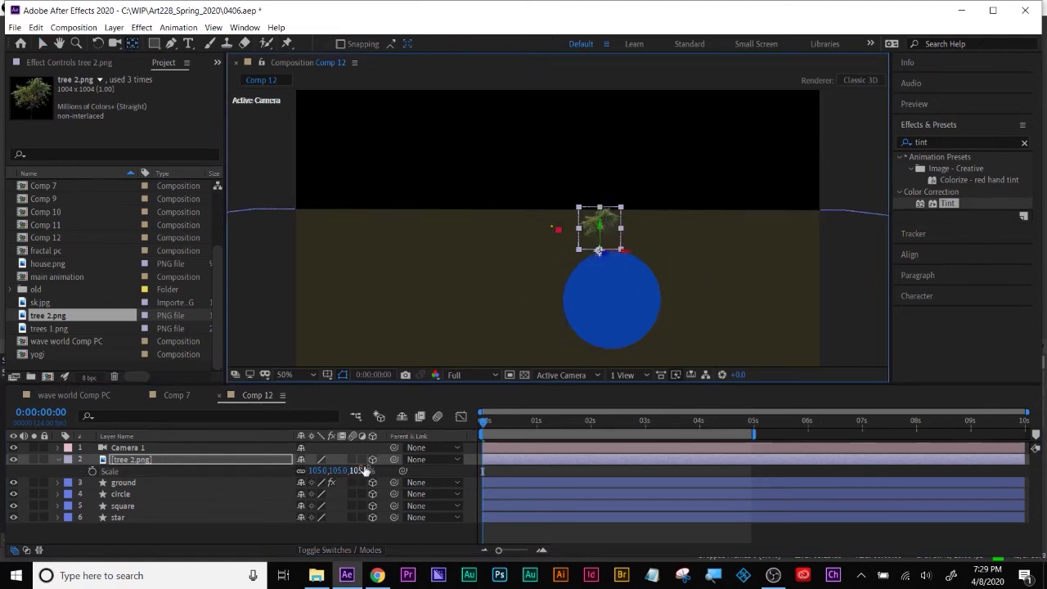
drag(334, 469, 354, 468)
key(p)
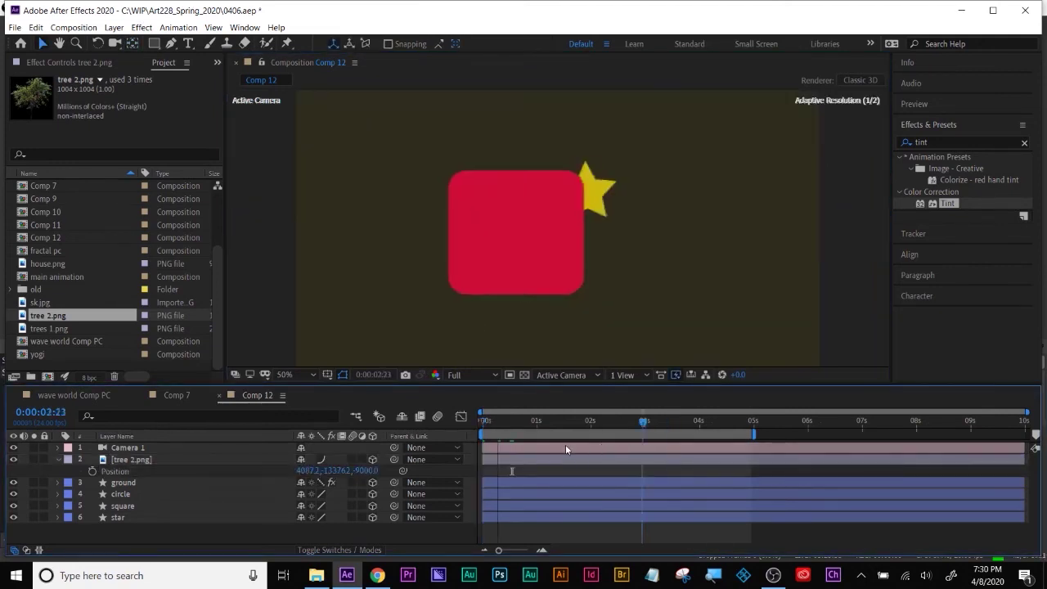
drag(48, 329, 158, 513)
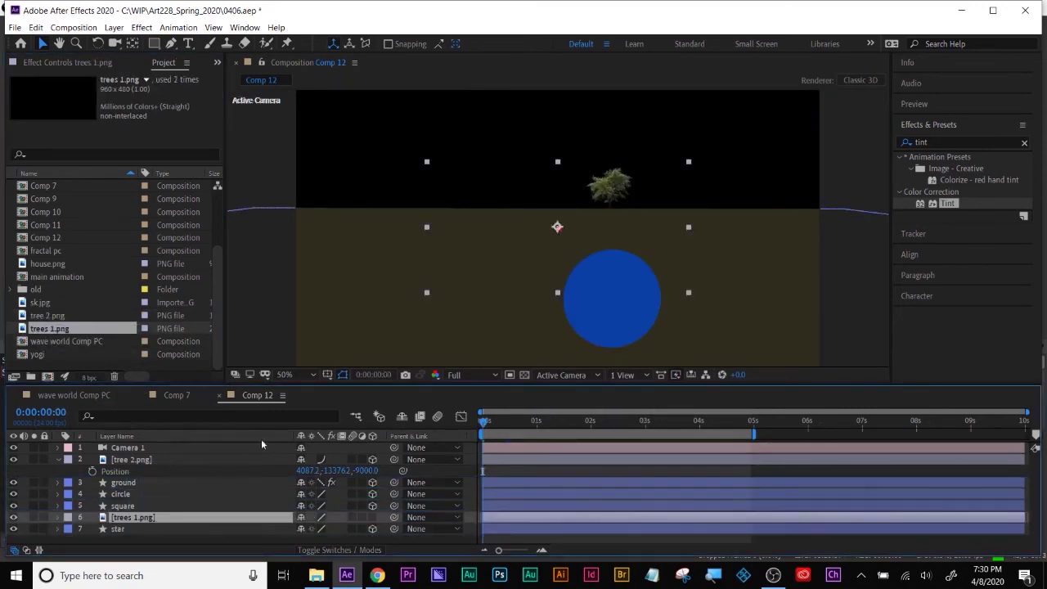
Make trees 1.png 3D and scale it up to about 1301% to fill the background
click(372, 516)
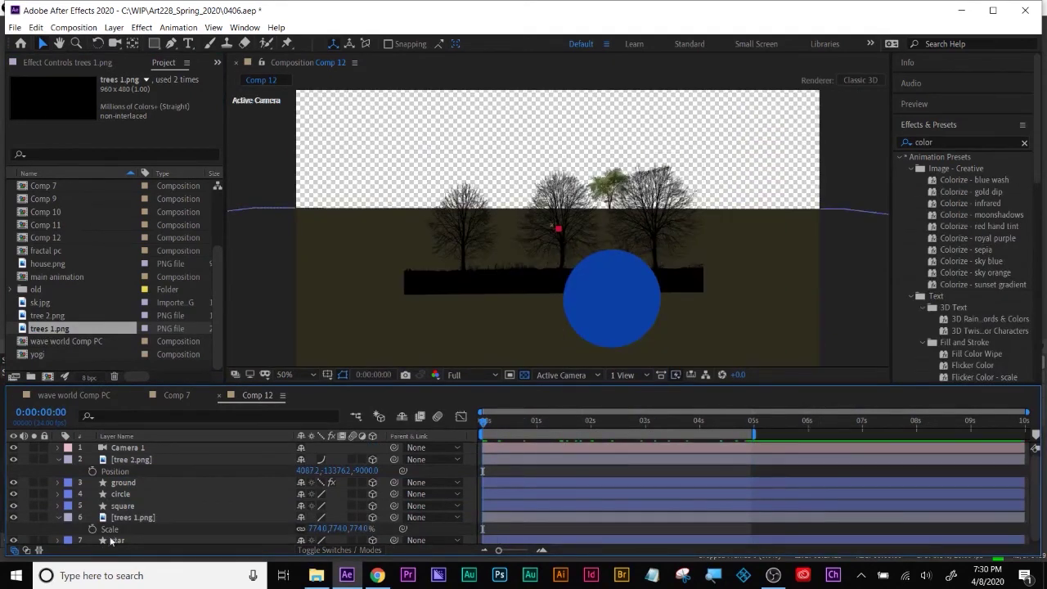
click(138, 518)
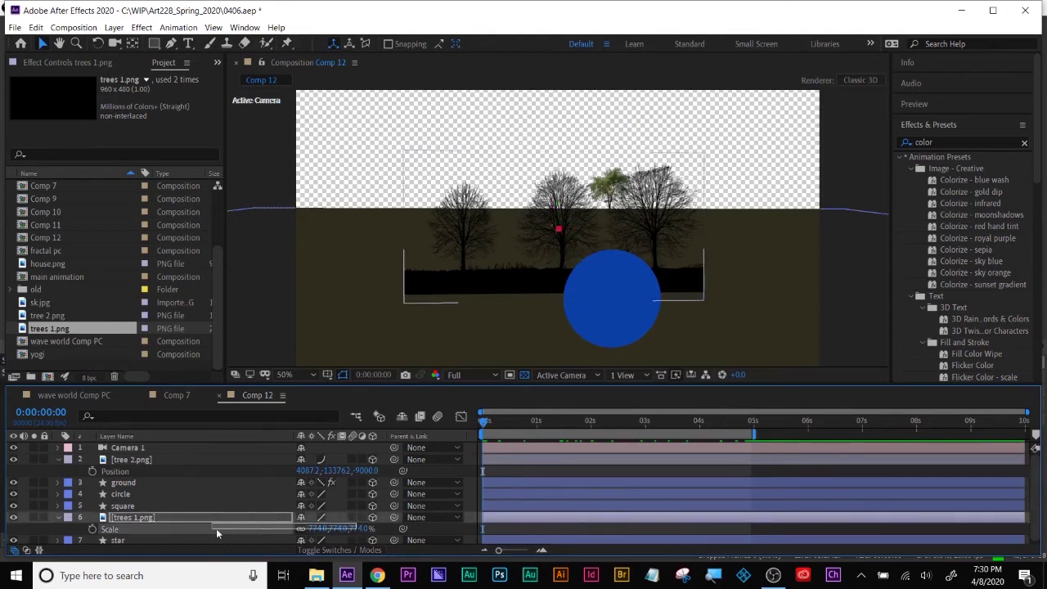
drag(358, 529, 637, 463)
drag(491, 426, 778, 425)
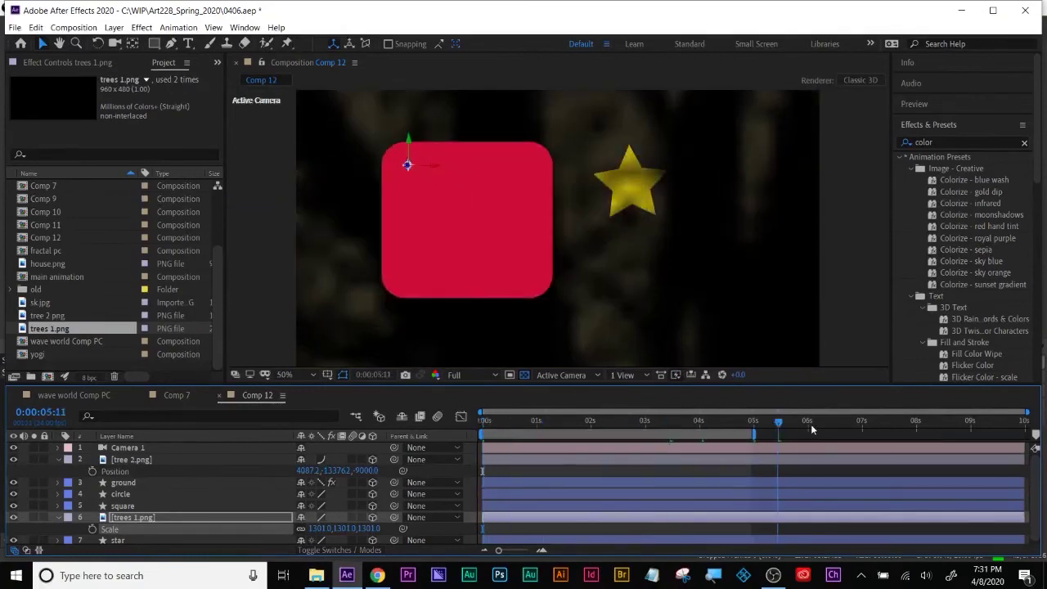
click(746, 425)
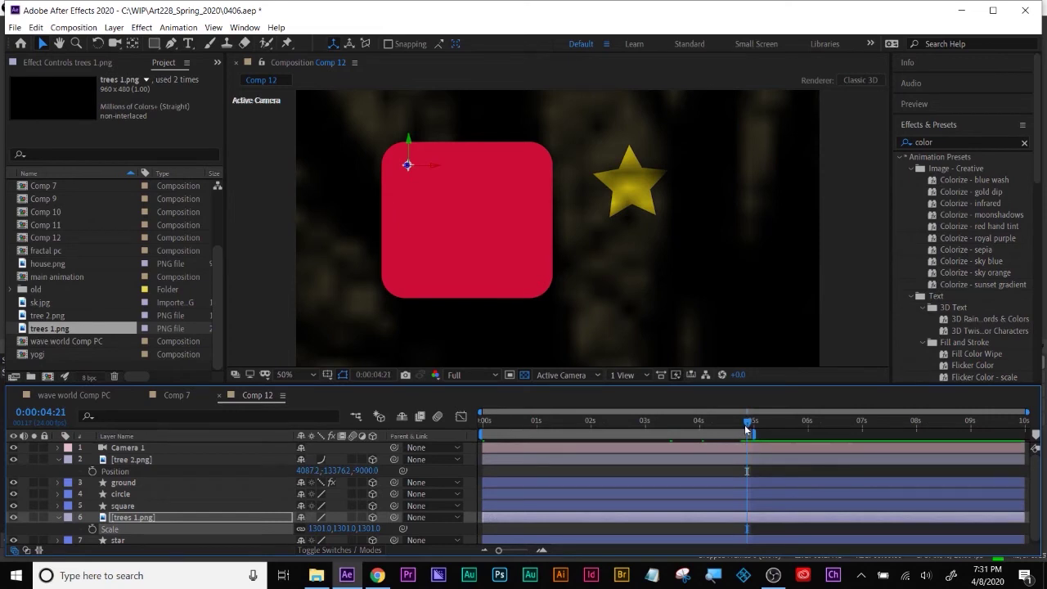
Push trees 1.png back to a Z position of -250000
click(126, 524)
key(p)
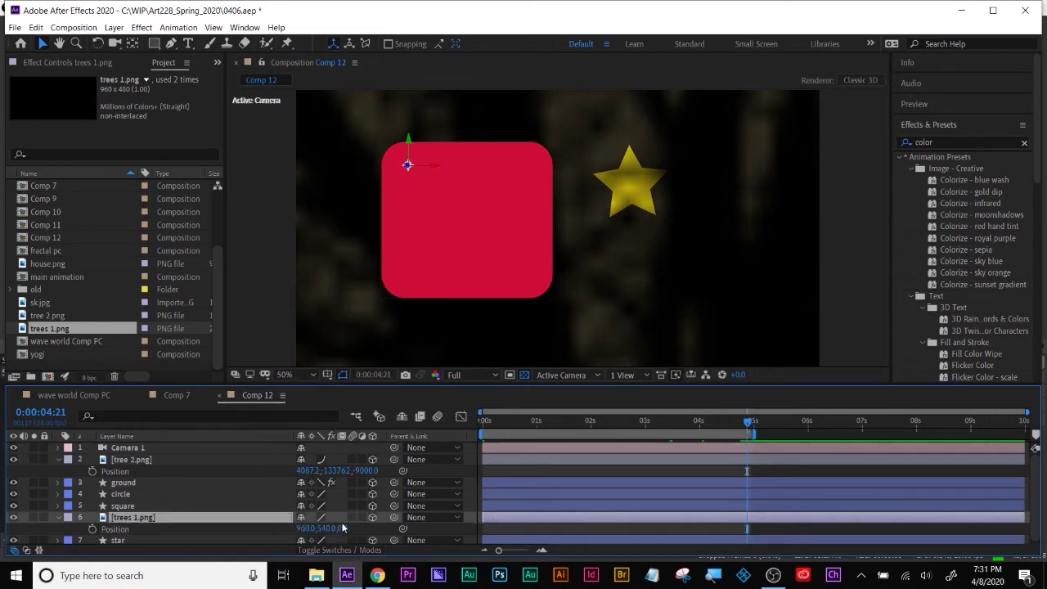
click(342, 529)
text(-250000)
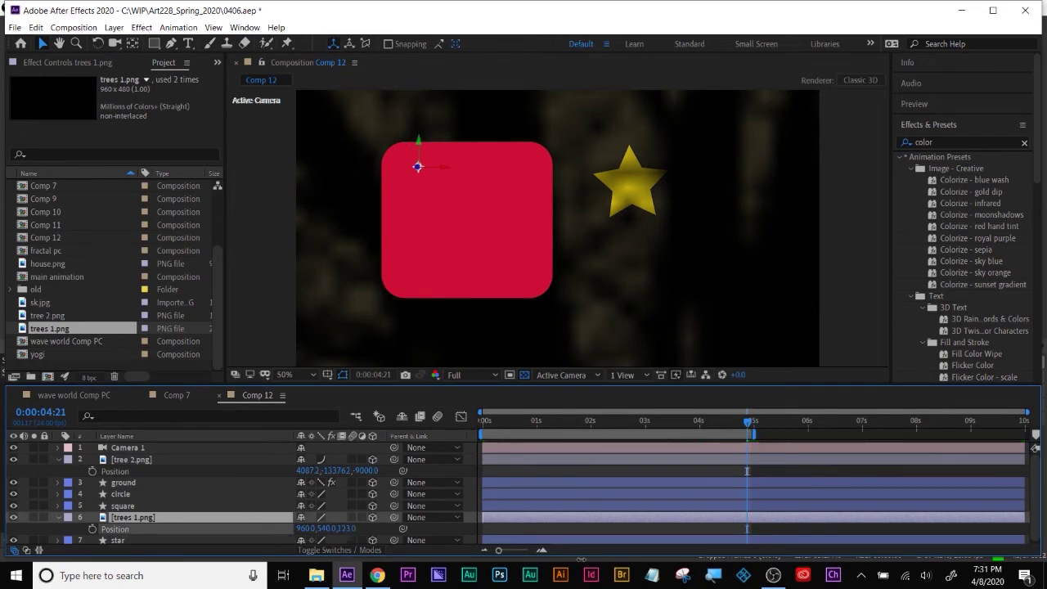
key(Return)
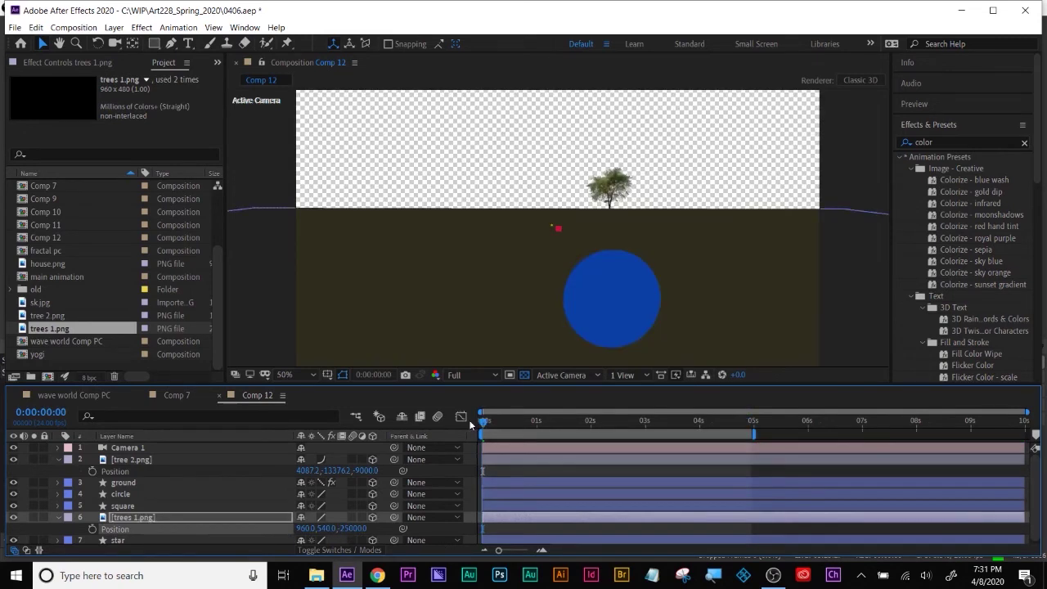
key(Home)
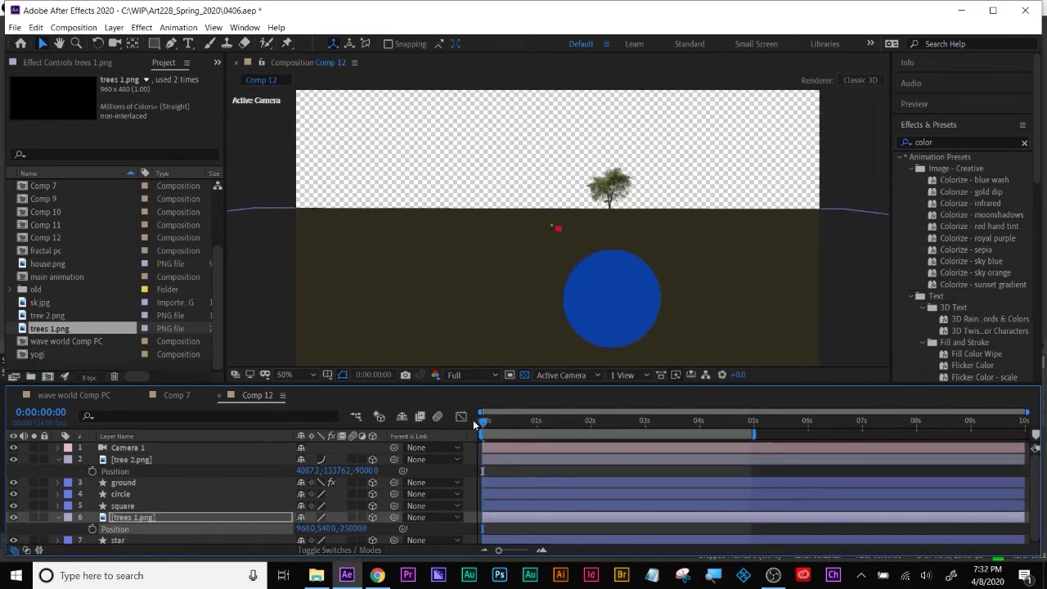
click(582, 446)
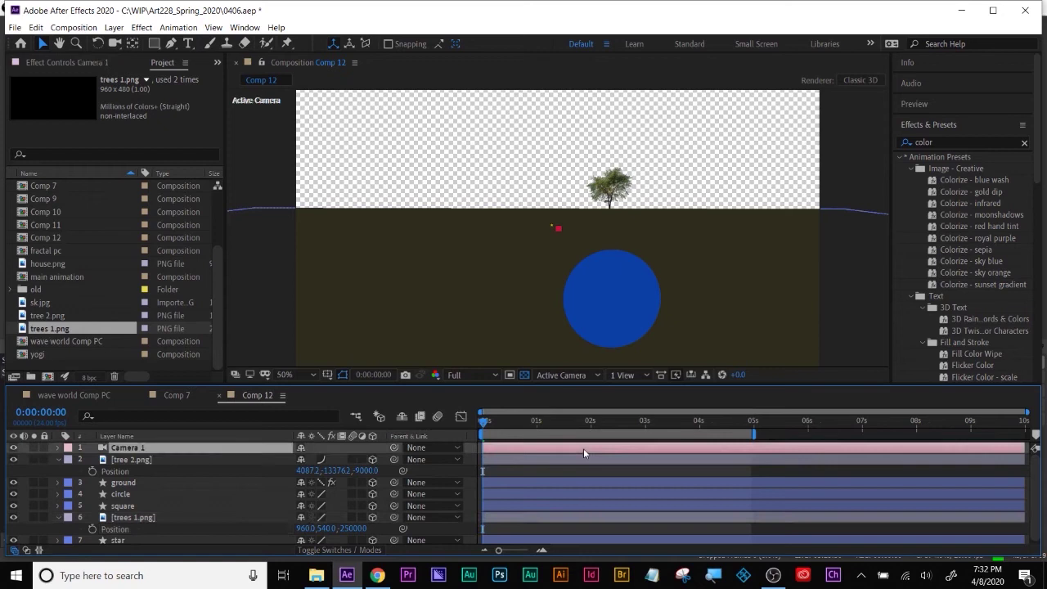
Reveal Camera 1's keyframes and scrub through the camera move to about 5 seconds
key(u)
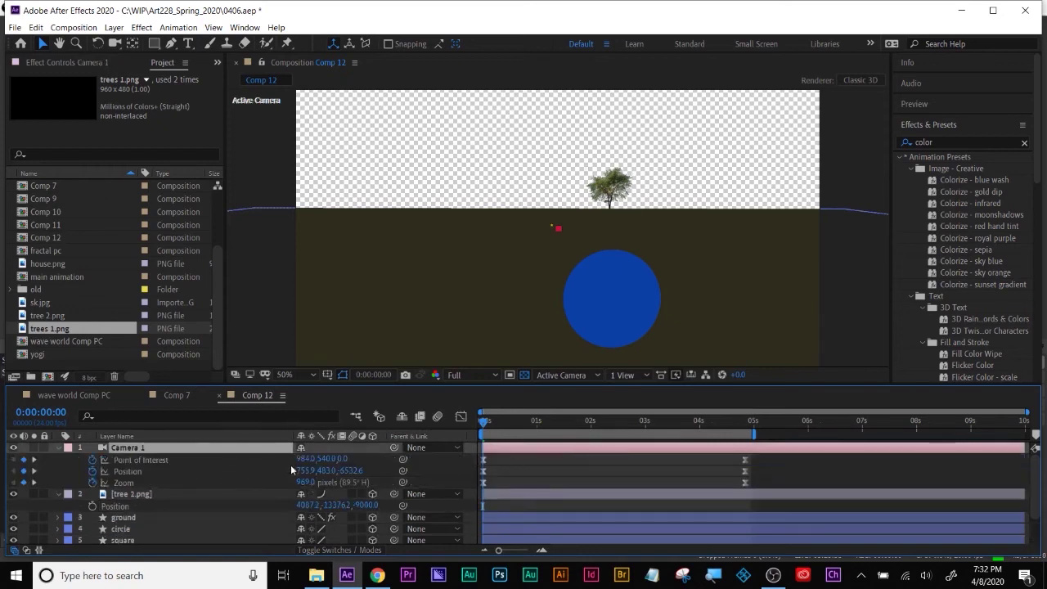
click(498, 420)
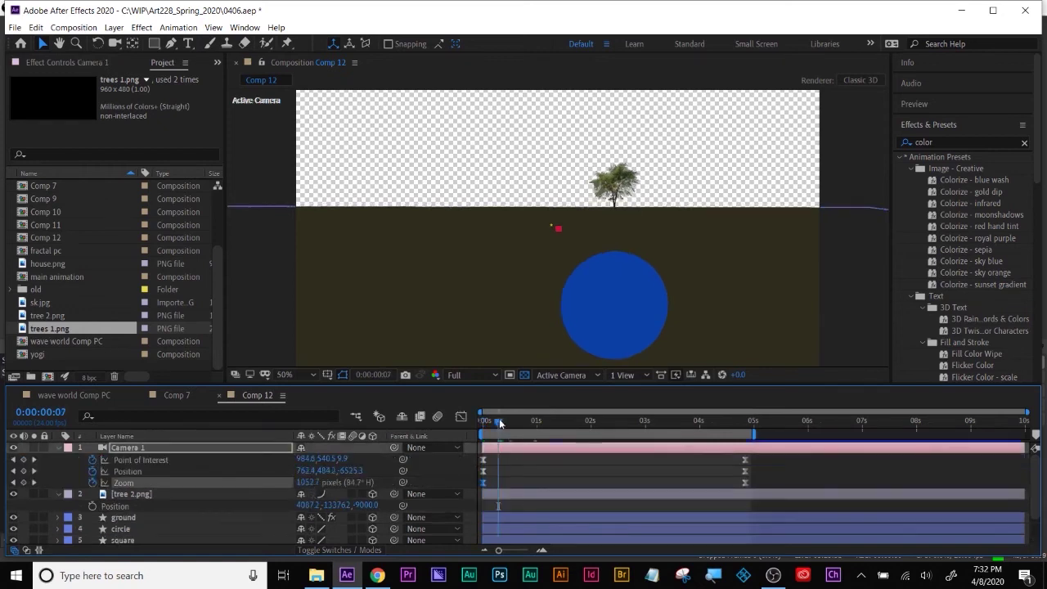
click(611, 298)
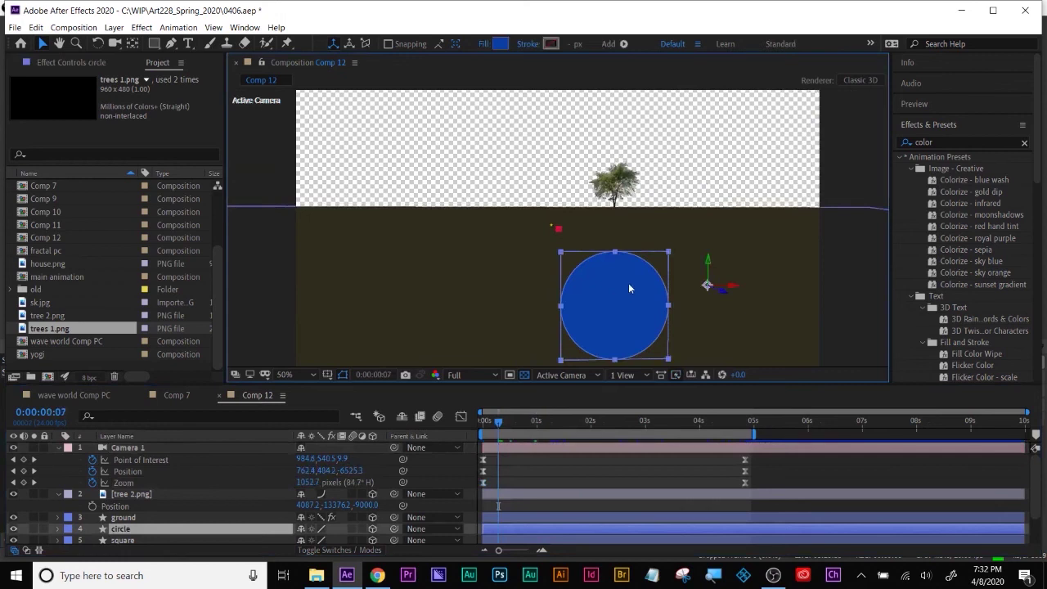
click(620, 185)
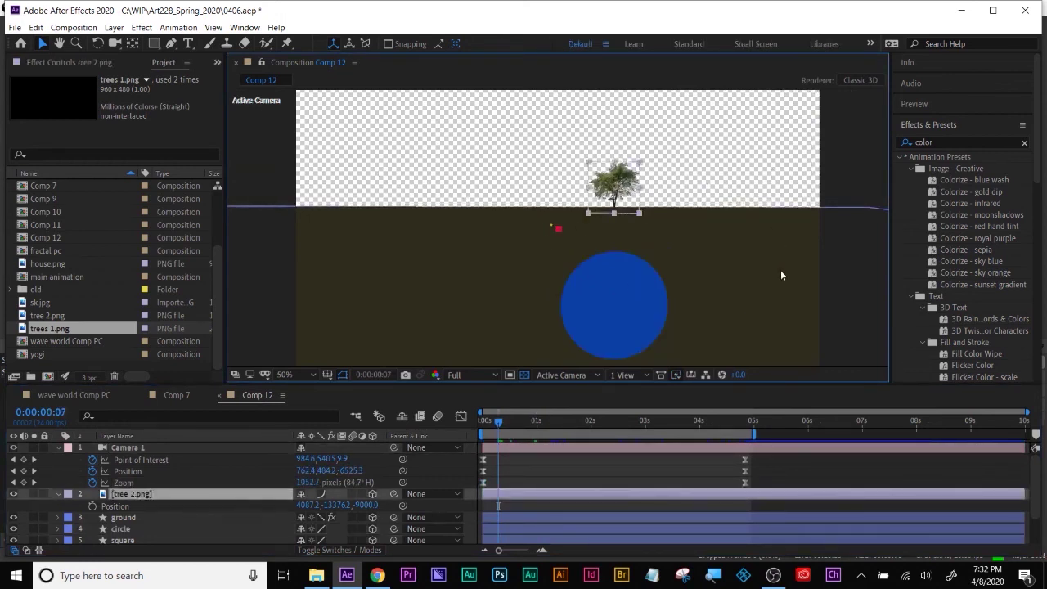
drag(498, 420, 586, 428)
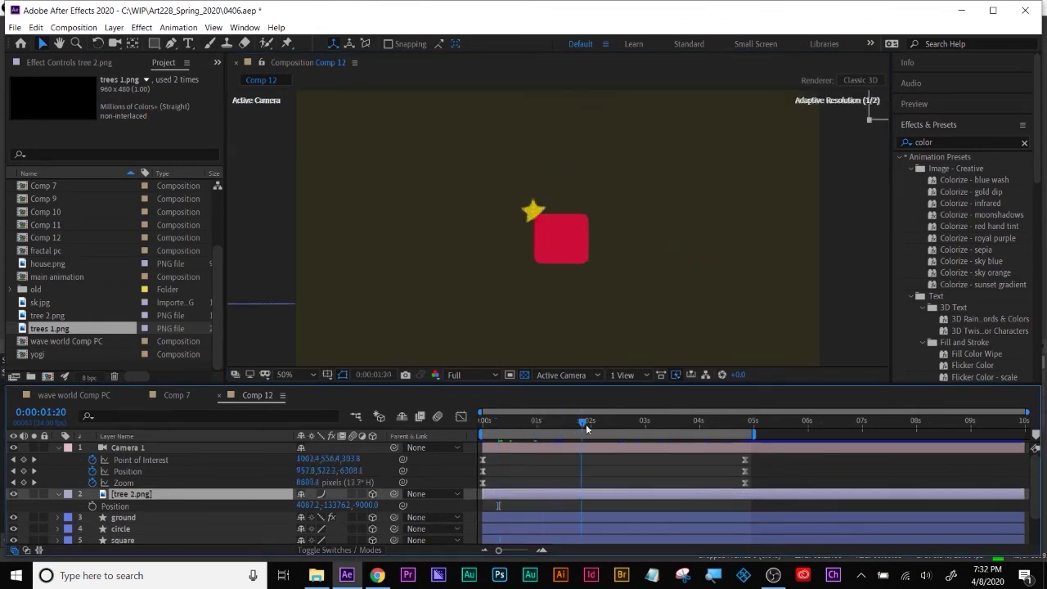
key(Home)
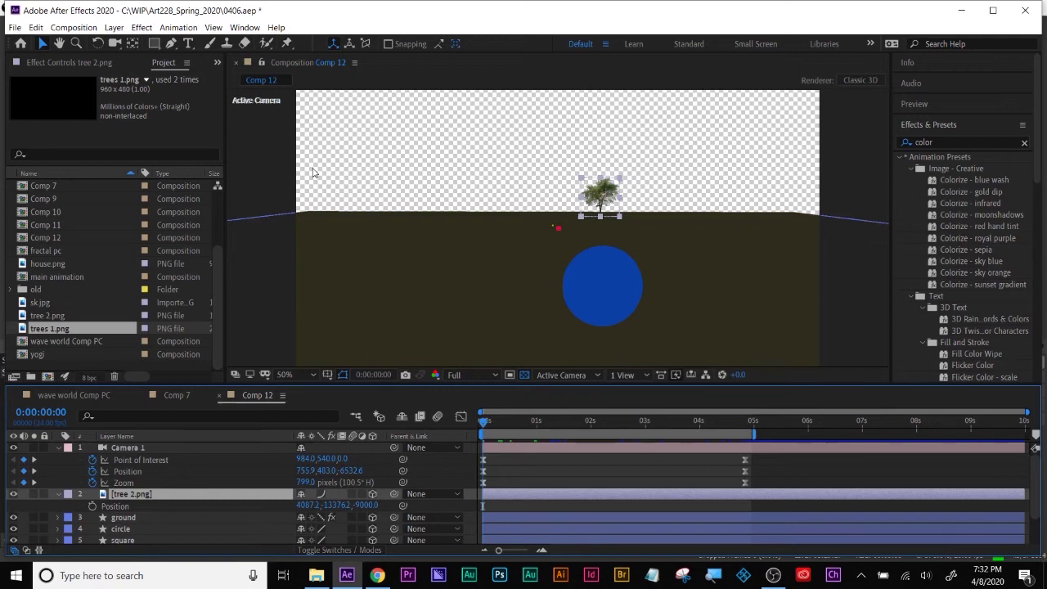
drag(503, 427, 752, 421)
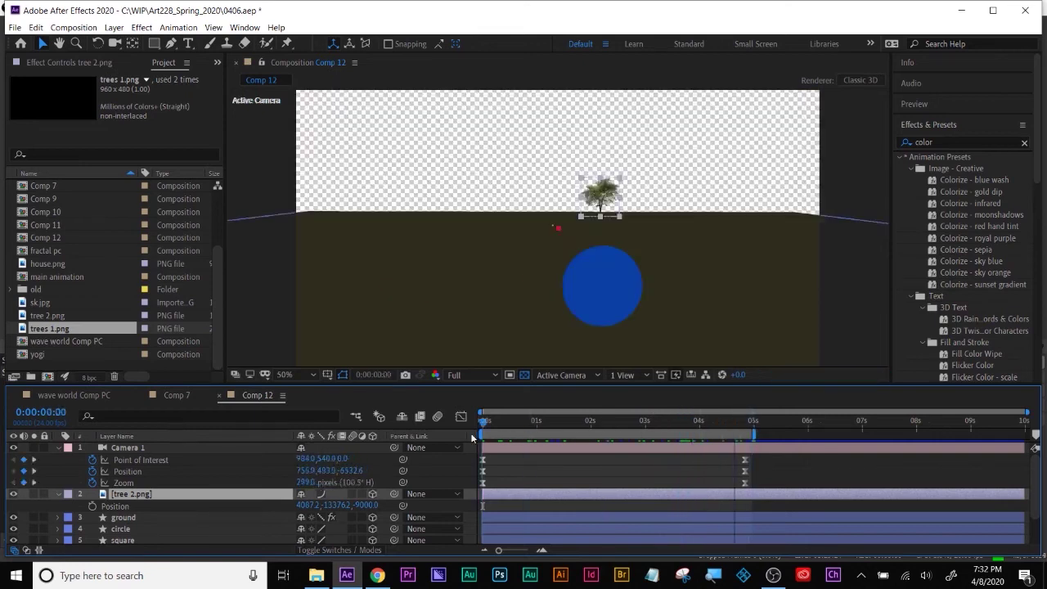
click(653, 471)
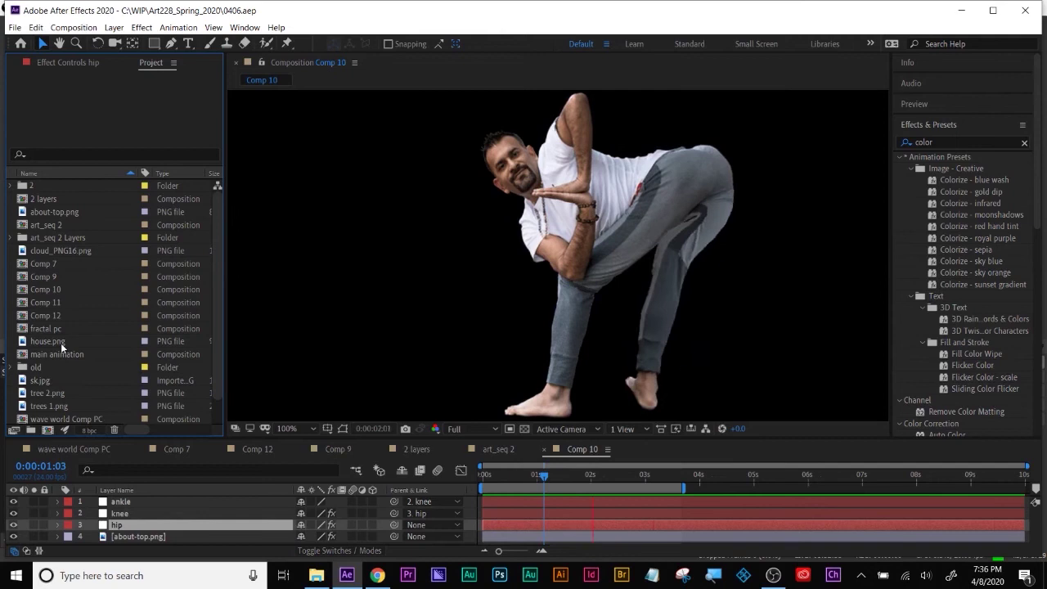
Apply the Bulge effect to the about-top.png layer
click(135, 536)
click(960, 142)
text(bulge)
click(937, 168)
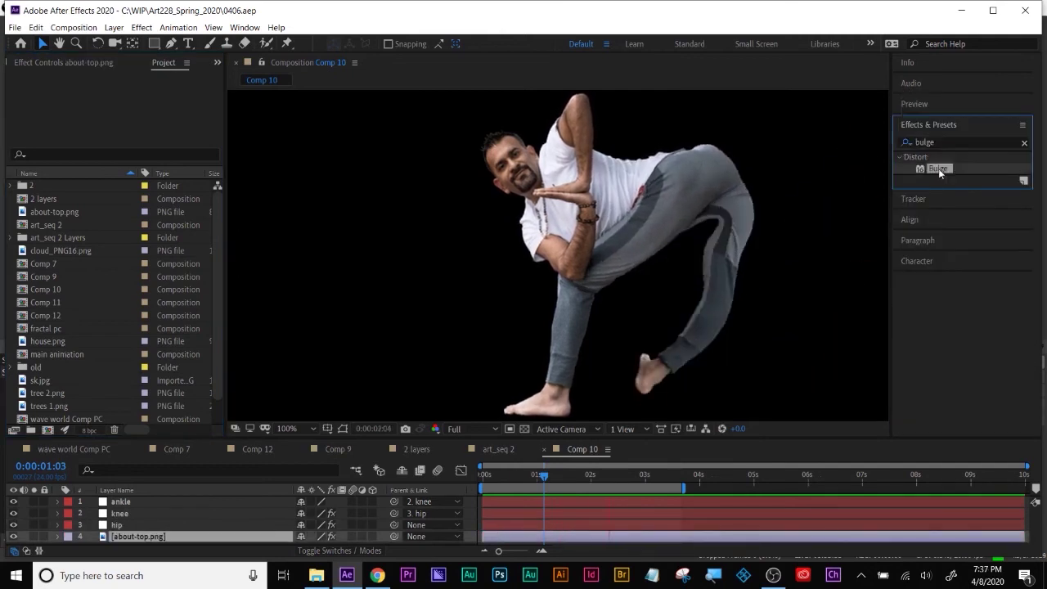
drag(938, 169, 598, 538)
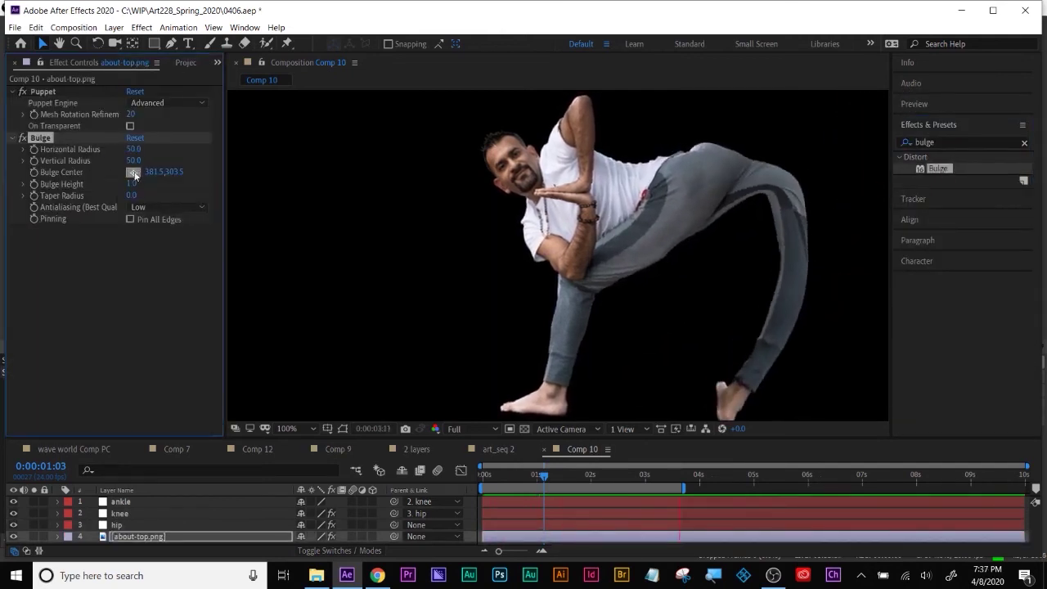
Centre the bulge on the dancer's head and bring up the Import File dialog
click(511, 155)
drag(134, 149, 146, 178)
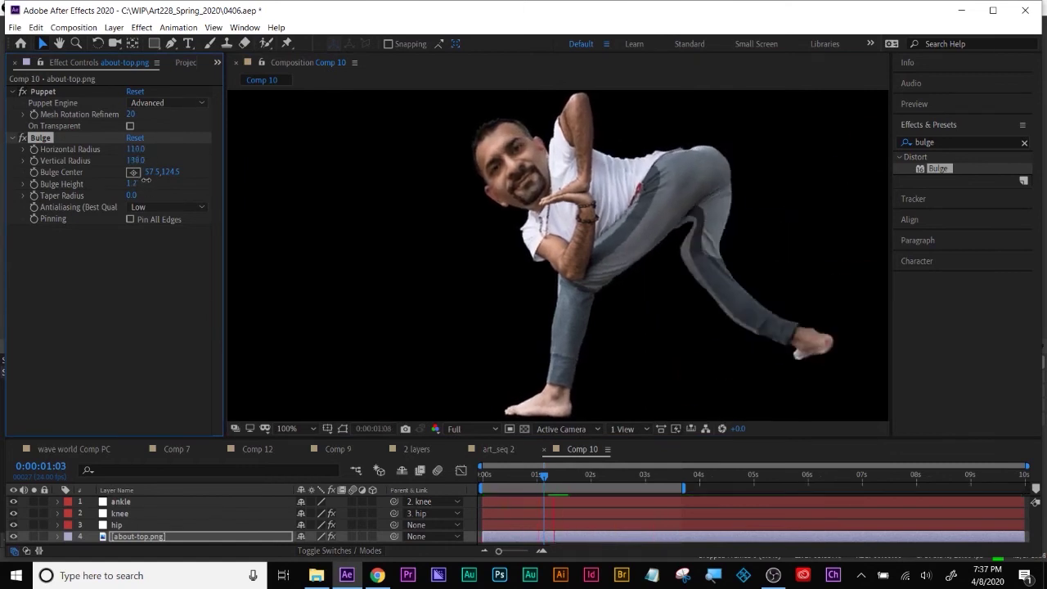
key(ctrl+i)
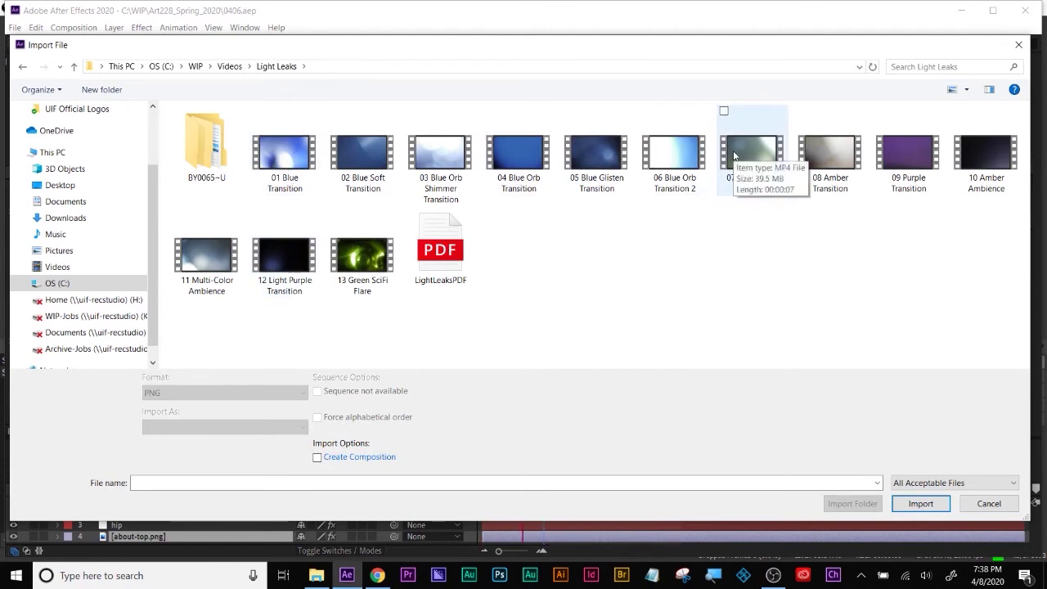
Import the green-screen fire clip and add it to Comp 10
double_click(993, 148)
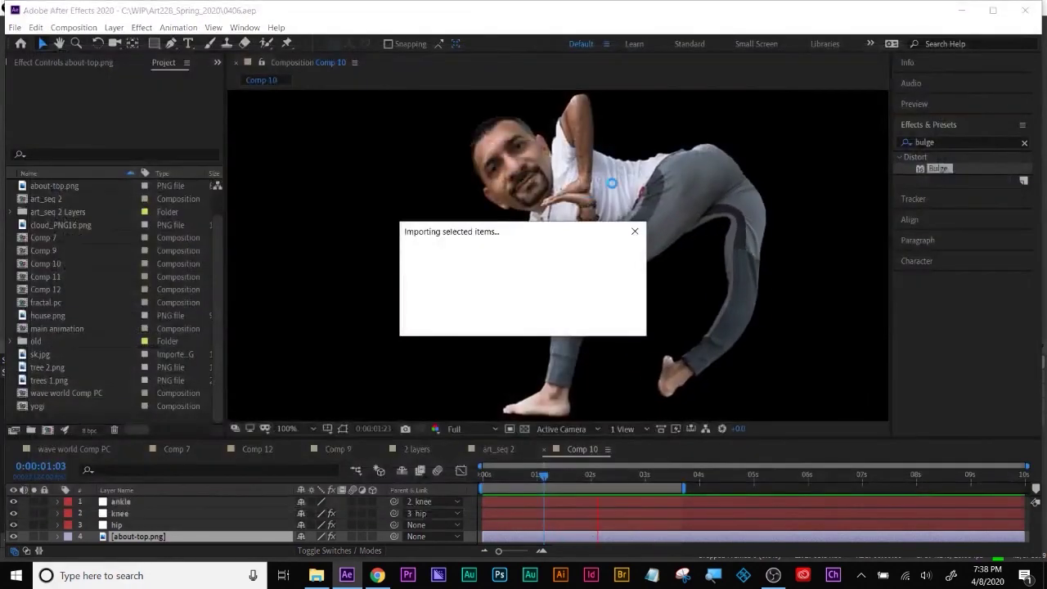
drag(64, 190, 174, 539)
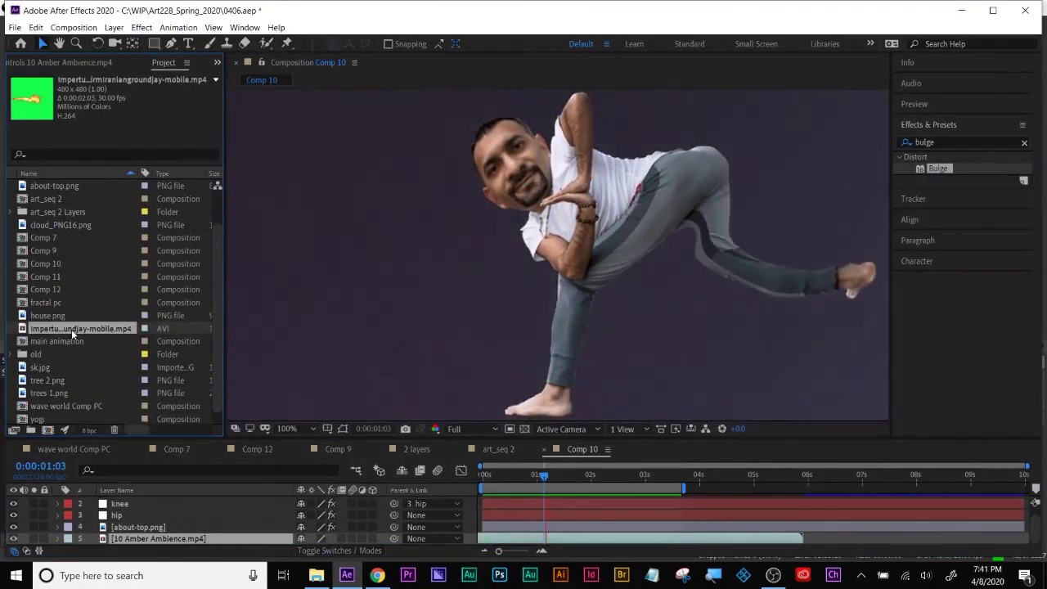
drag(71, 328, 488, 242)
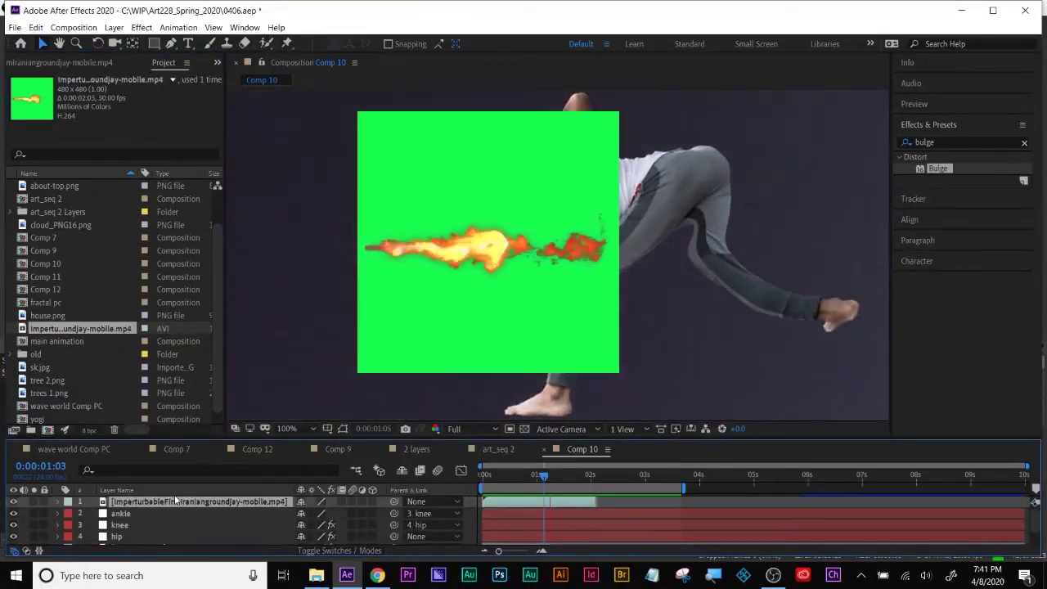
Apply Keylight to the fire clip, sampling the green background as Screen Colour
click(957, 142)
text(keyl)
click(560, 513)
click(558, 502)
double_click(951, 203)
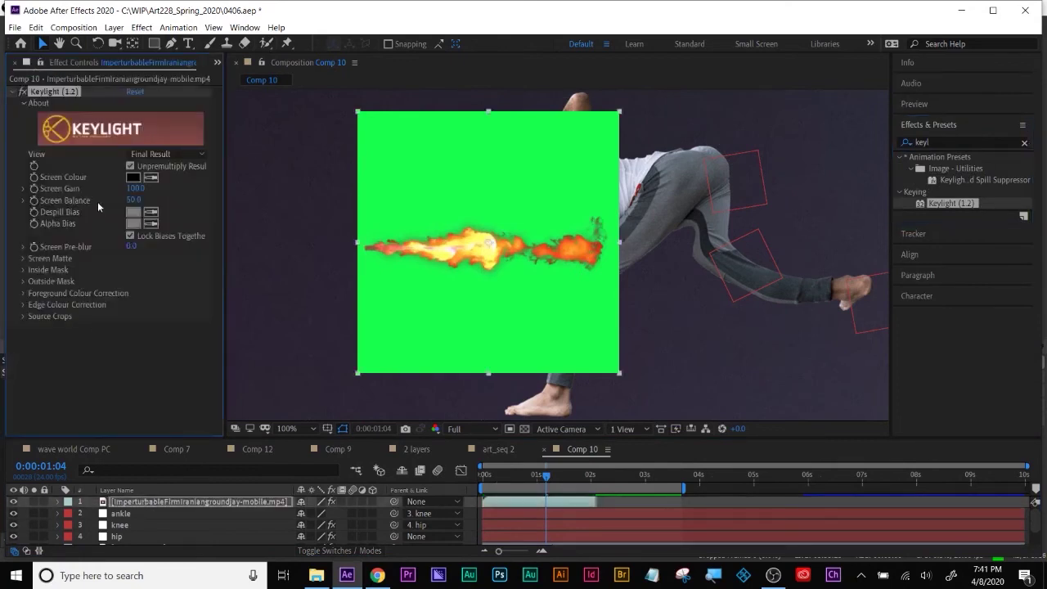
click(151, 178)
click(460, 191)
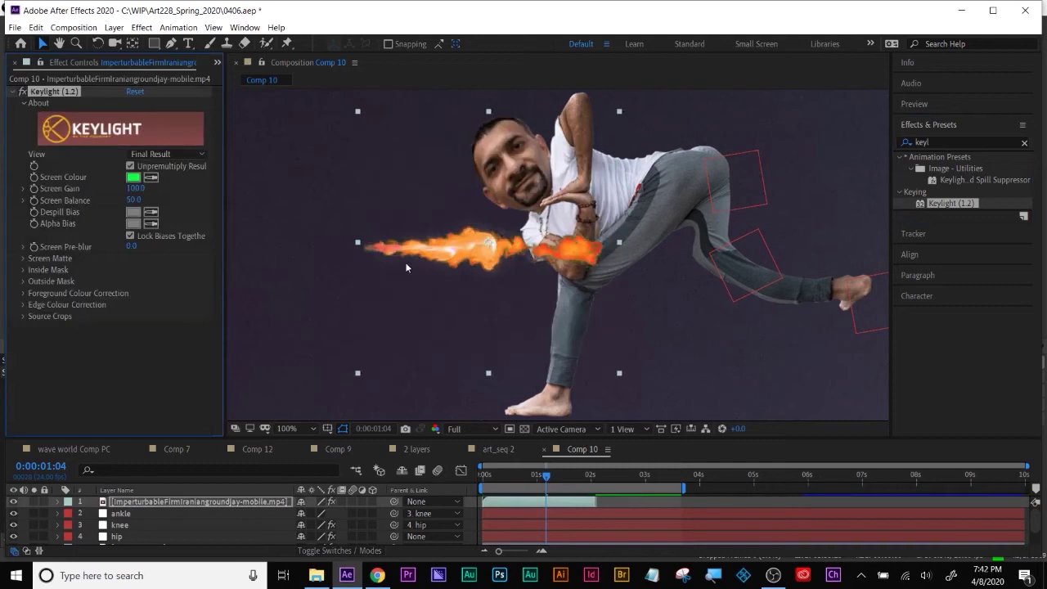
Rotate the fire clip upward, move it to the man's mouth, and preview from the start
click(525, 500)
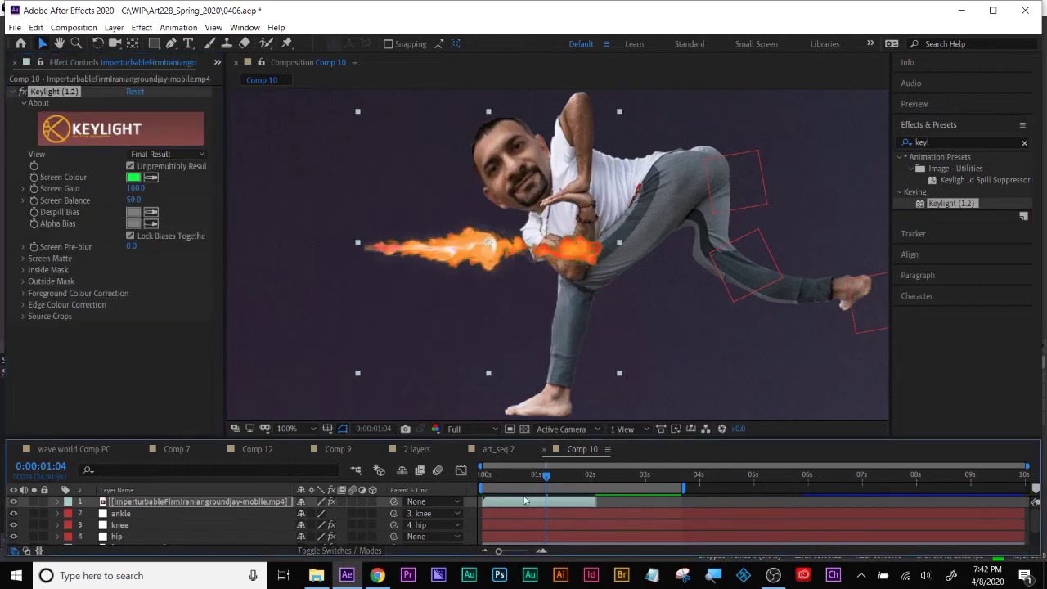
key(r)
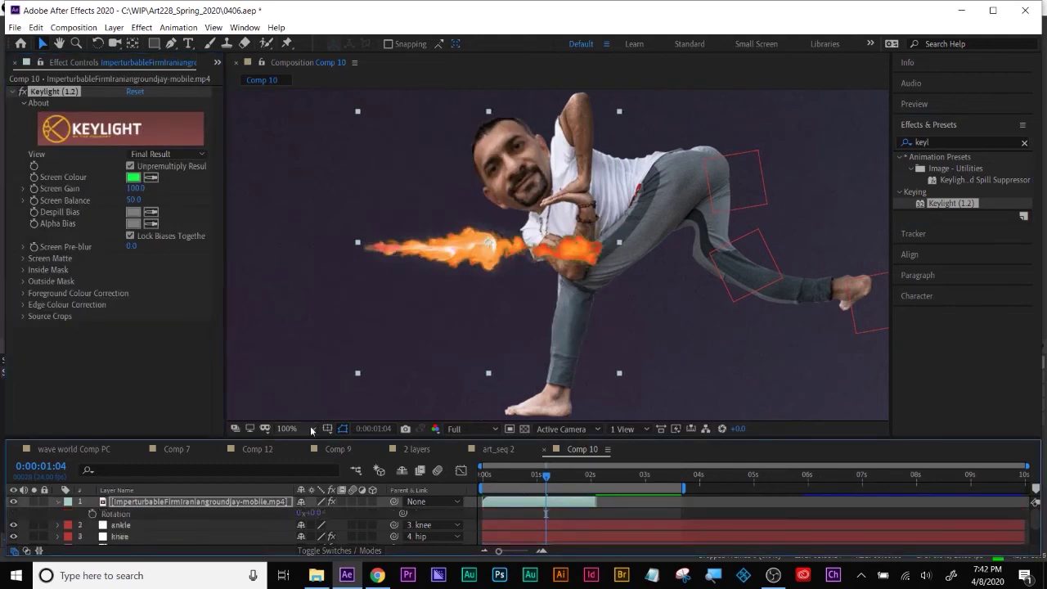
drag(300, 517, 372, 500)
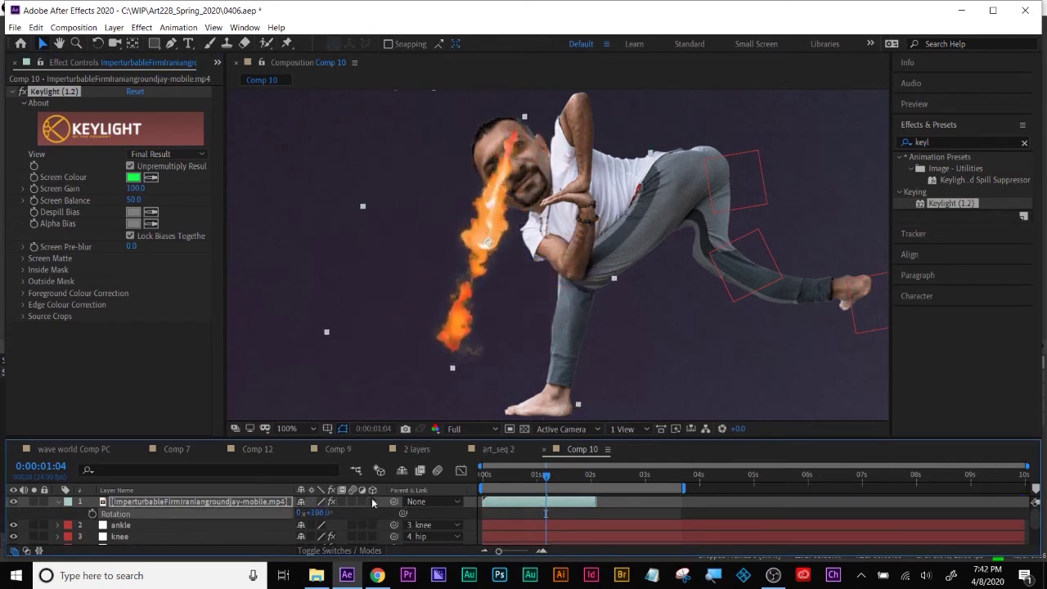
click(518, 141)
click(42, 44)
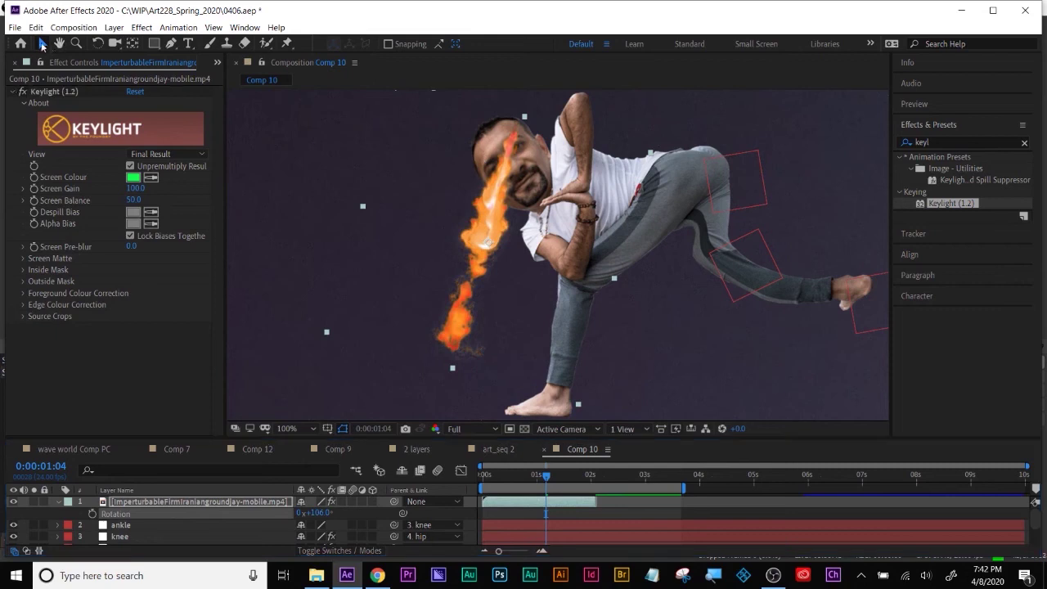
drag(506, 175, 502, 226)
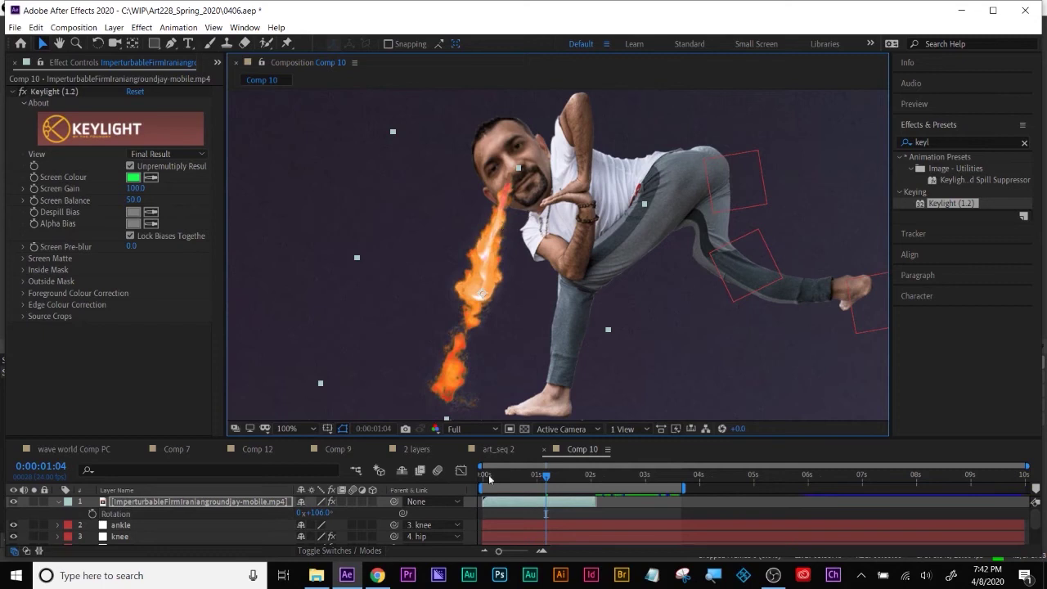
drag(546, 478, 468, 496)
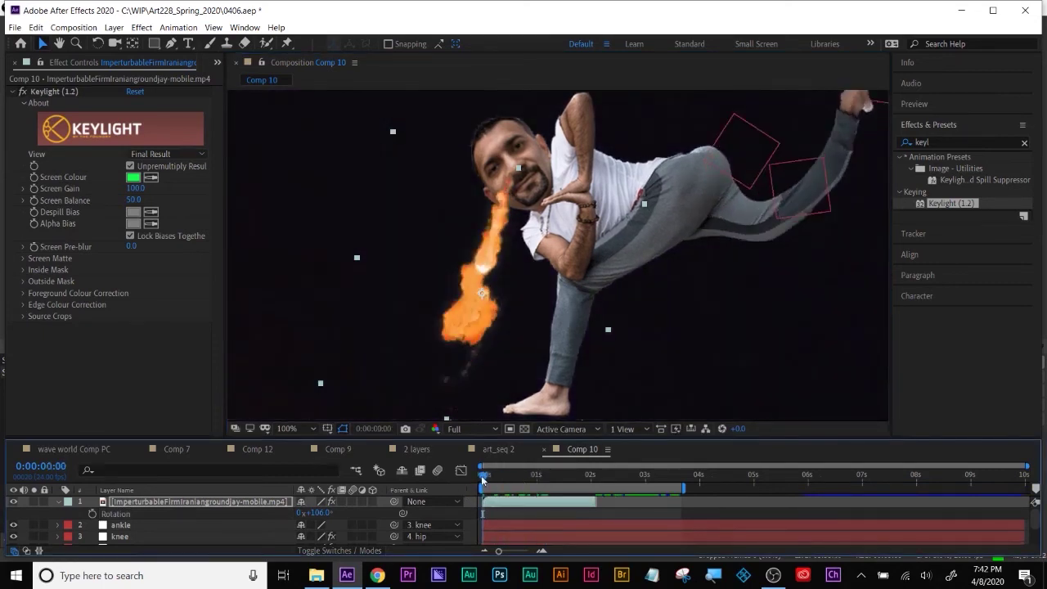
key(space)
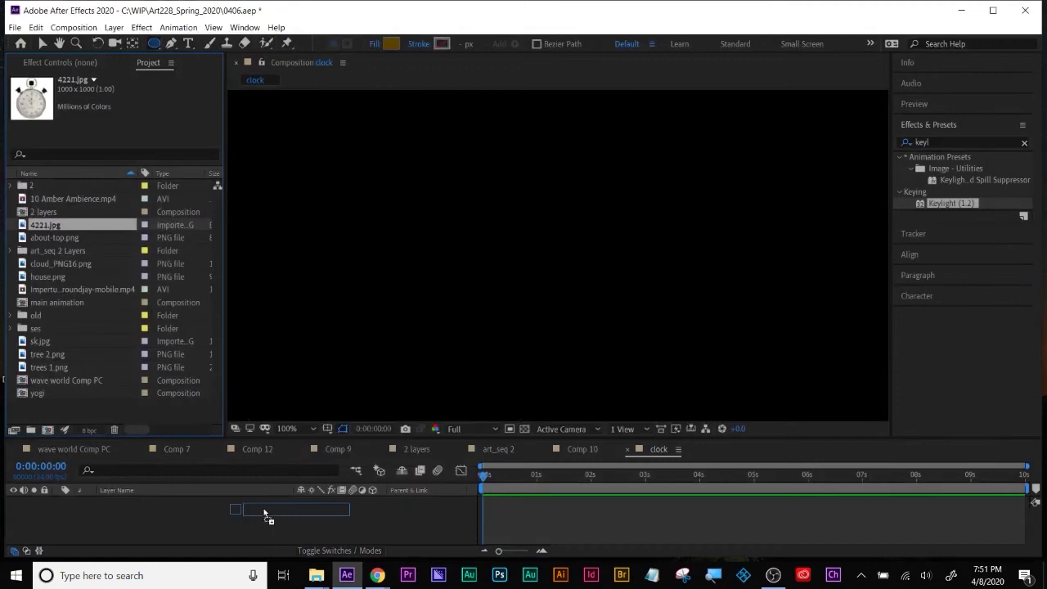
Place 4221.jpg in the clock timeline and fit the viewer to the stopwatch image
drag(263, 508, 263, 508)
key(comma)
key(comma)
key(period)
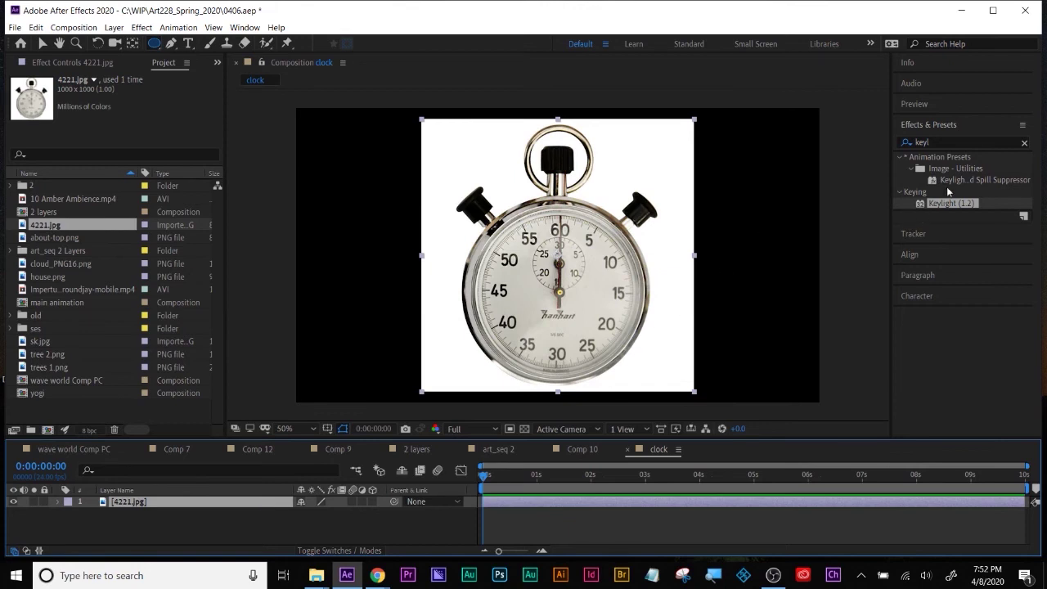
click(950, 149)
click(937, 142)
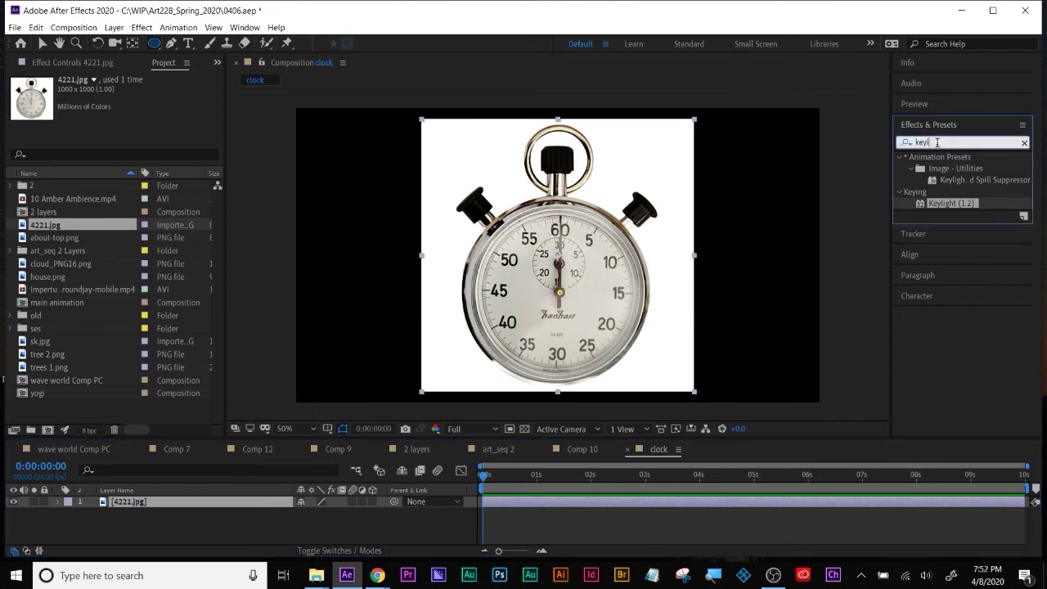
Apply Luma Key to 4221.jpg with Key Out Brighter, threshold 239, and feathered edges
text(luma)
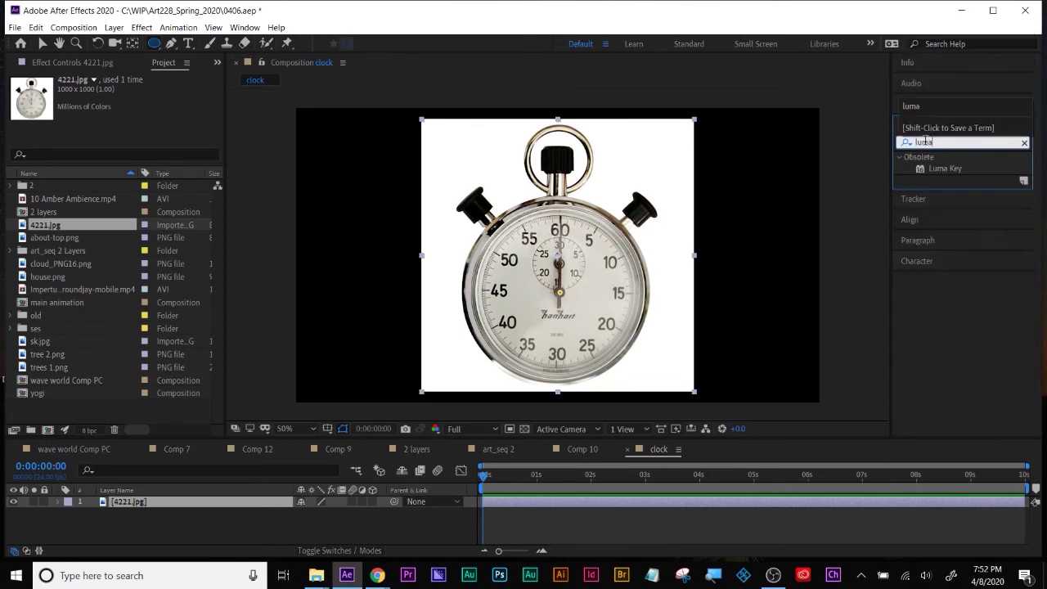
drag(938, 174, 593, 505)
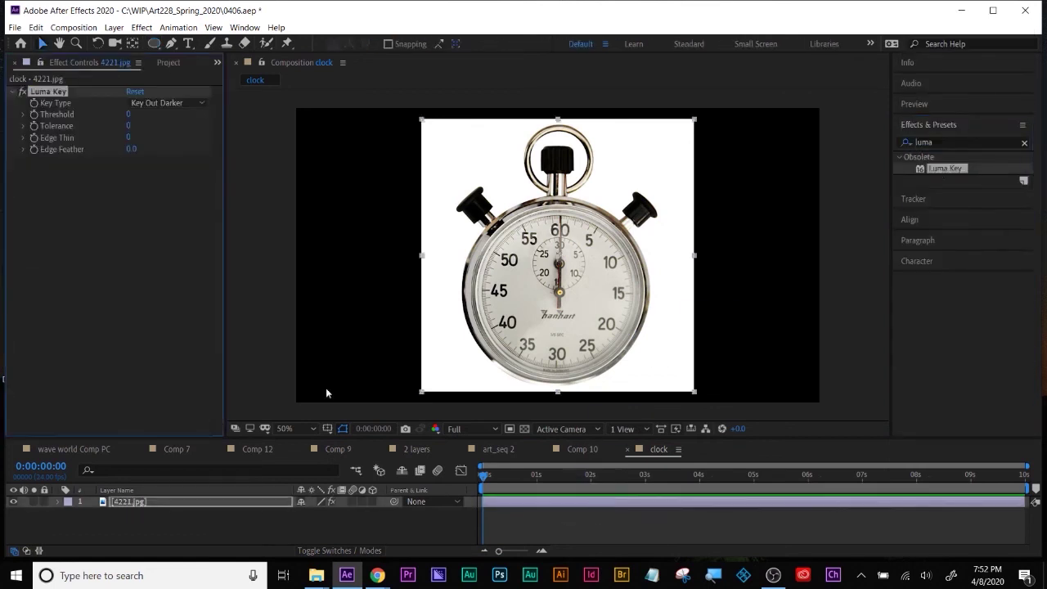
click(168, 104)
click(164, 114)
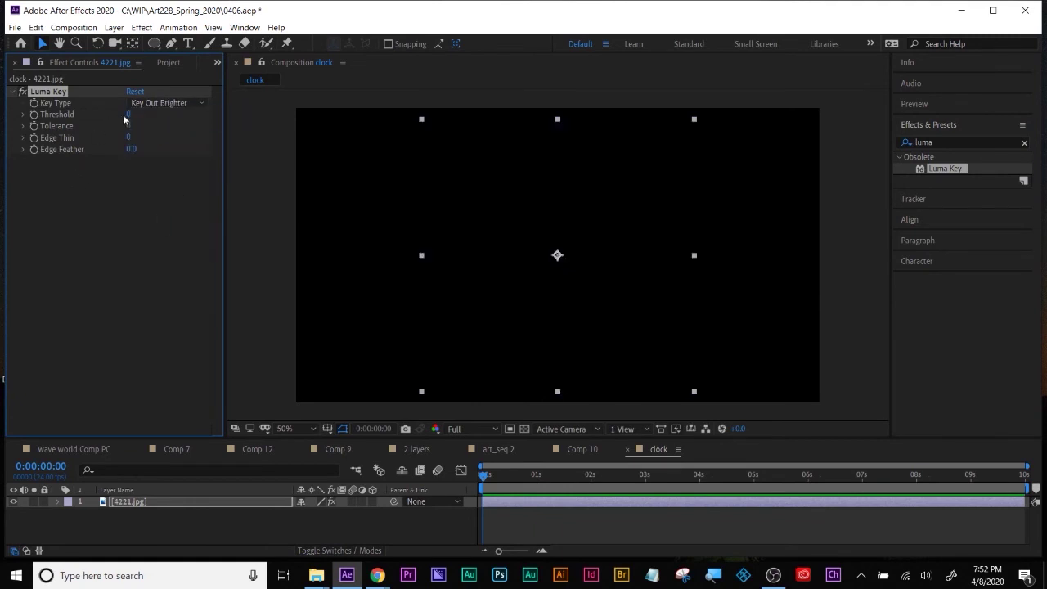
drag(139, 110, 289, 106)
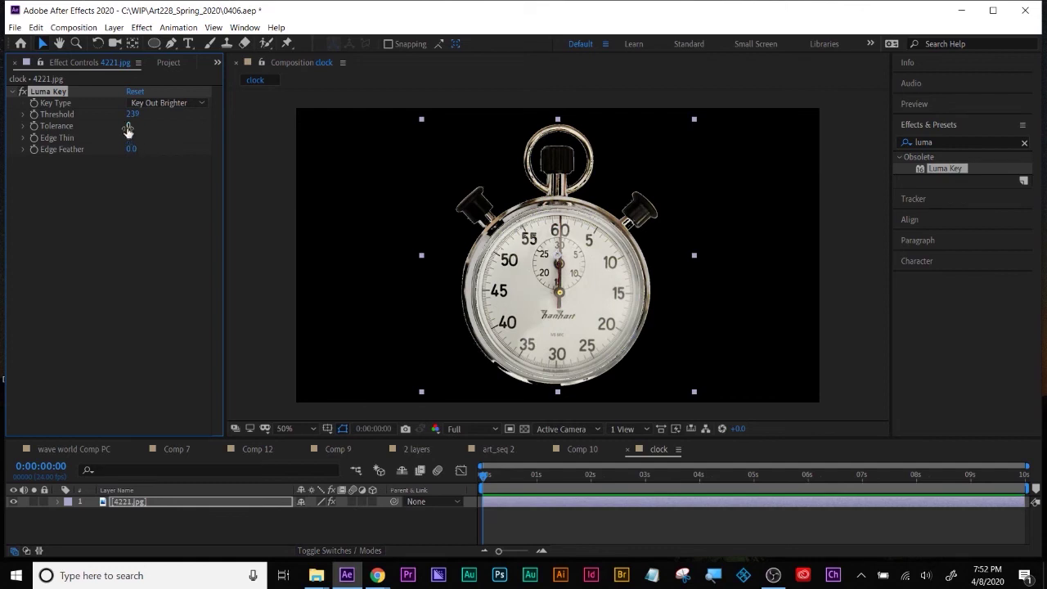
mouse_move(130, 149)
mouse_down()
mouse_move(186, 141)
mouse_move(133, 136)
mouse_up()
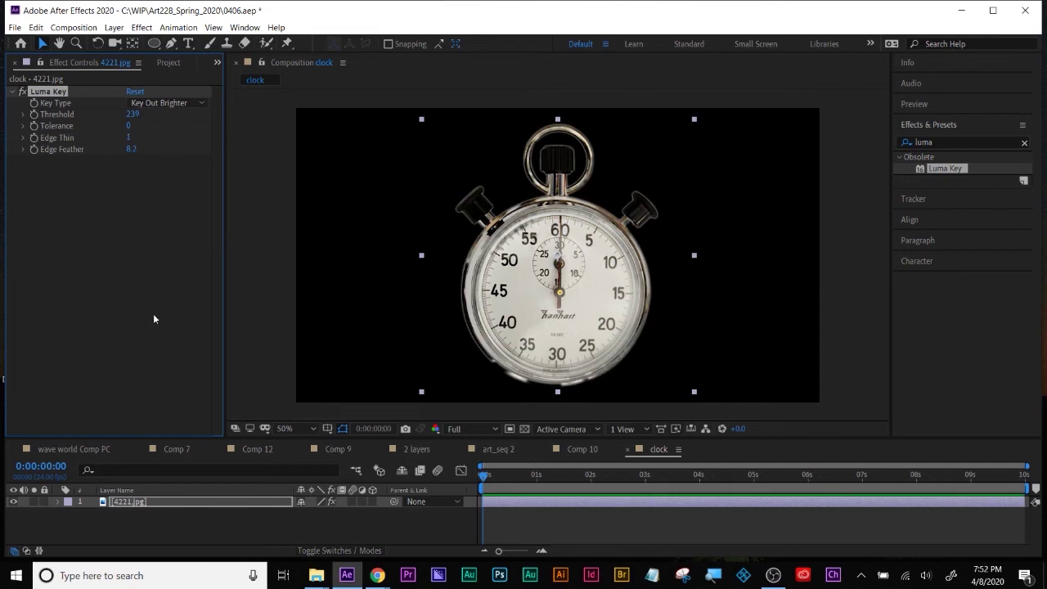
Check the key against the transparency grid, show the stopwatch's Position, and clear the effect search
click(525, 428)
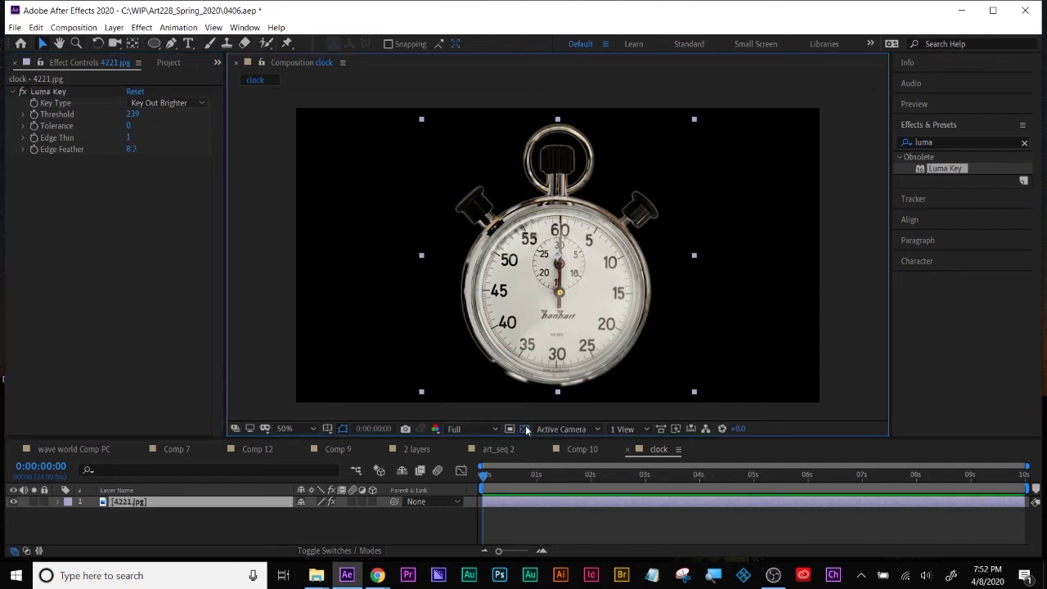
click(525, 428)
click(140, 509)
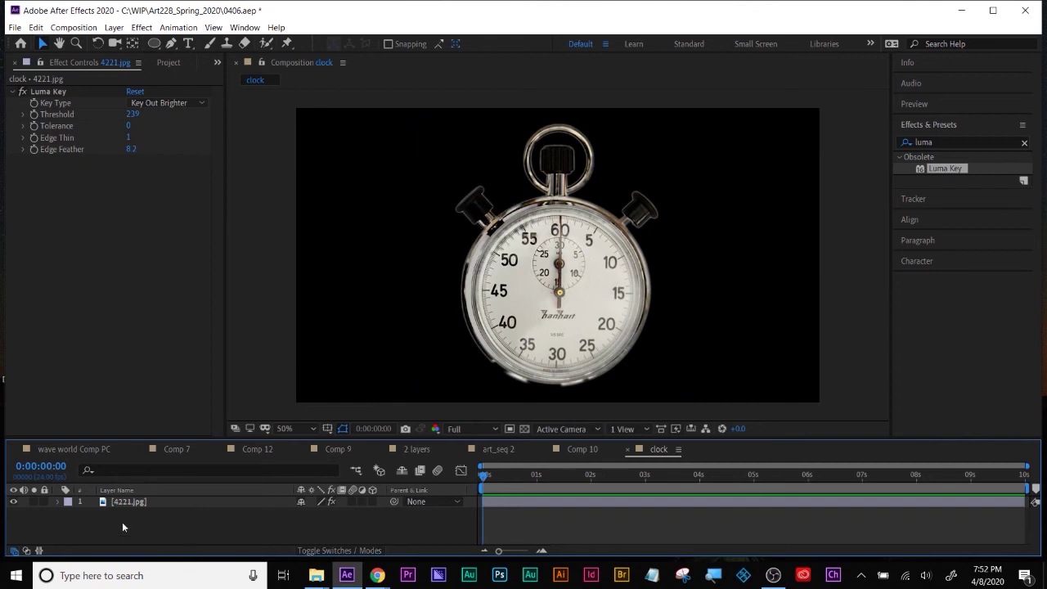
click(129, 502)
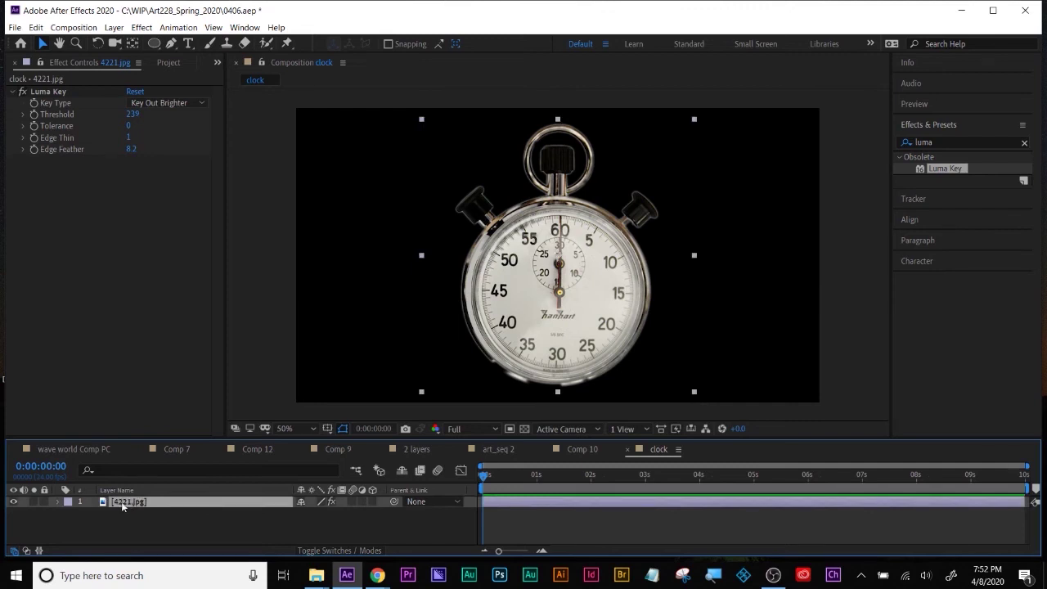
key(p)
key(semicolon)
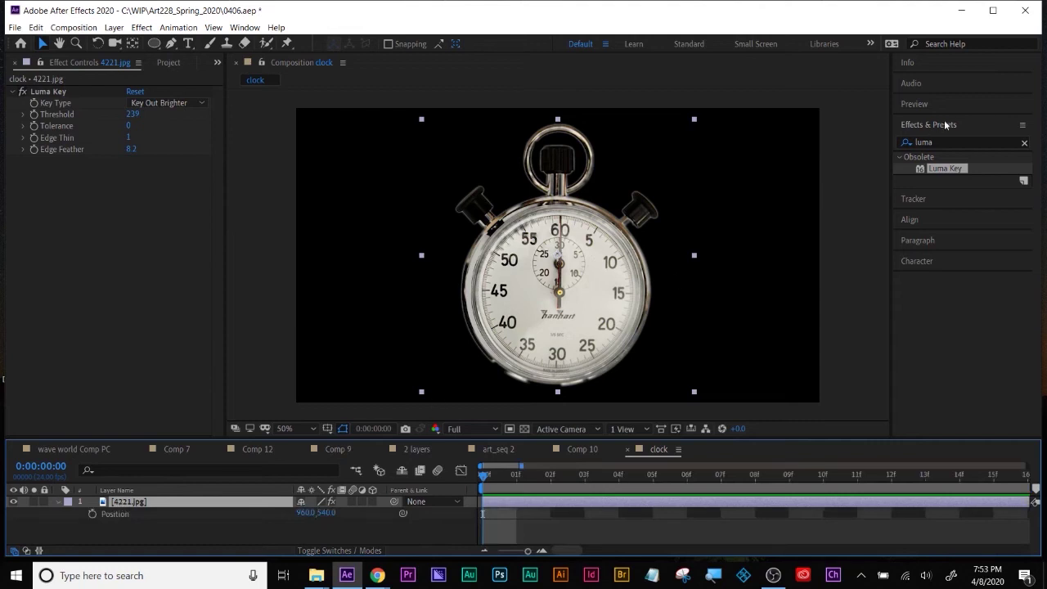
click(944, 142)
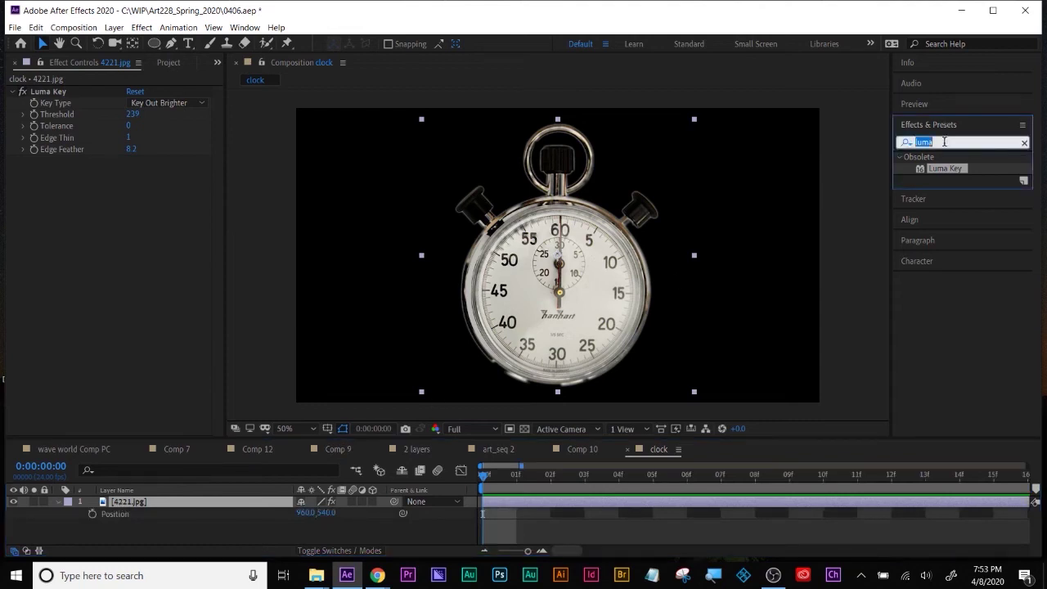
key(BackSpace)
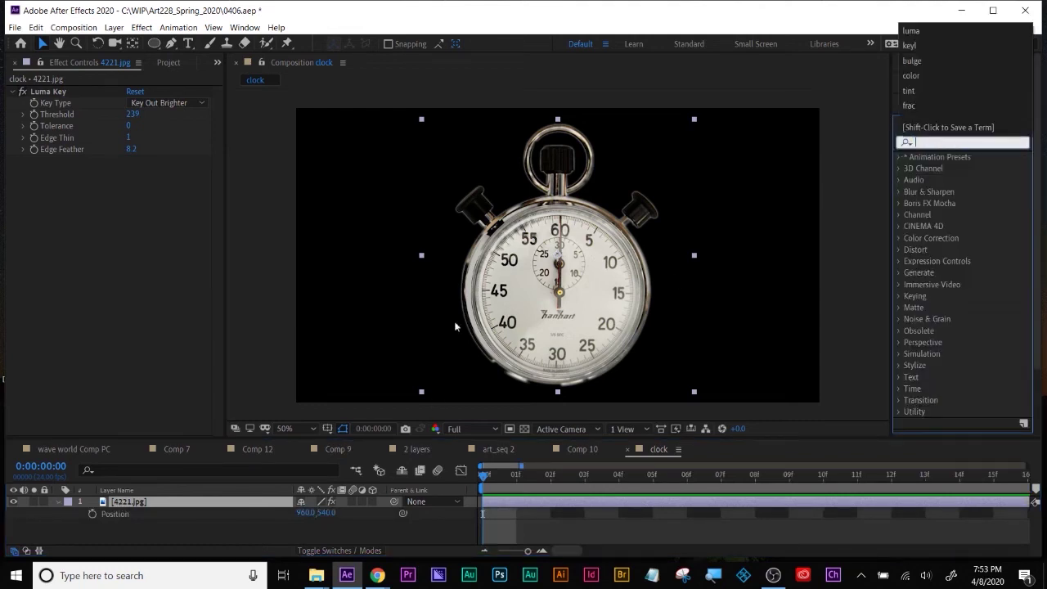
click(192, 531)
Add a new Null Object layer, Null 18, to the clock composition
right_click(193, 529)
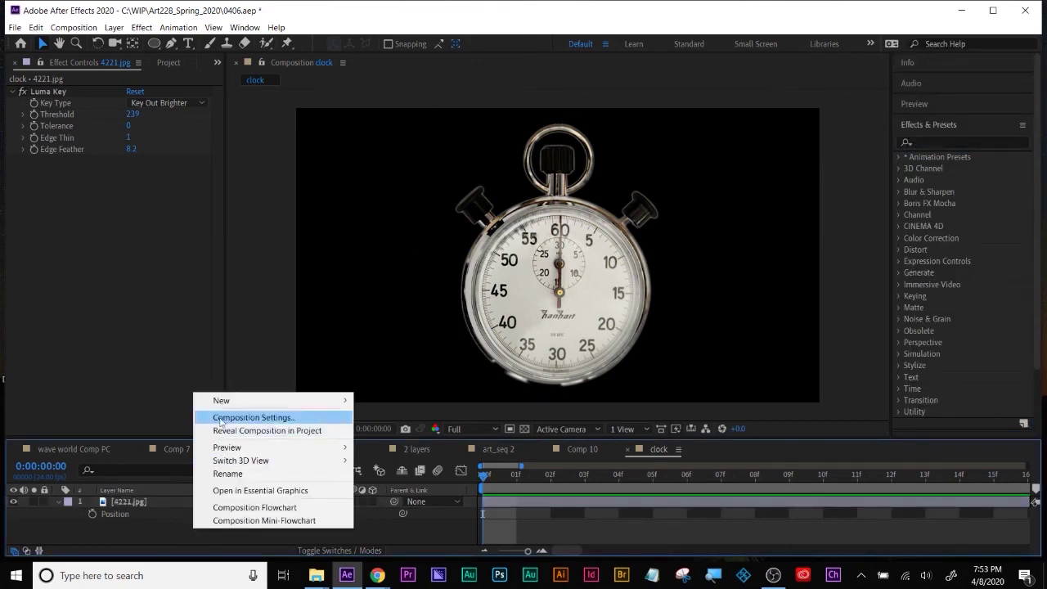
mouse_move(224, 401)
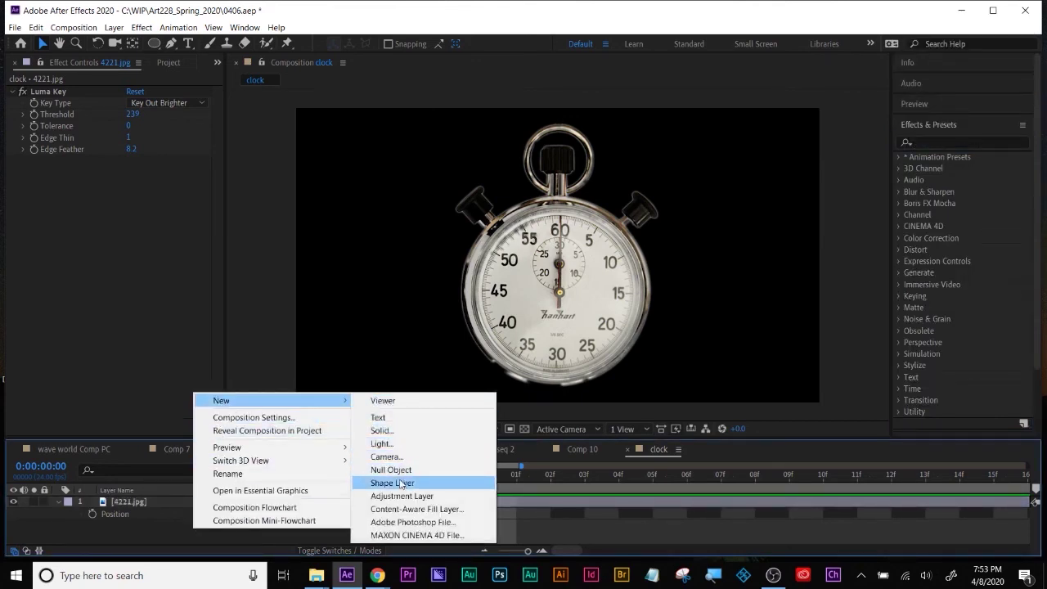
click(392, 470)
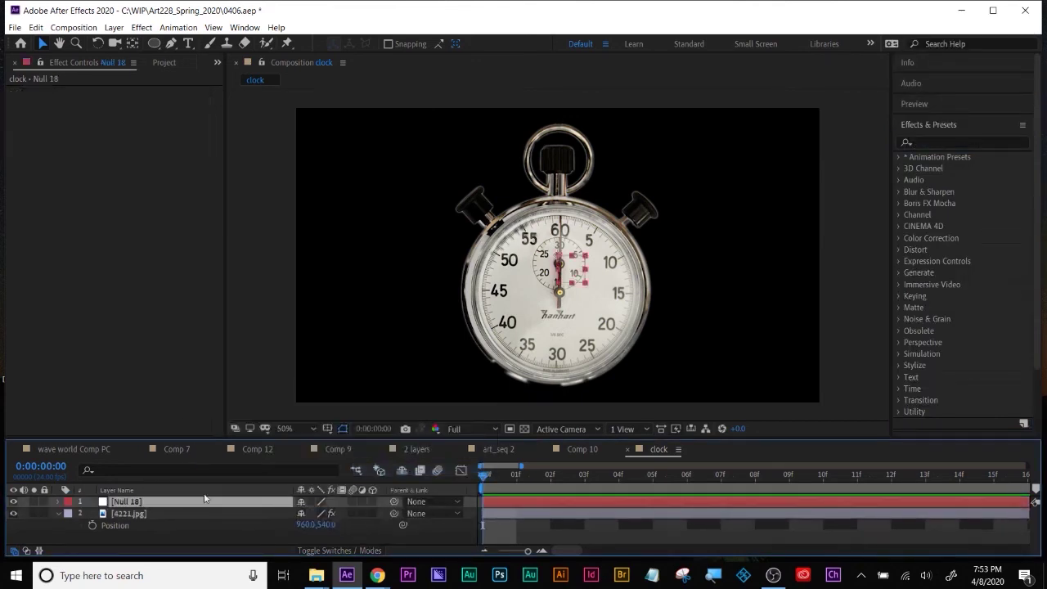
Select 4221.jpg and show only its Position, ready for an expression
click(58, 514)
drag(142, 433, 143, 417)
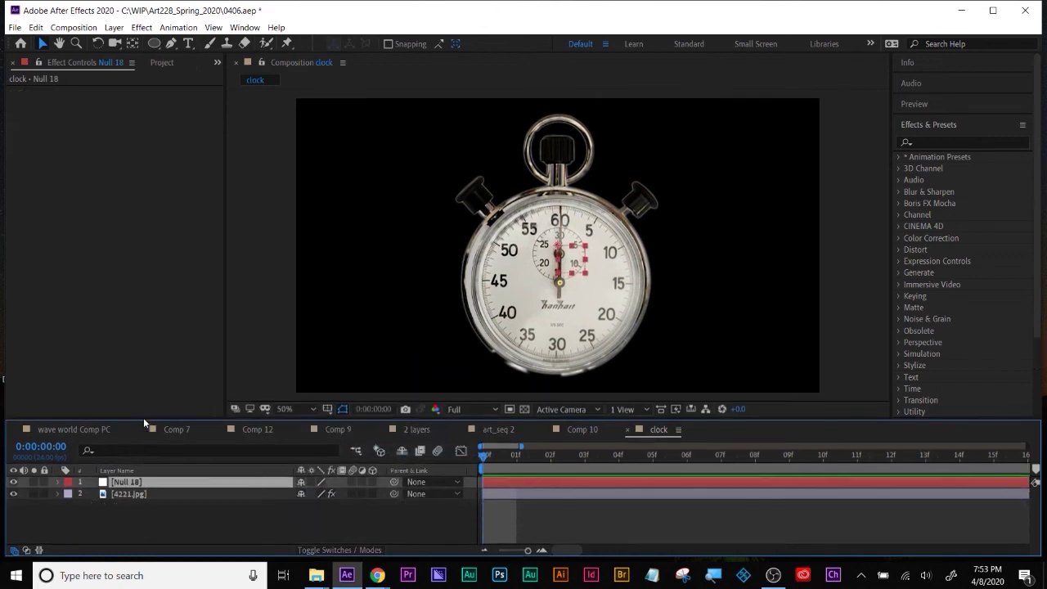
click(146, 525)
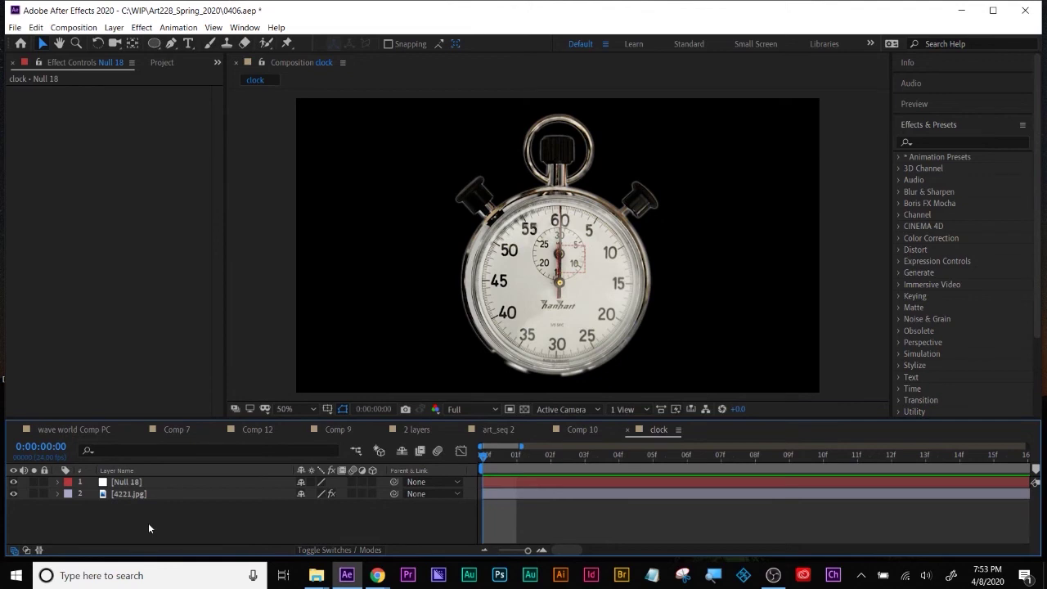
click(147, 493)
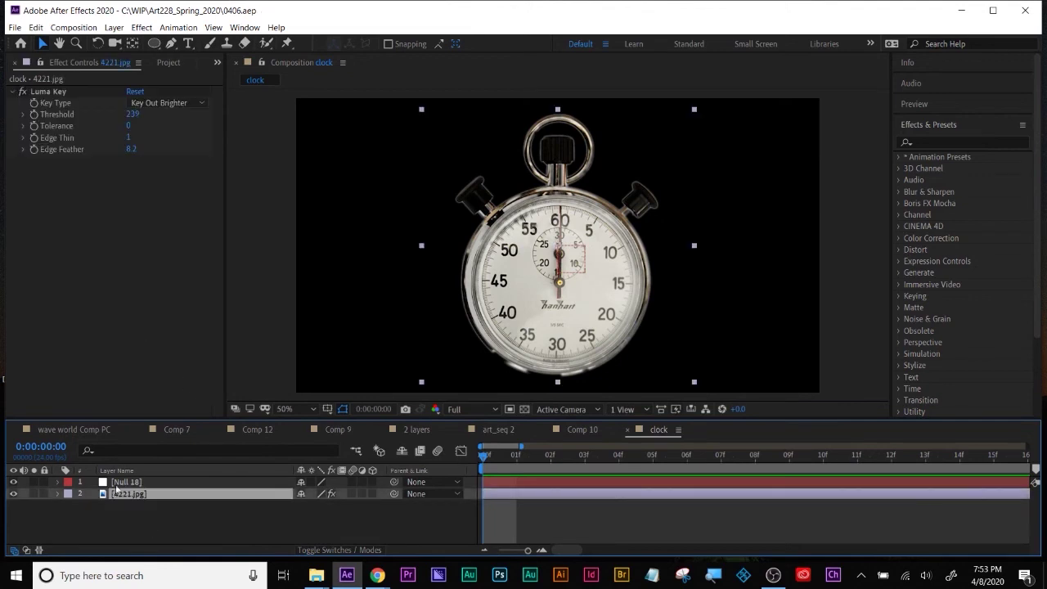
key(p)
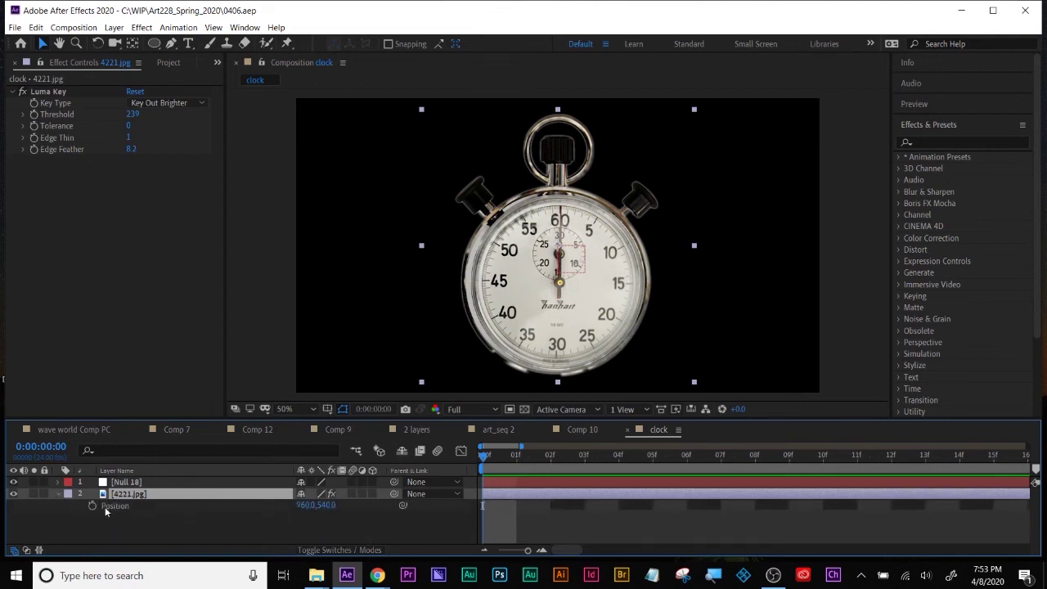
alt+click(93, 505)
Give the stopwatch's Position the expression wiggle(2,130) and preview it
text(wi)
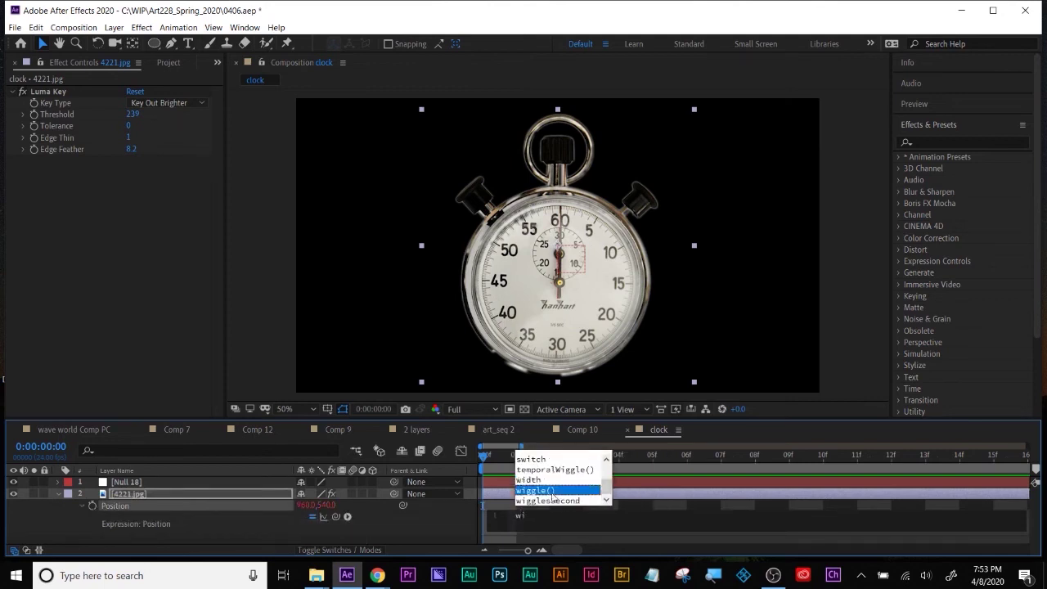
click(552, 491)
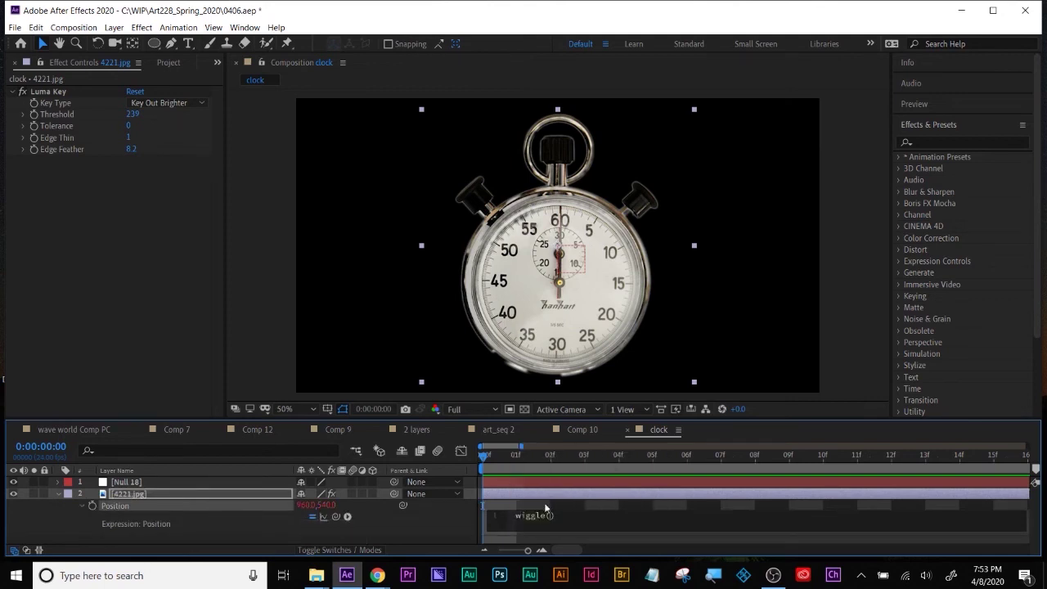
text(2,130)
click(619, 504)
key(space)
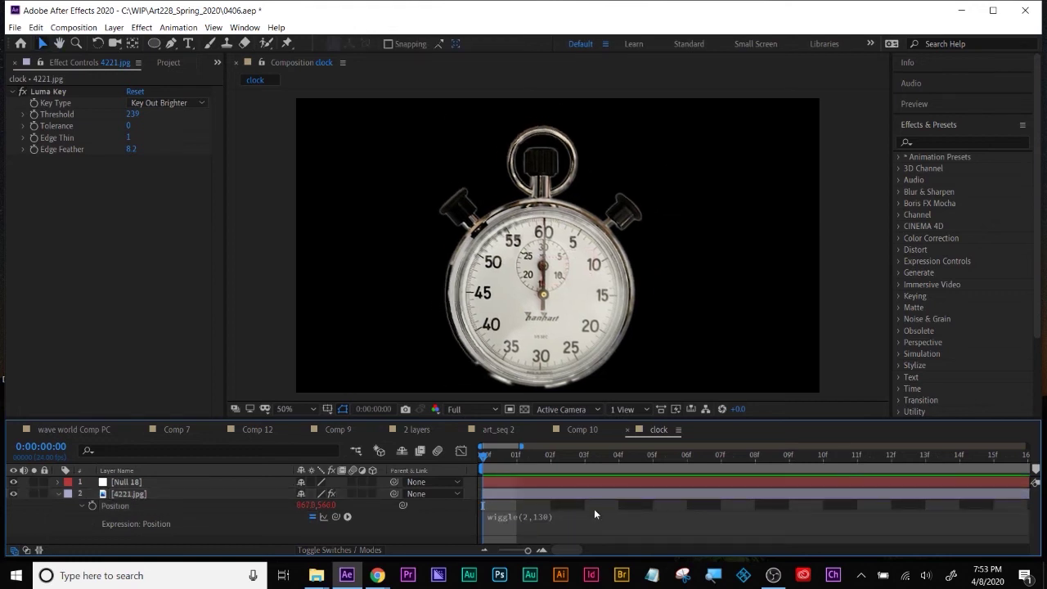
Change the wiggle amount to 80 for wiggle(2,80) and preview the drift
click(594, 509)
double_click(570, 515)
text(80)
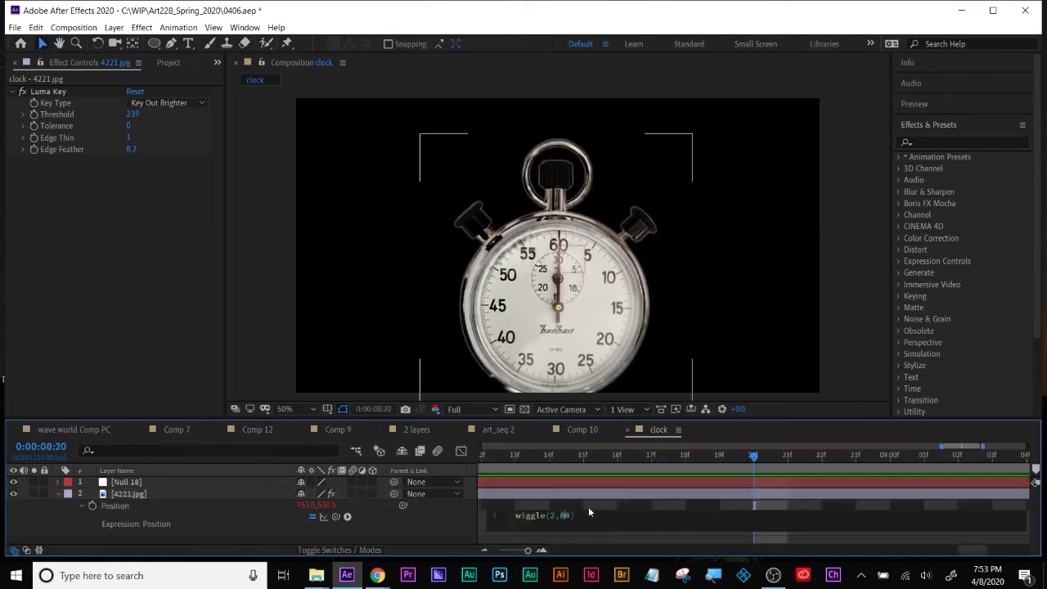
click(557, 505)
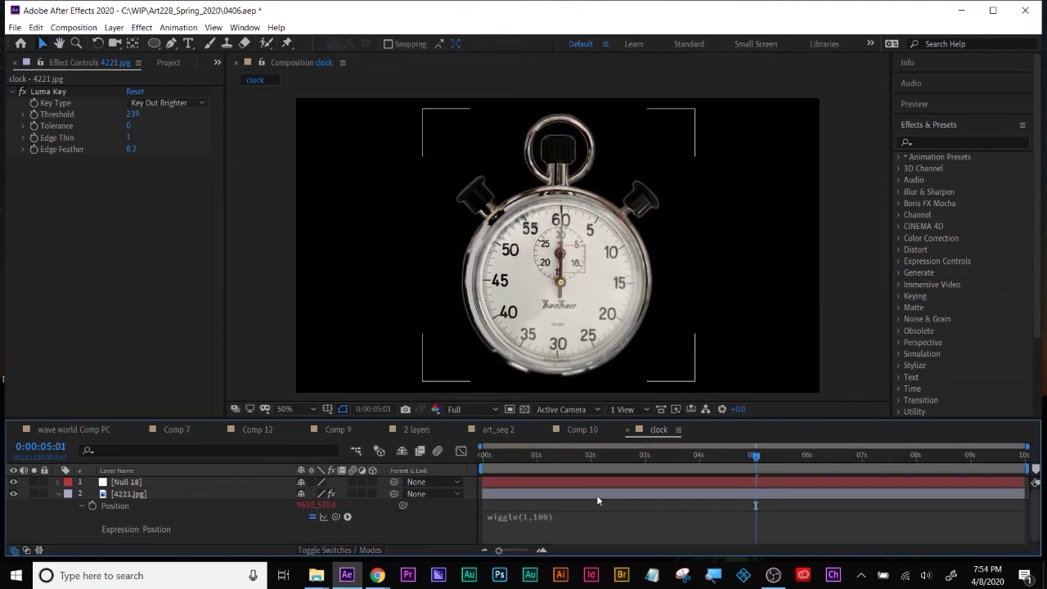
key(space)
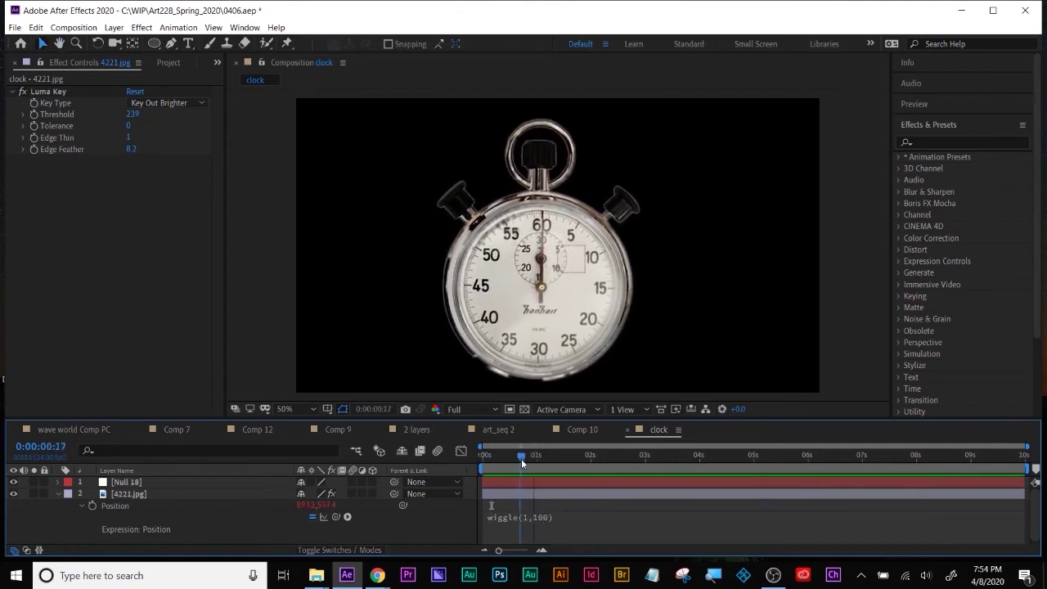
click(537, 455)
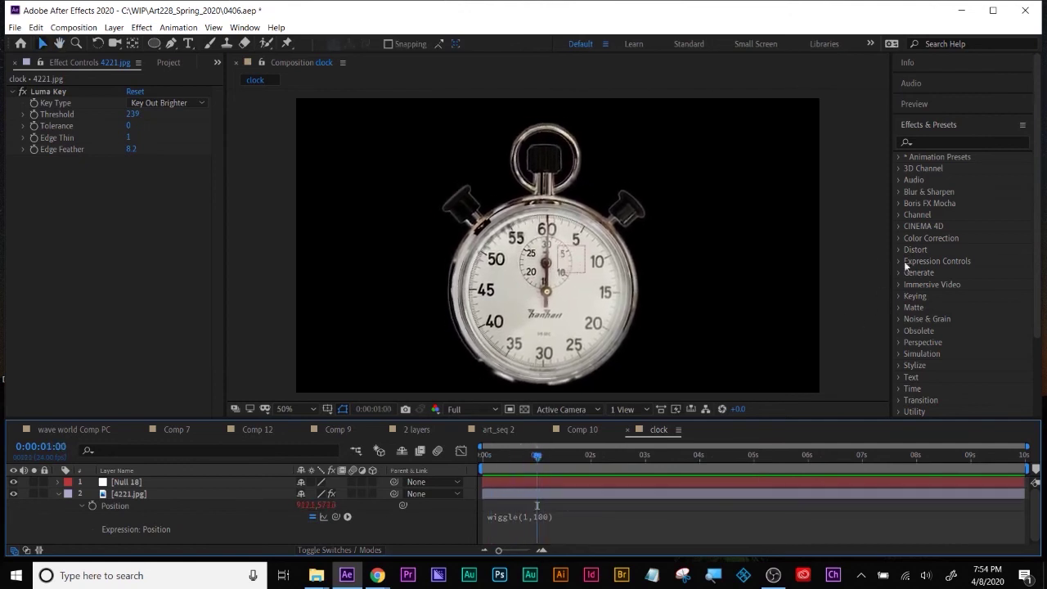
click(126, 481)
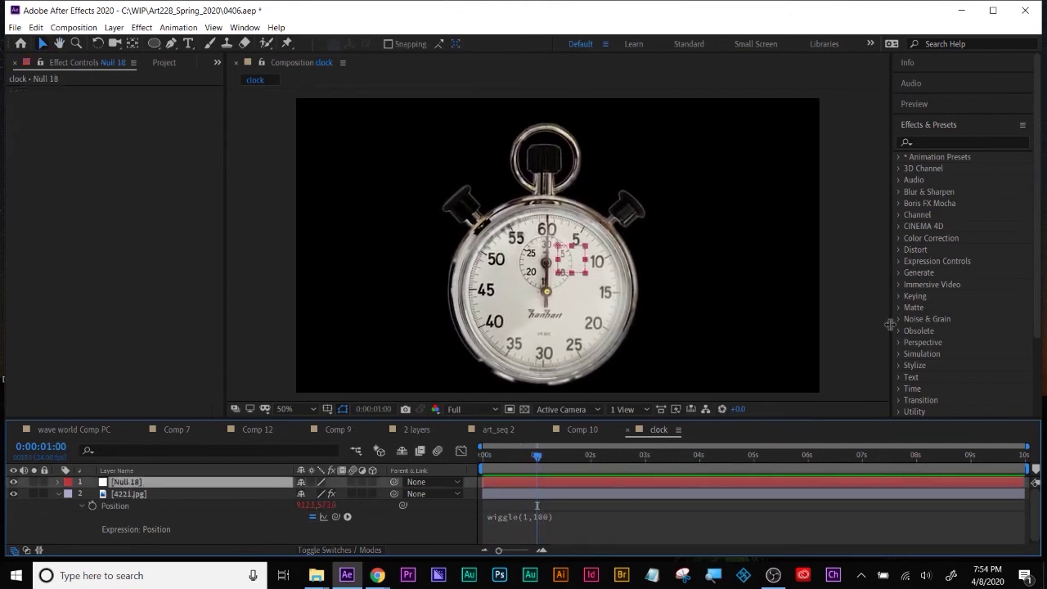
Add a Slider Control effect to Null 18
click(939, 143)
text(slider)
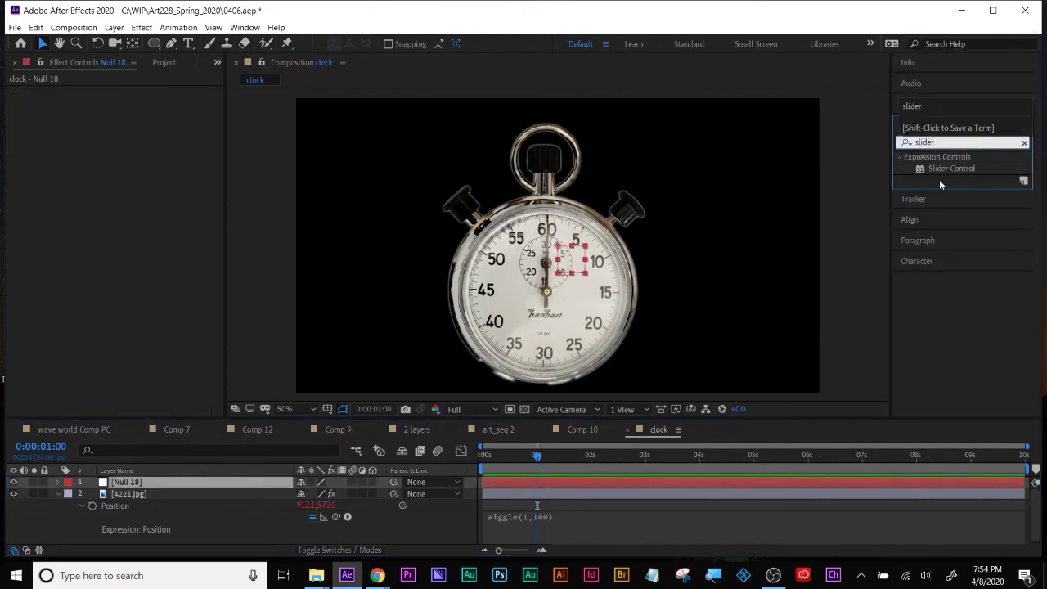
drag(951, 168, 141, 492)
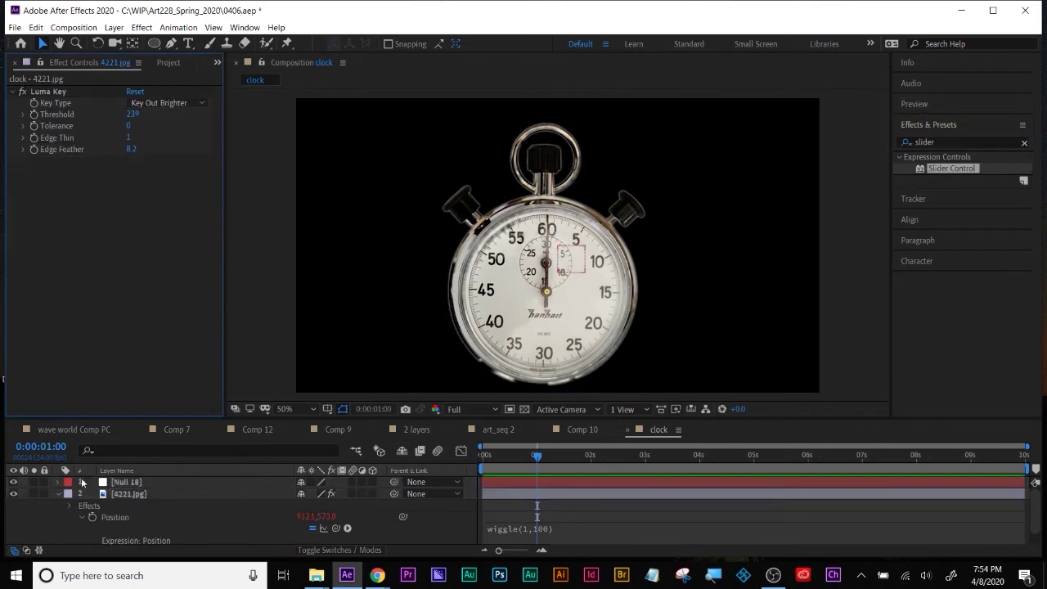
click(131, 483)
drag(947, 167, 159, 478)
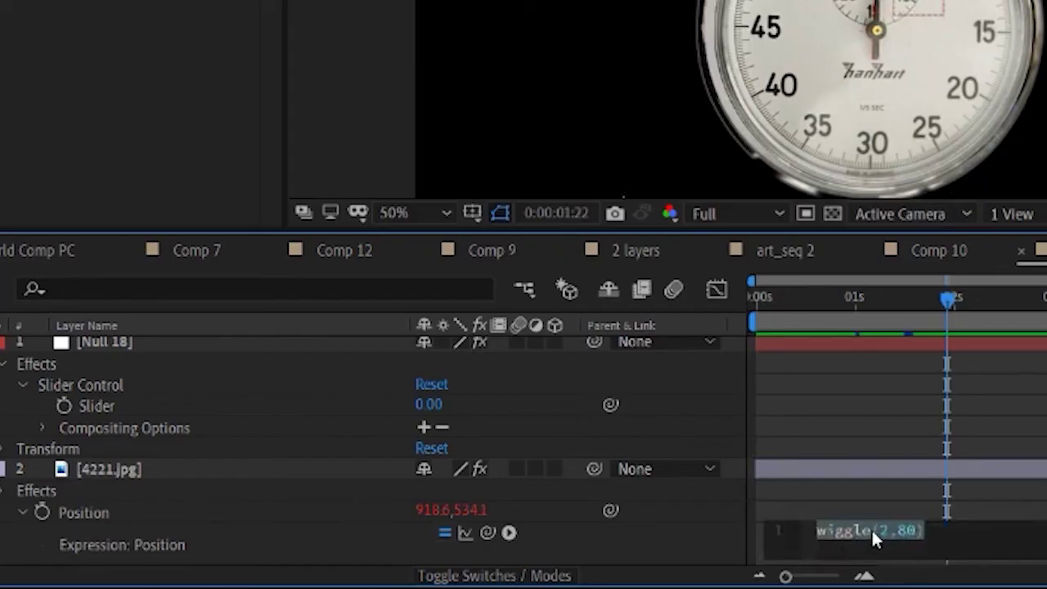
Link the wiggle frequency to the Slider, set it to 1, then undo the link
click(871, 534)
double_click(884, 530)
drag(481, 531, 82, 409)
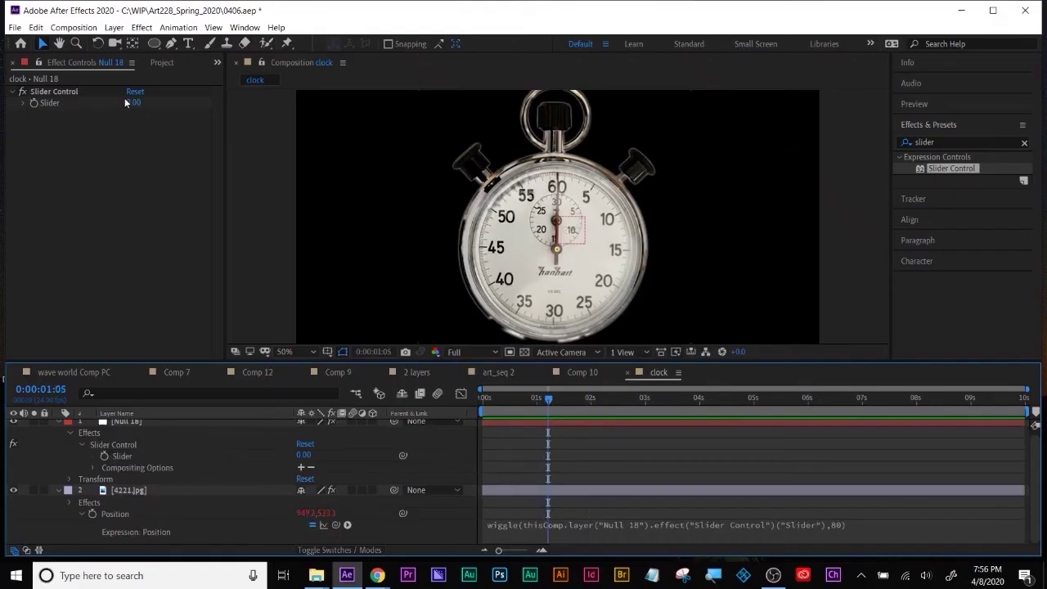
click(130, 101)
text(1)
key(Return)
drag(536, 396, 512, 400)
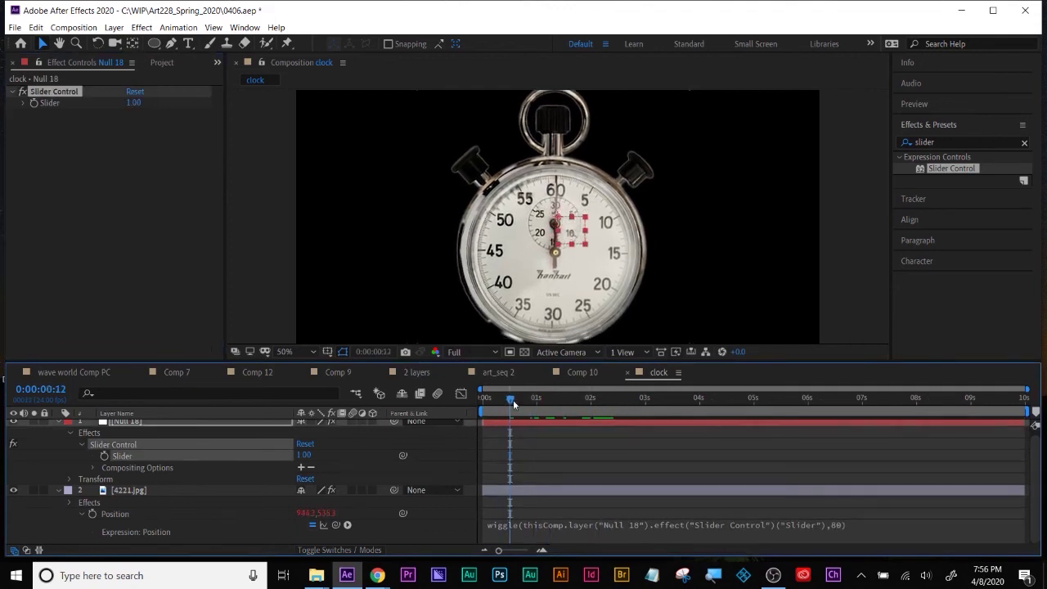
key(ctrl+z)
key(ctrl+z)
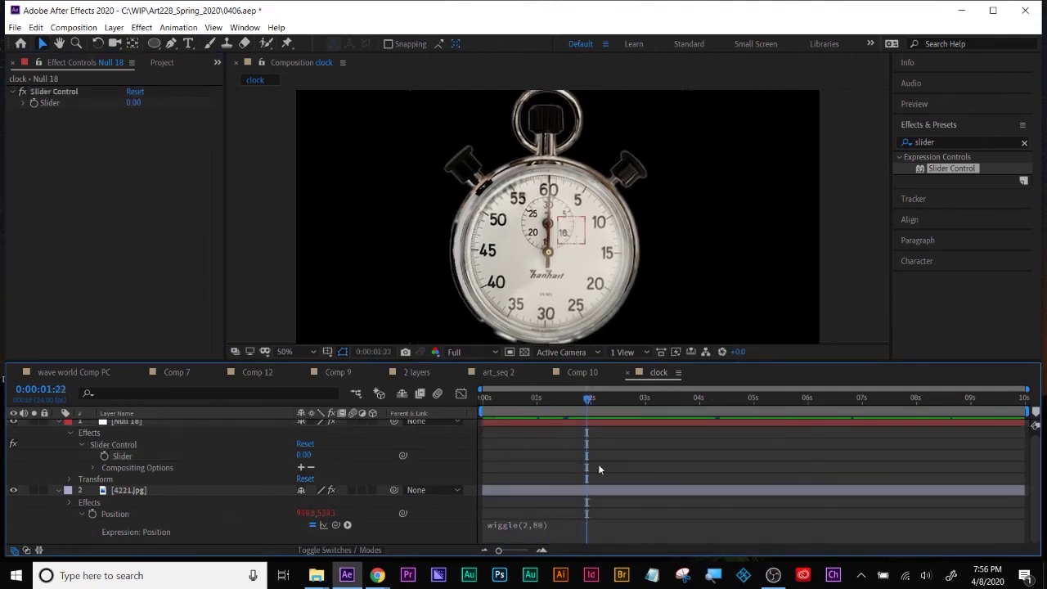
key(super+plus)
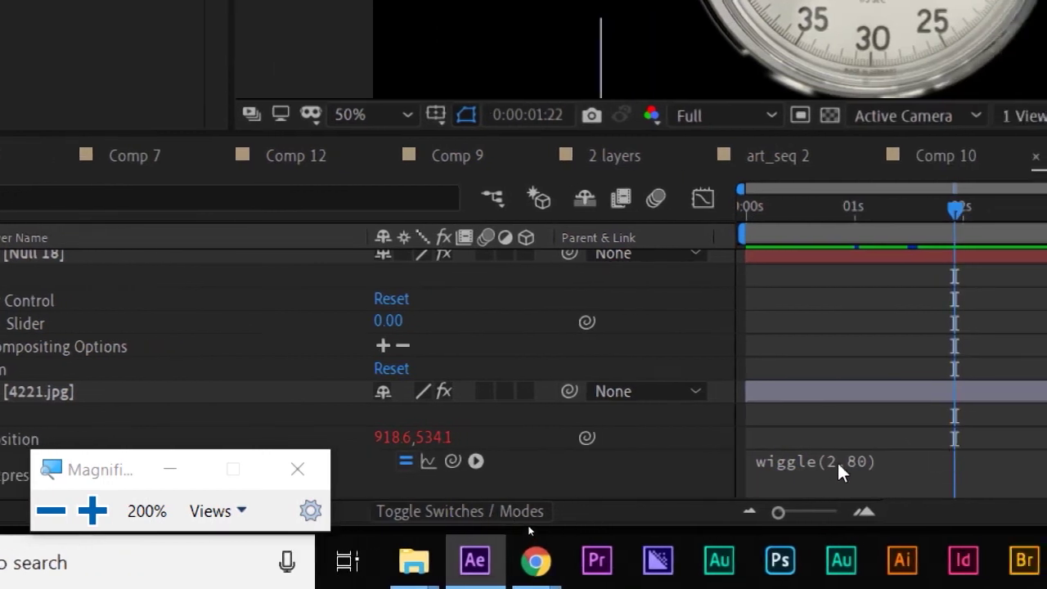
Replace the wiggle frequency 2 with a pick-whip link to Null 18's Slider Control Slider
click(838, 462)
click(875, 458)
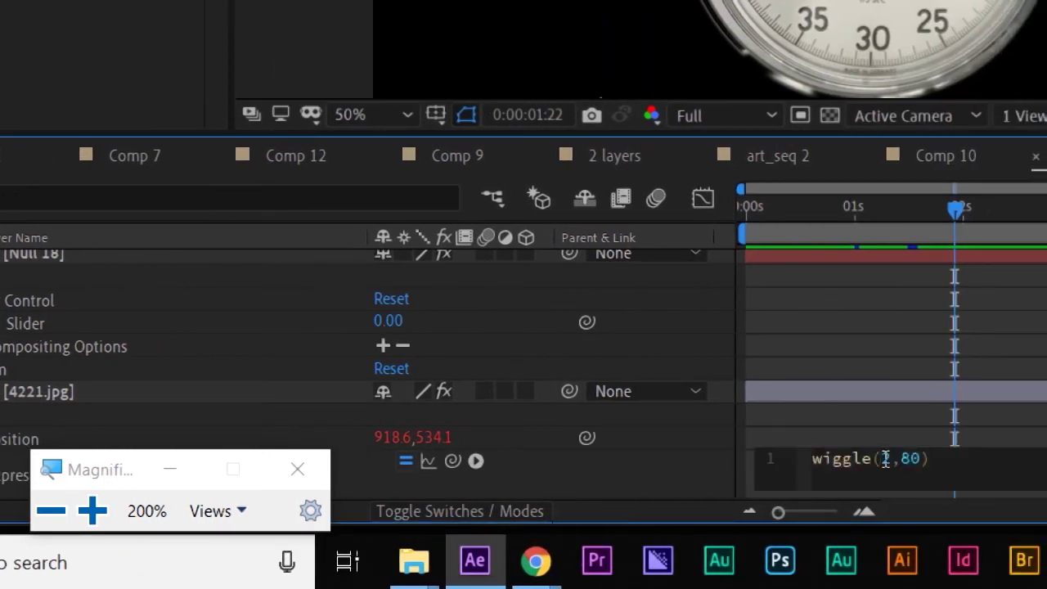
double_click(885, 459)
drag(119, 470, 154, 453)
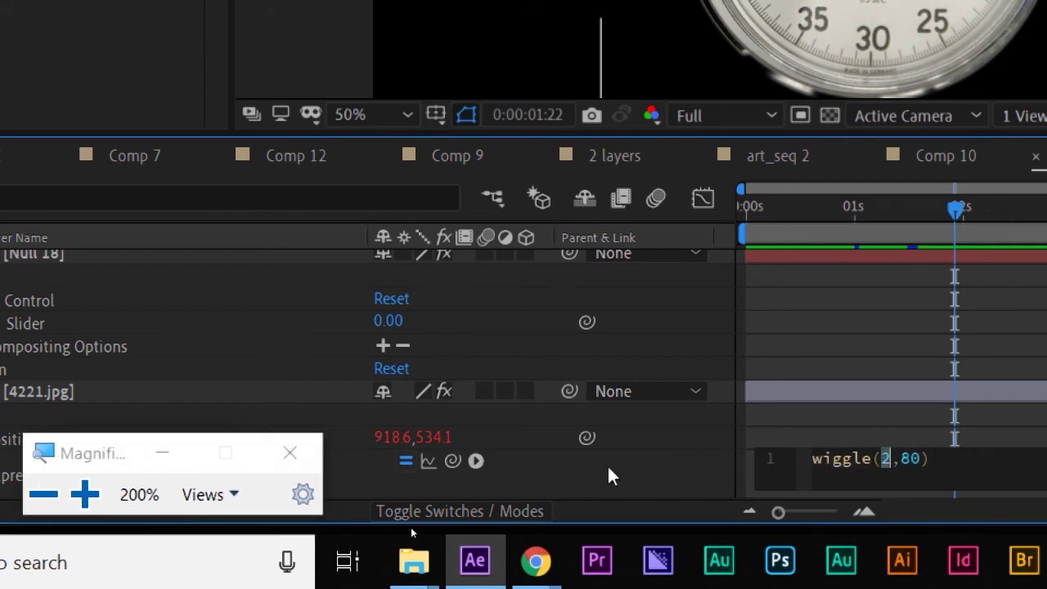
drag(452, 461, 25, 333)
drag(178, 388, 182, 376)
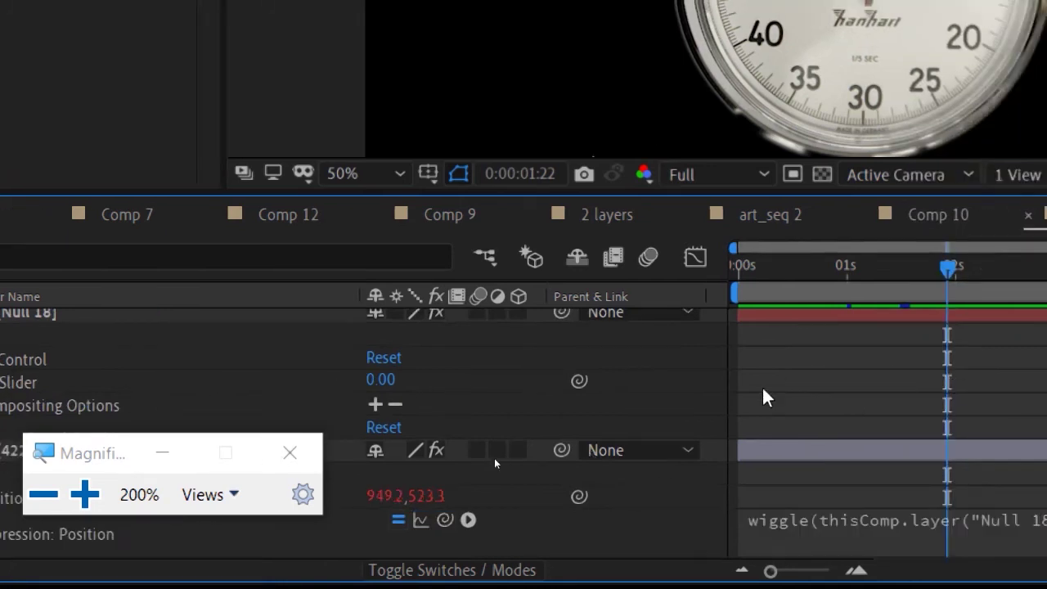
key(super+minus)
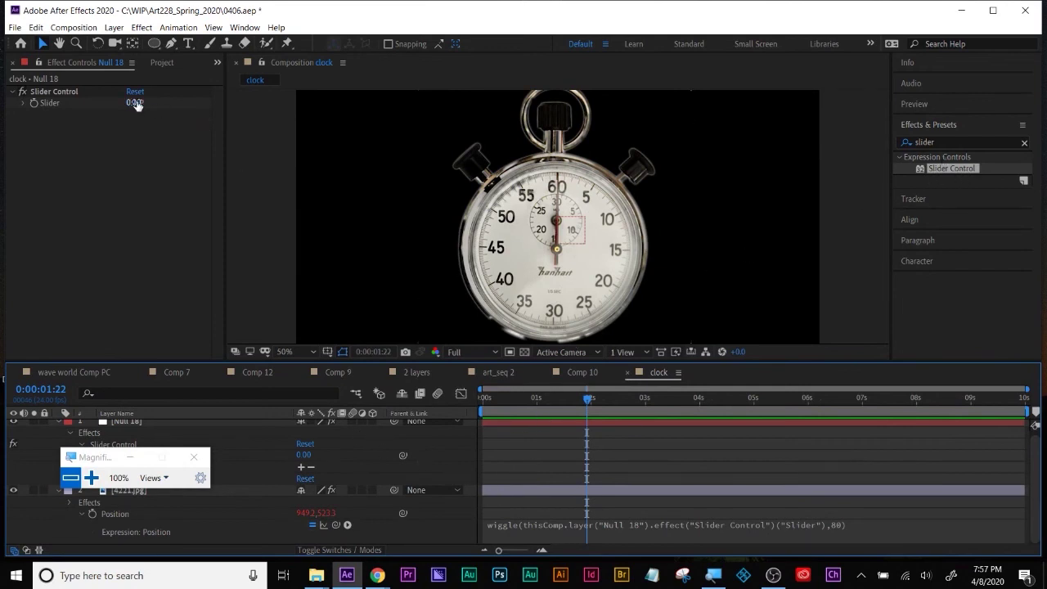
Keyframe the Slider at 0, set it to 1 at 0:00:02:07, and add a holding keyframe
mouse_move(593, 399)
mouse_down()
mouse_move(535, 398)
mouse_move(589, 400)
mouse_up()
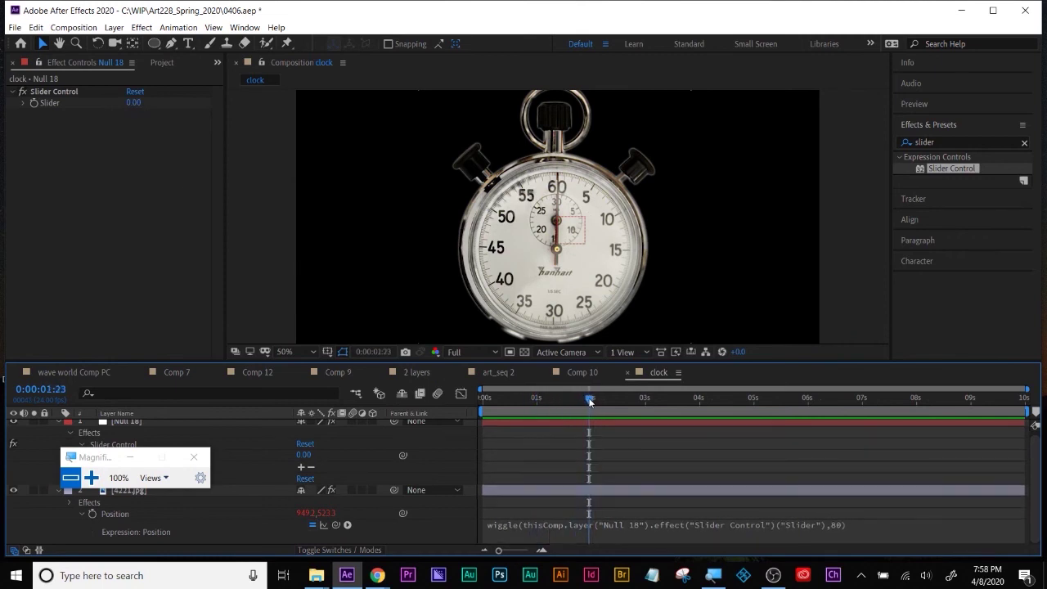
click(33, 100)
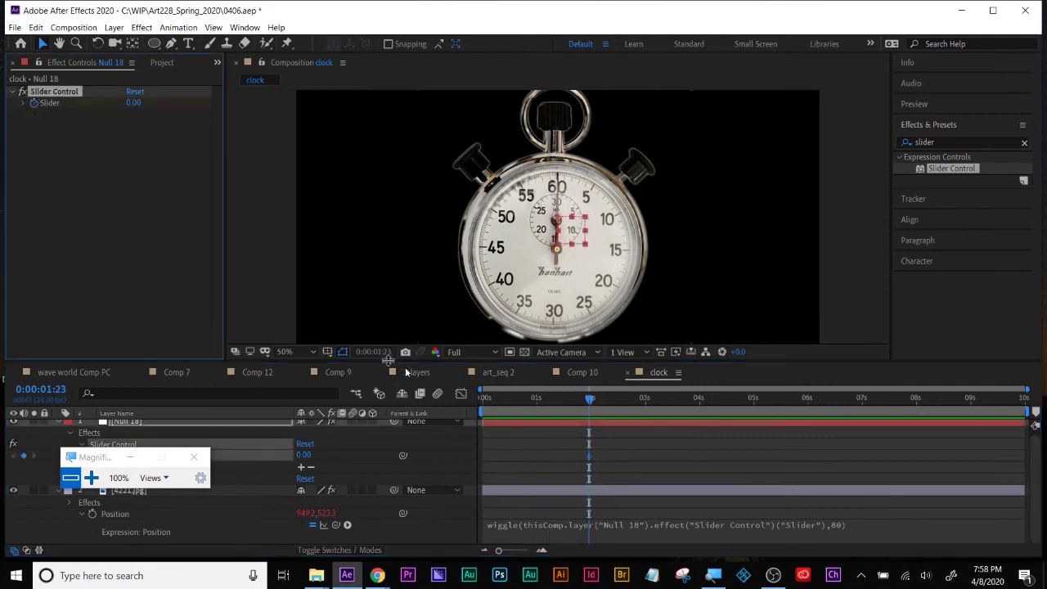
click(564, 434)
key(Page_Down)
key(Page_Down)
key(Page_Down)
key(Page_Down)
key(Page_Down)
key(Page_Down)
key(Page_Down)
key(Page_Down)
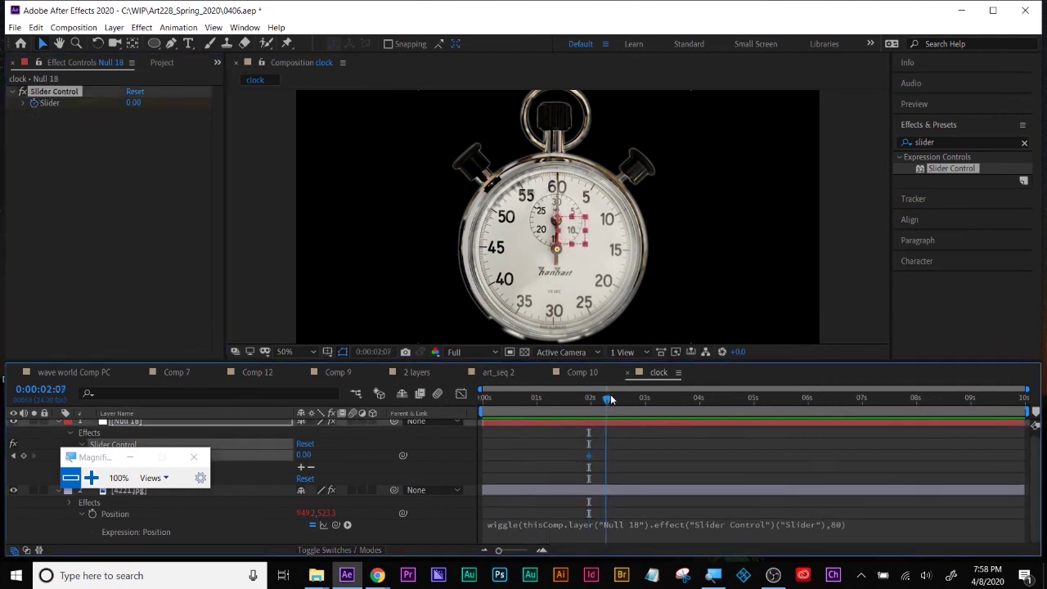
click(133, 102)
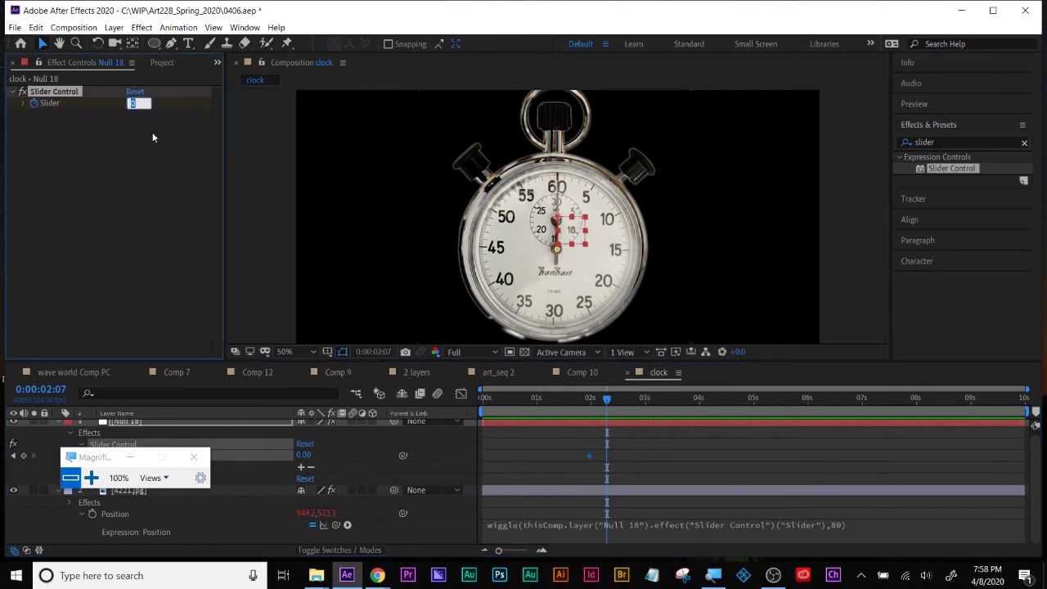
text(1)
key(Return)
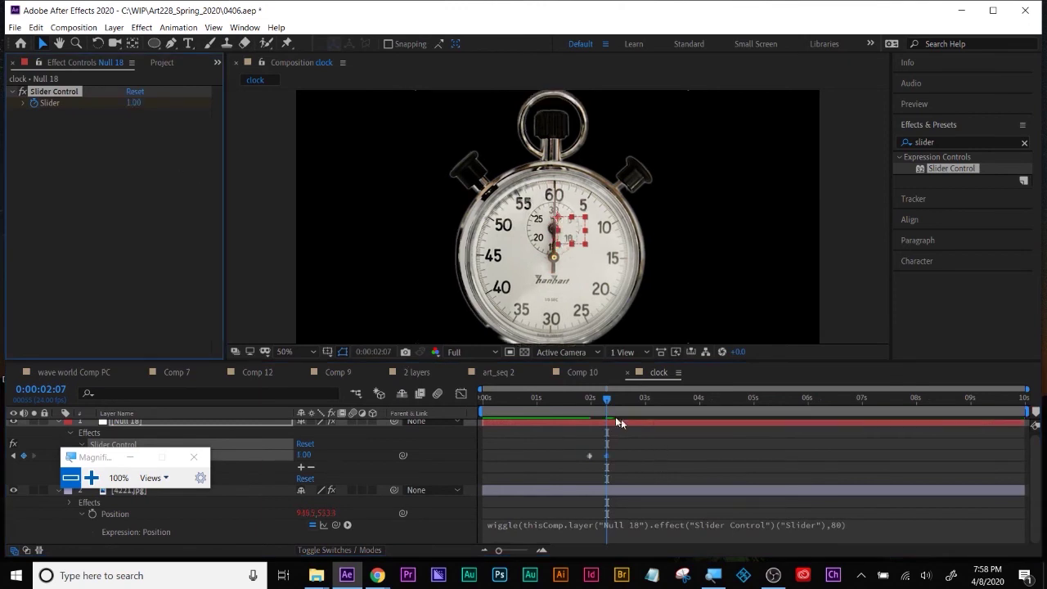
drag(587, 402, 642, 412)
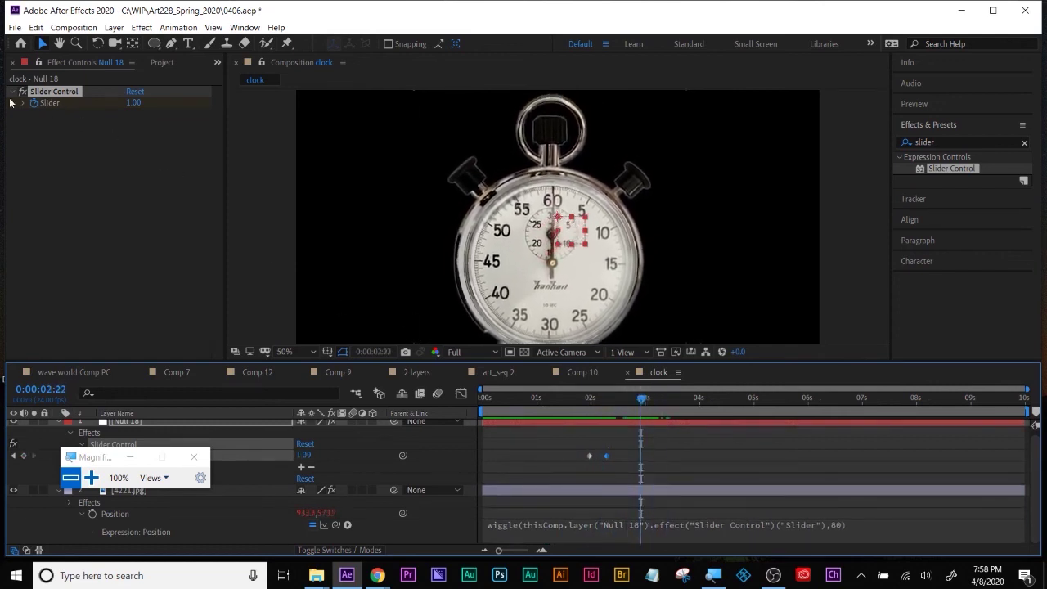
key(super+plus)
click(35, 410)
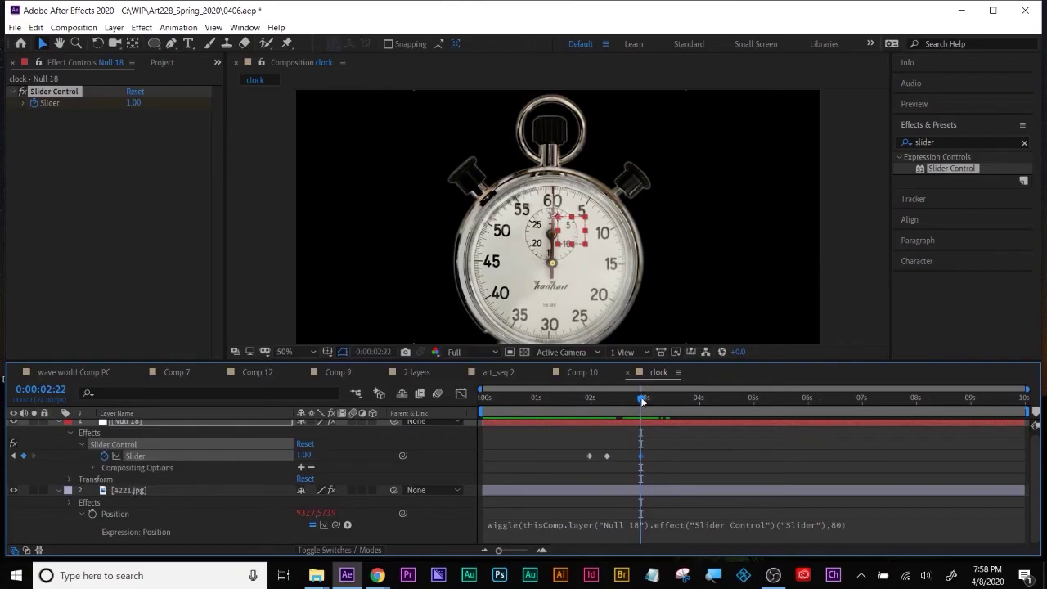
Return the Slider to 0 at 0:00:03:09, limit the work area to the ramp, and preview
drag(643, 399, 666, 400)
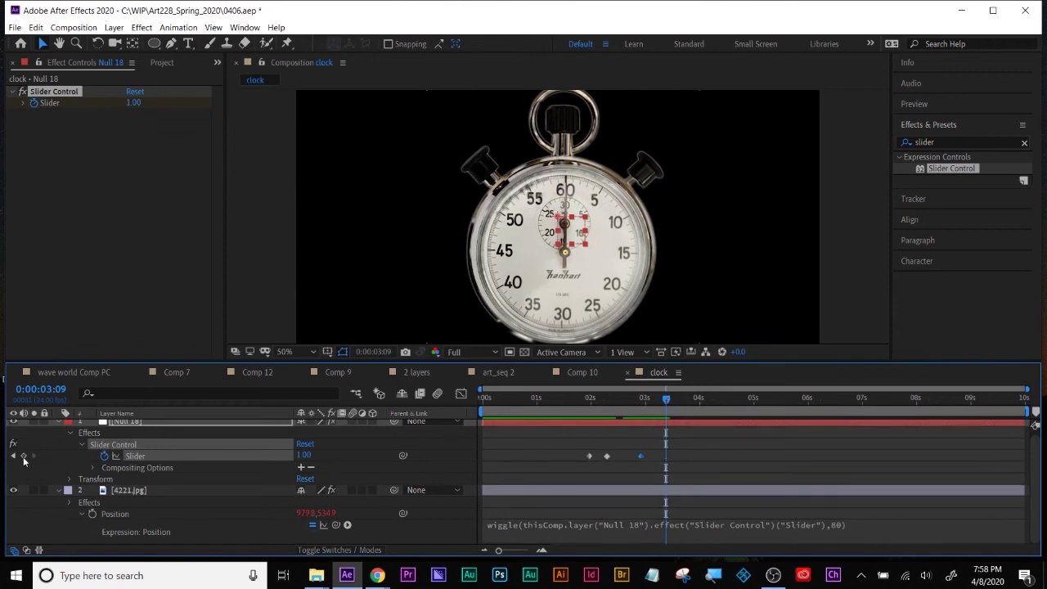
click(301, 455)
text(0)
key(Return)
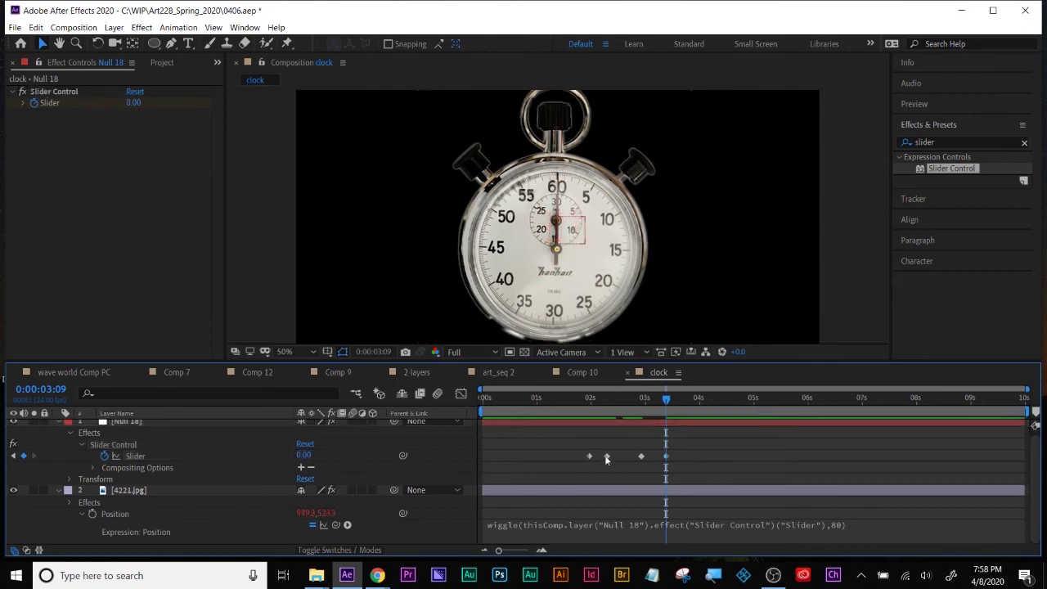
drag(640, 456, 648, 456)
click(583, 399)
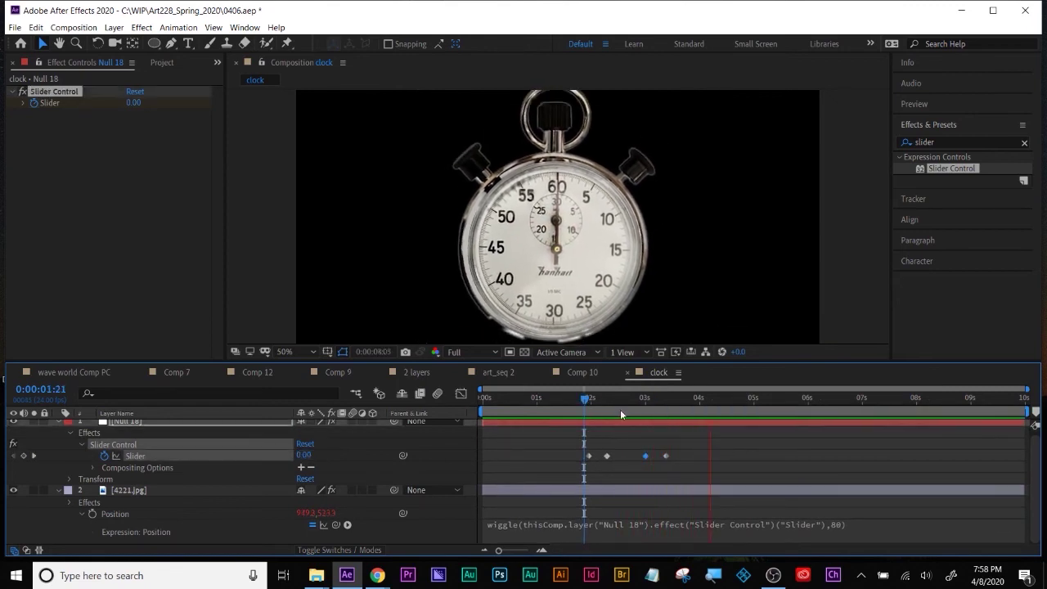
drag(583, 398, 685, 424)
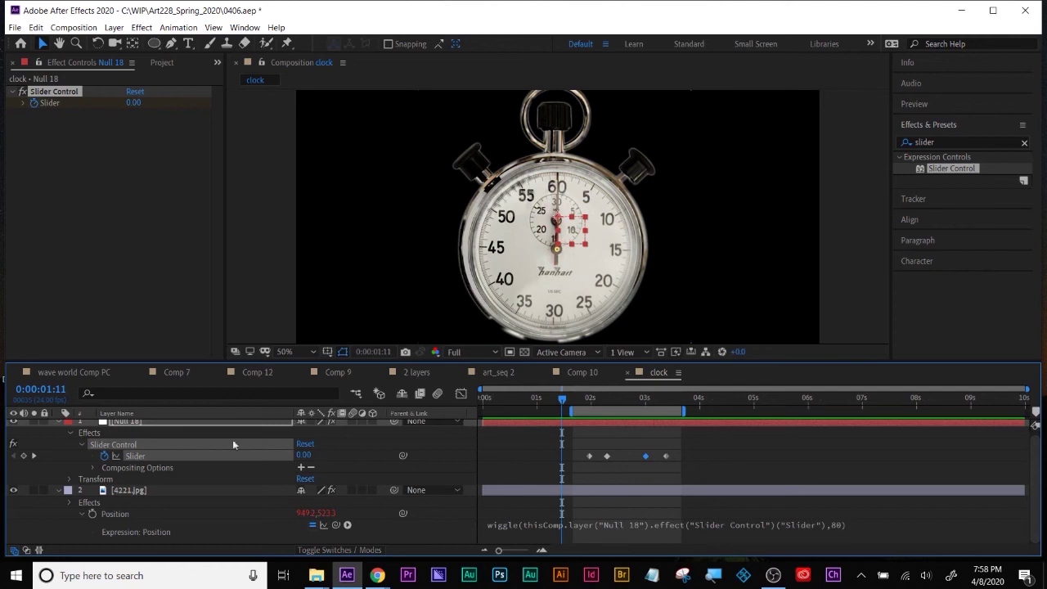
key(space)
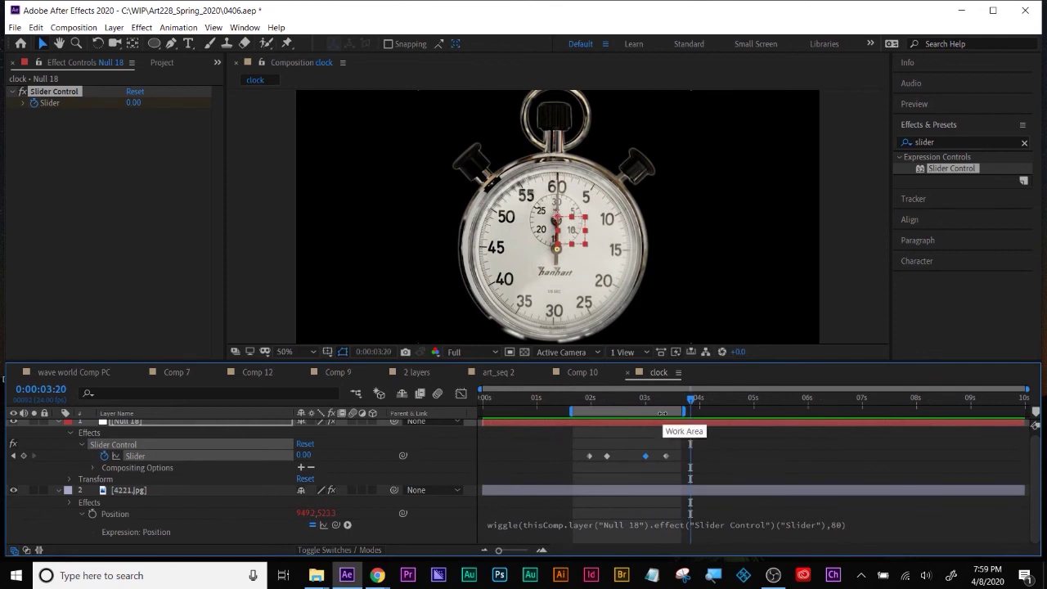
Zoom the view to 25%, collapse Null 18 and 4221.jpg, and begin the hand shape path
key(comma)
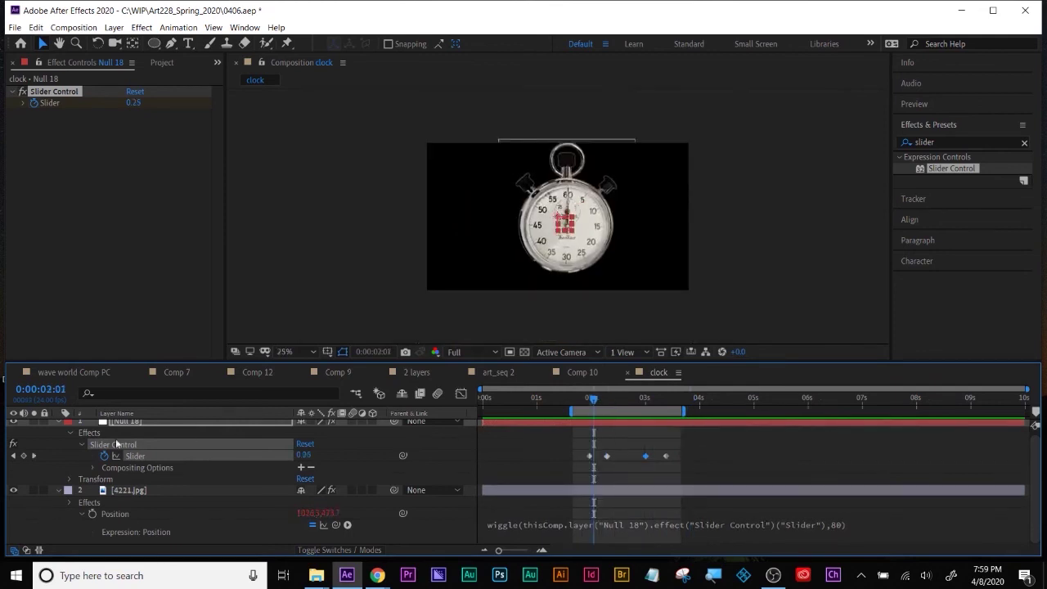
click(104, 448)
click(58, 424)
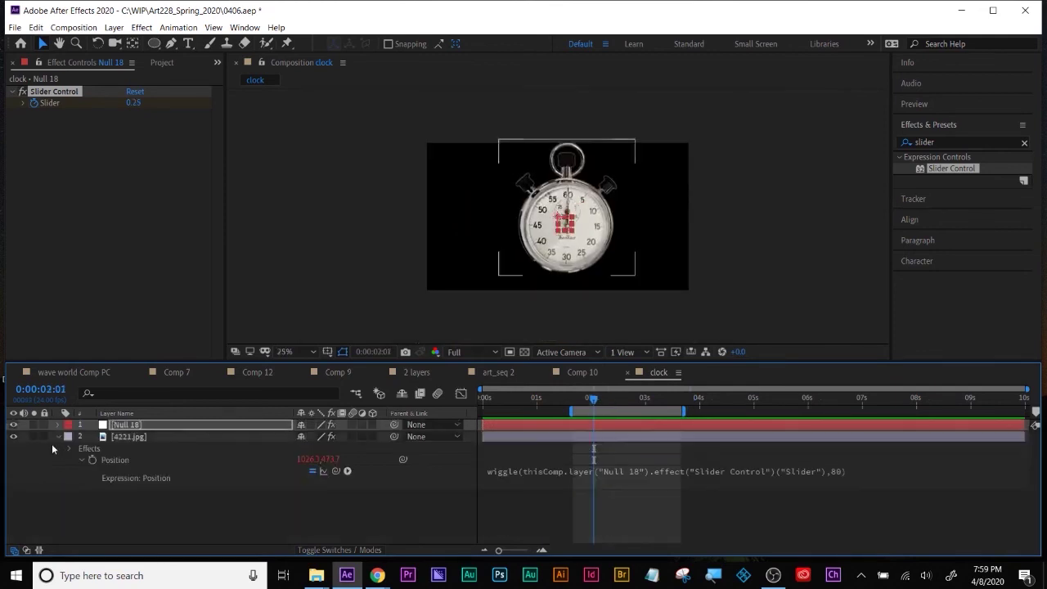
click(56, 437)
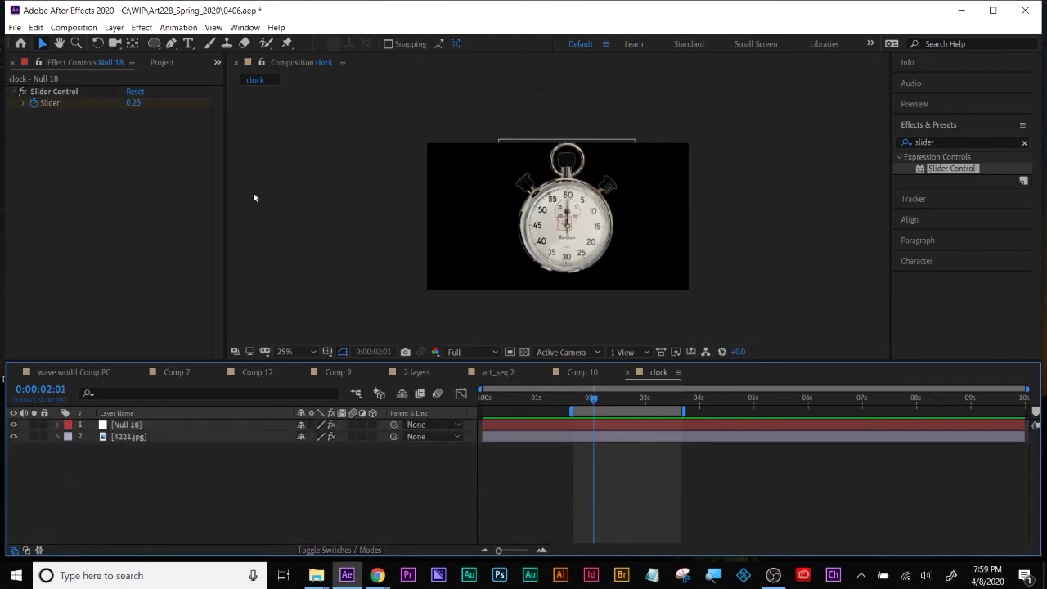
click(171, 43)
drag(468, 245, 478, 303)
Finish drawing the closed brown hand shape with finger and thumb outlines
click(487, 150)
drag(528, 158, 504, 172)
click(570, 120)
click(594, 134)
drag(613, 150, 606, 173)
click(664, 132)
click(659, 186)
click(651, 213)
drag(688, 200, 705, 201)
mouse_move(694, 236)
mouse_down()
mouse_move(593, 278)
mouse_move(569, 314)
mouse_up()
click(491, 337)
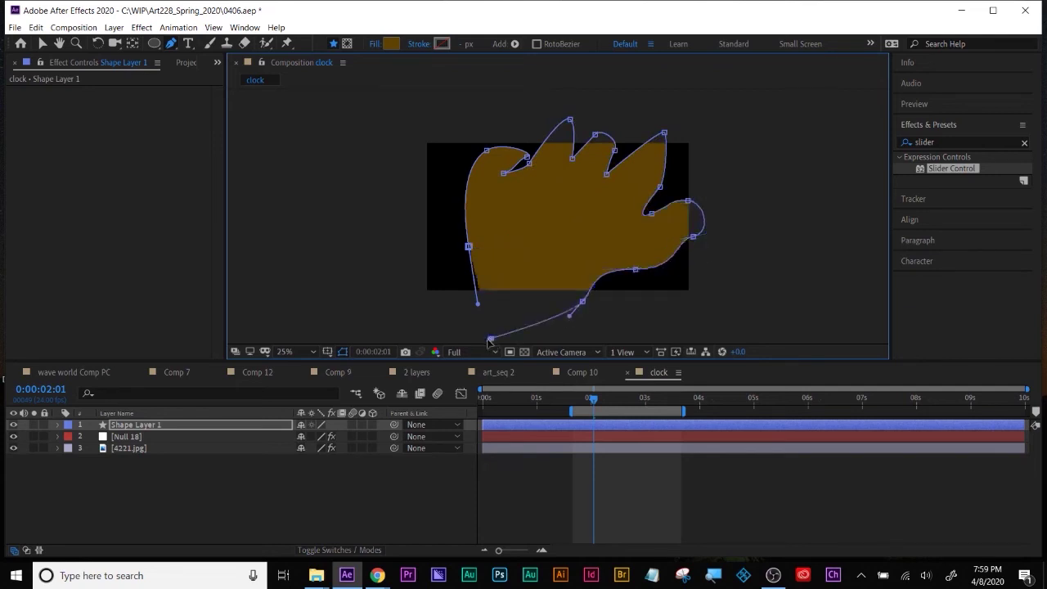
click(437, 338)
click(473, 259)
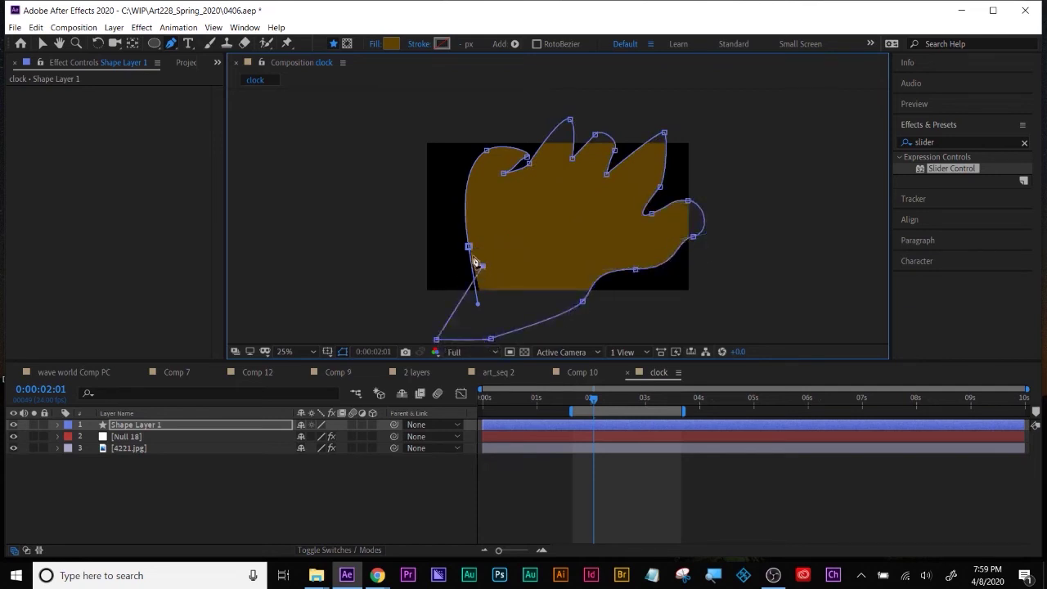
drag(468, 246, 456, 250)
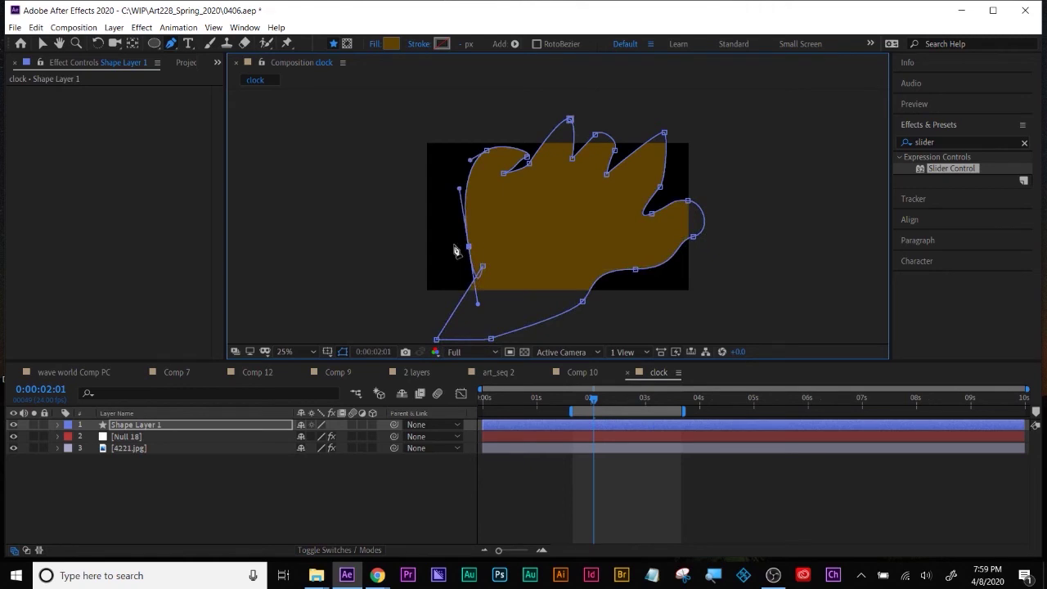
Move Shape Layer 1 below 4221.jpg and parent it to the stopwatch layer
click(174, 462)
drag(136, 426, 129, 456)
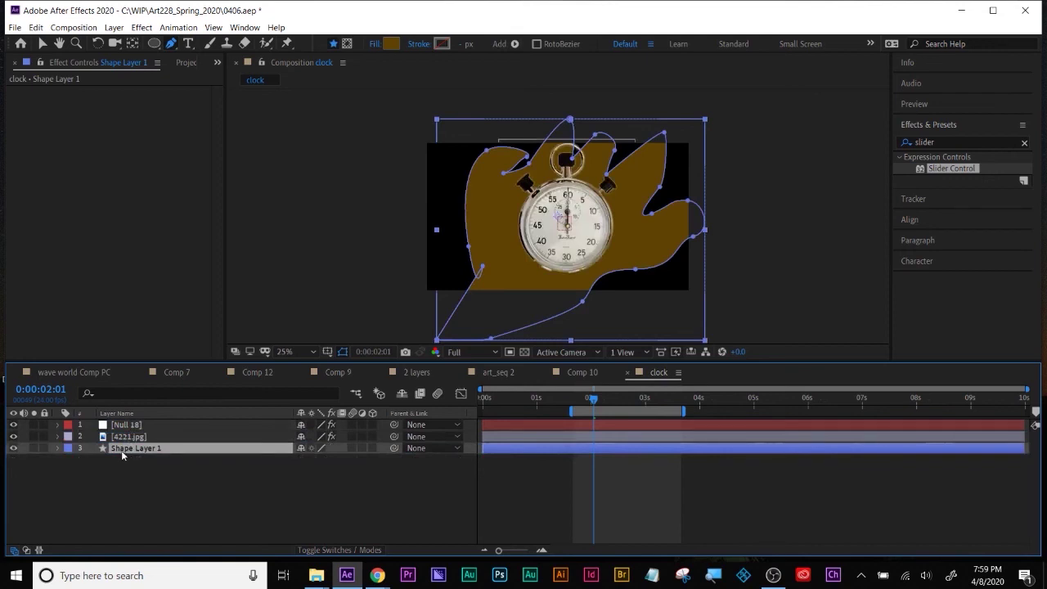
key(space)
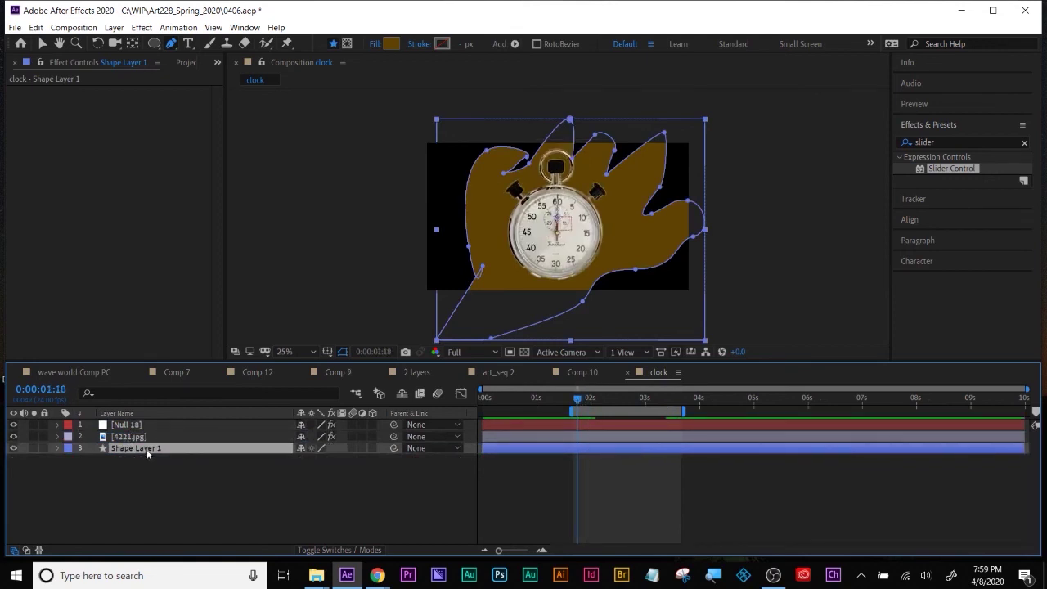
drag(393, 448, 131, 435)
drag(576, 398, 646, 398)
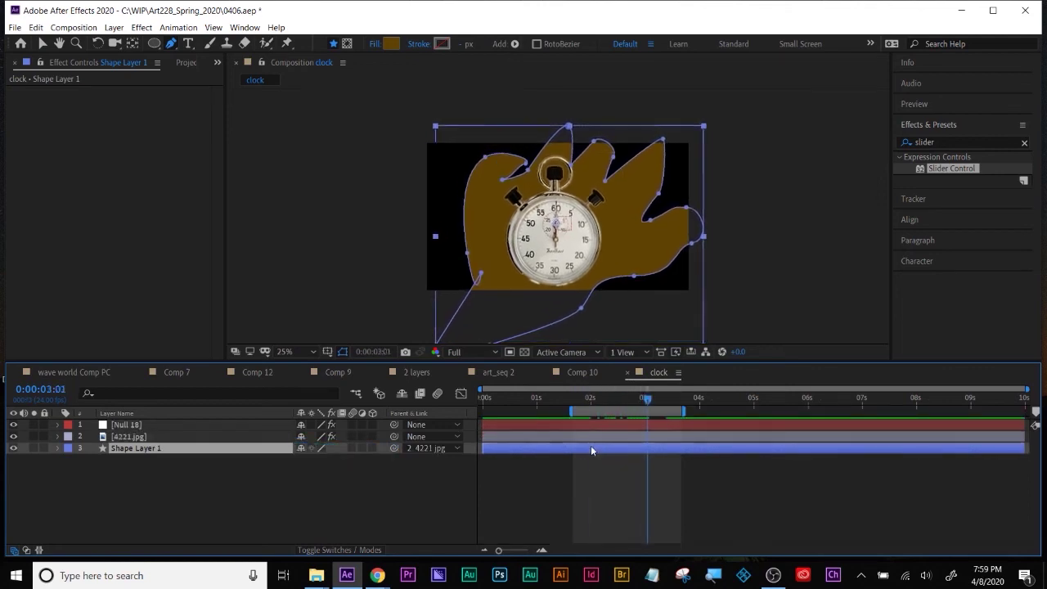
click(104, 484)
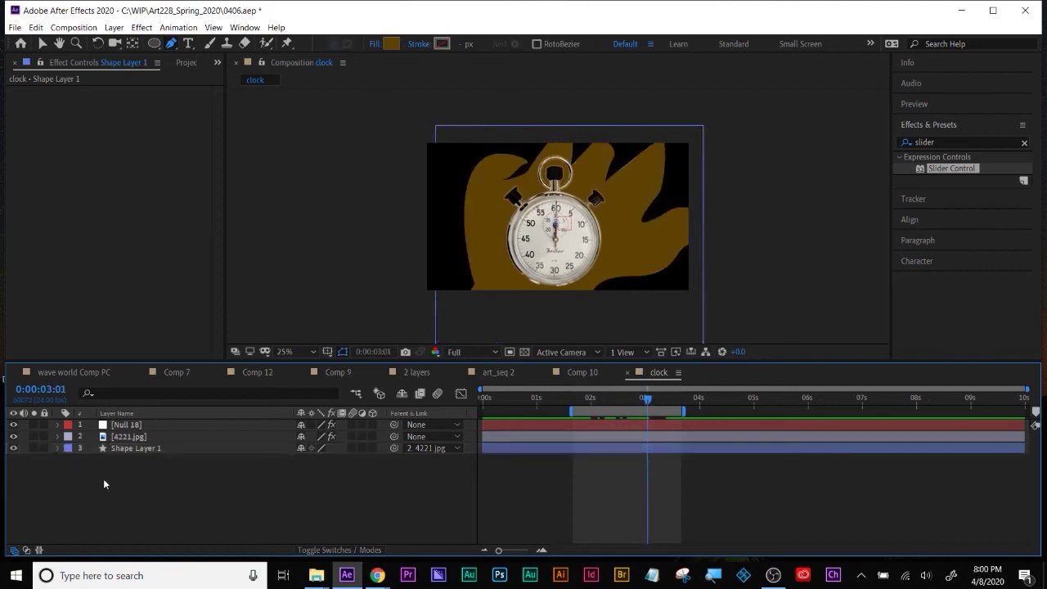
click(57, 449)
click(587, 422)
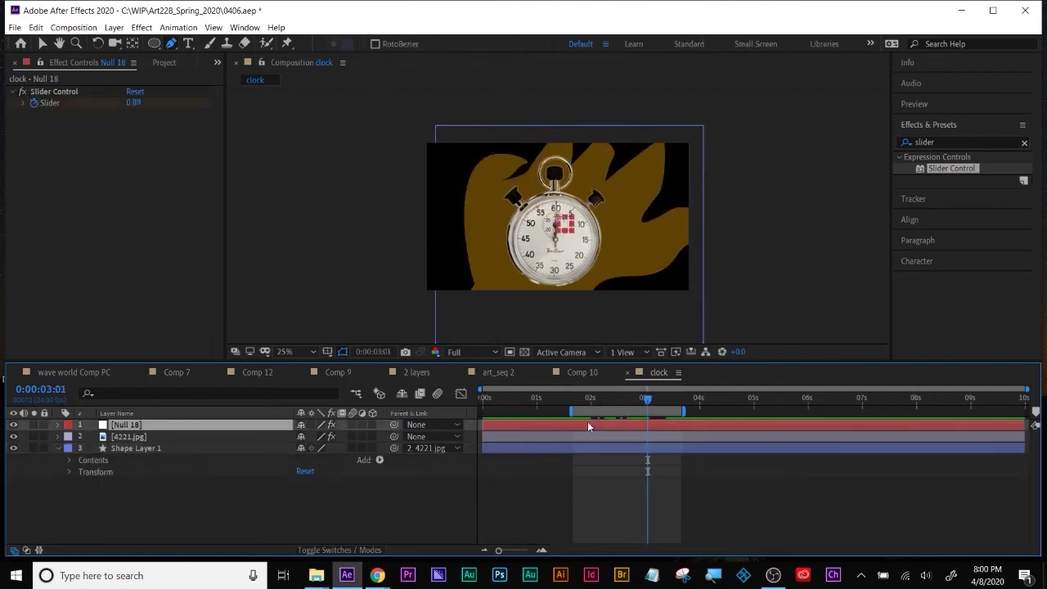
Reshape the brown hand outline's Path 1, adding a Path keyframe at 3:07
key(u)
key(j)
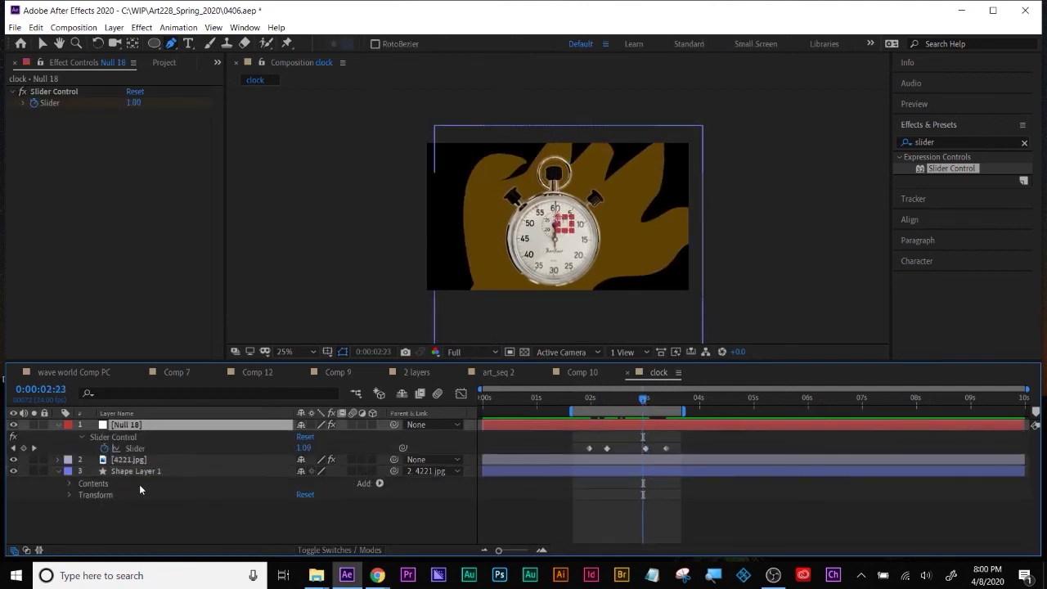
click(74, 490)
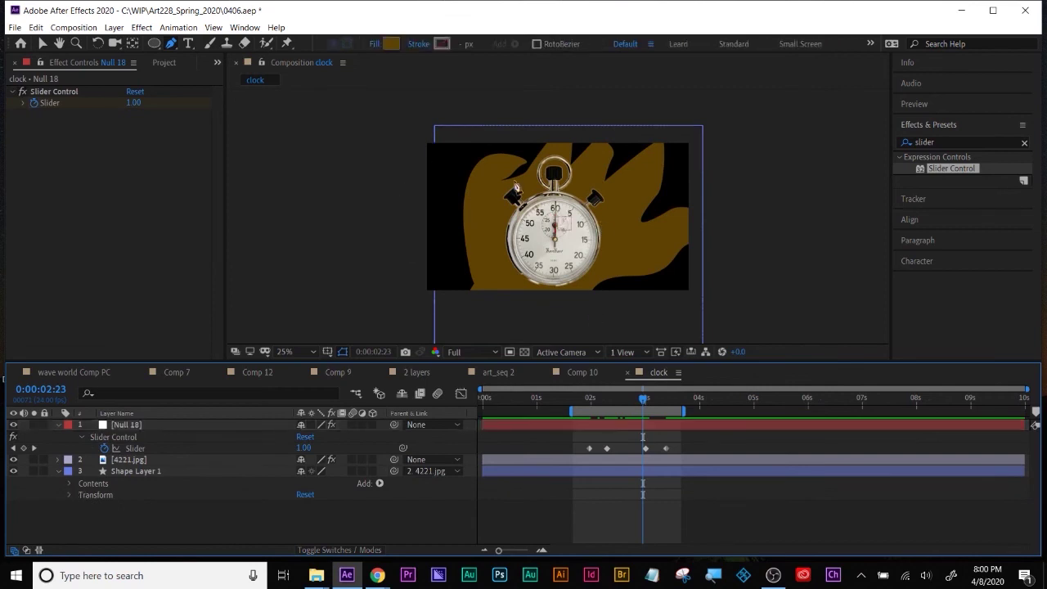
click(71, 485)
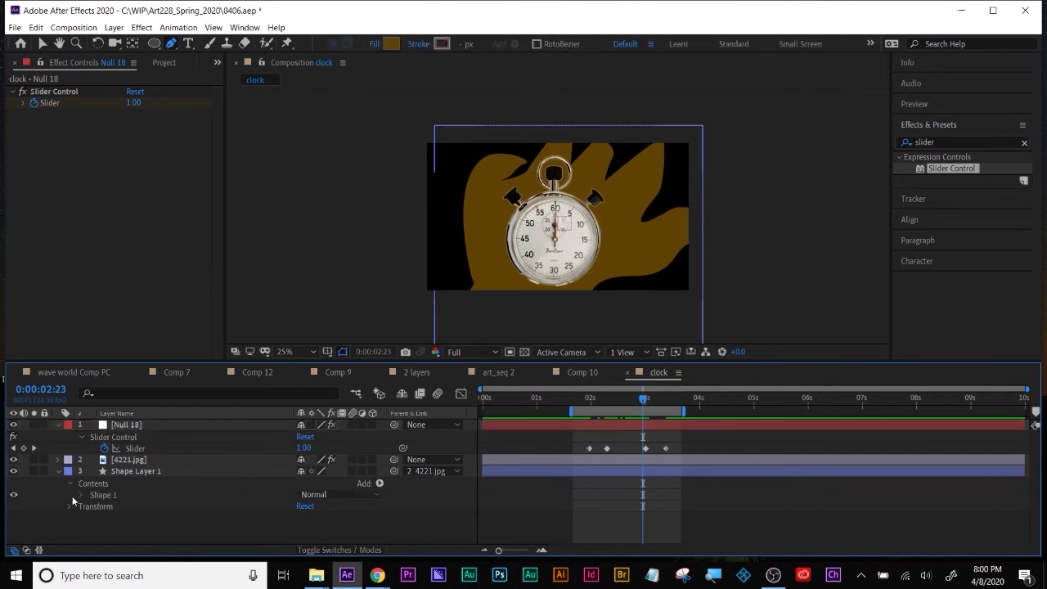
click(80, 495)
click(93, 504)
click(112, 504)
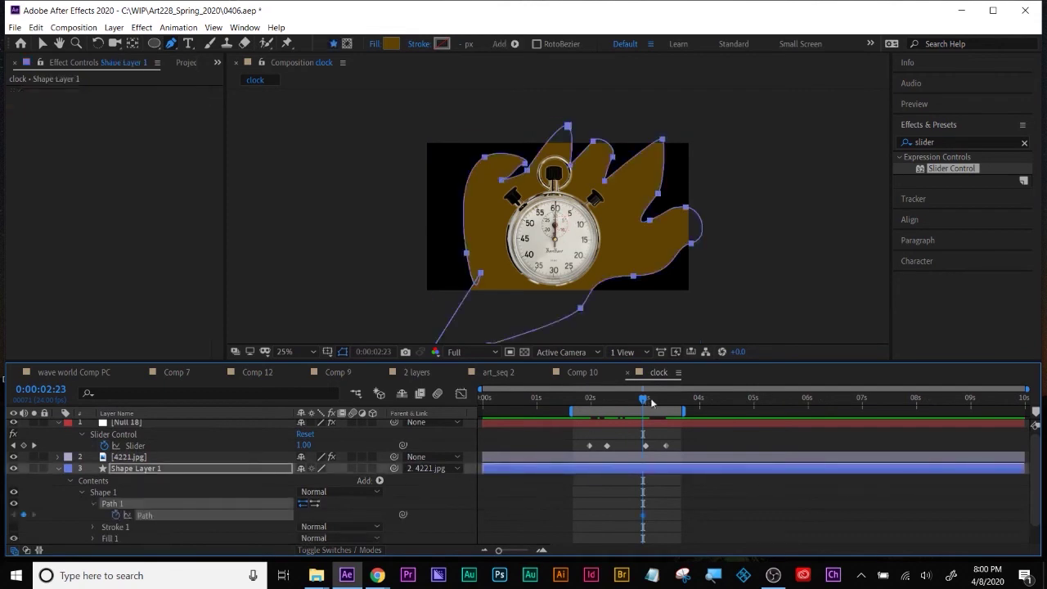
drag(648, 400, 660, 399)
drag(519, 175, 468, 183)
At the 2:23 Path keyframe, move the hand outline's points up and around the stopwatch
click(628, 424)
drag(578, 398, 662, 406)
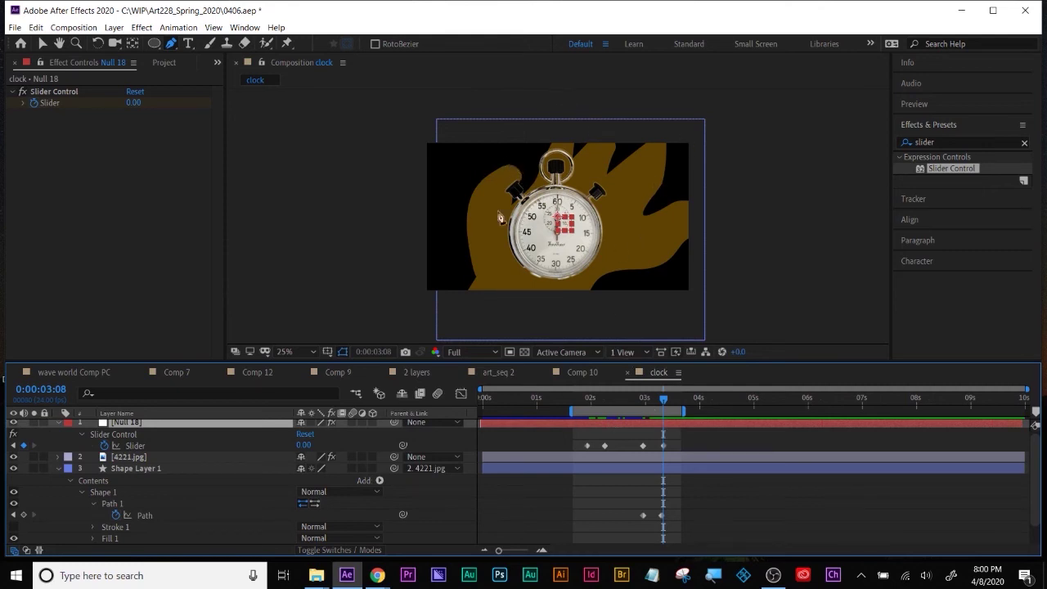
mouse_move(666, 398)
mouse_down()
mouse_move(651, 400)
mouse_move(676, 401)
mouse_move(645, 401)
mouse_up()
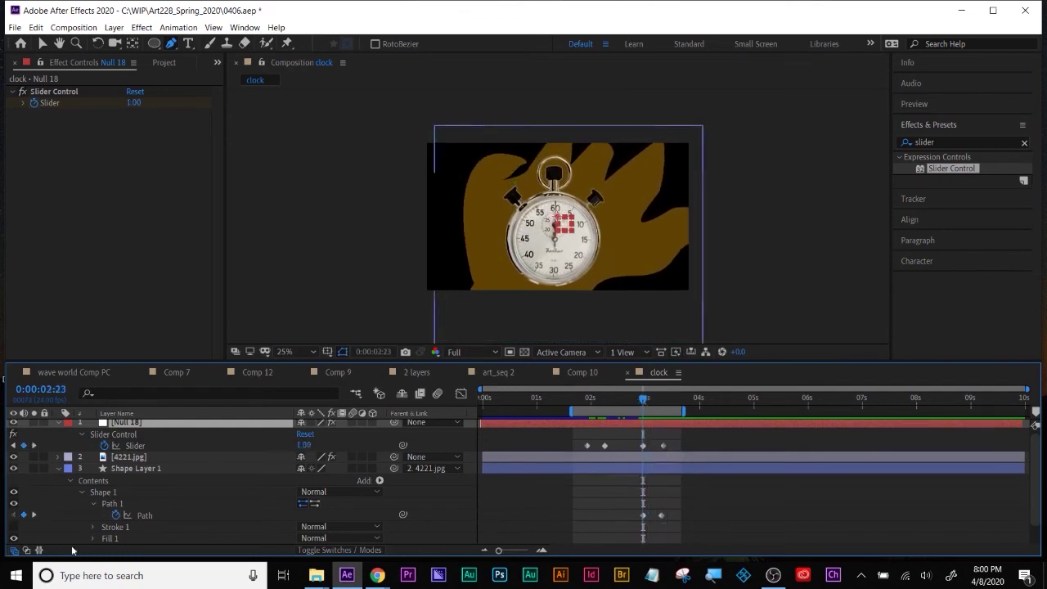
click(34, 515)
click(14, 515)
click(643, 516)
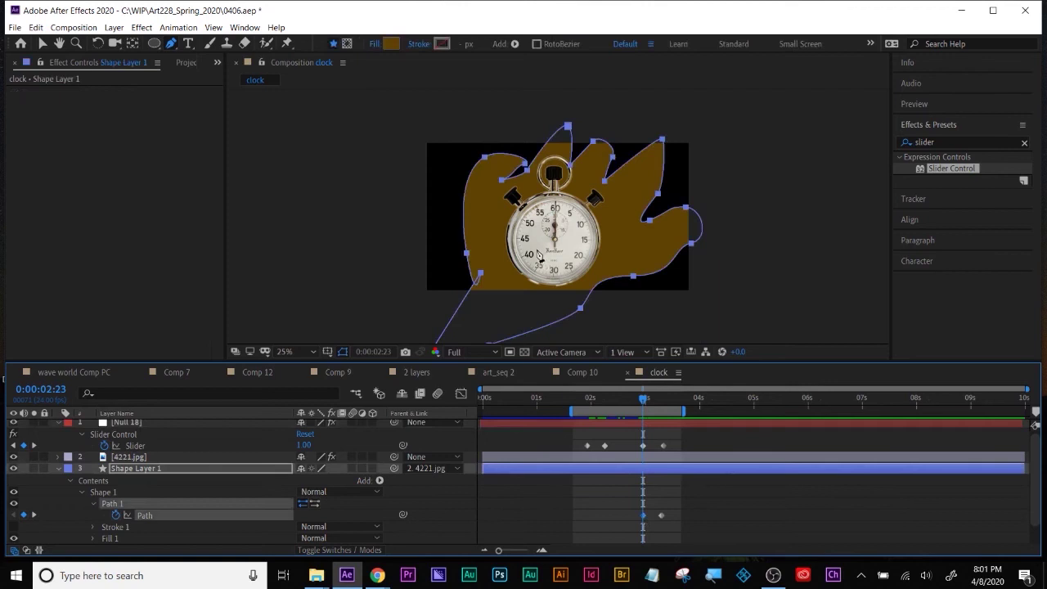
drag(527, 174, 510, 196)
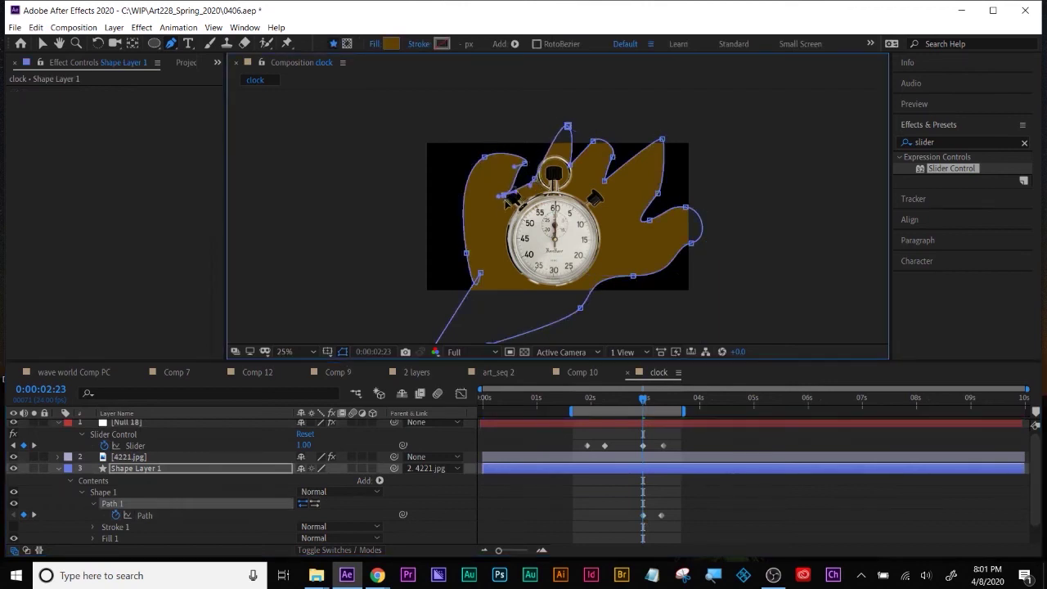
drag(510, 214, 518, 181)
Preview the hand animation, playing it from 1:19
key(space)
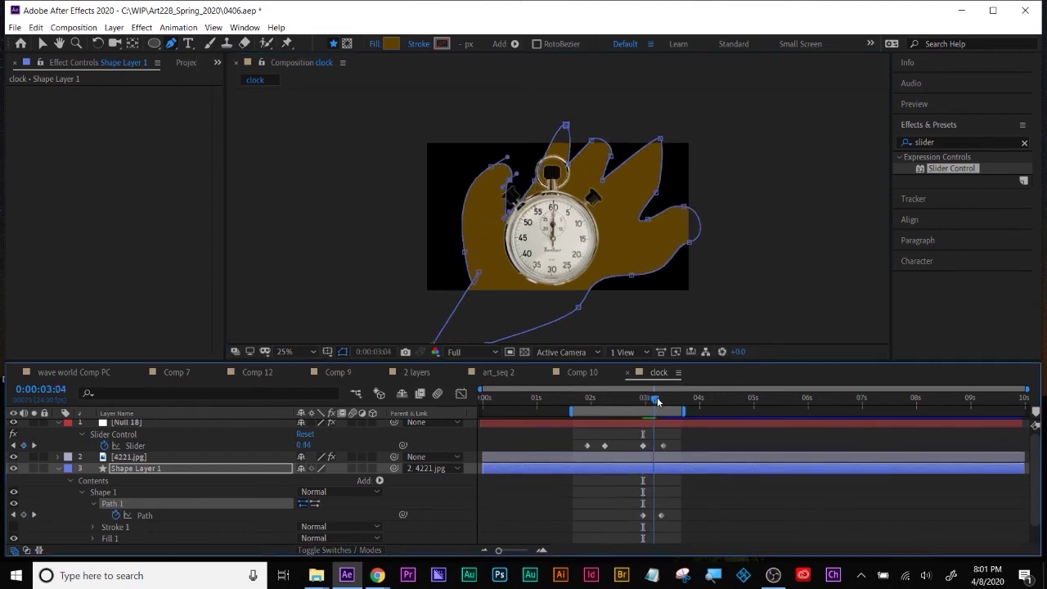
click(736, 516)
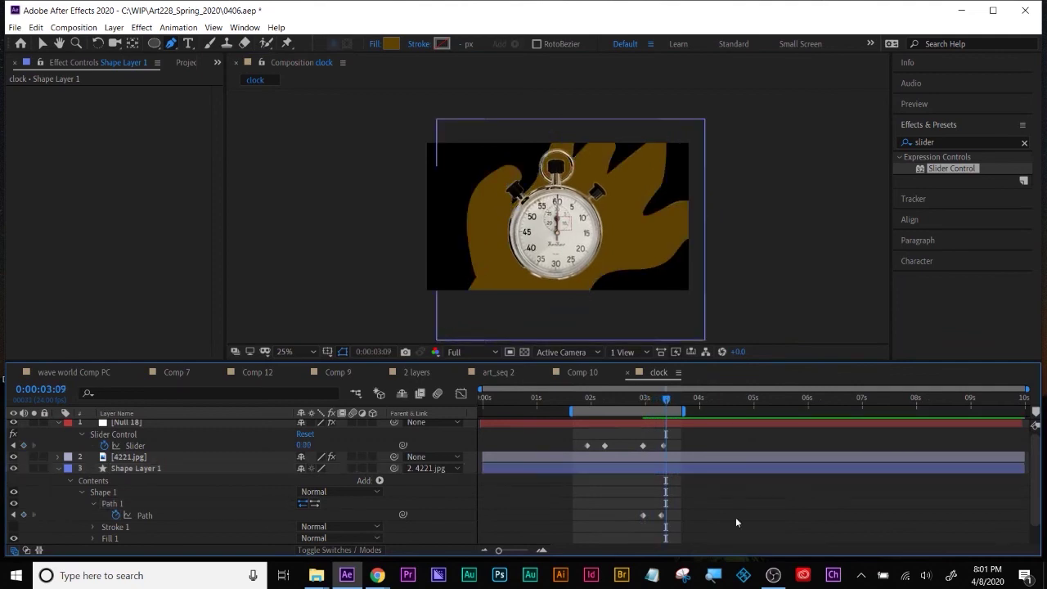
click(580, 400)
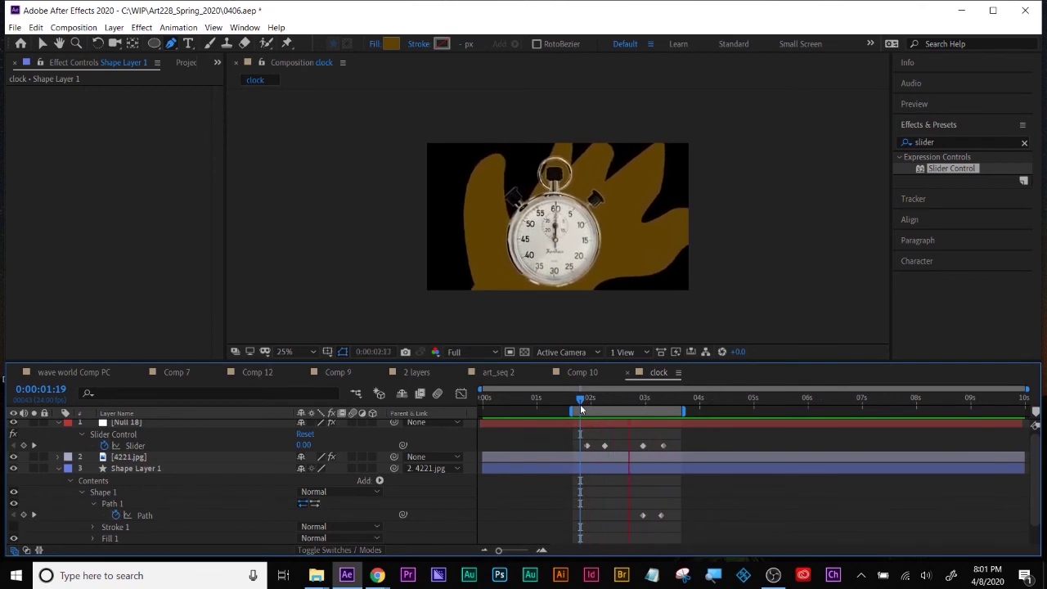
key(space)
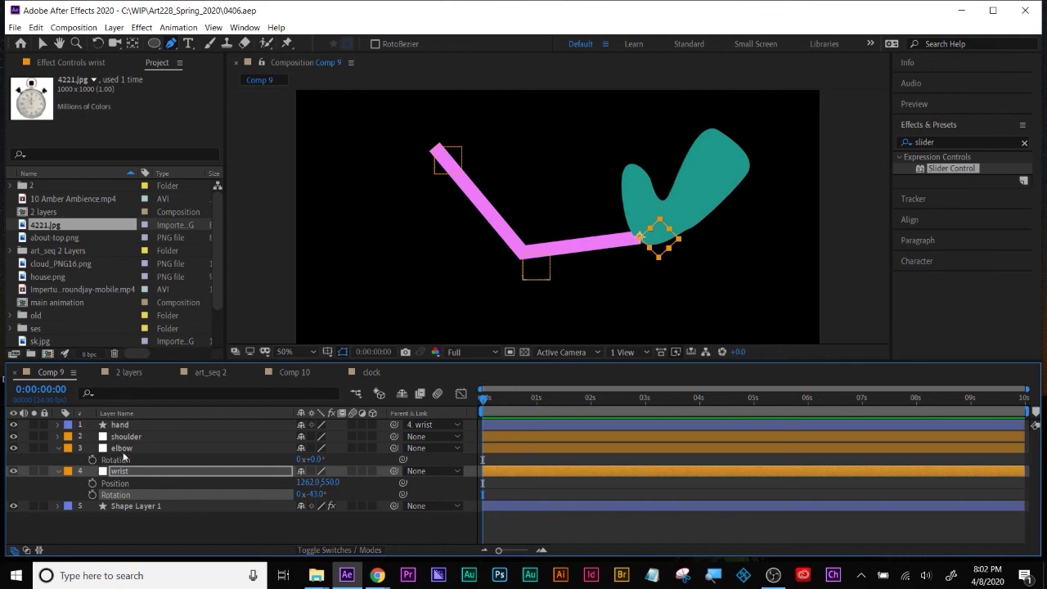
Scrub the wrist layer's Rotation so the teal hand turns level, then preview the composition
click(120, 425)
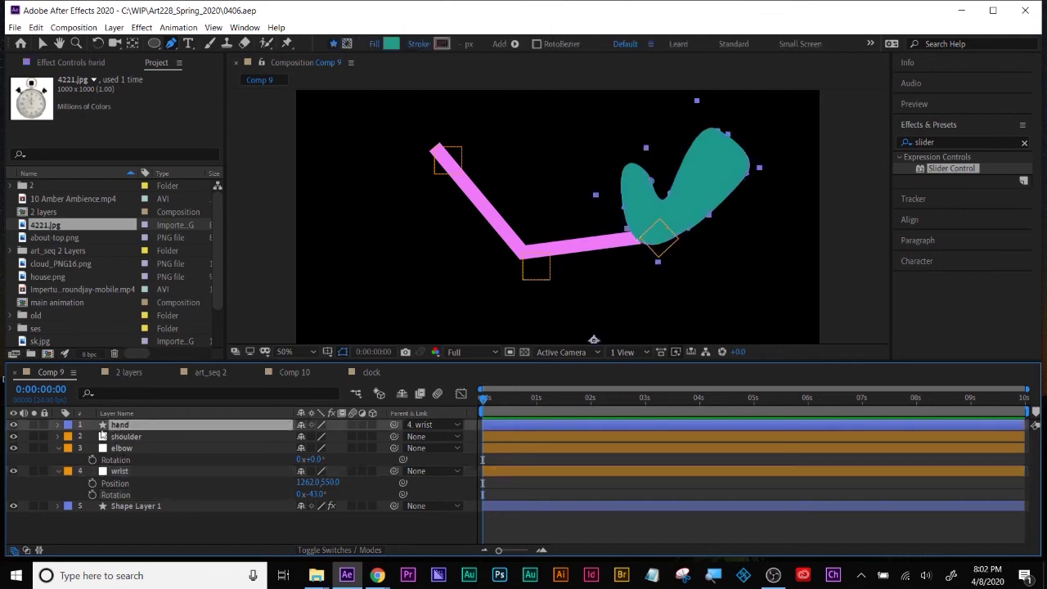
click(118, 471)
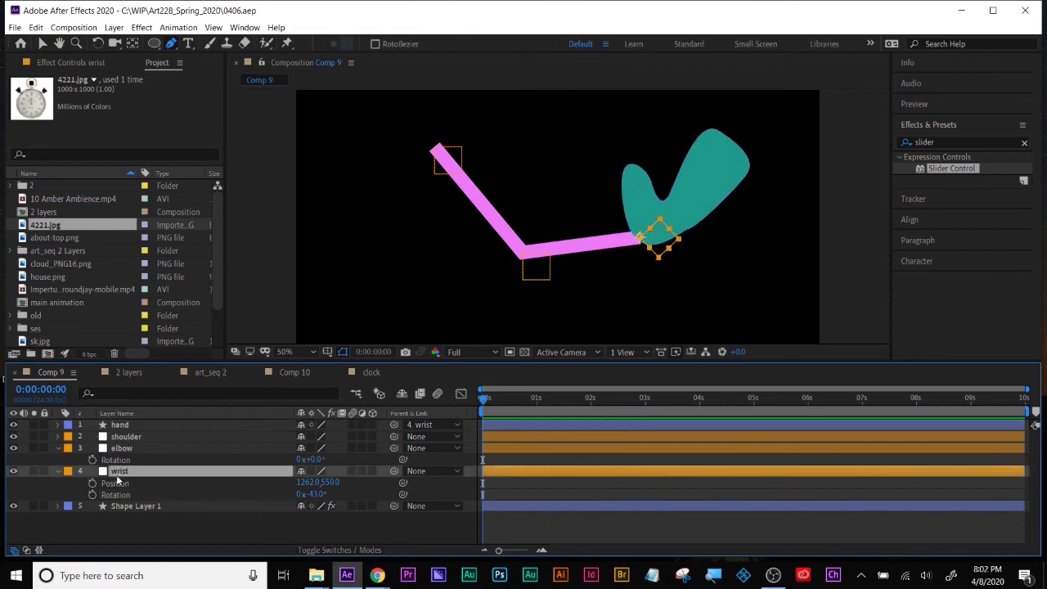
key(r)
mouse_move(324, 486)
mouse_down()
mouse_move(309, 486)
mouse_move(358, 486)
mouse_move(287, 488)
mouse_move(327, 482)
mouse_up()
key(p)
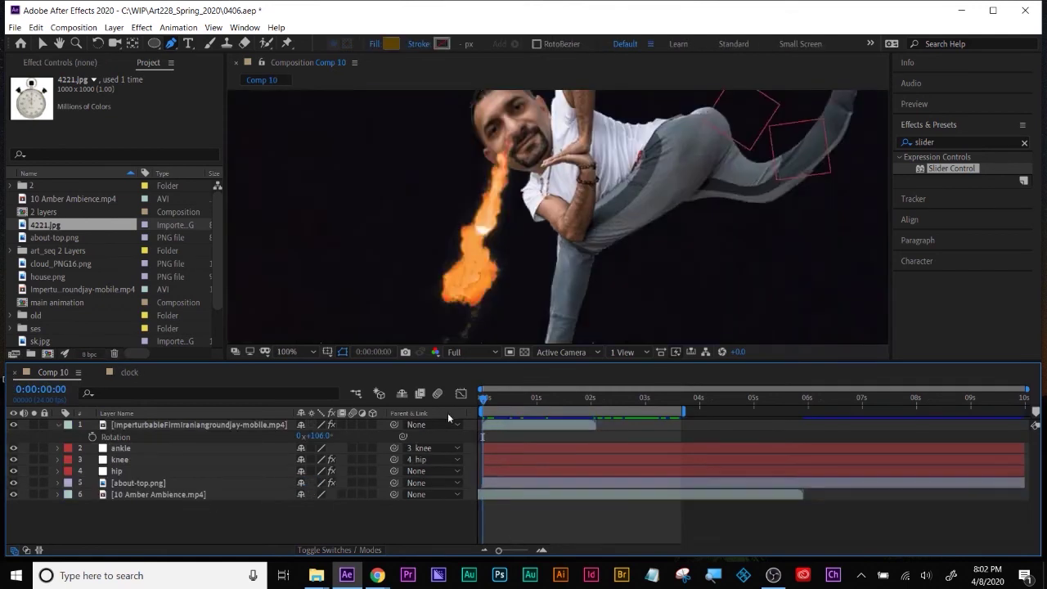
key(space)
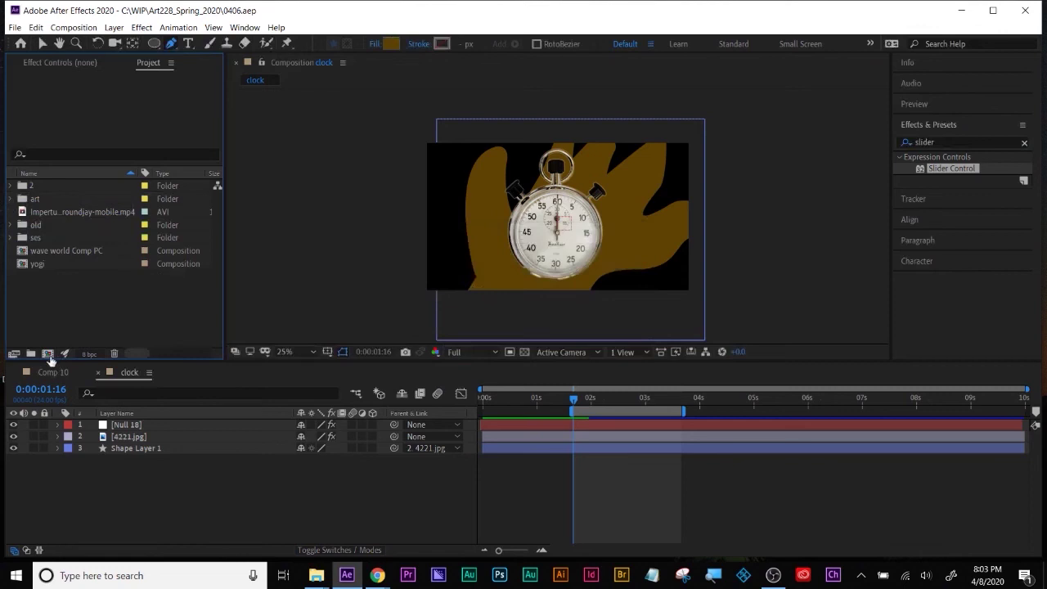
click(48, 354)
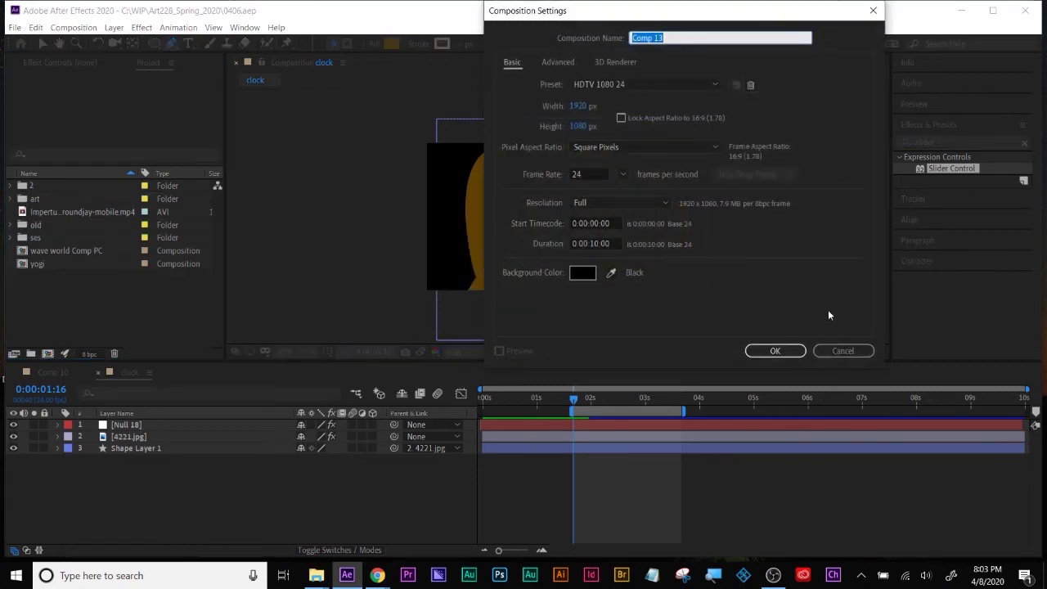
Create Comp 13 and paste the 4221.jpg stopwatch layer copied from the clock comp
click(774, 350)
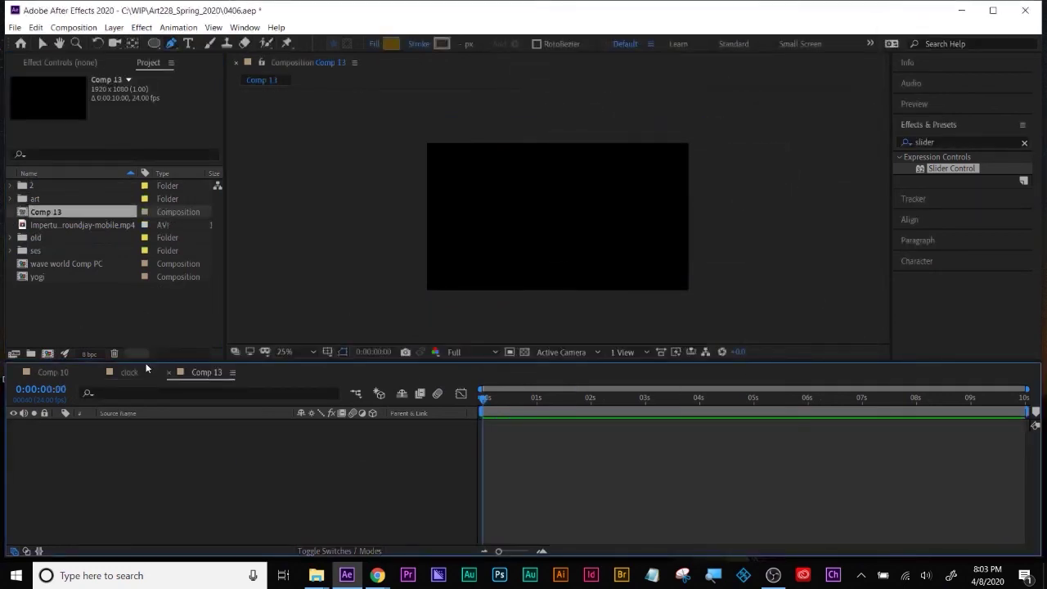
click(135, 375)
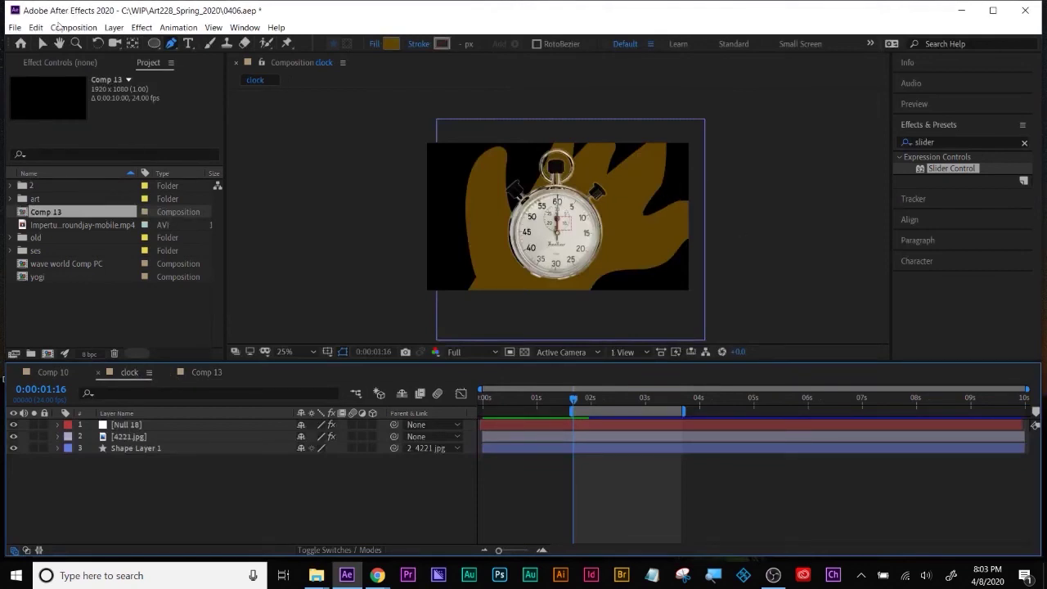
click(41, 46)
click(129, 437)
key(ctrl+c)
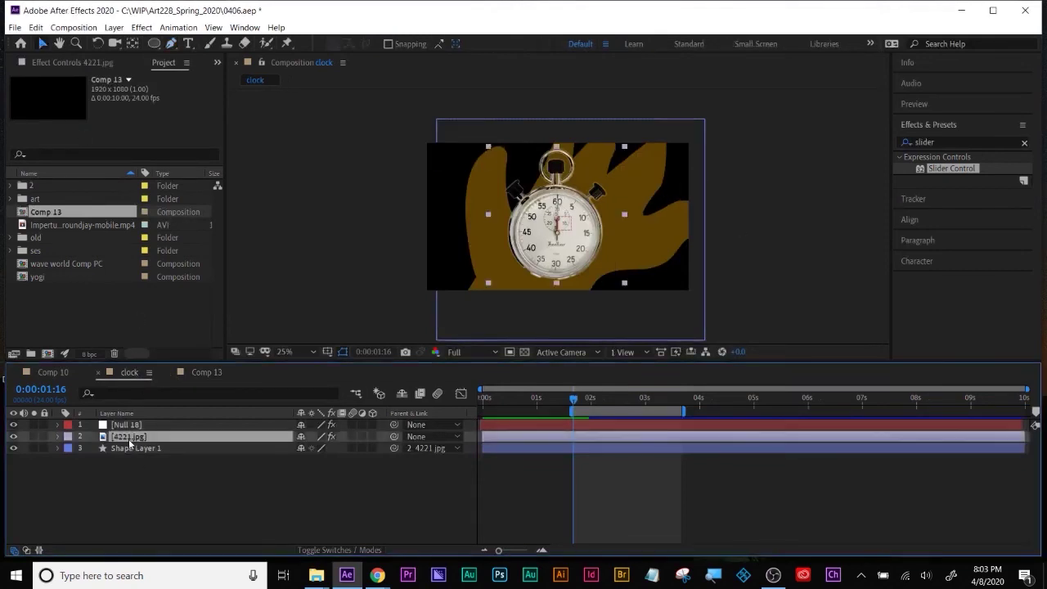
click(206, 372)
key(ctrl+v)
Shrink the pasted stopwatch to 54% scale at 1:06
drag(503, 397, 550, 398)
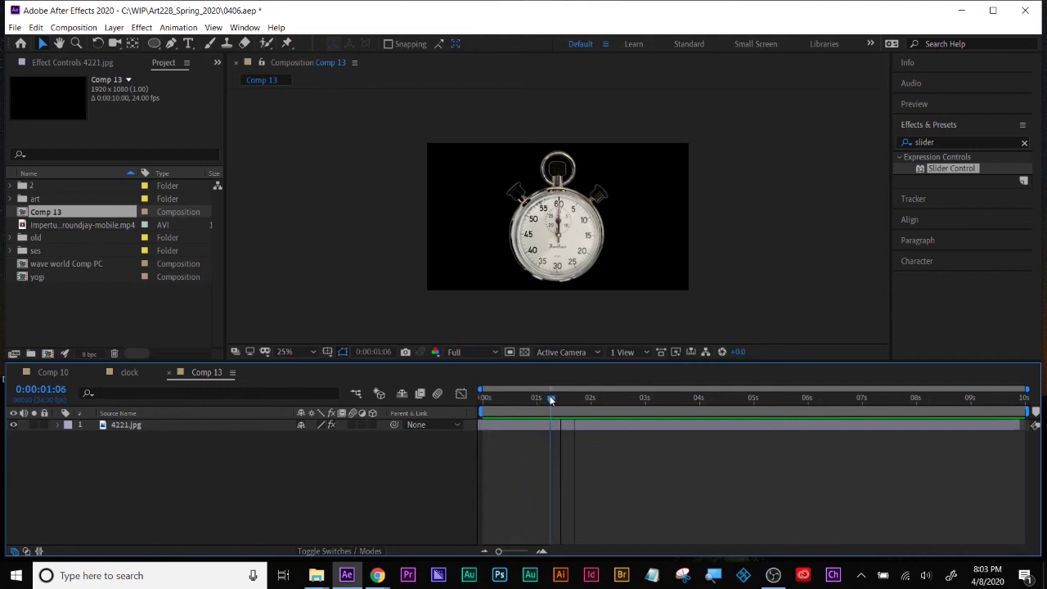
click(270, 425)
key(s)
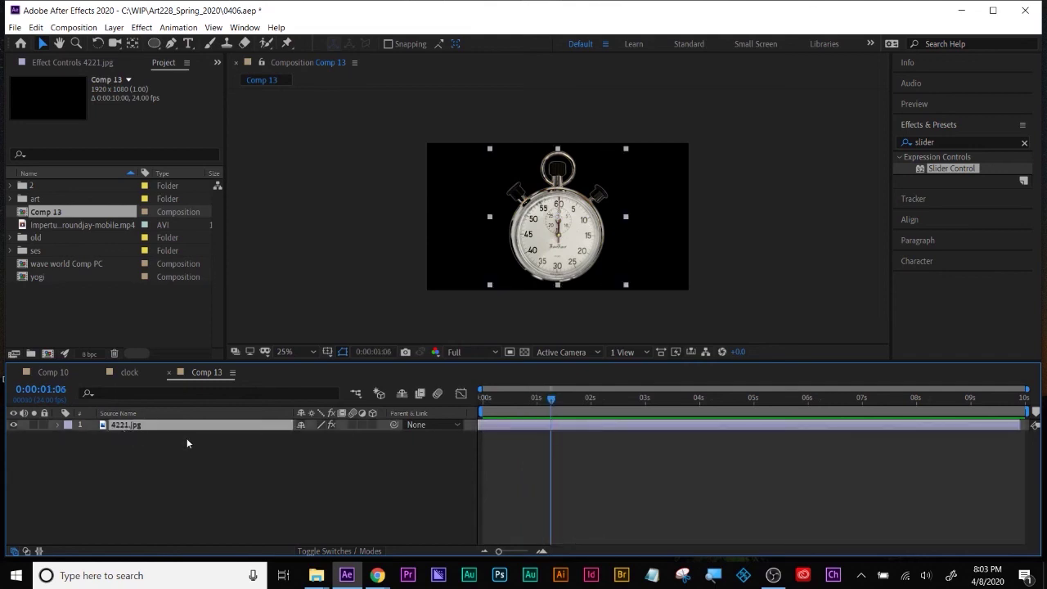
drag(314, 435, 284, 440)
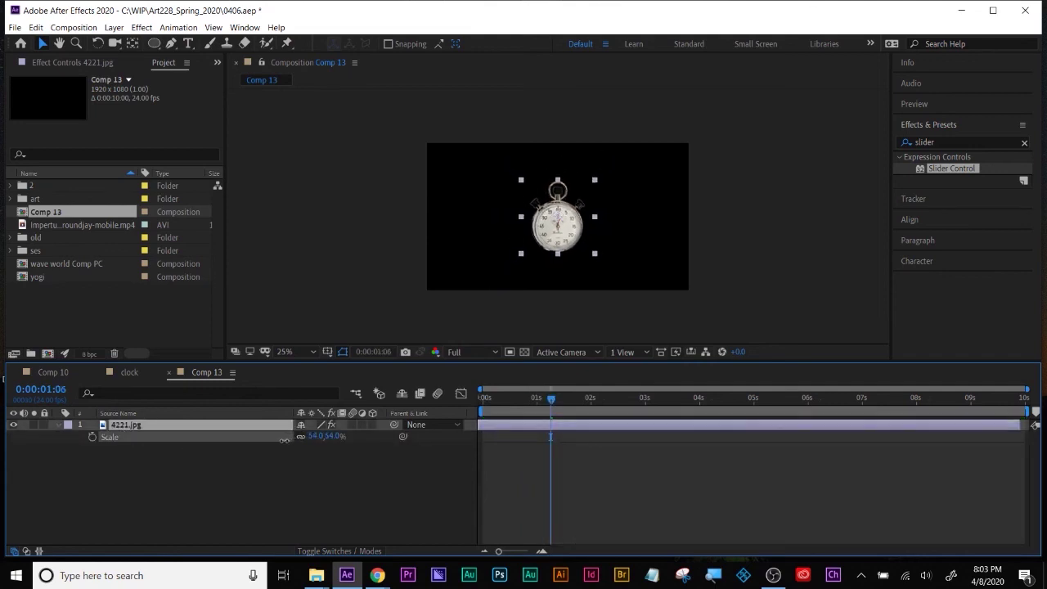
click(171, 43)
click(552, 462)
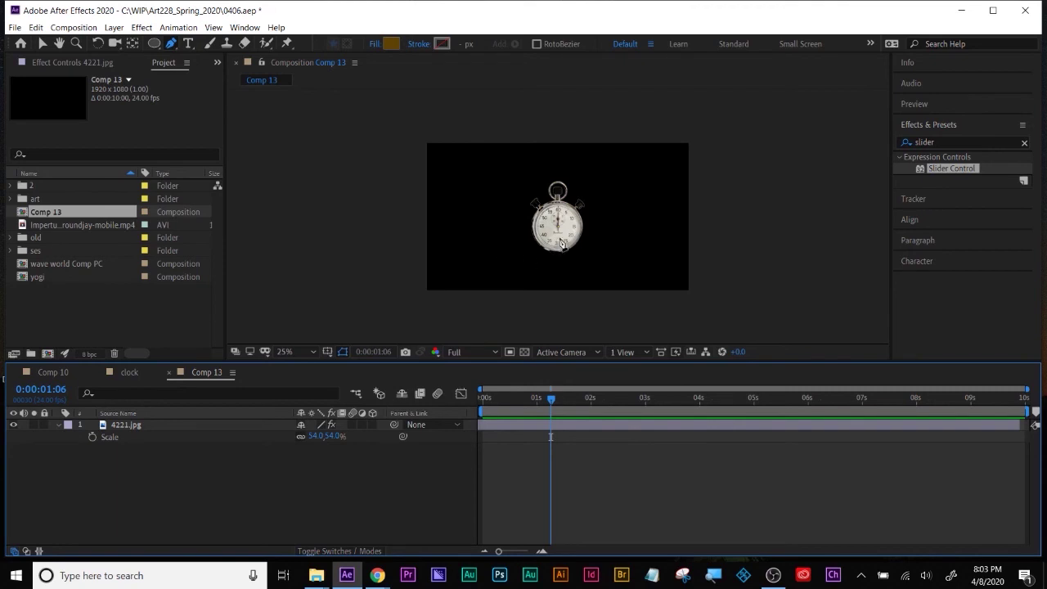
Reduce the stopwatch to 34%, raise it, and draw a brown rectangle below it
key(v)
click(576, 207)
mouse_move(576, 208)
mouse_down()
mouse_move(575, 193)
mouse_move(577, 202)
mouse_up()
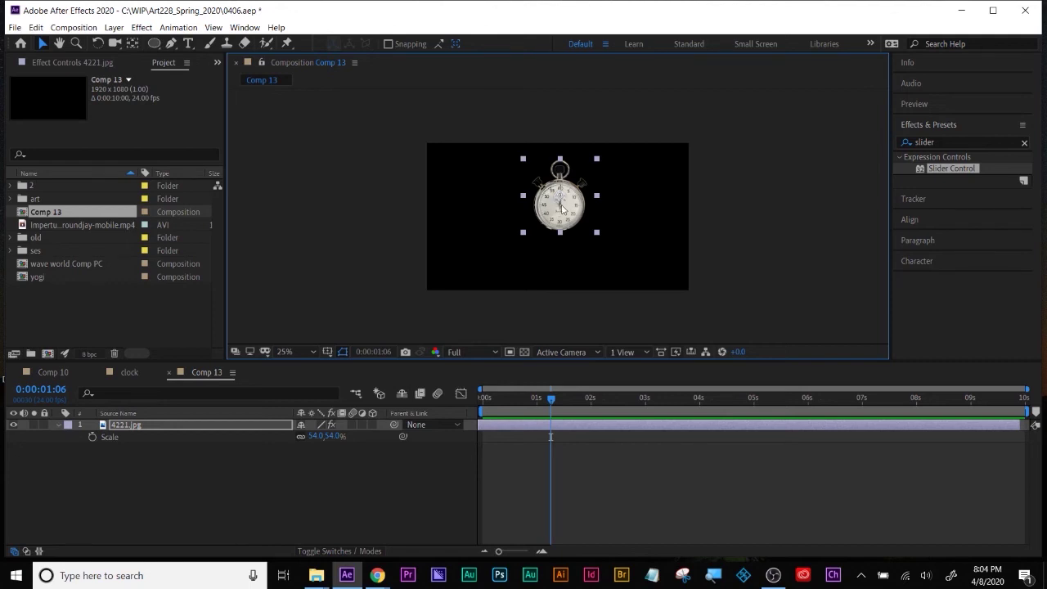
drag(323, 436, 302, 439)
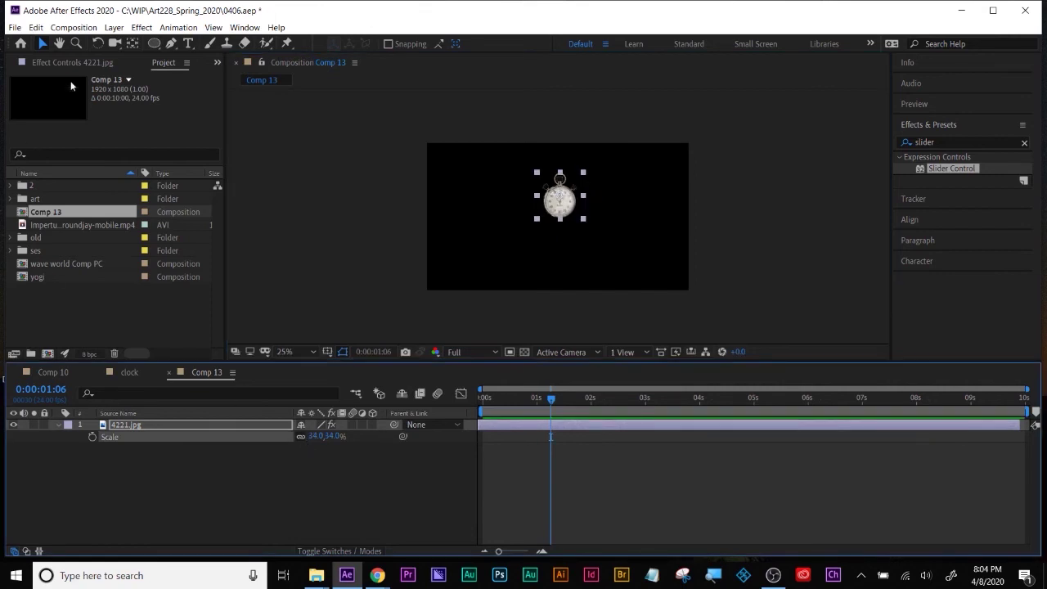
click(42, 43)
drag(551, 208, 554, 189)
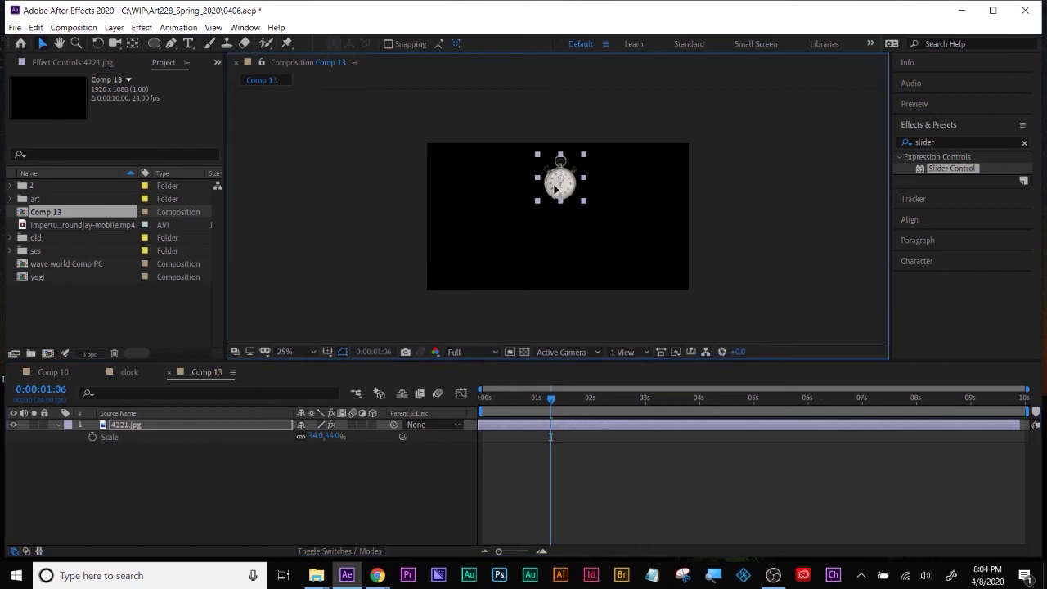
click(482, 319)
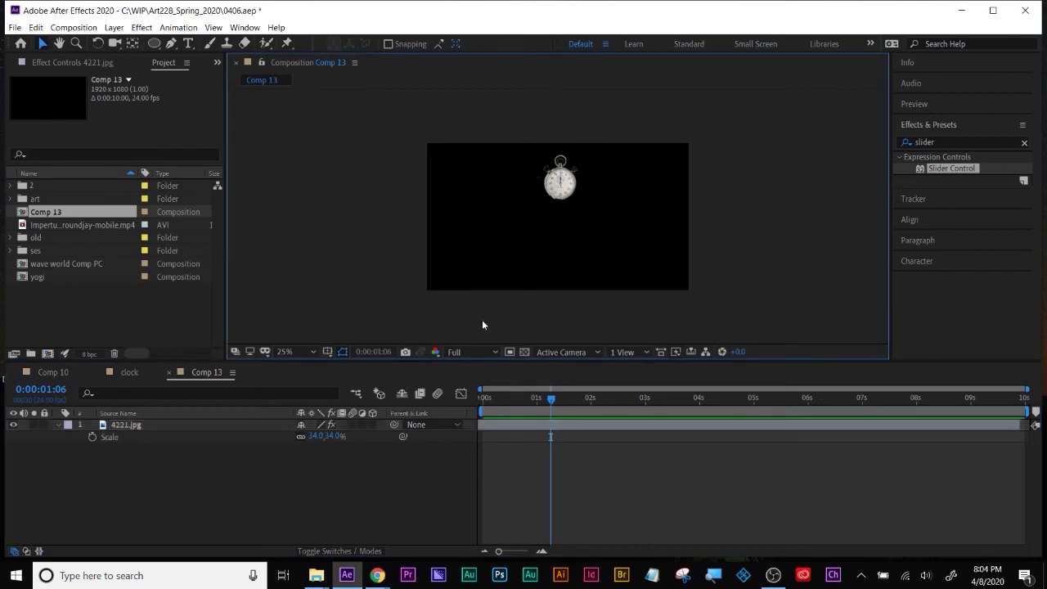
click(153, 43)
drag(556, 215, 571, 259)
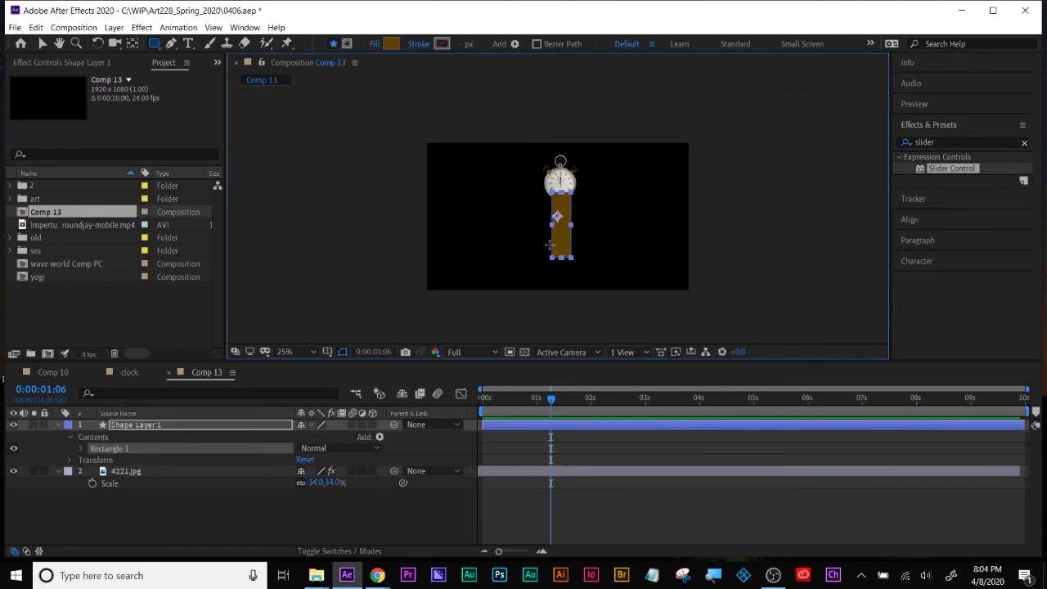
Draw a small horizontal arm rectangle and a tall thin vertical arm rectangle left of the torso
key(v)
click(289, 490)
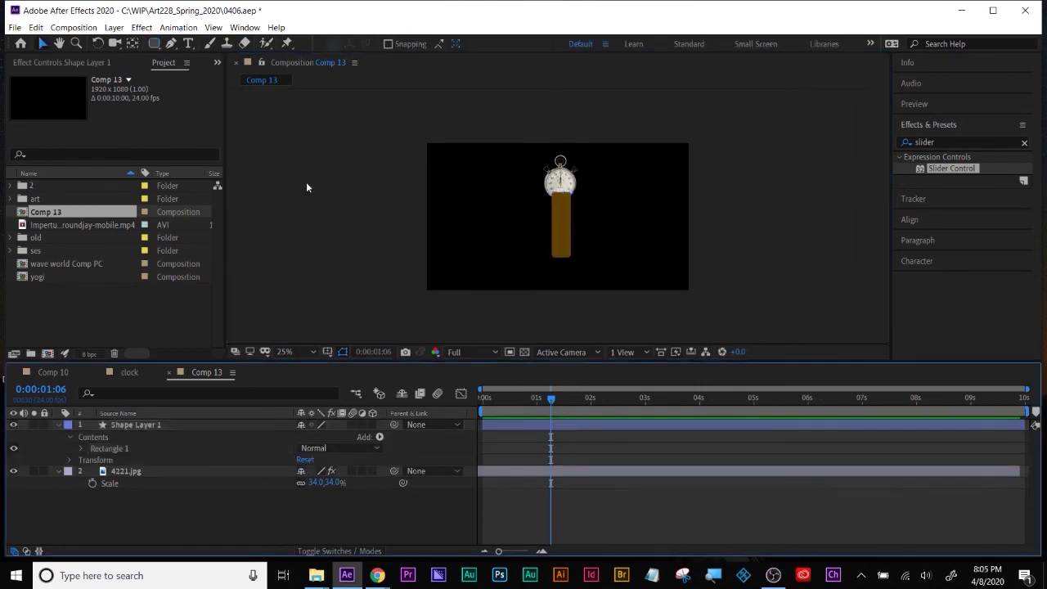
click(153, 43)
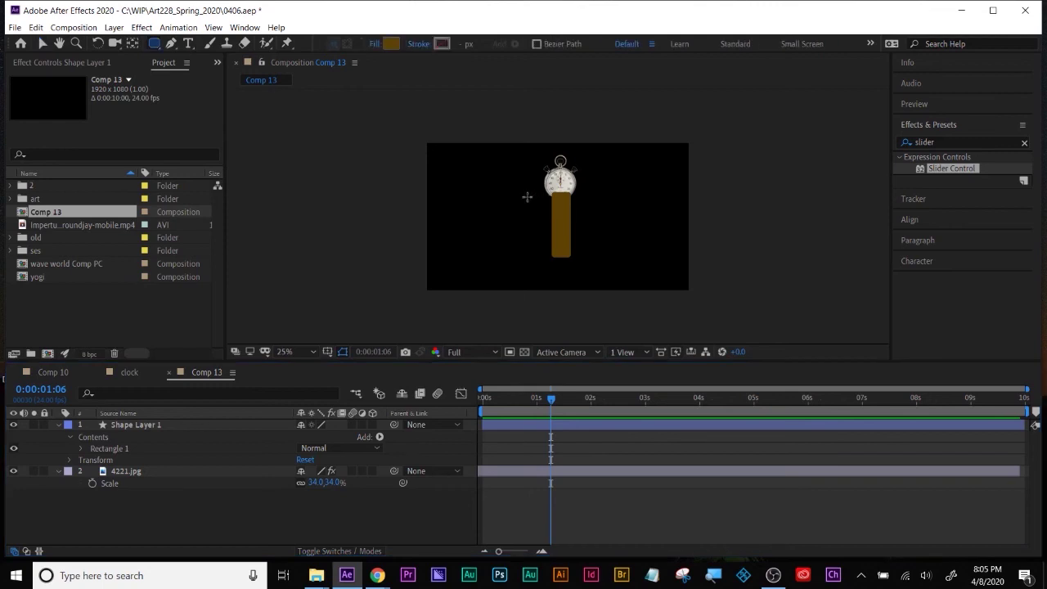
drag(526, 197, 557, 207)
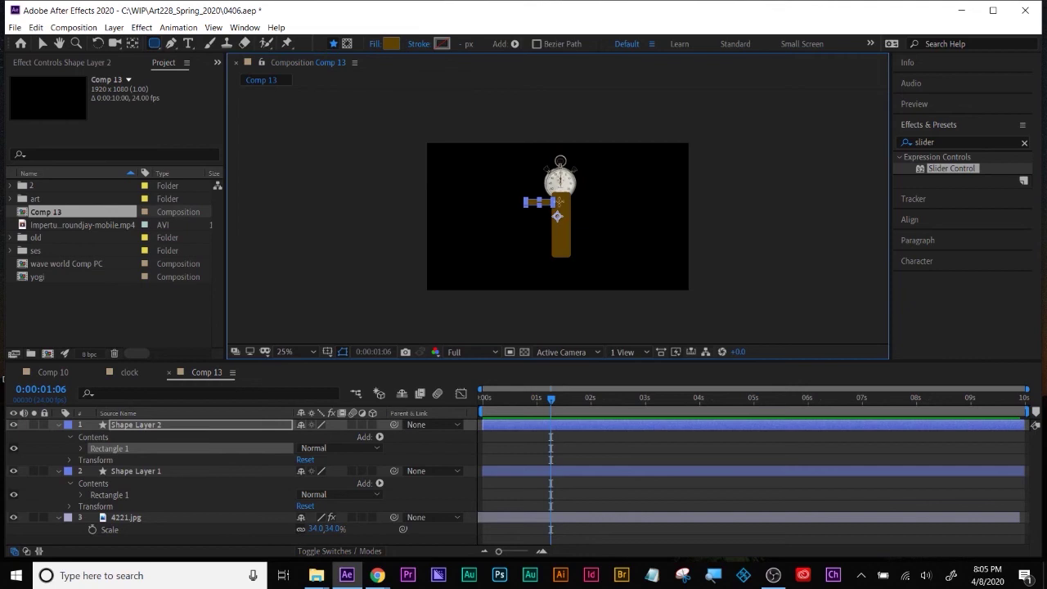
key(F2)
drag(524, 177, 528, 206)
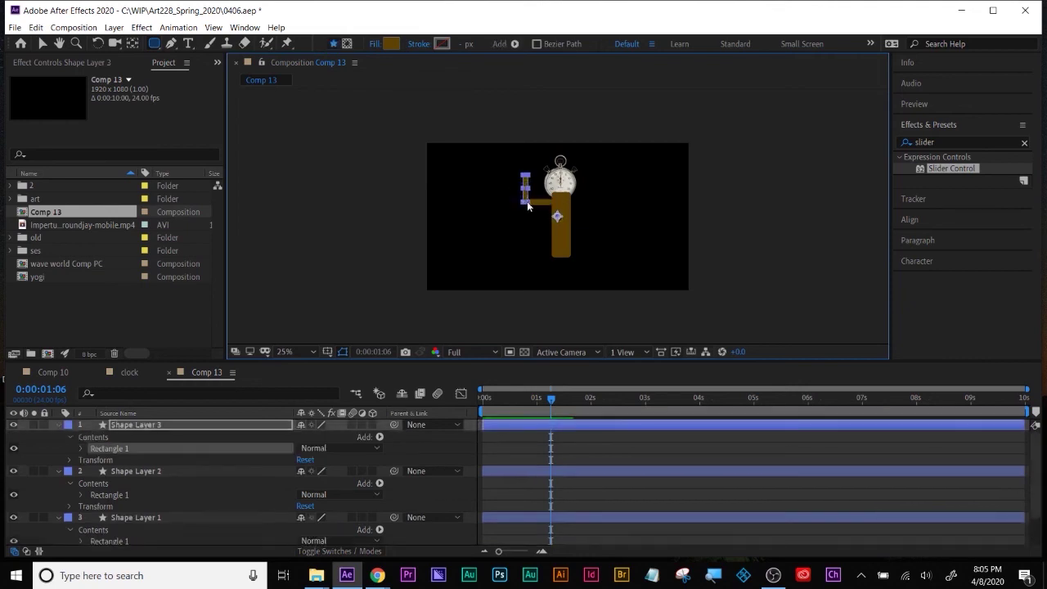
key(F2)
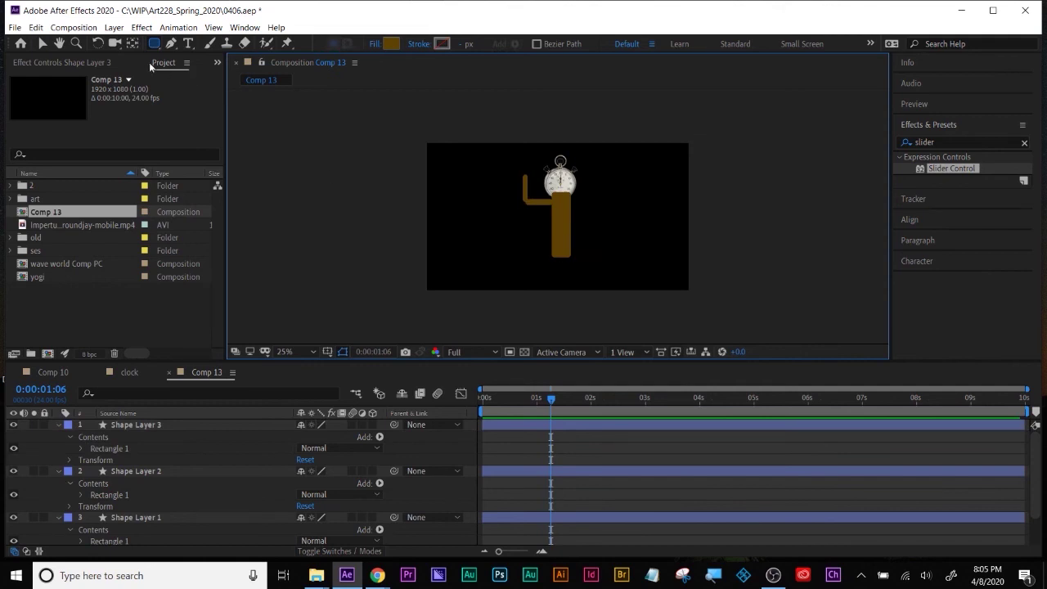
Nudge Shape Layer 3's vertical arm bar right and down onto the horizontal bar's end
click(49, 43)
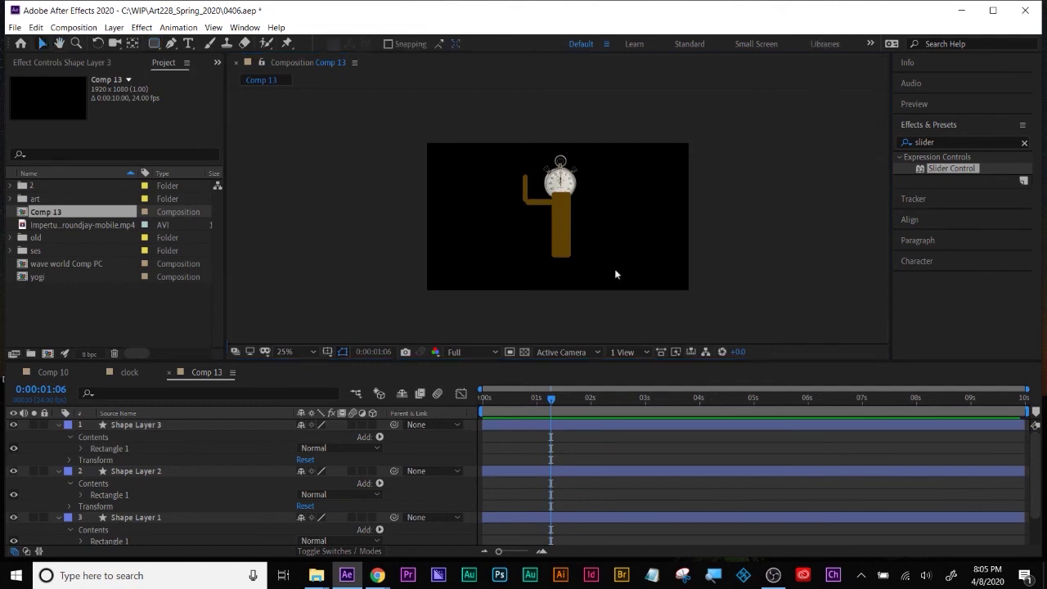
click(564, 234)
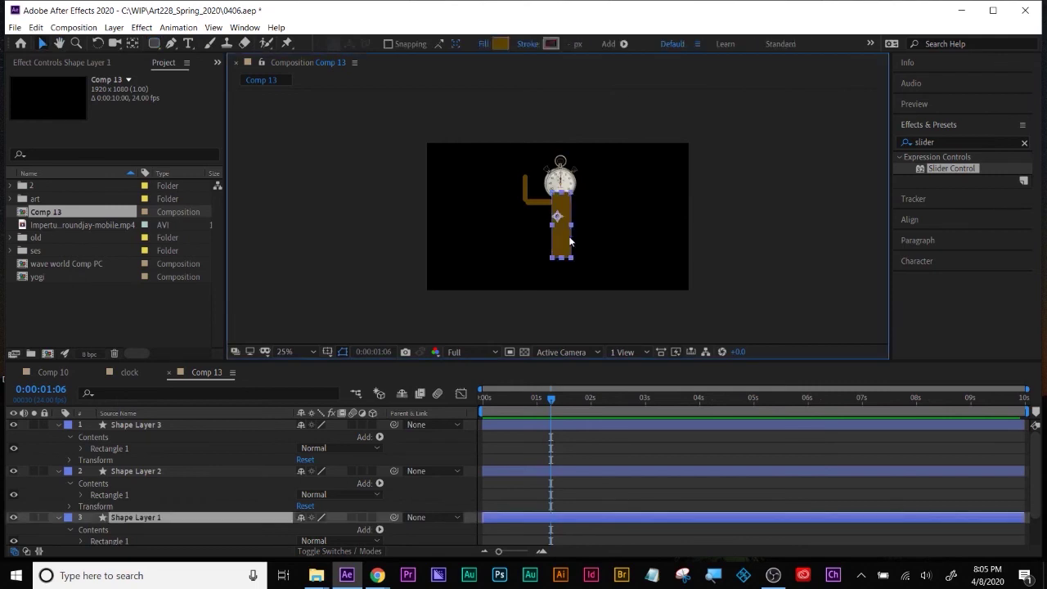
click(177, 441)
scroll(615, 235, up, 4)
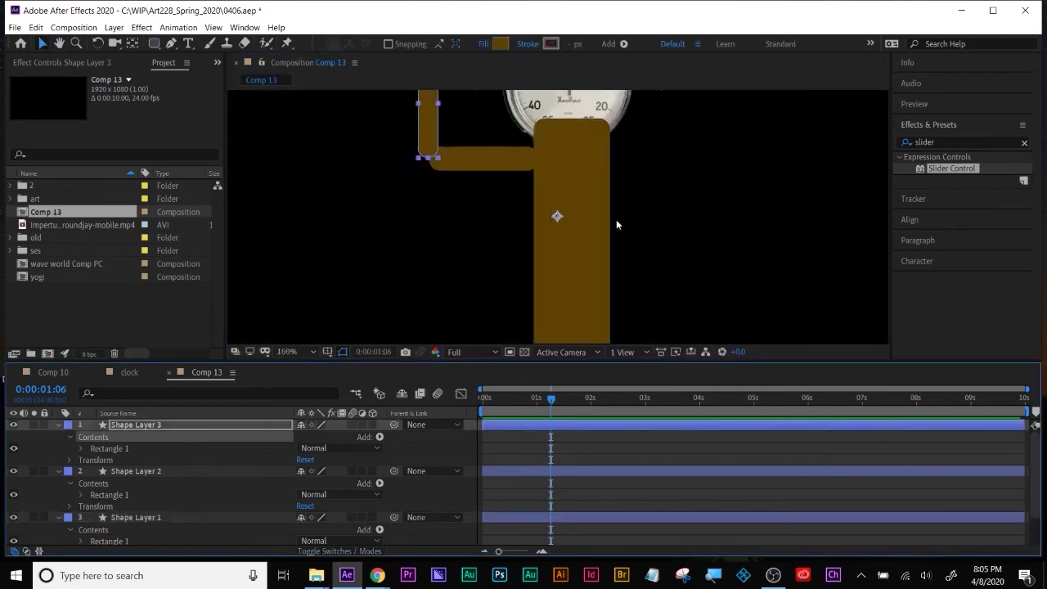
key(v)
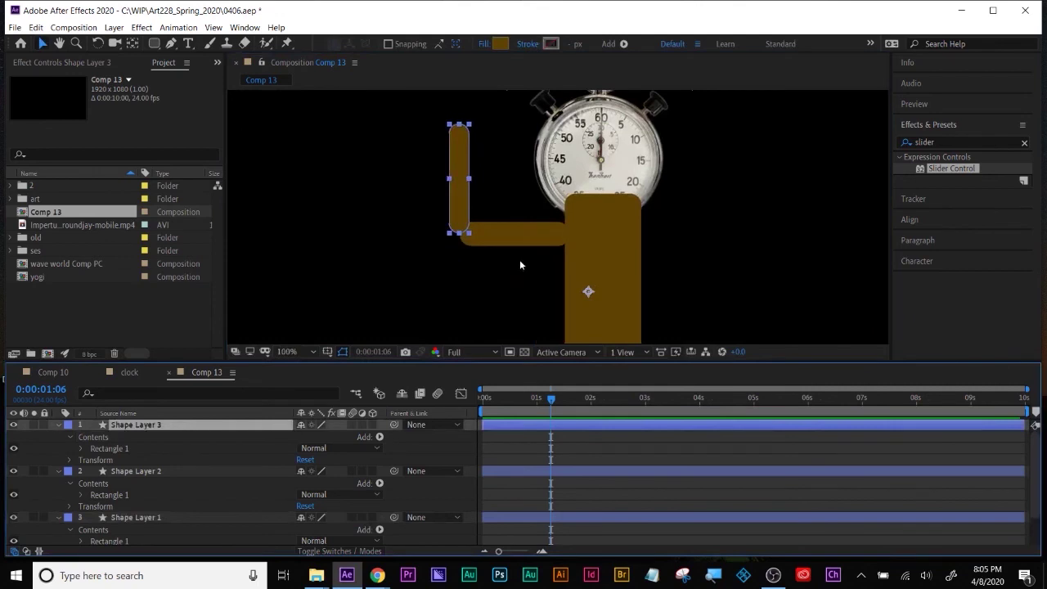
click(44, 46)
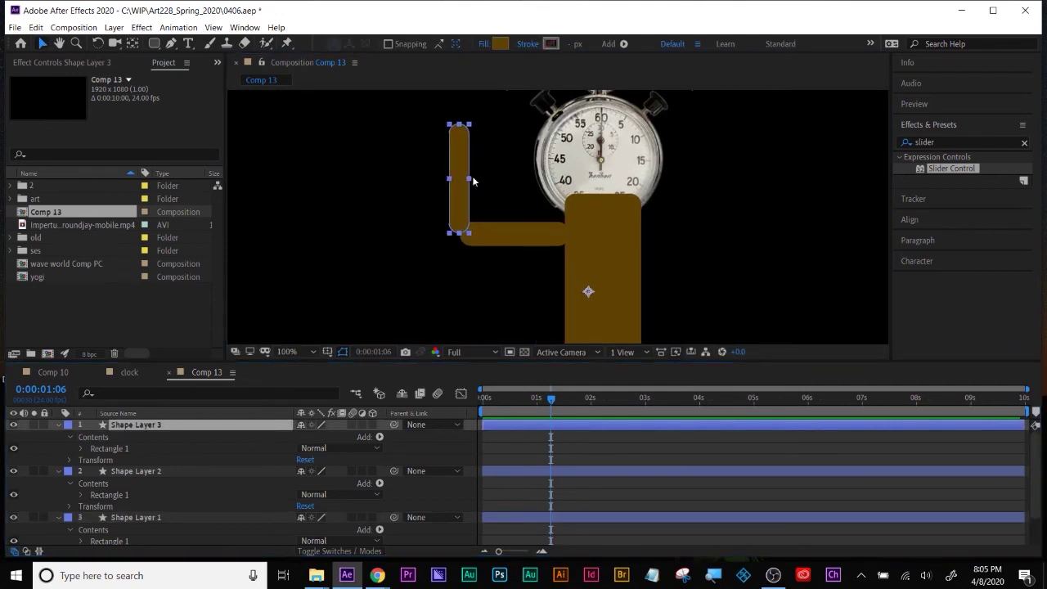
mouse_move(465, 177)
mouse_down()
mouse_move(485, 184)
mouse_move(474, 189)
mouse_up()
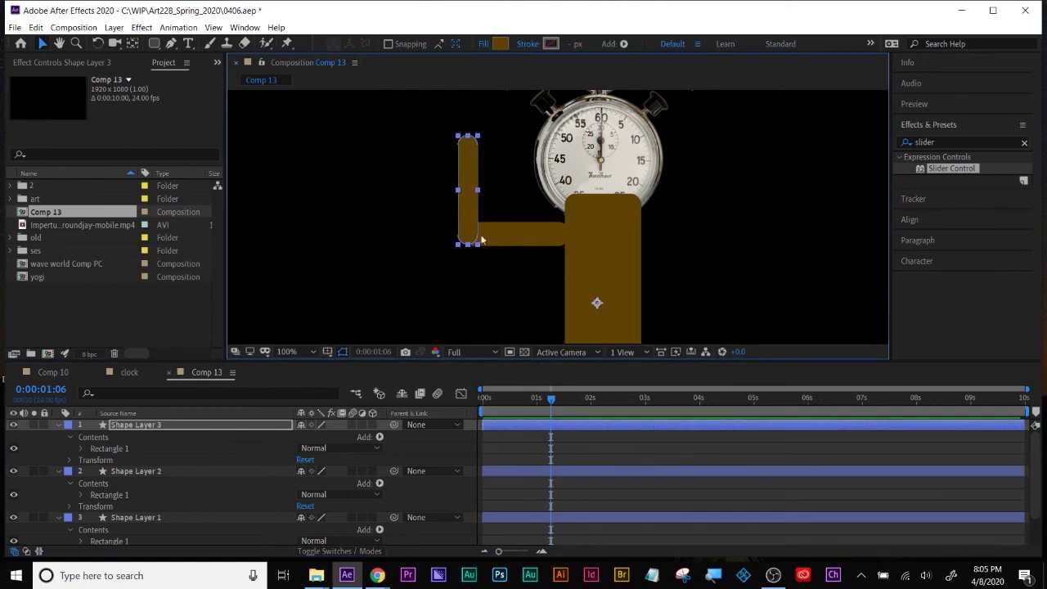
click(524, 434)
click(183, 428)
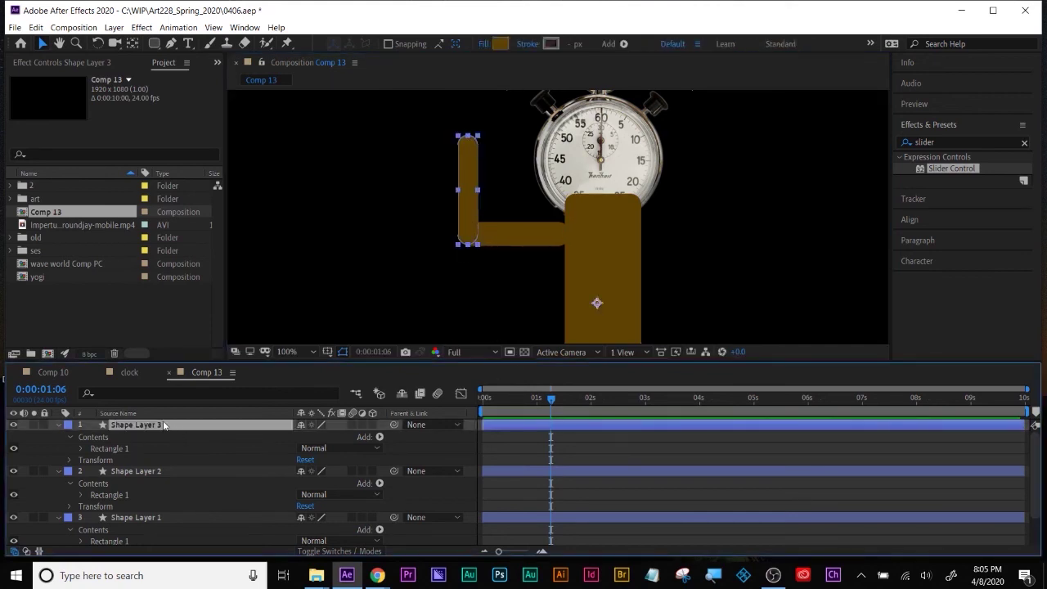
key(Return)
Name Shape Layer 3 'forearm' and move its anchor point to the elbow end
text(forearm)
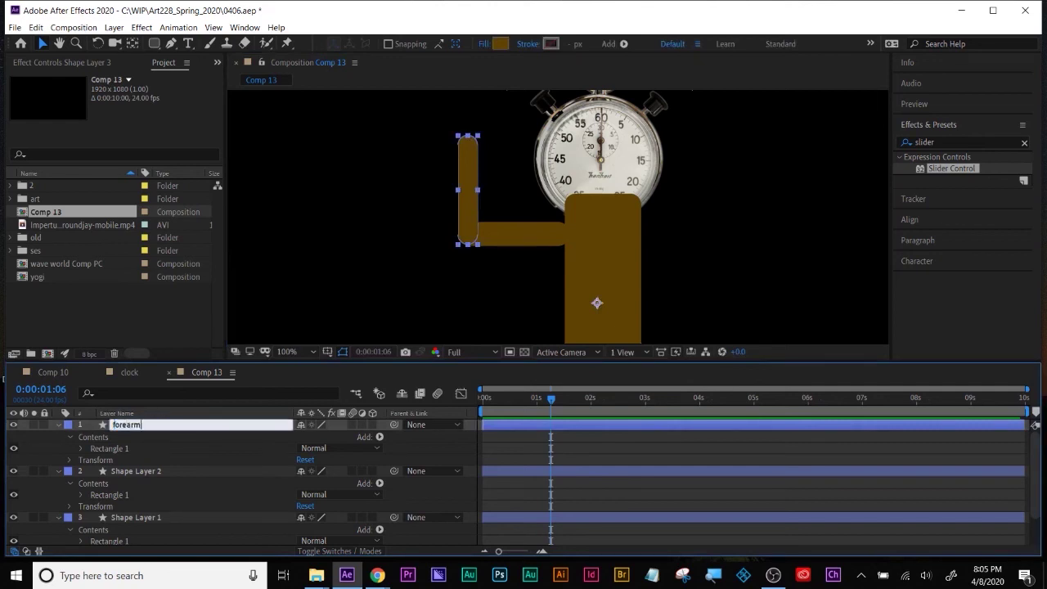
key(Return)
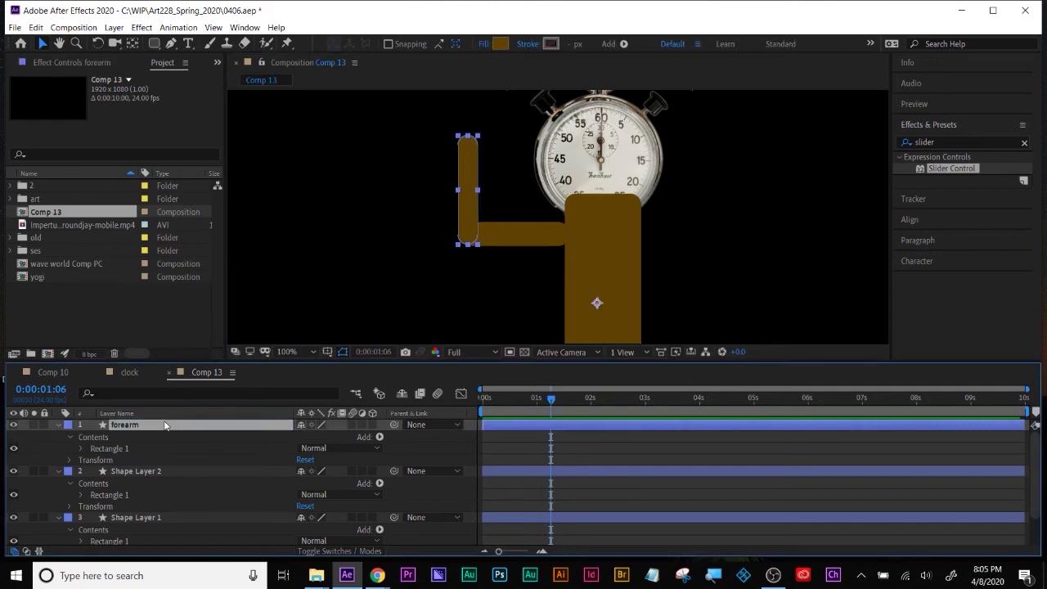
click(134, 44)
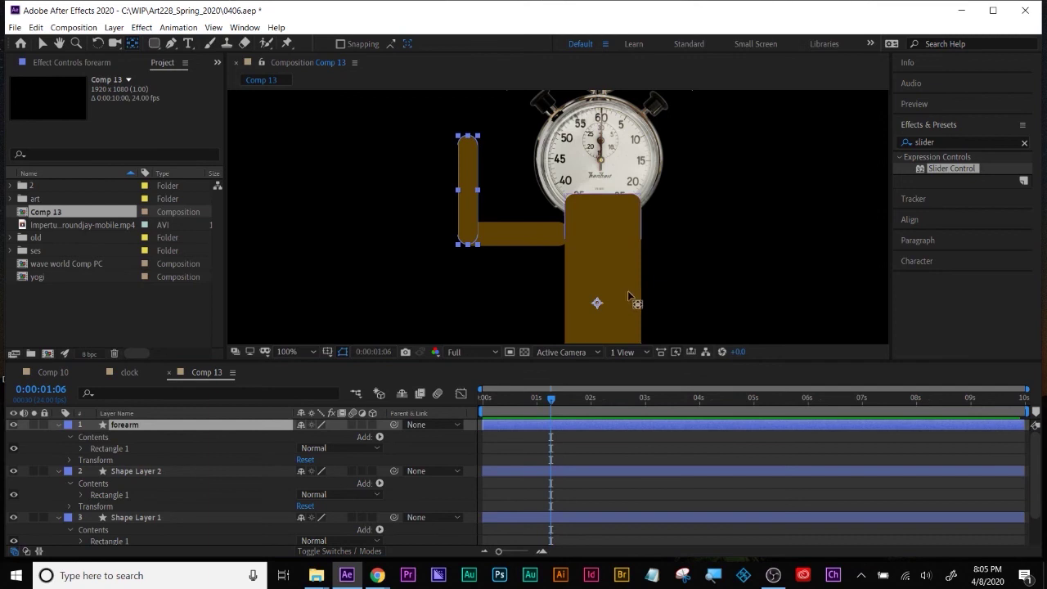
click(597, 305)
drag(597, 304, 477, 255)
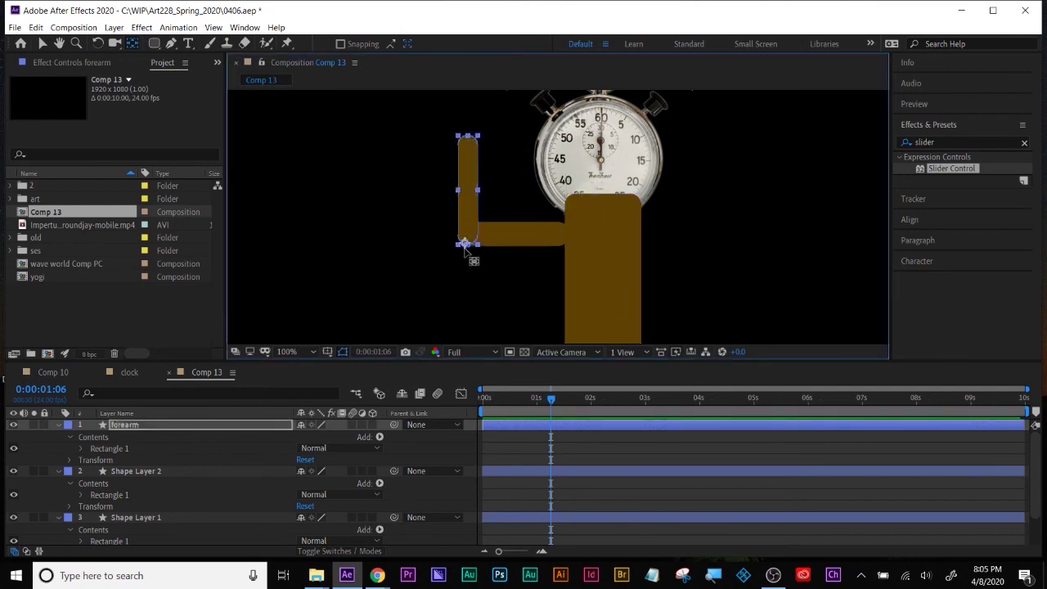
drag(464, 243, 482, 238)
Rename Shape Layer 2 to 'arm' and move its anchor point to the shoulder end
click(42, 43)
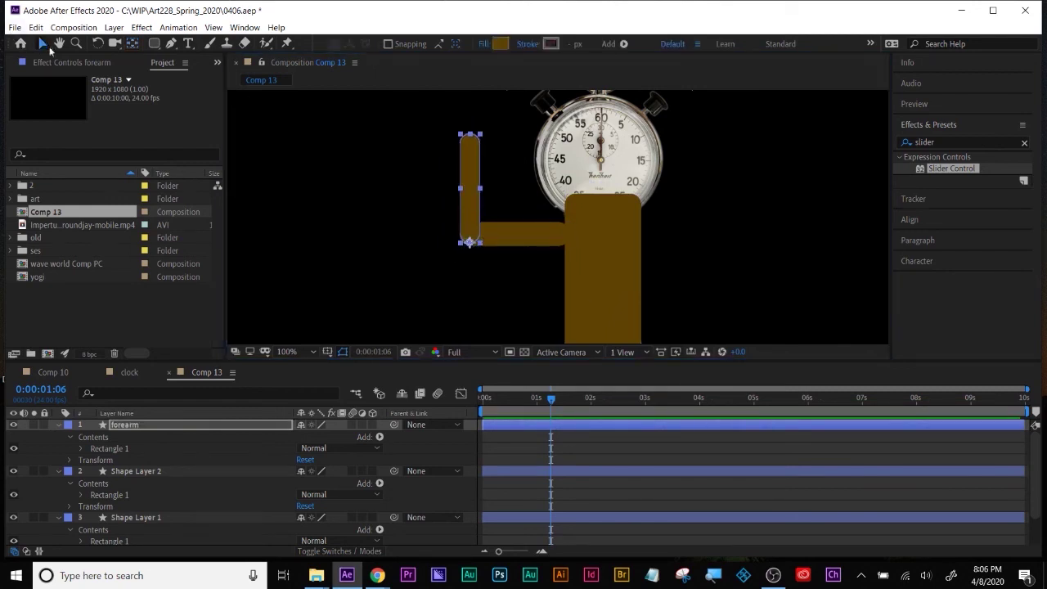
click(394, 219)
click(469, 196)
click(536, 233)
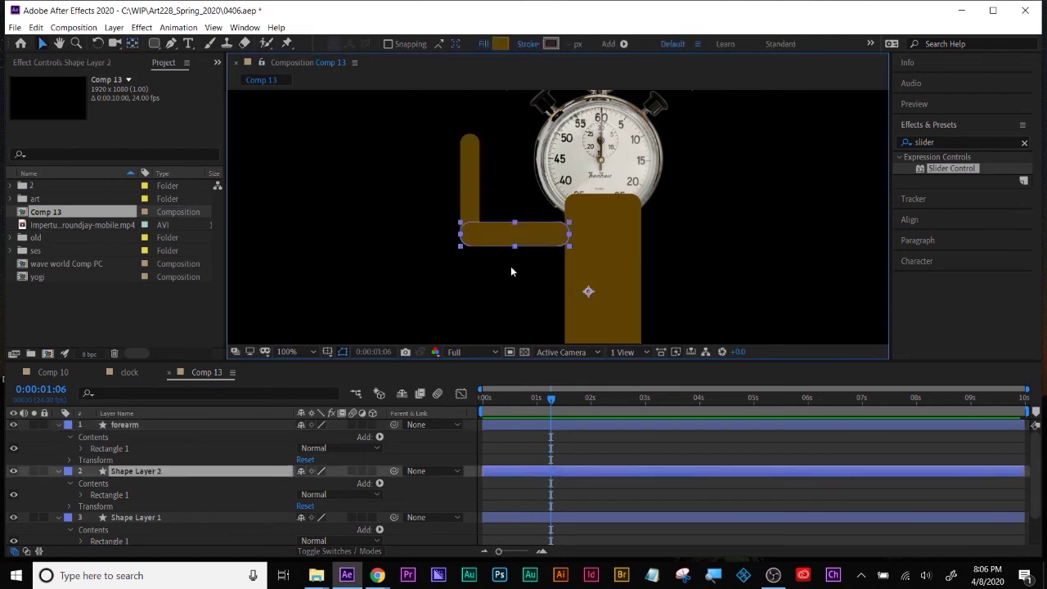
click(152, 473)
key(Return)
text(arm)
key(Return)
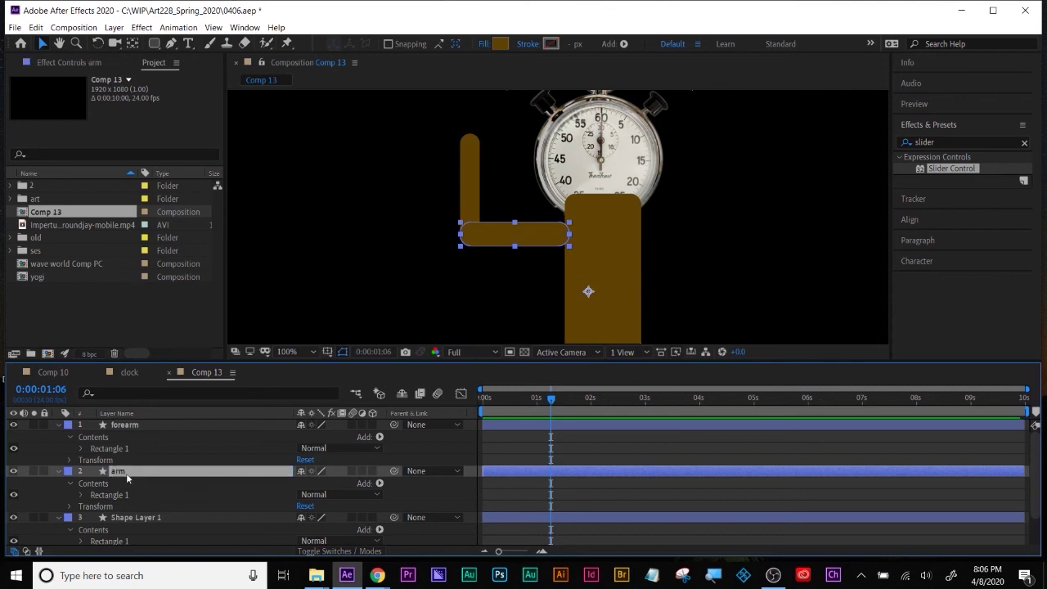
click(132, 43)
drag(587, 291, 568, 236)
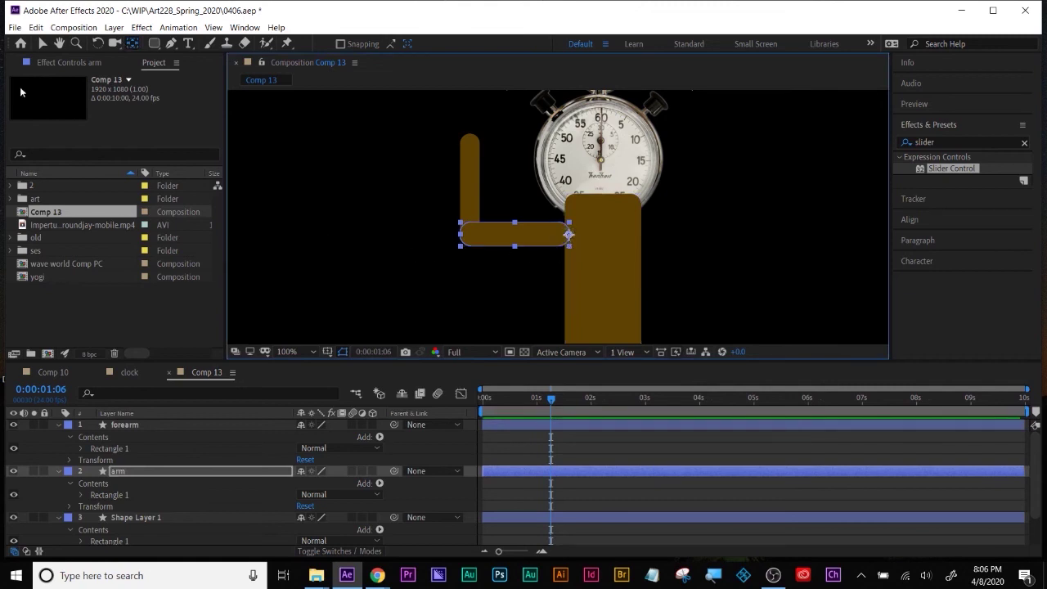
Lower the torso bar below the stopwatch, name it 'torso', and anchor it at its bottom edge
click(41, 44)
click(584, 285)
drag(583, 285, 606, 278)
key(Return)
text(tprs)
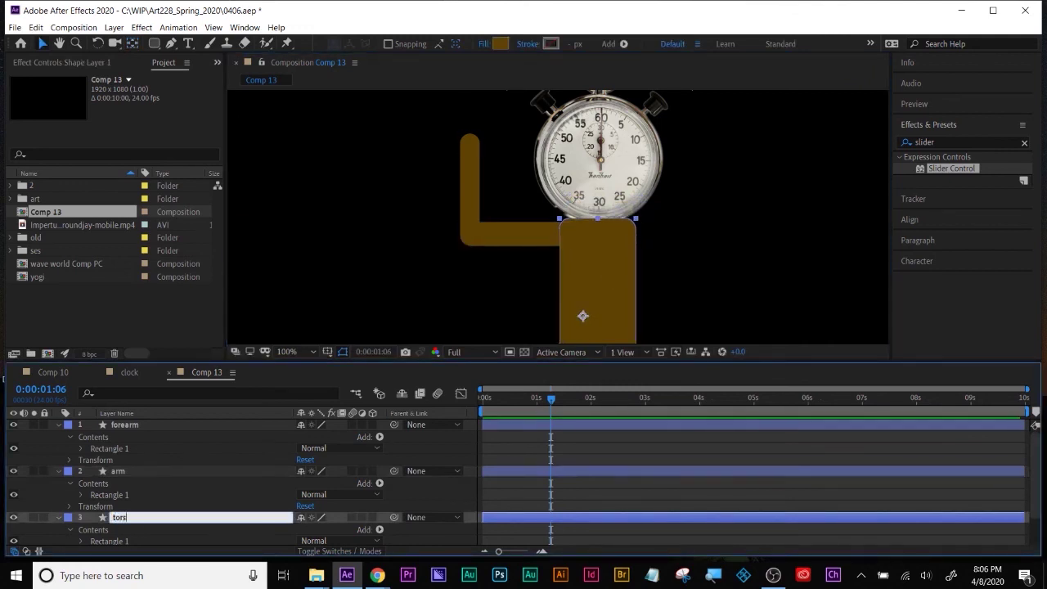
text(o)
key(Return)
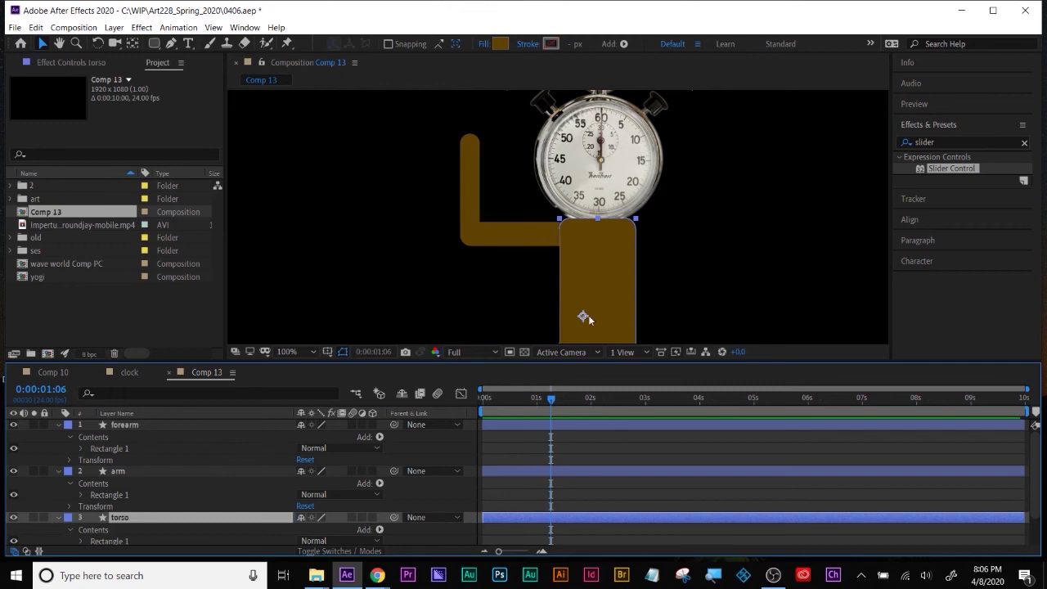
drag(622, 271, 616, 110)
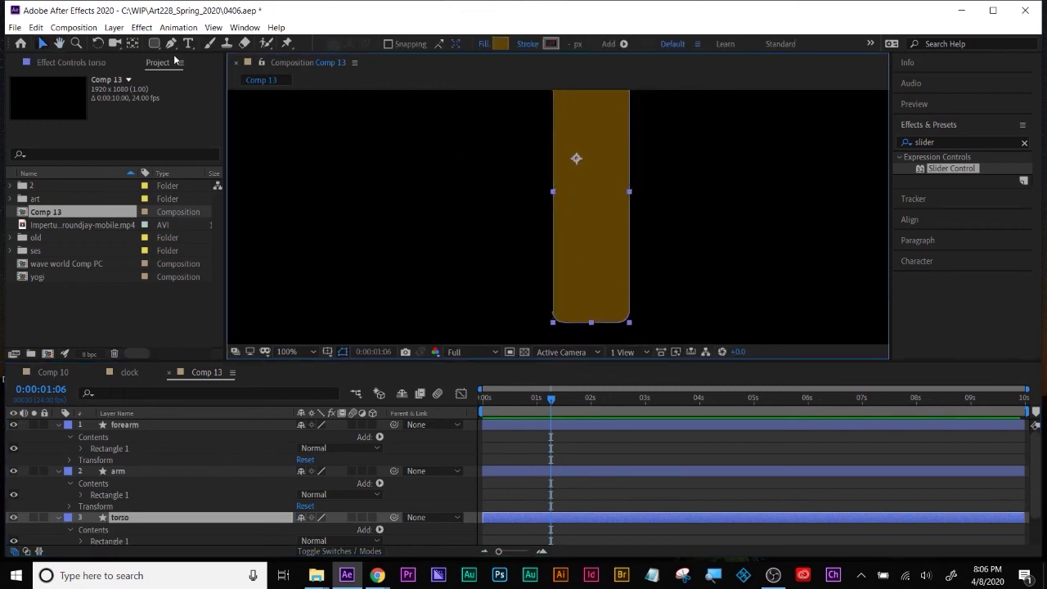
click(132, 43)
click(576, 159)
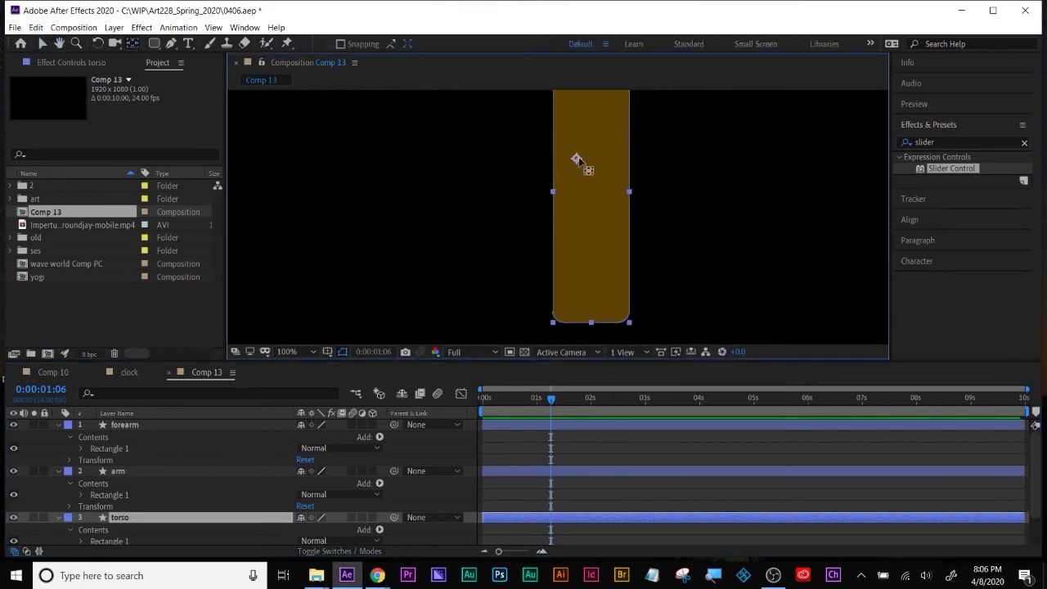
drag(577, 160, 590, 322)
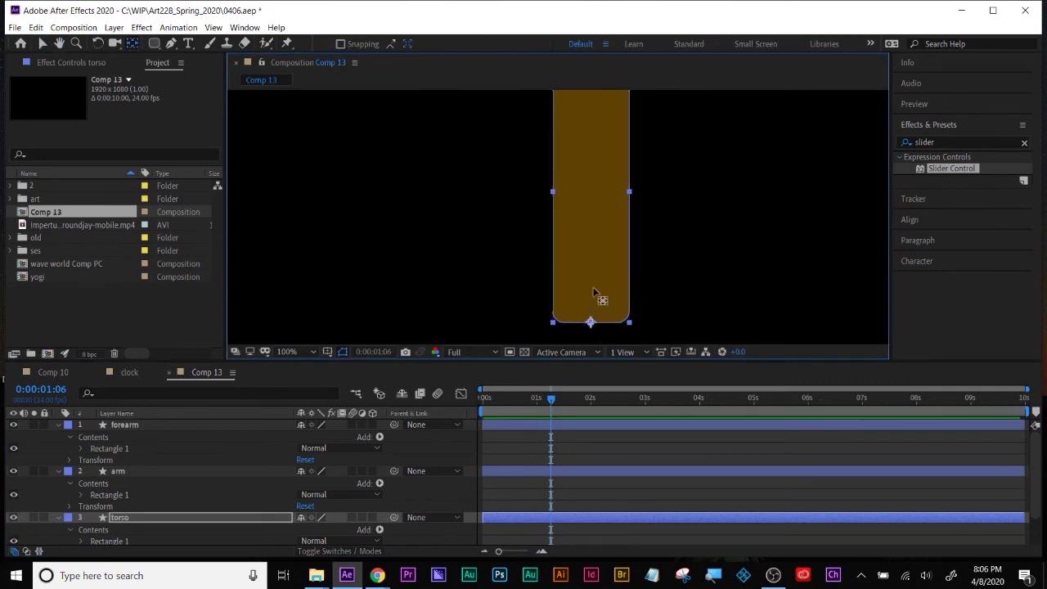
Collapse all layer properties and select the torso layer
click(645, 496)
key(u)
scroll(645, 225, down, 2)
key(ctrl+Down)
key(ctrl+Down)
key(ctrl+Down)
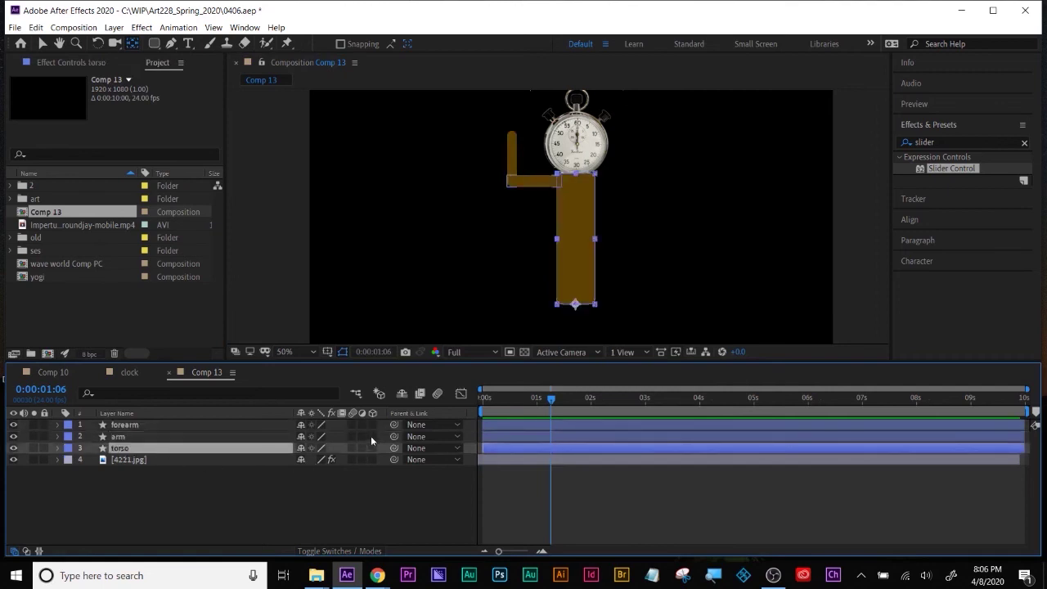
Parent arm to torso and forearm to arm, then rotate the arm to -44°
drag(395, 439, 117, 449)
click(124, 424)
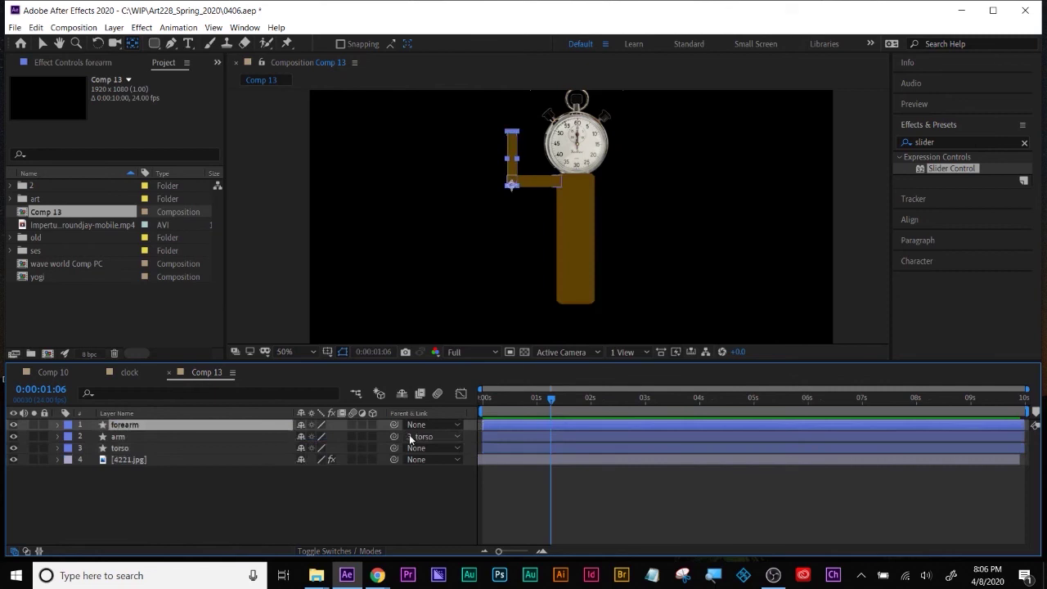
drag(397, 426, 133, 437)
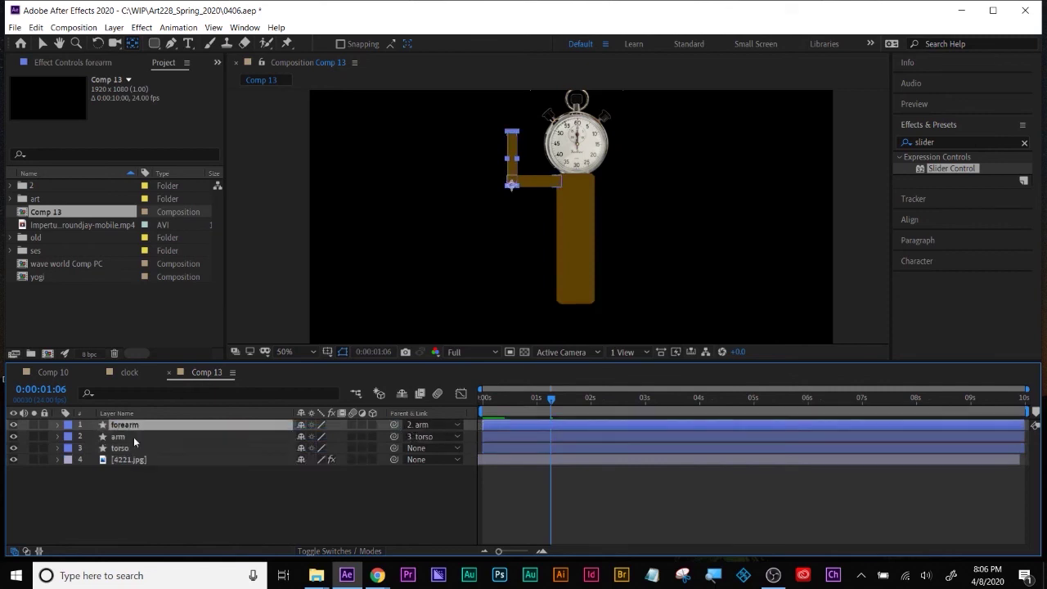
click(117, 438)
key(r)
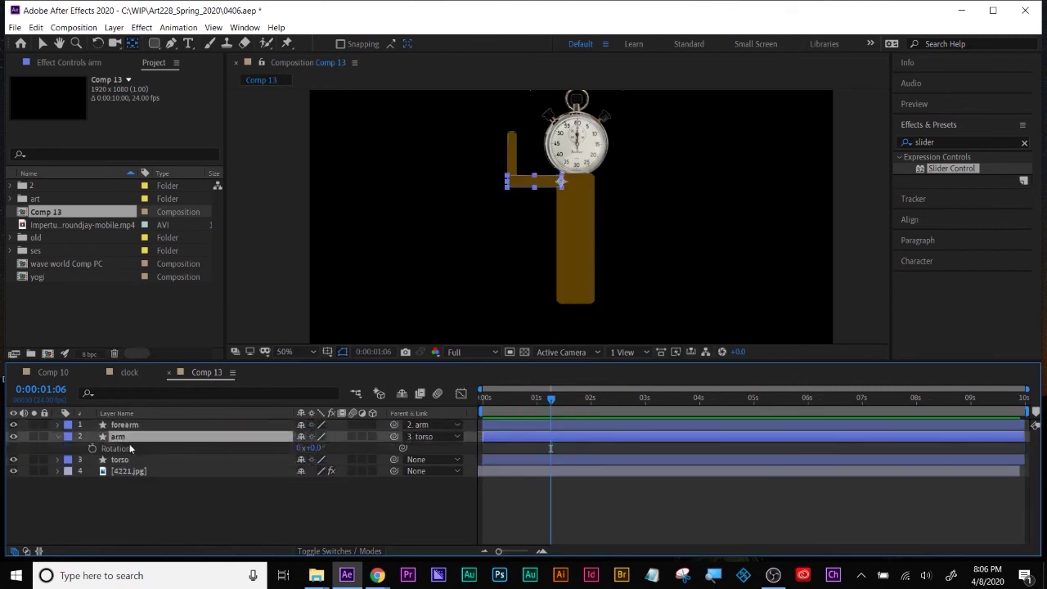
drag(310, 448, 306, 471)
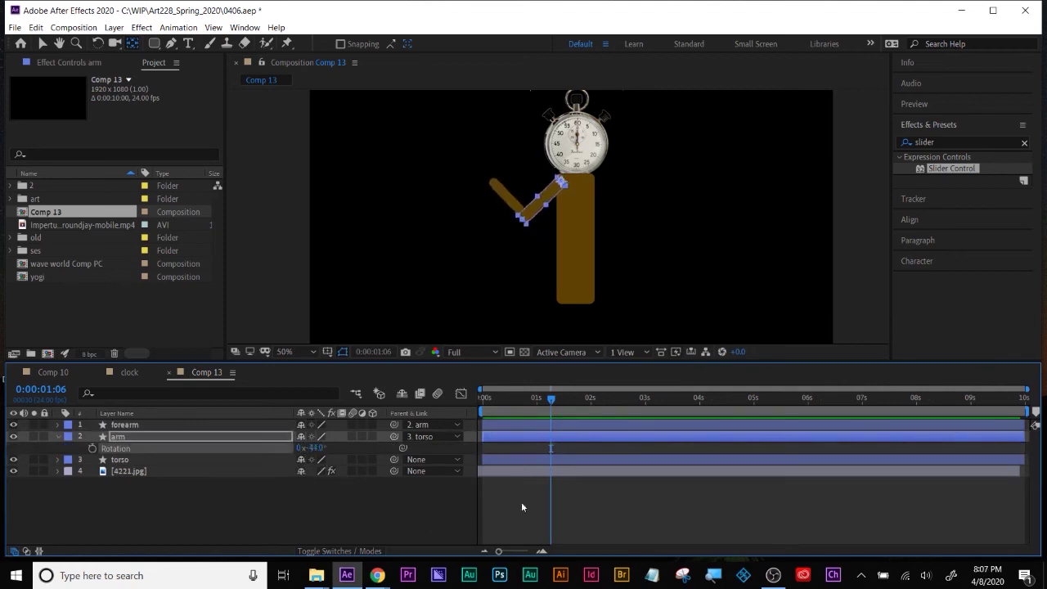
At 0:00:01:23, parent the 4221.jpg stopwatch to the torso, then delete the torso layer
key(ctrl+Down)
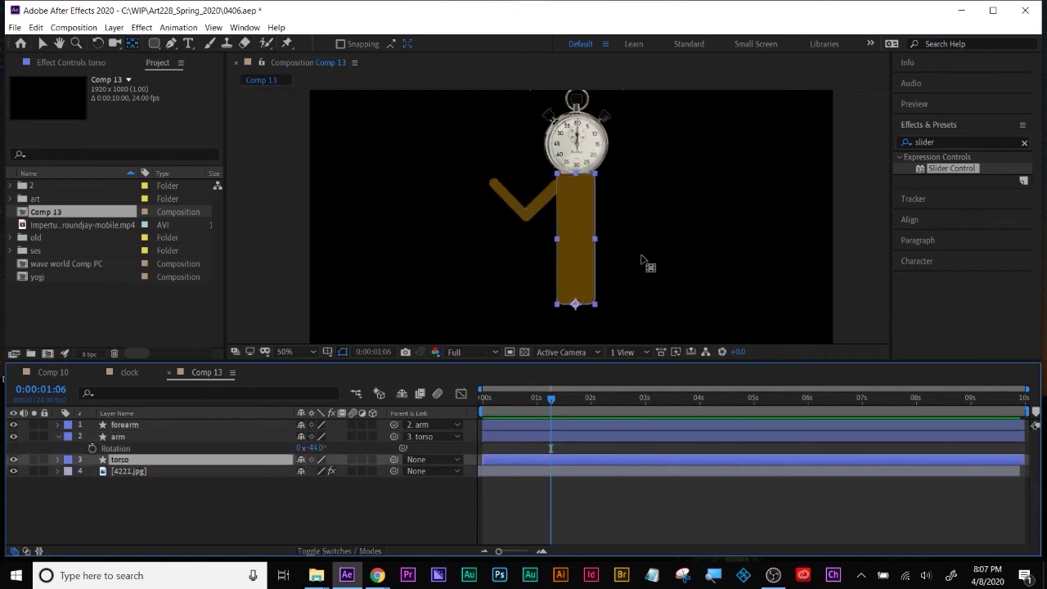
drag(551, 399, 590, 410)
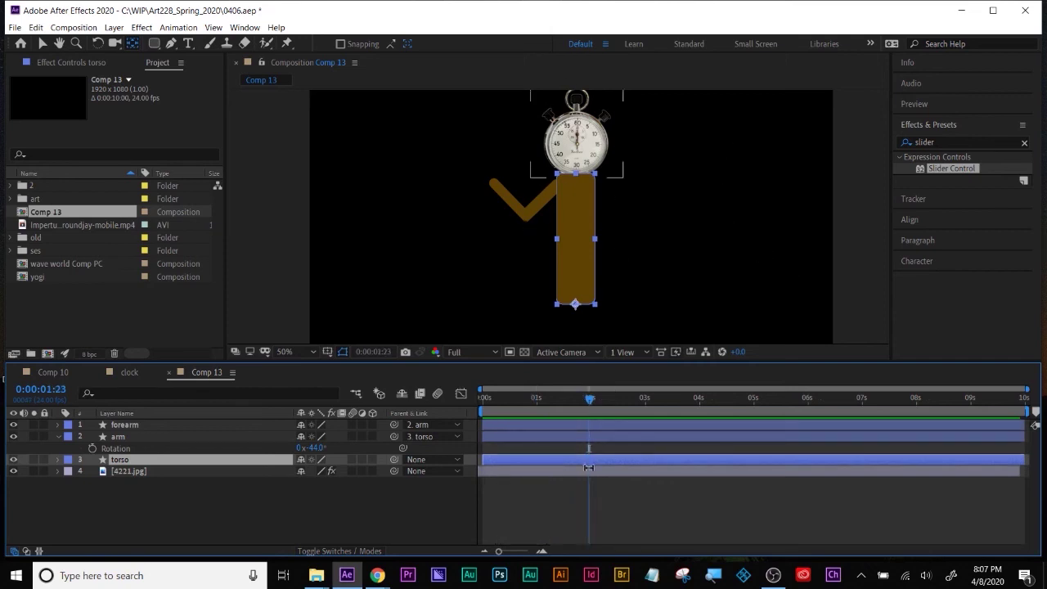
click(127, 471)
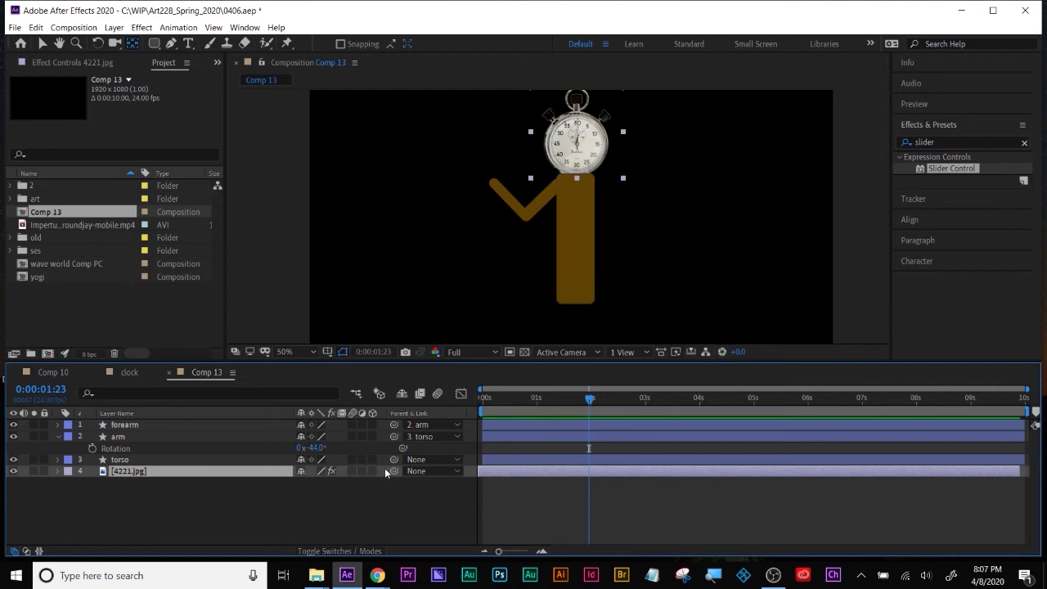
drag(394, 472, 119, 459)
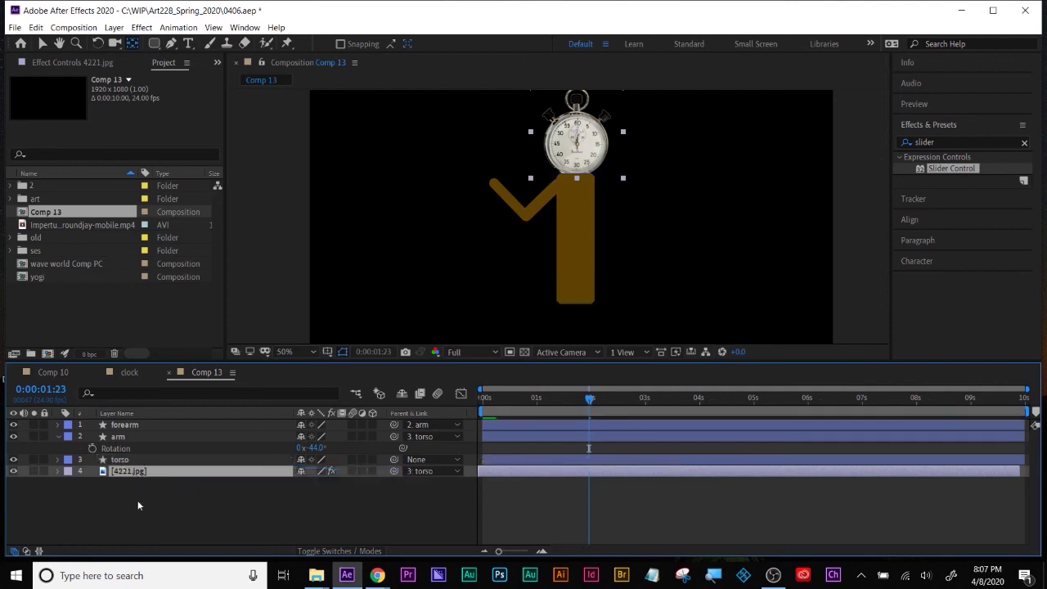
click(121, 460)
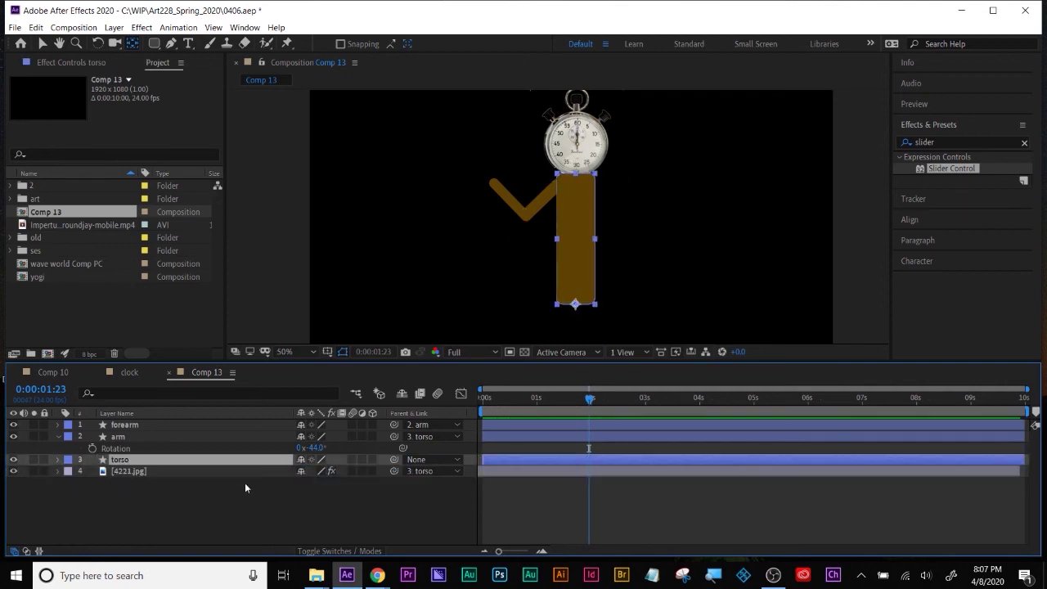
click(217, 500)
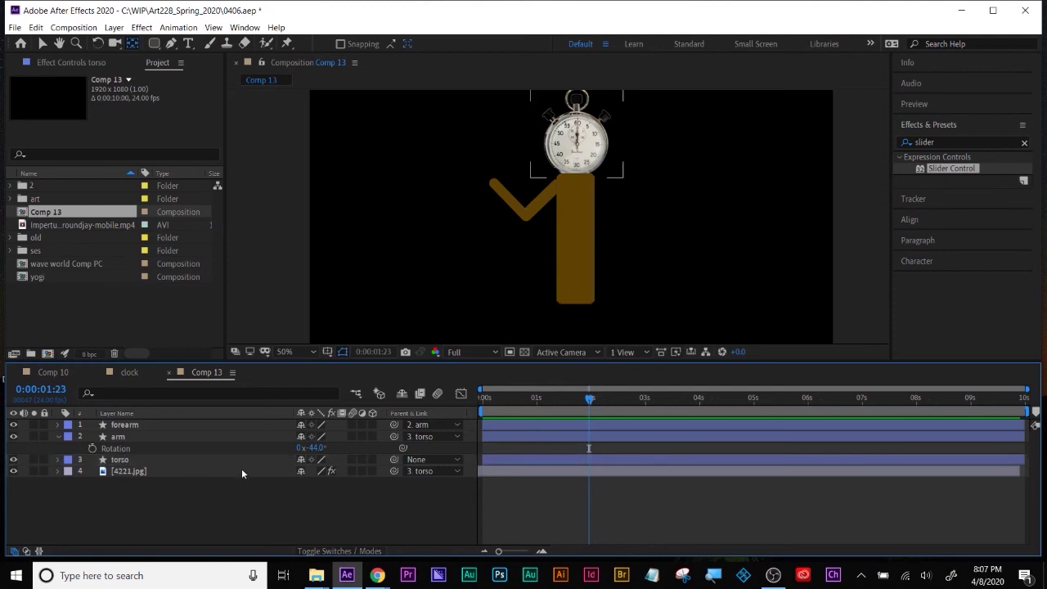
click(119, 459)
key(Delete)
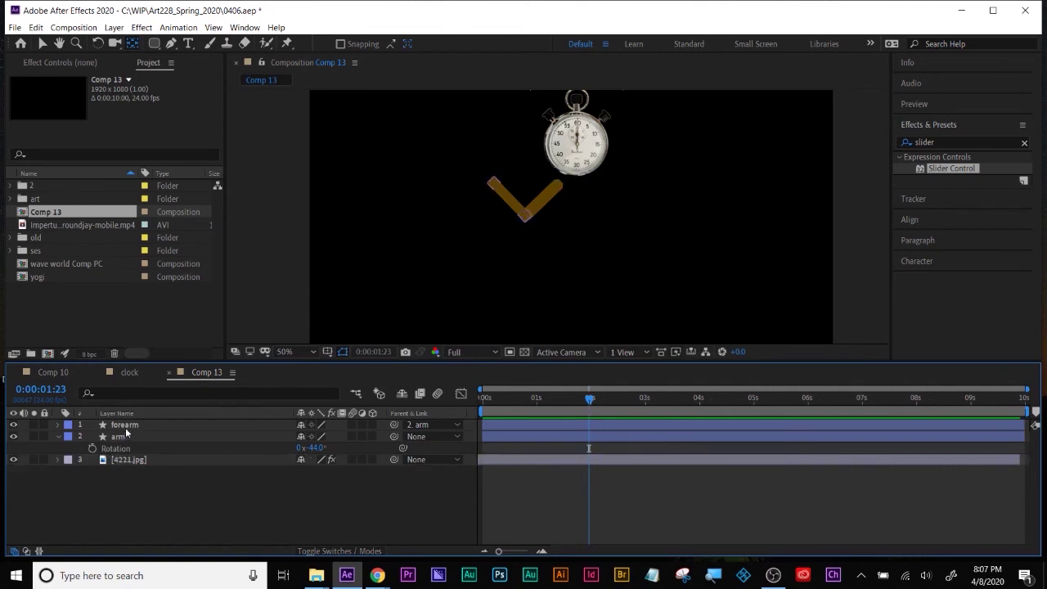
Draw a vertical two-point Pen path below the stopwatch
click(125, 426)
click(131, 480)
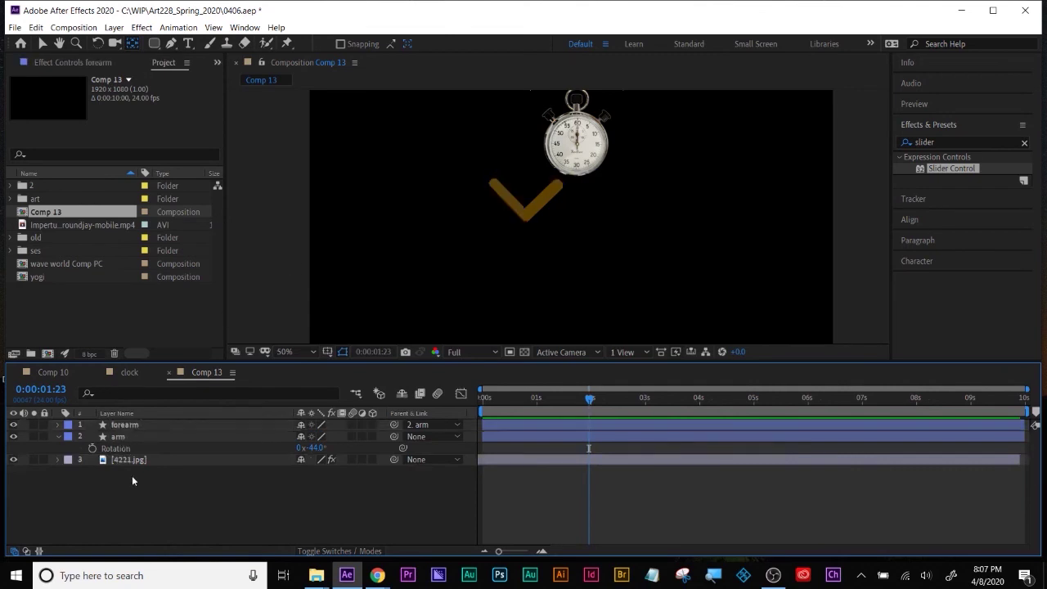
click(173, 43)
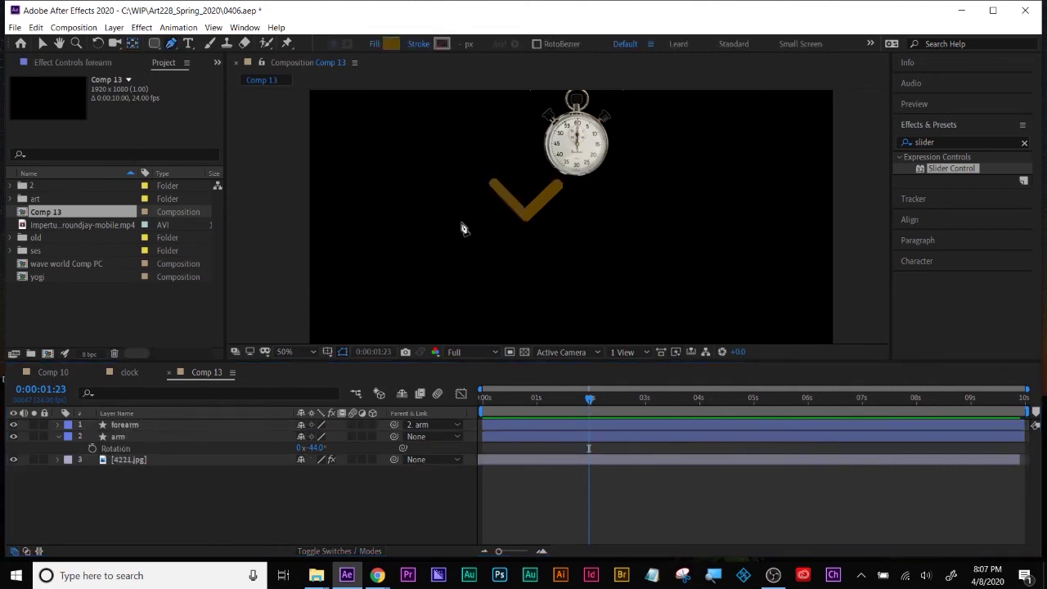
click(573, 174)
click(572, 291)
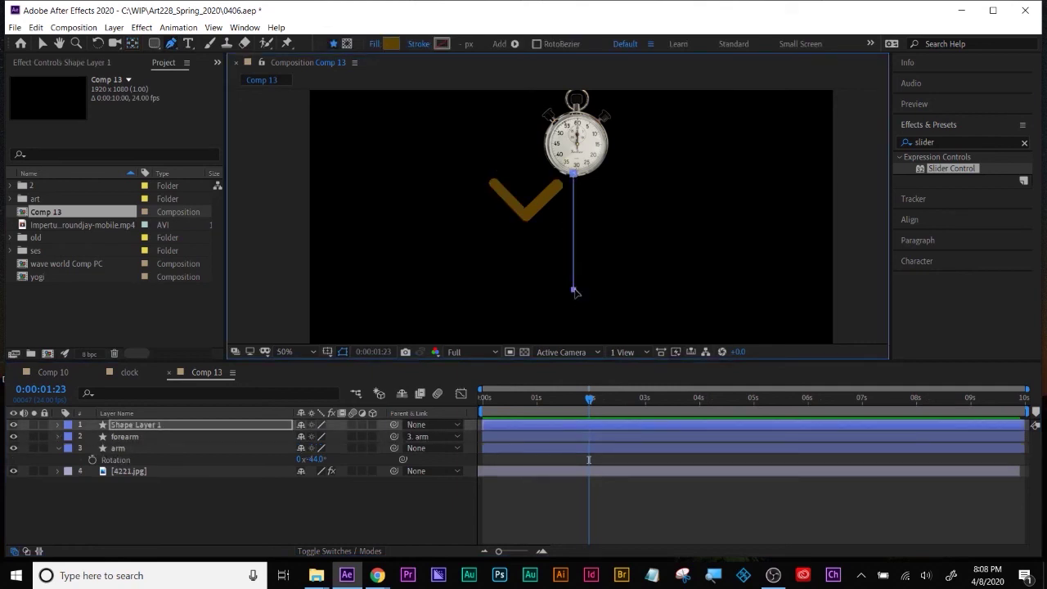
Give the shape no fill and a thick solid pink stroke
click(377, 44)
click(316, 138)
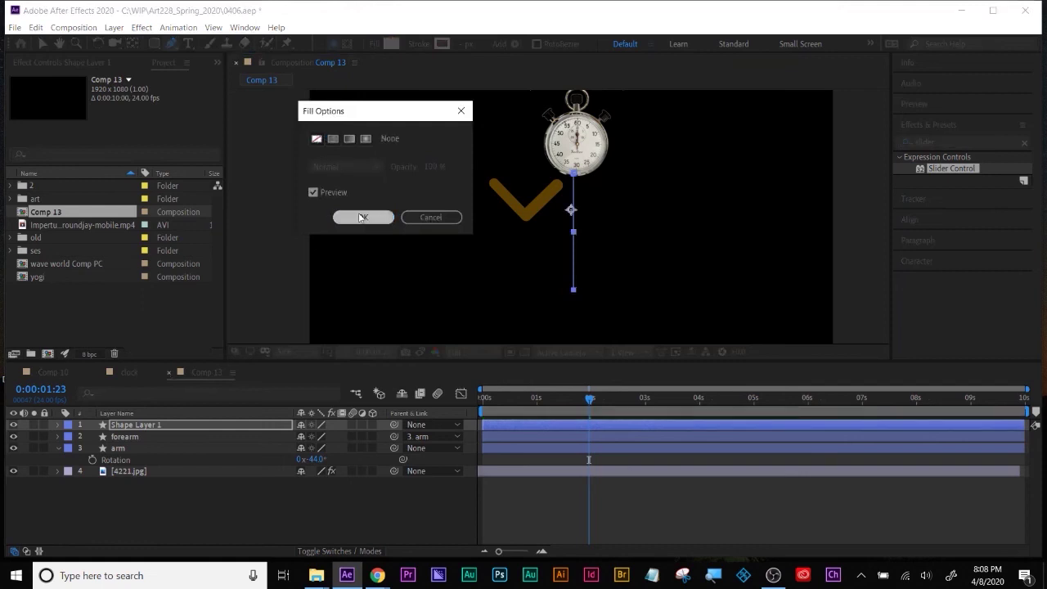
click(362, 217)
click(422, 44)
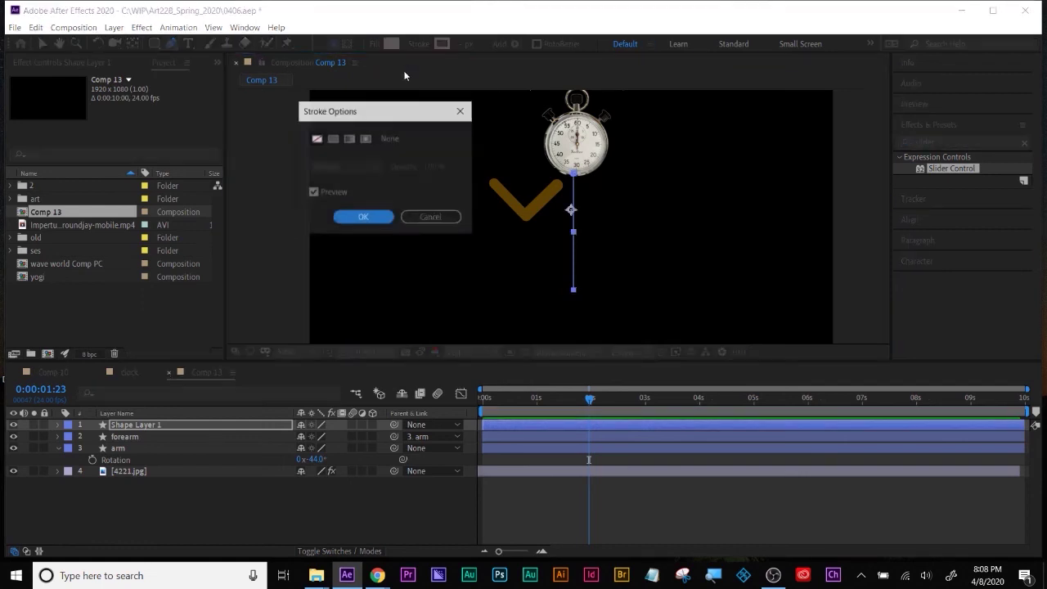
click(341, 140)
click(353, 217)
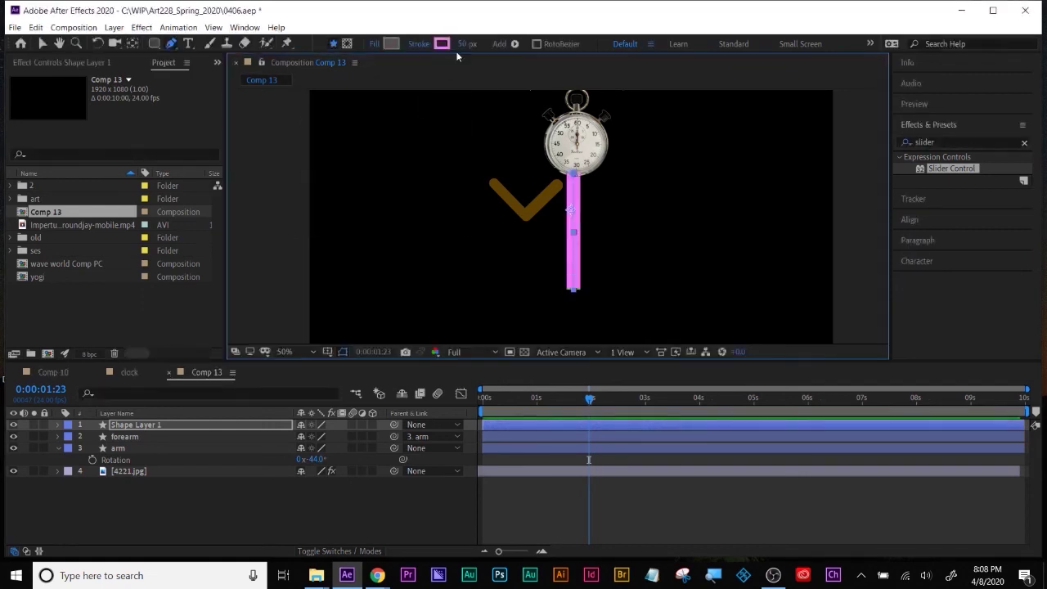
mouse_move(463, 43)
mouse_down()
mouse_move(544, 38)
mouse_move(506, 45)
mouse_up()
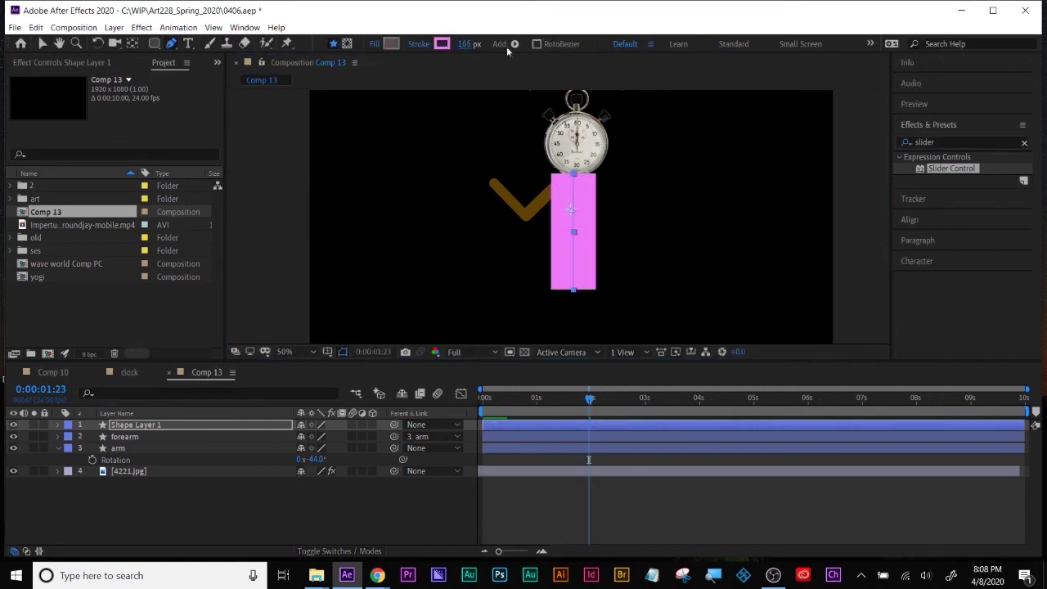
Set Stroke 1 to Round Cap and Round Join
click(57, 424)
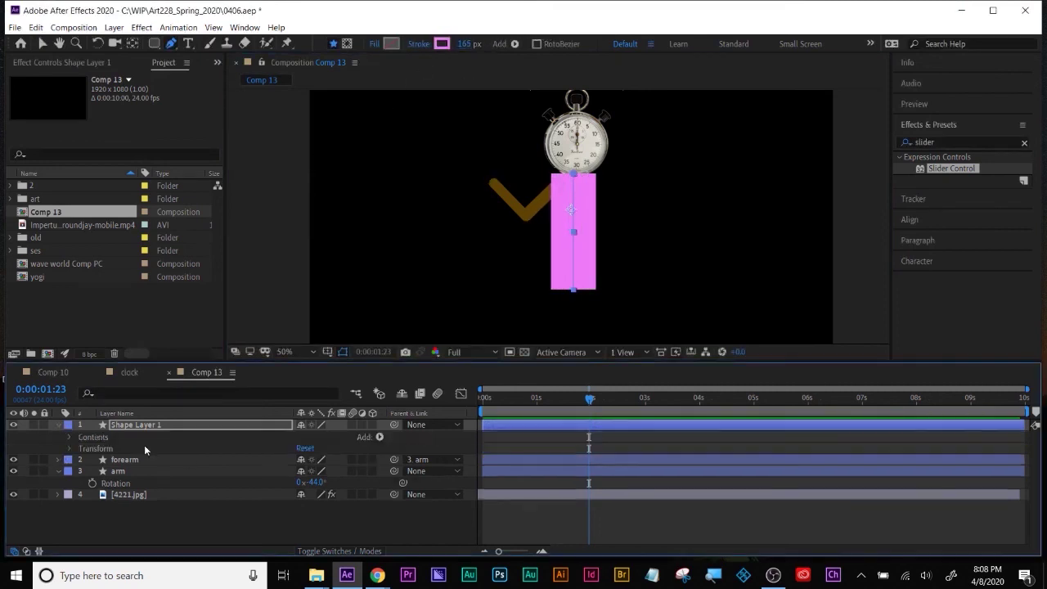
click(69, 438)
click(81, 448)
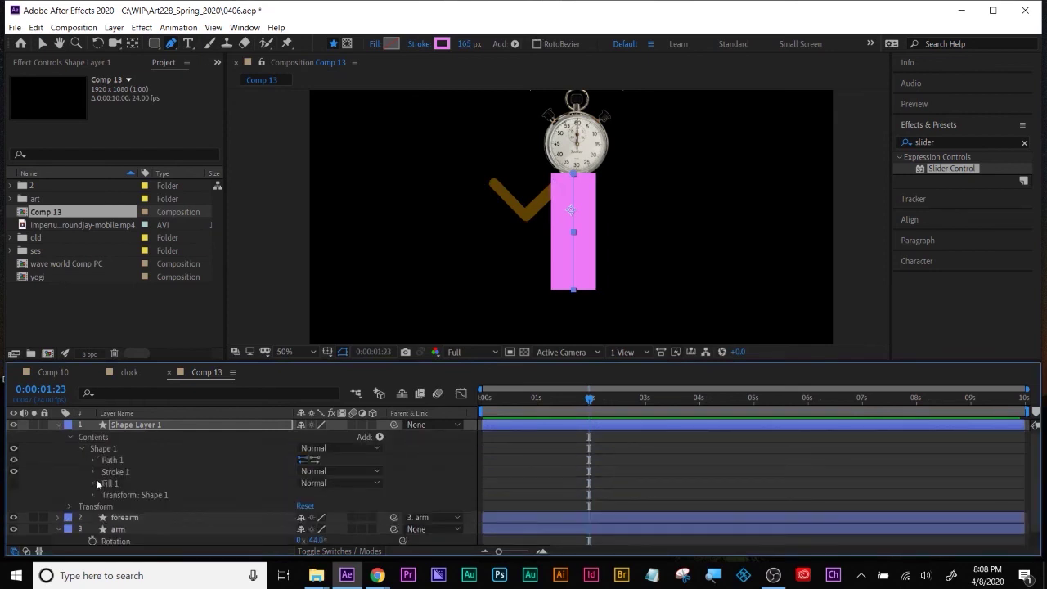
click(93, 472)
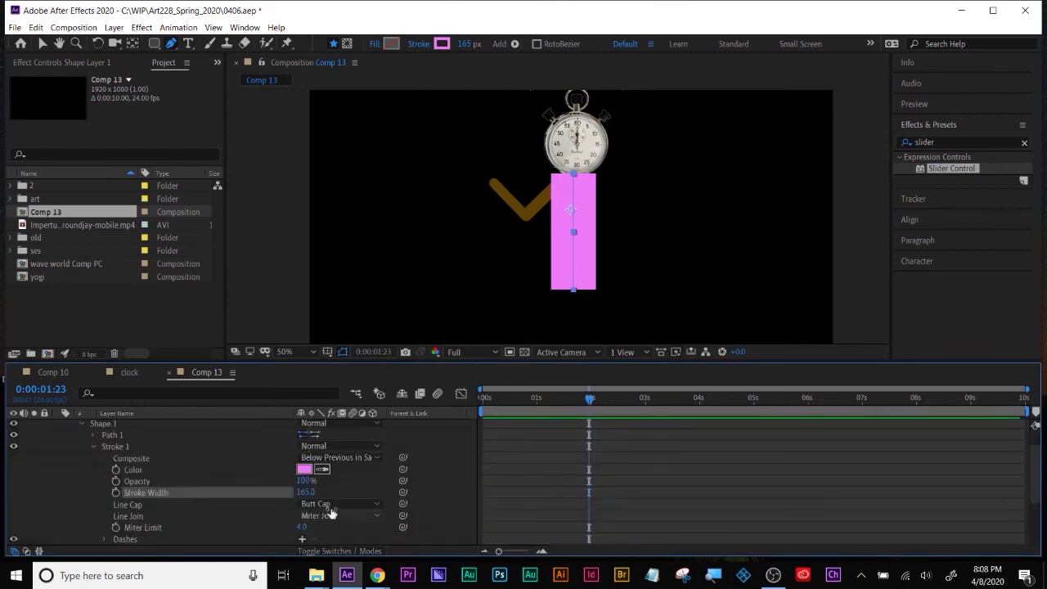
click(327, 504)
click(335, 531)
click(336, 515)
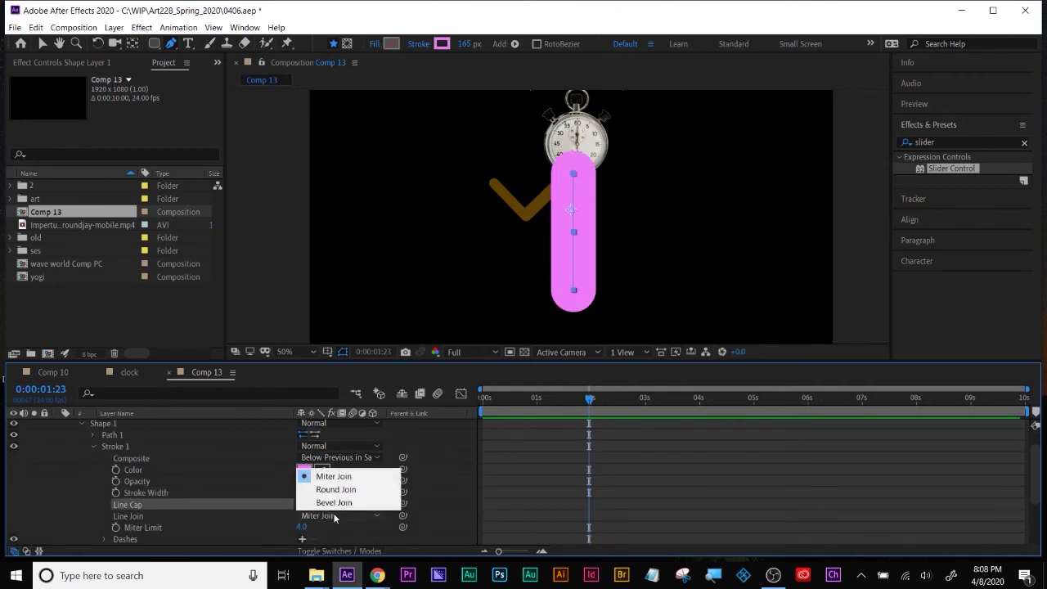
click(332, 491)
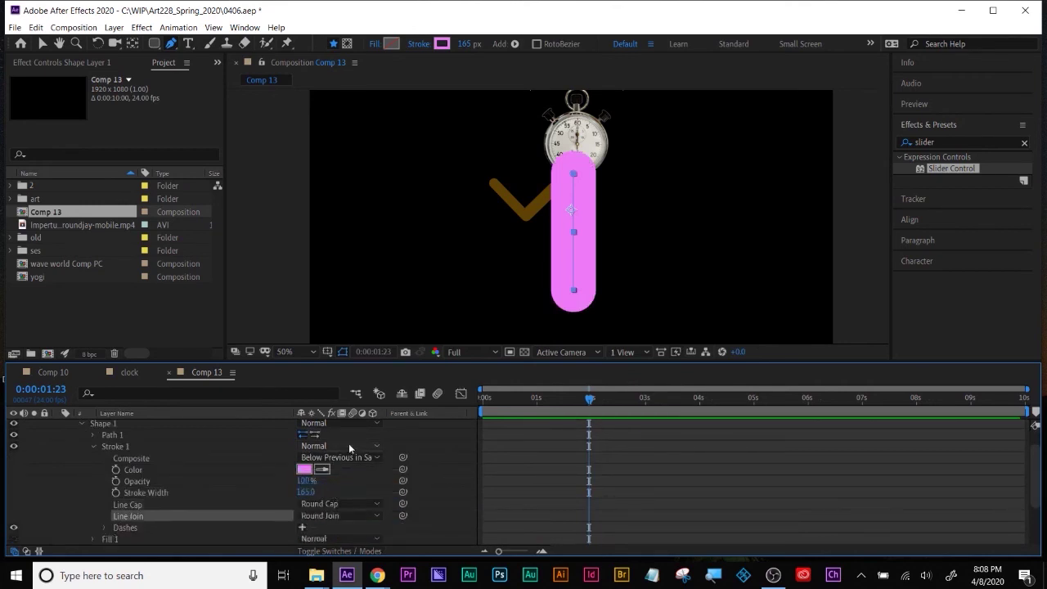
Move the torso stroke down slightly and trim its width to about 158 px
click(49, 53)
click(43, 44)
click(575, 202)
drag(569, 232, 572, 245)
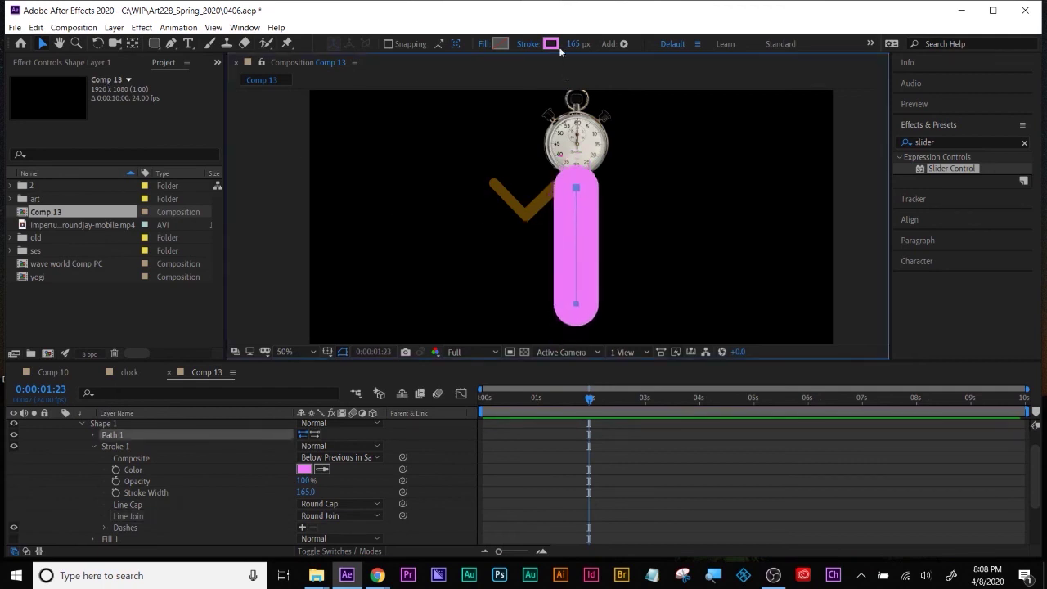
drag(571, 43, 567, 46)
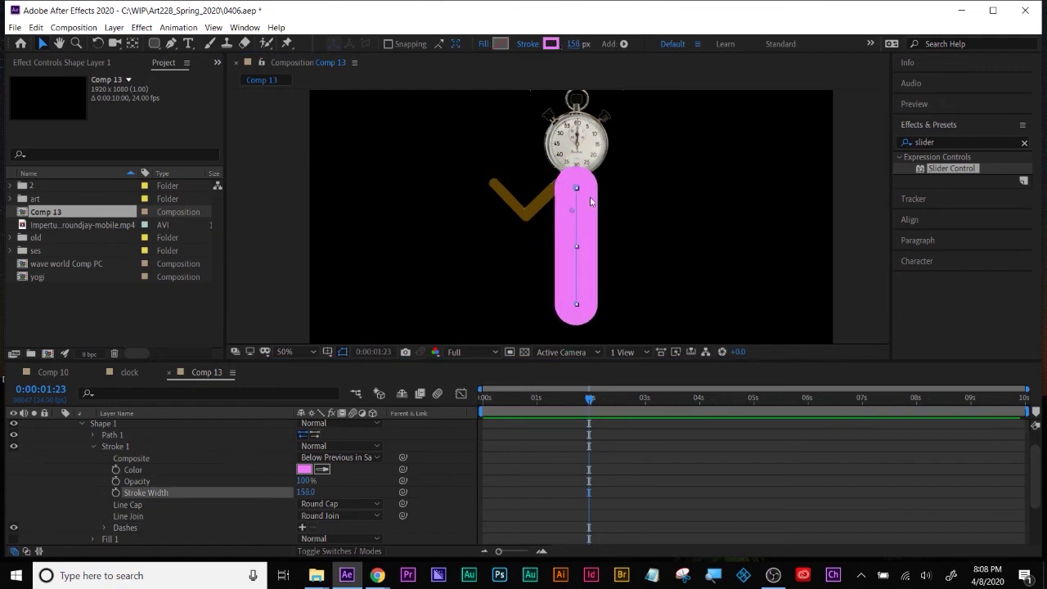
click(558, 205)
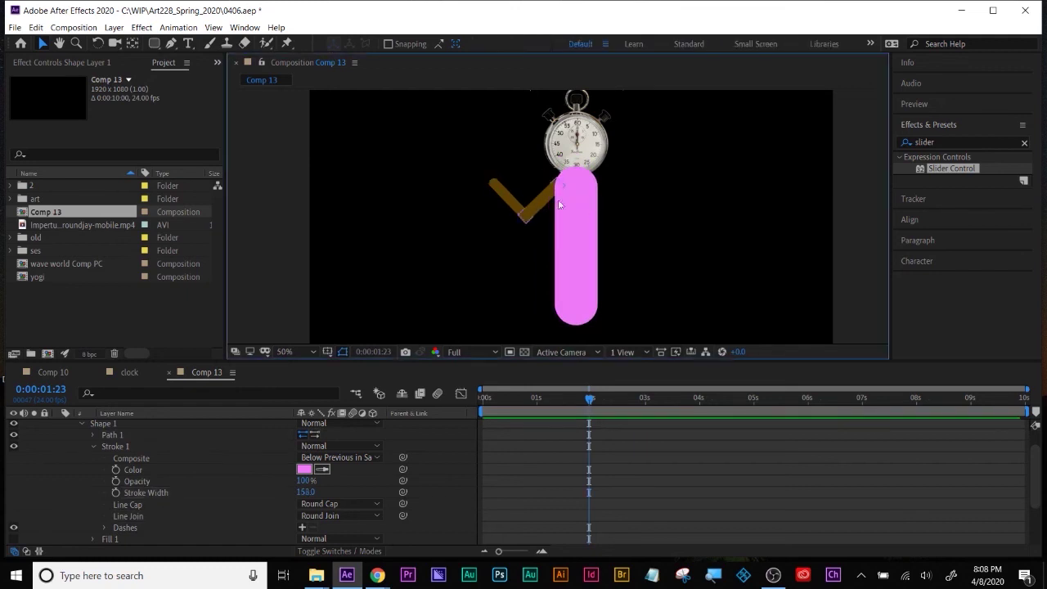
Collapse the Stroke 1, Shape 1 and Contents groups and select Shape Layer 1
click(94, 446)
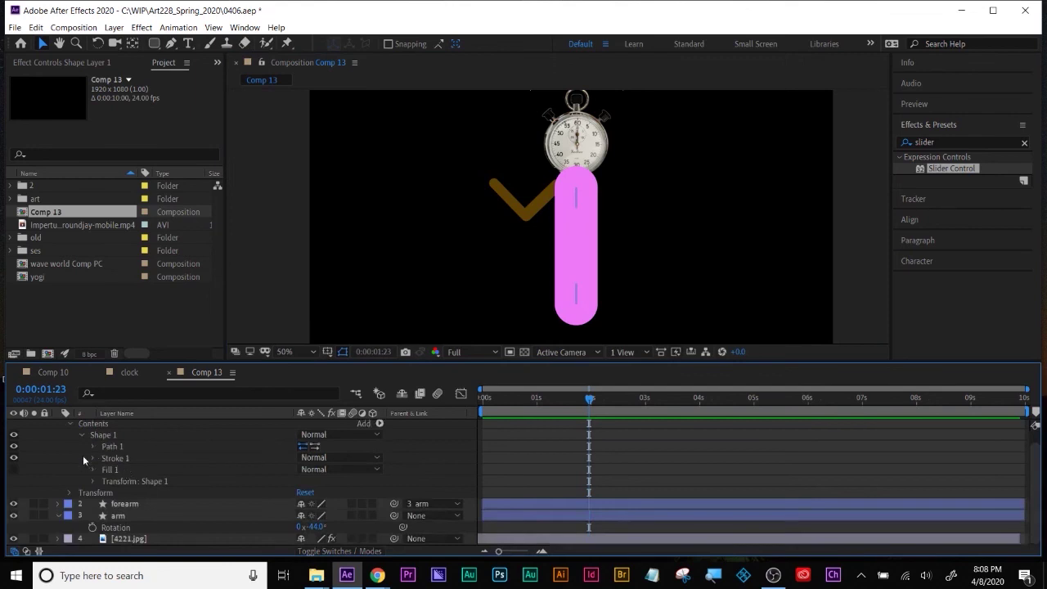
click(82, 435)
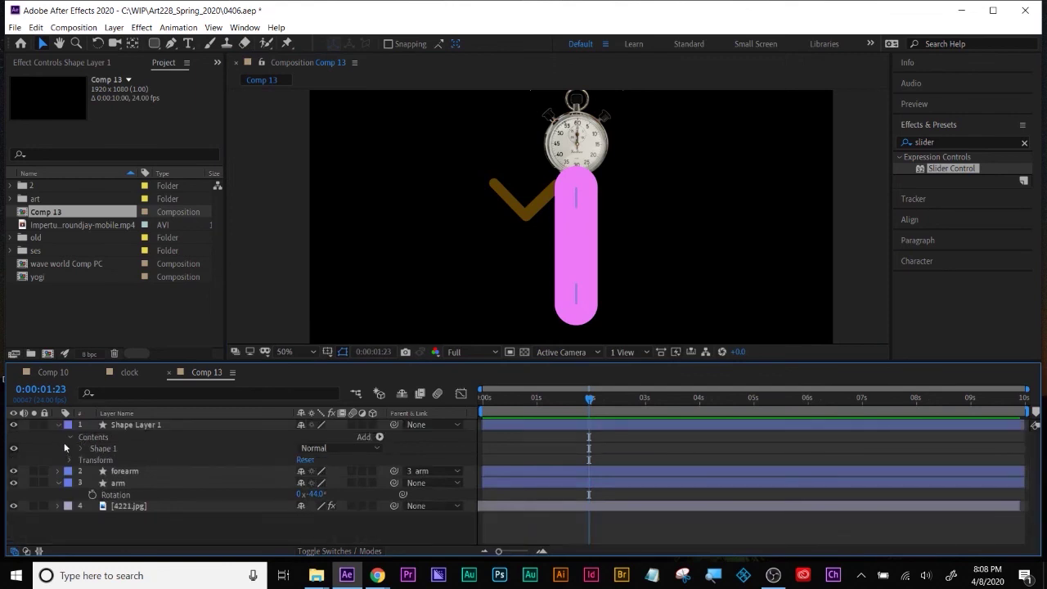
click(96, 436)
click(131, 425)
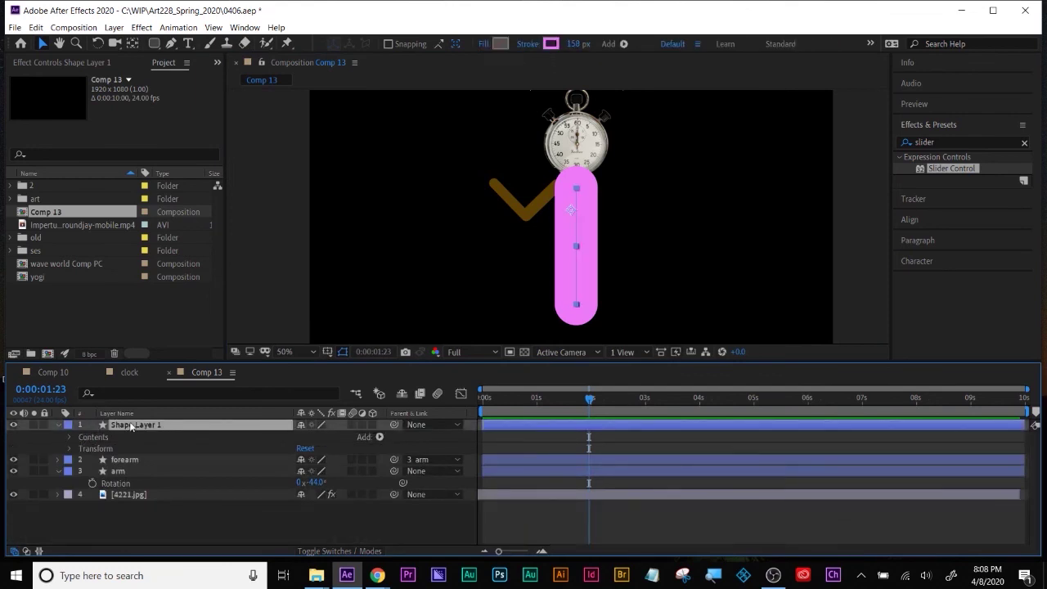
Rename Shape Layer 1 to 'torso'
key(Return)
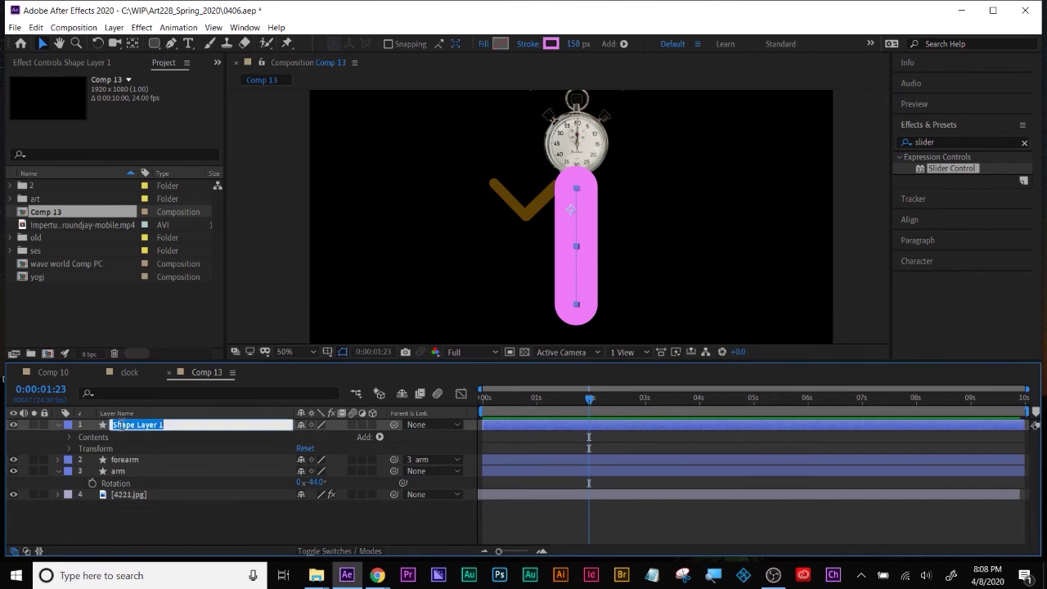
text(torso)
key(Return)
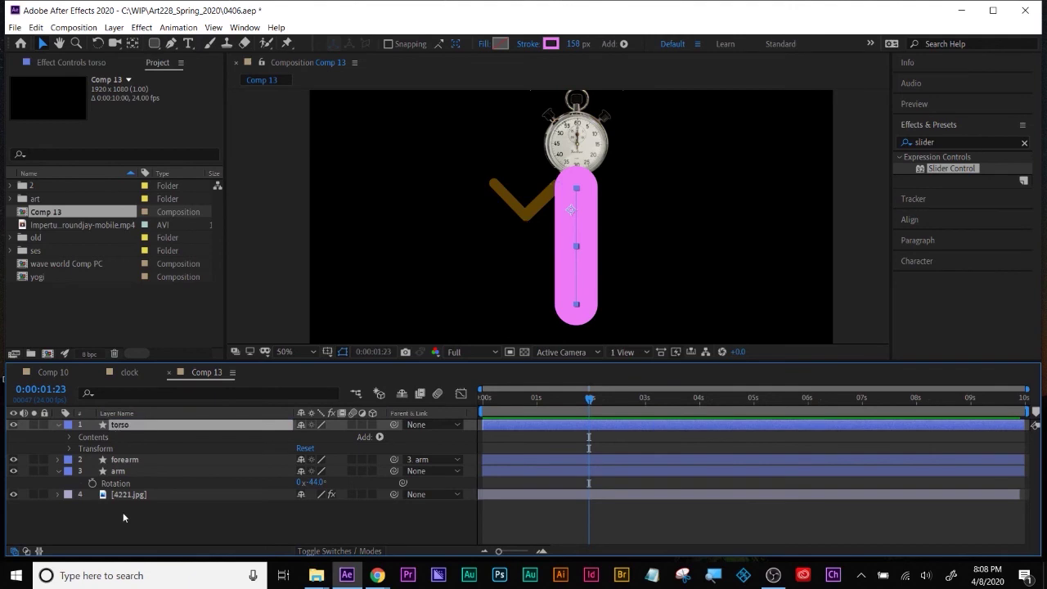
click(117, 413)
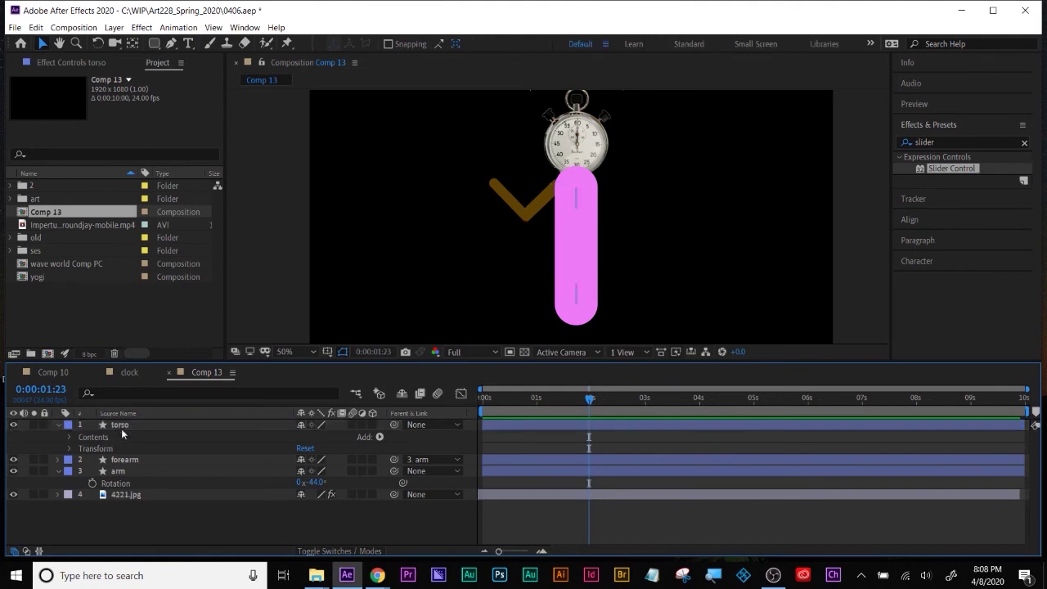
Twirl open the torso's Contents > Shape 1 > Path 1 to show its Path property
click(69, 438)
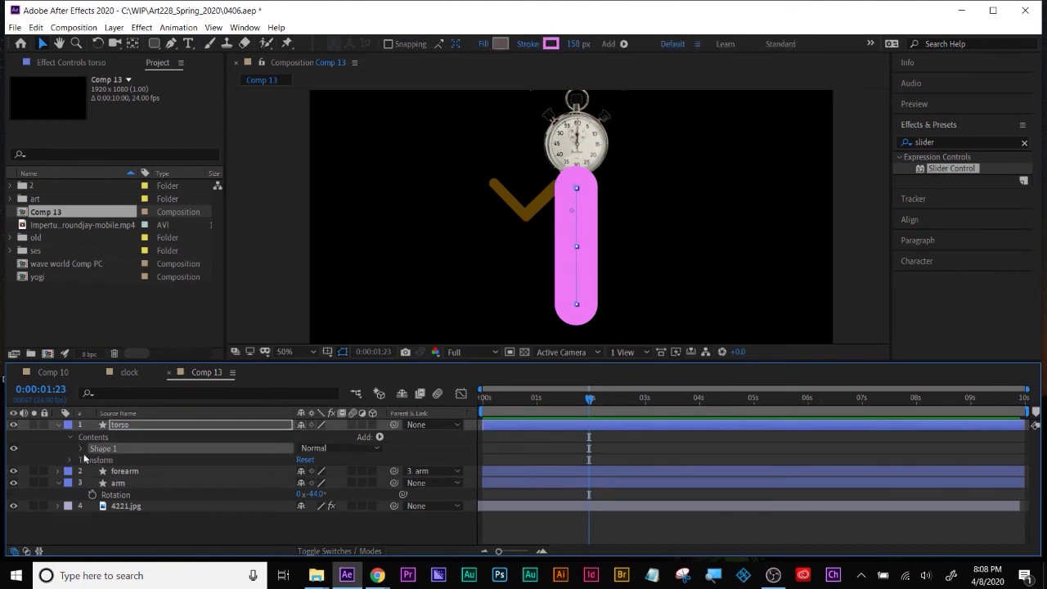
click(81, 448)
click(103, 459)
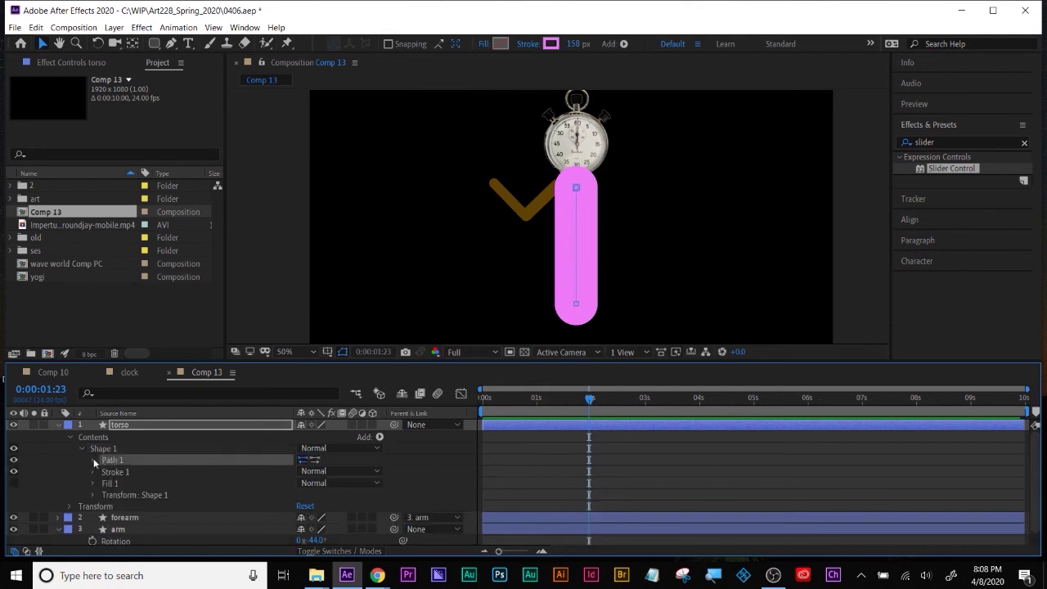
click(93, 459)
click(116, 472)
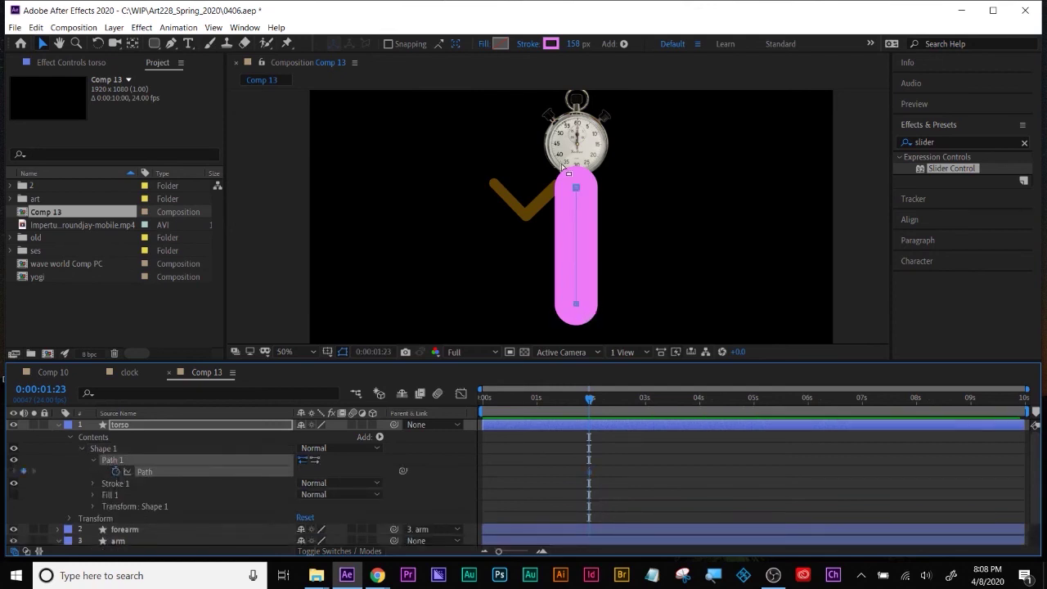
click(115, 473)
click(243, 28)
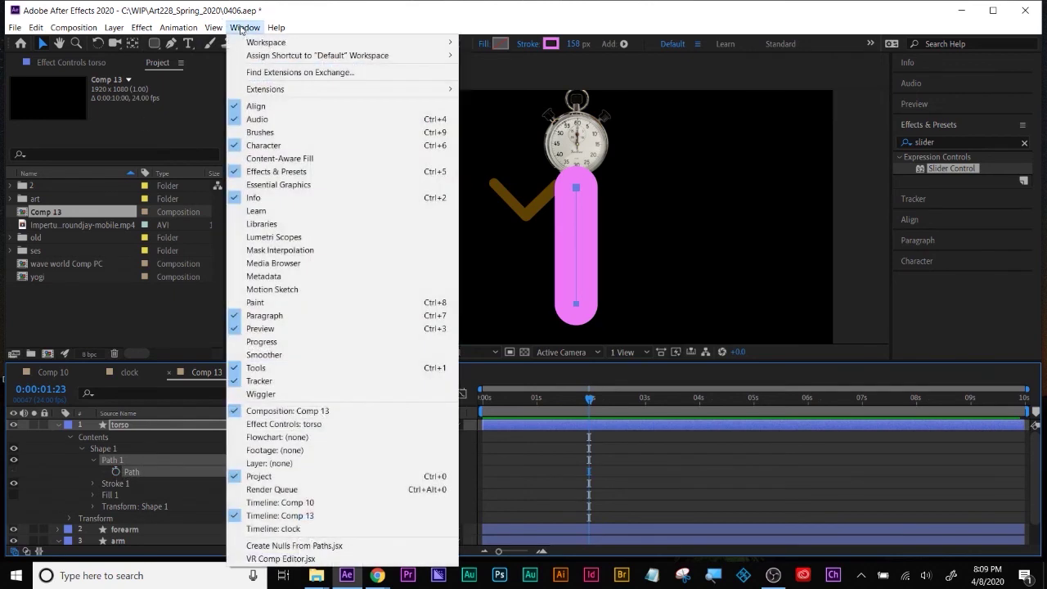
Run Create Nulls From Paths.jsx with Points Follow Nulls on the torso path
click(342, 551)
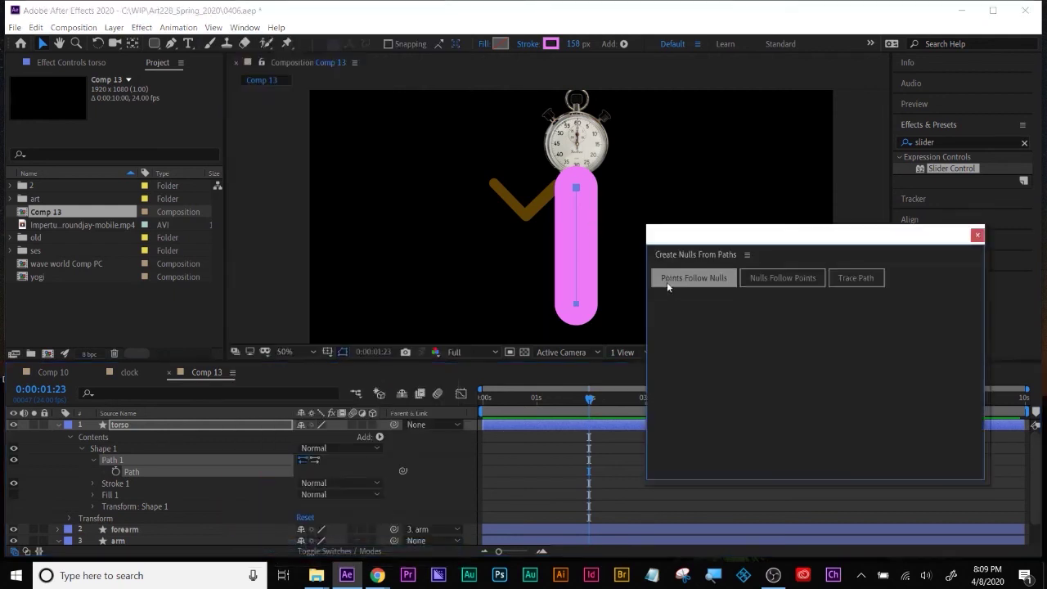
click(692, 277)
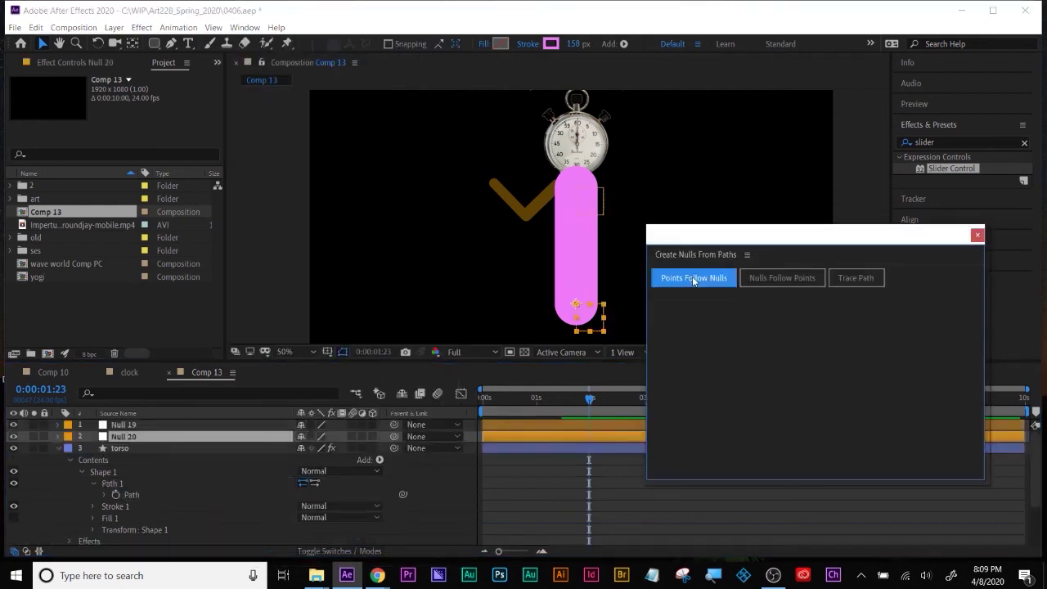
click(976, 236)
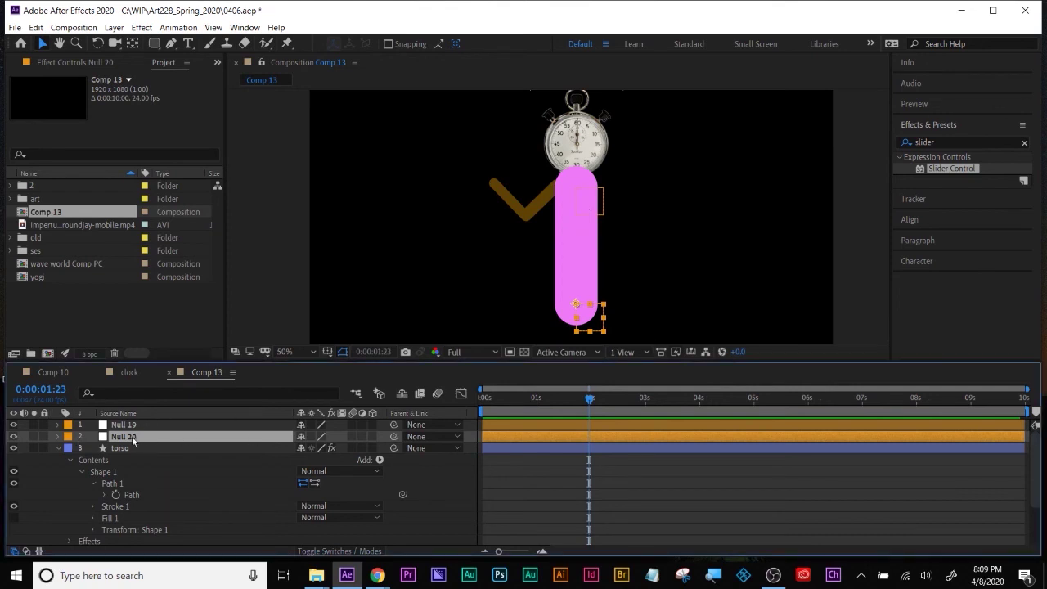
Rename the bottom null 'hips' and the top null 'shoulders'
key(Return)
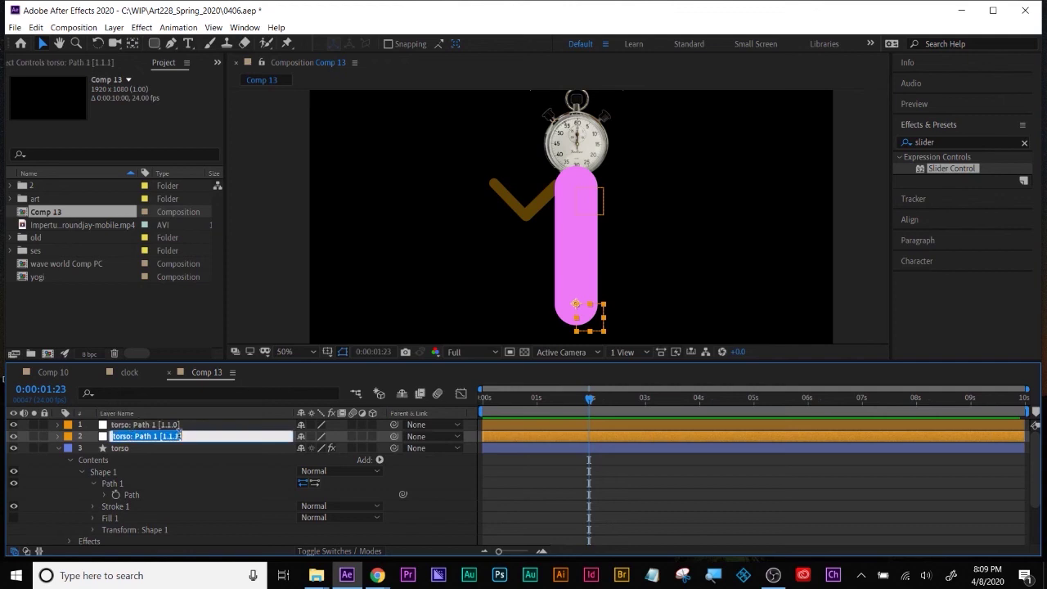
text(hips)
key(Return)
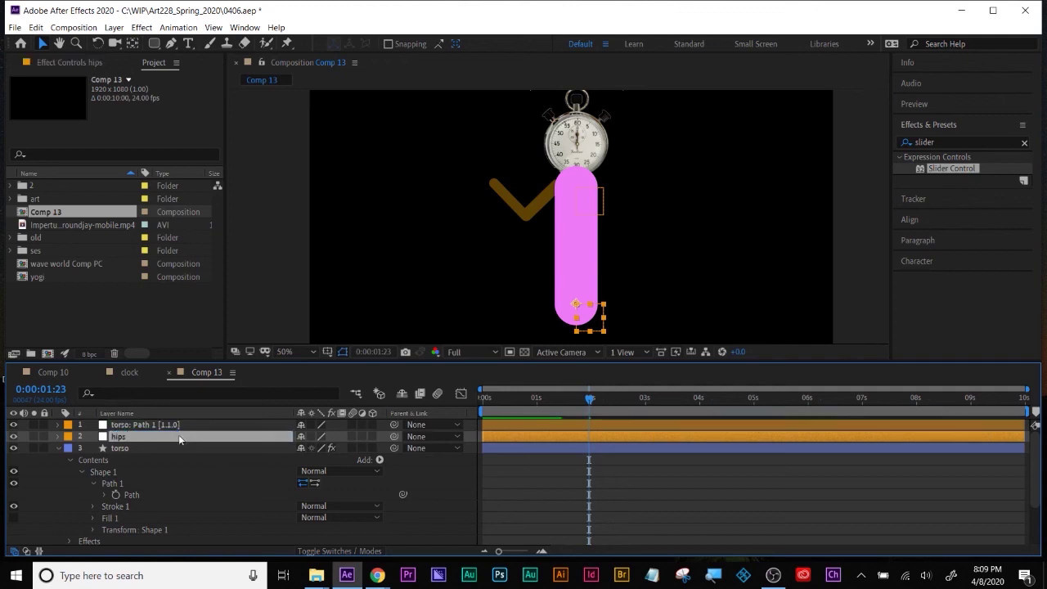
click(169, 425)
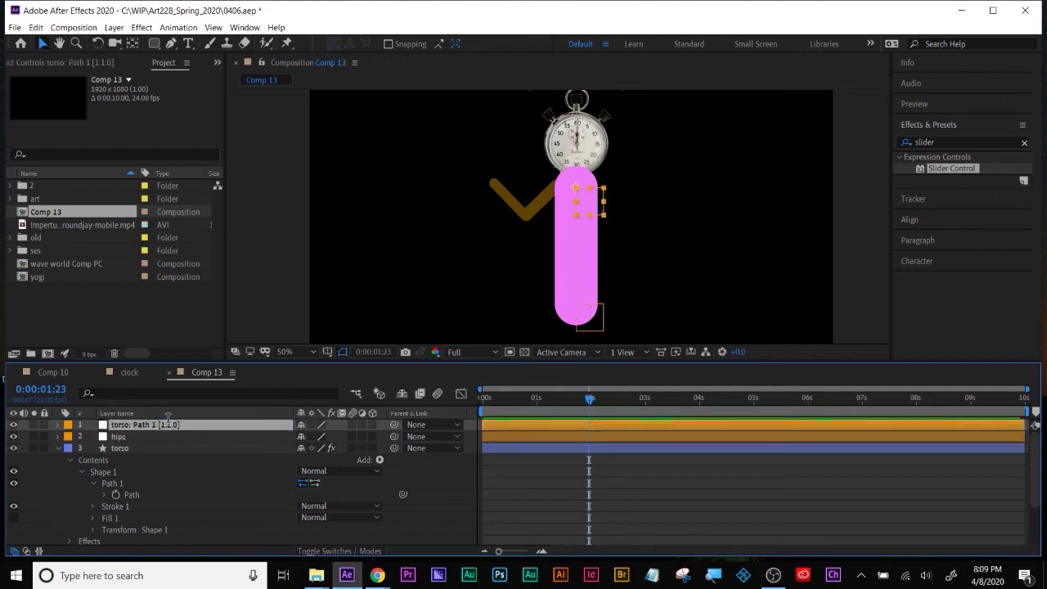
key(Return)
text(shoulders)
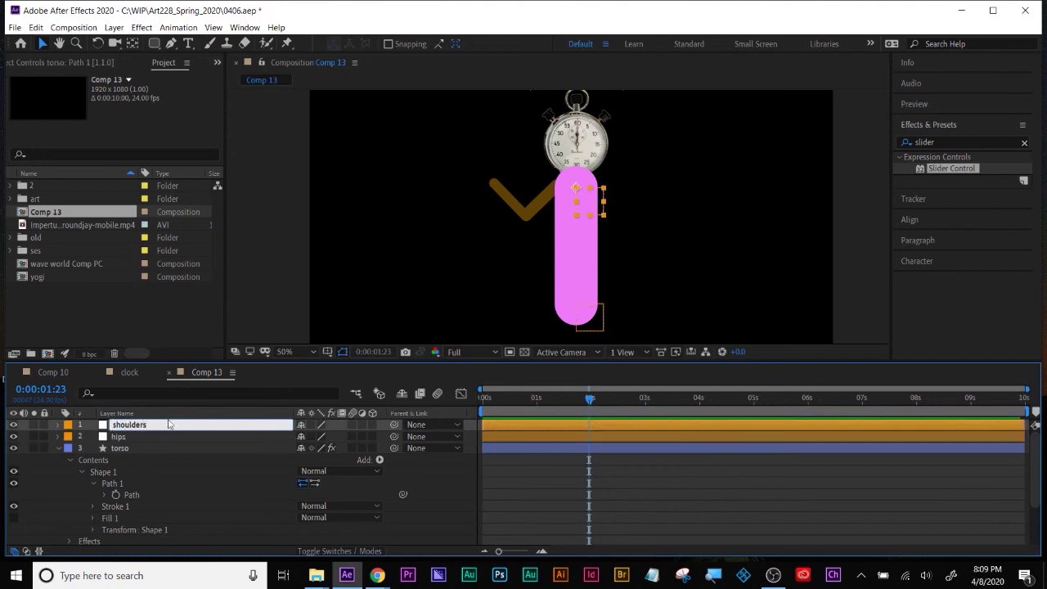
key(Return)
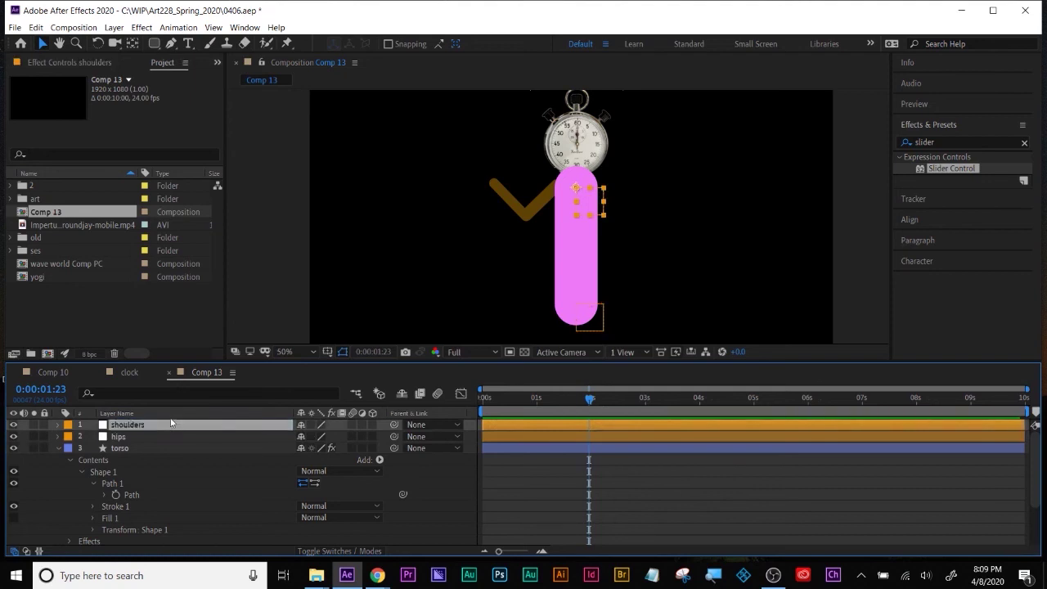
Collapse the torso layer and select the stopwatch image layer
click(60, 448)
click(121, 448)
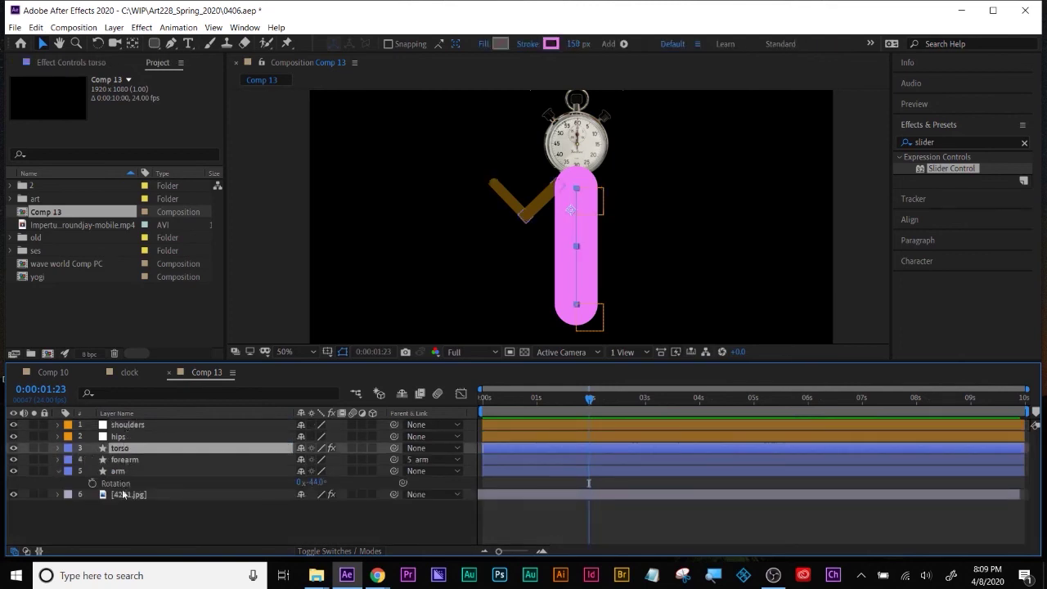
click(58, 472)
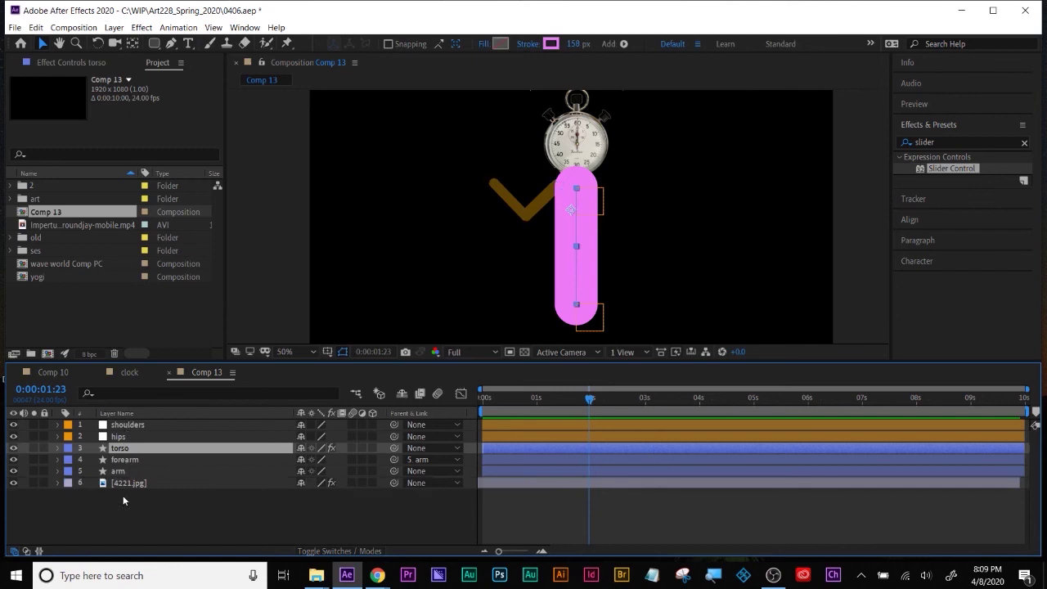
Move 4221.jpg above torso and parent it to the shoulders null
drag(119, 482, 123, 448)
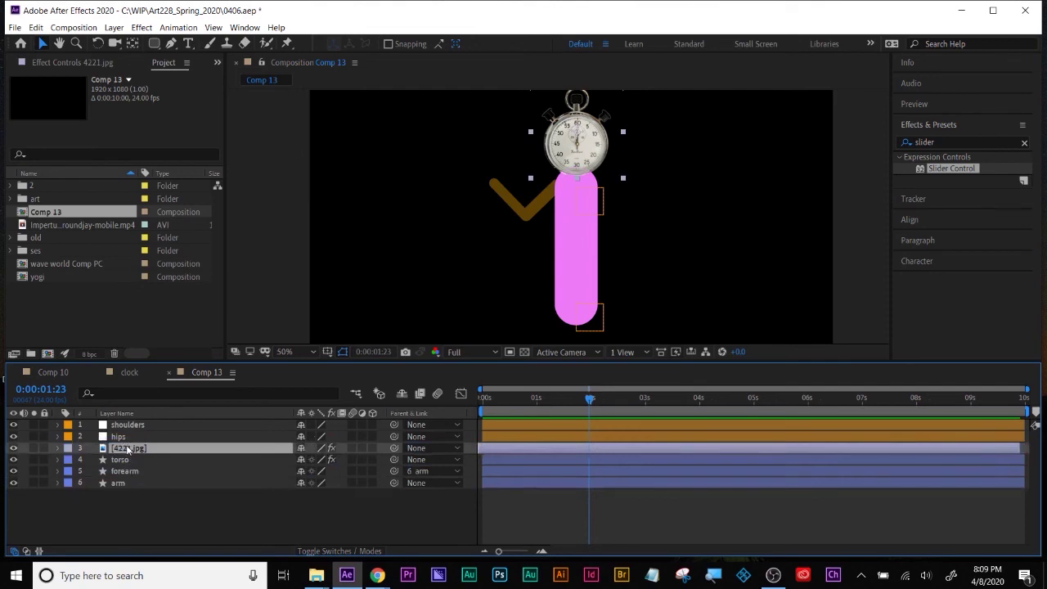
drag(394, 448, 156, 432)
click(131, 426)
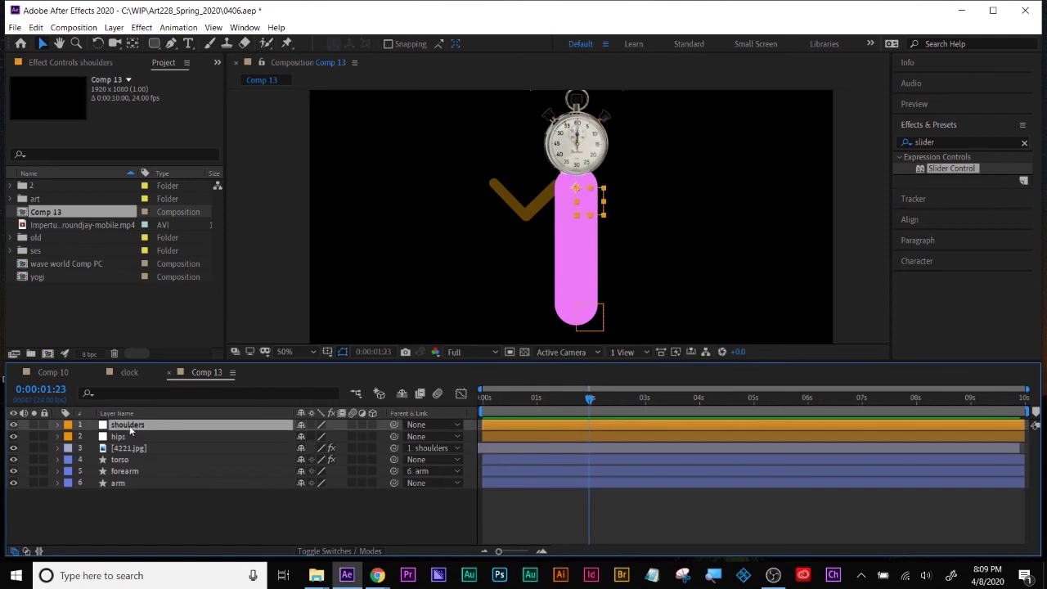
Keyframe the shoulders' Position from 978,870 at 0:00 to 978,442 at 01:23
key(p)
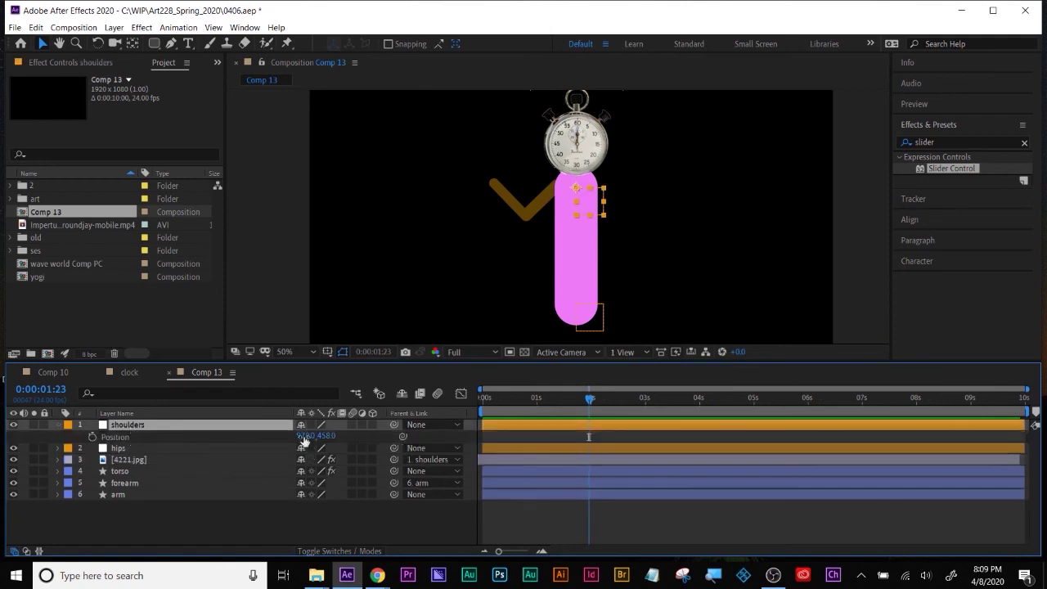
drag(326, 435, 356, 426)
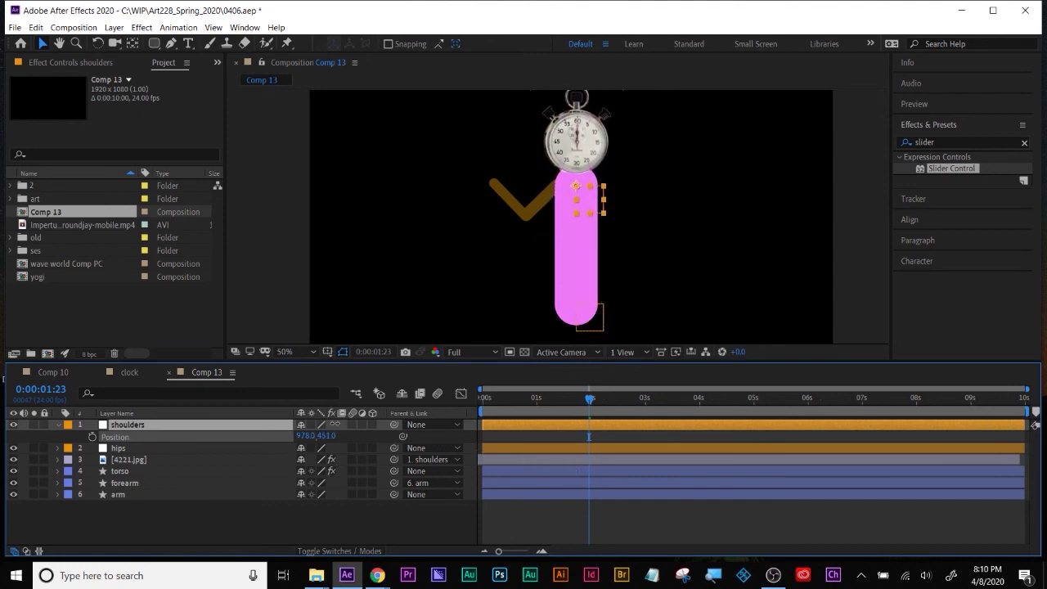
drag(355, 426, 292, 442)
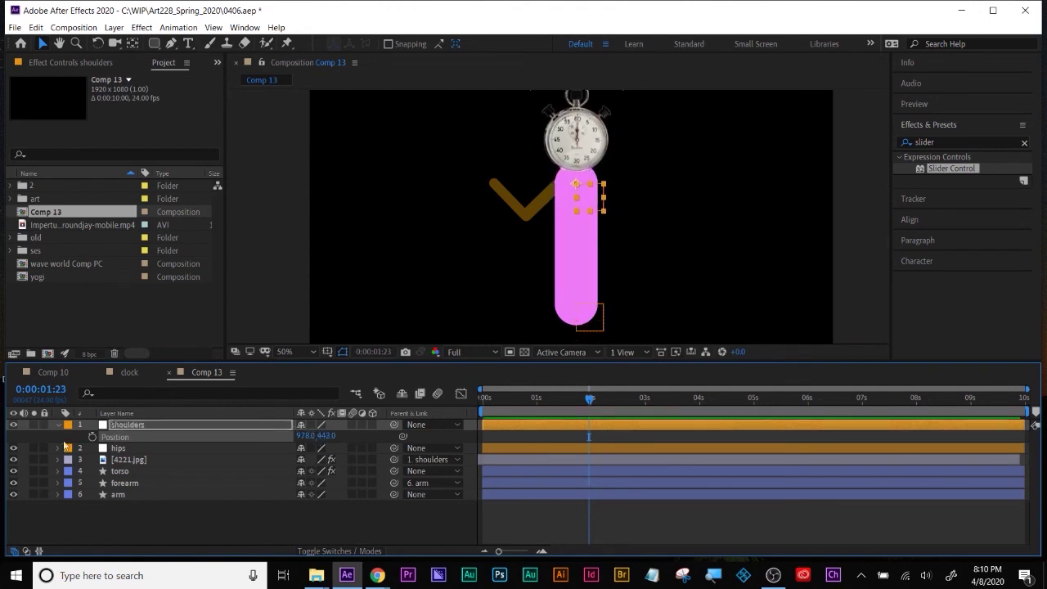
click(92, 438)
drag(587, 399, 482, 399)
drag(325, 435, 544, 503)
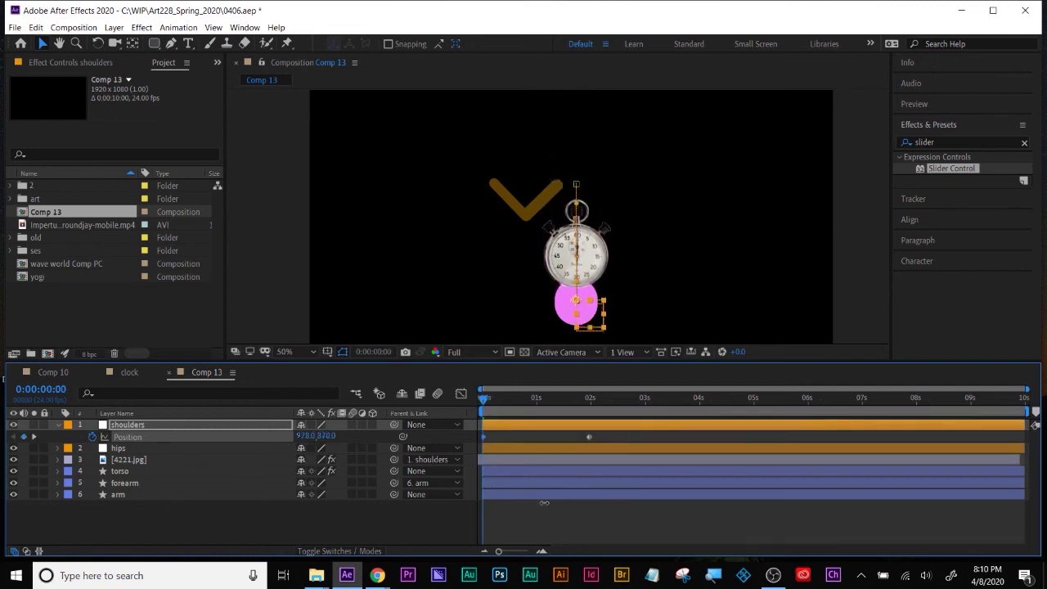
Add a Position keyframe to 4221.jpg at 0:00
click(120, 472)
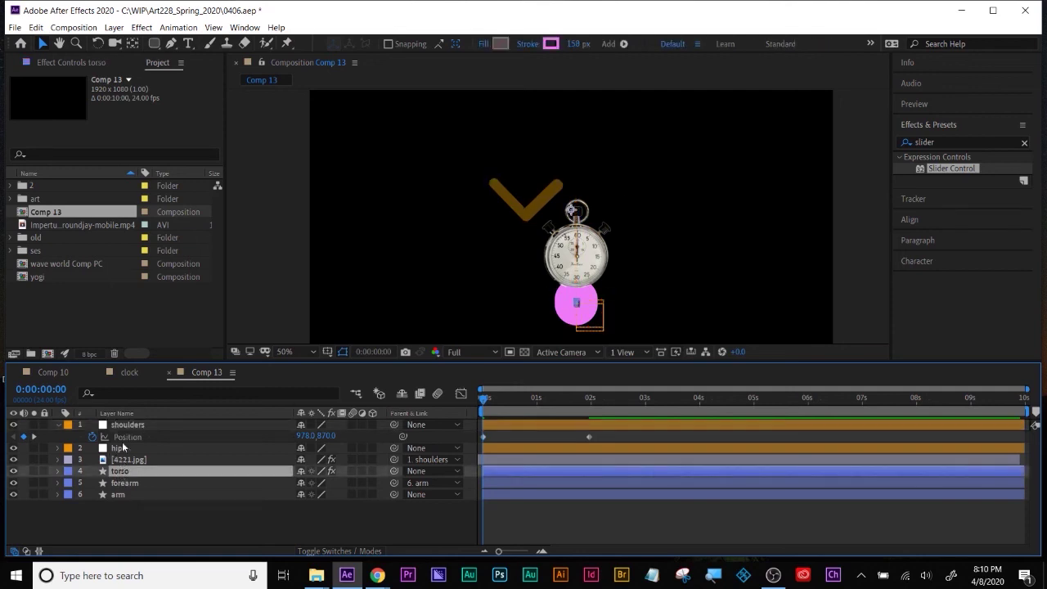
click(123, 483)
click(119, 494)
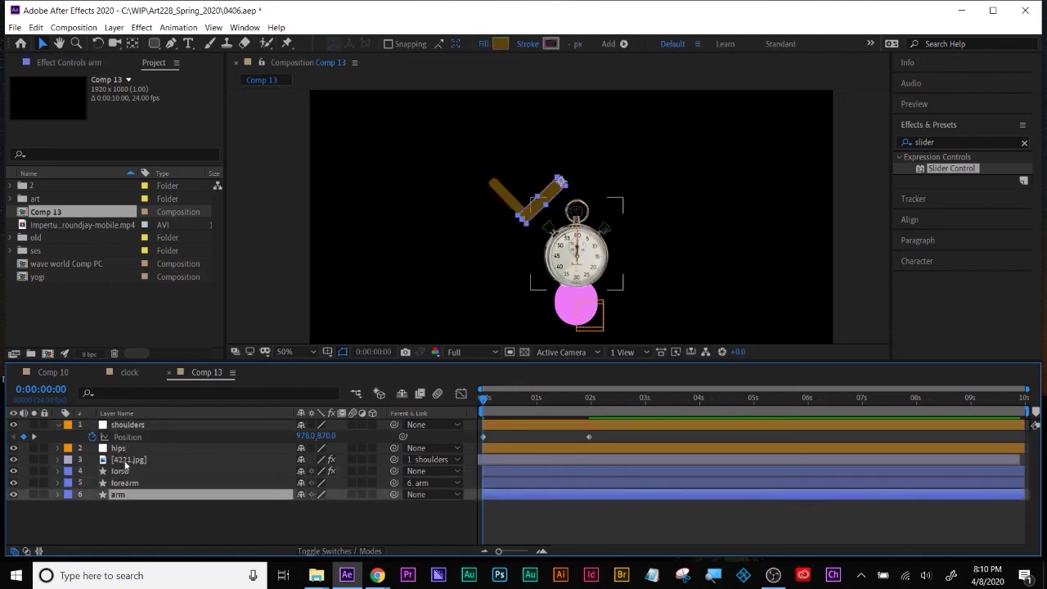
click(125, 459)
key(p)
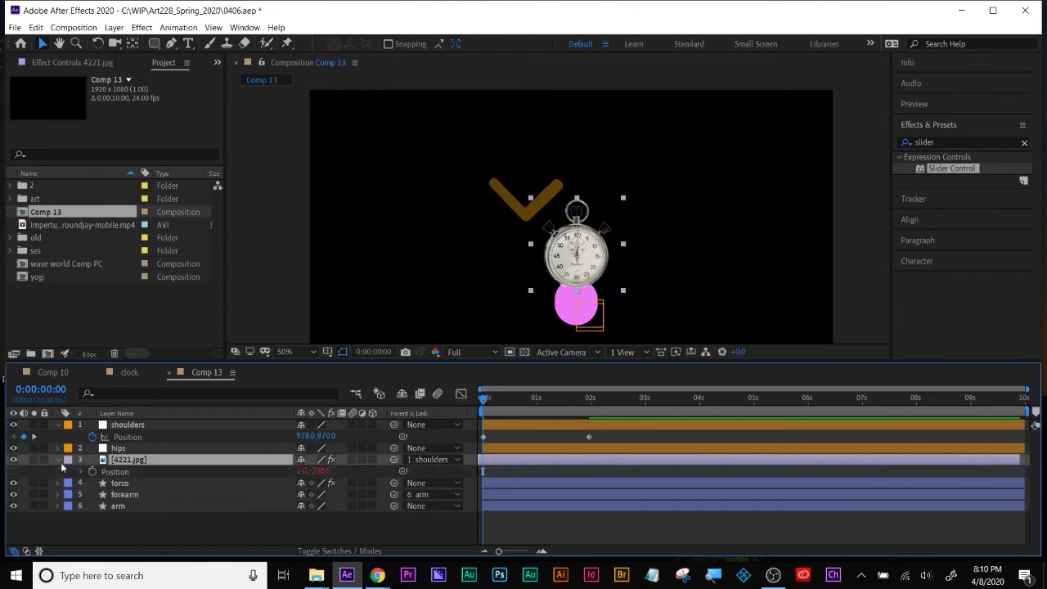
click(92, 472)
Shift the shoulders' first keyframe a few frames later and set the head's start to 2.0,206.0
click(491, 401)
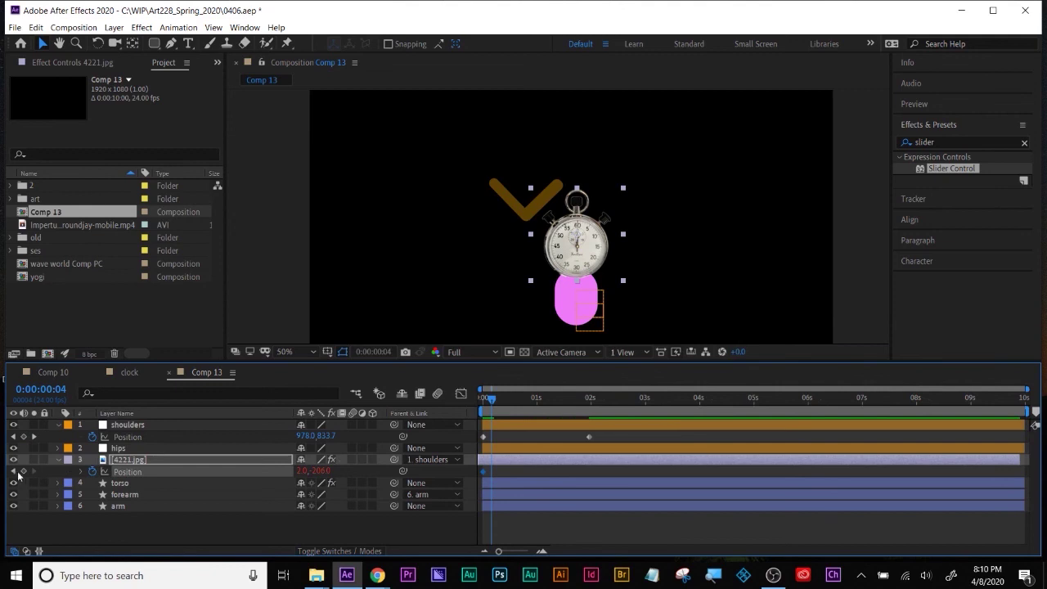
click(15, 471)
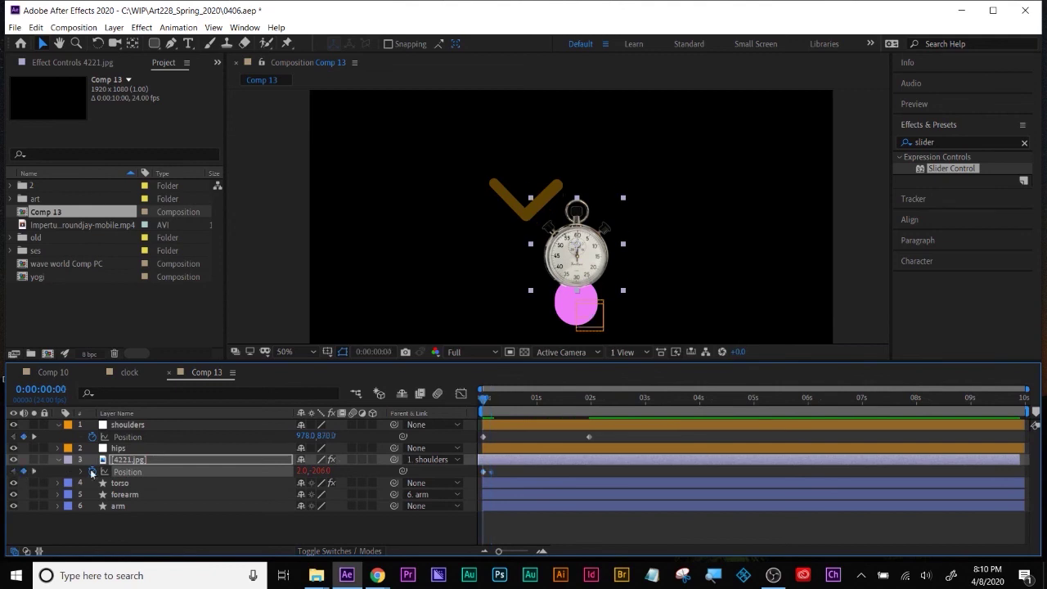
drag(485, 438, 496, 436)
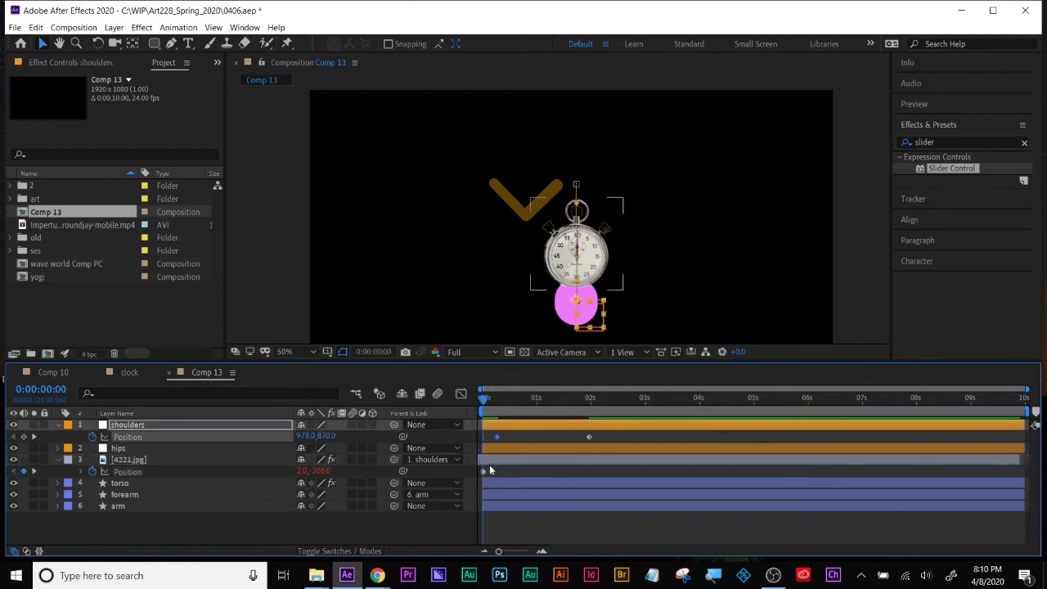
click(488, 473)
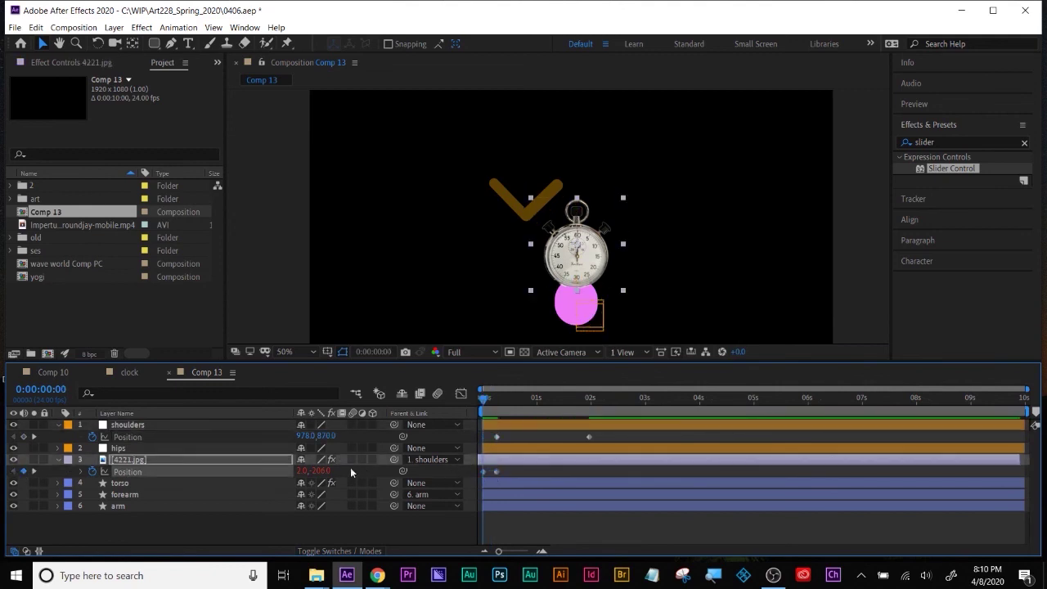
drag(309, 475, 320, 474)
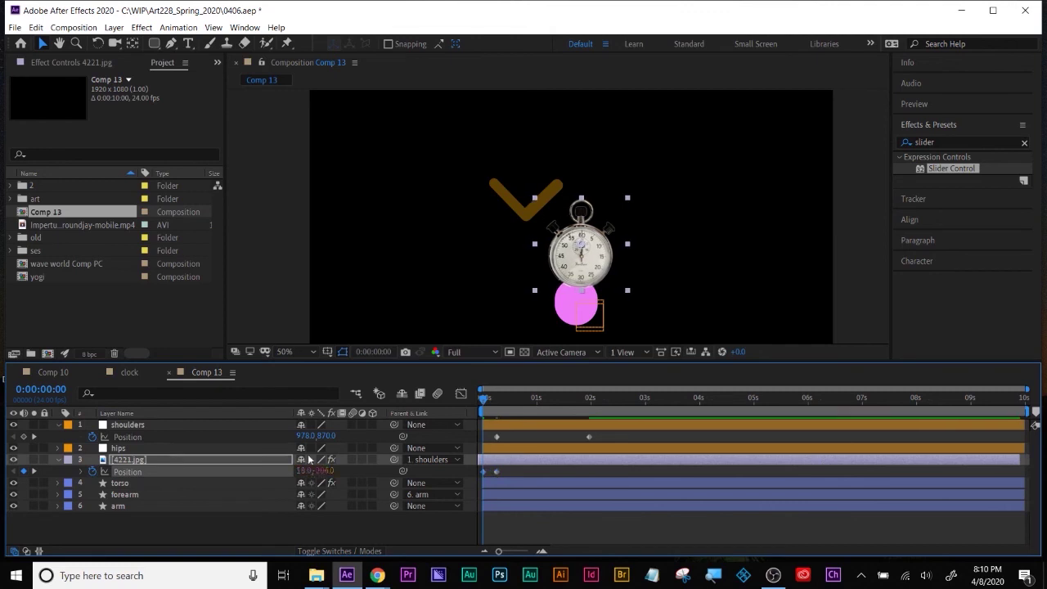
key(ctrl+z)
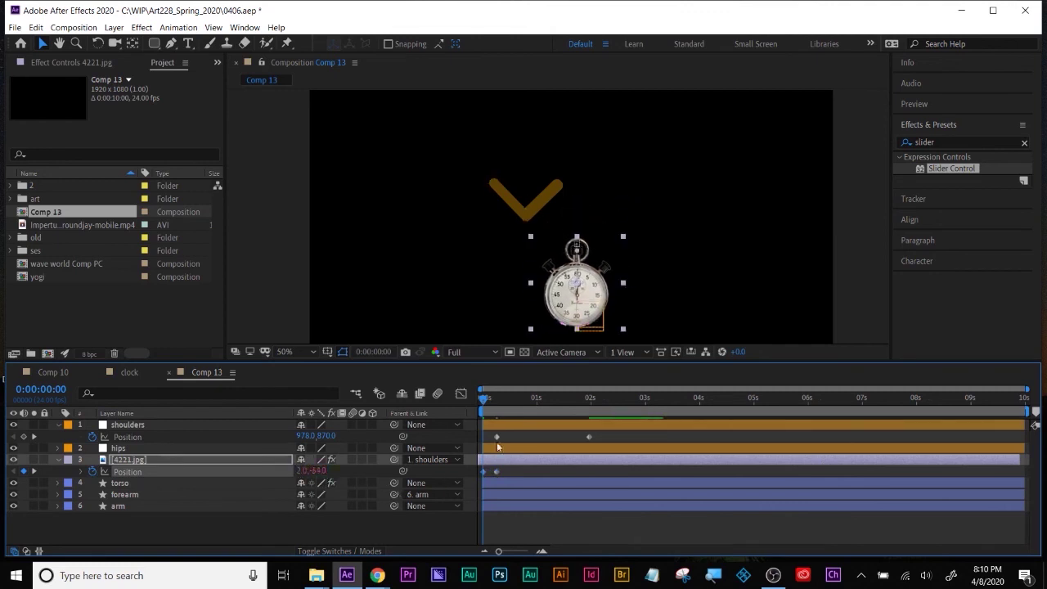
drag(483, 400, 586, 394)
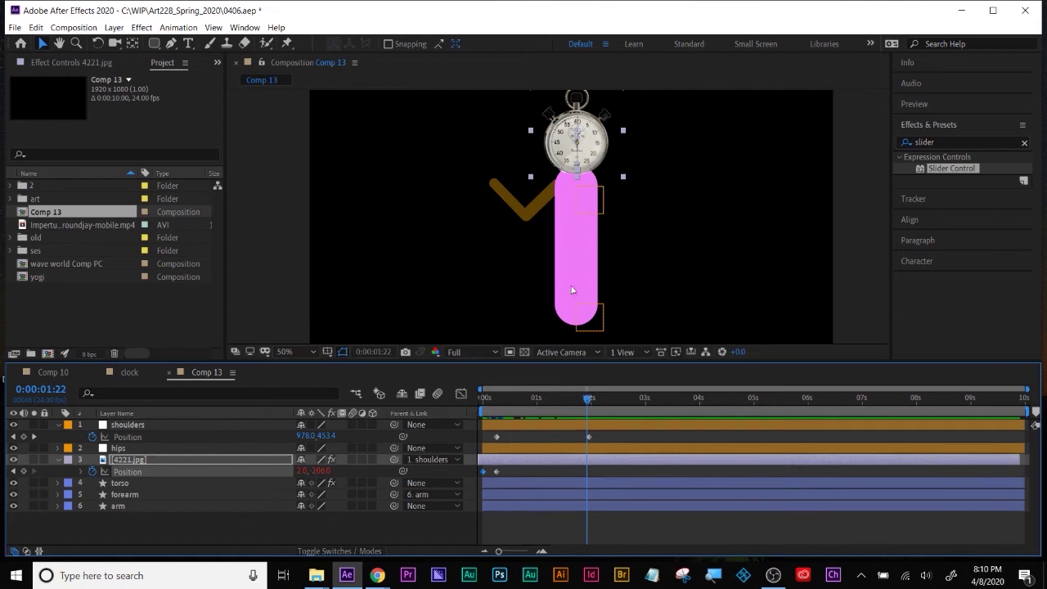
Trim the arm and forearm in-points to 01:21
click(119, 483)
click(118, 495)
shift+click(115, 506)
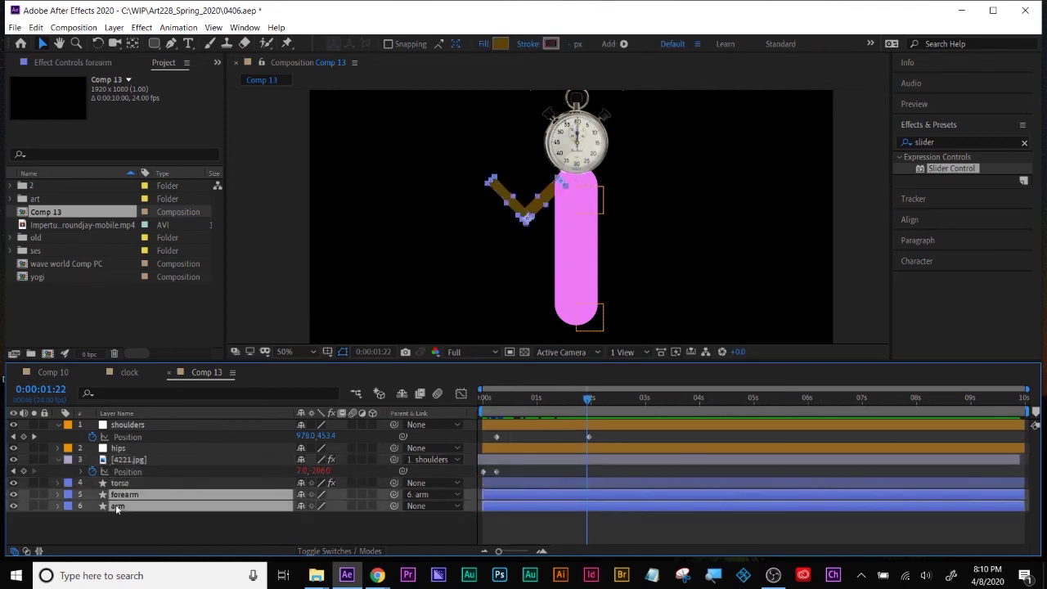
mouse_move(586, 401)
mouse_down()
mouse_move(565, 398)
mouse_move(585, 398)
mouse_up()
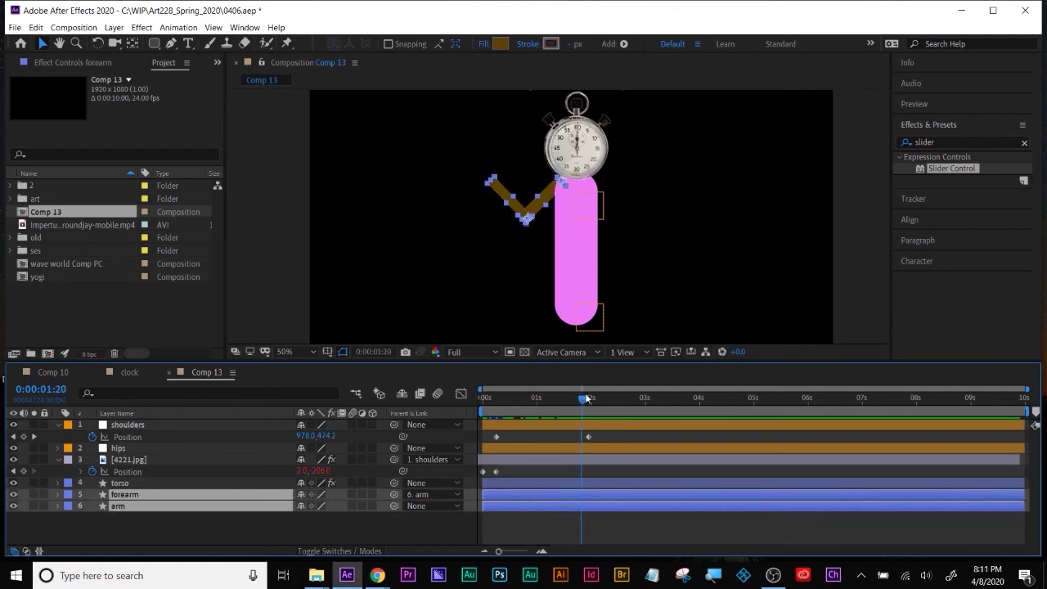
drag(586, 398, 588, 398)
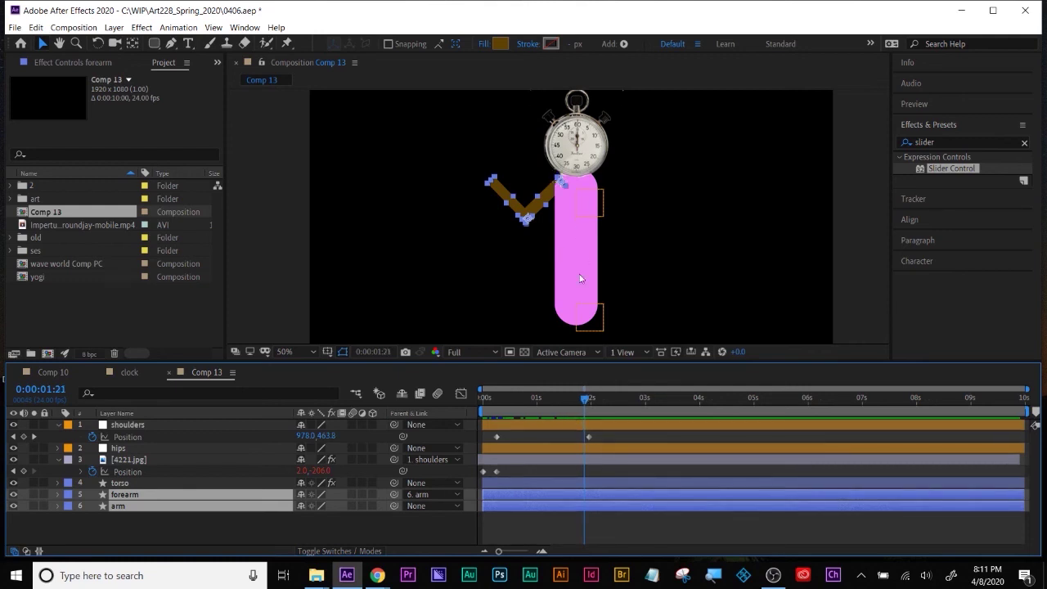
key(alt+bracketleft)
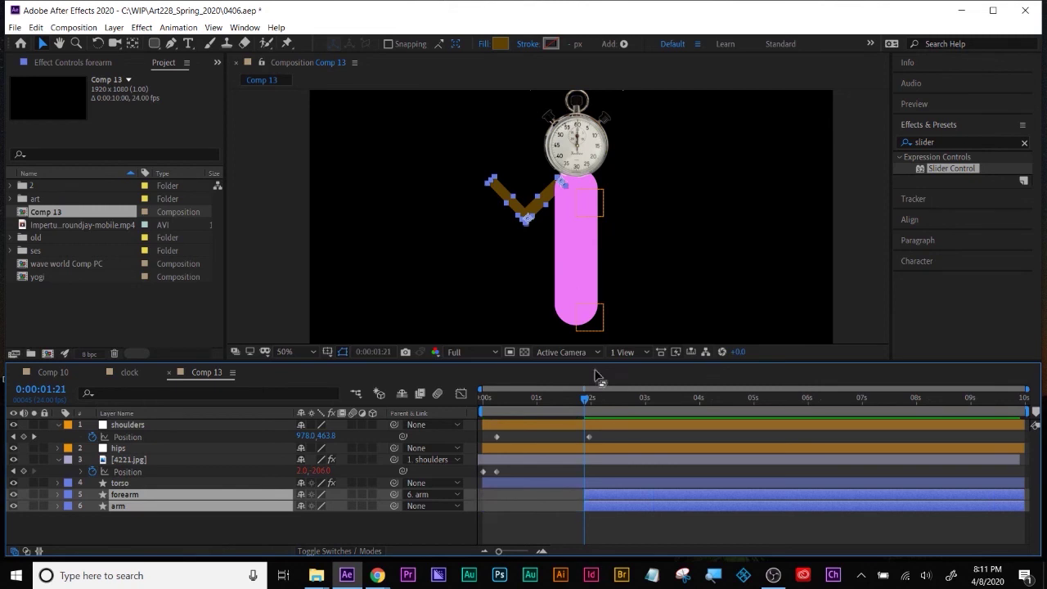
mouse_move(586, 396)
mouse_down()
mouse_move(569, 399)
mouse_move(586, 399)
mouse_up()
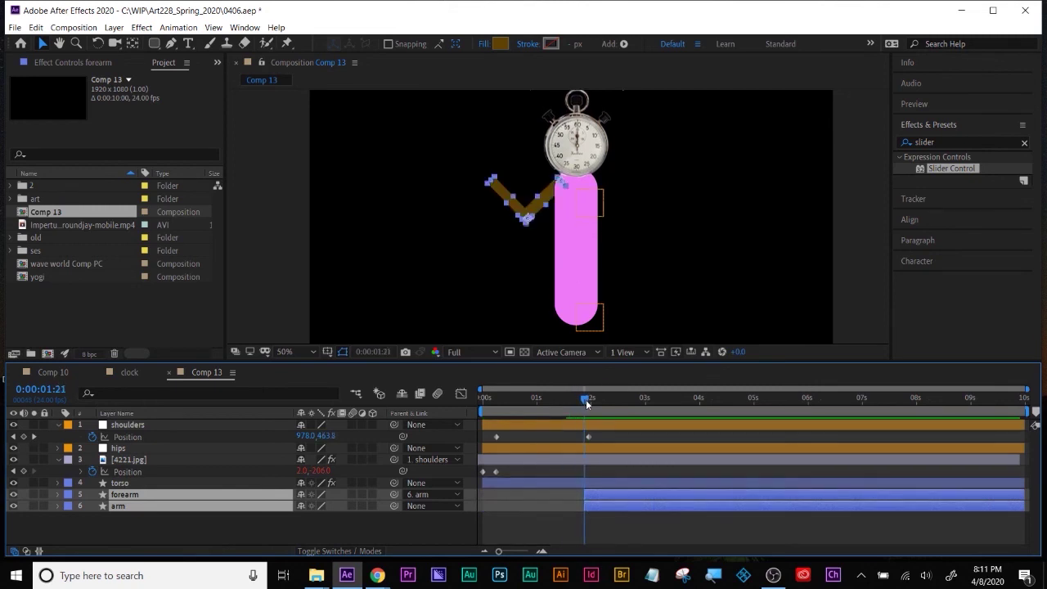
Rotate the arm to about -91° and the forearm to -87° so both hang down
click(153, 521)
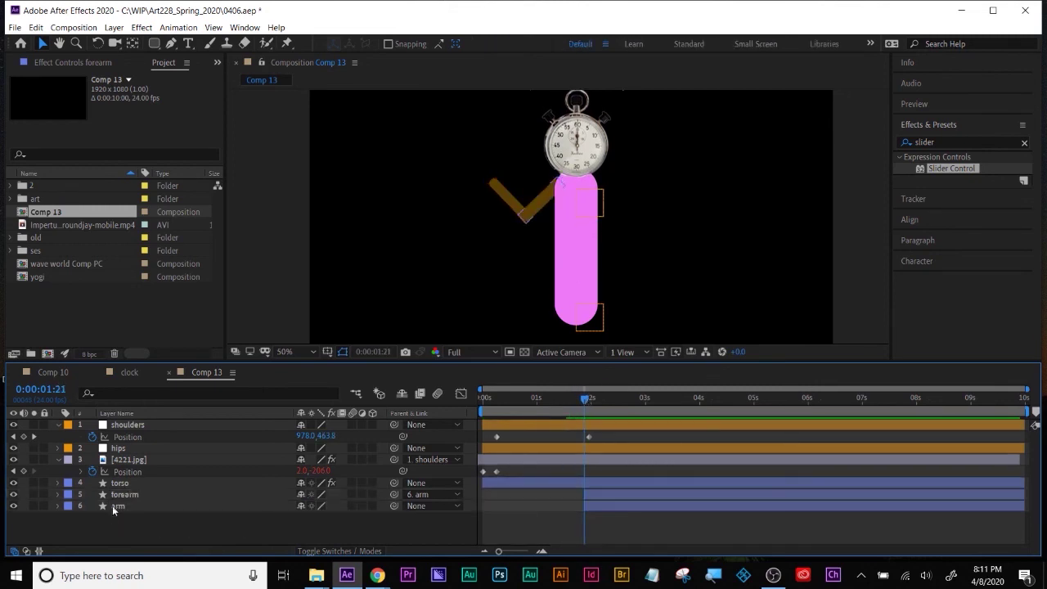
click(119, 507)
key(r)
drag(315, 517, 289, 526)
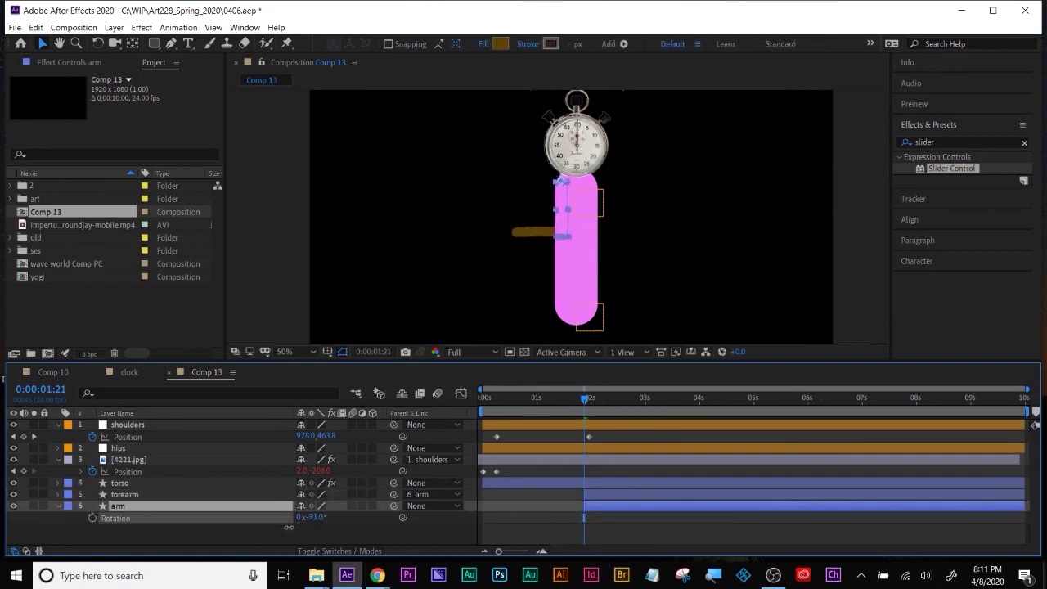
key(Return)
click(123, 496)
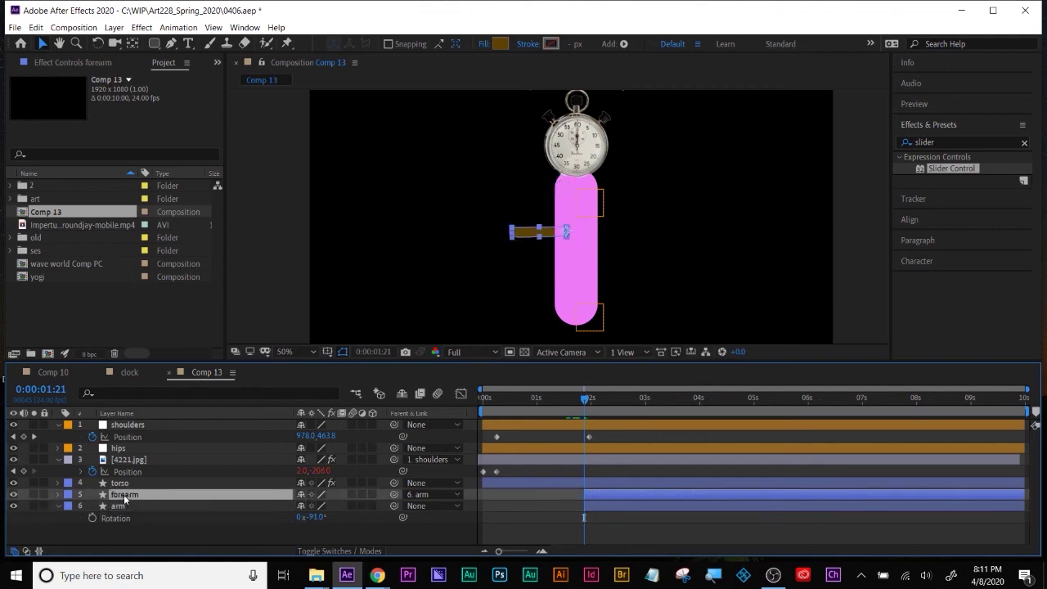
key(r)
drag(315, 508, 245, 509)
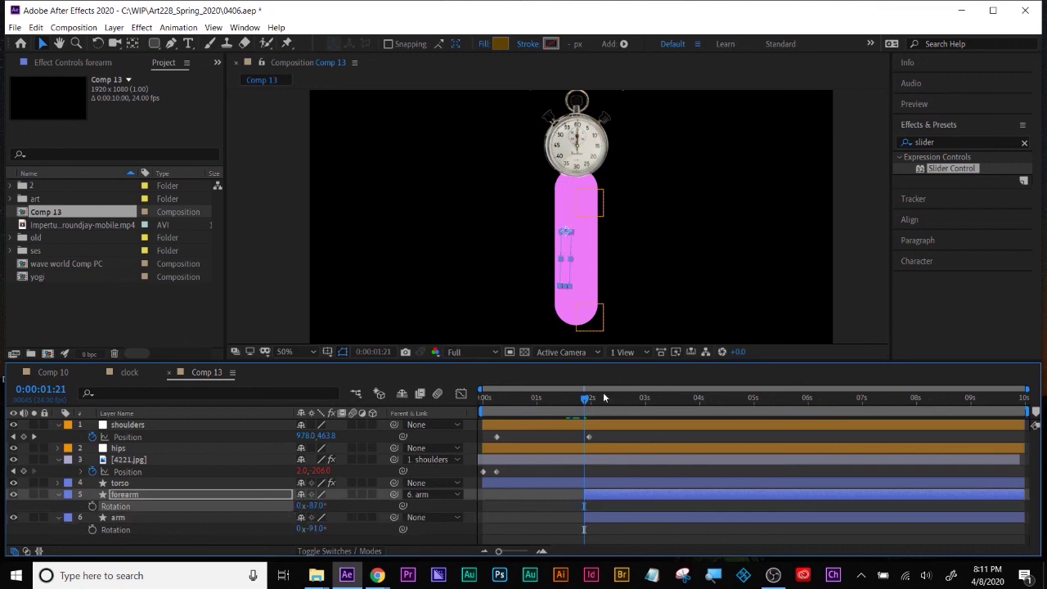
mouse_move(567, 397)
mouse_down()
mouse_move(551, 405)
mouse_move(582, 409)
mouse_up()
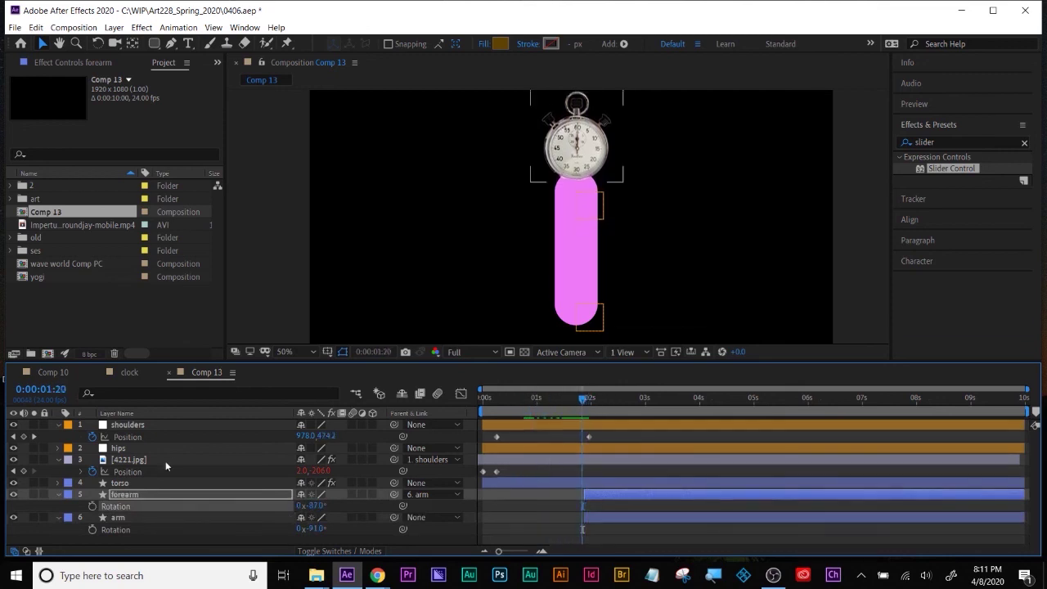
Keyframe the arms swinging up to about -58° and -57° at 2:10
click(92, 530)
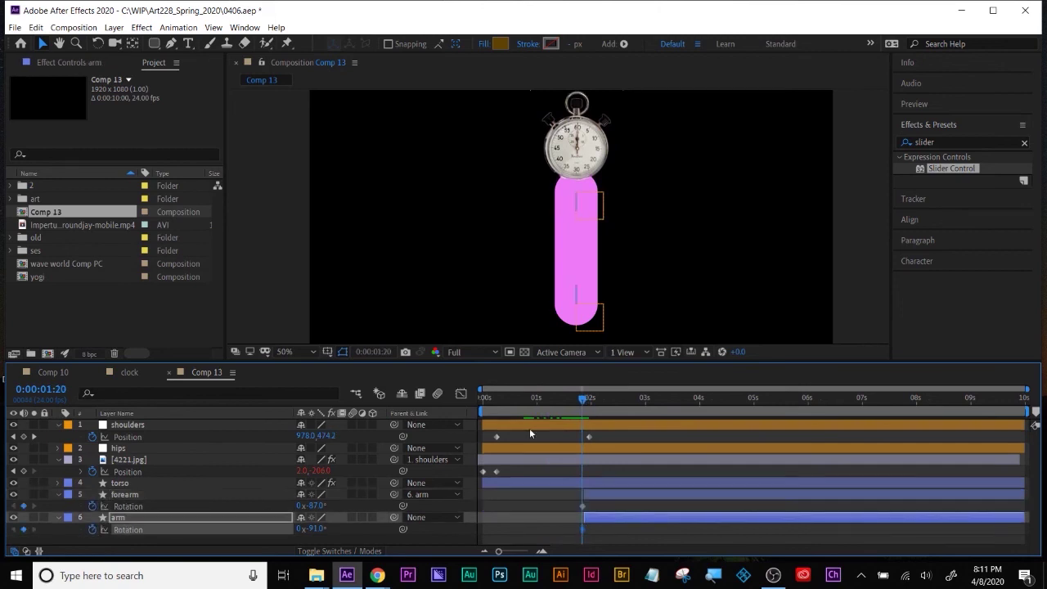
drag(583, 399, 615, 399)
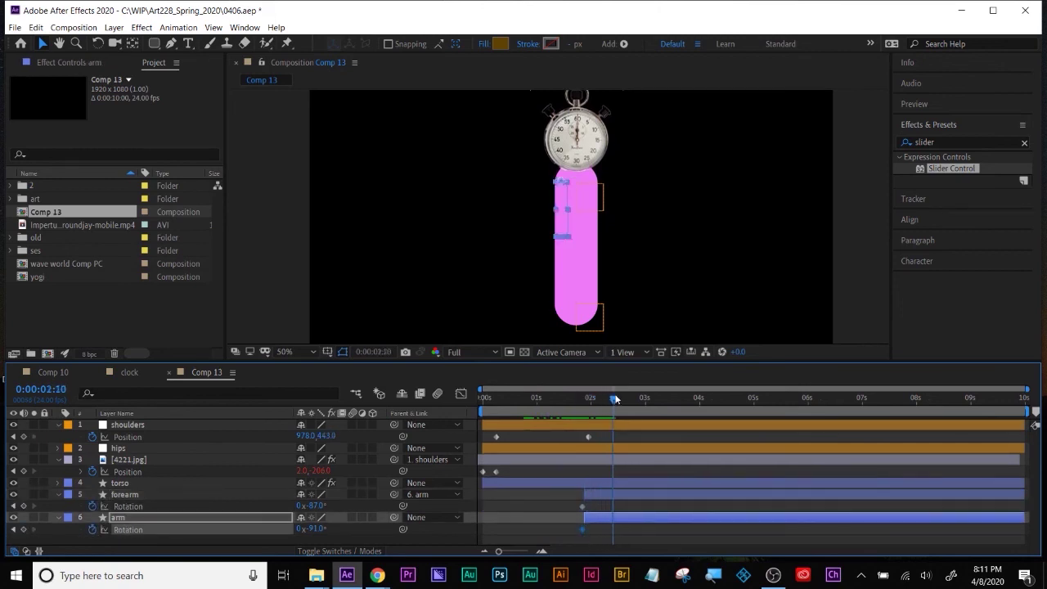
drag(316, 529, 365, 509)
drag(592, 396, 483, 396)
drag(589, 432, 662, 473)
Apply Easy Ease to all the keyframes and preview the animation
drag(552, 491, 426, 532)
right_click(591, 440)
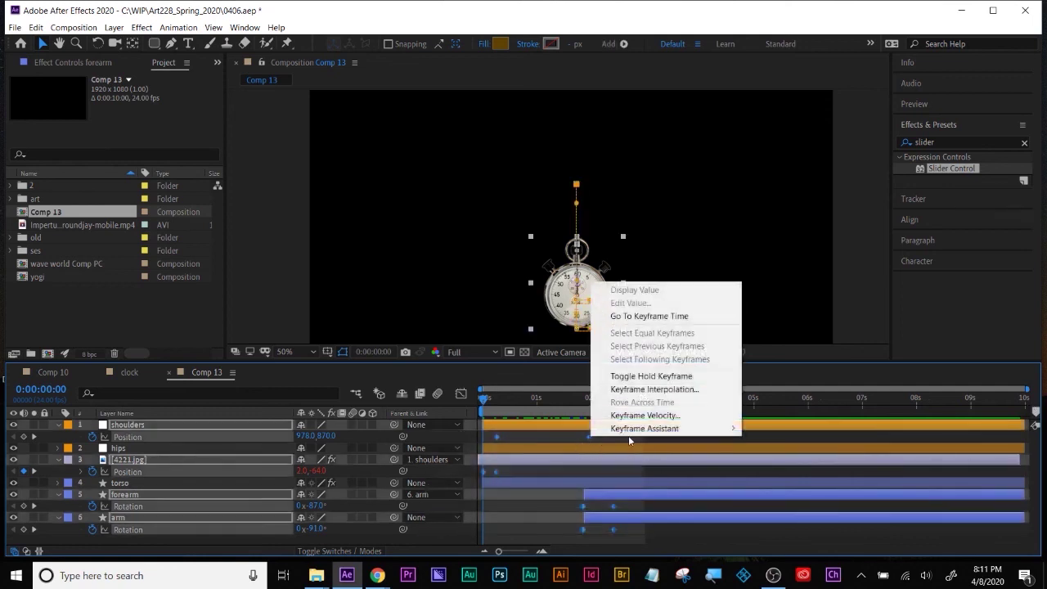
mouse_move(670, 425)
click(797, 469)
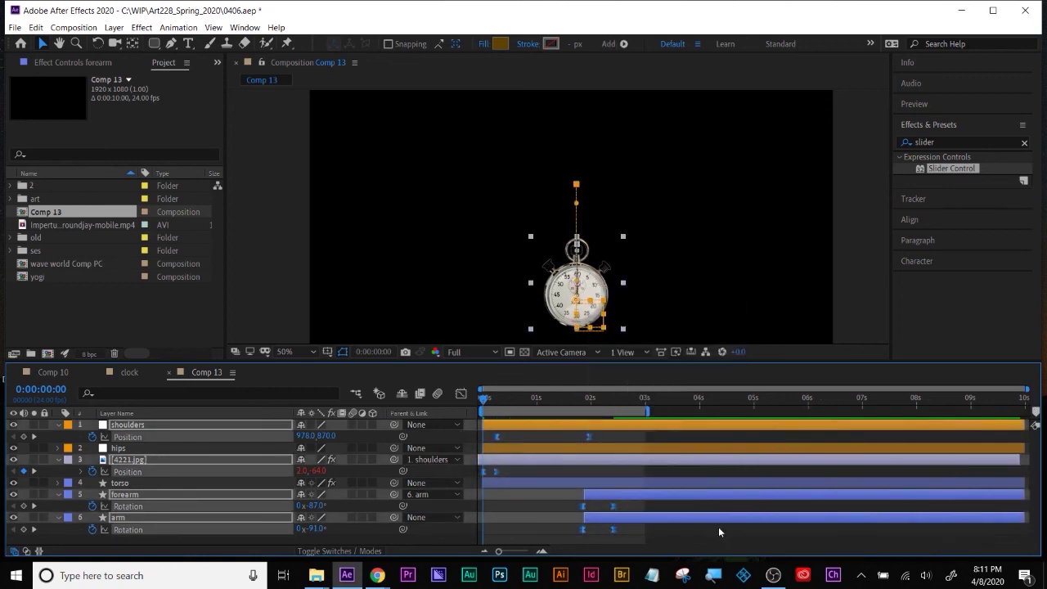
key(space)
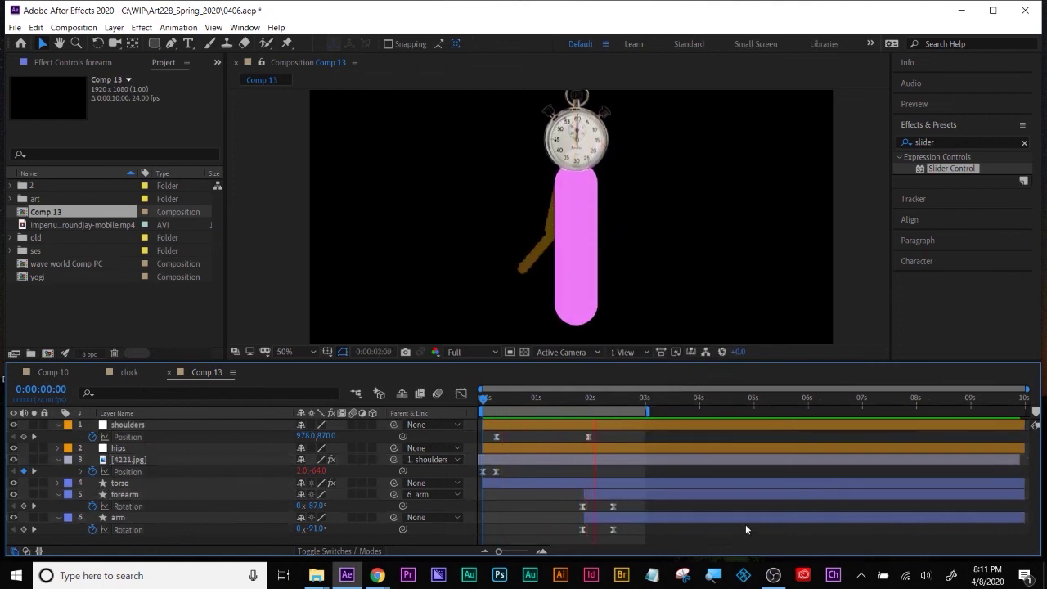
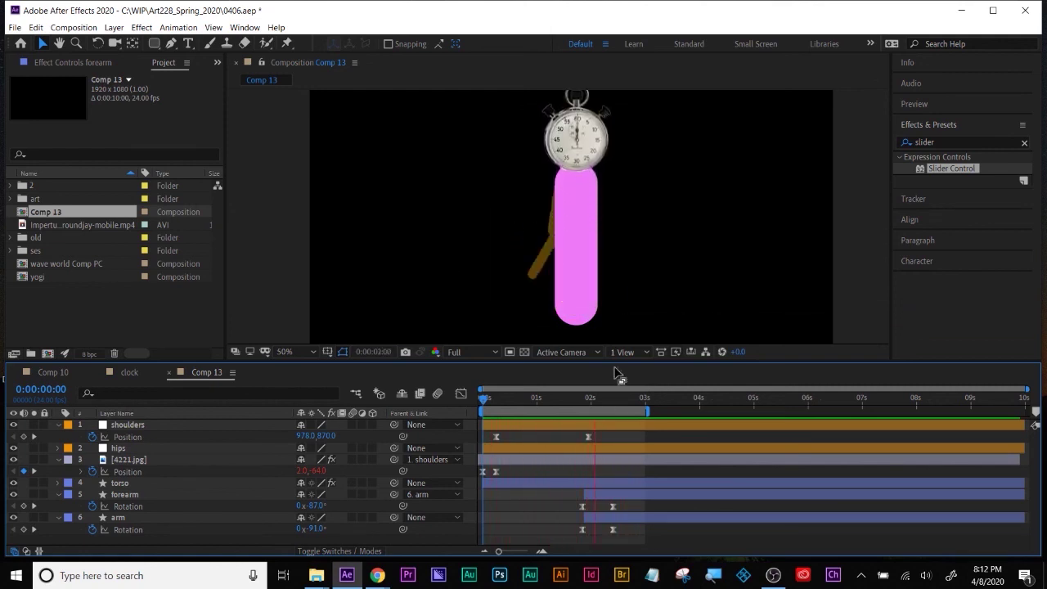
Stop the preview, return to 1:08, and drag the forearm and arm layers to start earlier
key(space)
drag(606, 402, 558, 401)
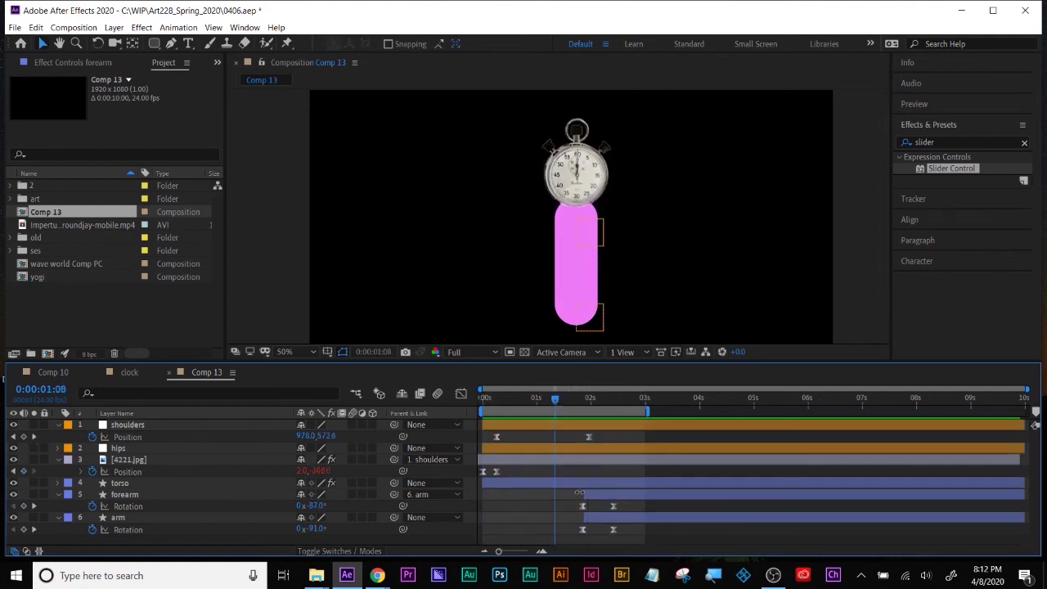
drag(582, 493, 533, 494)
mouse_move(582, 519)
mouse_down()
mouse_move(534, 520)
mouse_move(581, 519)
mouse_move(587, 508)
mouse_move(572, 524)
mouse_up()
Move the forearm and arm Rotation keyframes to 0:00:01:08
click(583, 506)
click(585, 529)
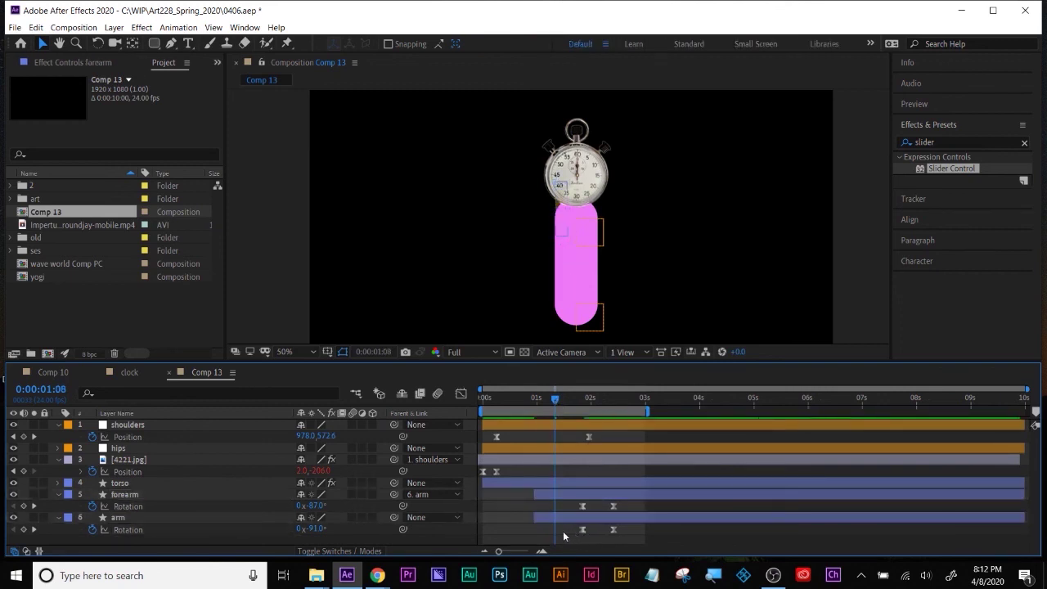
drag(573, 504, 584, 534)
drag(574, 529, 564, 529)
click(563, 437)
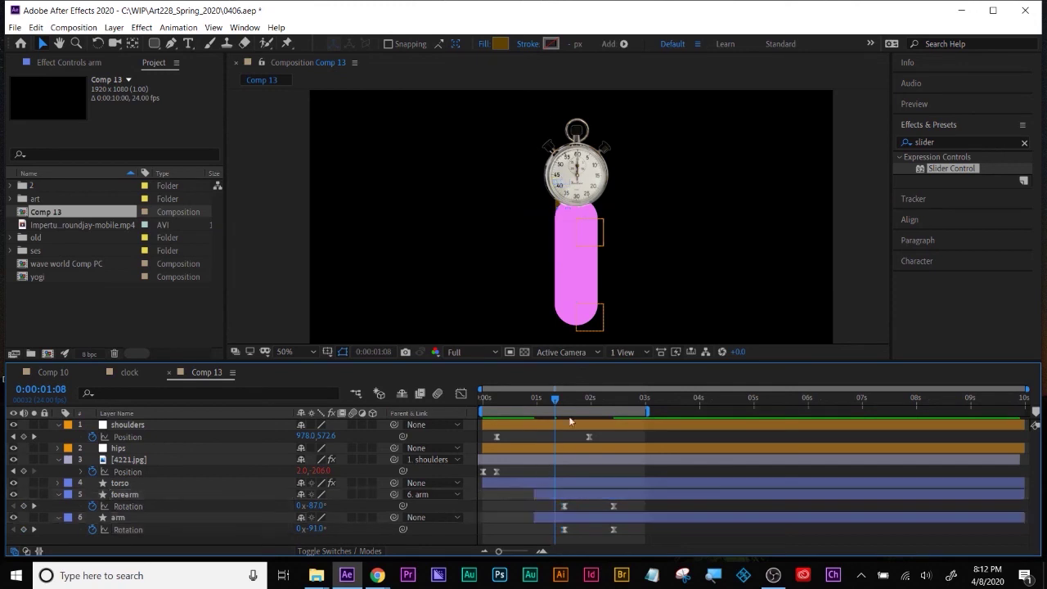
mouse_move(556, 400)
mouse_down()
mouse_move(625, 401)
mouse_move(568, 409)
mouse_up()
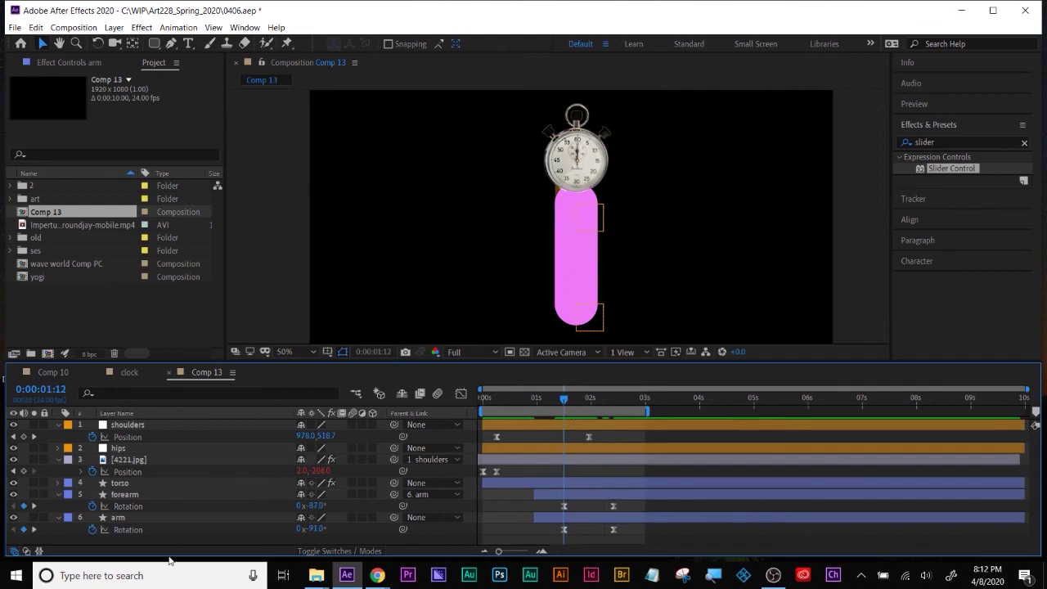
Parent the arm layer to shoulders and set its Position to -54.0, -31.7
click(124, 495)
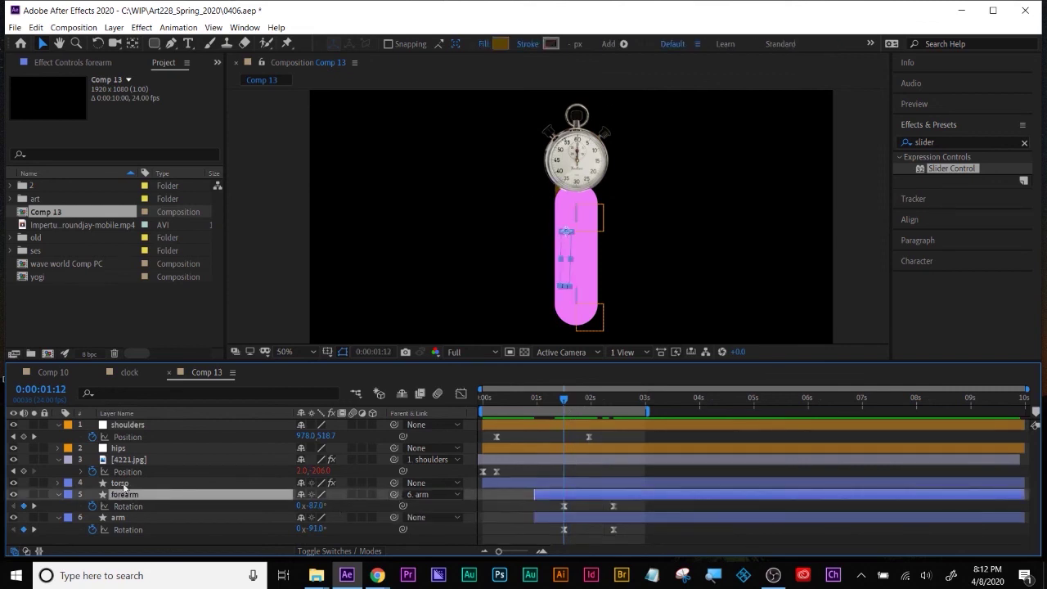
click(116, 518)
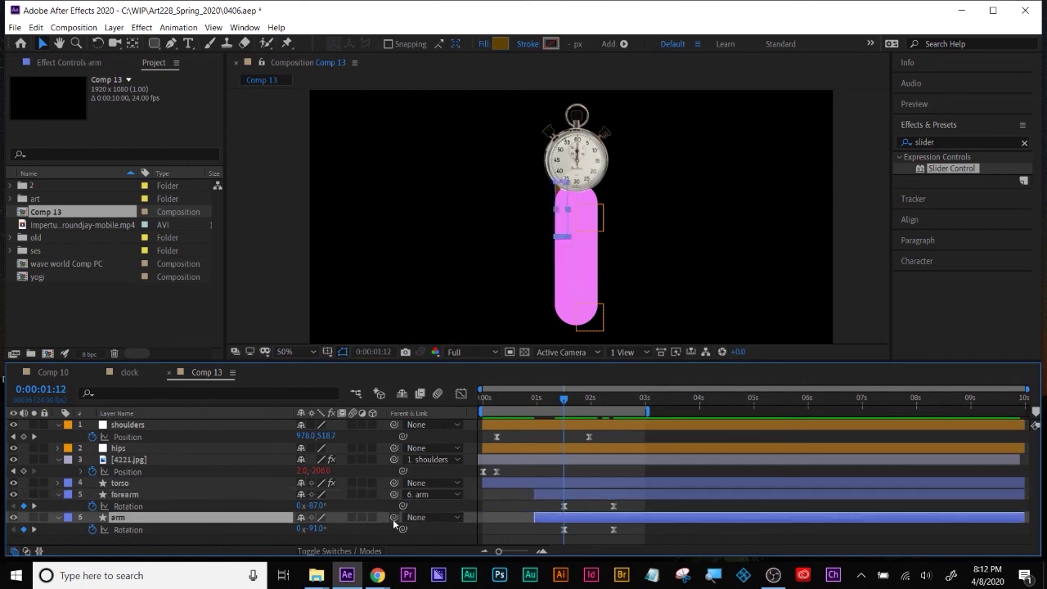
drag(394, 518, 129, 426)
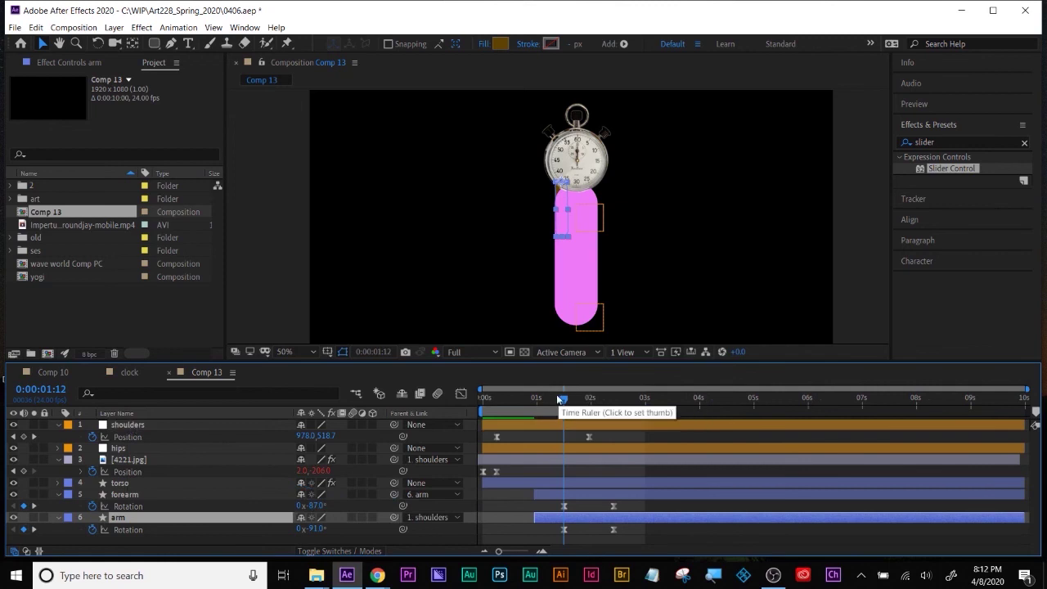
drag(325, 437, 341, 436)
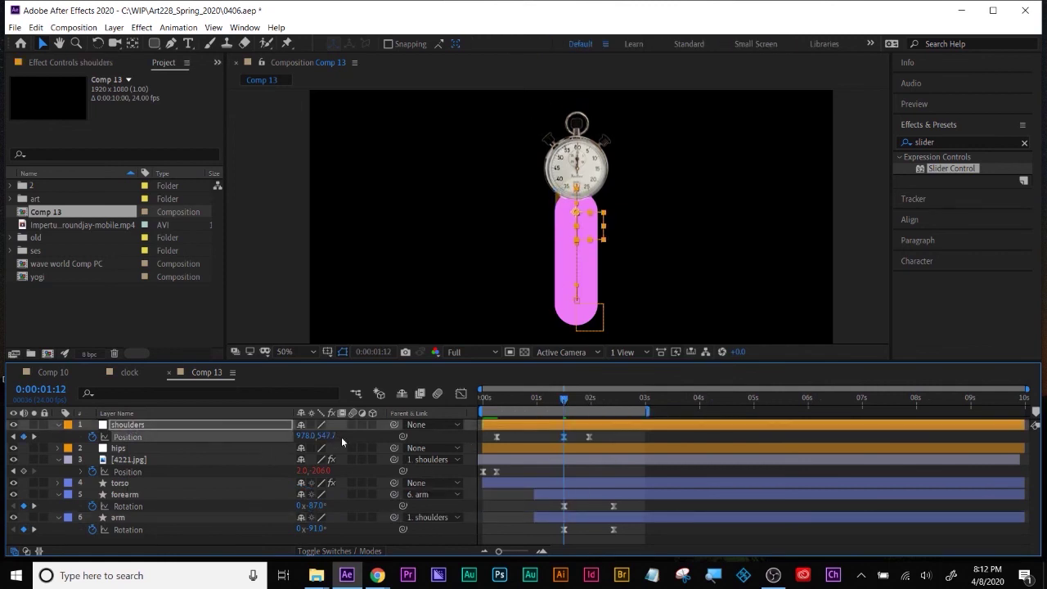
key(ctrl+z)
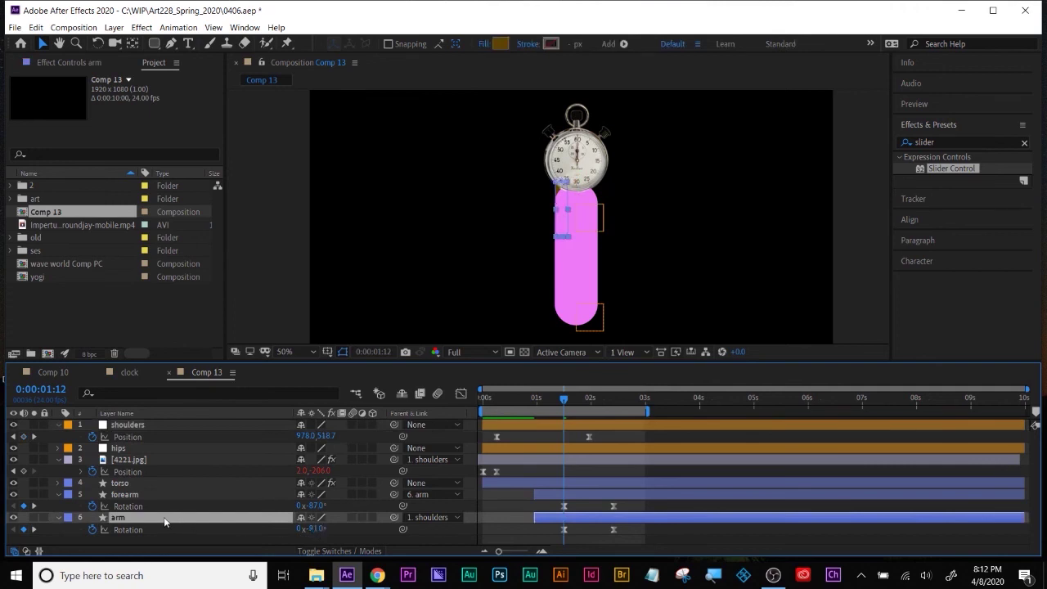
key(p)
drag(323, 532, 473, 568)
click(499, 523)
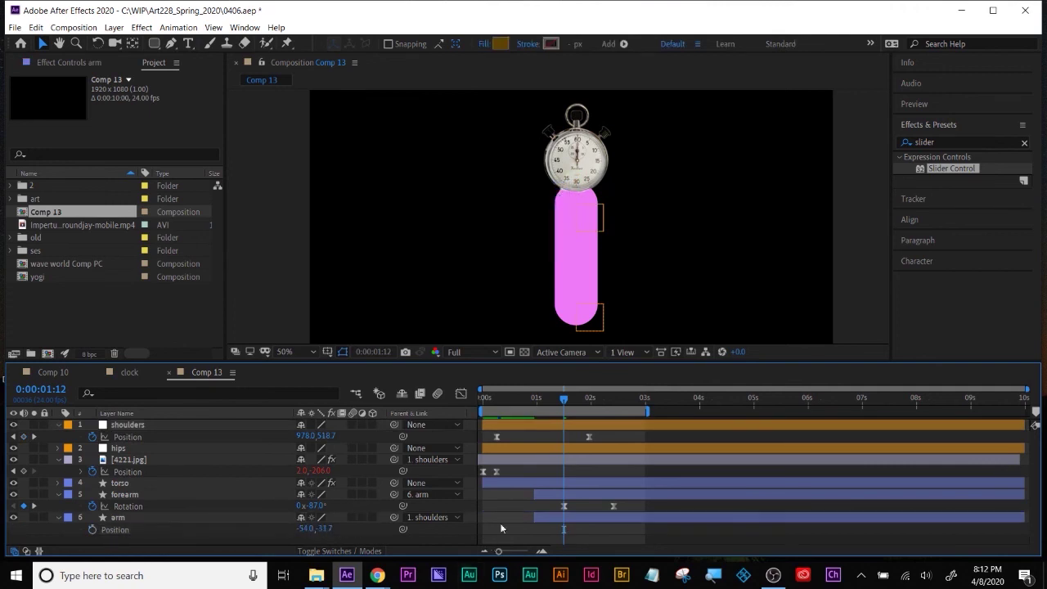
Try a trial forearm rotation keyframe swinging the forearm up, then scrub ahead to 1:15
click(537, 398)
mouse_move(536, 398)
mouse_down()
mouse_move(608, 411)
mouse_move(524, 411)
mouse_move(539, 412)
mouse_up()
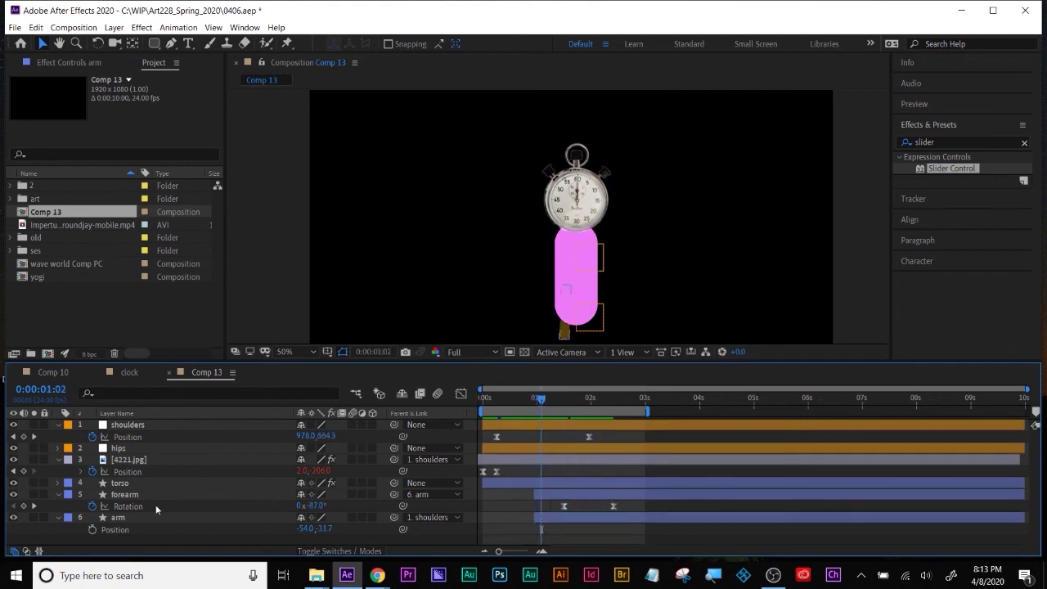
click(126, 494)
drag(315, 506, 223, 513)
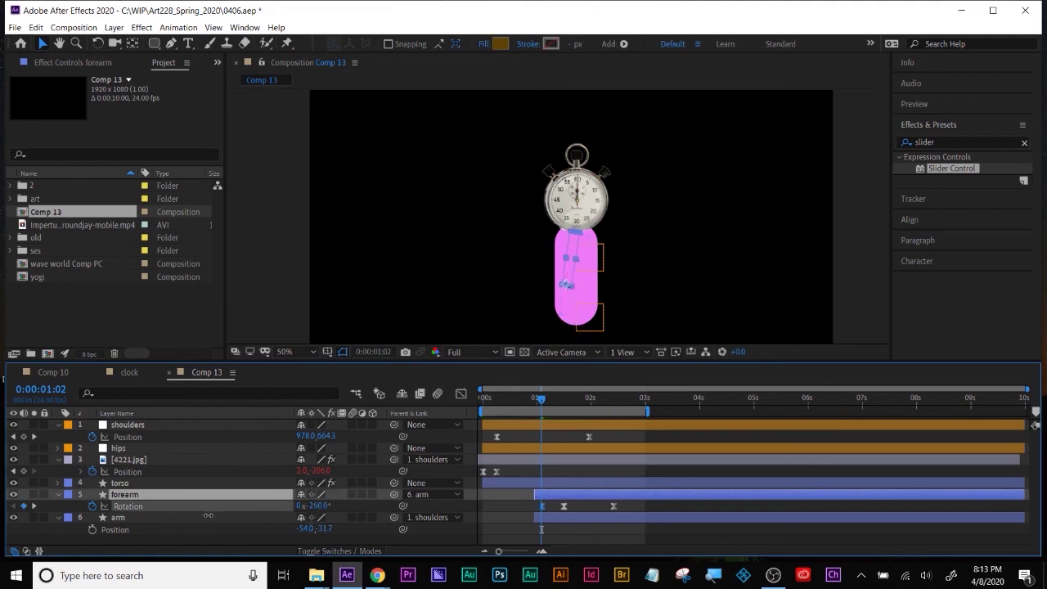
key(Return)
mouse_move(544, 402)
mouse_down()
mouse_move(601, 401)
mouse_move(529, 409)
mouse_move(563, 409)
mouse_up()
Shift the arm layer later and delete the extra forearm Rotation keyframe near 1 second
mouse_move(538, 520)
mouse_down()
mouse_move(565, 523)
mouse_move(538, 522)
mouse_up()
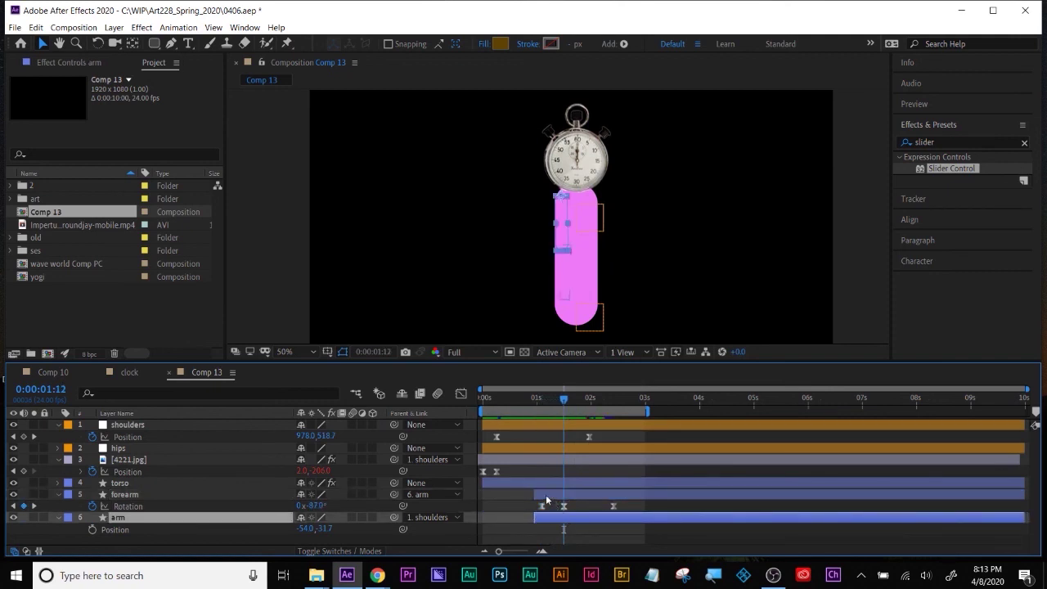
click(537, 493)
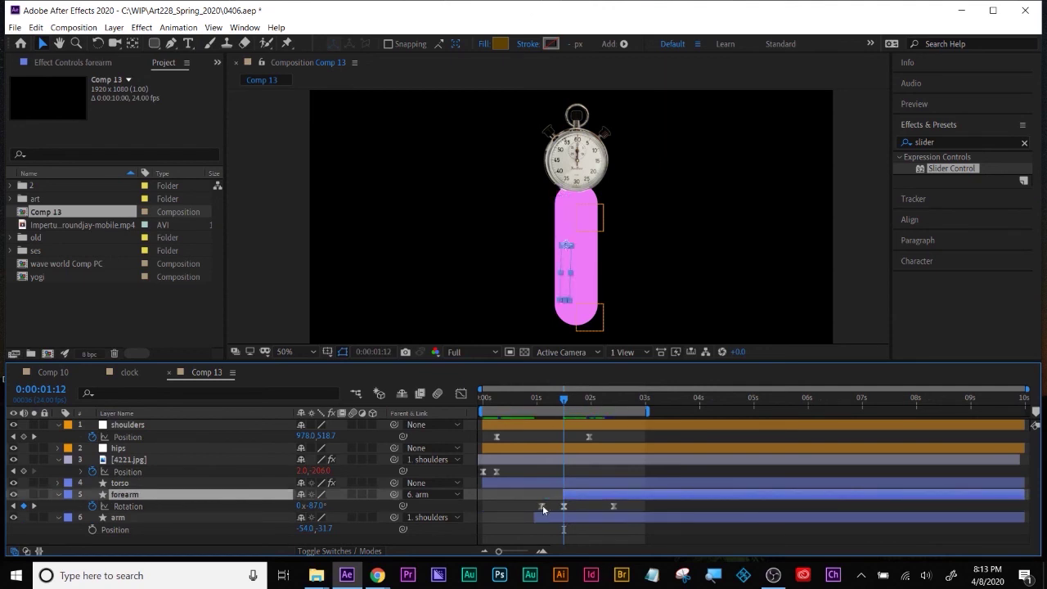
click(542, 507)
key(Delete)
drag(537, 406, 483, 416)
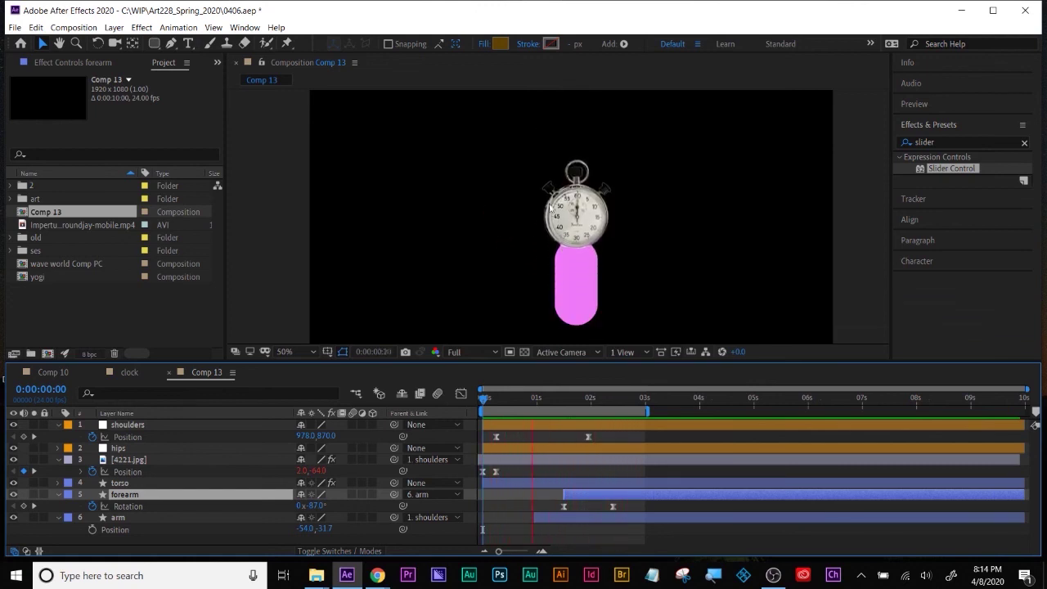
click(115, 519)
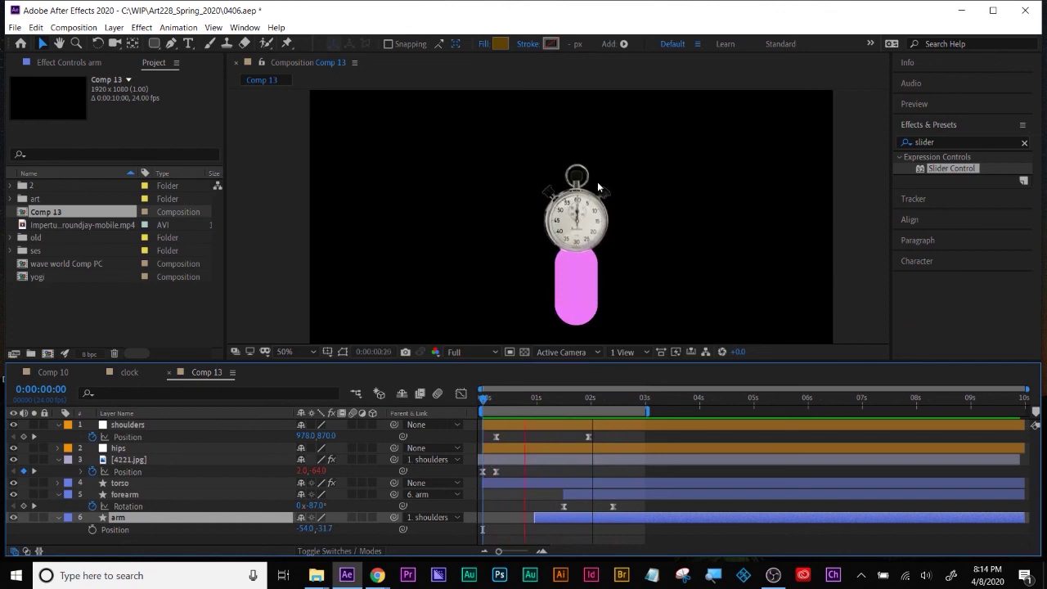
drag(584, 399, 598, 399)
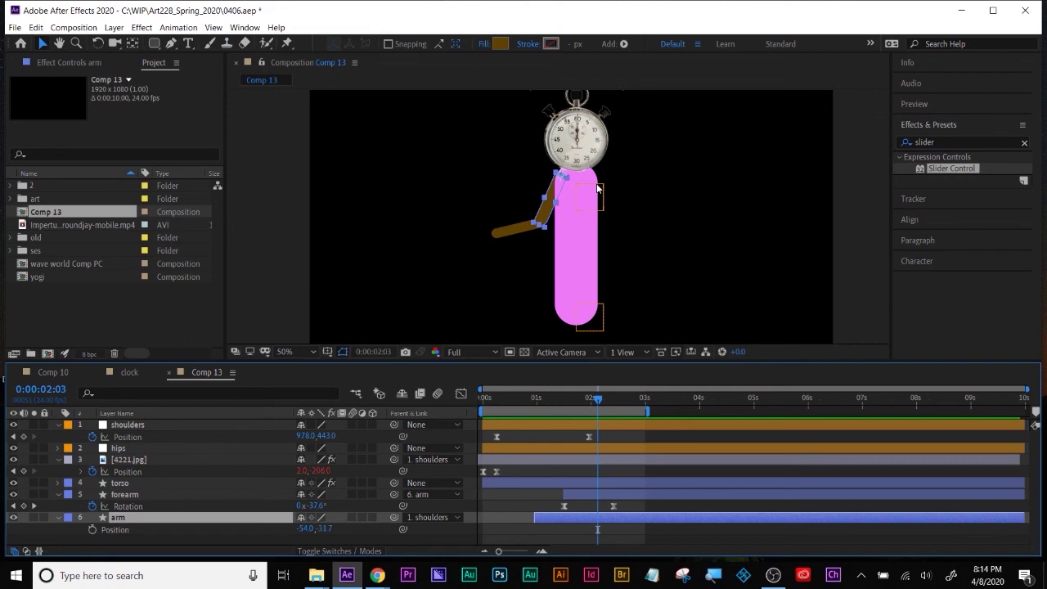
Set the forearm rotation to +22° around 2 seconds, undoing a trial arm position change
mouse_move(597, 398)
mouse_down()
mouse_move(561, 415)
mouse_move(613, 405)
mouse_up()
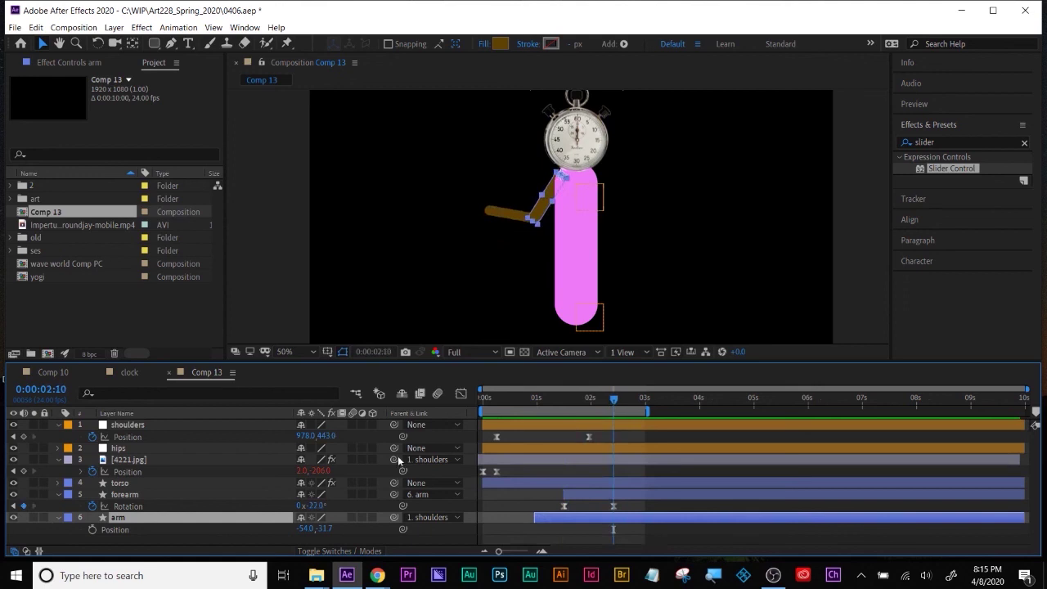
click(131, 506)
drag(314, 506, 372, 505)
click(372, 517)
key(ctrl+Up)
key(k)
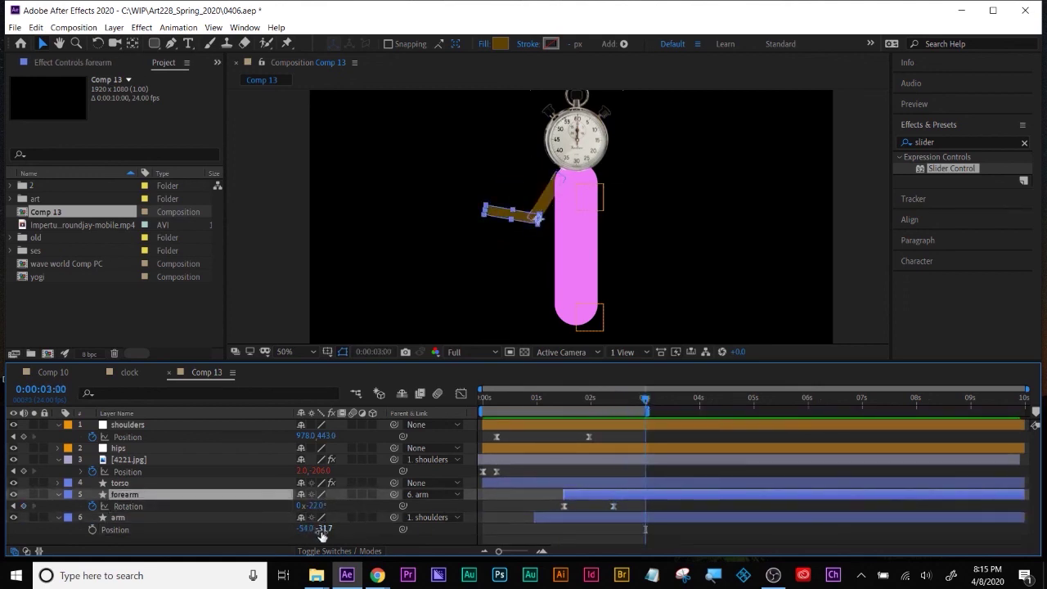
drag(325, 529, 314, 529)
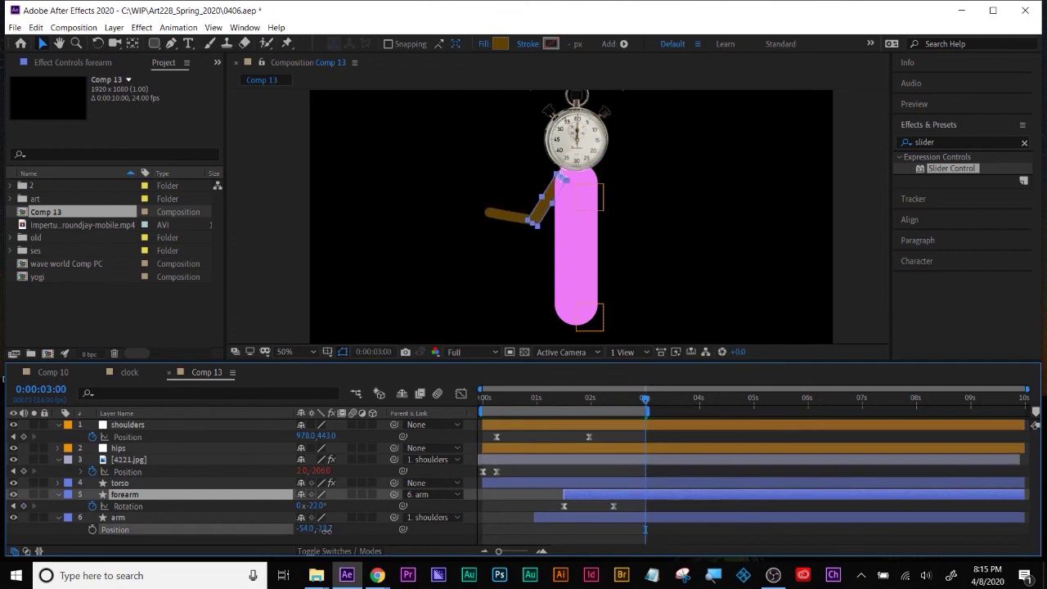
key(ctrl+z)
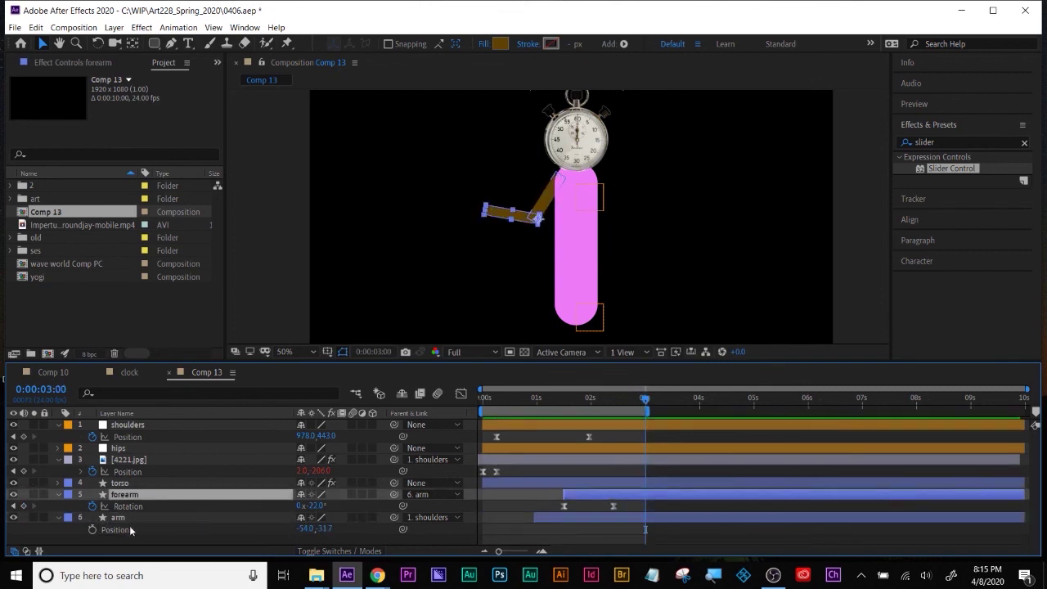
Swing the arm to about +39° at 3 seconds, set forearm rotation to -9°, and preview
click(114, 517)
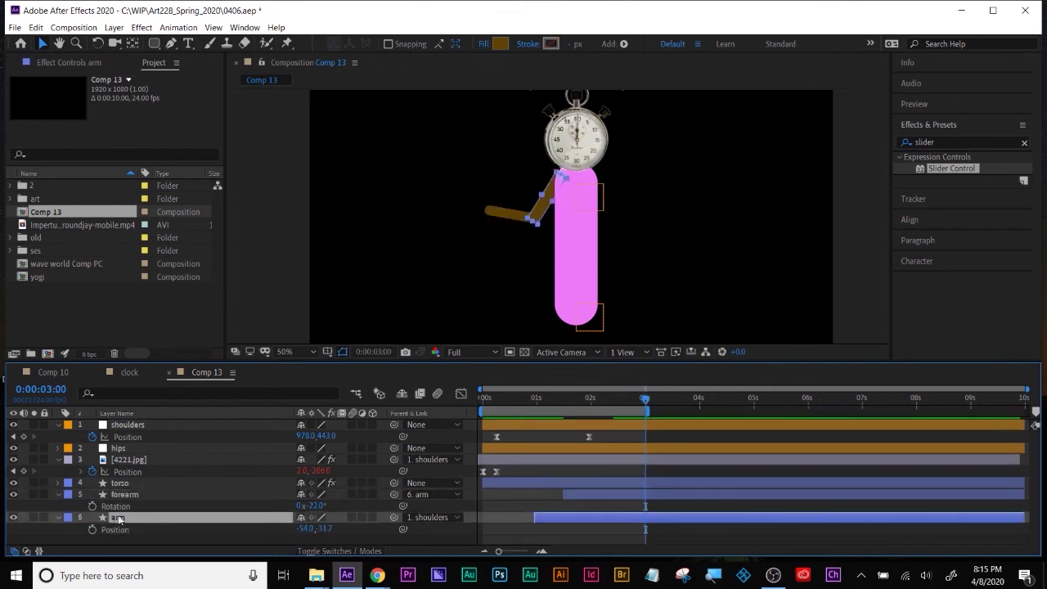
key(r)
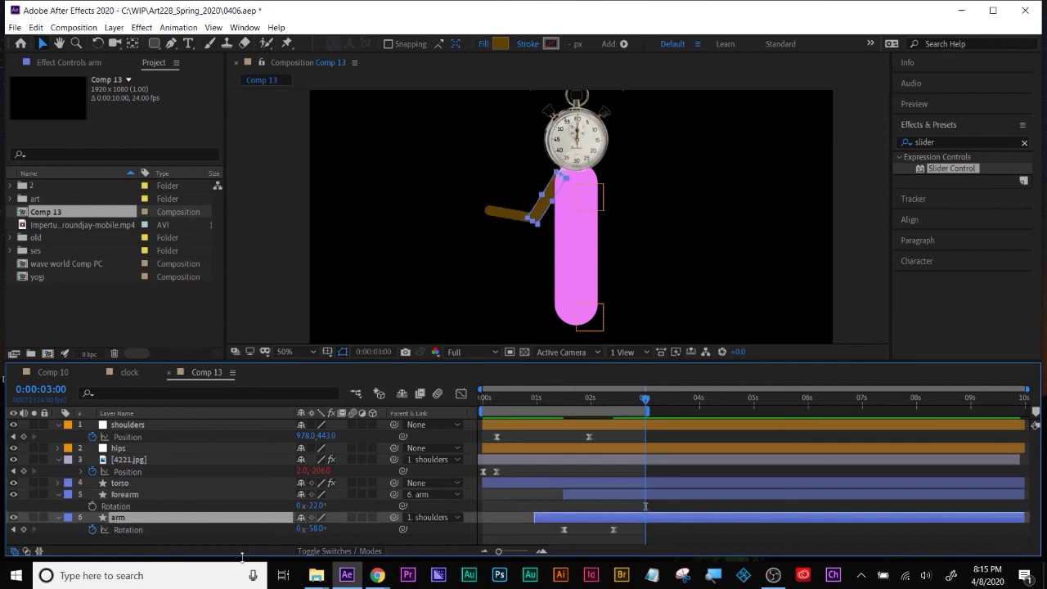
click(315, 529)
drag(316, 529, 378, 525)
drag(310, 506, 322, 506)
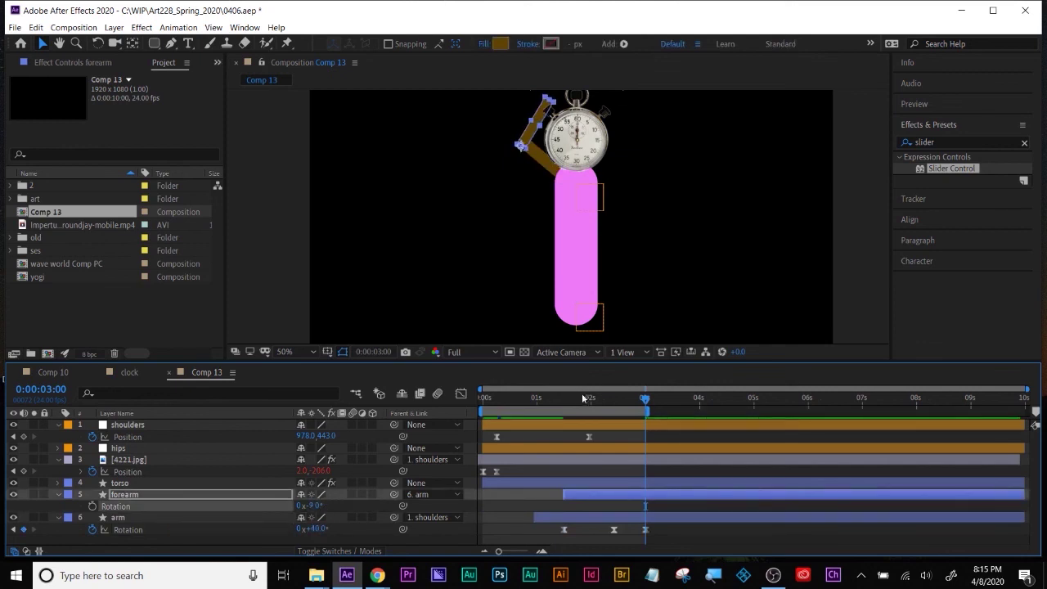
key(space)
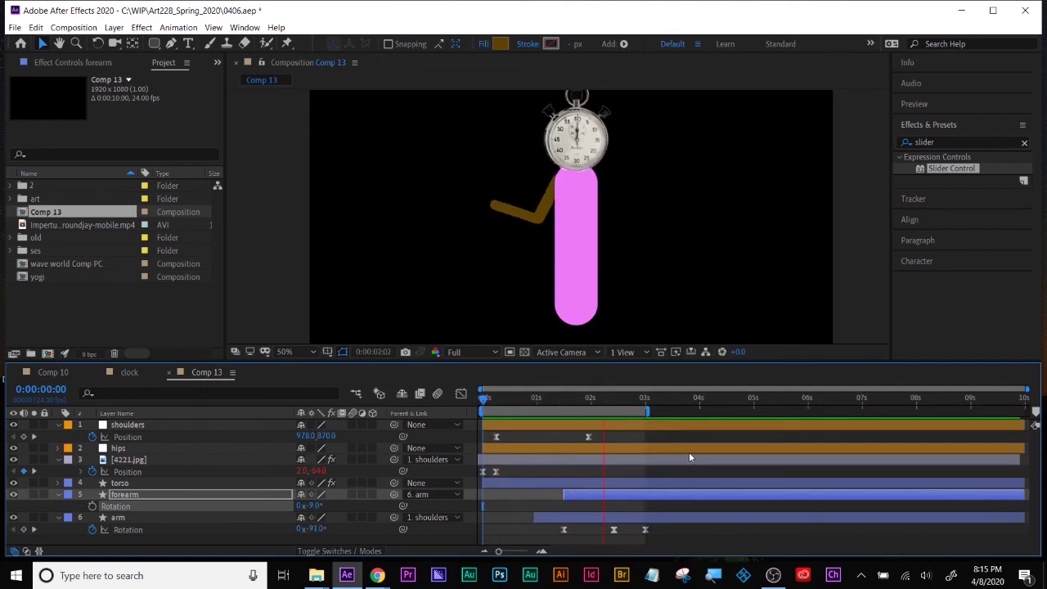
key(space)
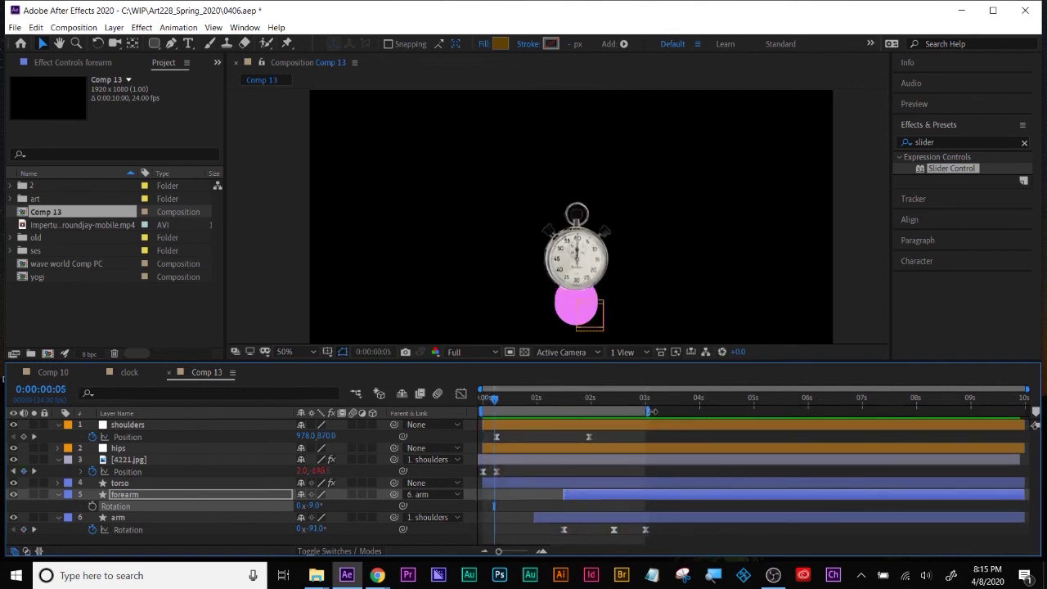
Extend the Comp 13 work area to 4 seconds, preview it, then preview the clock composition
drag(663, 411, 710, 411)
key(space)
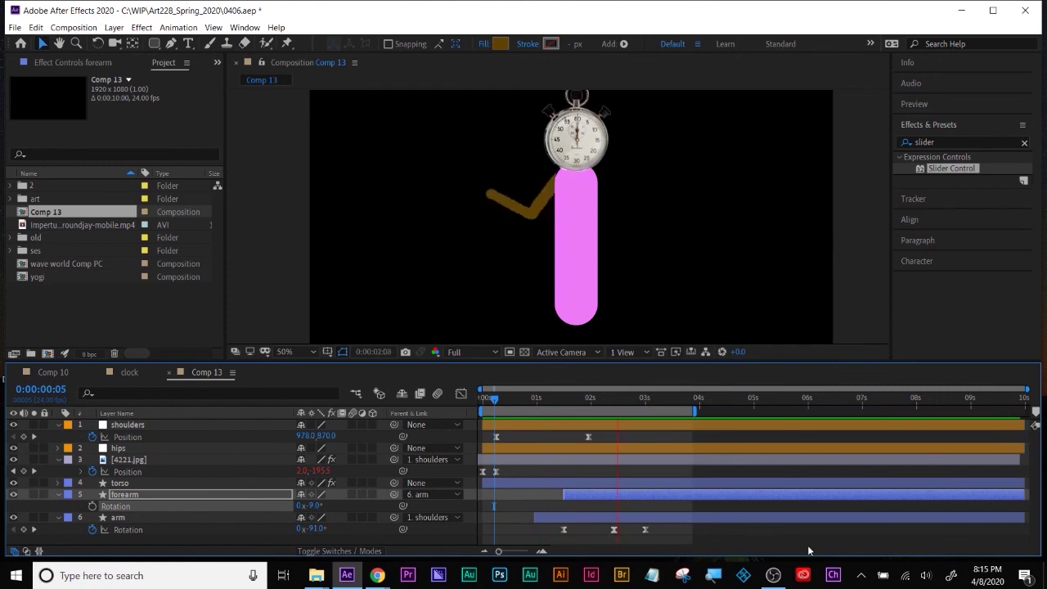
key(space)
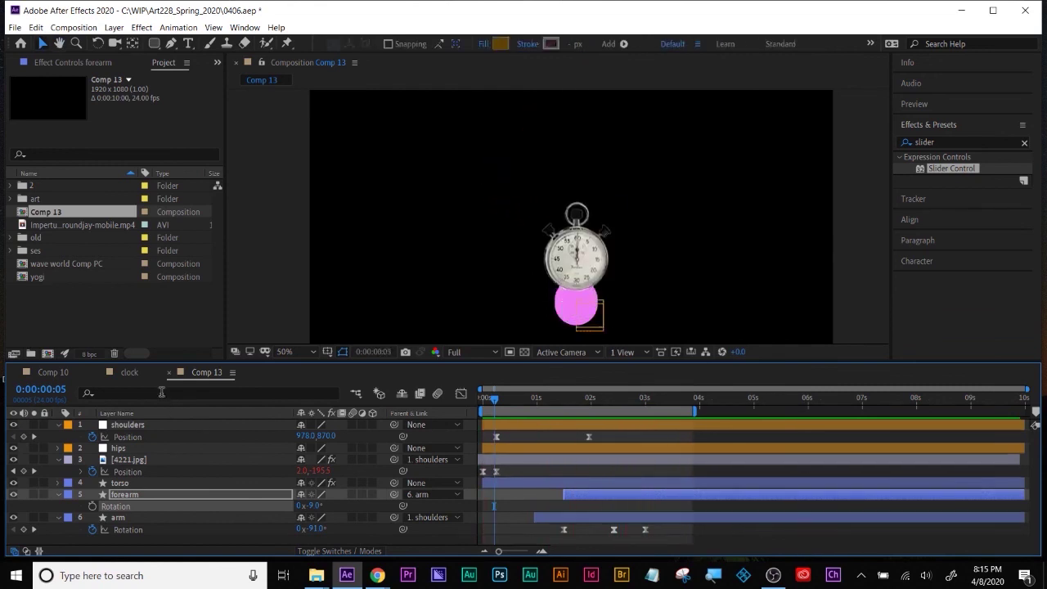
click(128, 372)
key(space)
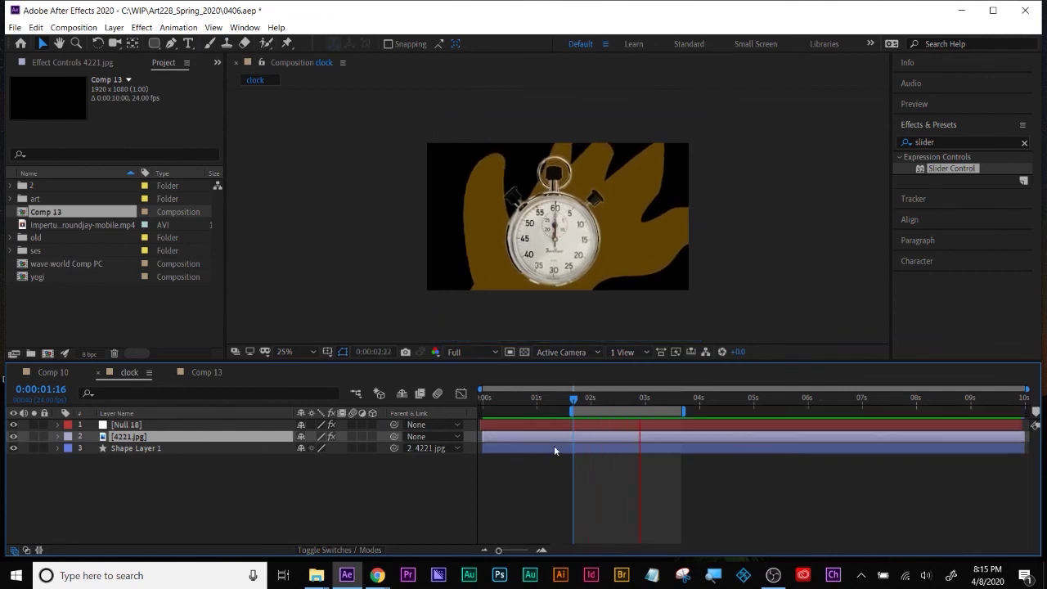
Stop the clock preview and save the project with Ctrl+S
key(space)
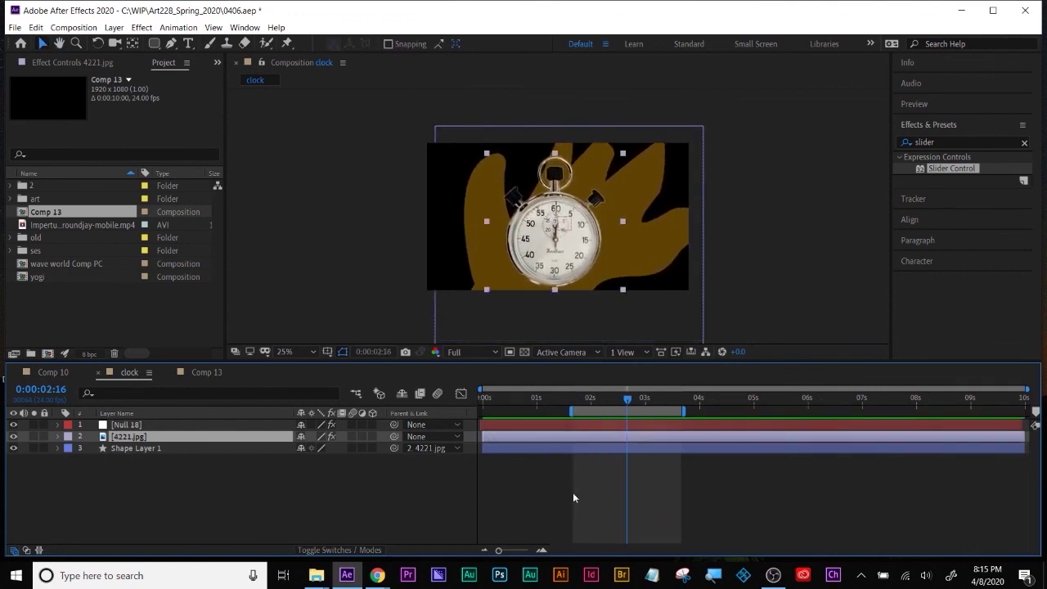
key(ctrl+s)
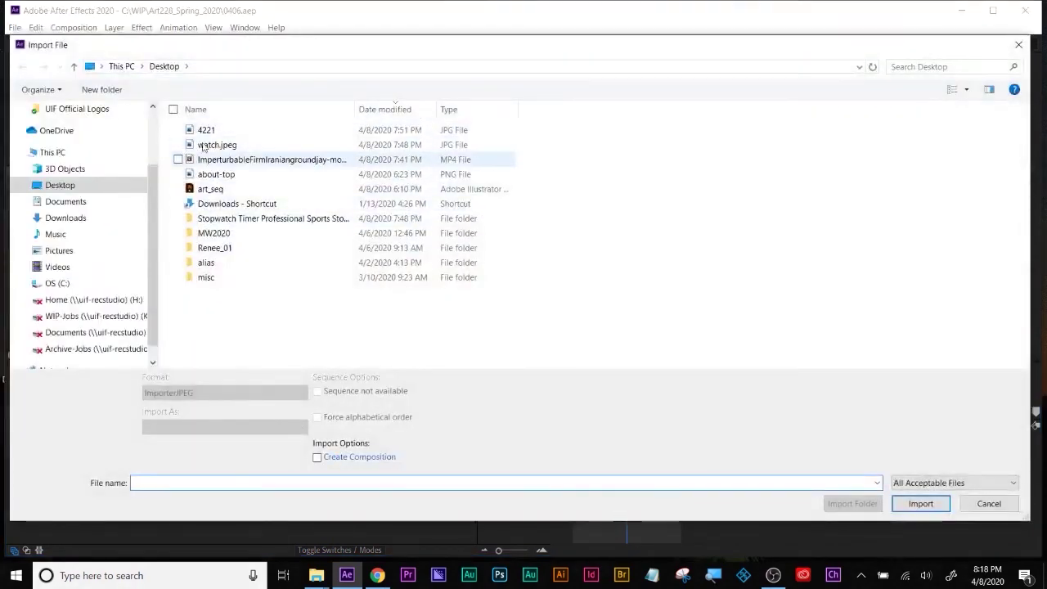
Import dp_breaktime.aep from Downloads and dismiss the missing files warning
click(57, 285)
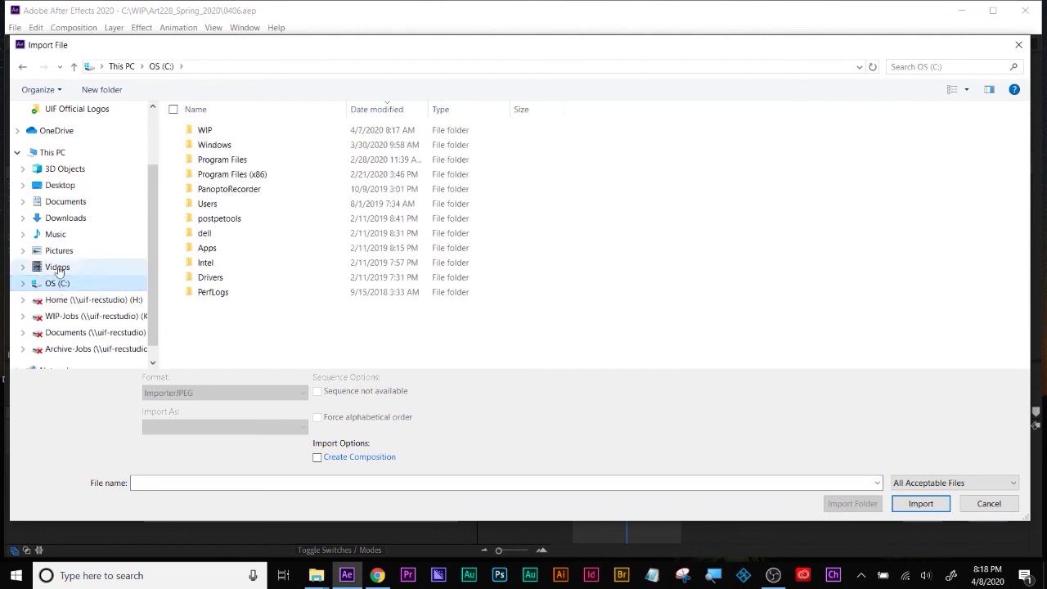
click(57, 217)
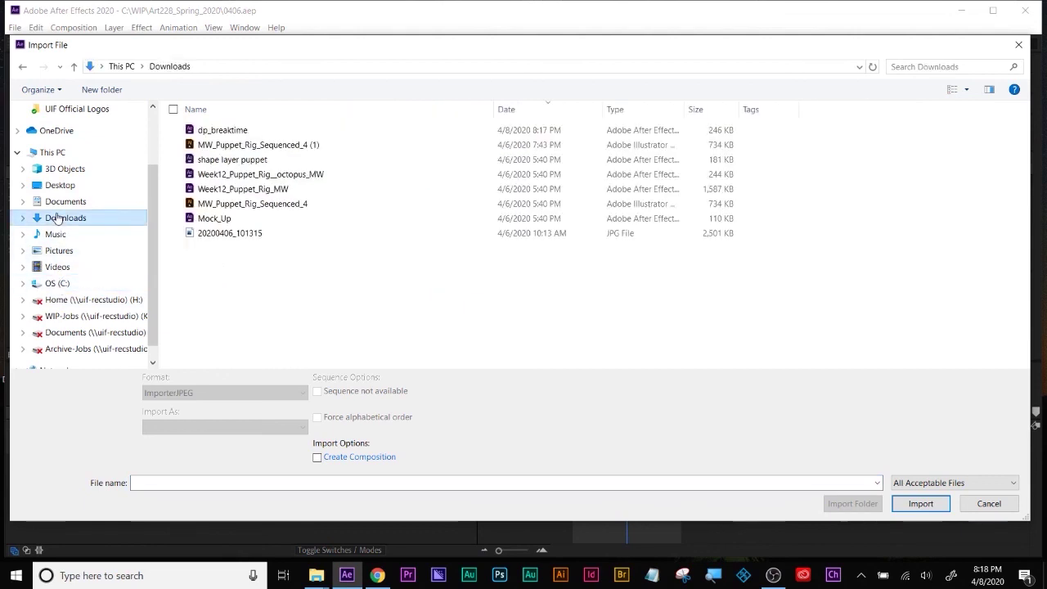
double_click(226, 131)
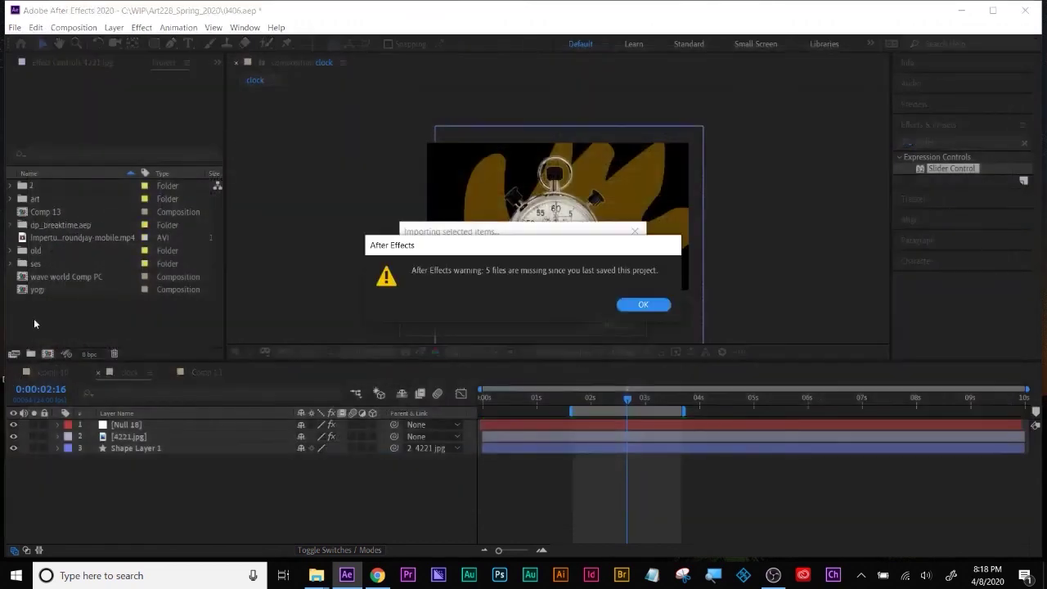
click(639, 306)
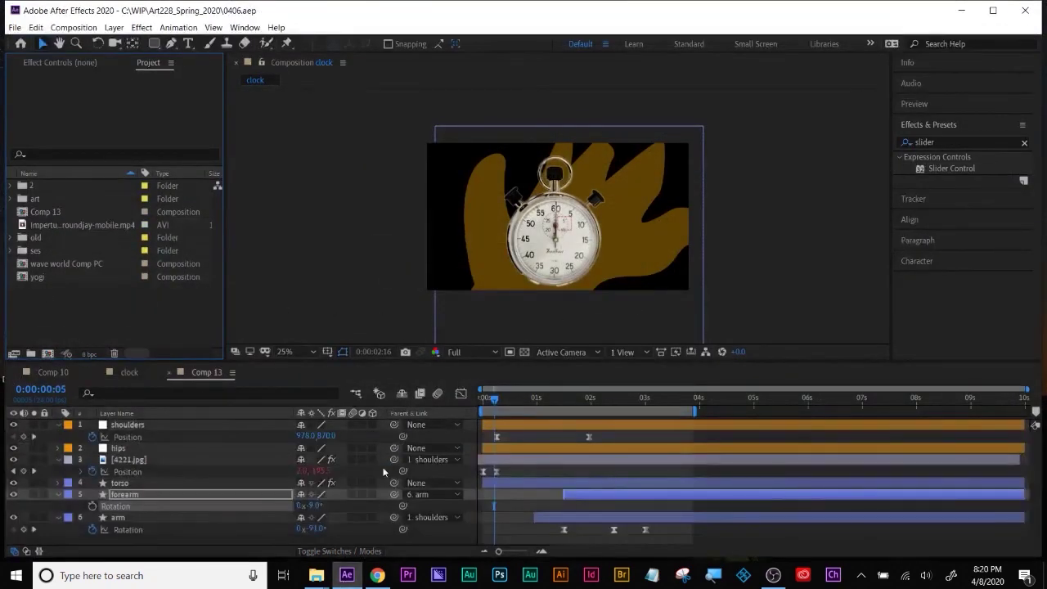
Reopen the import window and import dp_breaktime from its Desktop folder instead
double_click(39, 300)
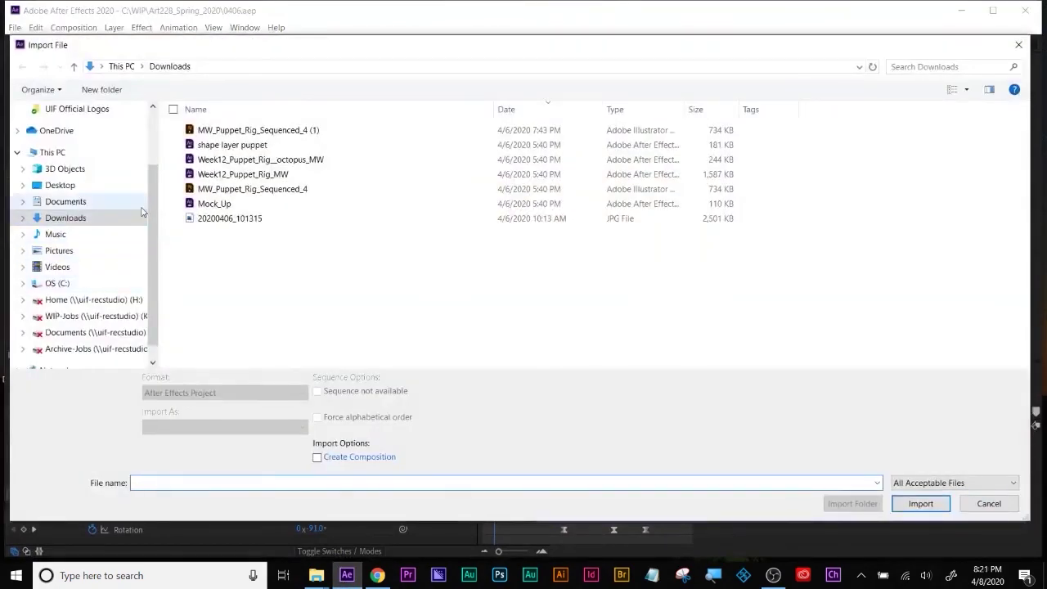
click(120, 217)
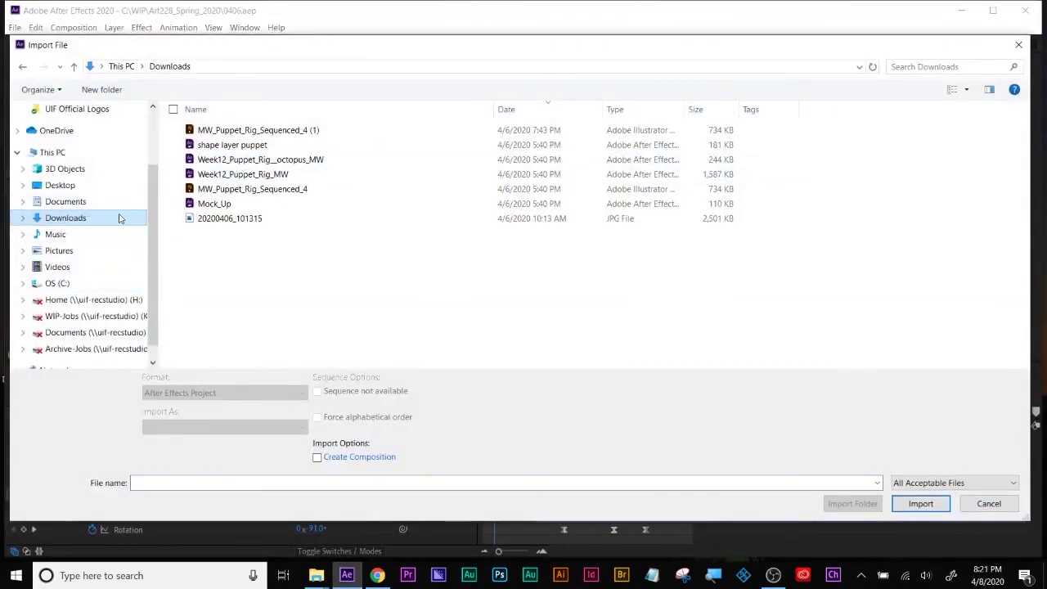
click(65, 185)
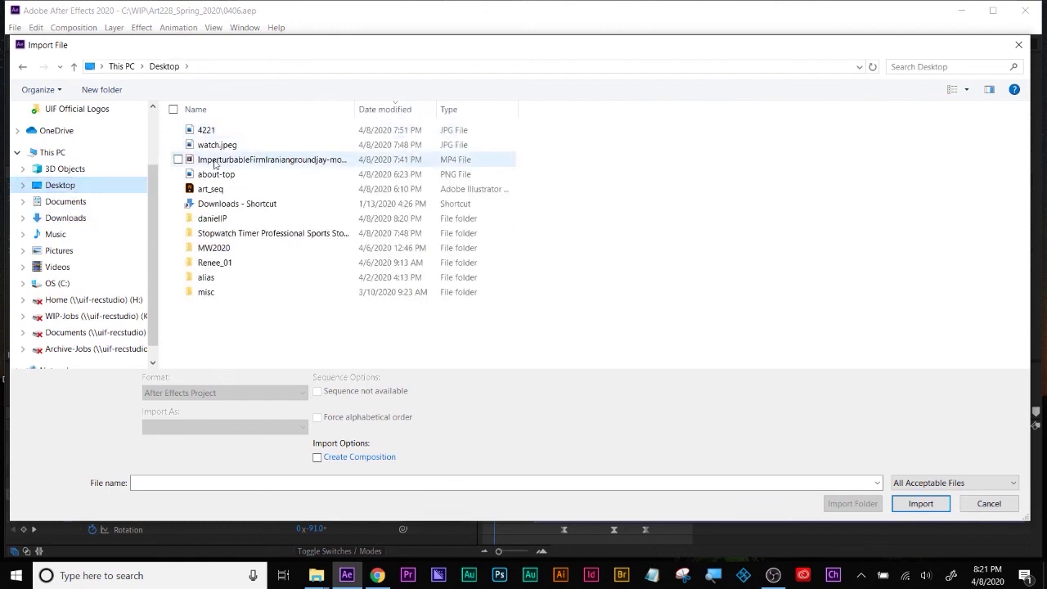
double_click(214, 220)
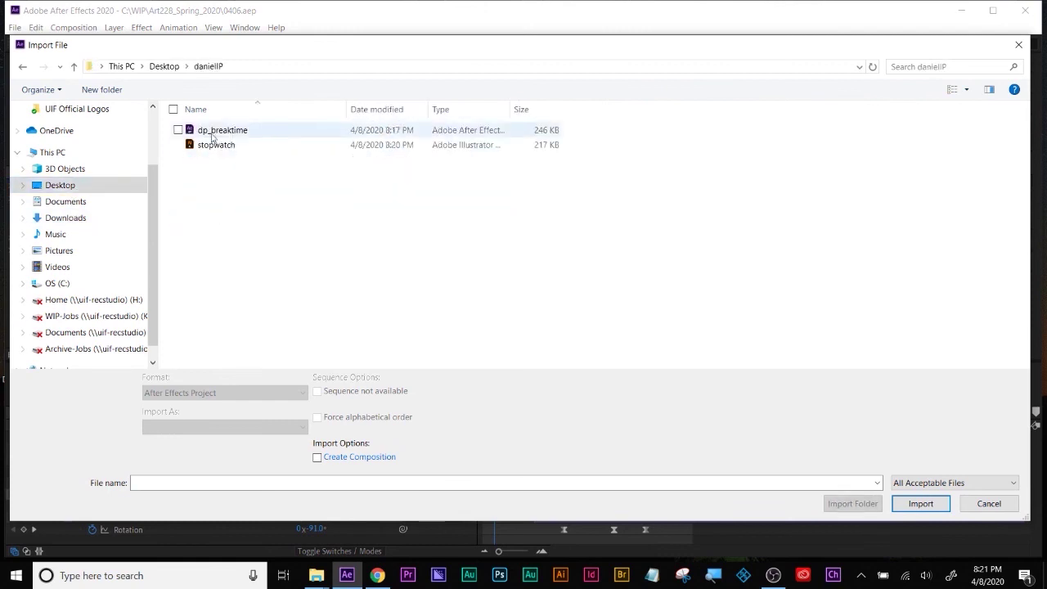
double_click(221, 130)
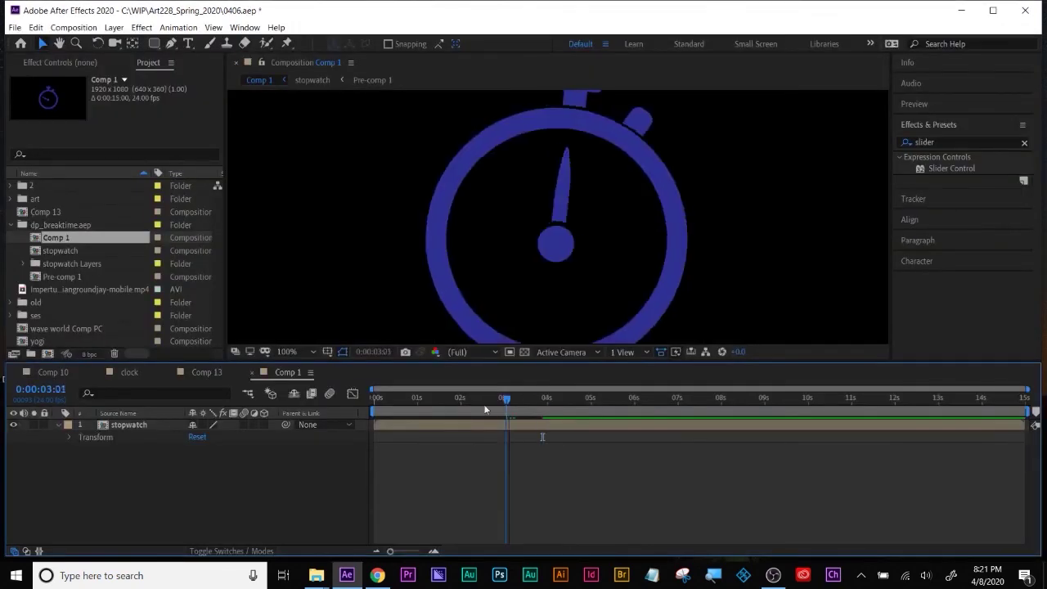
Scrub Comp 1, open the stopwatch comp and its Pre-comp 1, and select the ring layer
scroll(455, 240, down, 2)
key(Home)
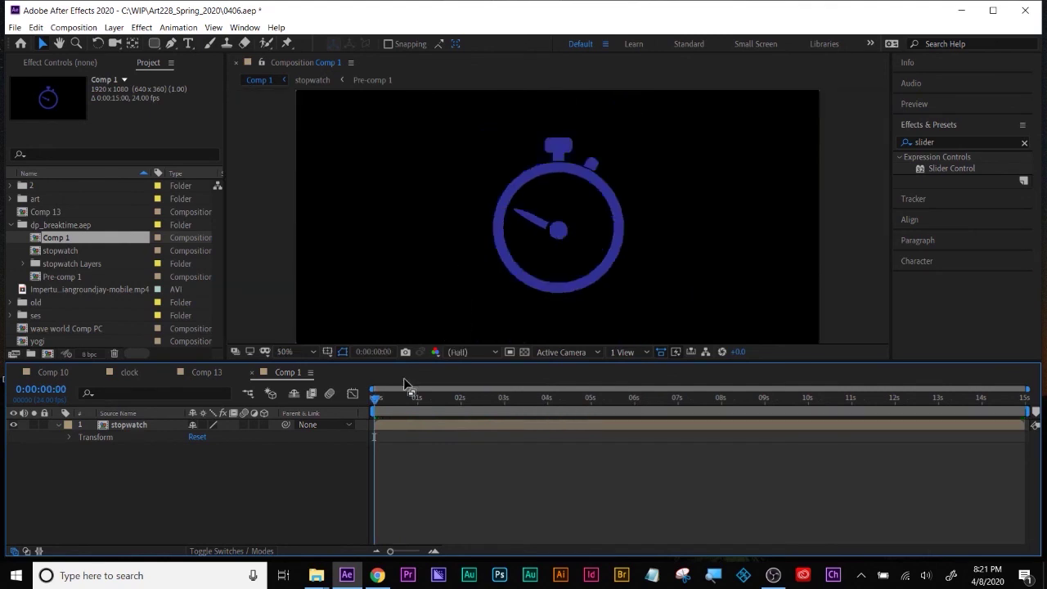
mouse_move(382, 397)
mouse_down()
mouse_move(549, 399)
mouse_move(394, 398)
mouse_up()
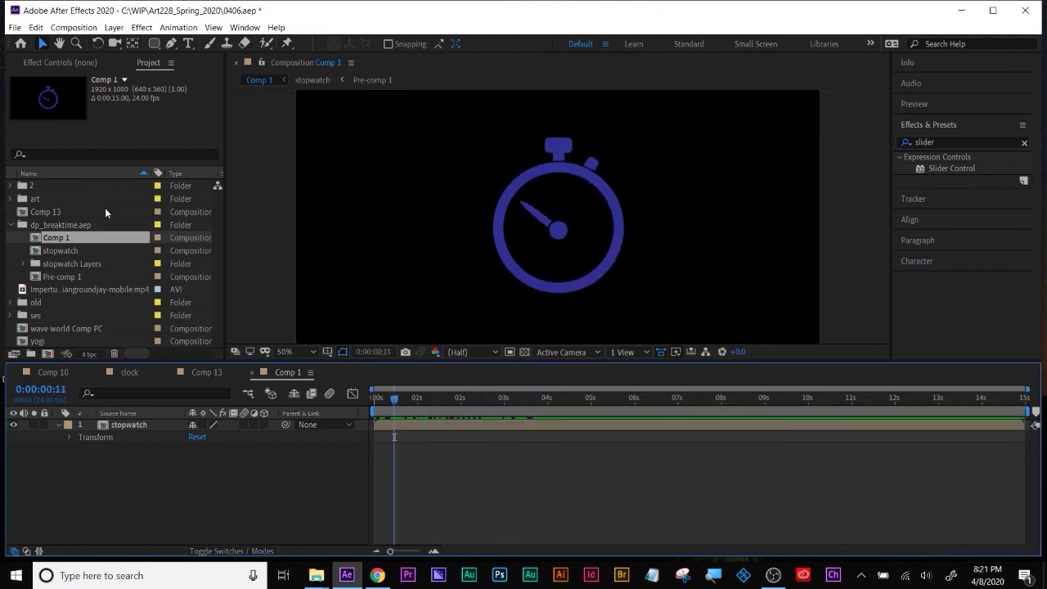
double_click(60, 250)
drag(394, 394, 527, 406)
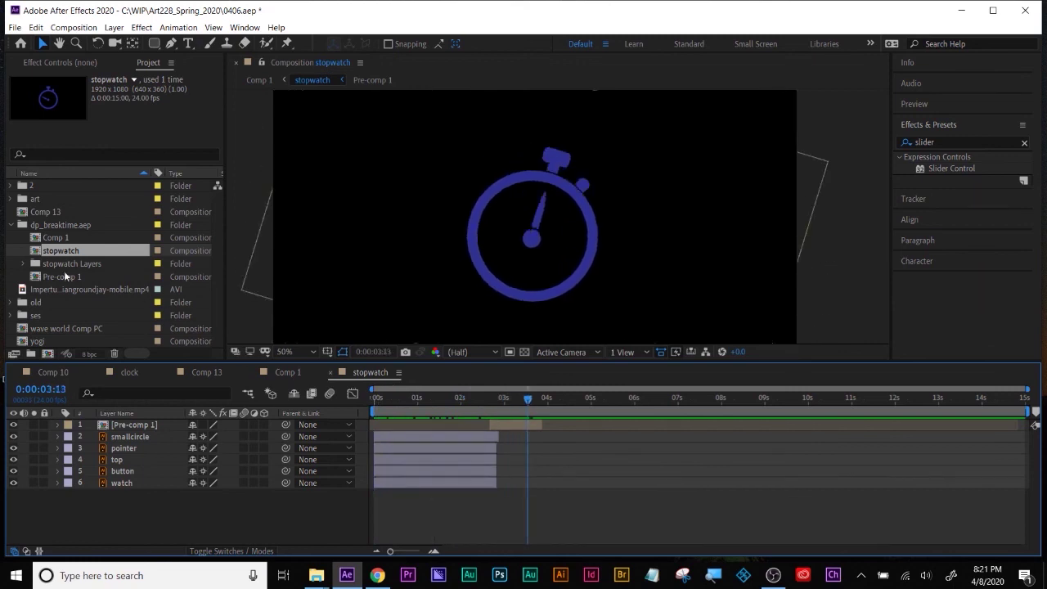
double_click(64, 276)
drag(606, 404, 612, 402)
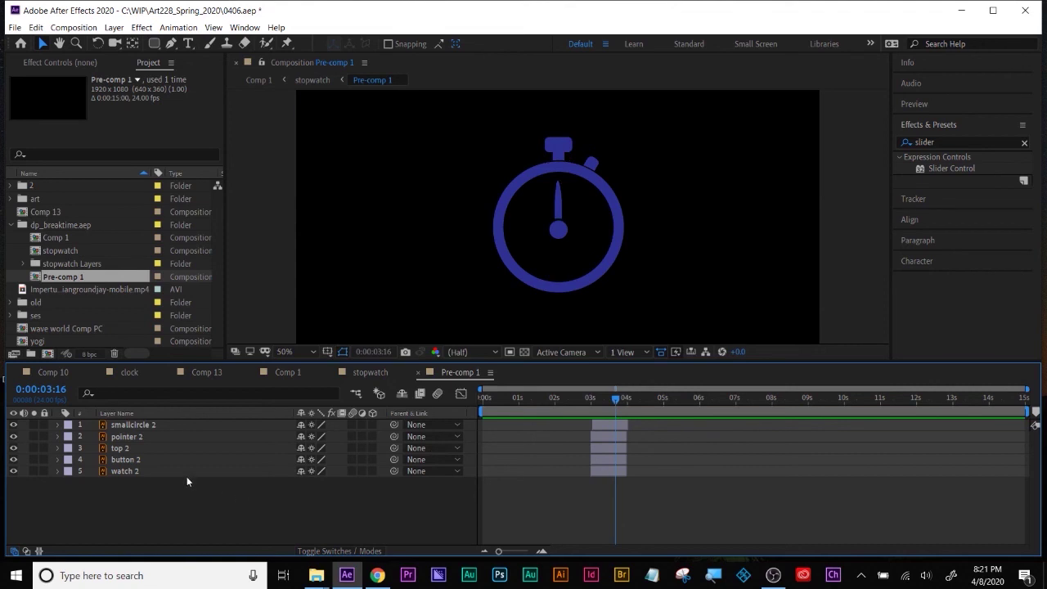
click(317, 470)
Move the button layer's anchor point to its base and scrub through its Scale/Rotation press
click(343, 460)
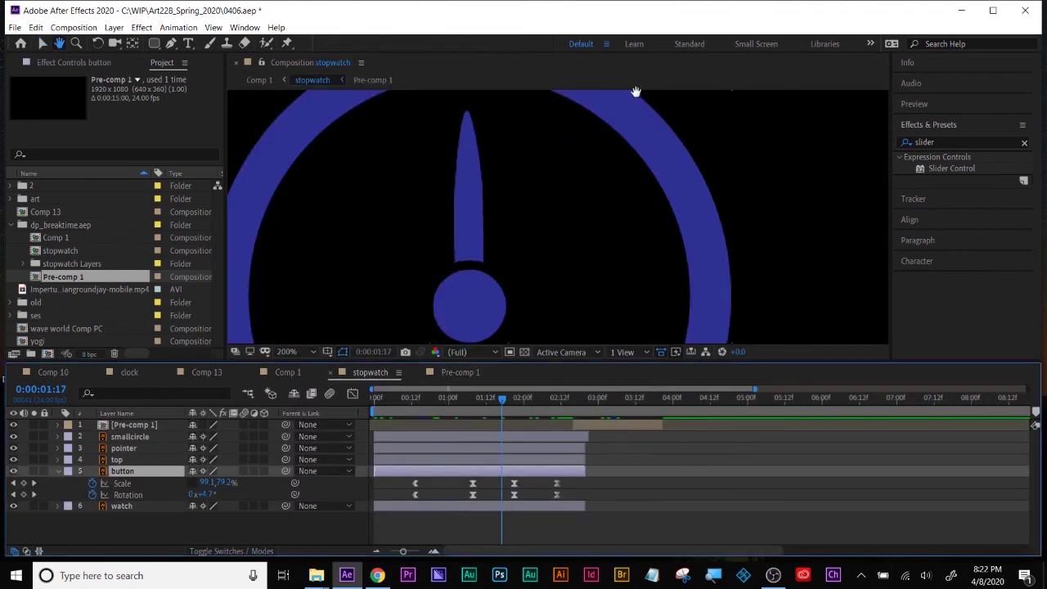
scroll(580, 280, down, 2)
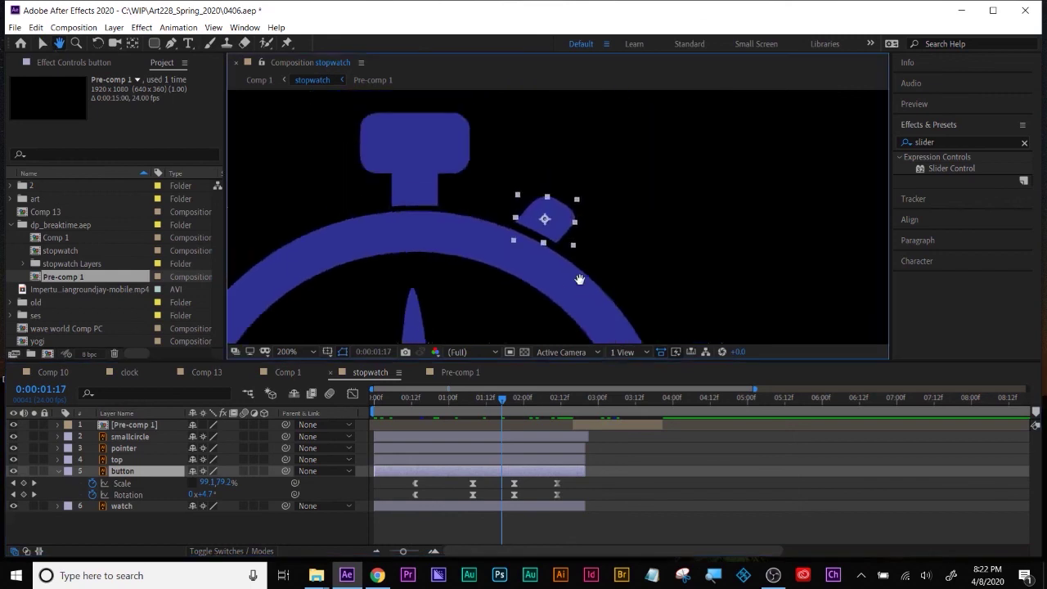
drag(509, 391, 541, 422)
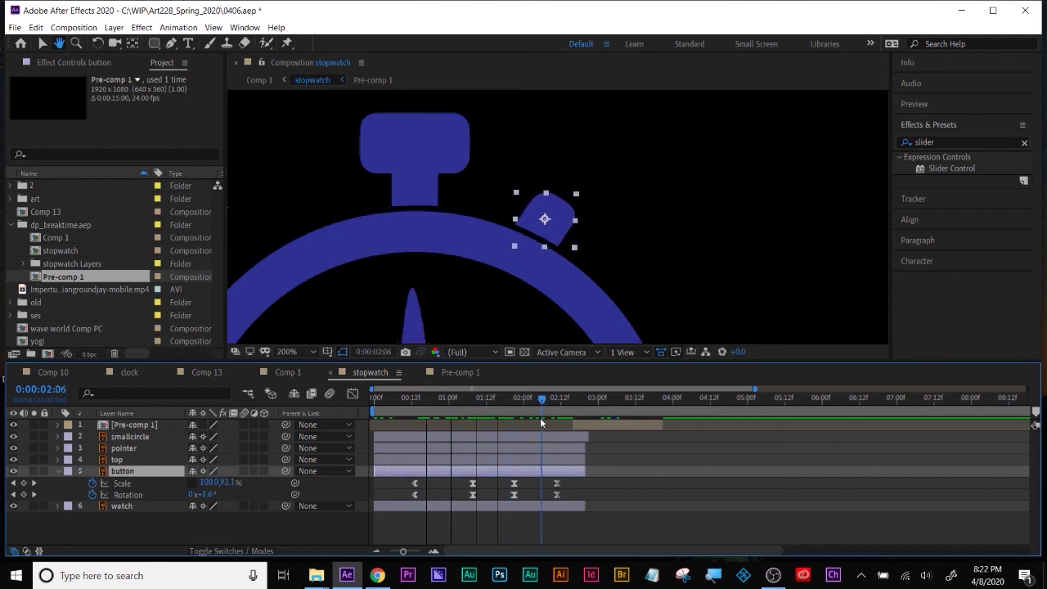
drag(541, 422, 506, 422)
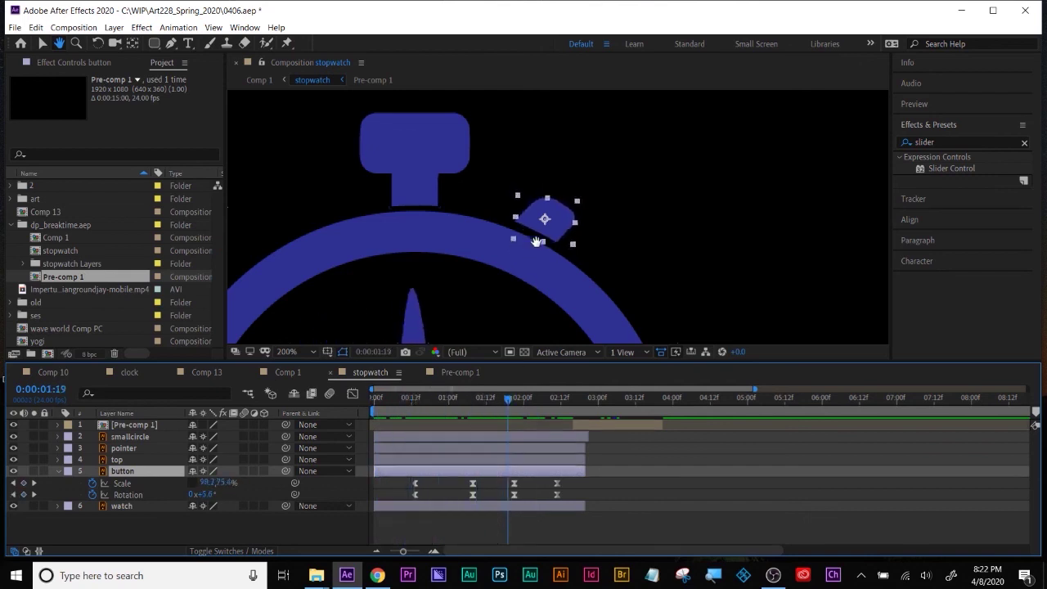
key(v)
drag(502, 406, 413, 399)
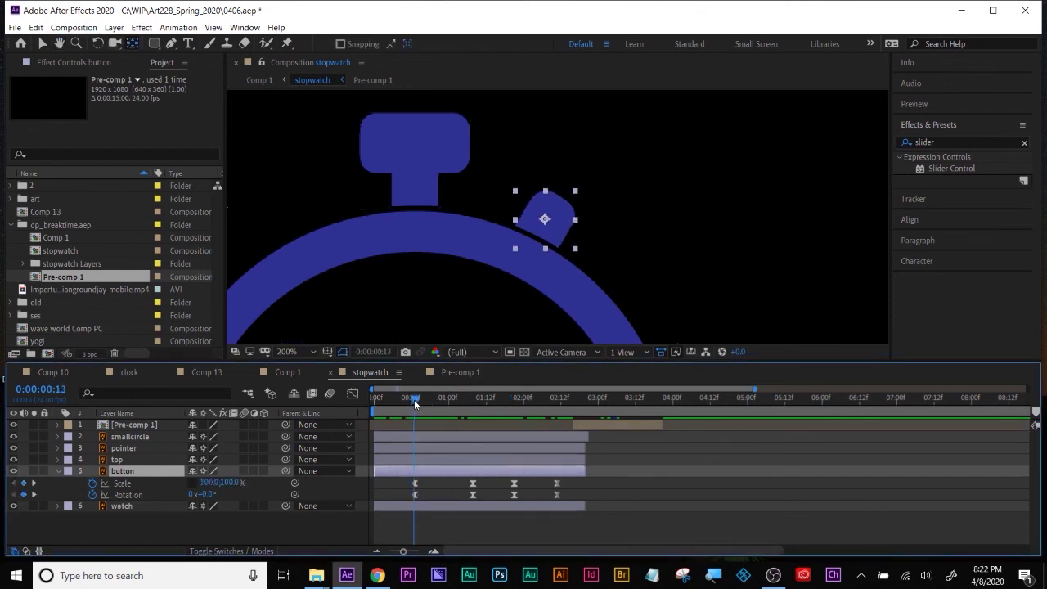
drag(548, 230, 537, 237)
drag(417, 399, 471, 433)
click(464, 488)
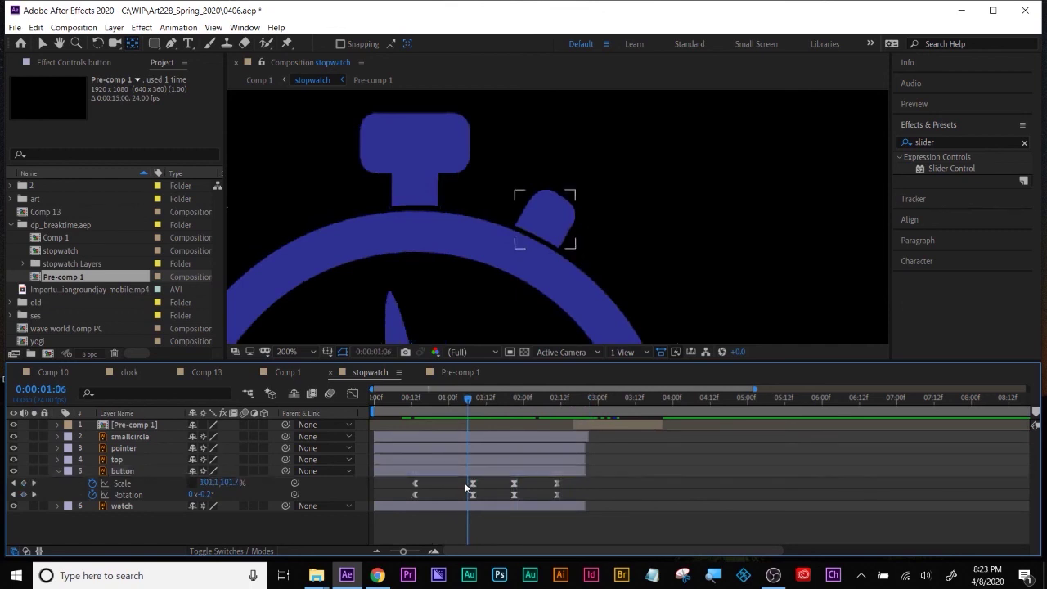
Delete the button's second Scale keyframe and squash the pressed keyframe to 64% height
click(472, 484)
key(Delete)
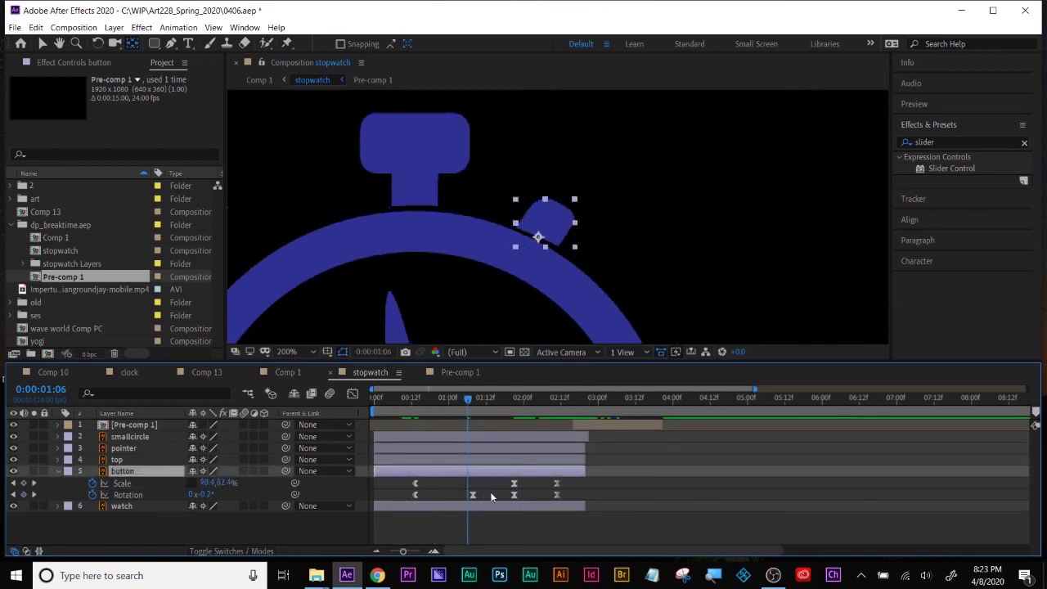
drag(470, 398, 512, 398)
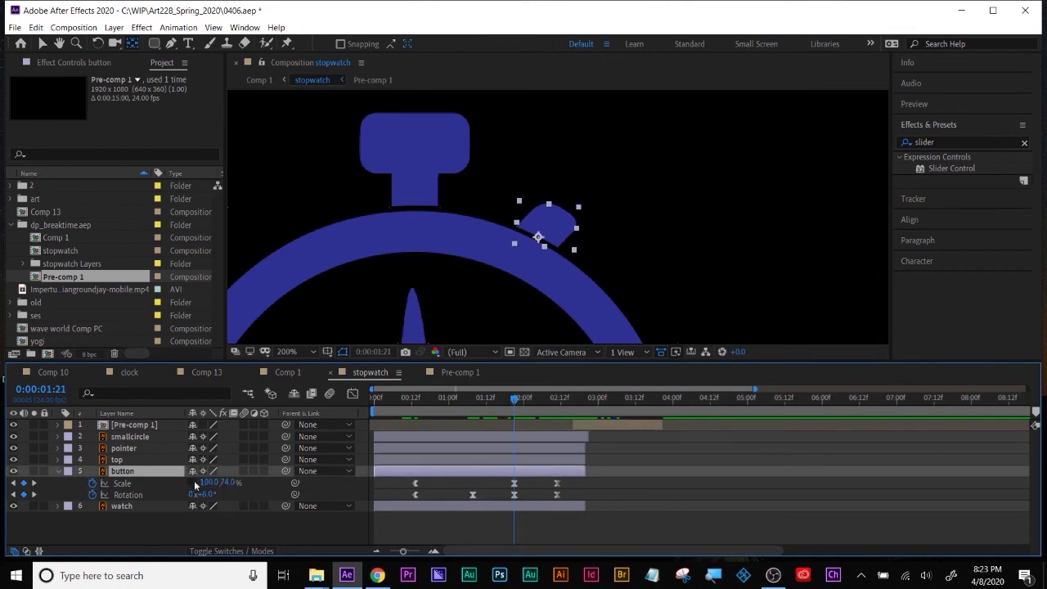
drag(514, 399, 525, 499)
click(515, 487)
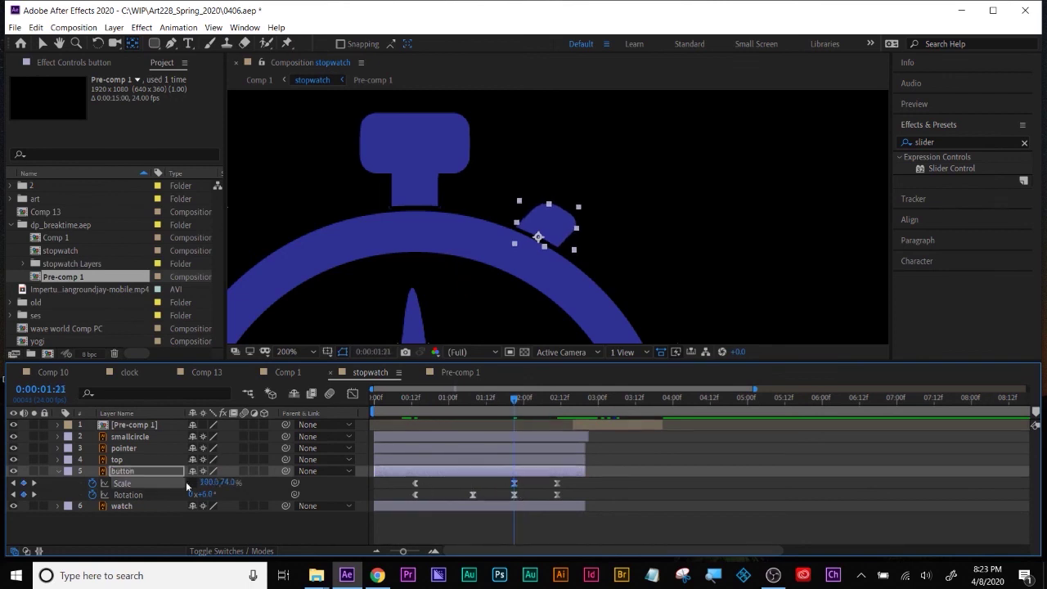
drag(221, 487, 215, 484)
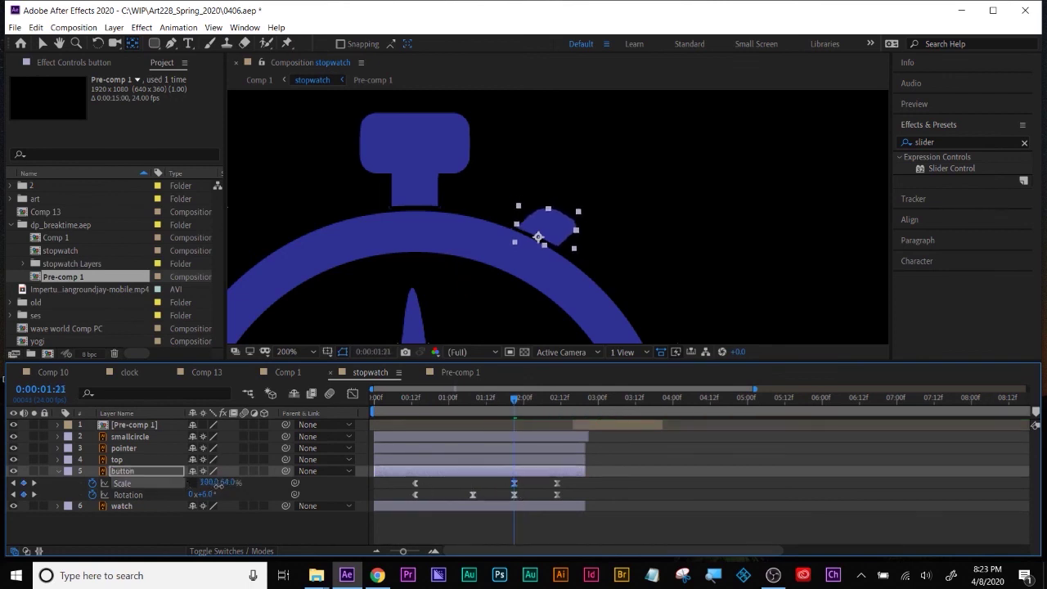
drag(514, 402, 511, 434)
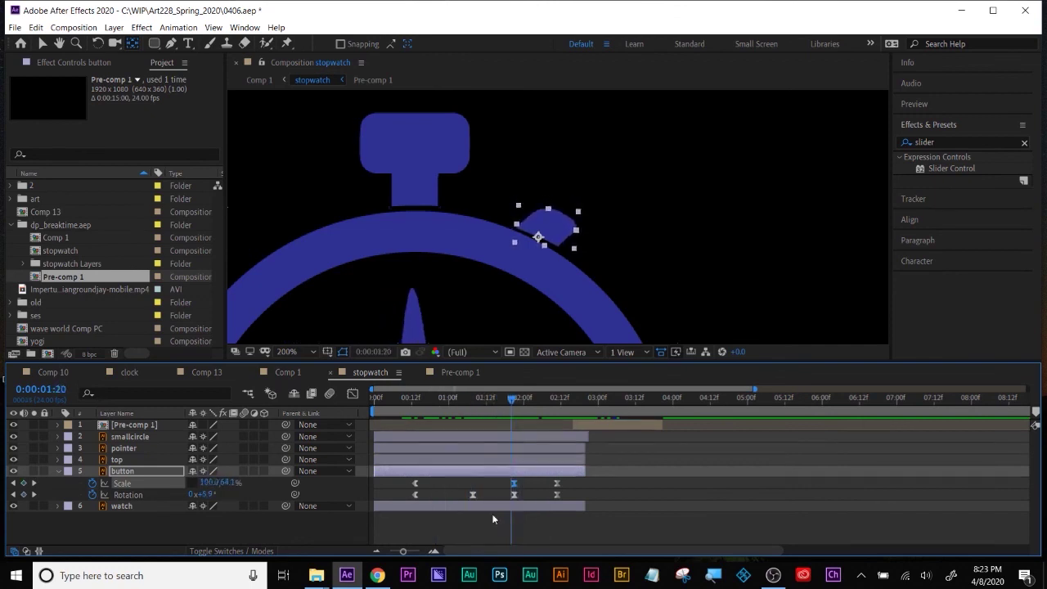
Delete the extra Rotation keyframe near 1:00 and preview the button press
click(471, 495)
key(Delete)
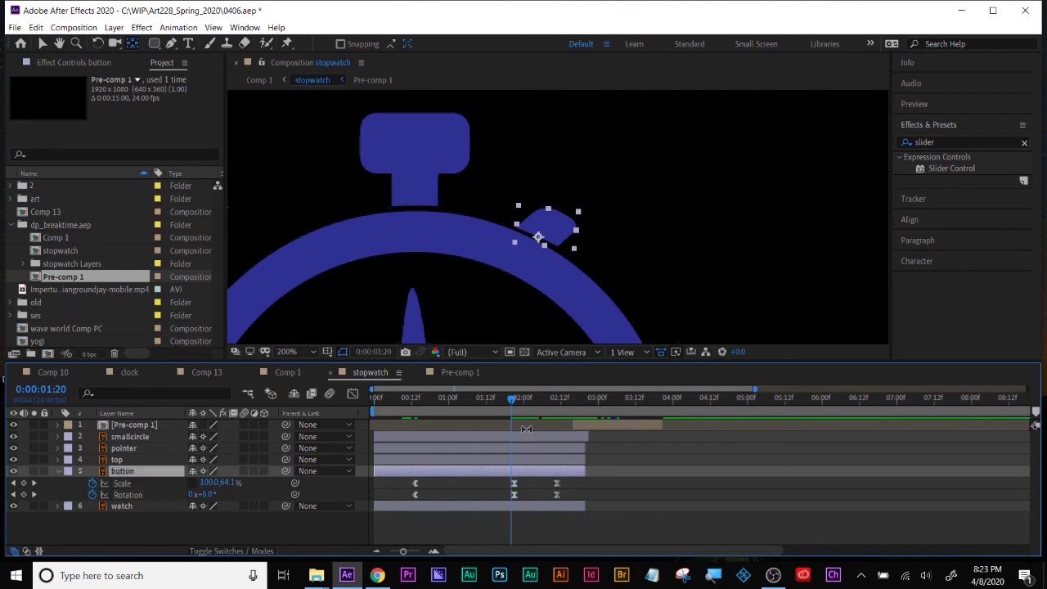
click(419, 399)
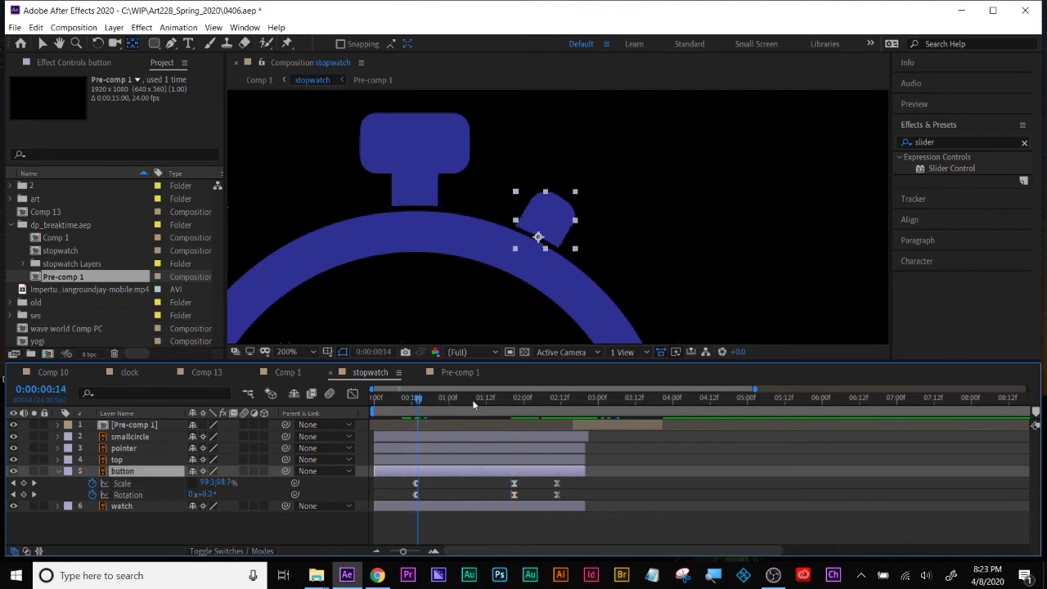
drag(418, 398, 454, 412)
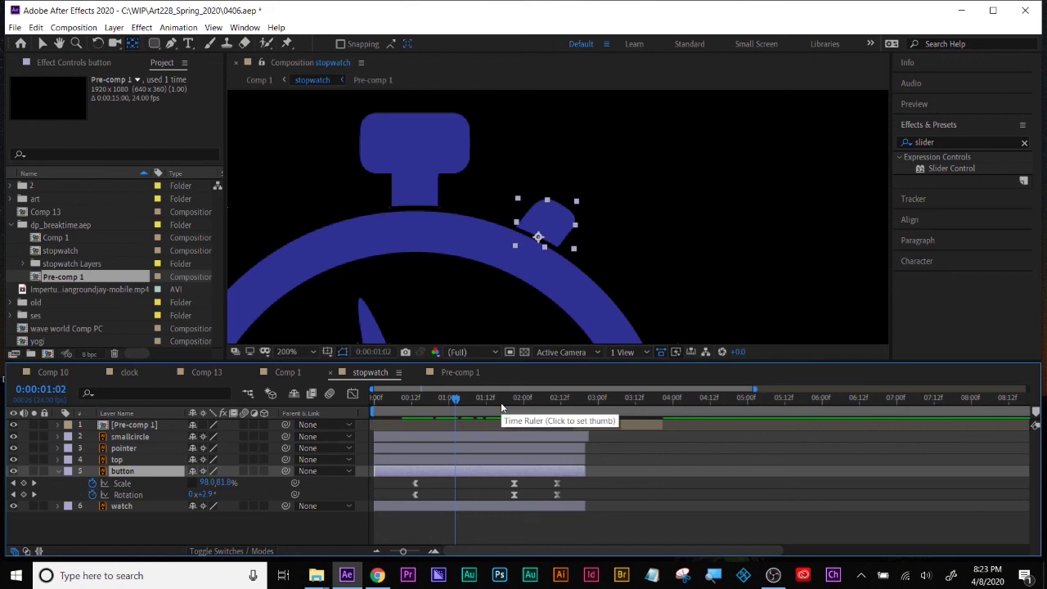
drag(442, 401, 418, 408)
key(space)
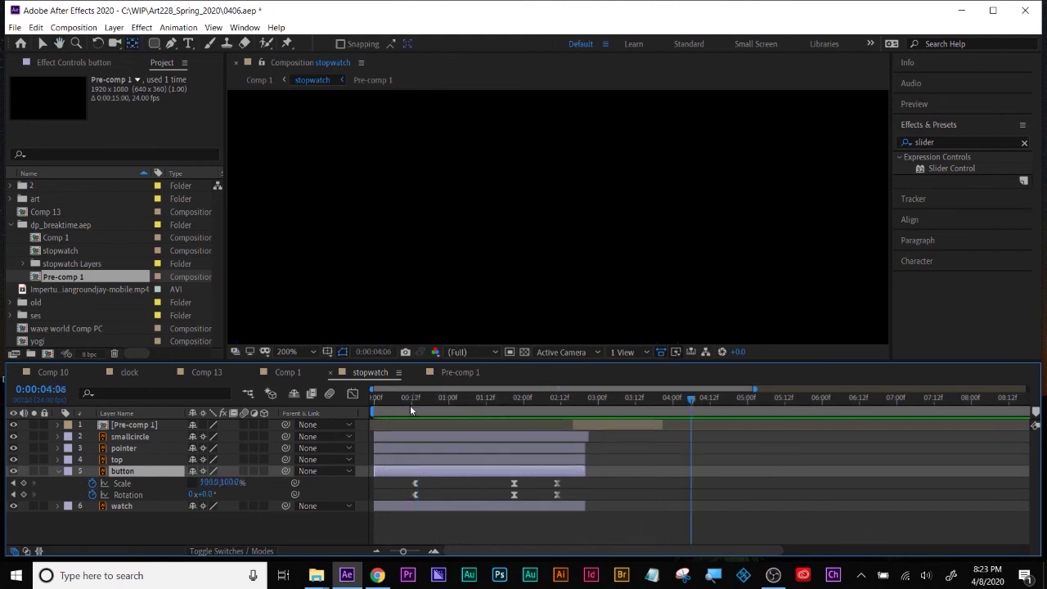
click(409, 404)
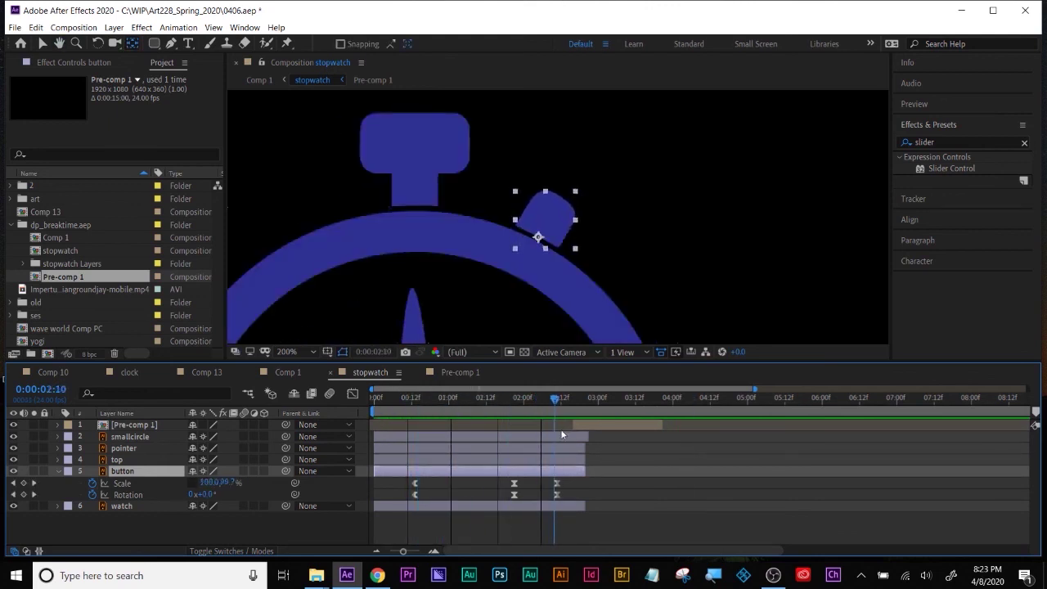
click(415, 460)
key(space)
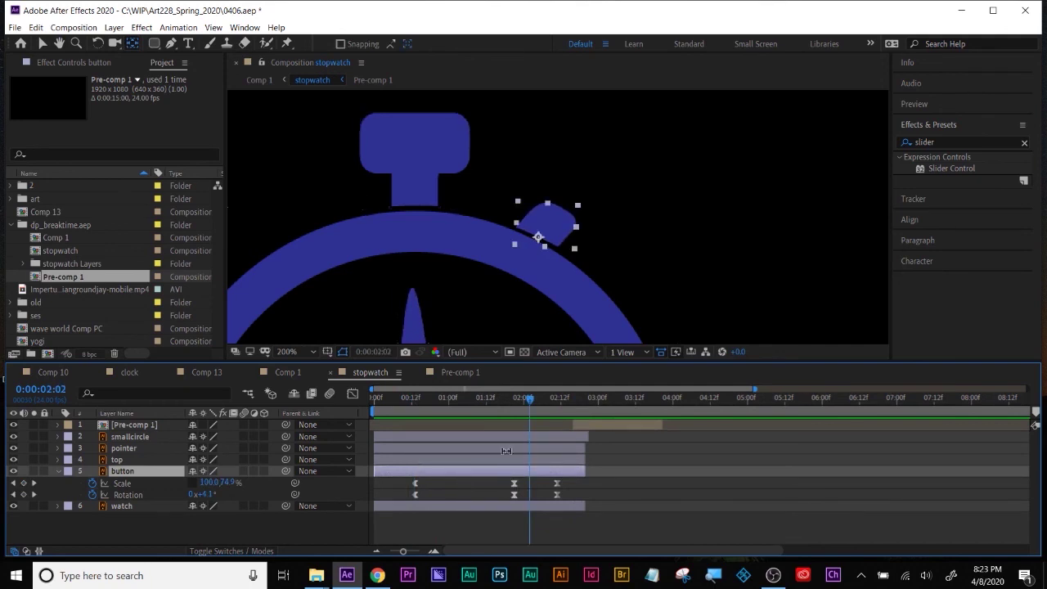
drag(530, 399, 480, 400)
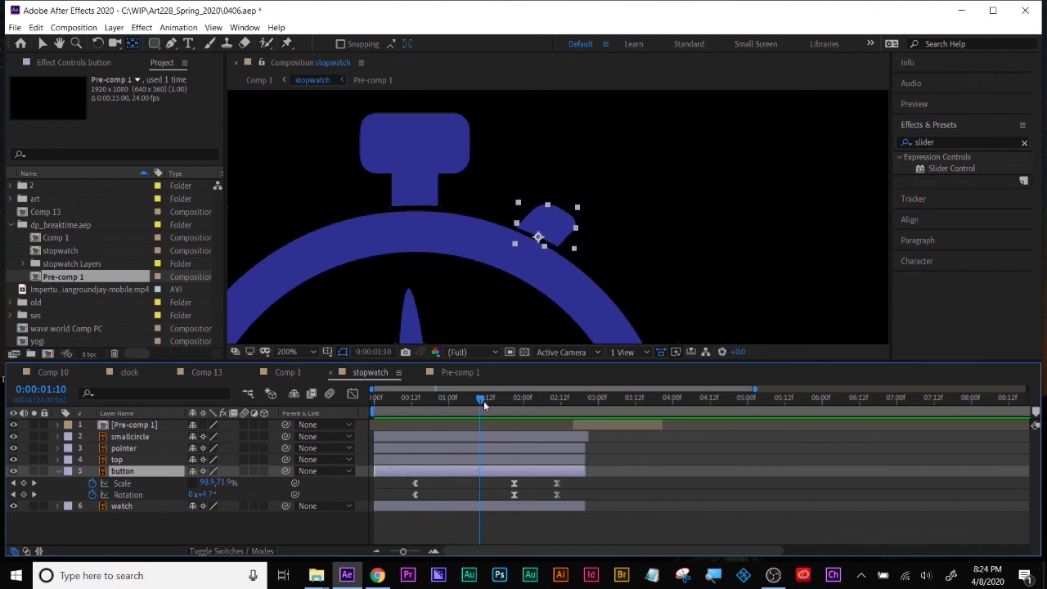
drag(484, 400, 429, 401)
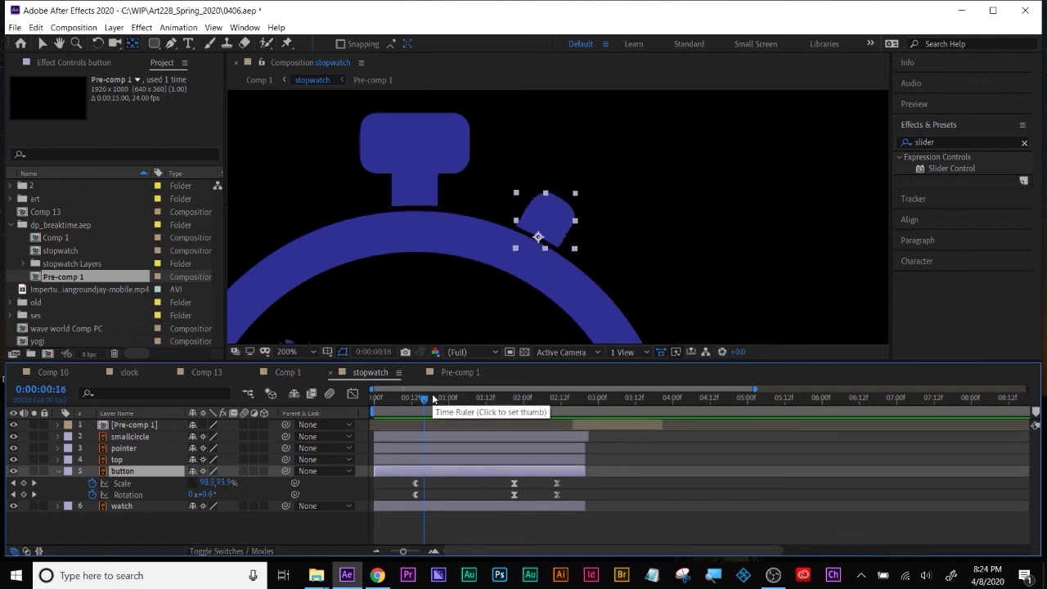
click(591, 398)
click(614, 423)
key(r)
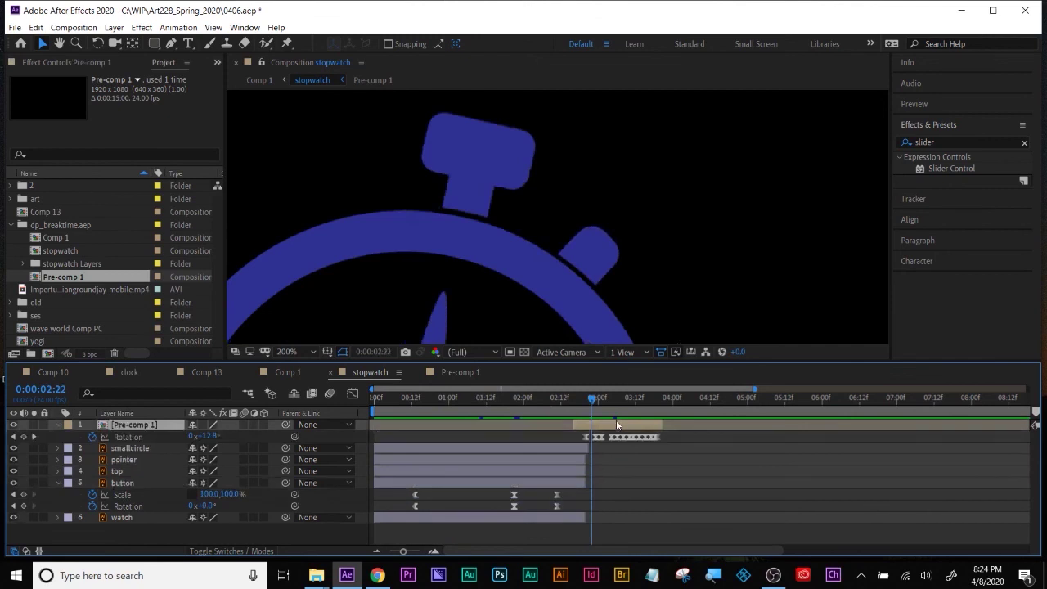
drag(593, 399, 653, 398)
scroll(615, 301, down, 3)
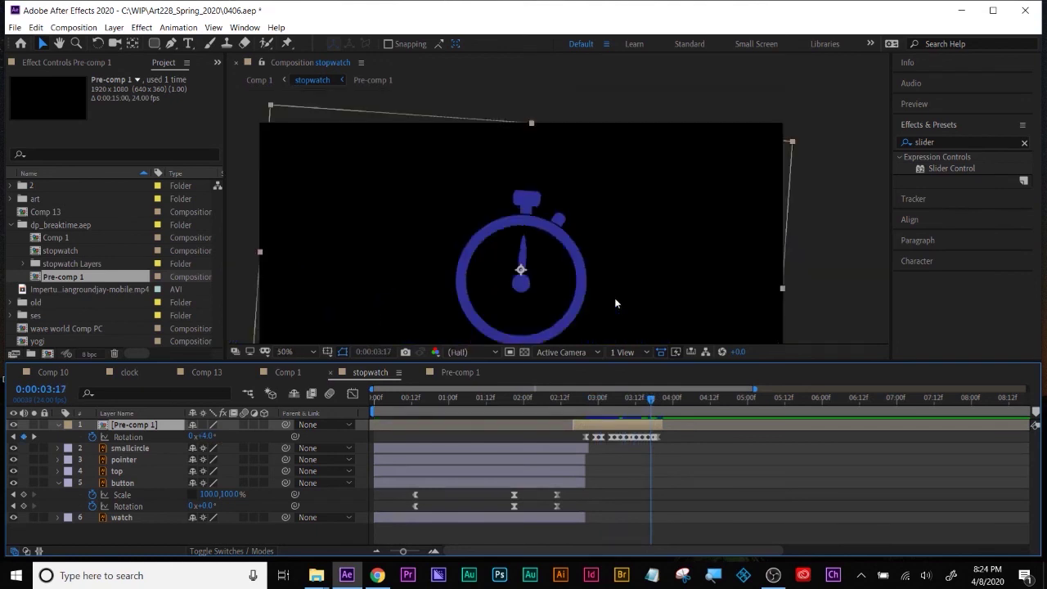
drag(617, 315, 640, 269)
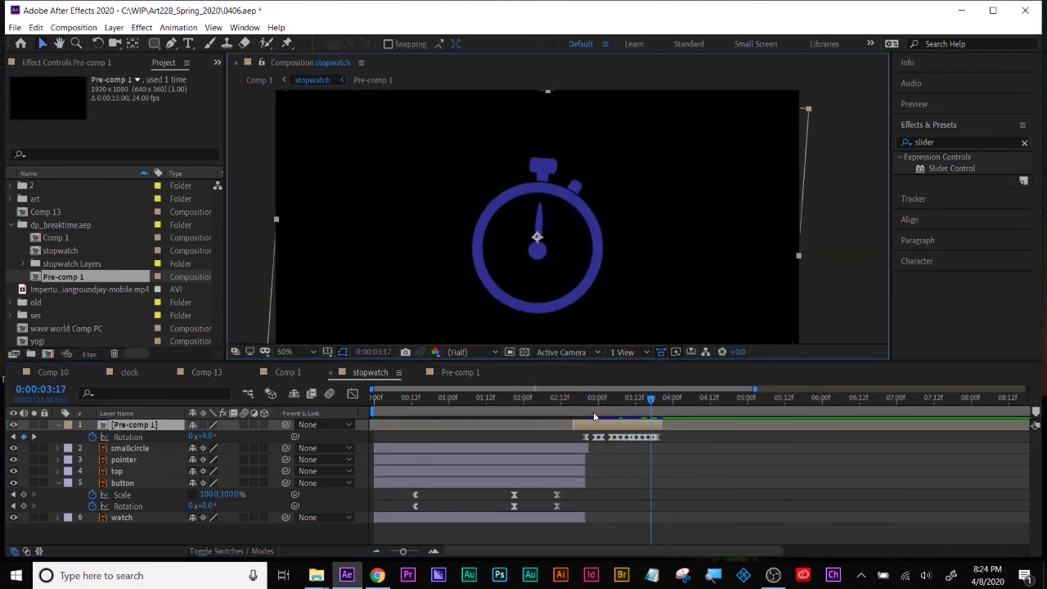
click(587, 398)
click(626, 473)
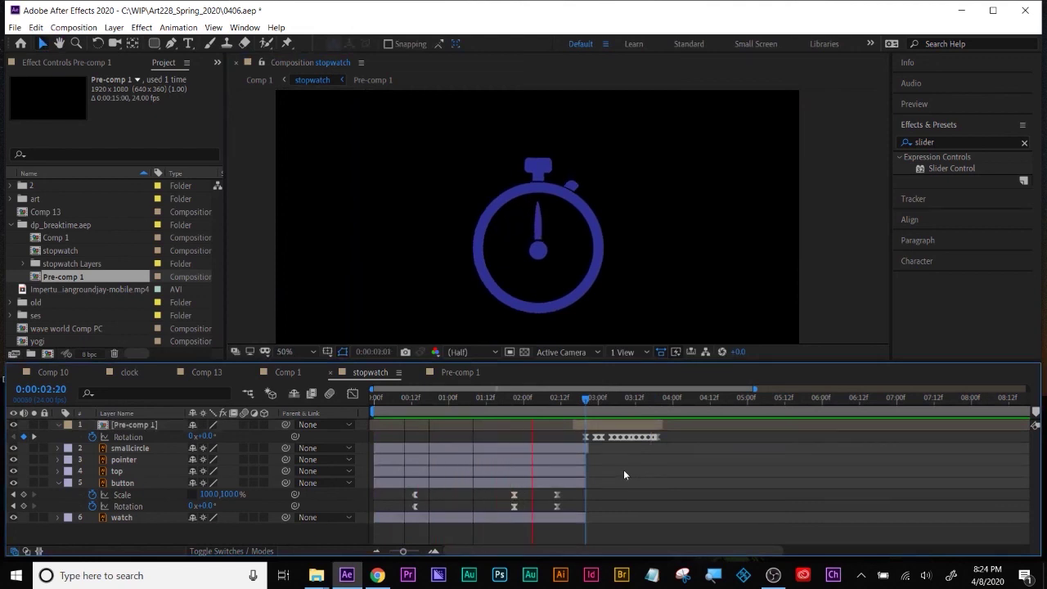
key(space)
drag(580, 396, 618, 402)
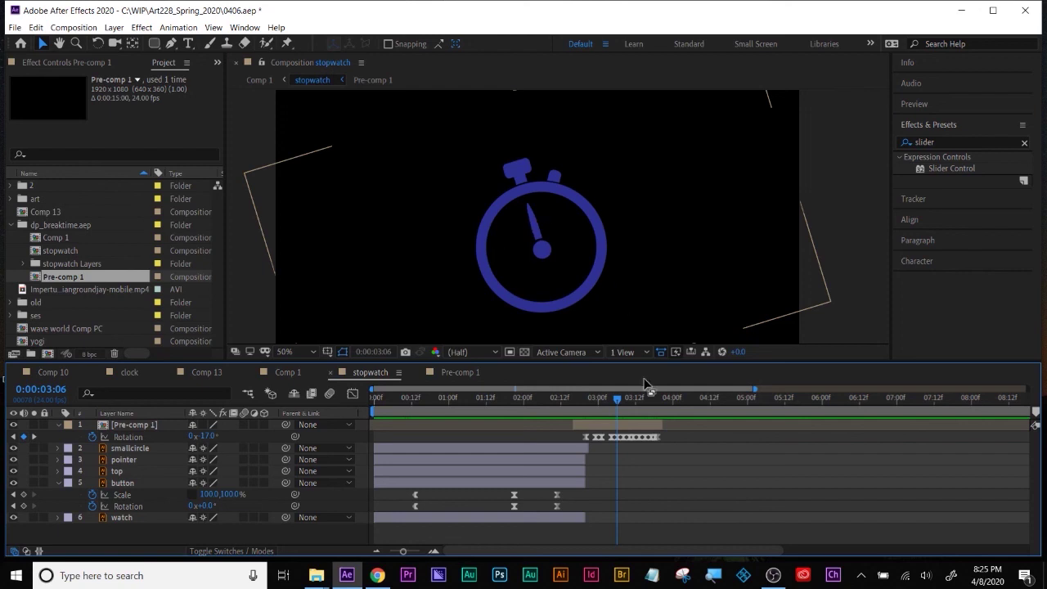
click(623, 398)
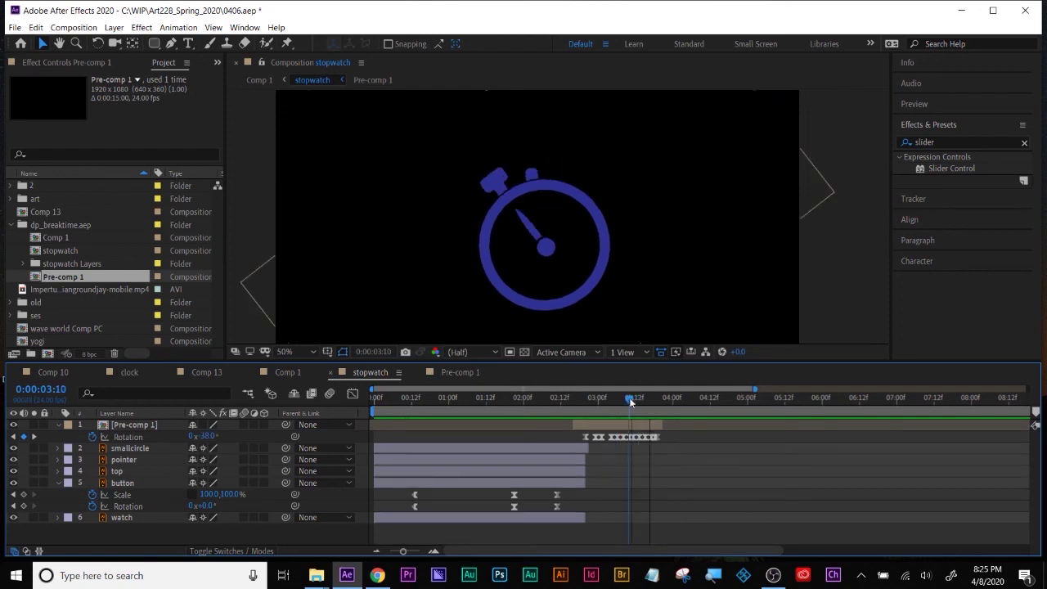
click(626, 425)
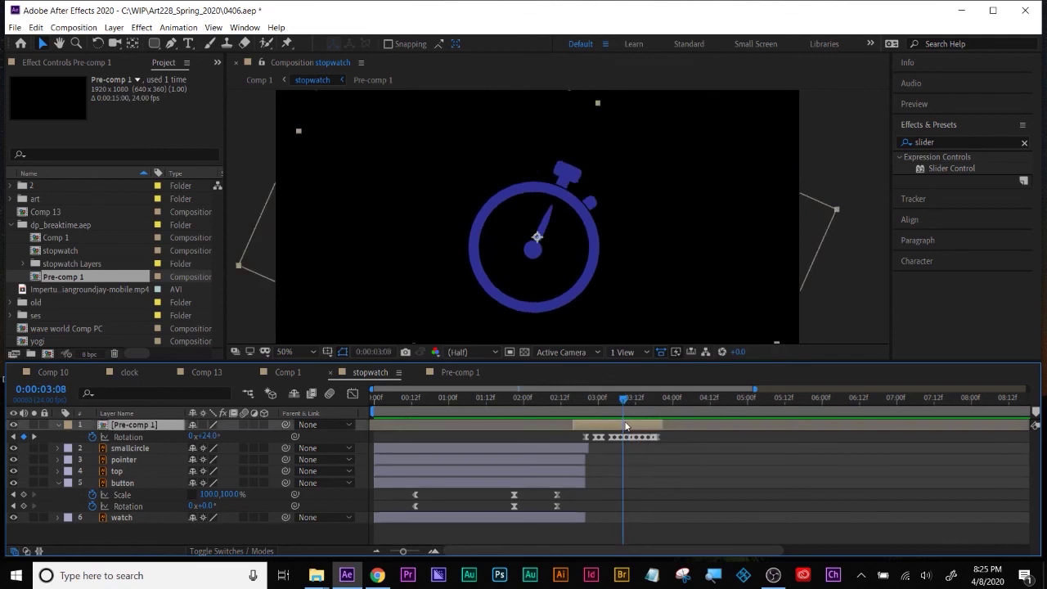
key(ctrl+d)
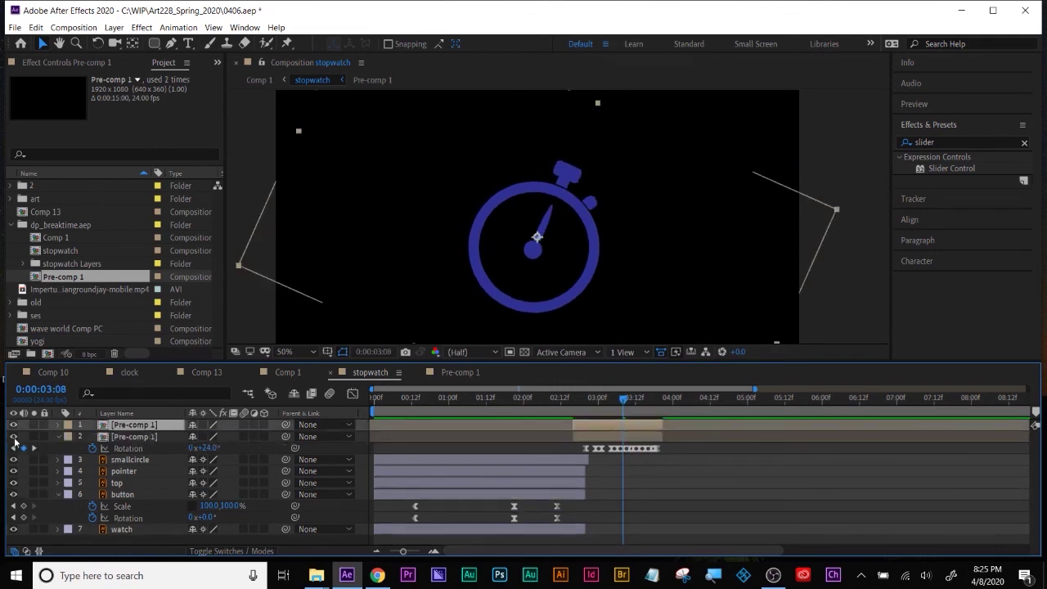
Reveal the top copy's Rotation keyframes, zoom the timeline in, and delete the first selected keyframes
drag(623, 398, 586, 398)
key(r)
drag(401, 552, 419, 553)
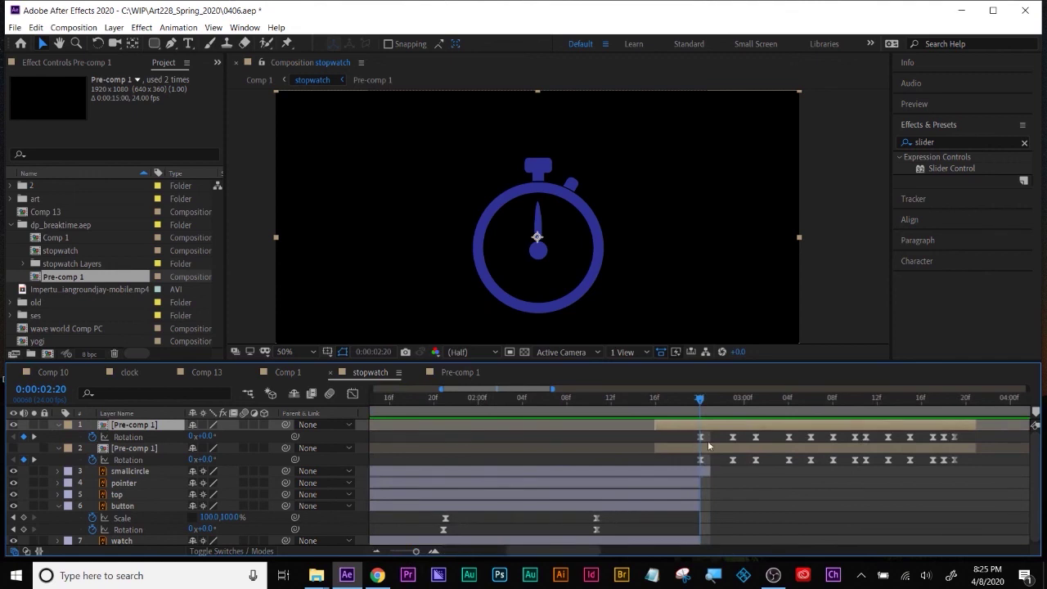
drag(720, 439, 949, 446)
click(832, 399)
drag(834, 401, 744, 399)
key(Delete)
Delete the Rotation keyframes around 3:04–3:08 and the one near 3:12
key(space)
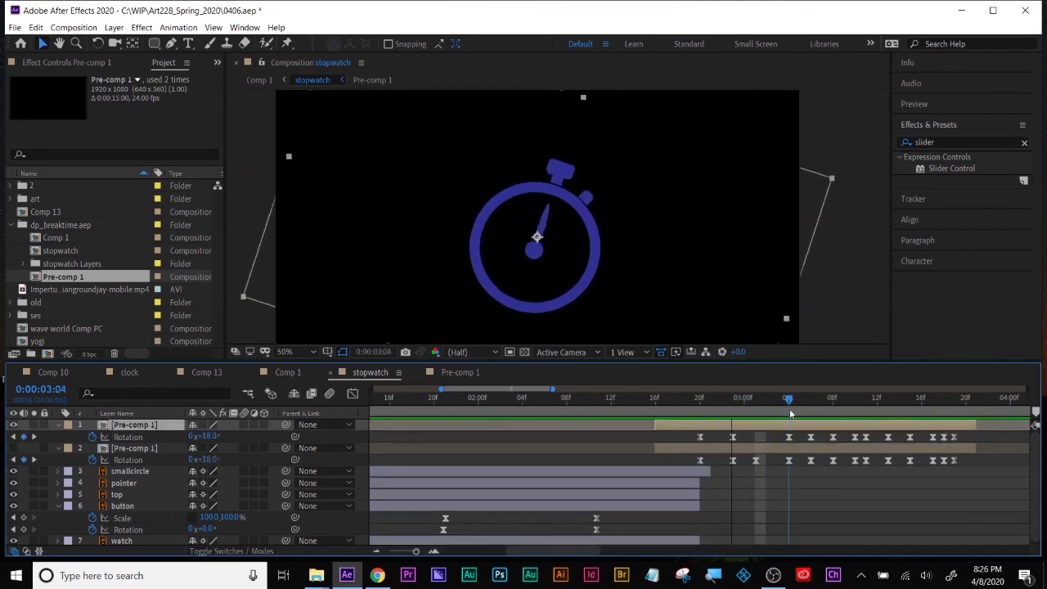
drag(783, 424, 843, 446)
key(Delete)
click(928, 402)
click(865, 436)
key(Delete)
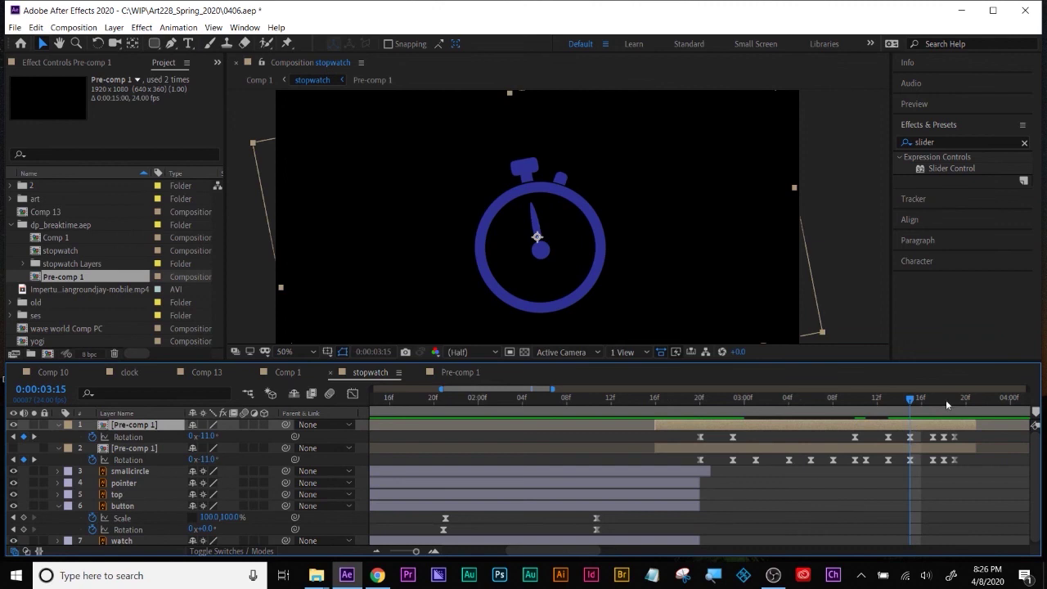
Delete the Rotation keyframes near 3:13–3:19 and scrub through the thinned wobble
click(954, 400)
drag(902, 430, 949, 446)
key(Delete)
click(699, 400)
drag(699, 401, 828, 423)
View the inertial bounce expression on graymachine.com in Chrome, then return to After Effects
key(alt+Tab)
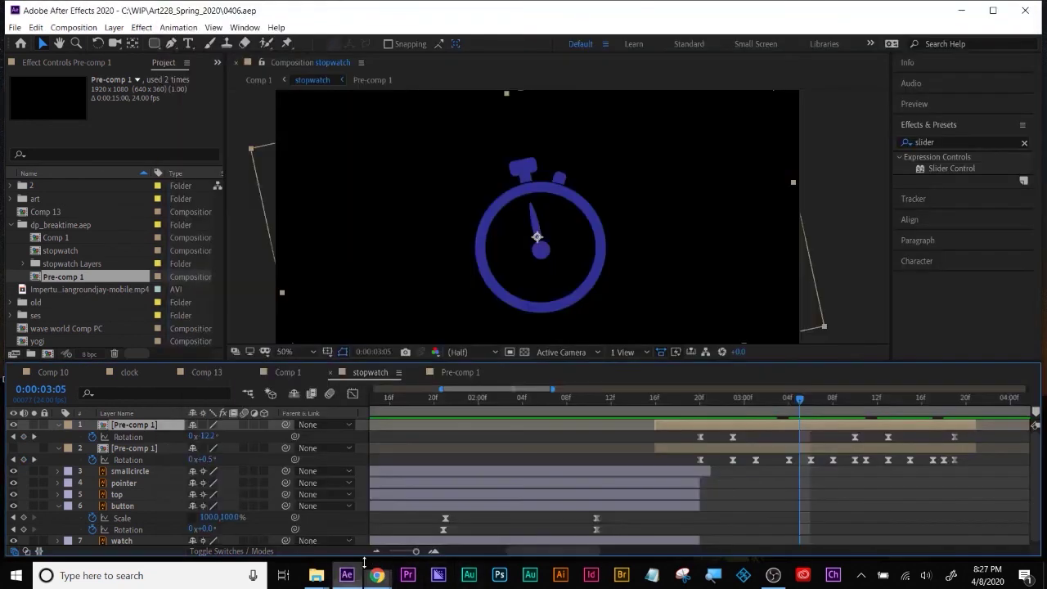
click(347, 575)
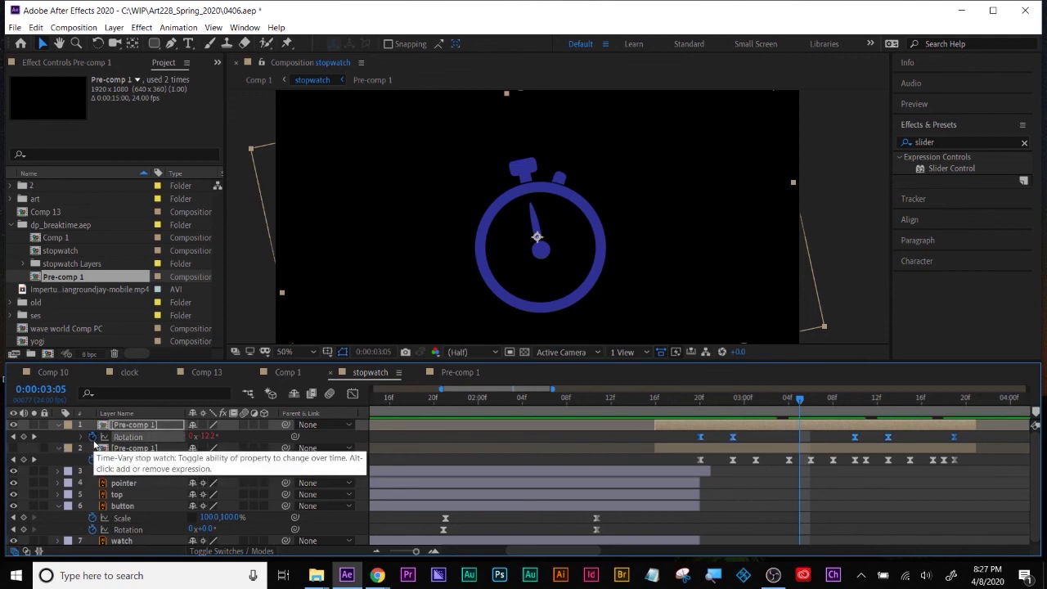
Paste the inertial bounce expression (amp .1, freq 2.0) into Pre-comp 1's Rotation expression
alt+click(93, 437)
key(ctrl+v)
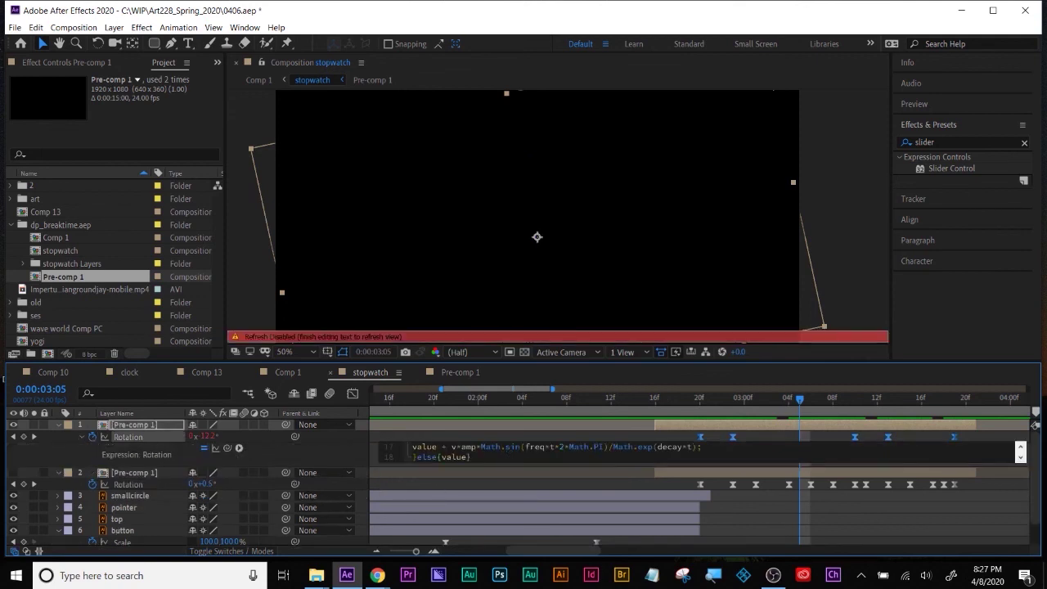
key(KP_Enter)
Scrub from 02:21 and preview the rotation wobble across the whole timeline
click(709, 401)
mouse_move(709, 400)
mouse_down()
mouse_move(978, 399)
mouse_move(944, 400)
mouse_up()
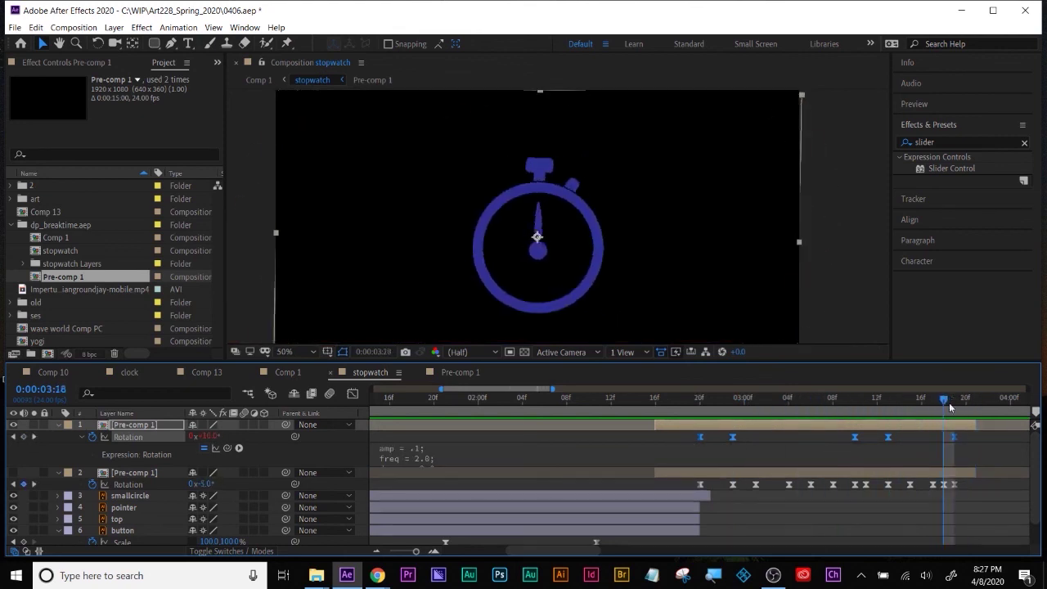
drag(415, 551, 391, 553)
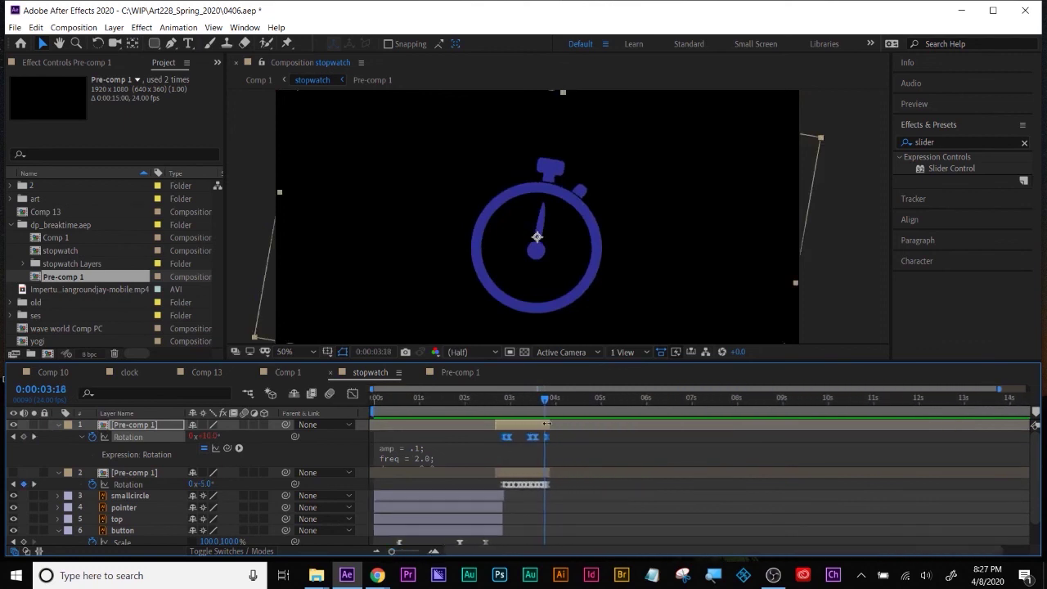
key(space)
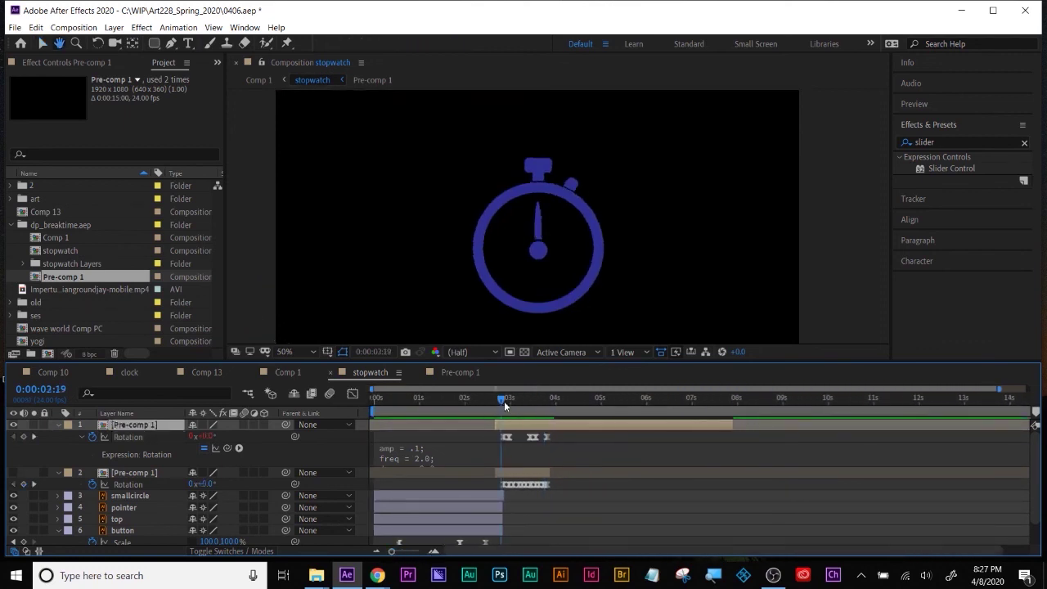
Inside Pre-comp 1, trim all five layers' out points to 11:11, then return to the stopwatch comp
drag(503, 399, 550, 401)
double_click(656, 424)
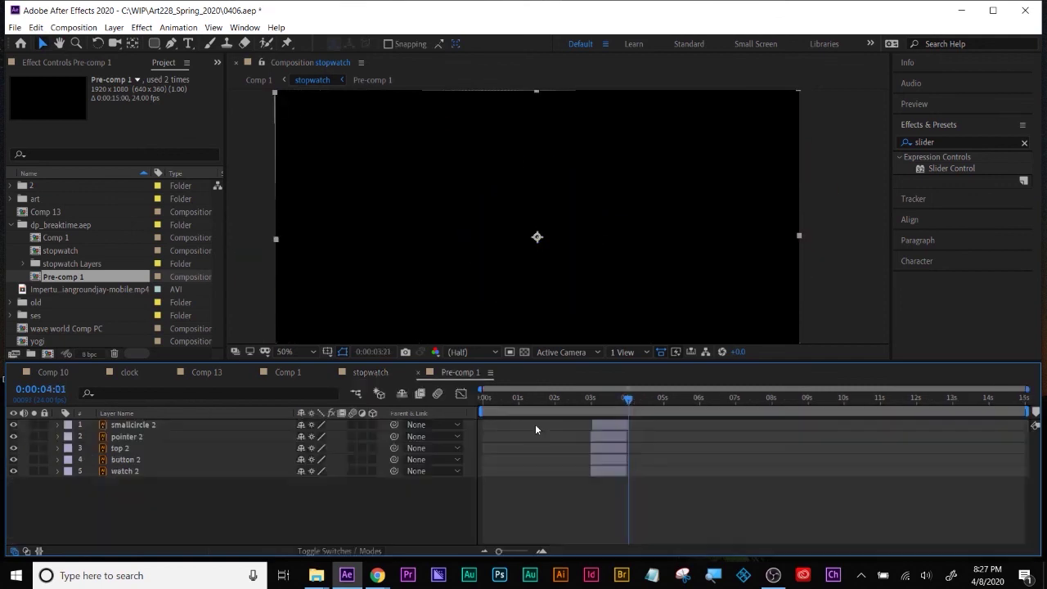
drag(628, 409, 897, 400)
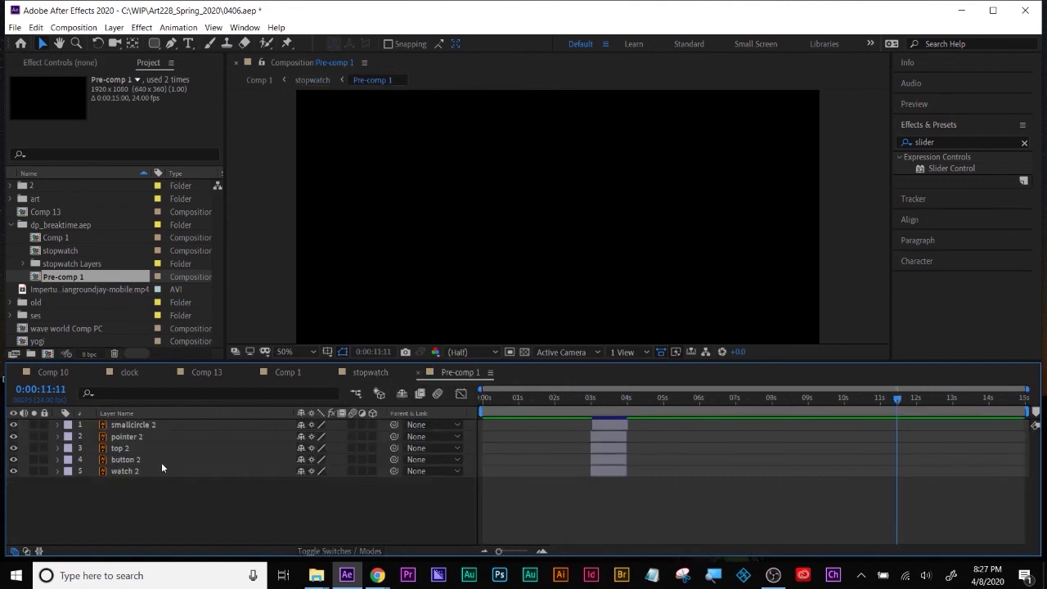
key(ctrl+a)
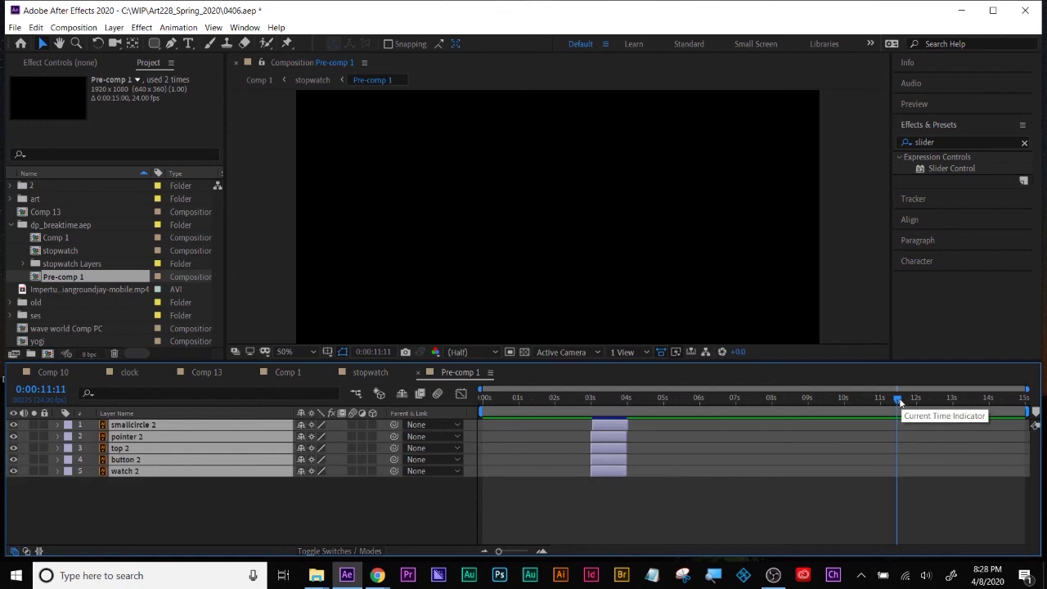
key(alt+bracketright)
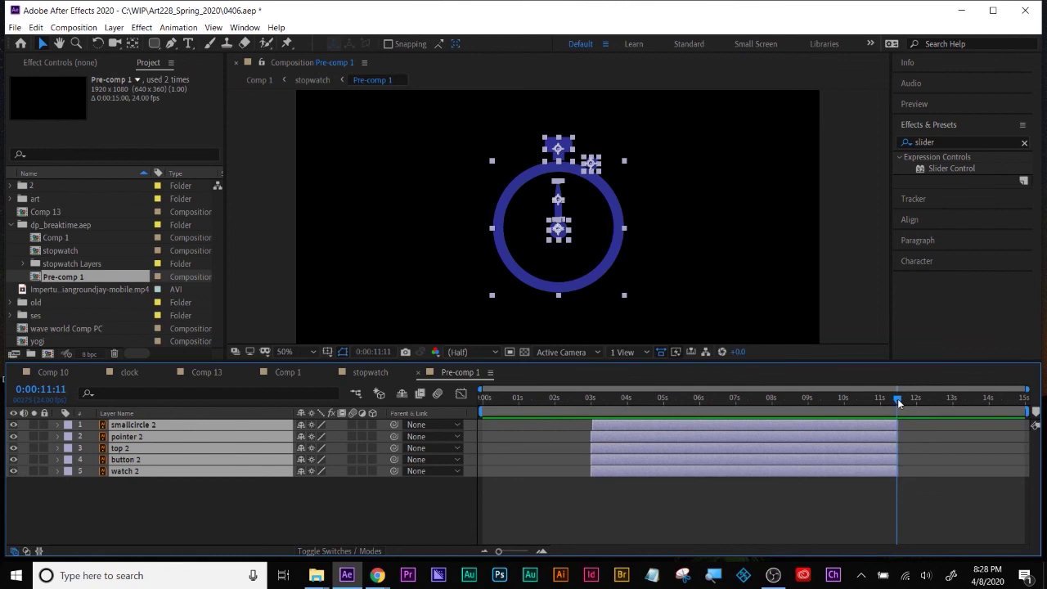
drag(895, 409, 667, 400)
click(372, 373)
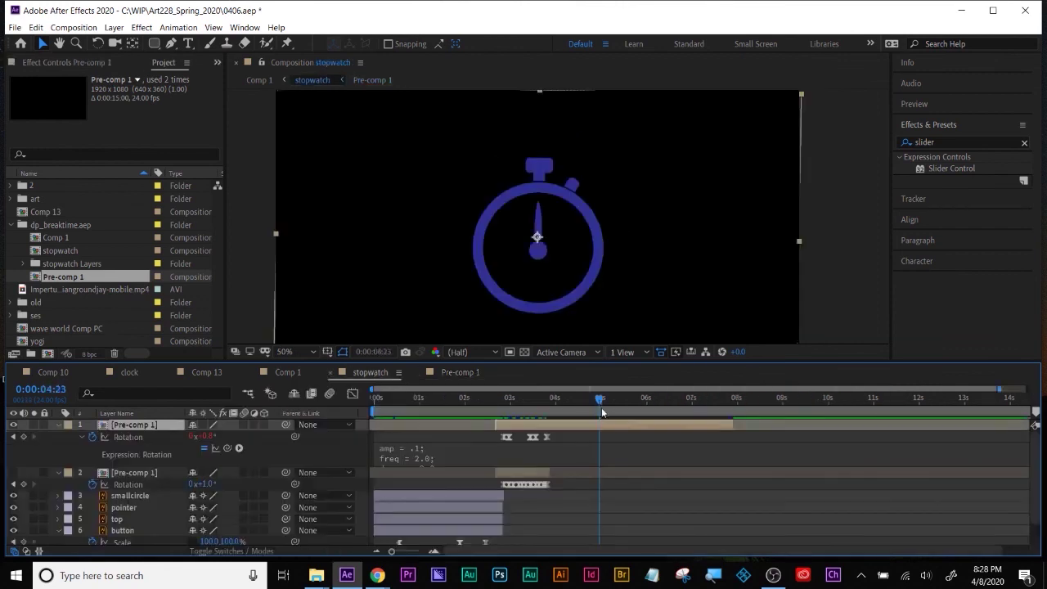
Change the bounce expression's decay from 1.0 to .5 and scrub to check it
drag(588, 412, 611, 409)
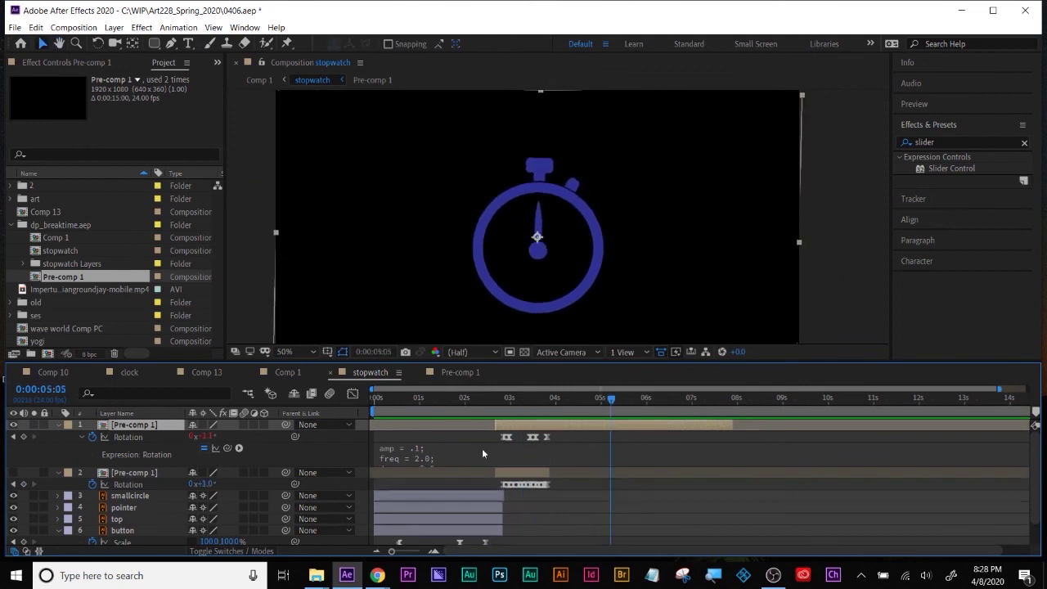
click(437, 455)
click(446, 457)
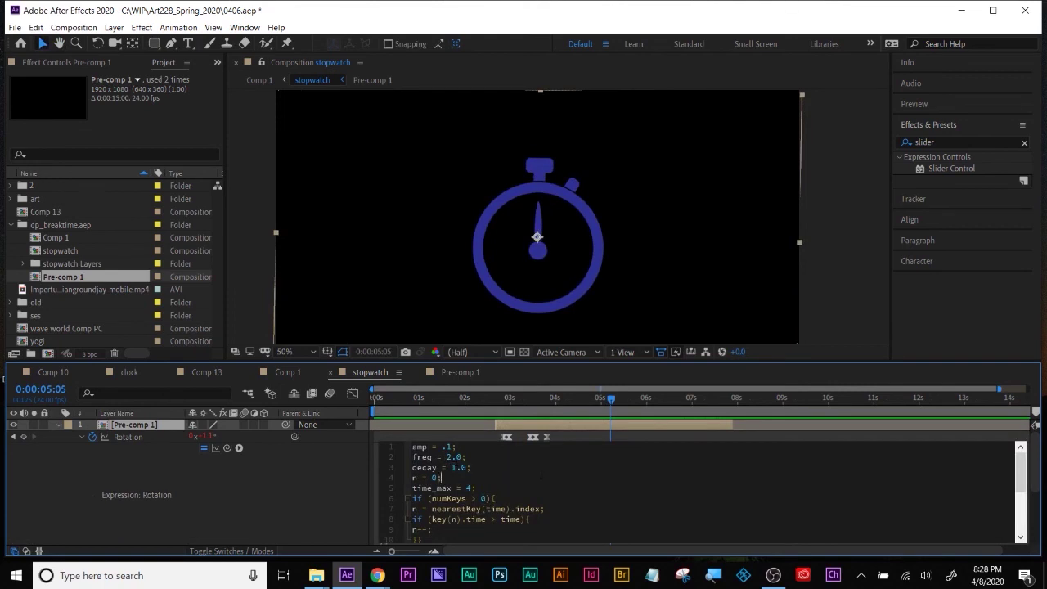
click(525, 418)
click(503, 403)
drag(451, 467, 466, 467)
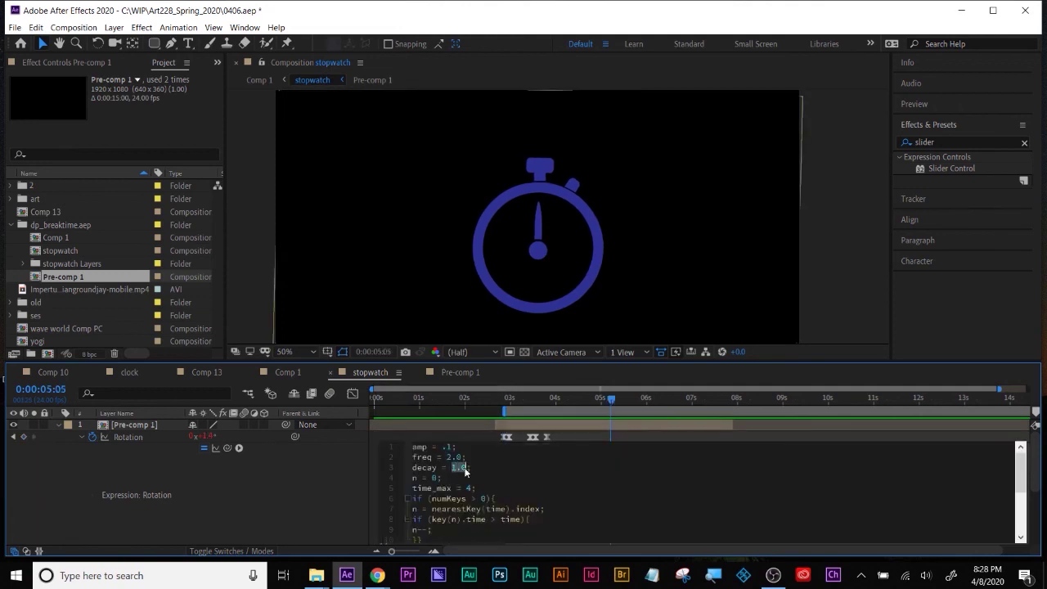
text(.5)
click(515, 402)
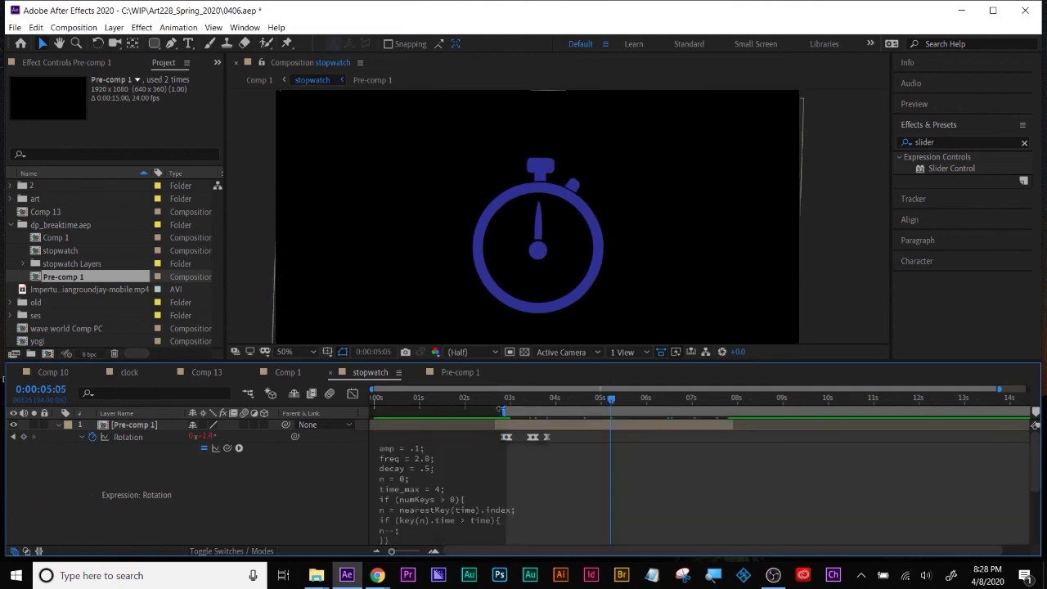
drag(519, 402, 570, 412)
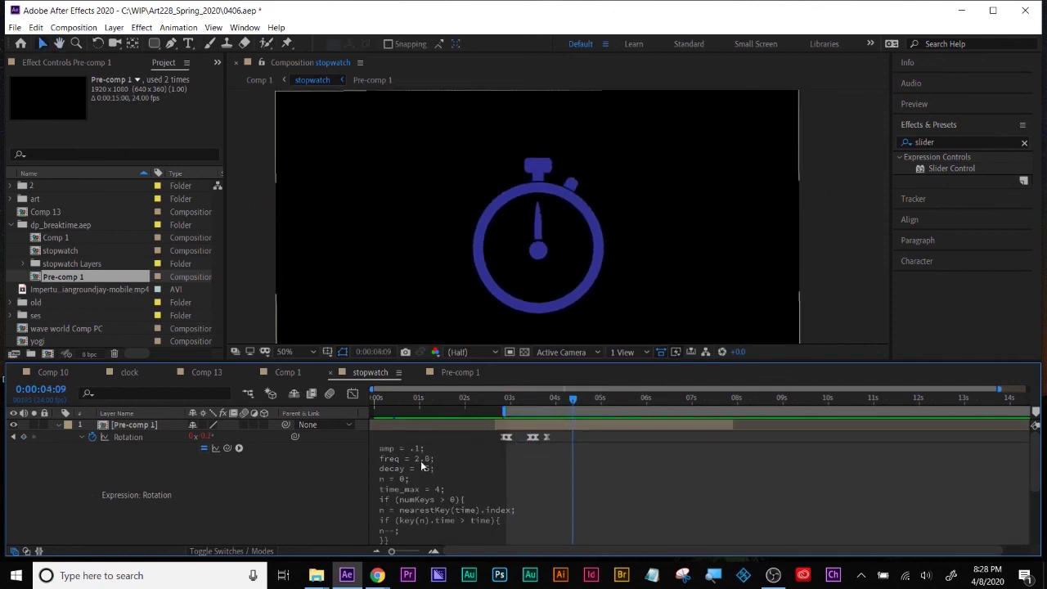
Set the expression's freq to 4.0 and amp to .2, then check the stronger wobble
click(424, 465)
click(445, 458)
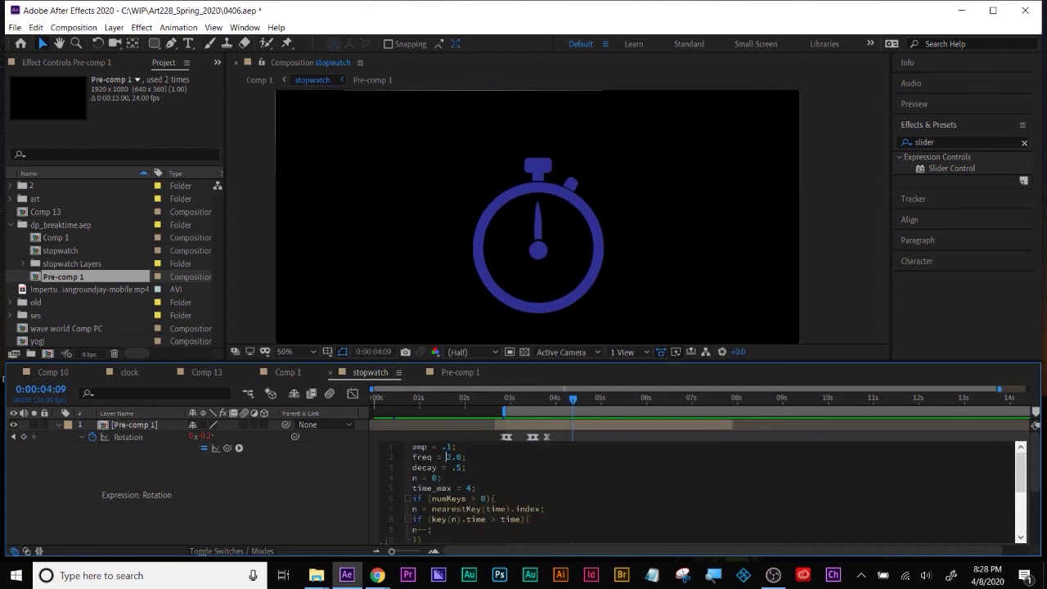
double_click(447, 457)
text(4)
double_click(448, 447)
text(2)
click(513, 403)
mouse_move(513, 404)
mouse_down()
mouse_move(565, 417)
mouse_move(514, 422)
mouse_move(512, 435)
mouse_up()
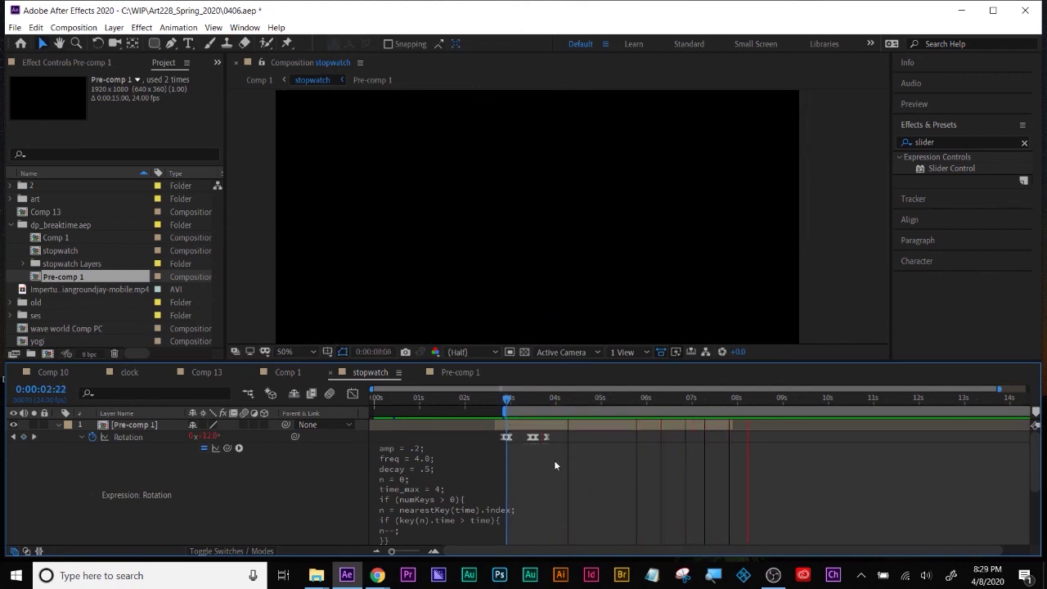
key(space)
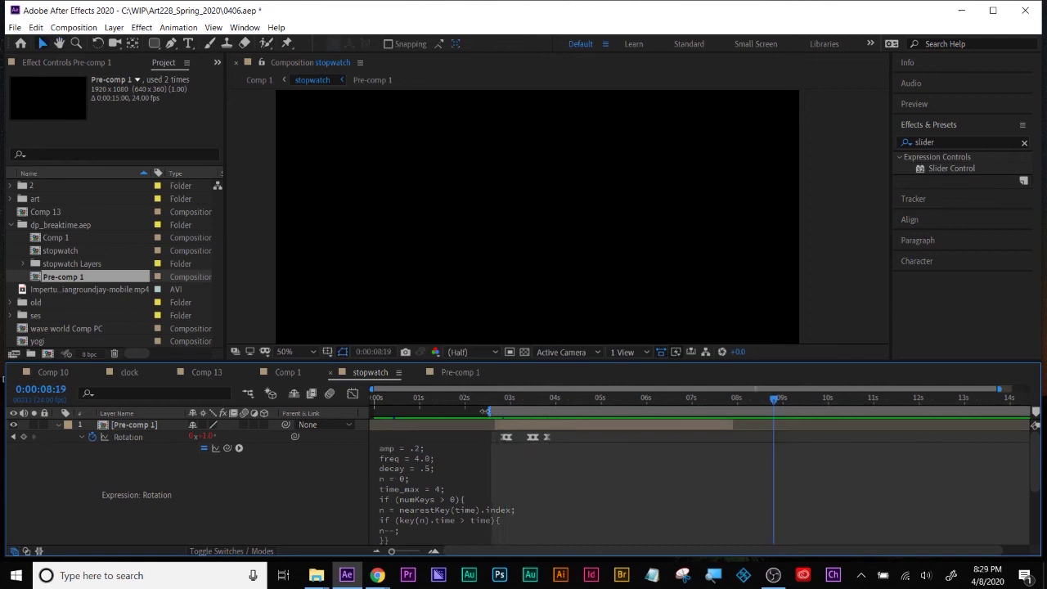
Shift the work area start slightly later and preview the wobble from 02:19
click(506, 403)
drag(478, 409, 496, 409)
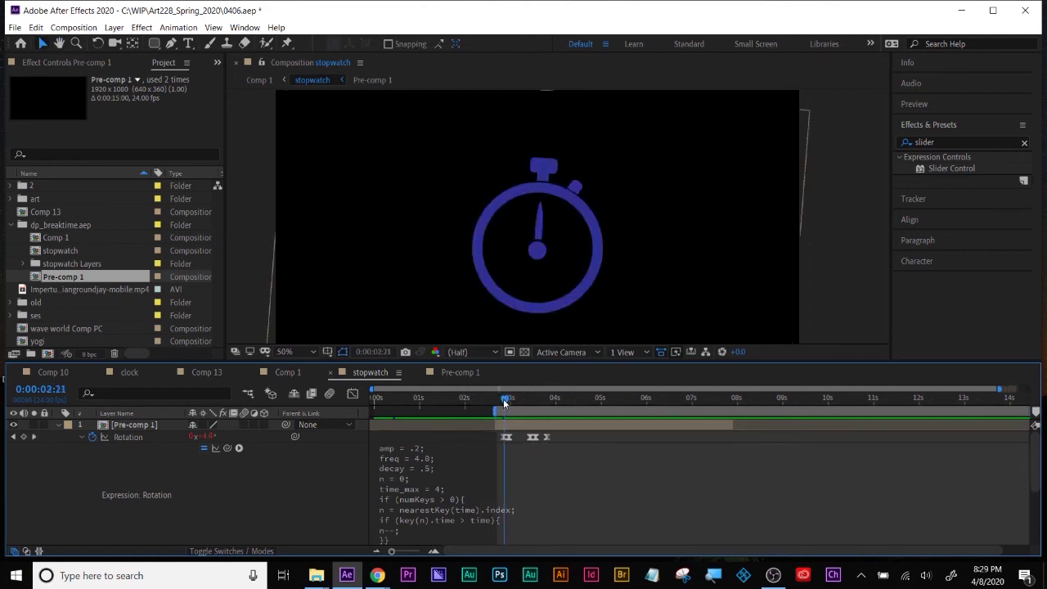
click(499, 397)
key(space)
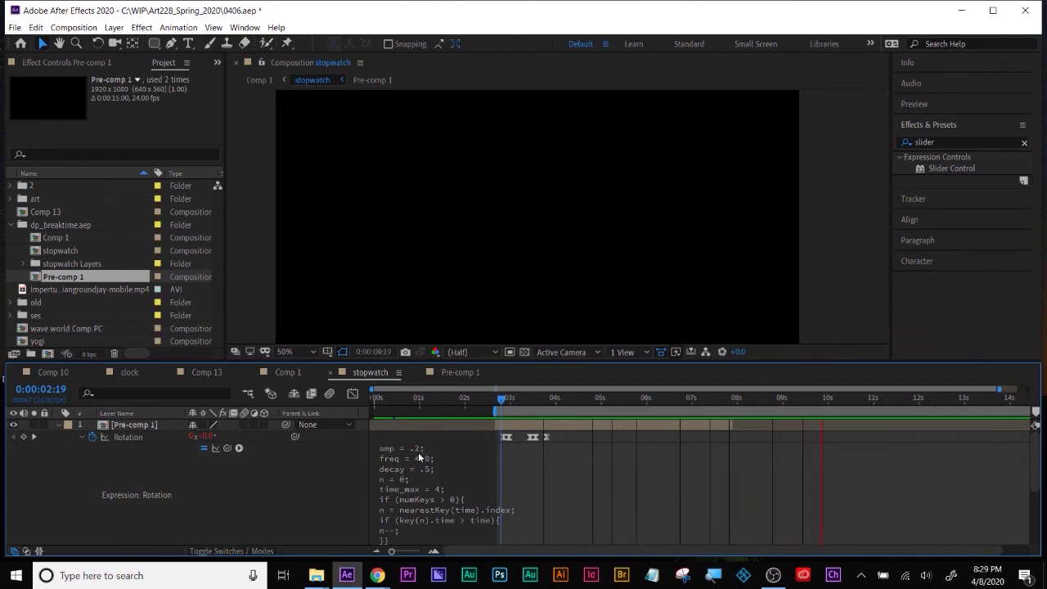
key(space)
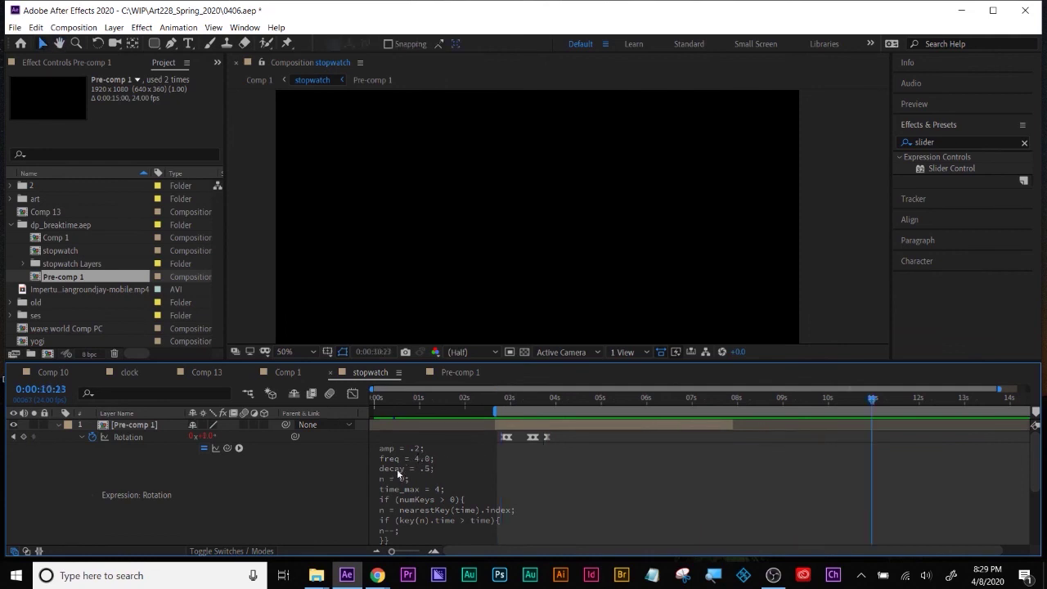
click(398, 466)
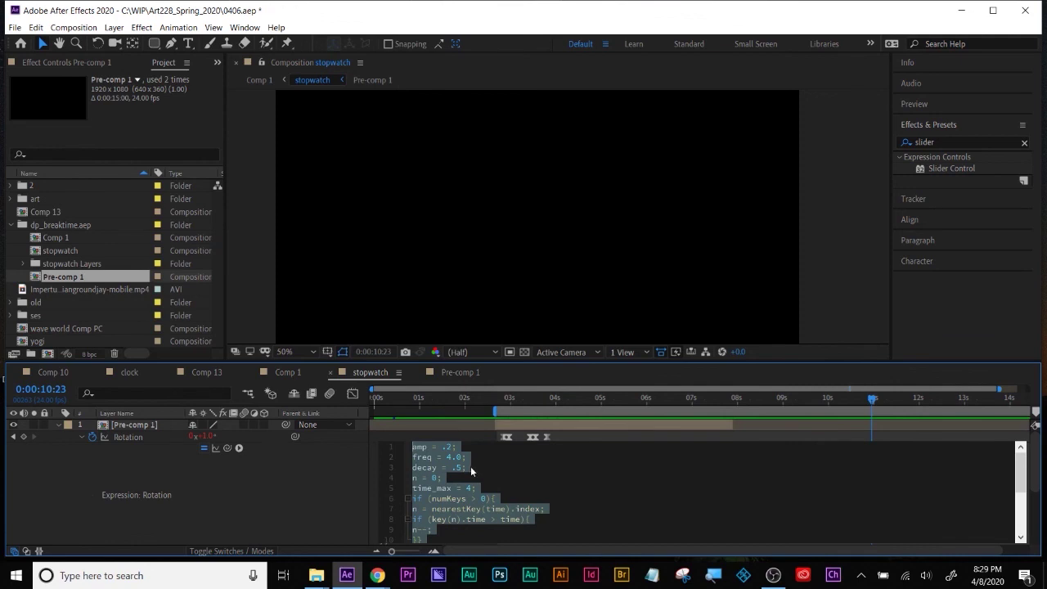
click(490, 470)
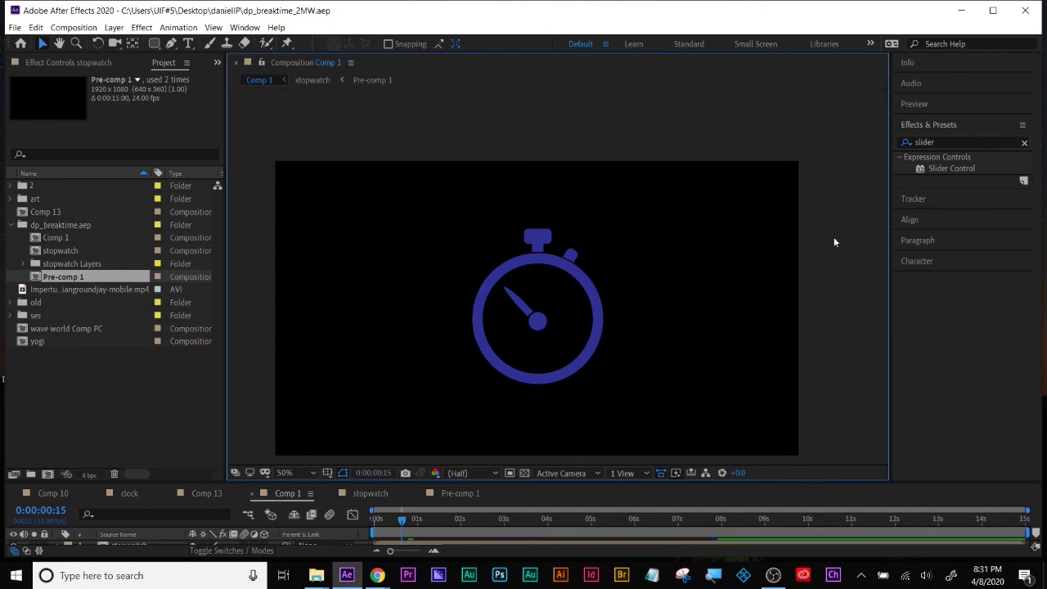
Switch to the Comp 10 composition with the fire-breathing dancer
click(54, 493)
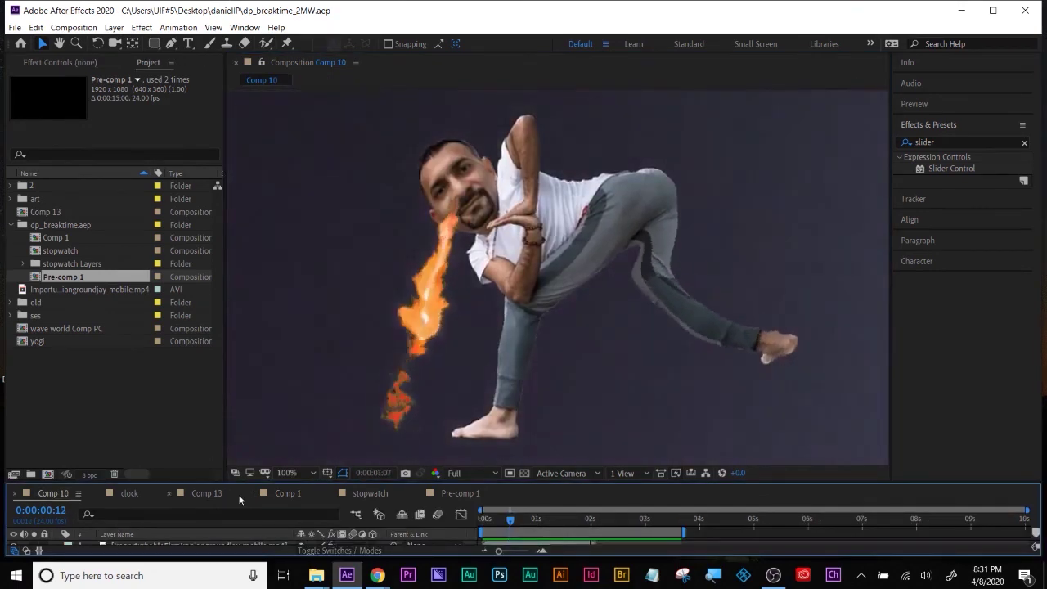